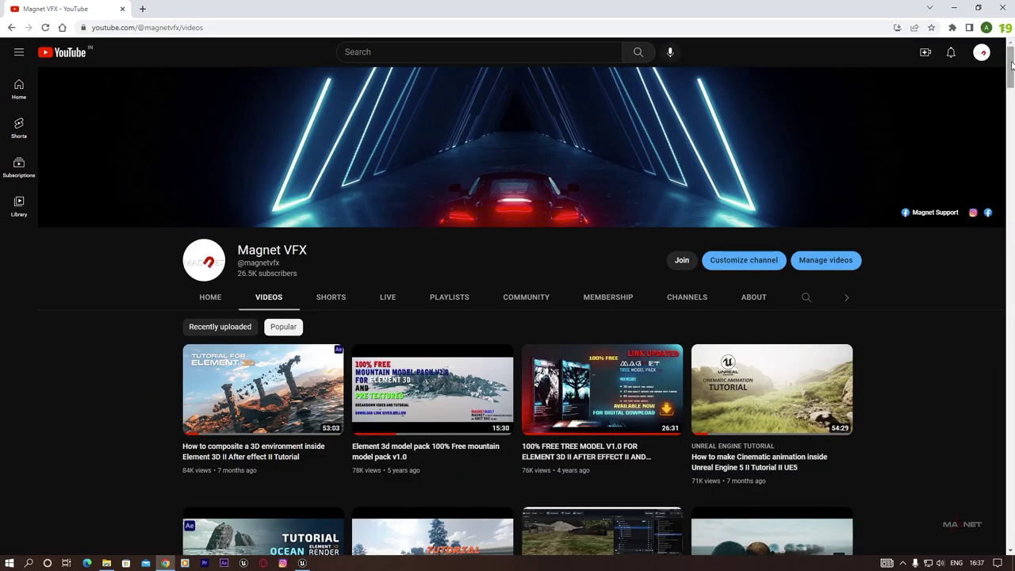
drag(1012, 65, 1012, 86)
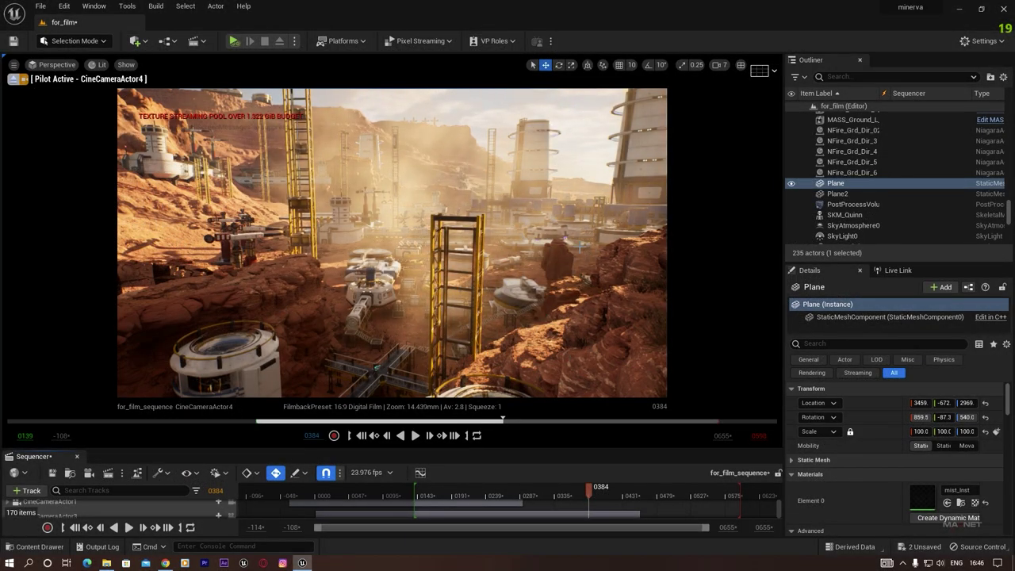
click(228, 378)
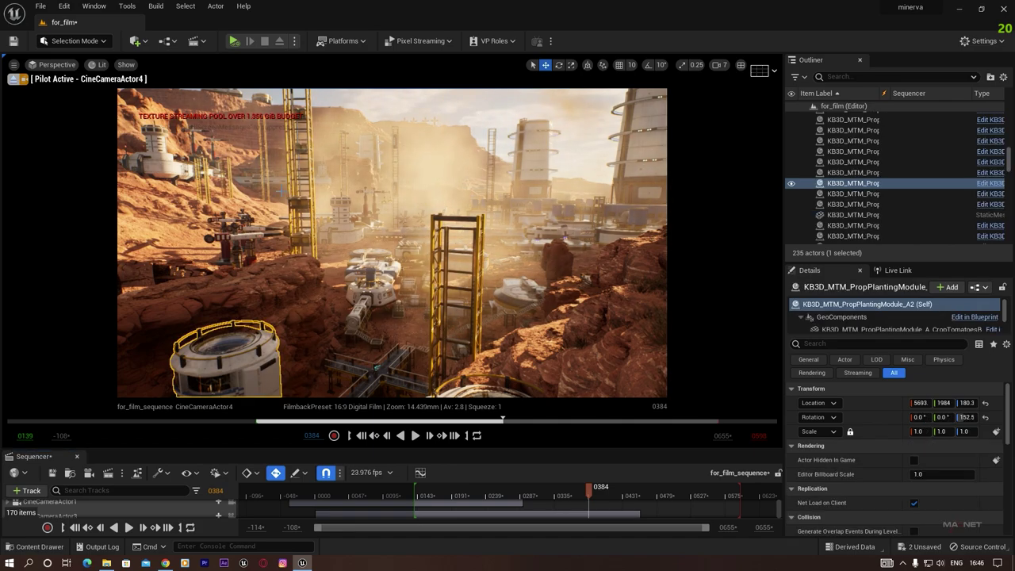
- Switch to the KitBash3D site in Chrome, search for "minerva" and open the Mission to Minerva kit page
click(166, 565)
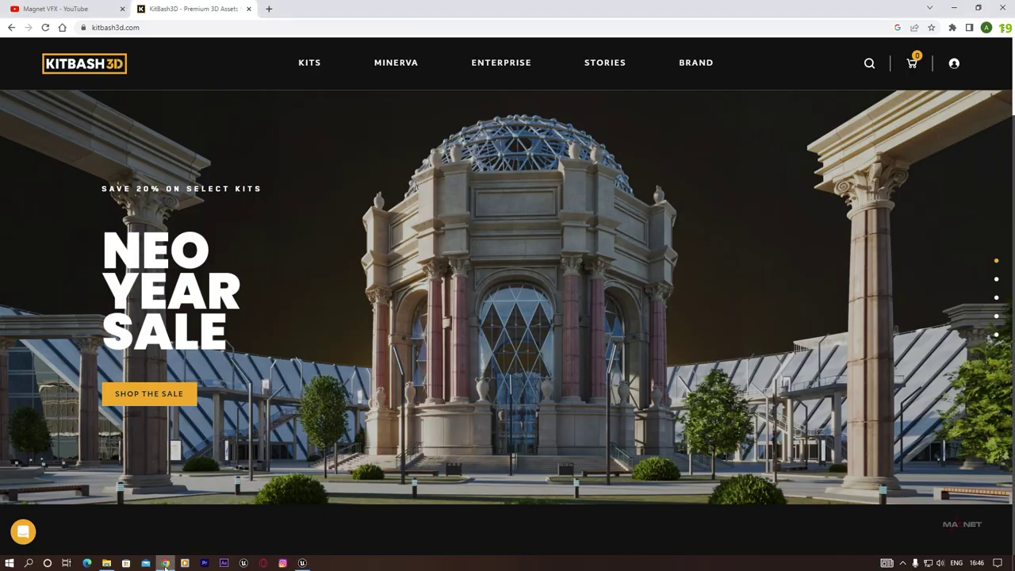
click(155, 26)
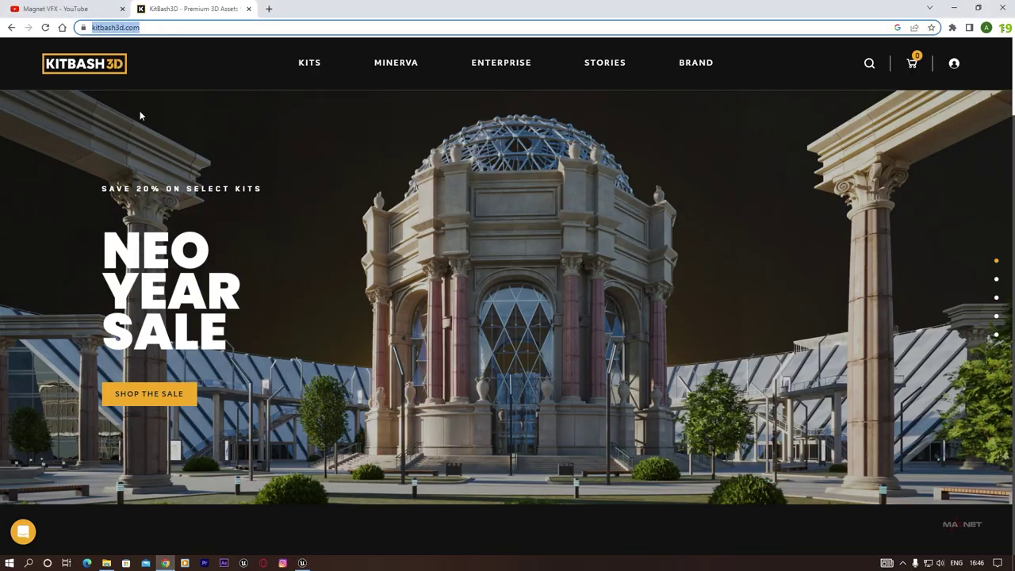
click(869, 63)
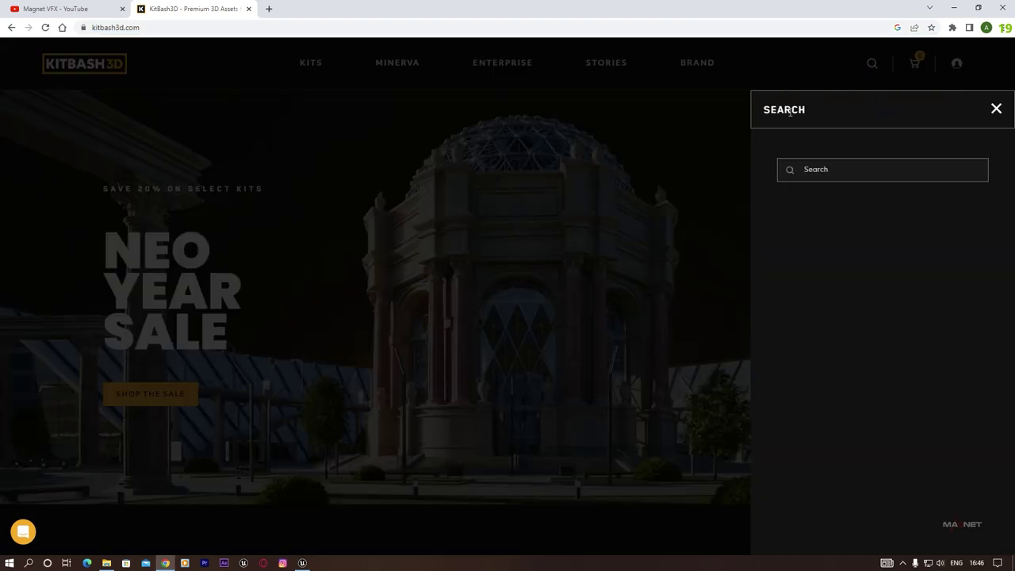
click(844, 174)
text(mine)
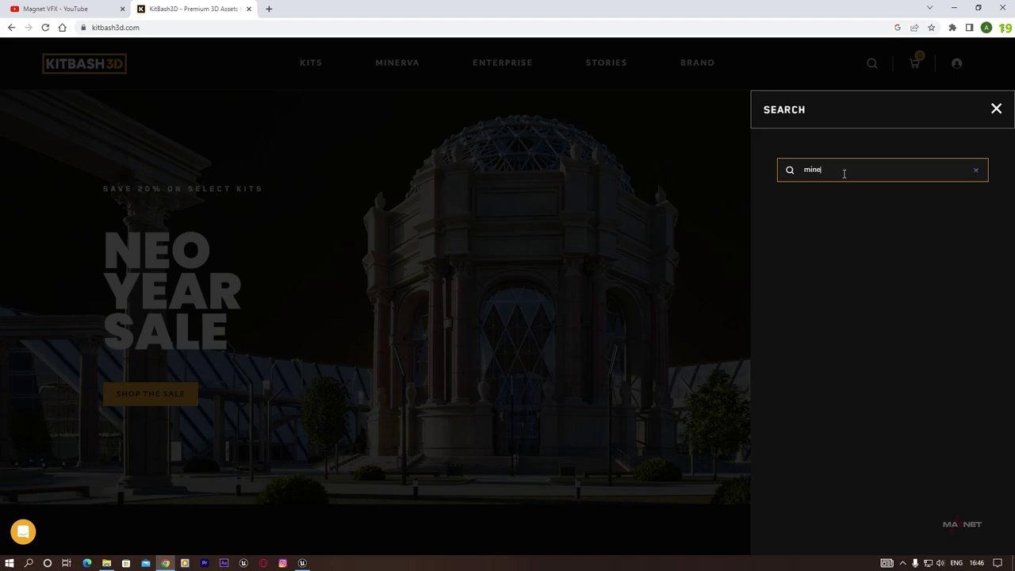
text(rva)
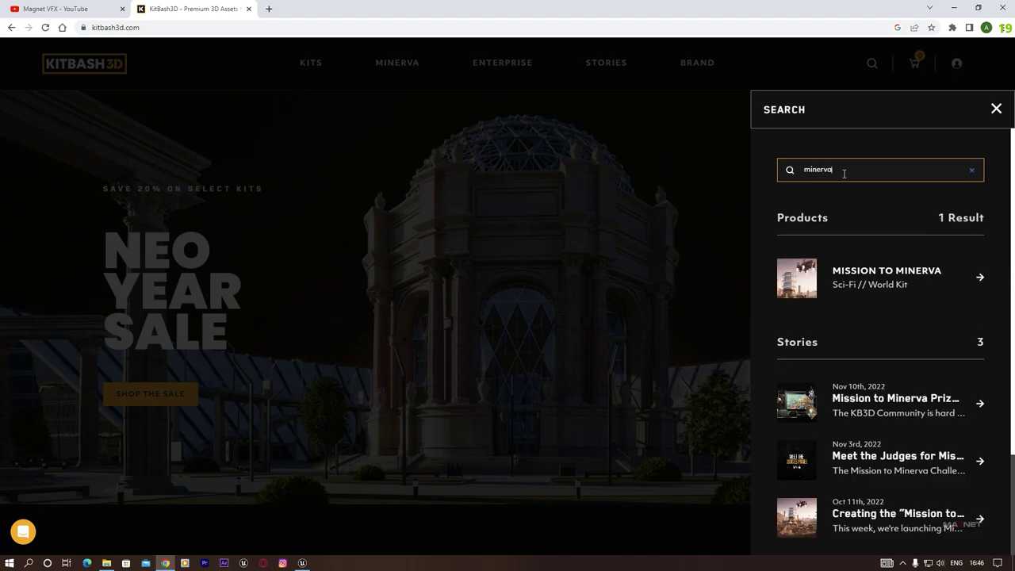
click(881, 277)
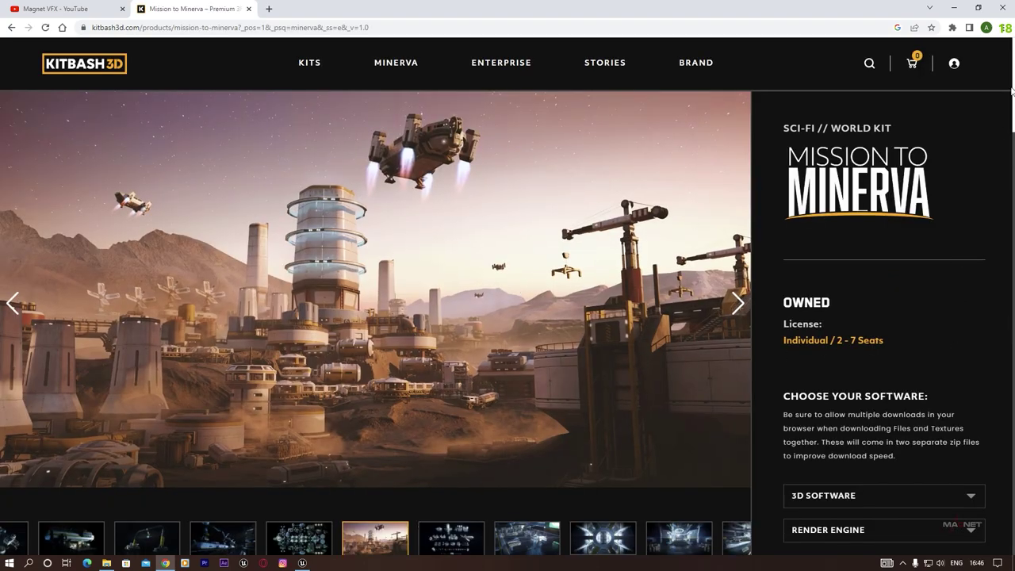
- Configure the Mission to Minerva kit download for Unreal with the Native render engine and 2K UASSET resolution
scroll(934, 382, down, 2)
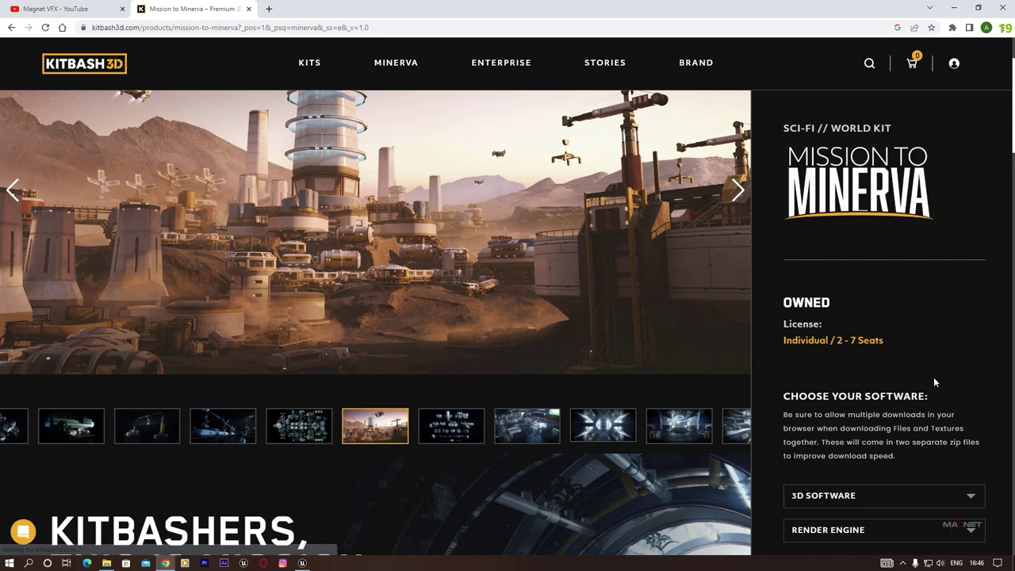
scroll(923, 444, up, 2)
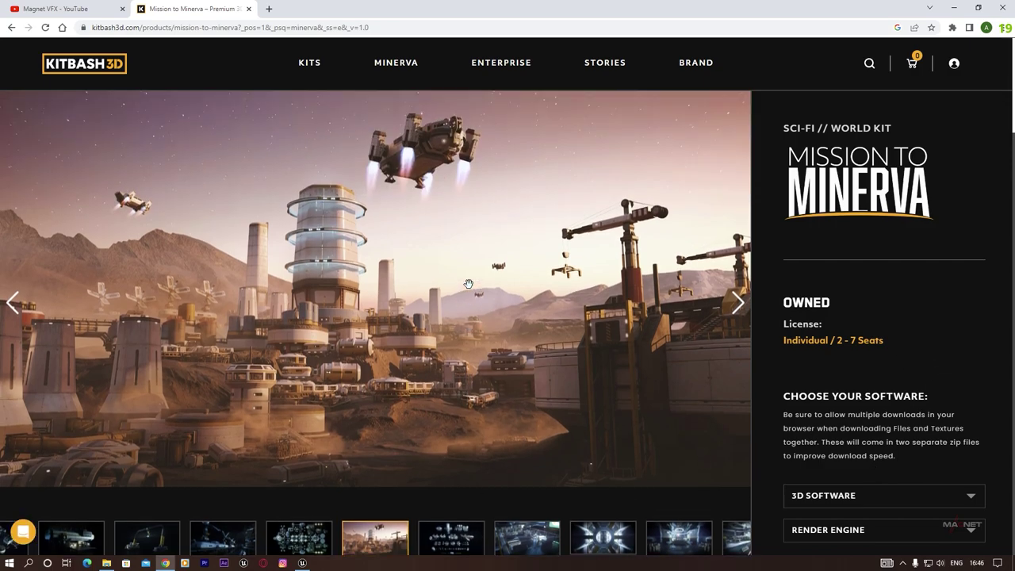
click(825, 497)
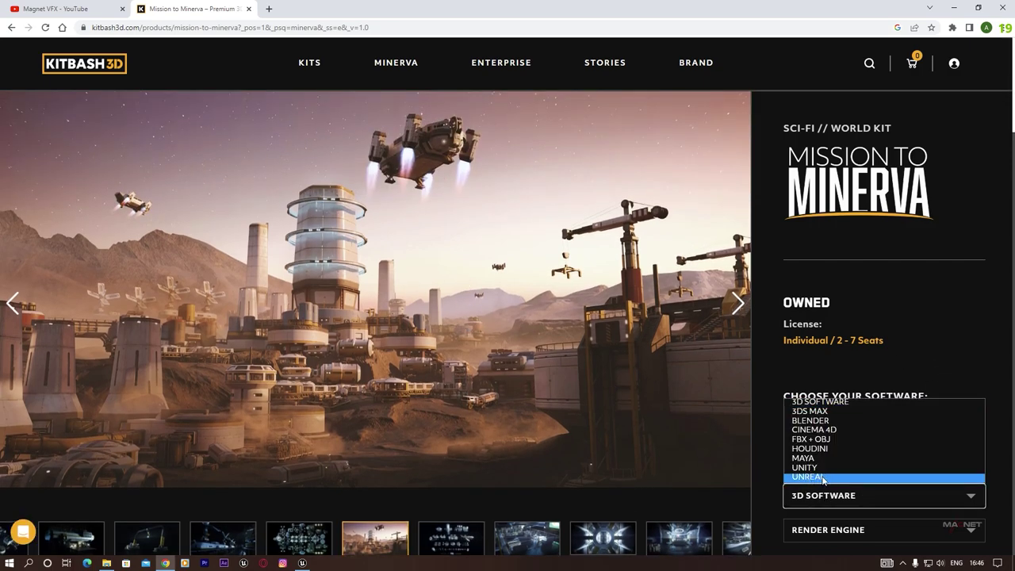
click(823, 479)
click(828, 537)
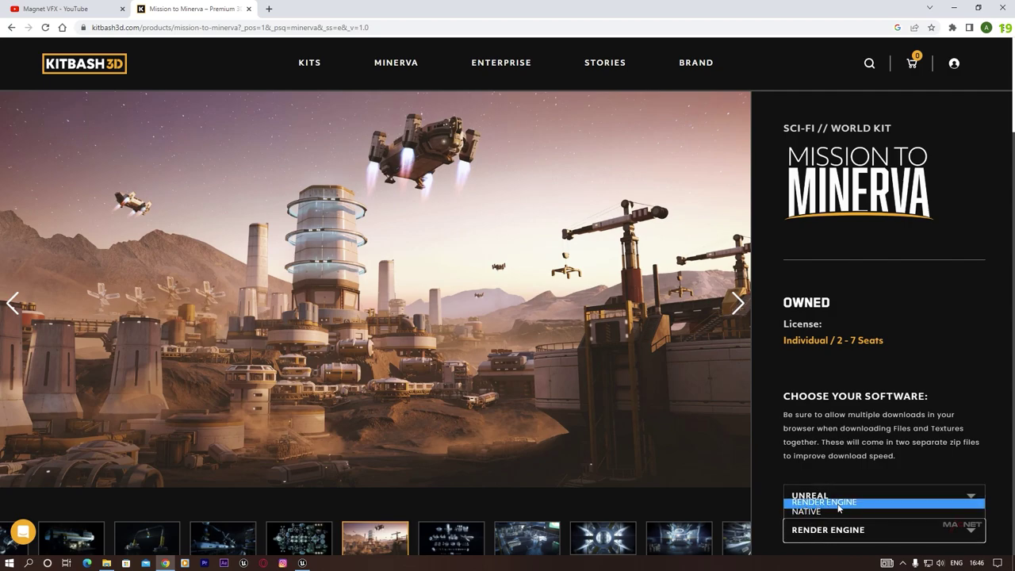
click(819, 511)
scroll(925, 440, down, 2)
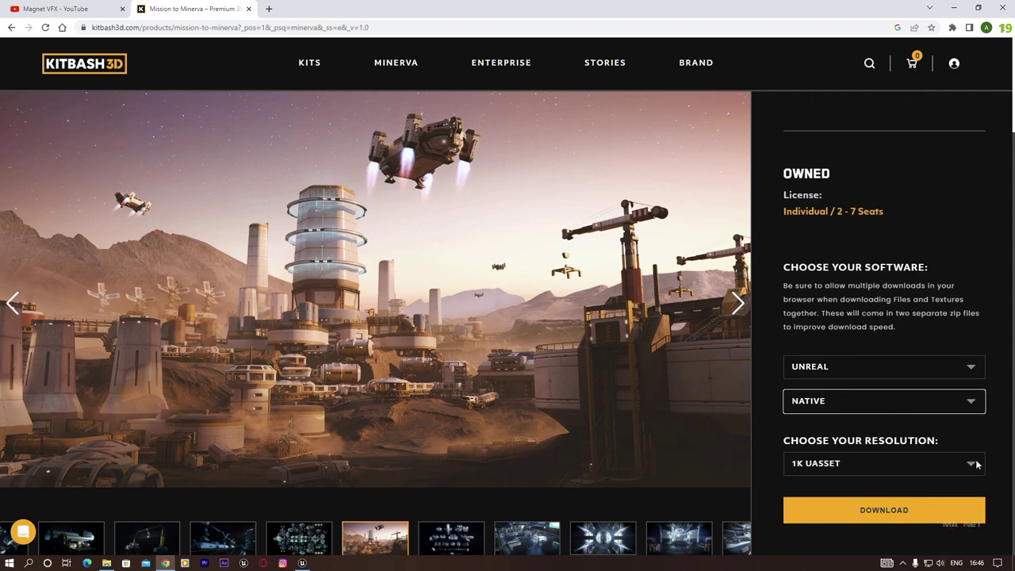
click(852, 466)
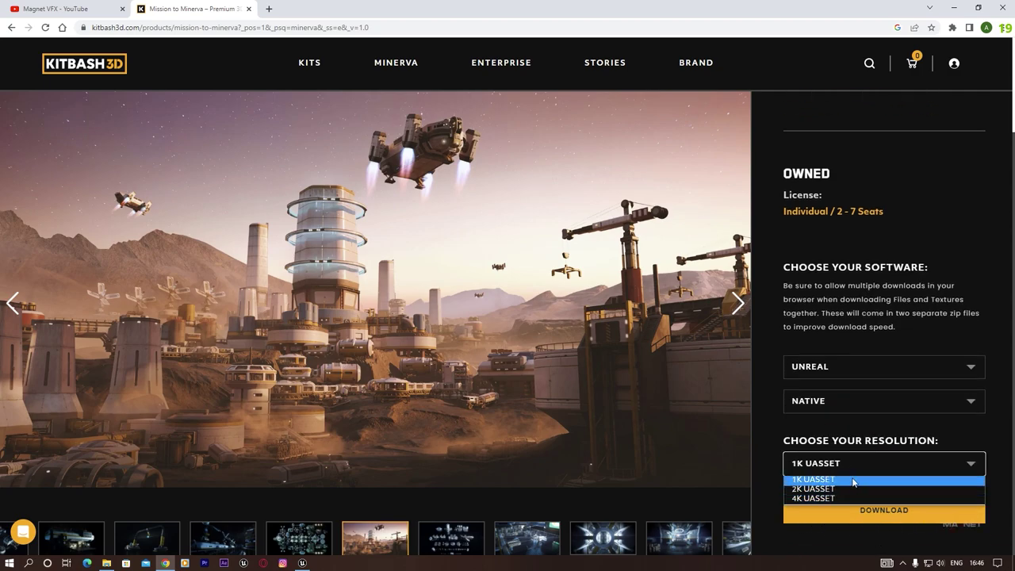
click(817, 488)
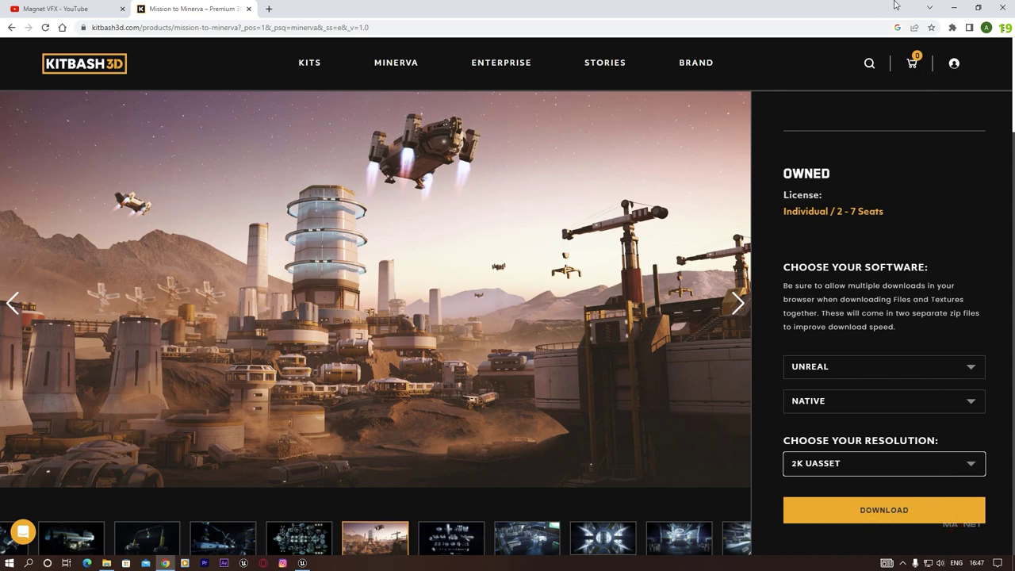
- Switch to the Epic Games Launcher, open the Valley of the Ancient sample's detail page and view its preview images
click(954, 7)
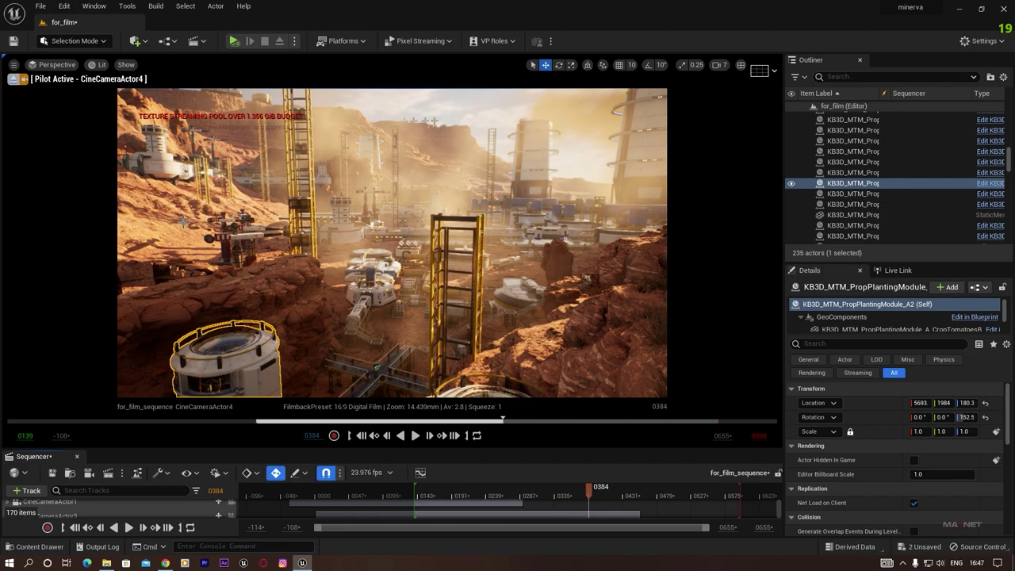
click(902, 563)
click(902, 524)
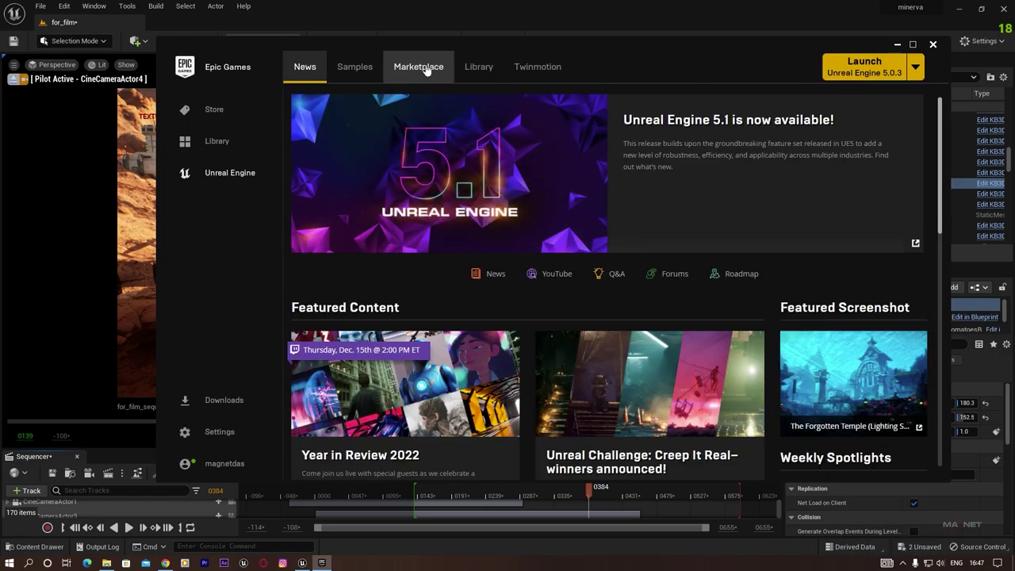
click(361, 67)
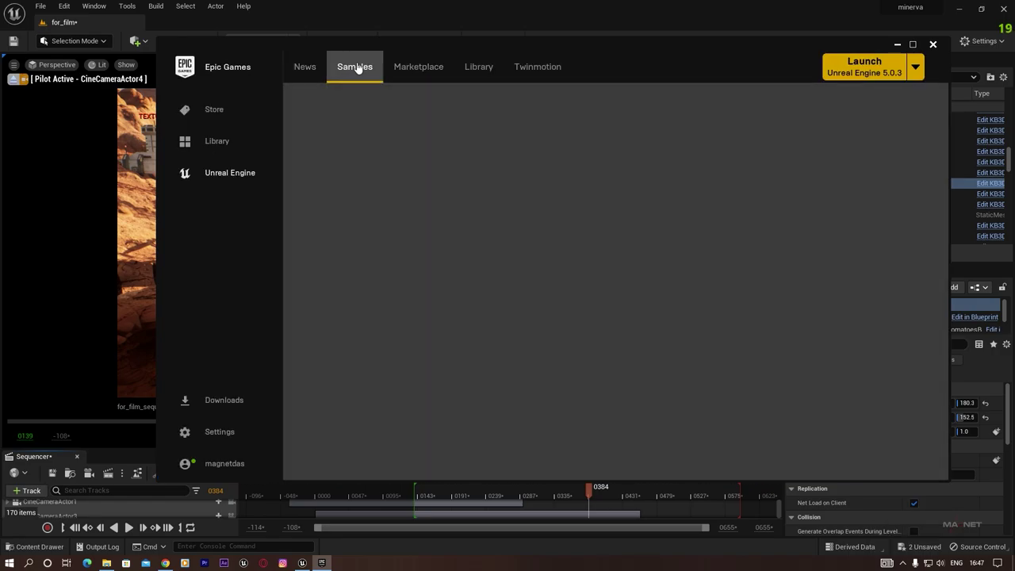
scroll(436, 298, down, 15)
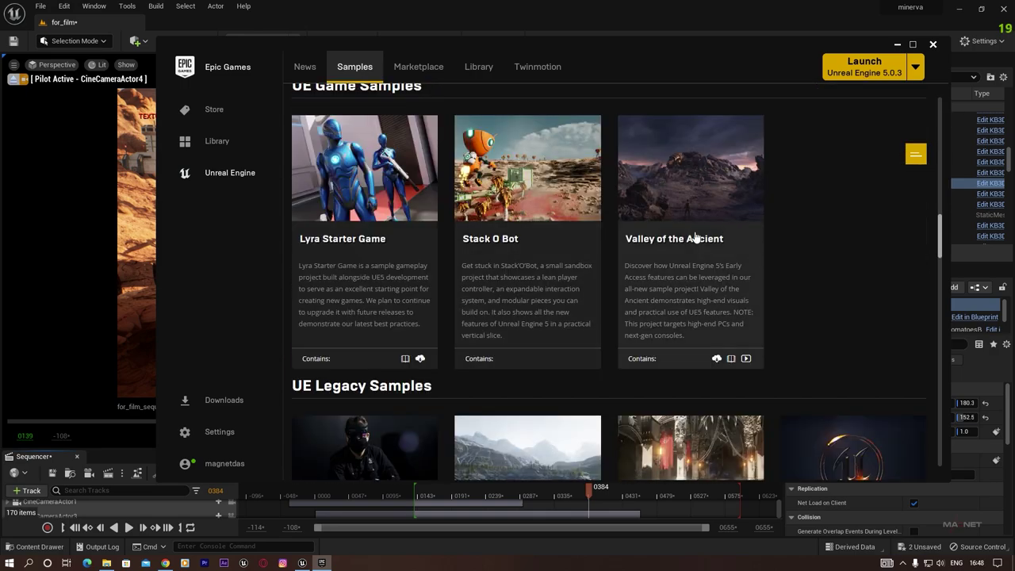
click(687, 184)
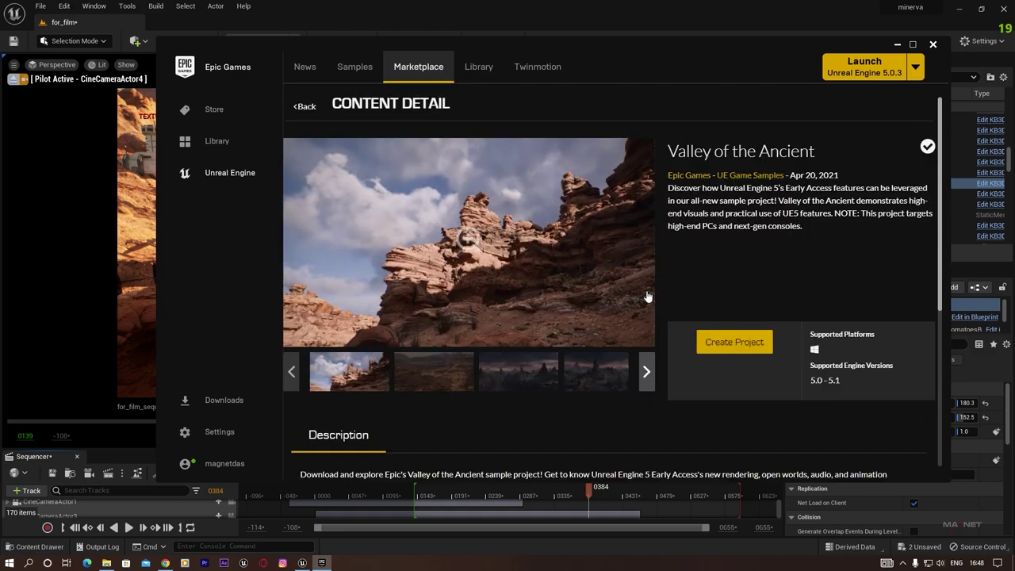
click(449, 372)
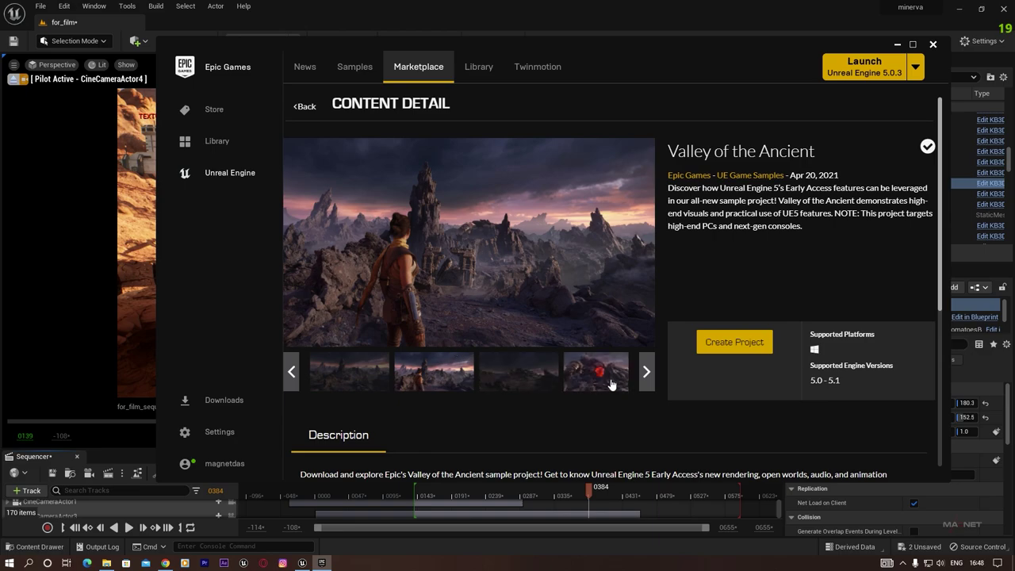
click(741, 346)
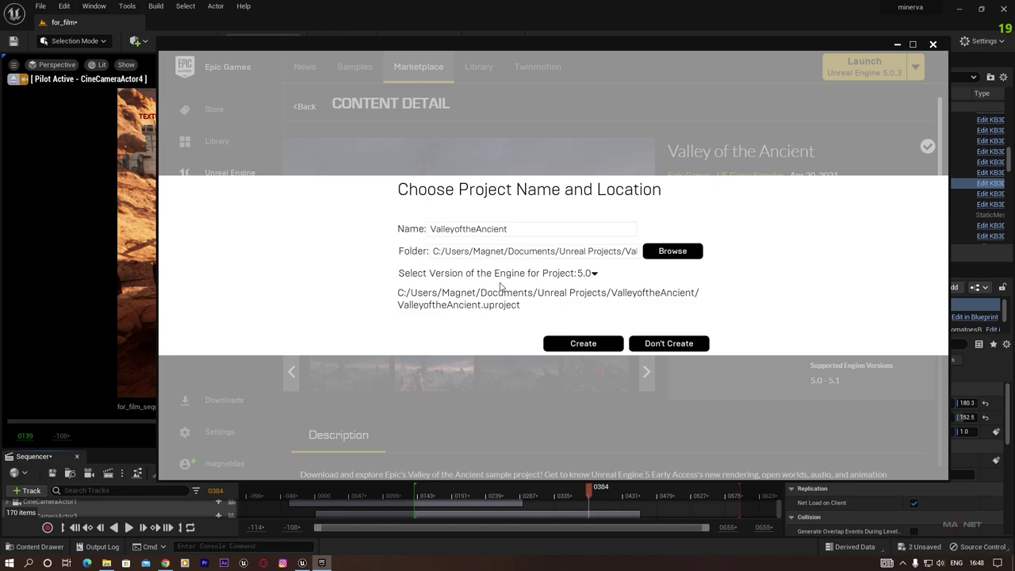
click(594, 273)
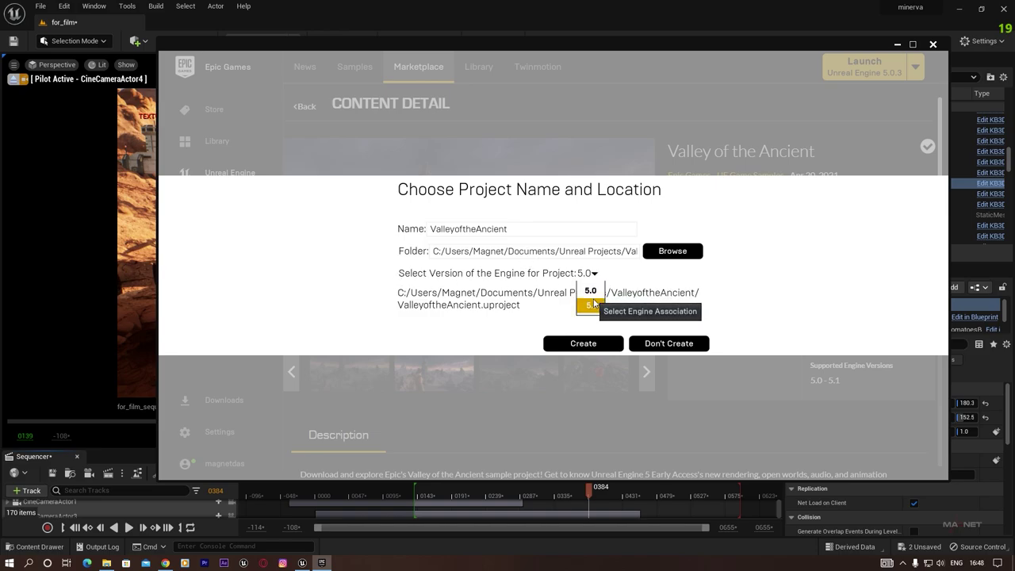
click(589, 306)
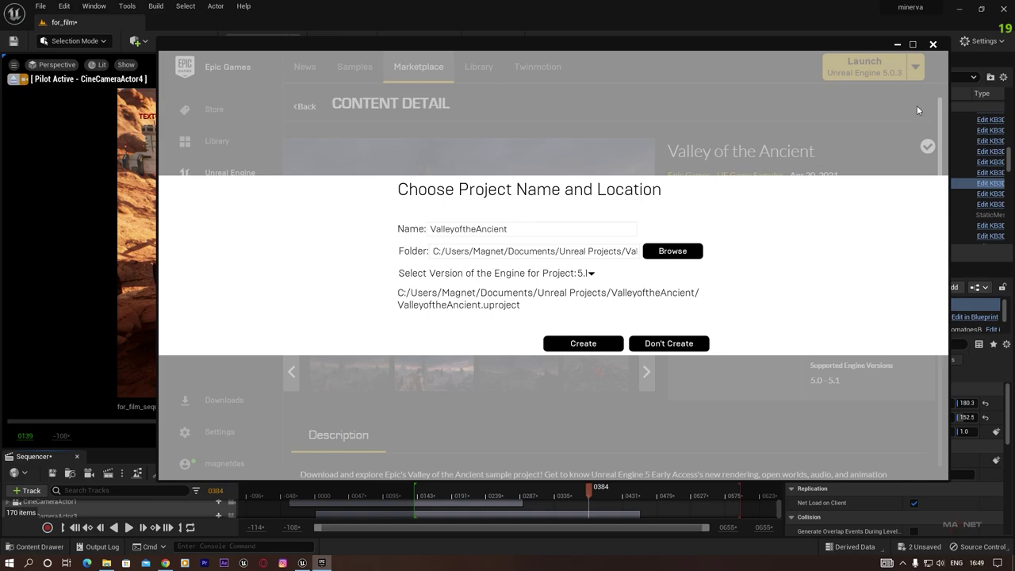
click(669, 344)
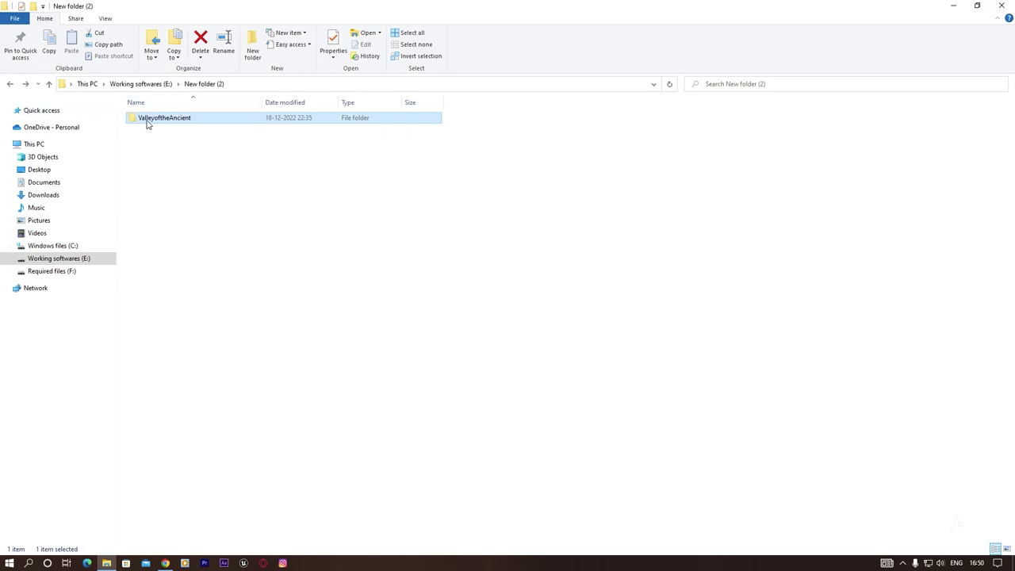
- Open the ValleyoftheAncient Unreal Engine project file from its project folder in File Explorer
double_click(205, 119)
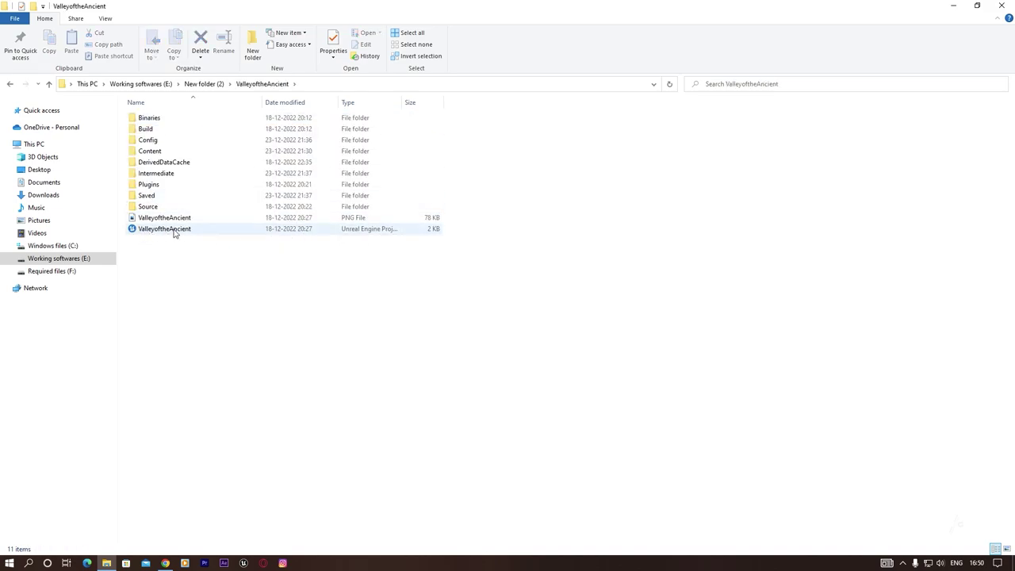
double_click(174, 229)
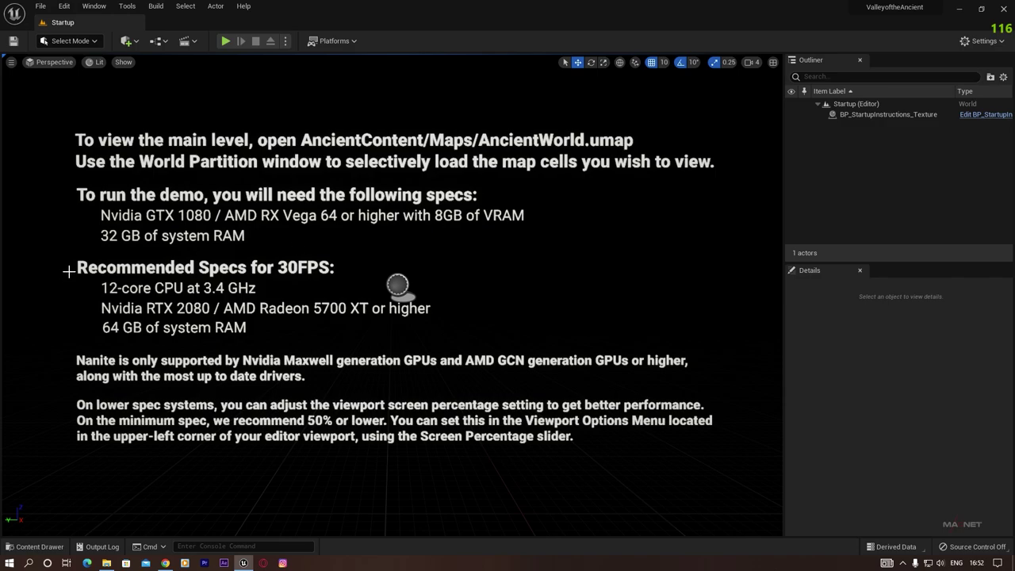
- Browse the project content to the MASS folder inside AncientContent/Geometry
click(34, 546)
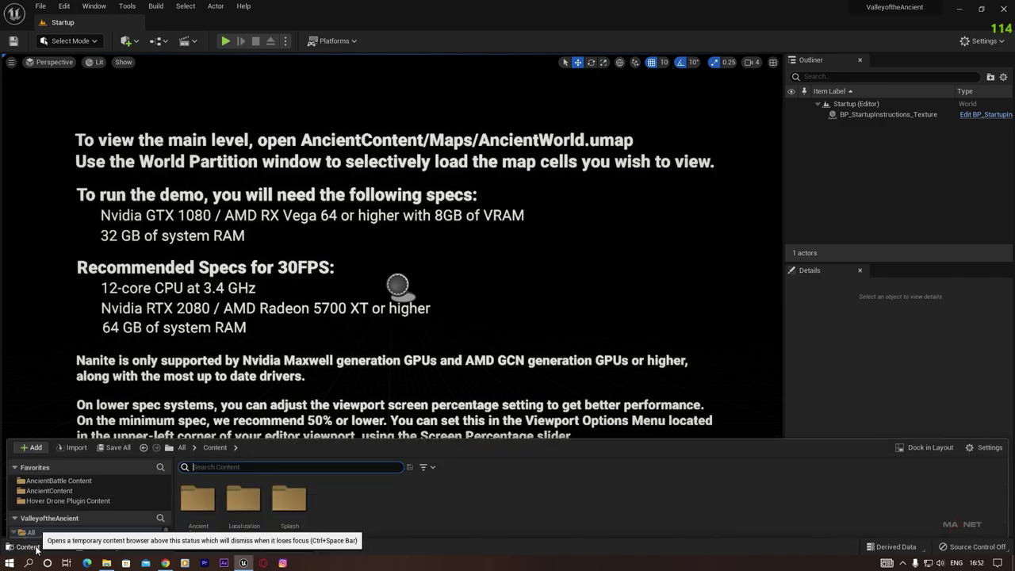
click(47, 432)
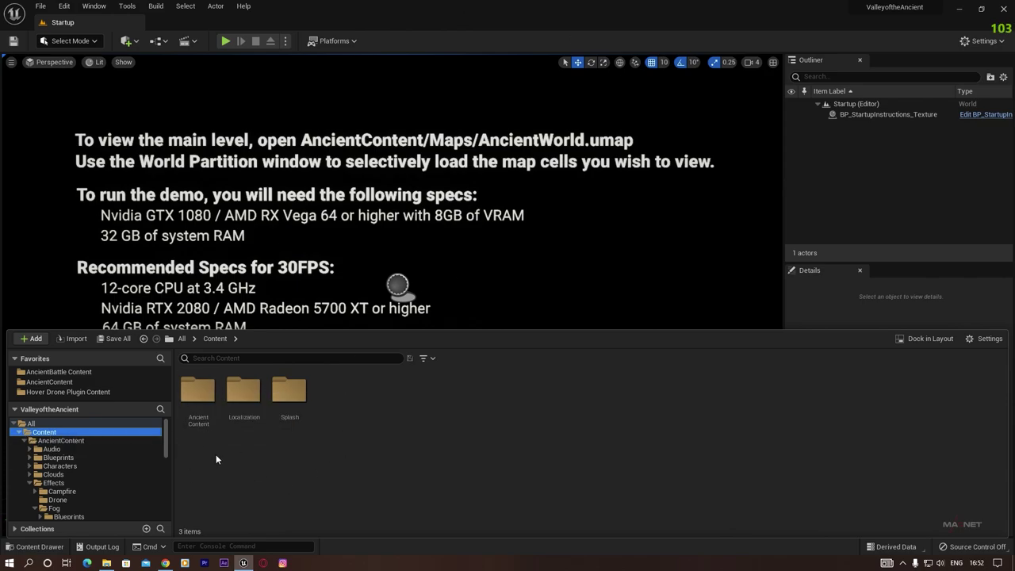
double_click(198, 390)
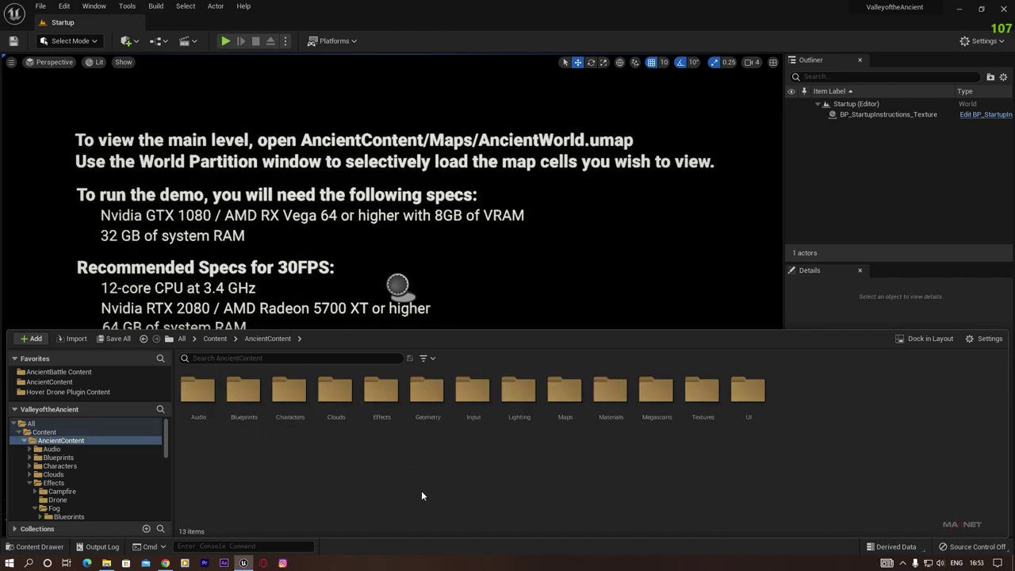
double_click(427, 390)
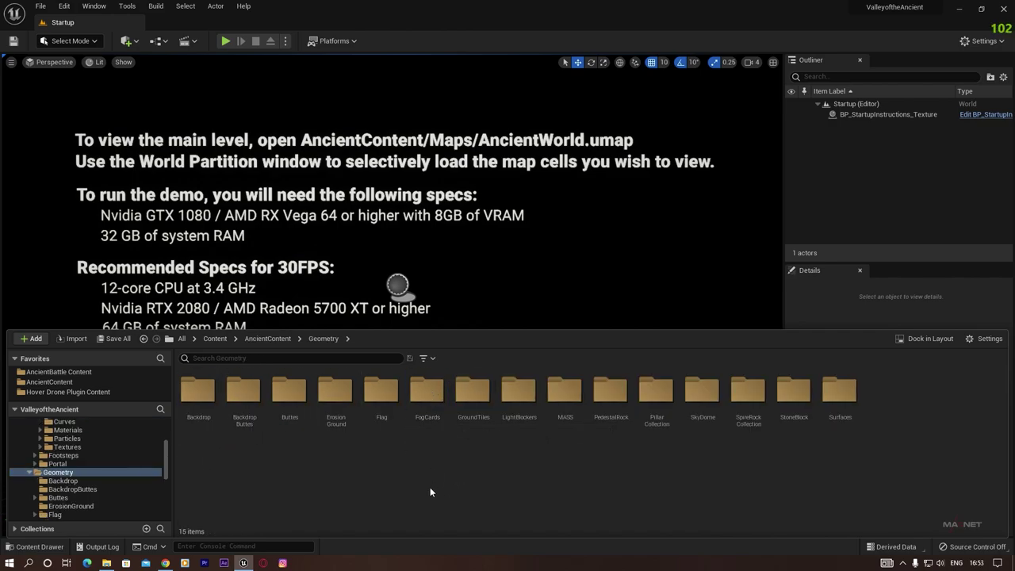
click(565, 390)
double_click(565, 389)
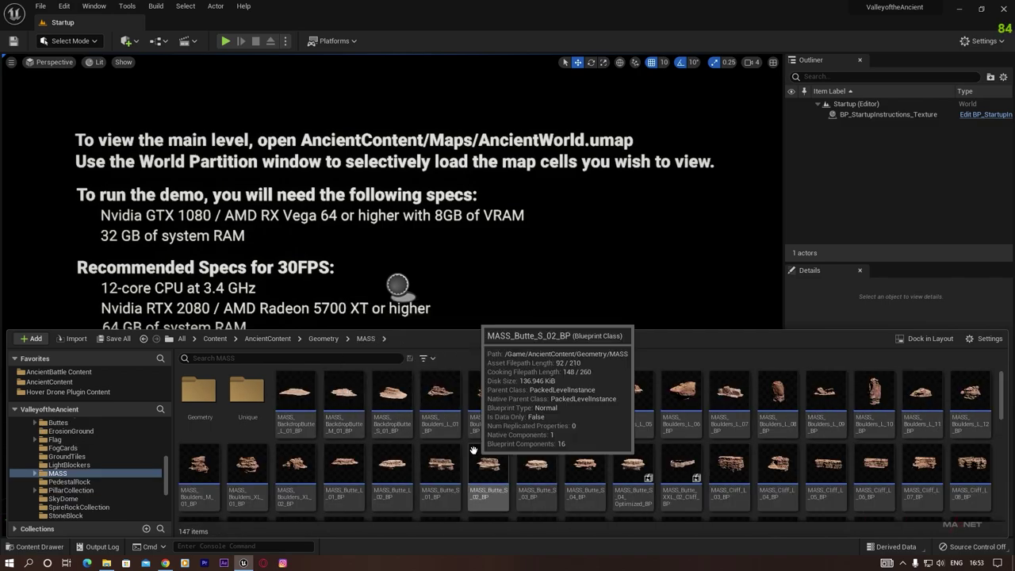
- Start migrating the MASS folder from AncientContent/Geometry and collapse the top-level folders in the asset report
key(alt+Left)
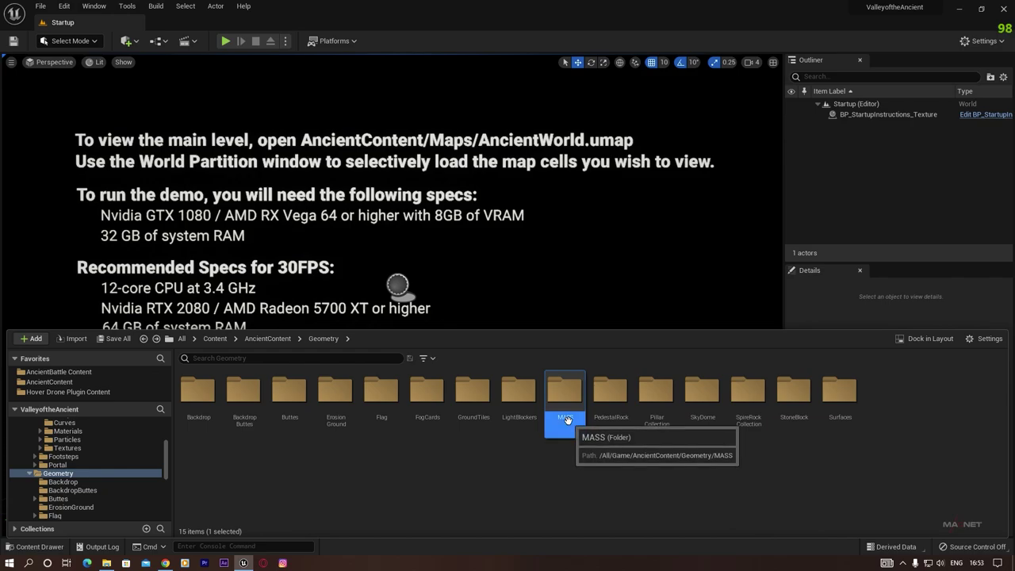
right_click(567, 391)
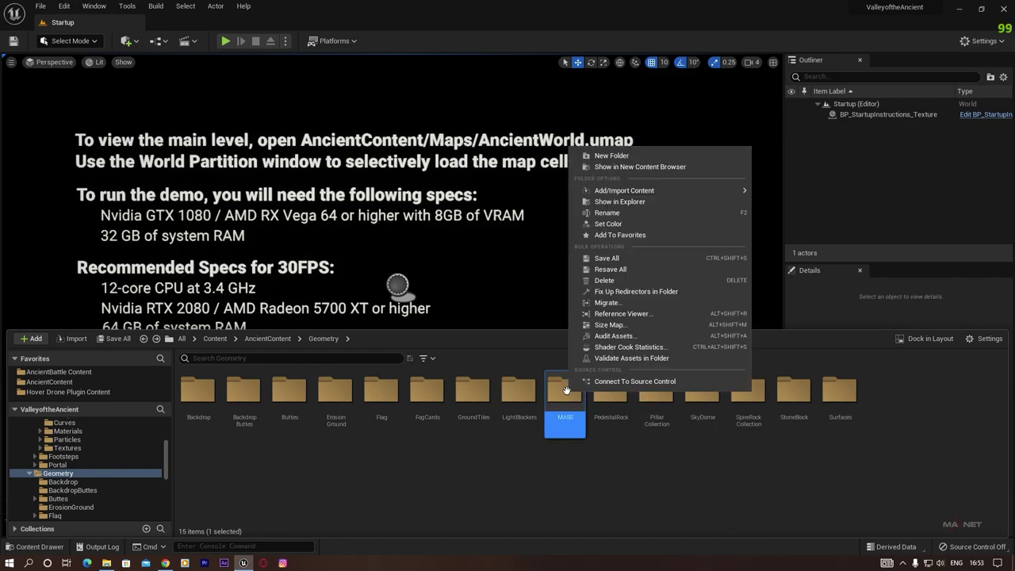
click(607, 303)
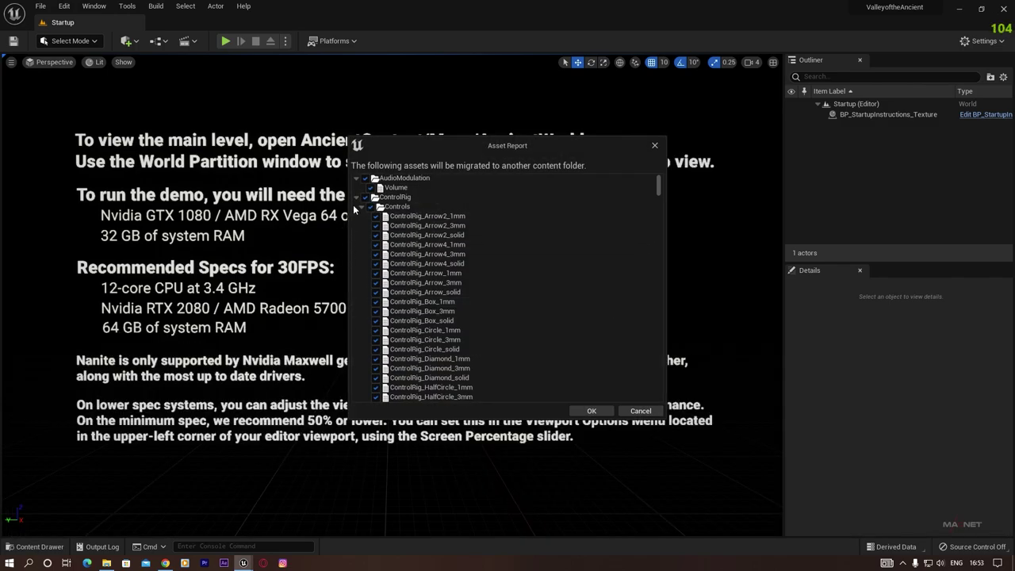
click(356, 197)
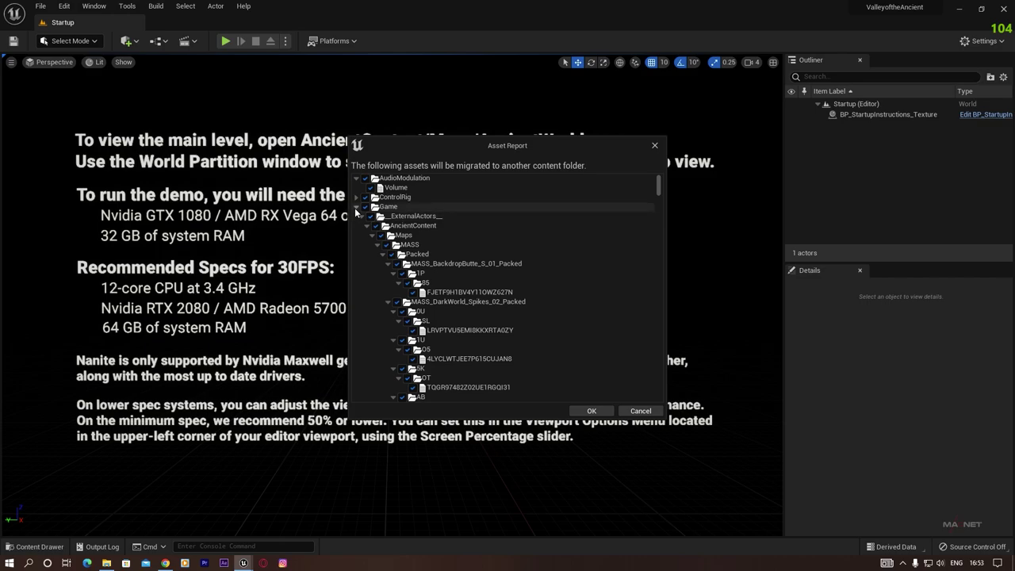
click(356, 207)
click(356, 217)
click(356, 178)
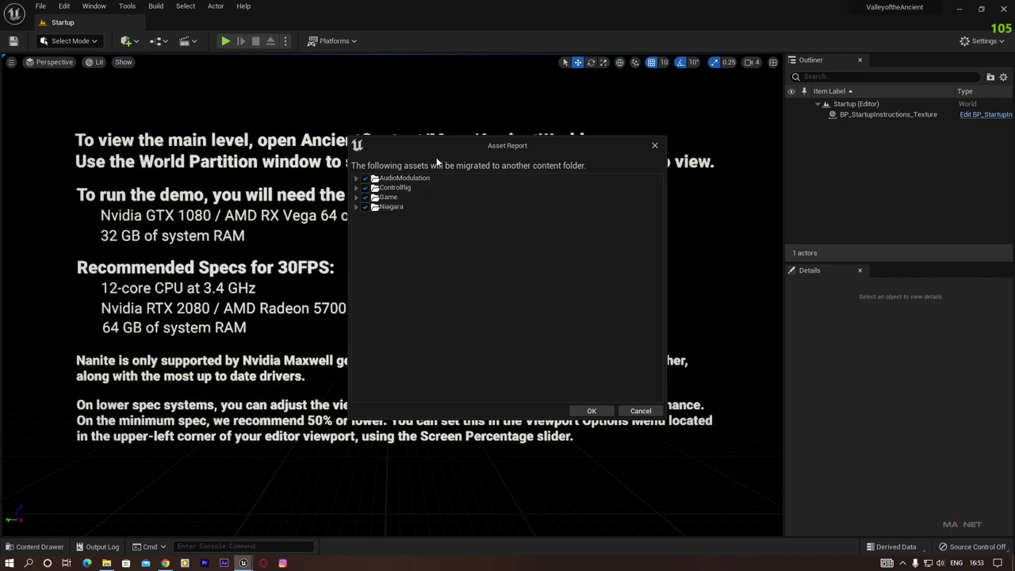
- Exclude the AudioModulation, ControlRig and Niagara folders from the migration, keeping only Game included
click(365, 179)
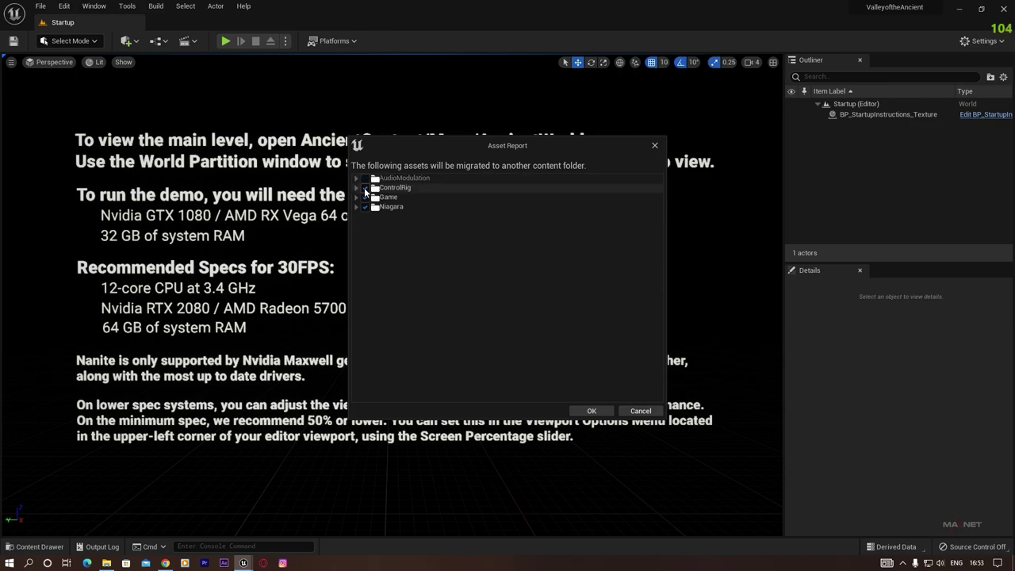
click(366, 188)
click(357, 207)
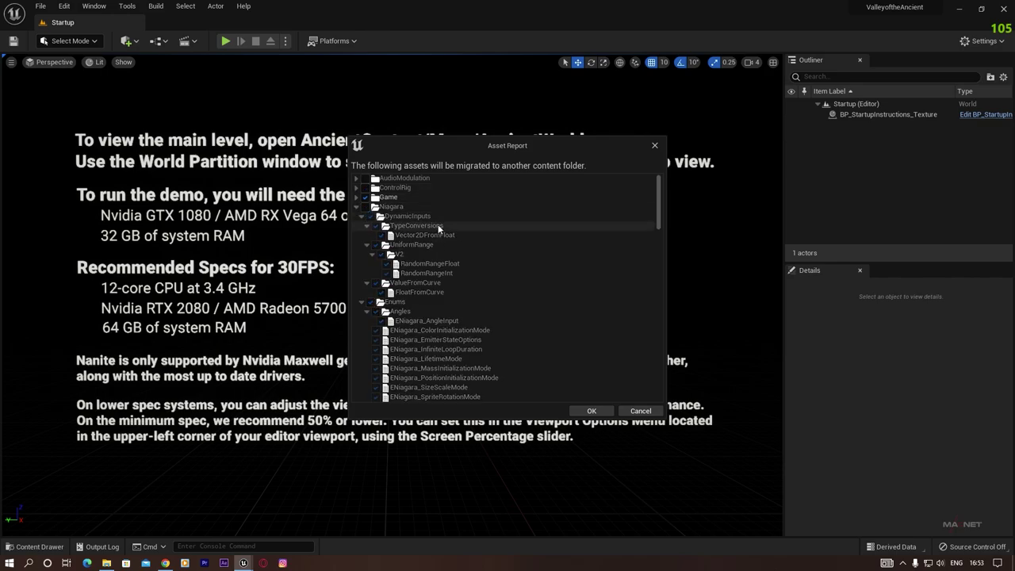
click(357, 207)
click(389, 197)
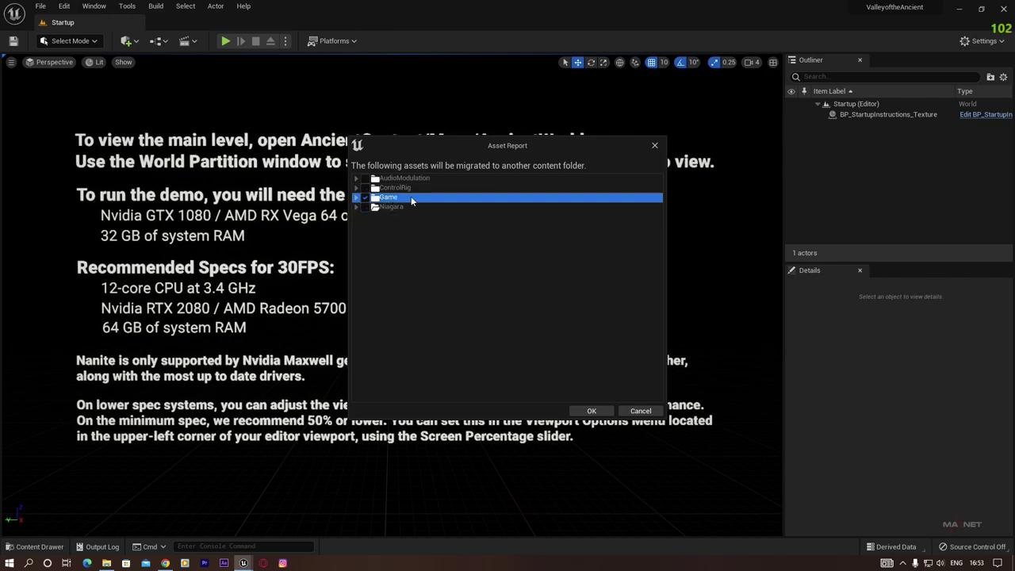
- Accept the asset report and browse to the minerva project's Content folder as the migration destination
click(592, 411)
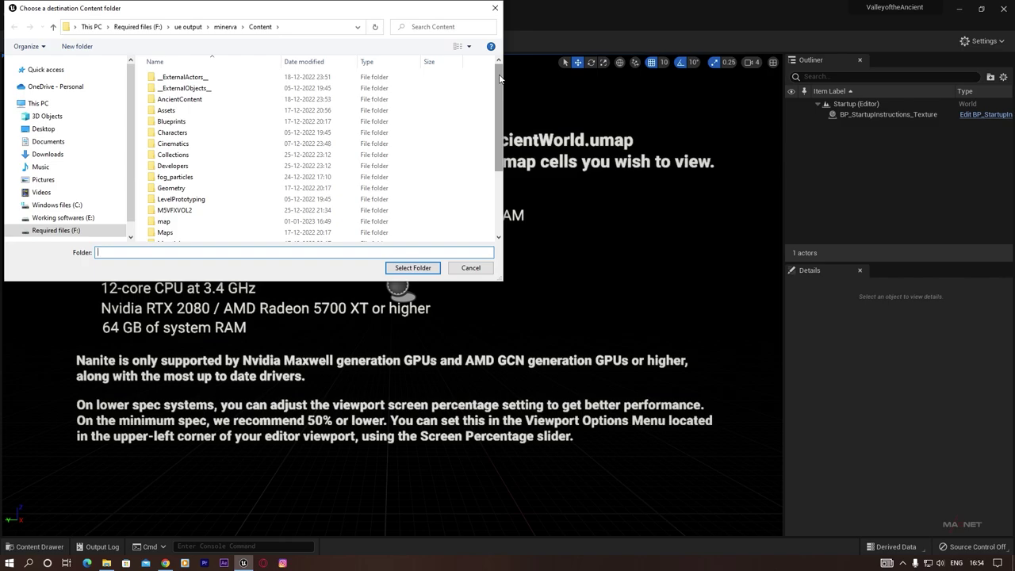
drag(226, 8, 353, 9)
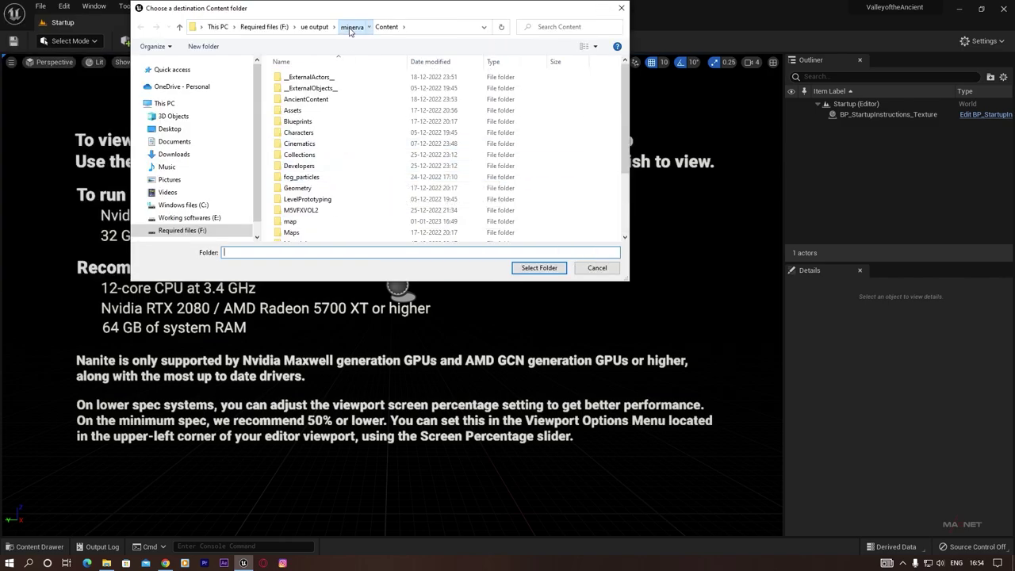
click(349, 28)
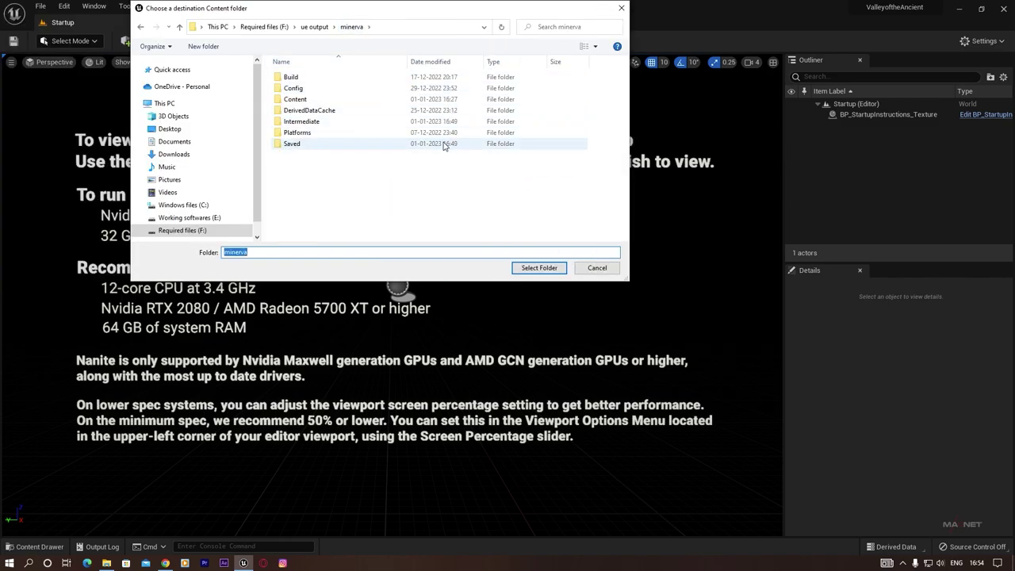
double_click(321, 100)
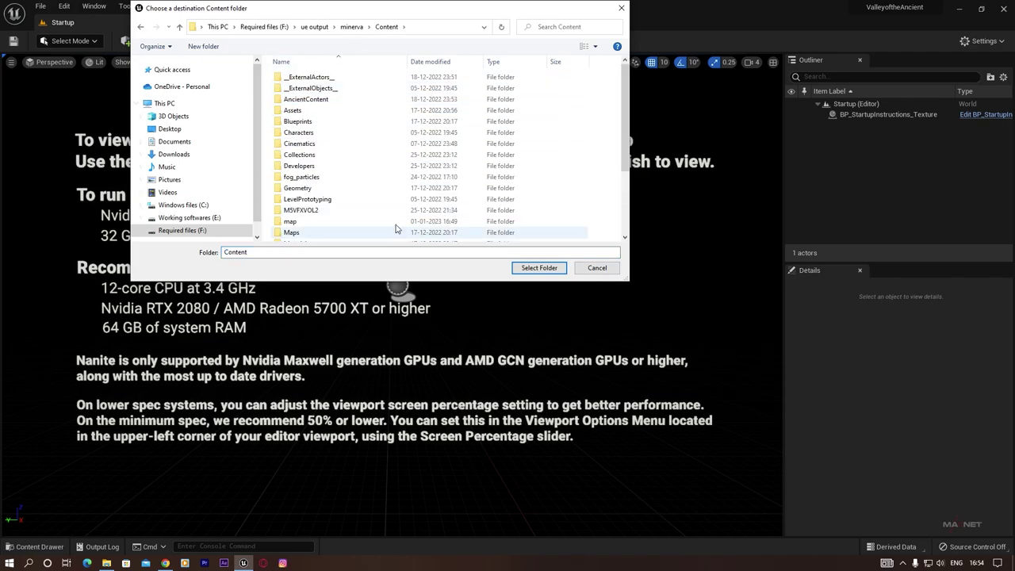
scroll(290, 158, down, 3)
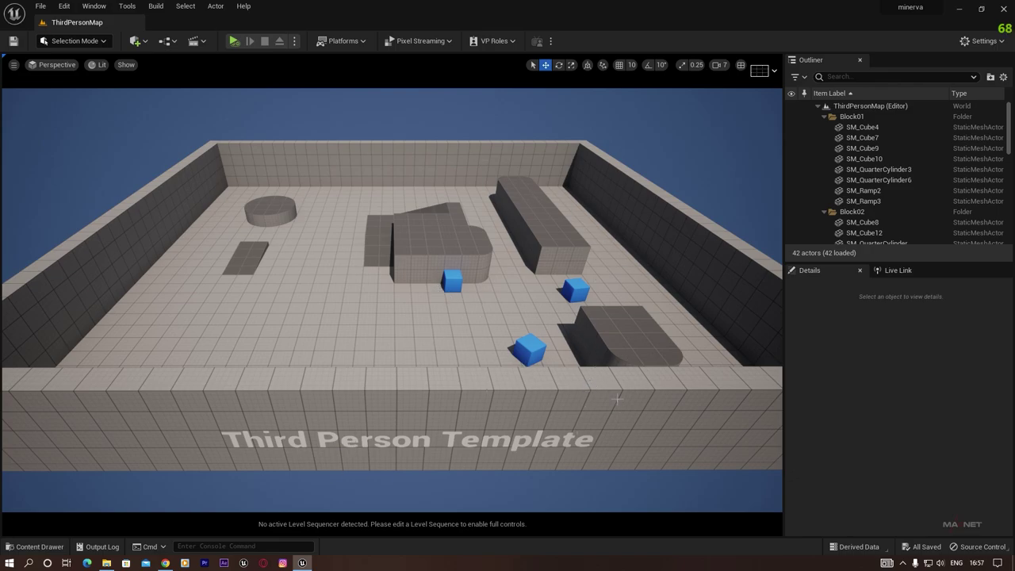
- View the Third Person blueprint template among the feature and content packs available for the minerva project
click(24, 548)
click(32, 434)
mouse_move(85, 235)
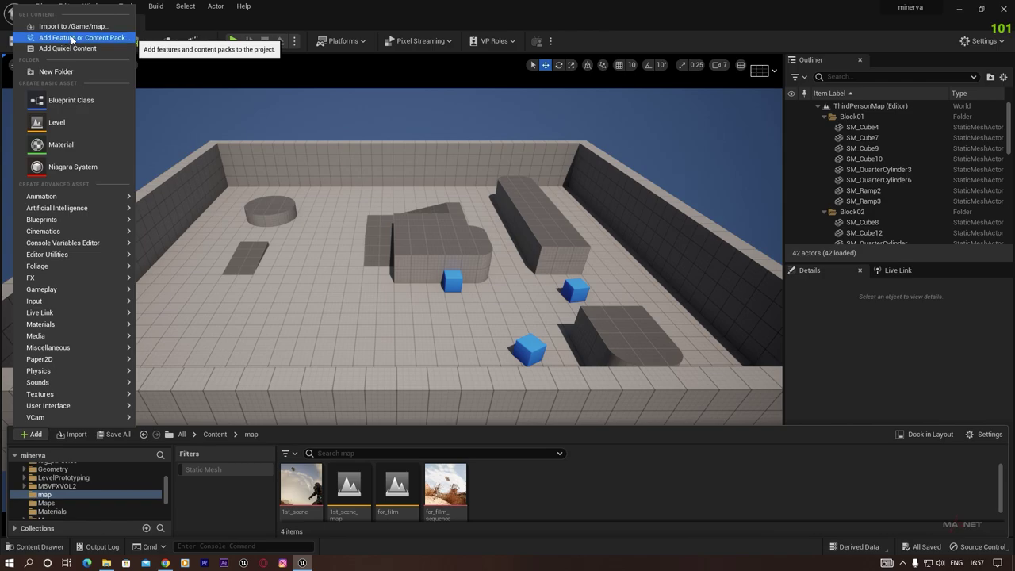
click(71, 39)
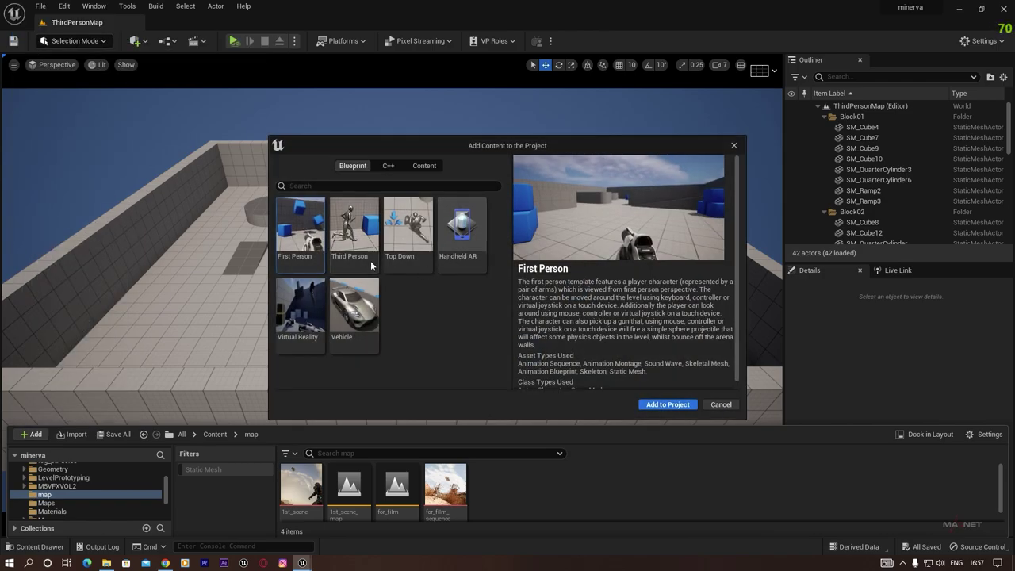
click(356, 235)
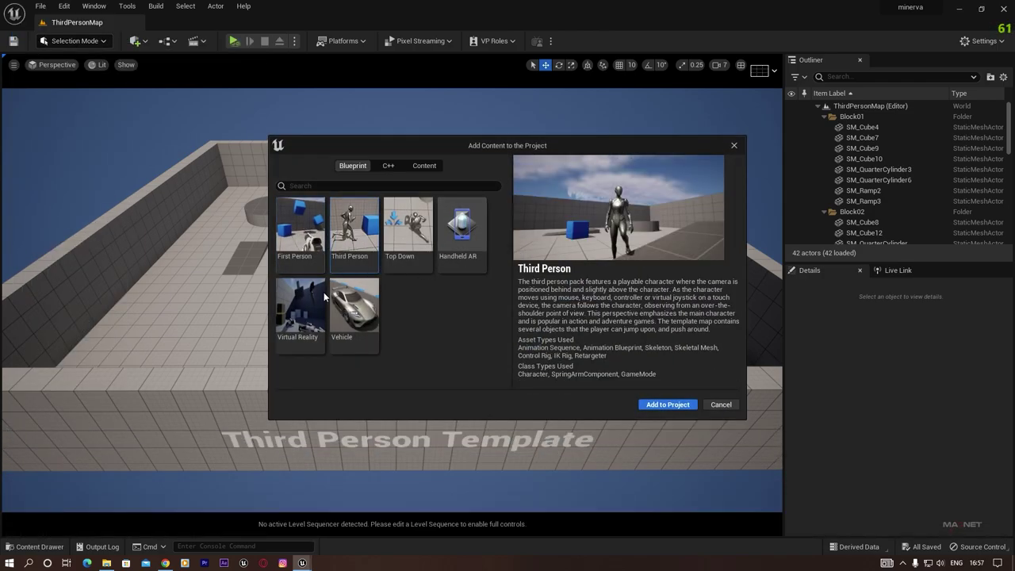
click(734, 147)
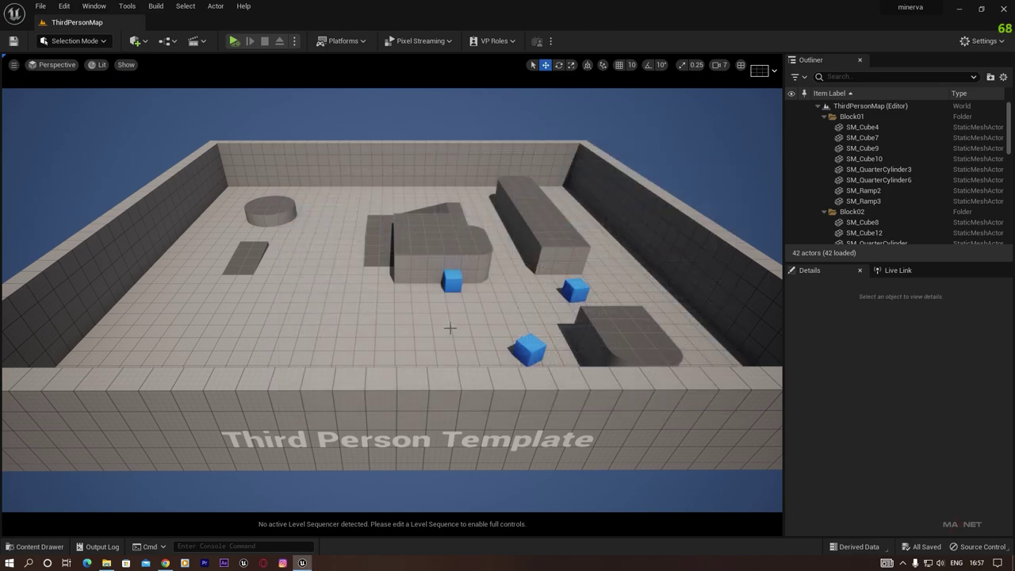
- Create a new level from the Empty Level template
click(41, 7)
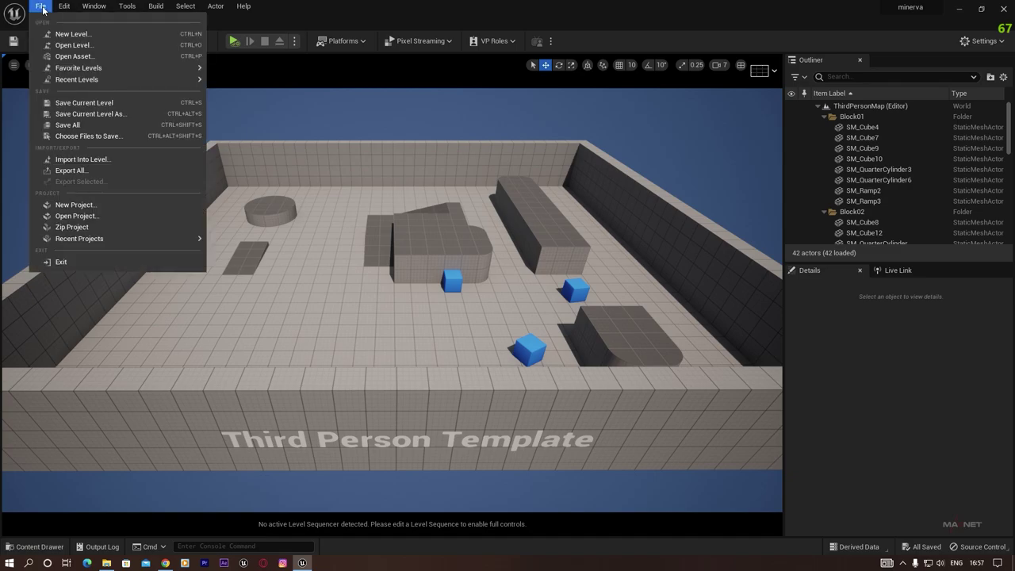
click(73, 34)
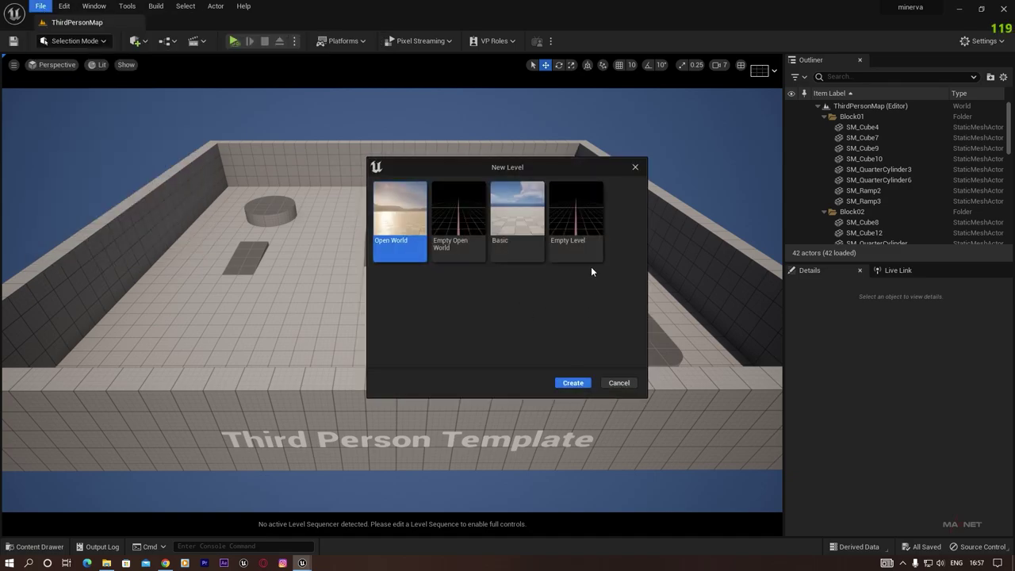
click(577, 236)
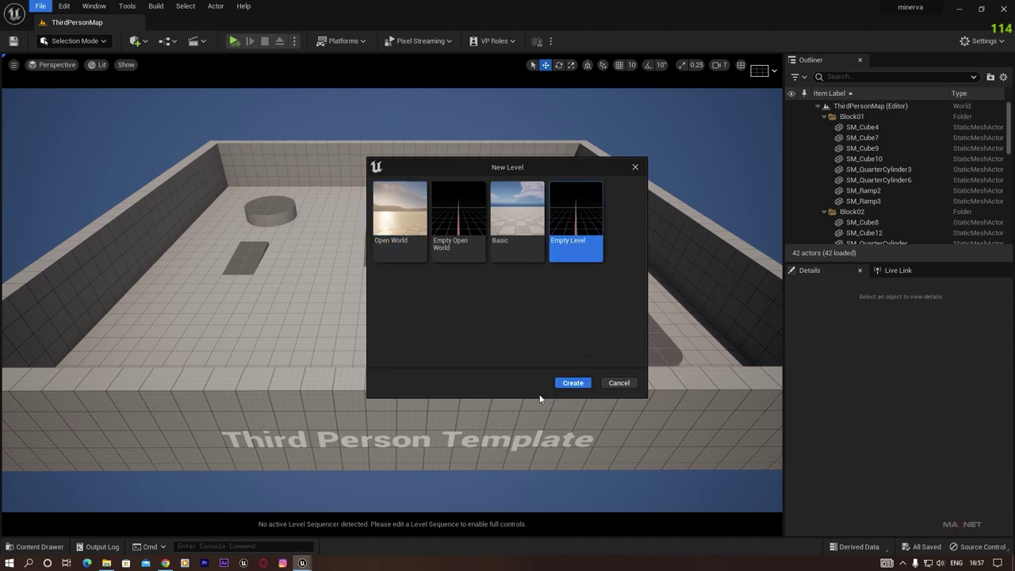
click(573, 383)
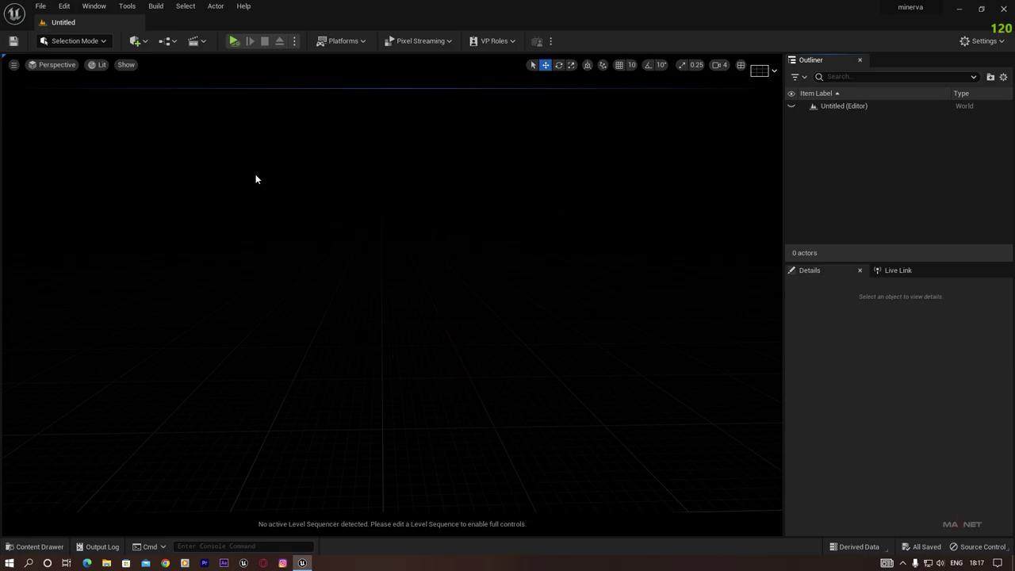
- Add a sky light, atmospheric light, sky atmosphere, volumetric cloud and height fog to the level with the Env. Light Mixer
click(94, 7)
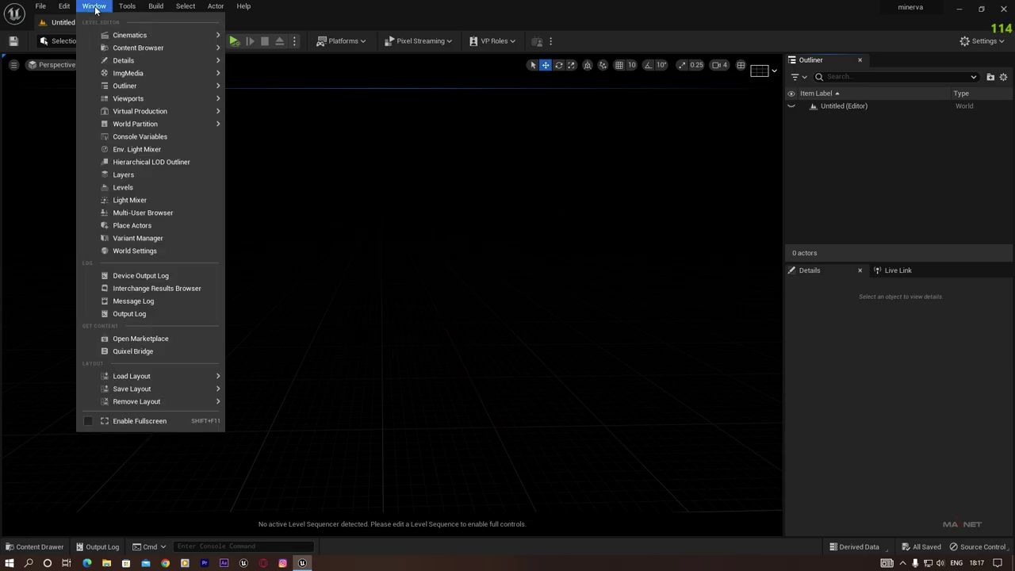
click(138, 149)
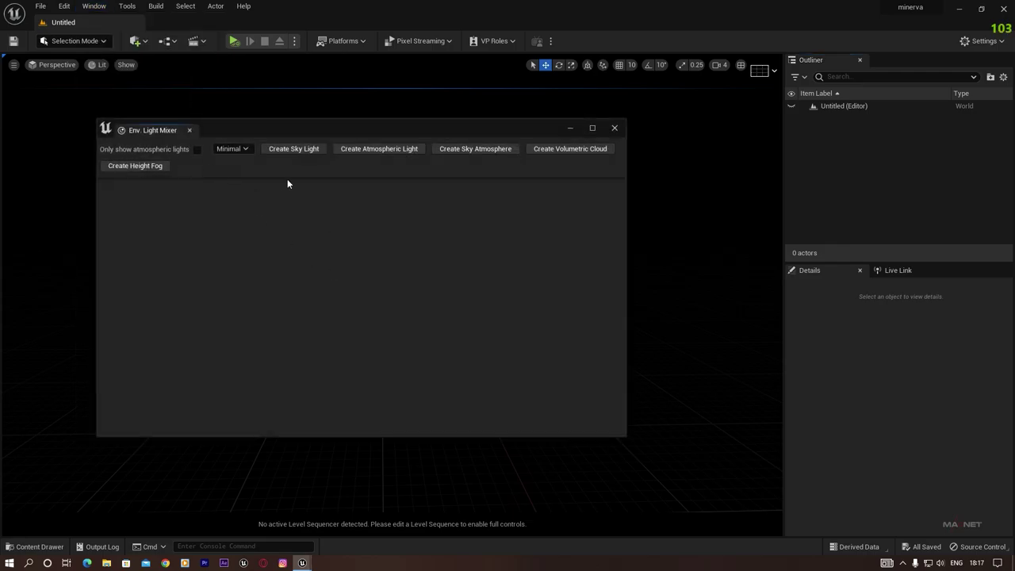
click(285, 149)
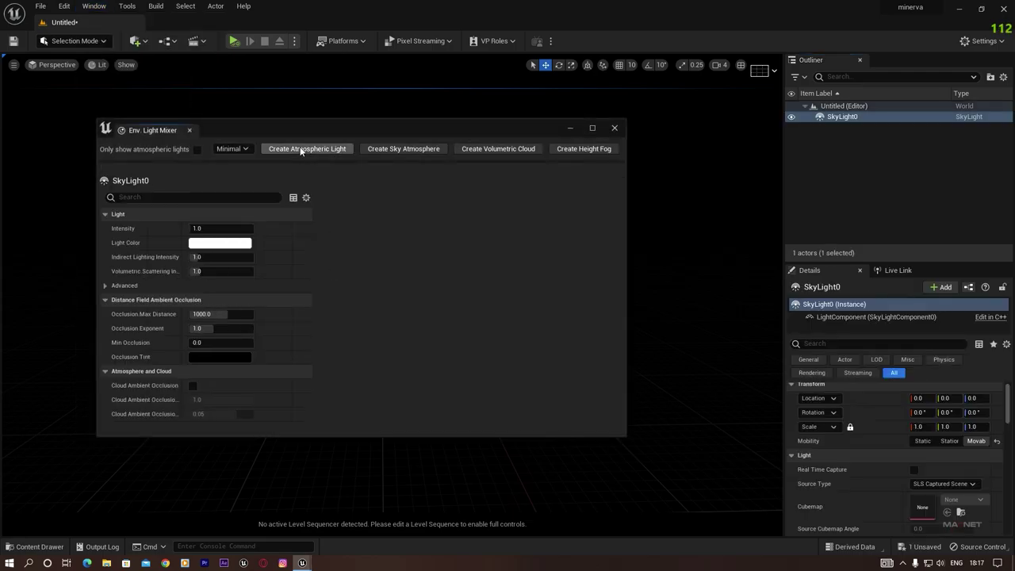
click(301, 149)
click(301, 149)
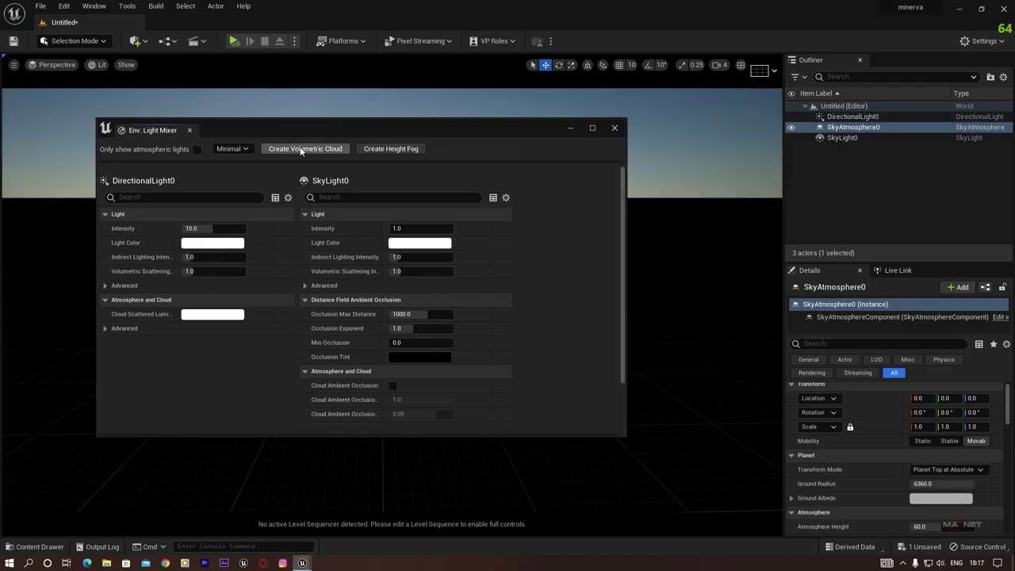
click(301, 149)
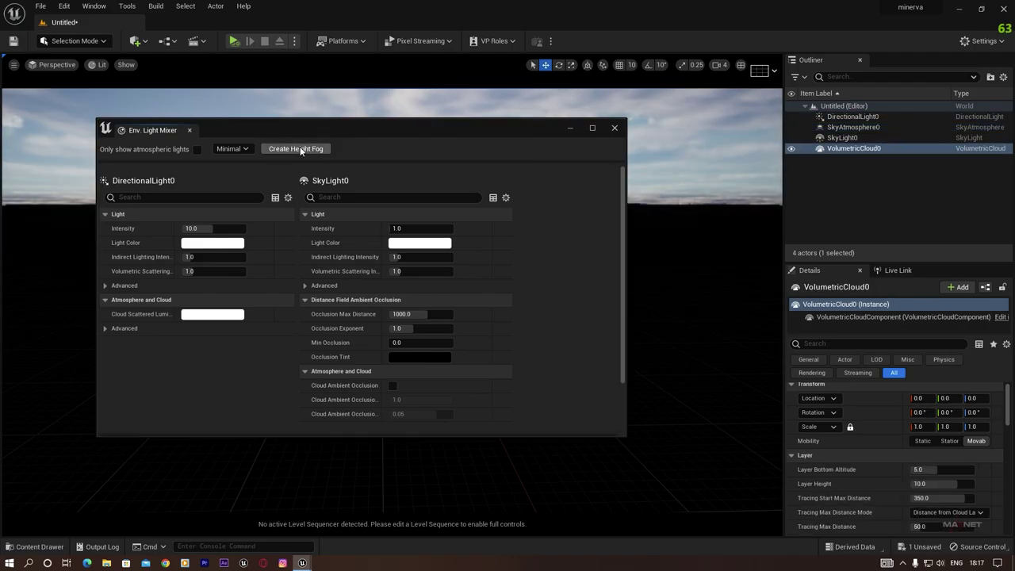
click(300, 150)
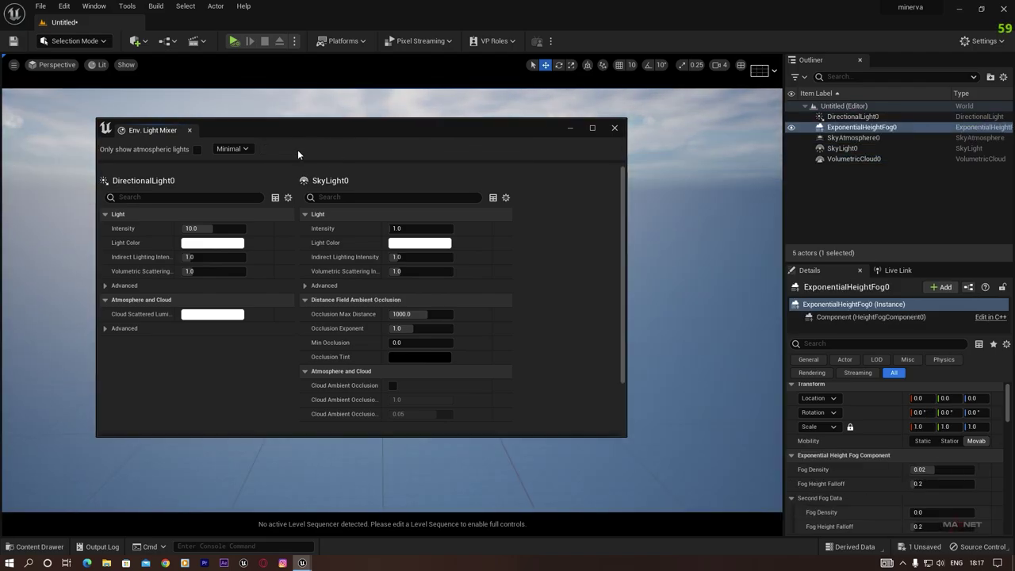
click(615, 129)
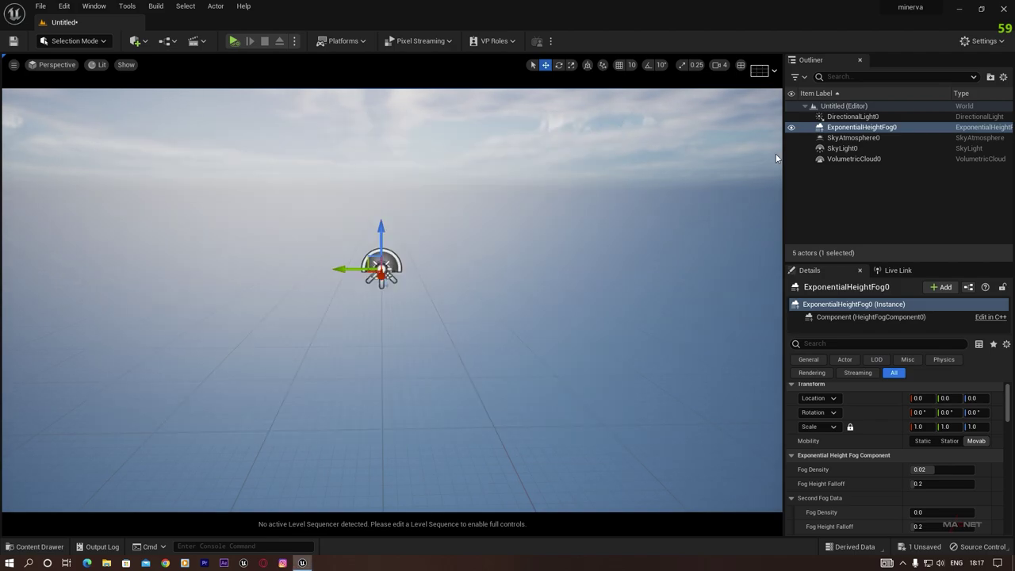
- Enable Real Time Capture on the sky light and Volumetric Fog on the exponential height fog
click(846, 149)
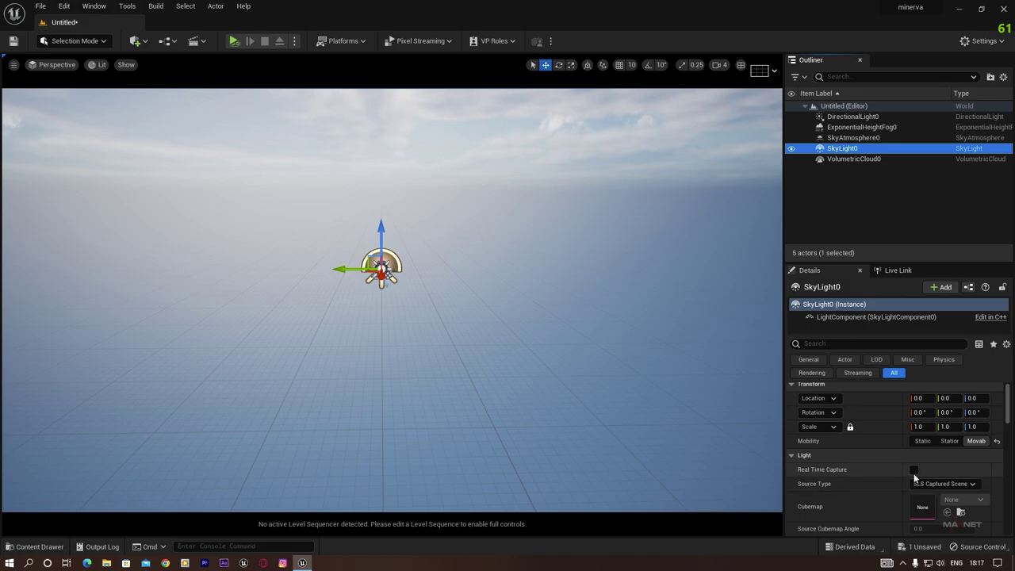
click(914, 470)
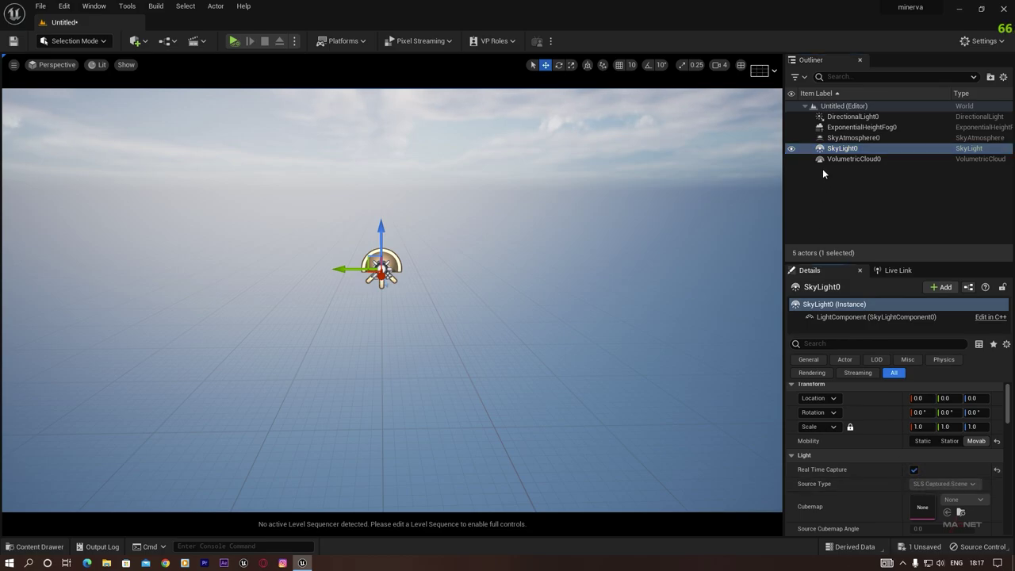
click(866, 128)
drag(1008, 389, 1008, 436)
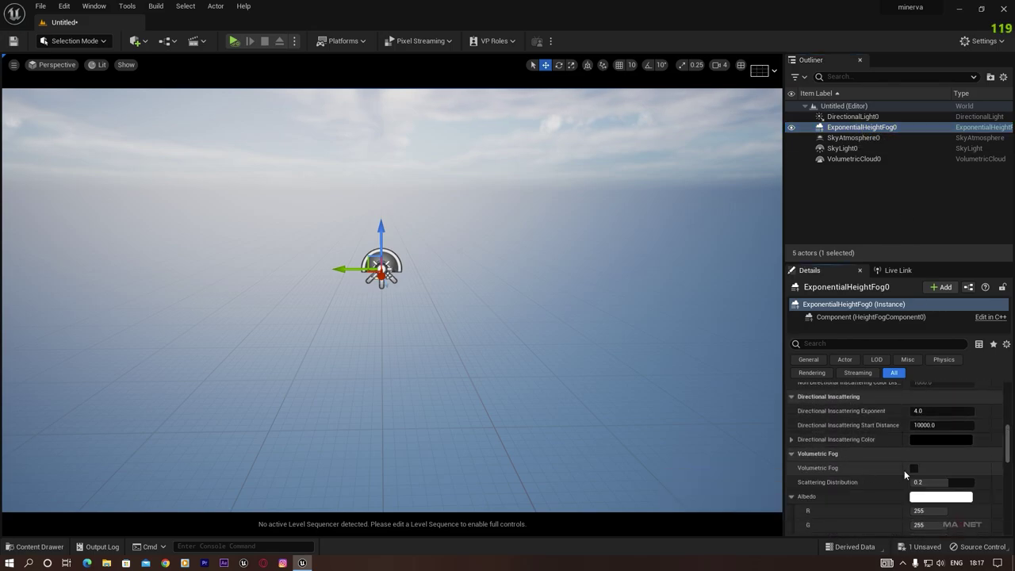
click(914, 469)
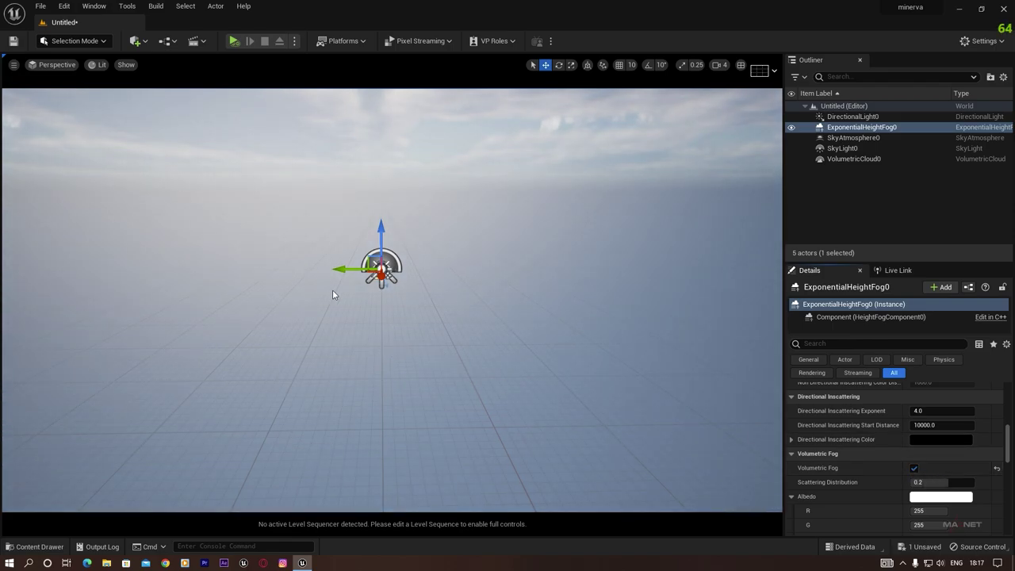
- Create a new landscape with the default 63×63 quads section size and 8×8 components, and return to Selection Mode
click(96, 41)
click(90, 69)
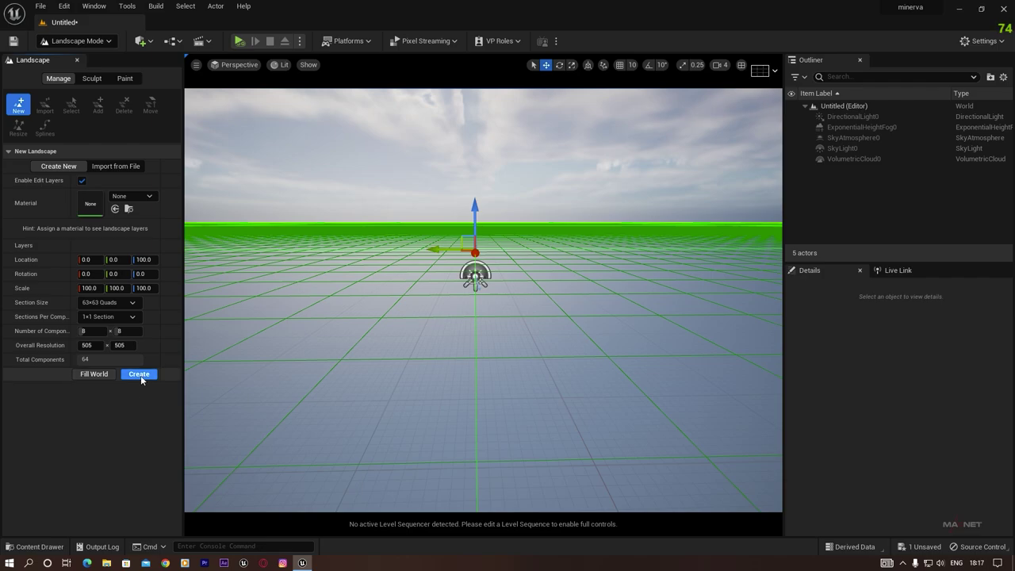
click(138, 375)
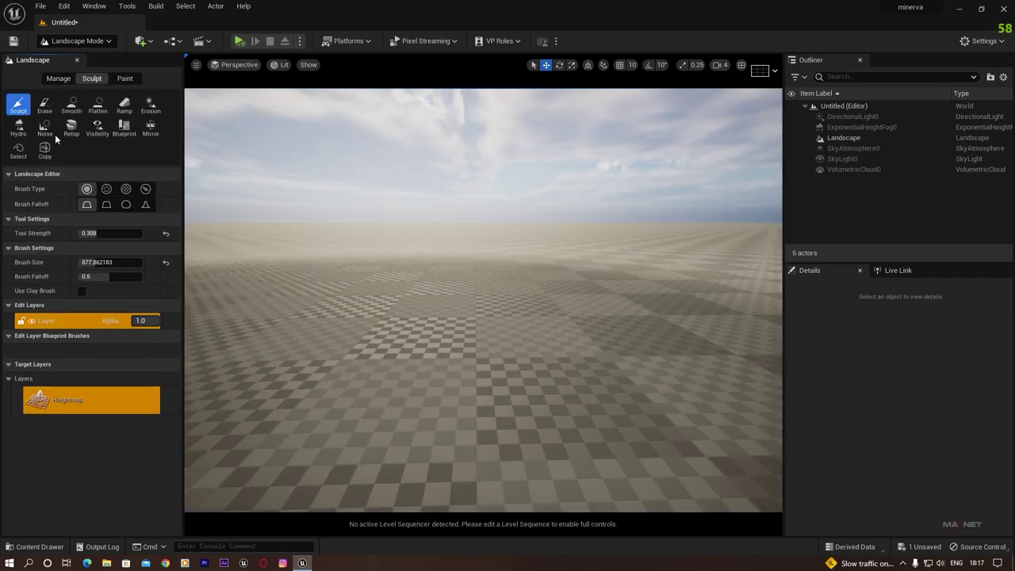
click(100, 41)
click(76, 62)
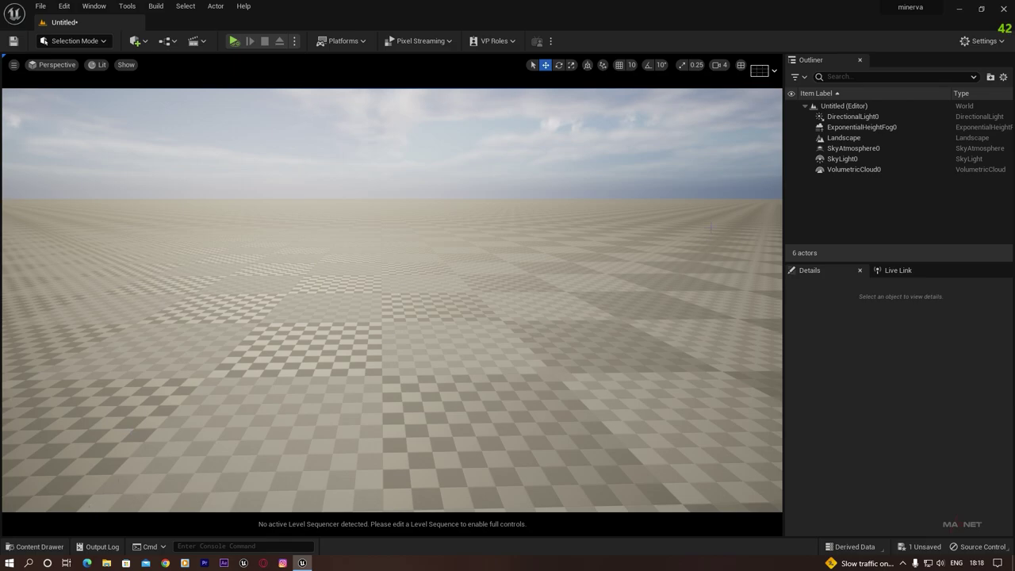
- Place the MASS_Butte_XXL_03_U_BP blueprint from AncientContent/Geometry/MASS/Unique onto the landscape
click(33, 549)
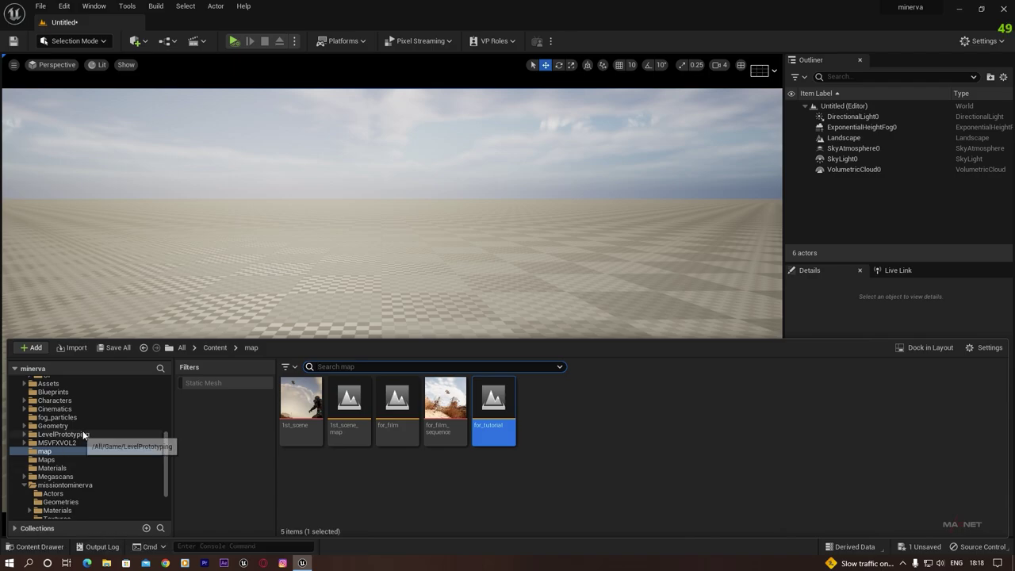
scroll(57, 408, up, 5)
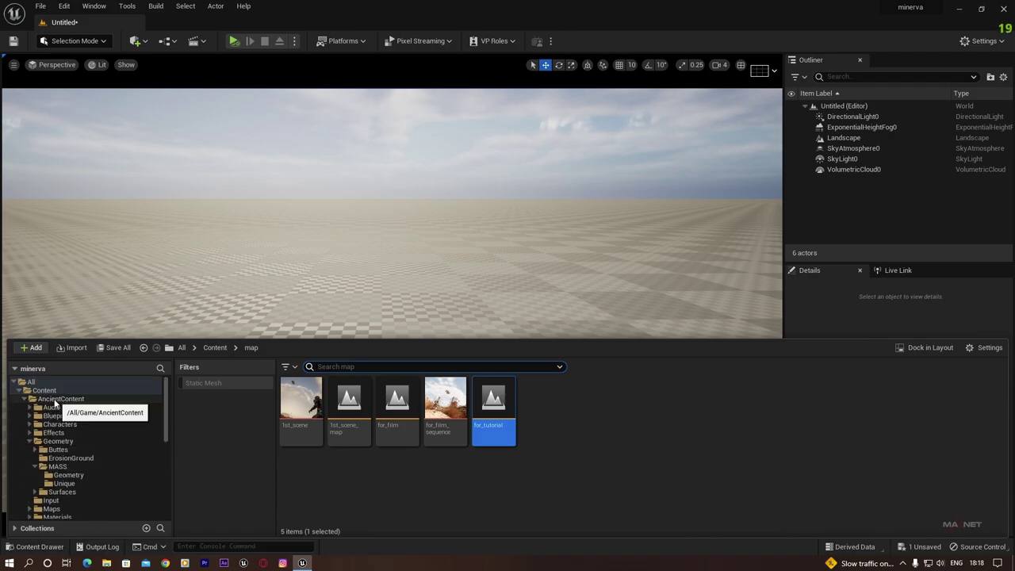
click(60, 399)
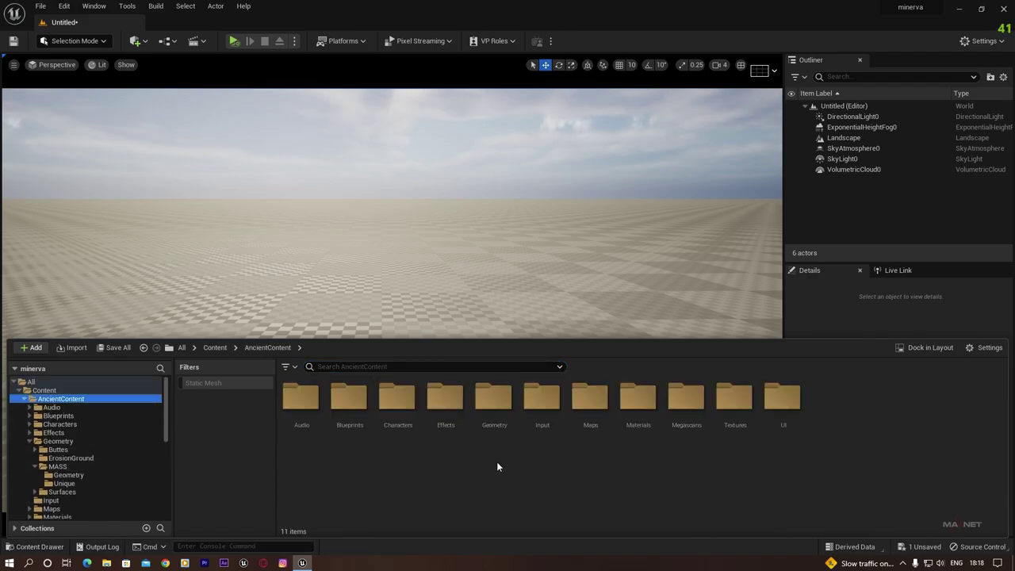
double_click(494, 402)
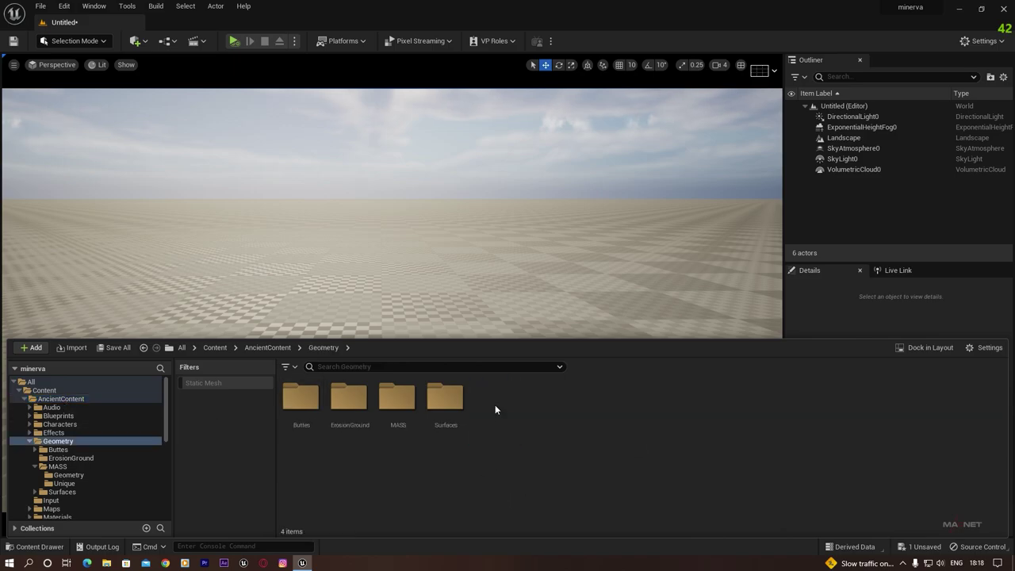
double_click(397, 398)
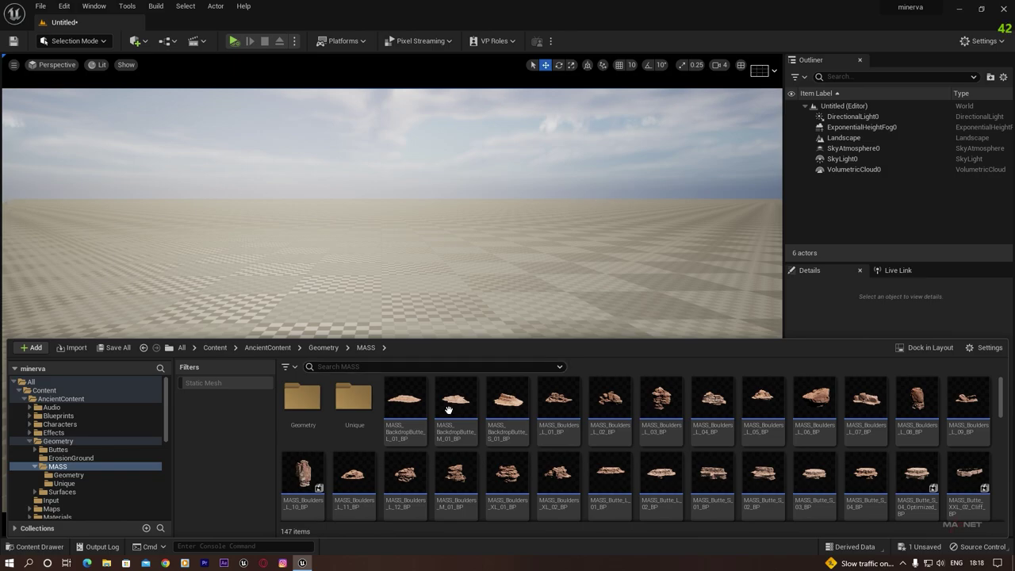
double_click(356, 404)
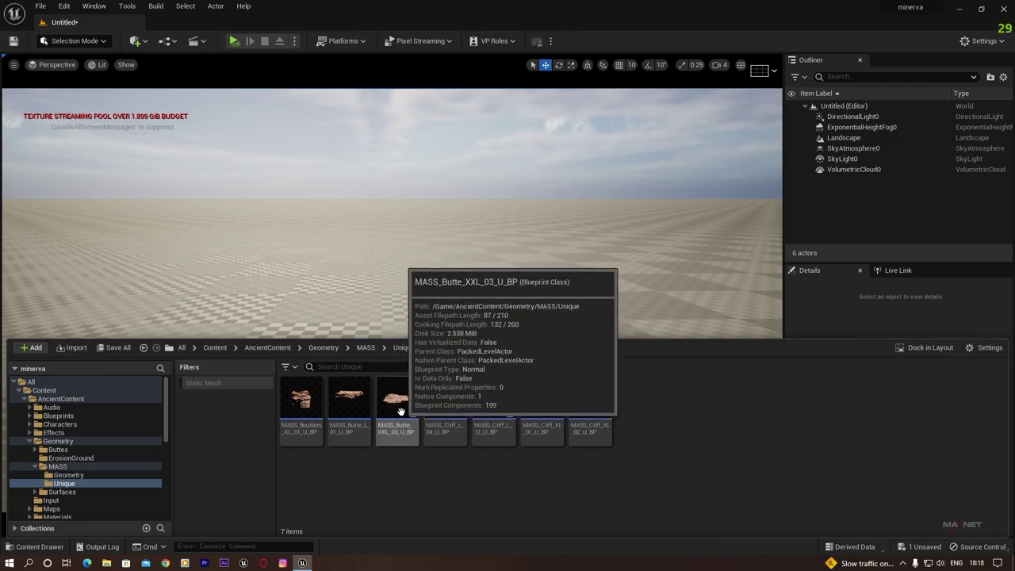
drag(400, 411, 132, 205)
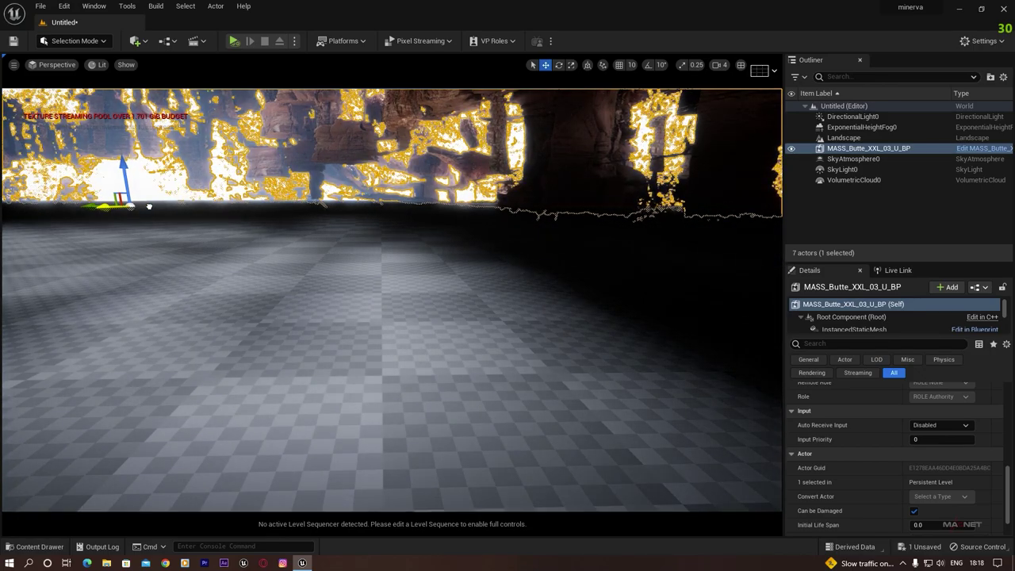
- Move the placed butte far back towards the horizon and over to the left side of the scene
drag(149, 206, 307, 206)
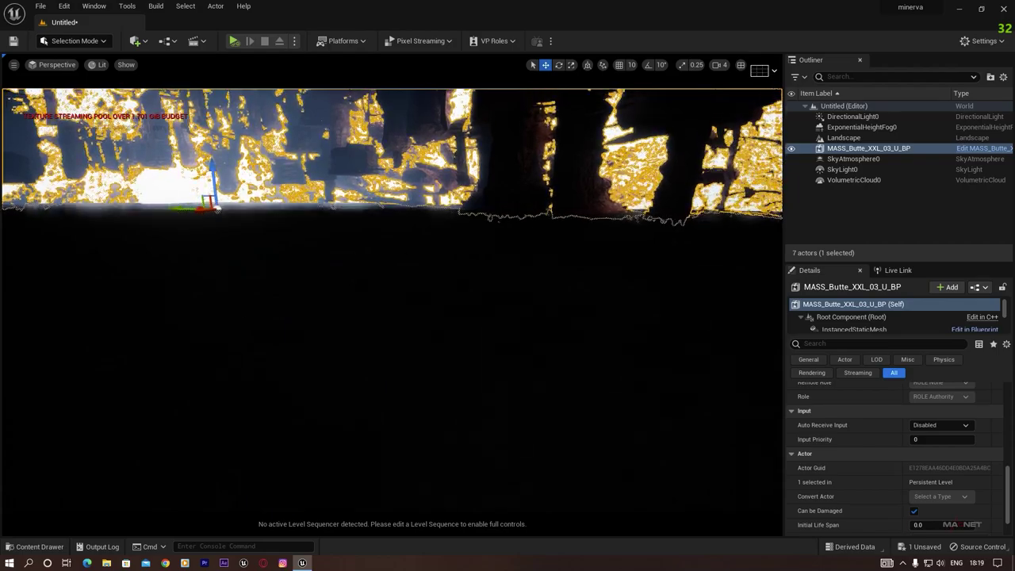
mouse_move(307, 206)
right_down()
mouse_move(306, 191)
mouse_move(303, 214)
right_up()
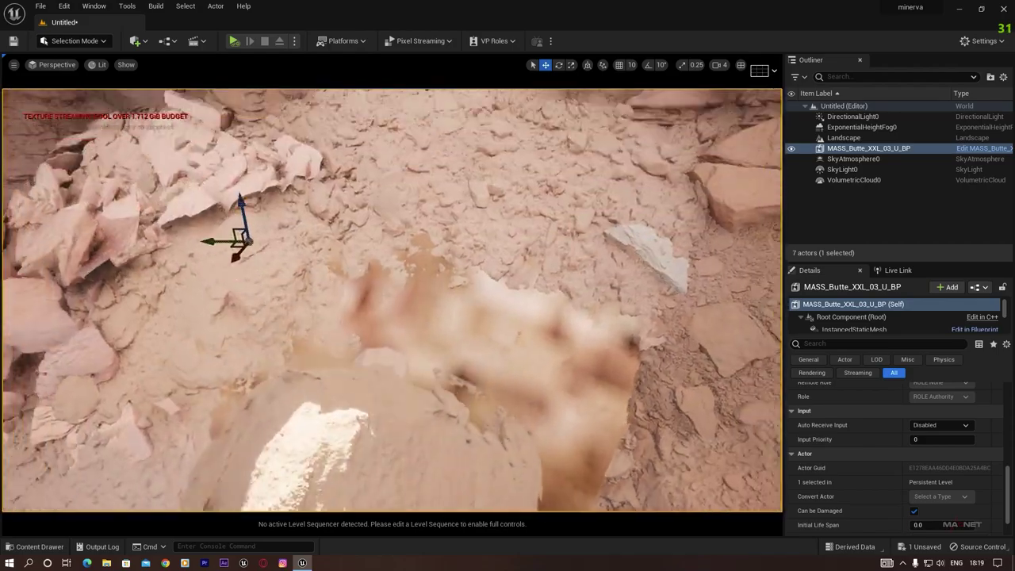
drag(245, 239, 410, 203)
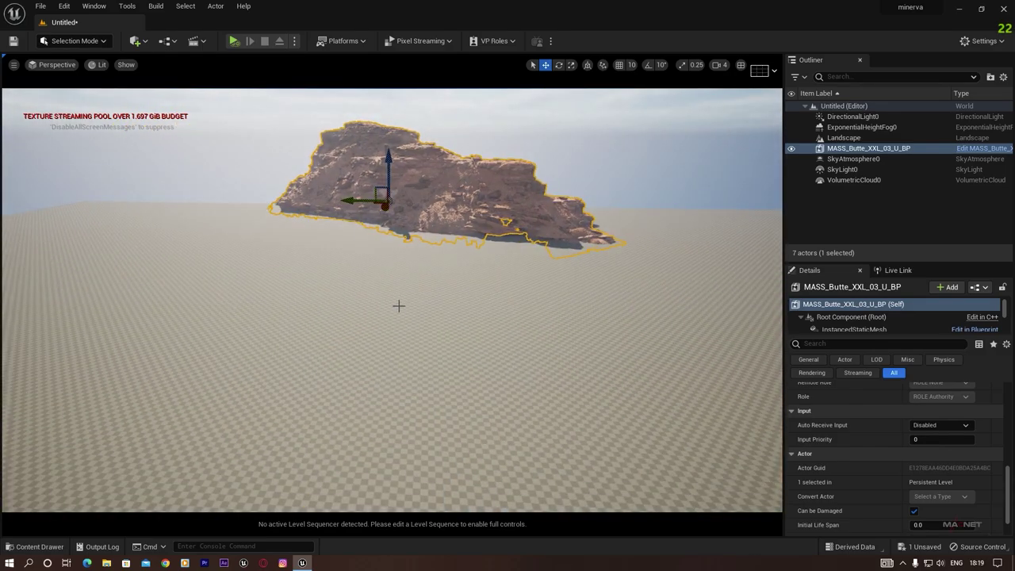
right_drag(399, 305, 401, 245)
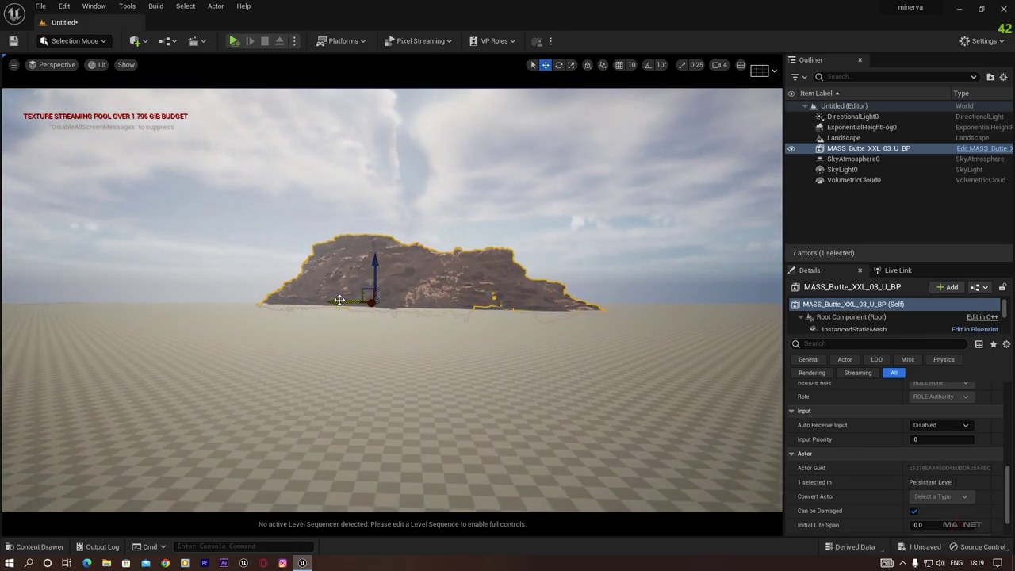
drag(339, 300, 279, 304)
key(e)
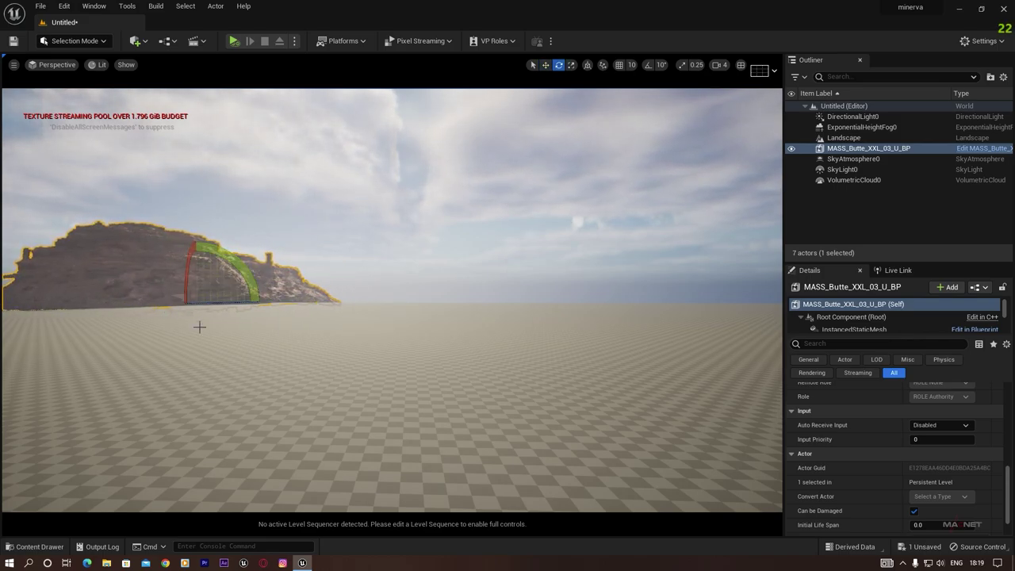
- Set the overall engine scalability quality to High
click(983, 41)
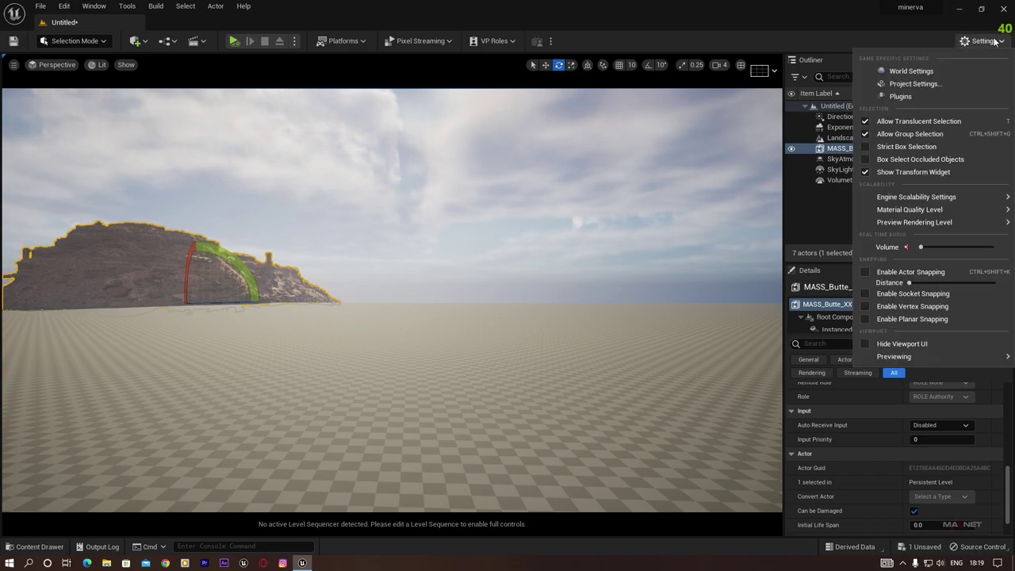
mouse_move(908, 195)
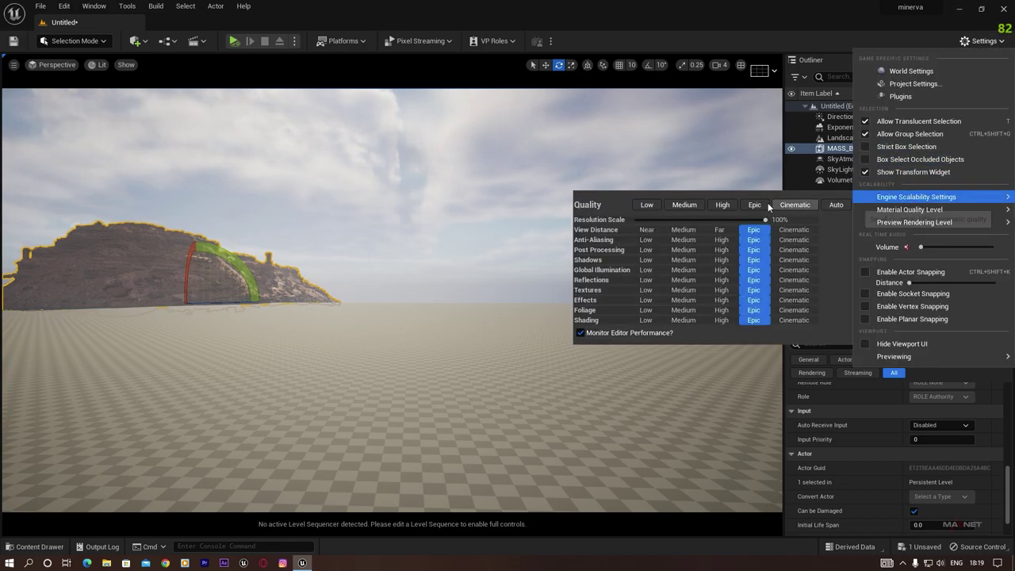
click(722, 206)
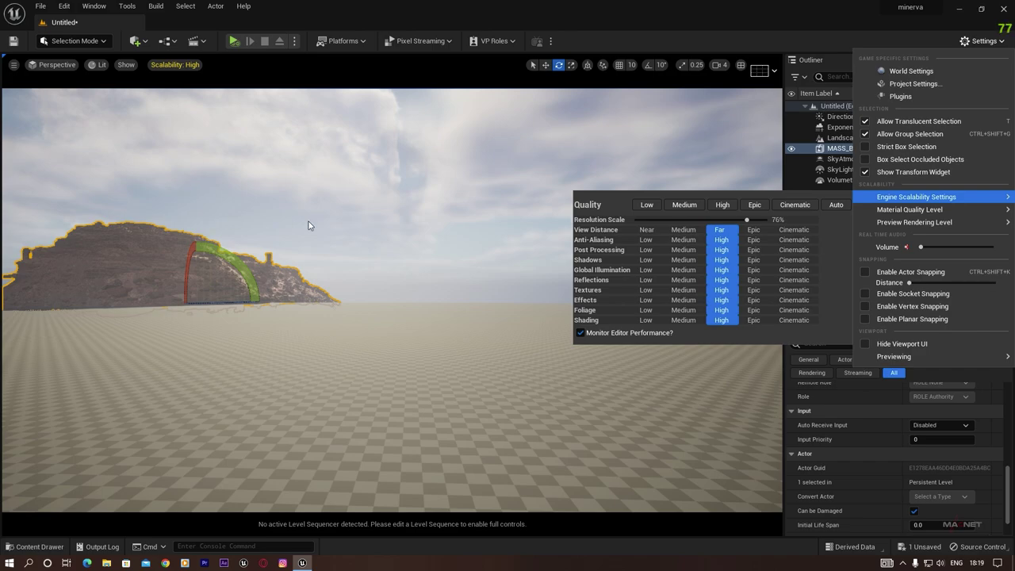
click(176, 285)
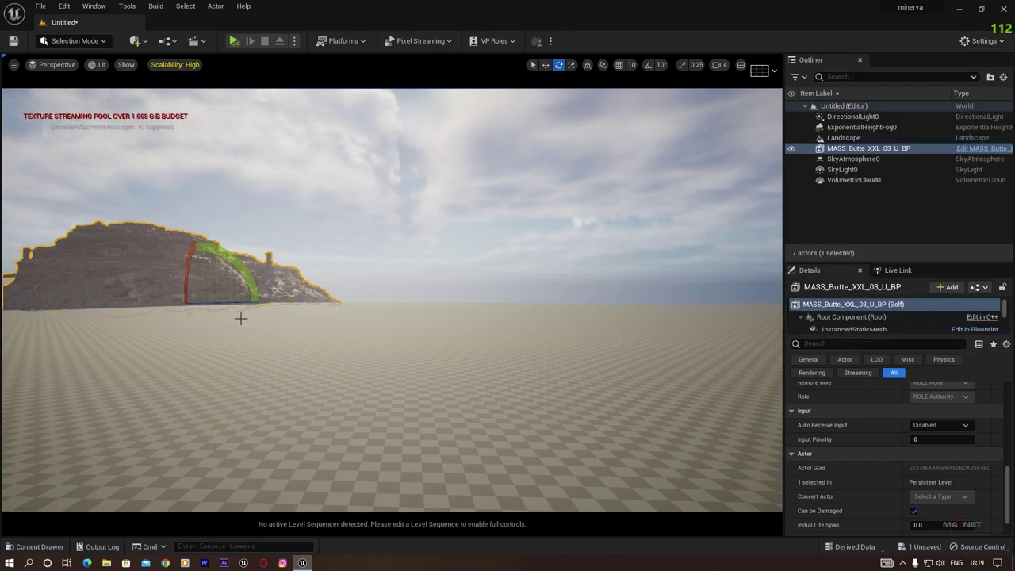
- Rotate the left butte about its vertical axis and place a rotated duplicate of it on the right side of the horizon
drag(205, 302, 106, 296)
key(w)
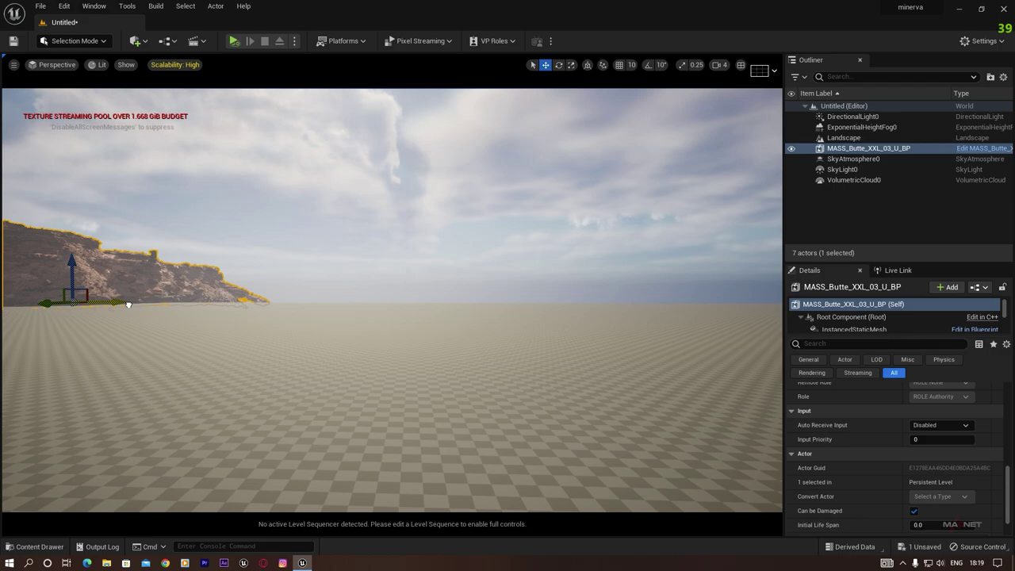
alt+drag(128, 304, 585, 313)
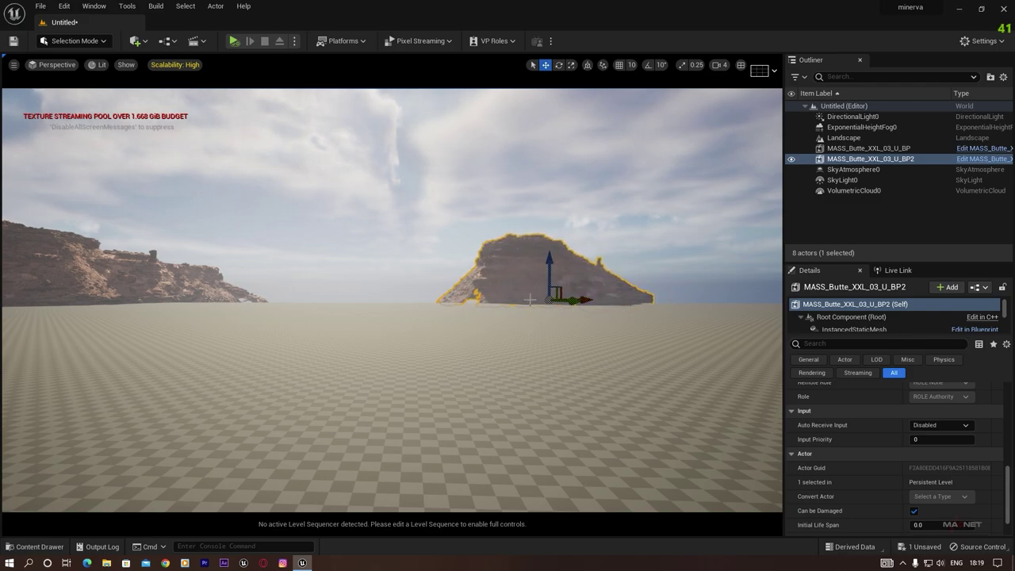
key(e)
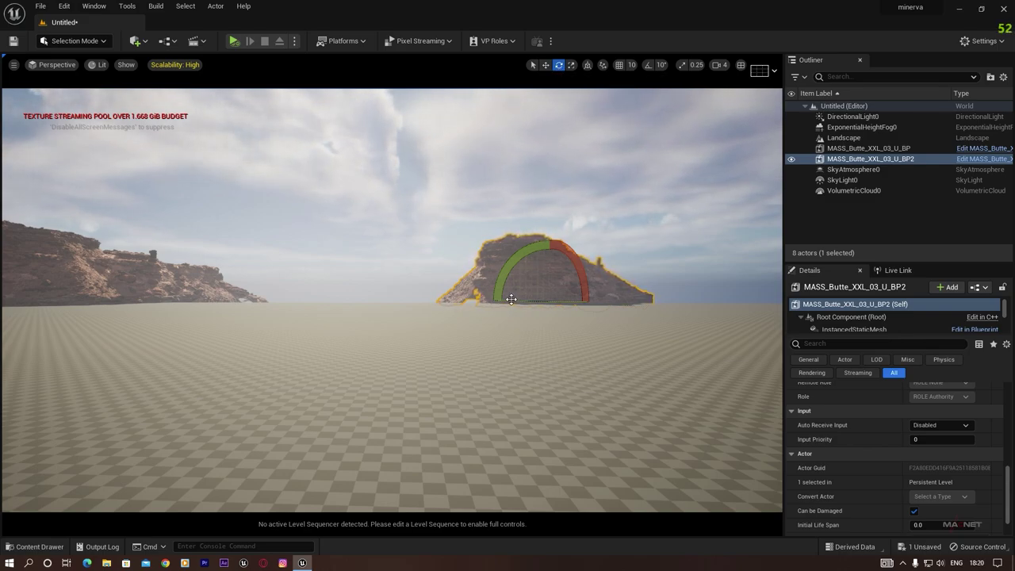
drag(516, 299, 485, 299)
key(w)
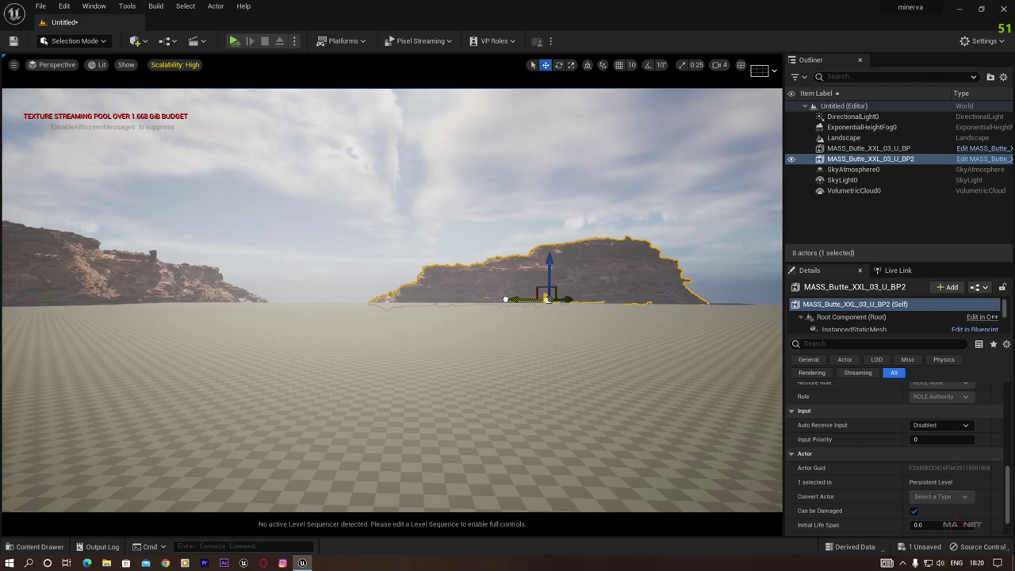
- Duplicate the right-hand butte, rotate the copy and sink it slightly into the ground in front of the right end of the ridge
alt+drag(505, 298, 158, 298)
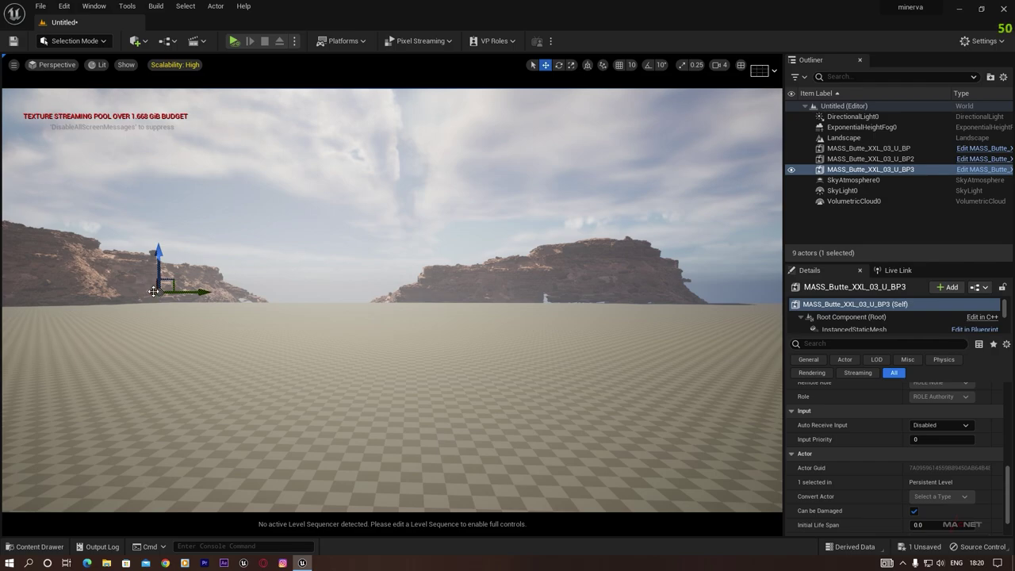
drag(173, 300, 480, 370)
drag(416, 302, 677, 359)
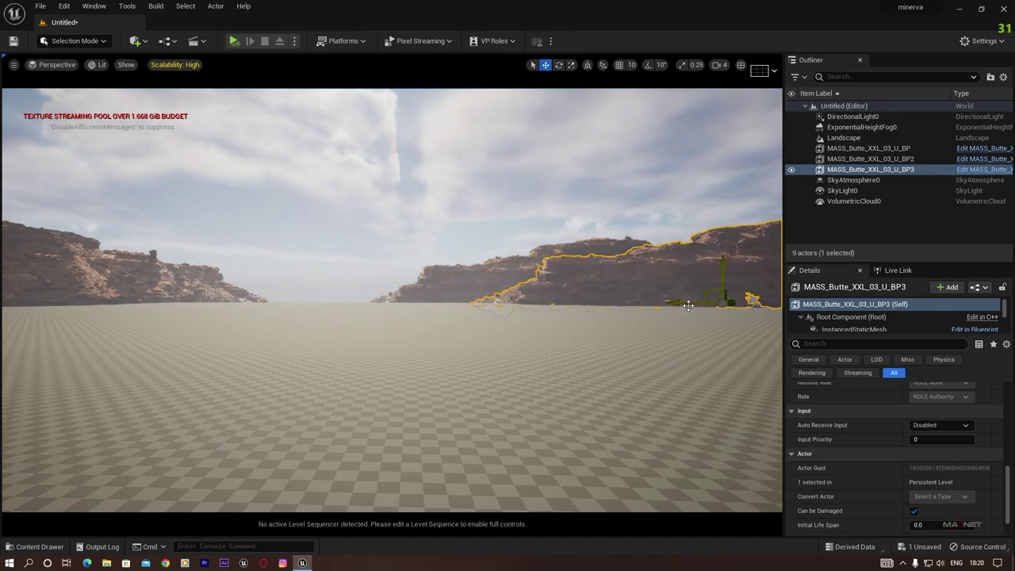
drag(666, 302, 574, 306)
key(e)
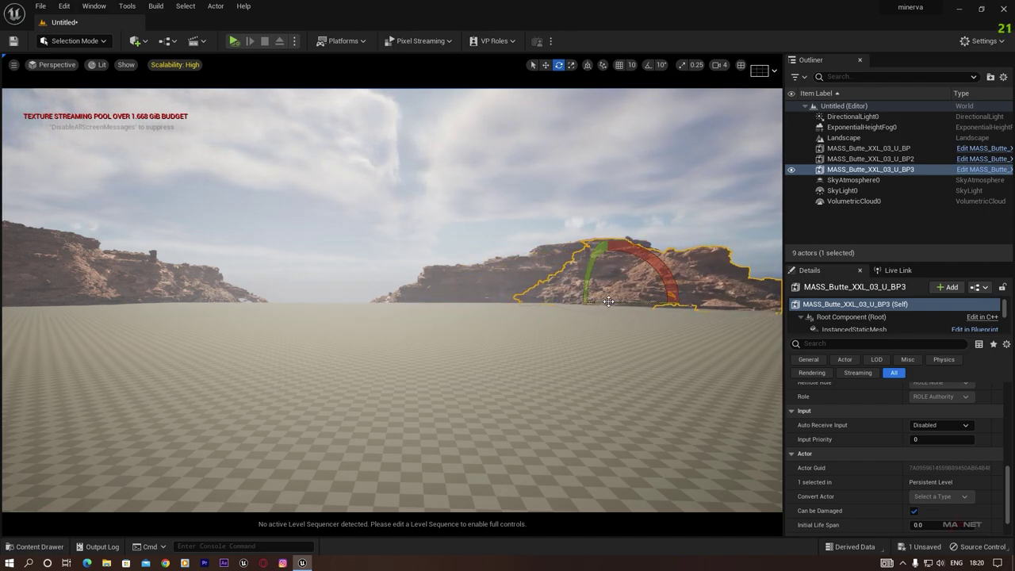
key(w)
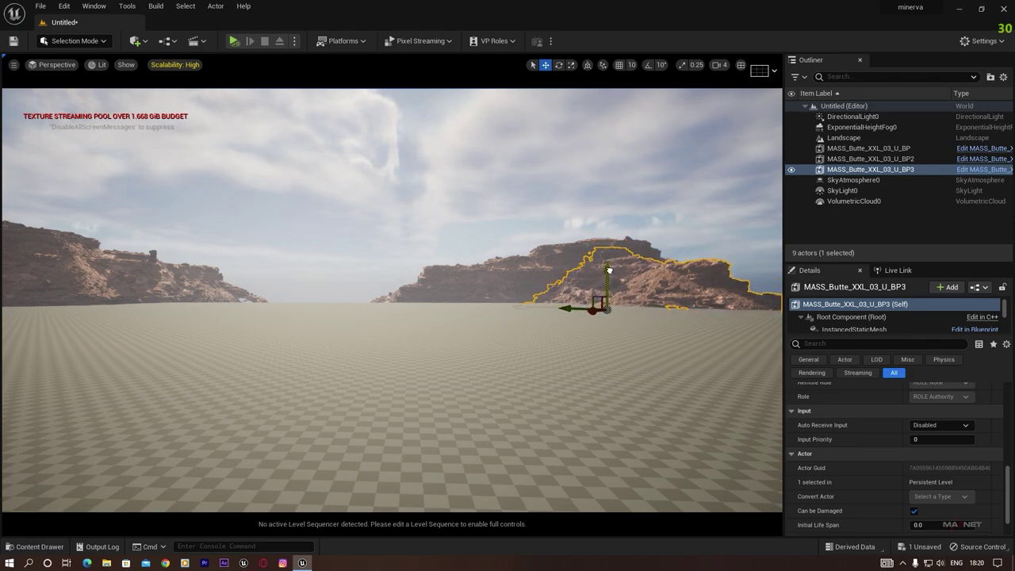
click(577, 223)
mouse_move(538, 385)
right_down()
mouse_move(456, 380)
mouse_move(559, 386)
mouse_move(520, 385)
right_up()
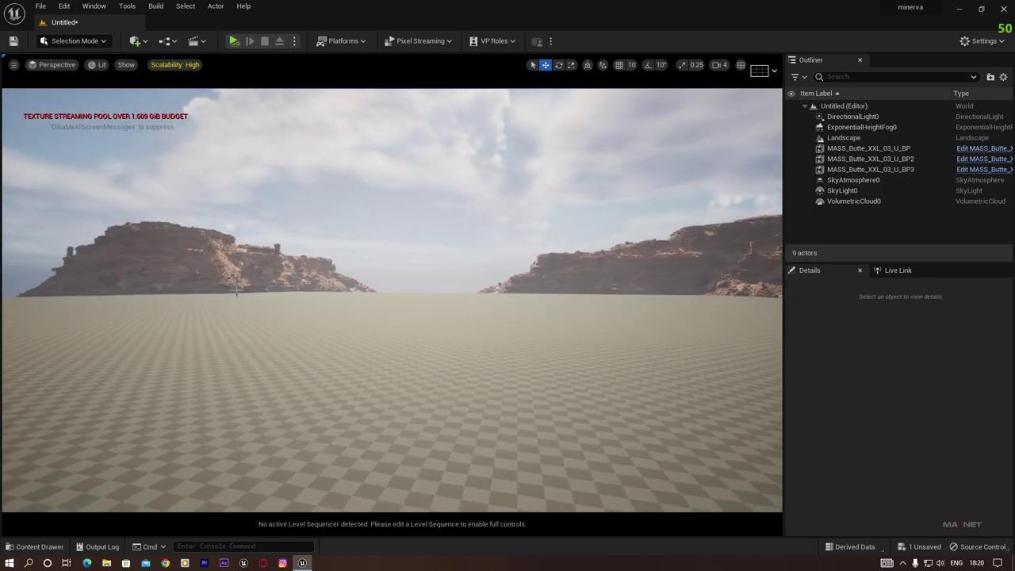
- Duplicate the left butte, bring the copy closer on the far left and sink it partly into the landscape
click(212, 330)
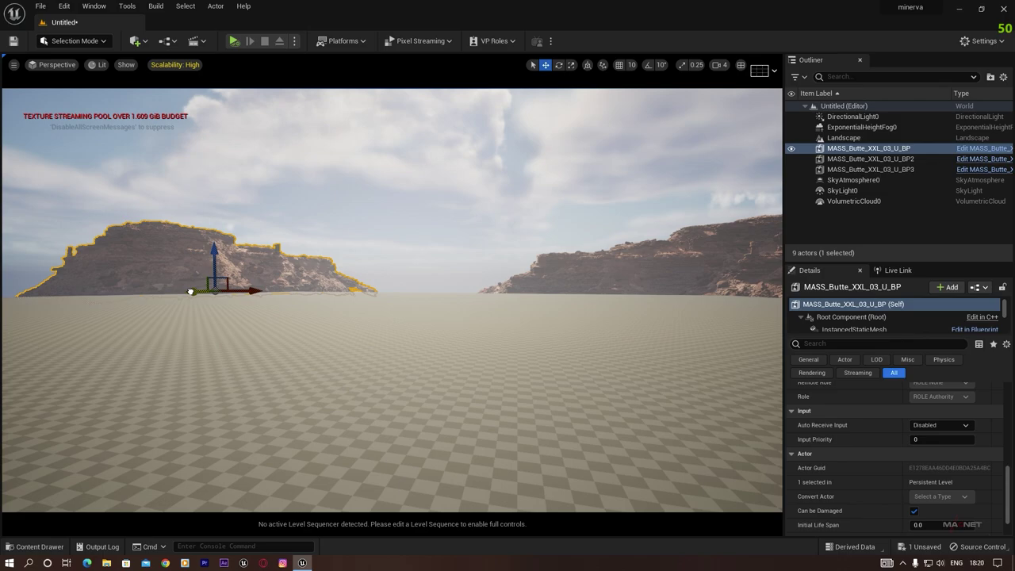
key(ctrl+d)
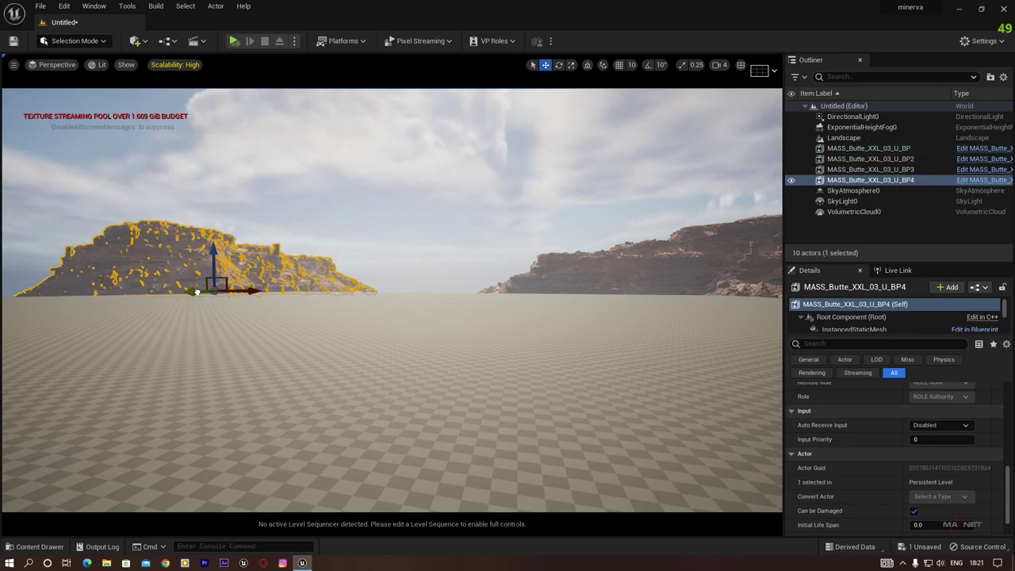
drag(197, 292, 32, 298)
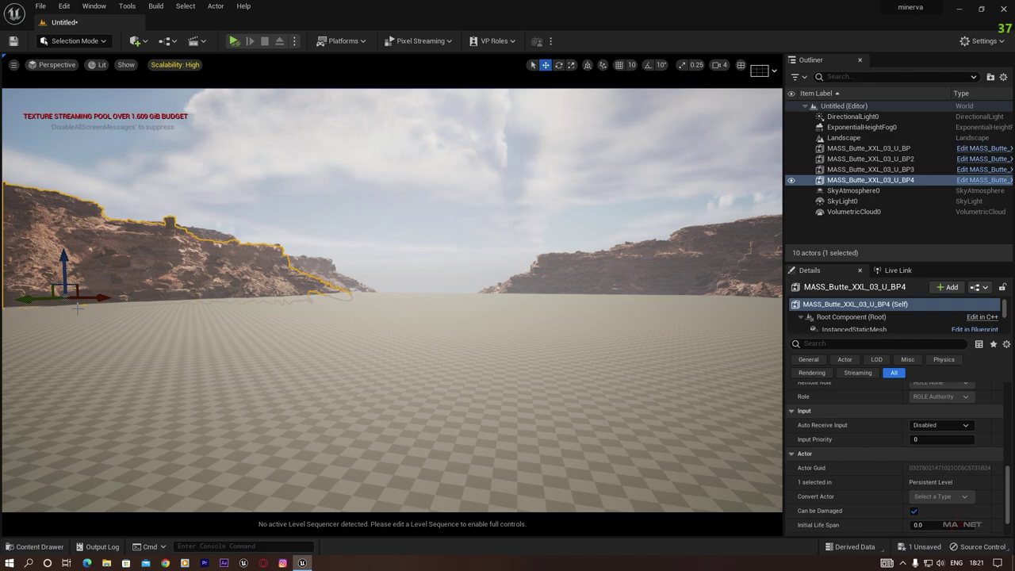
drag(63, 256, 65, 293)
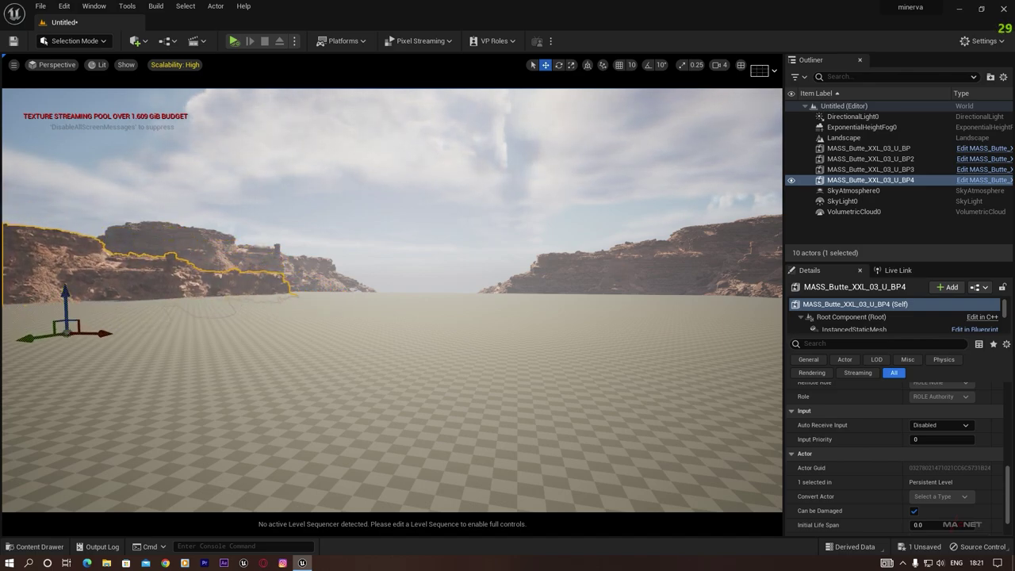
click(280, 226)
right_drag(280, 226, 250, 223)
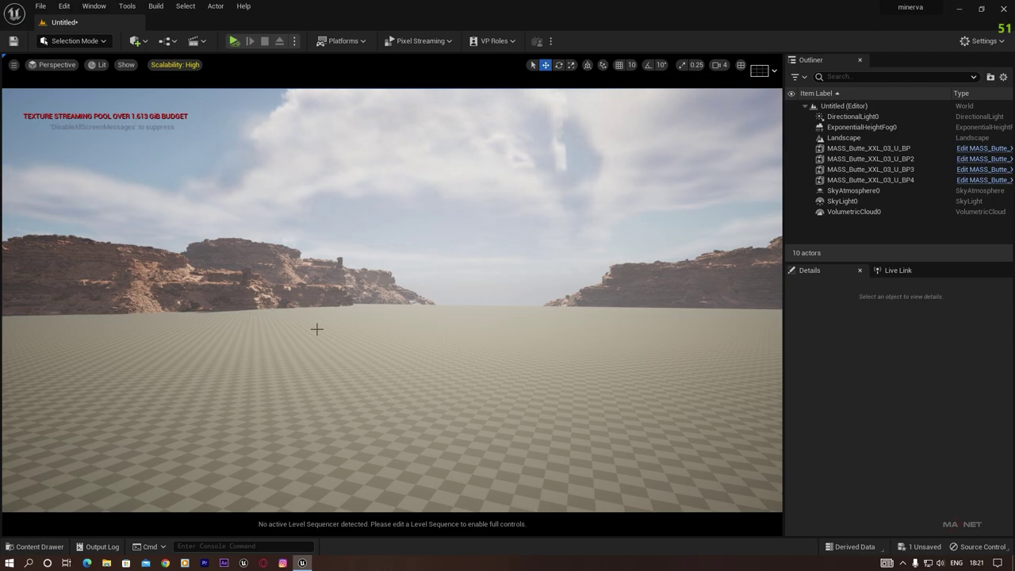
right_drag(291, 347, 330, 347)
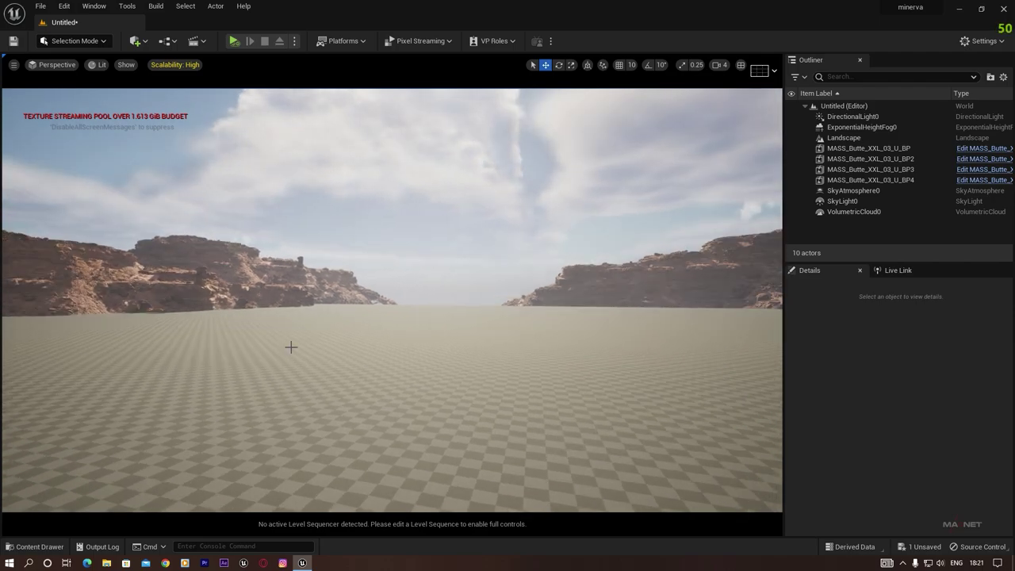
- Duplicate the nearer left butte and position the copy, partly sunk, in the gap between the two ridges
click(94, 284)
alt+drag(102, 340, 376, 310)
key(e)
key(w)
drag(492, 312, 433, 343)
drag(474, 319, 440, 325)
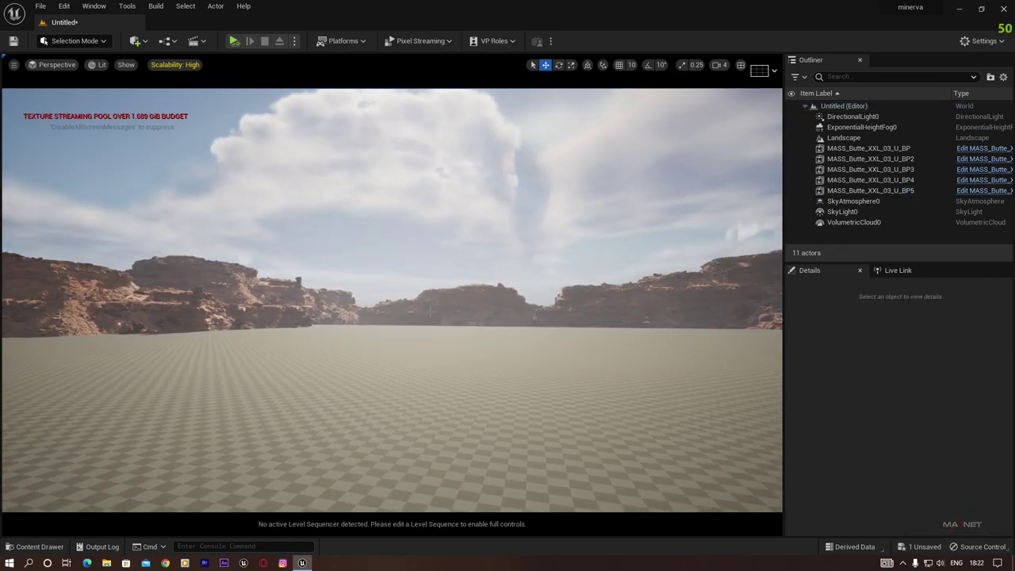
- Duplicate the central butte, move the copy in front of the right ridge and sink it into the landscape
click(434, 321)
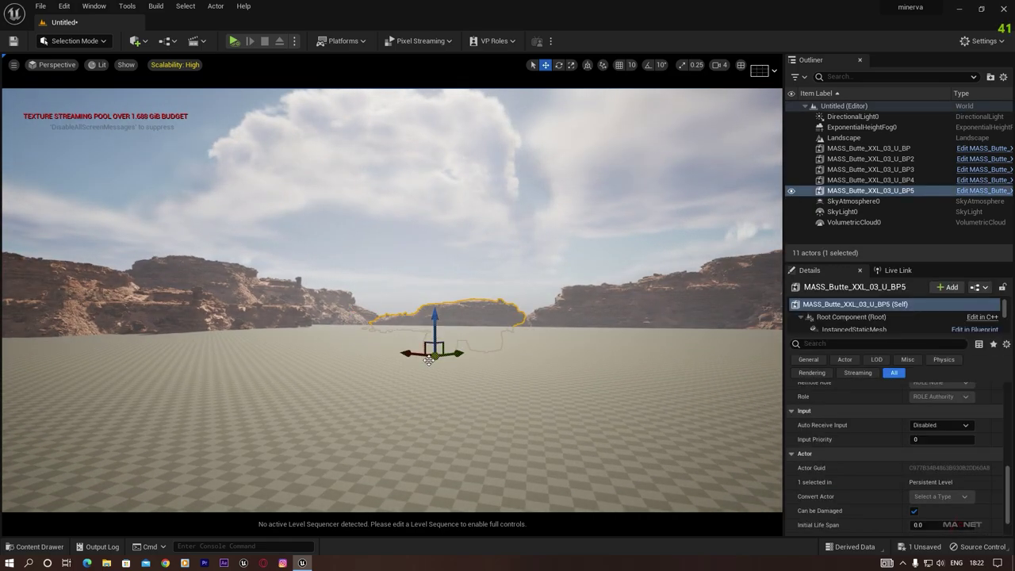
alt+drag(416, 358, 530, 405)
drag(521, 369, 522, 391)
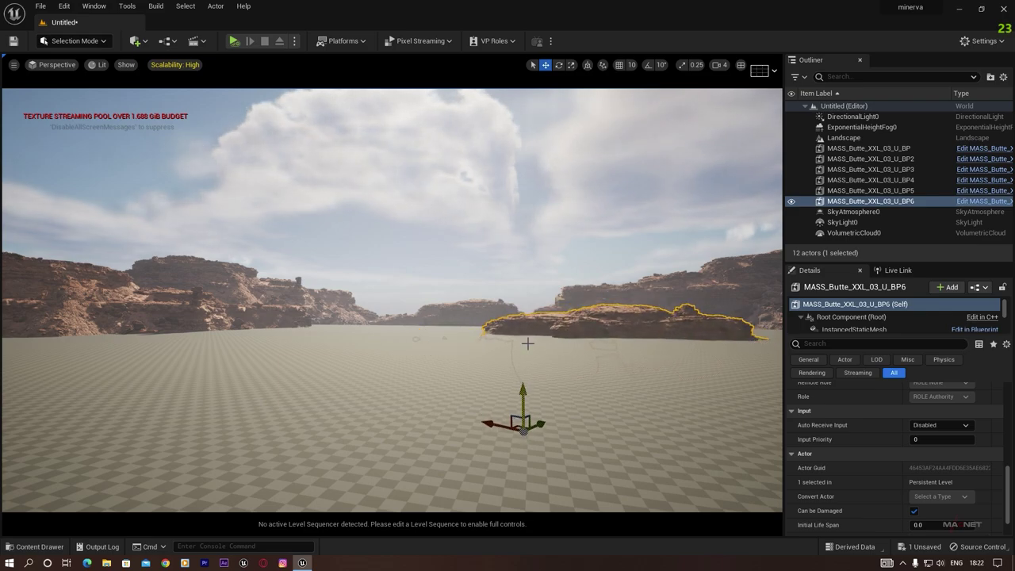
- Raise the central butte and scale it up to close the gap between the left and right ridges
click(468, 314)
drag(435, 317, 437, 303)
key(r)
drag(435, 340, 421, 304)
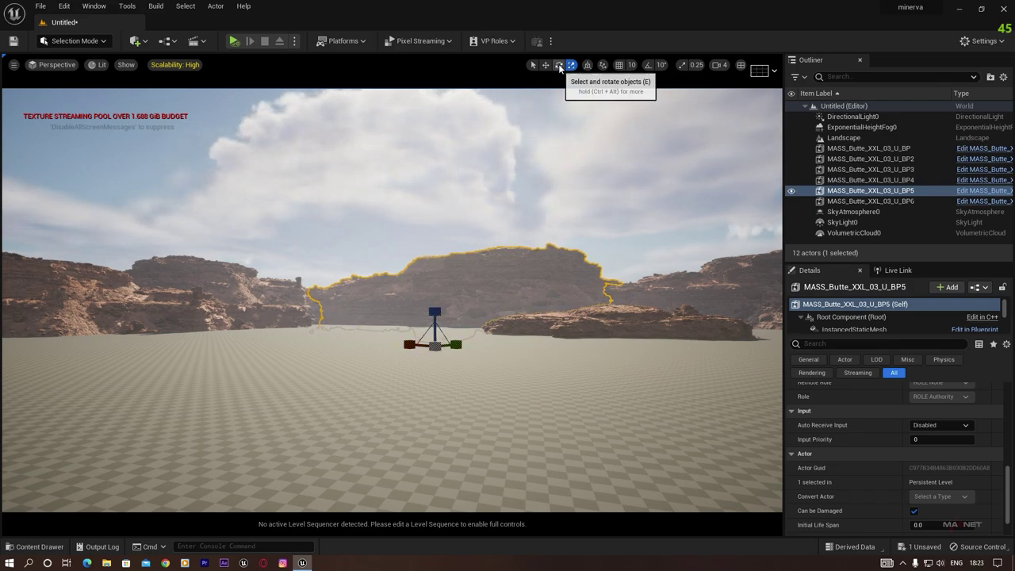
- Duplicate the central butte, shift the copy to the left and sink it partly into the landscape
key(w)
drag(459, 345, 549, 336)
drag(500, 336, 409, 352)
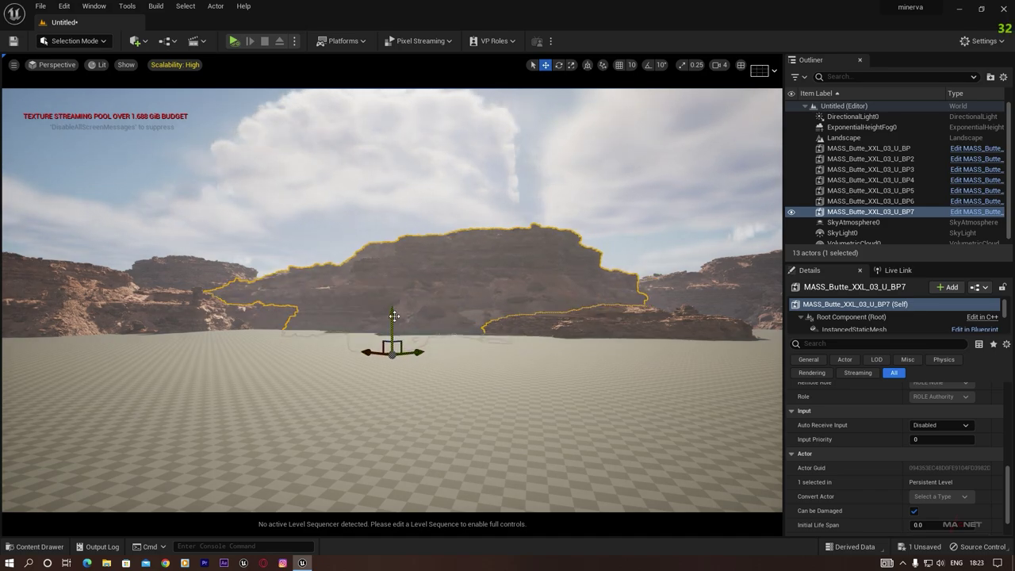
drag(392, 317, 392, 389)
key(Escape)
mouse_move(392, 388)
right_down()
mouse_move(337, 405)
mouse_move(382, 394)
right_up()
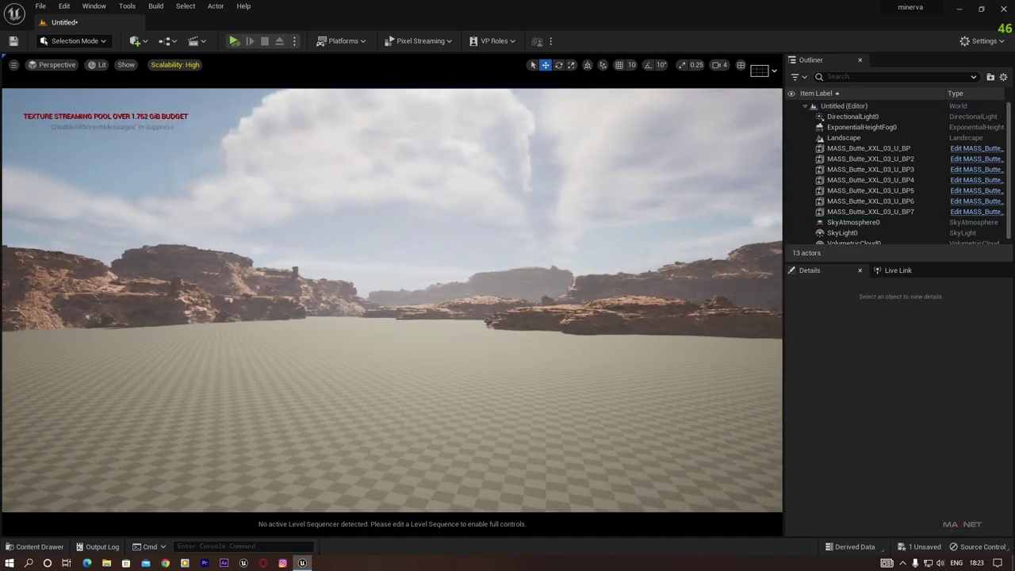
- Move the low butte in front of the right ridge closer to the camera, on the right side of the plain
click(555, 320)
drag(549, 427, 657, 441)
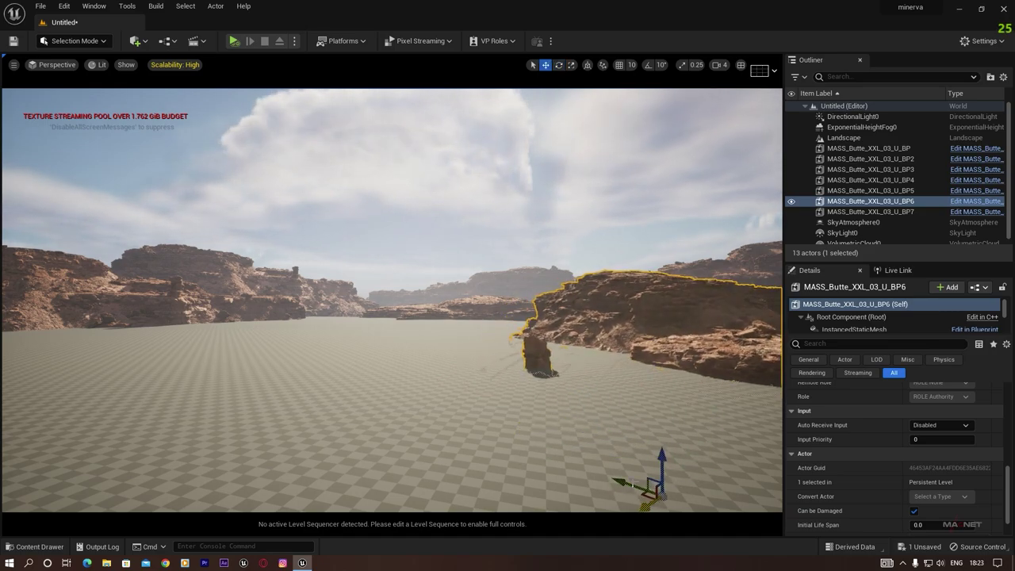
key(Escape)
right_drag(308, 414, 308, 414)
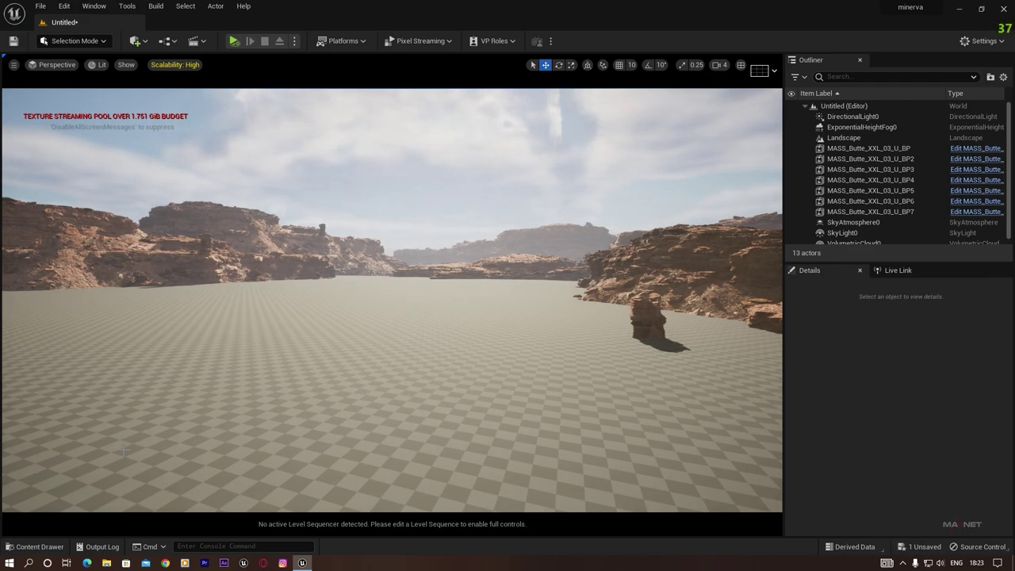
- Assign the MI_Erosion_Ground_02 material from the ErosionGround folder as the Landscape Material of the landscape
click(35, 546)
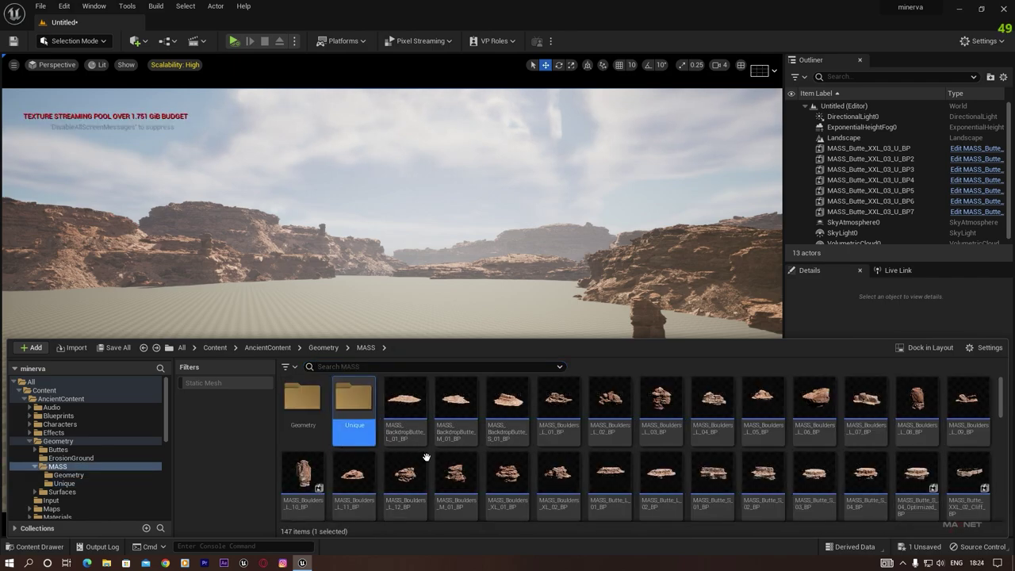
key(alt+Left)
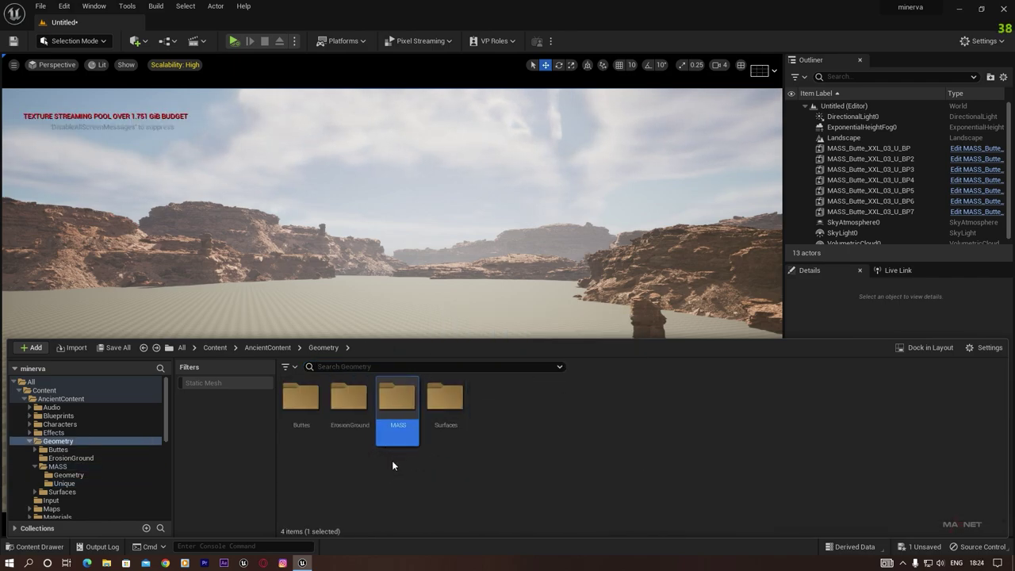
double_click(349, 401)
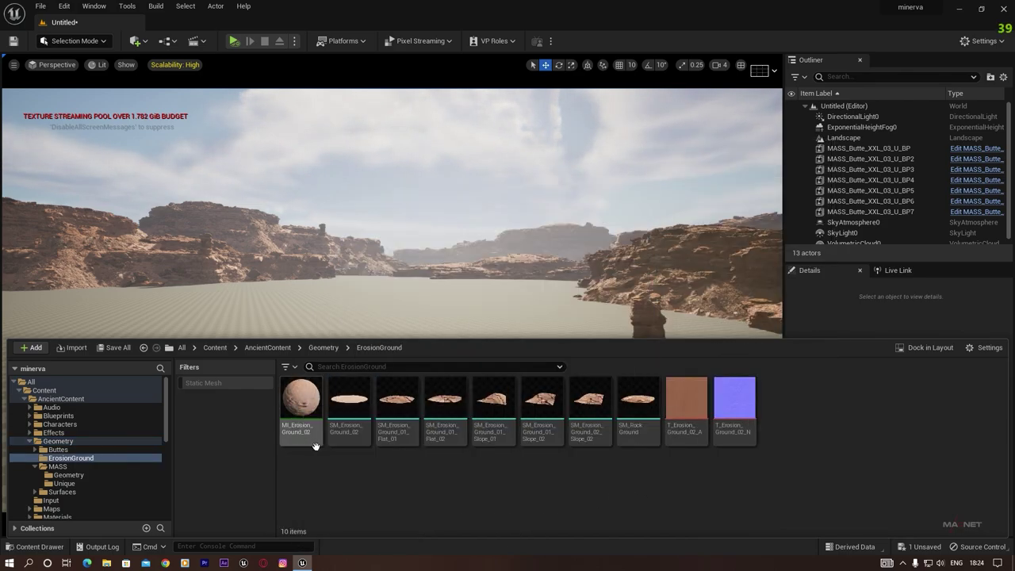
click(306, 406)
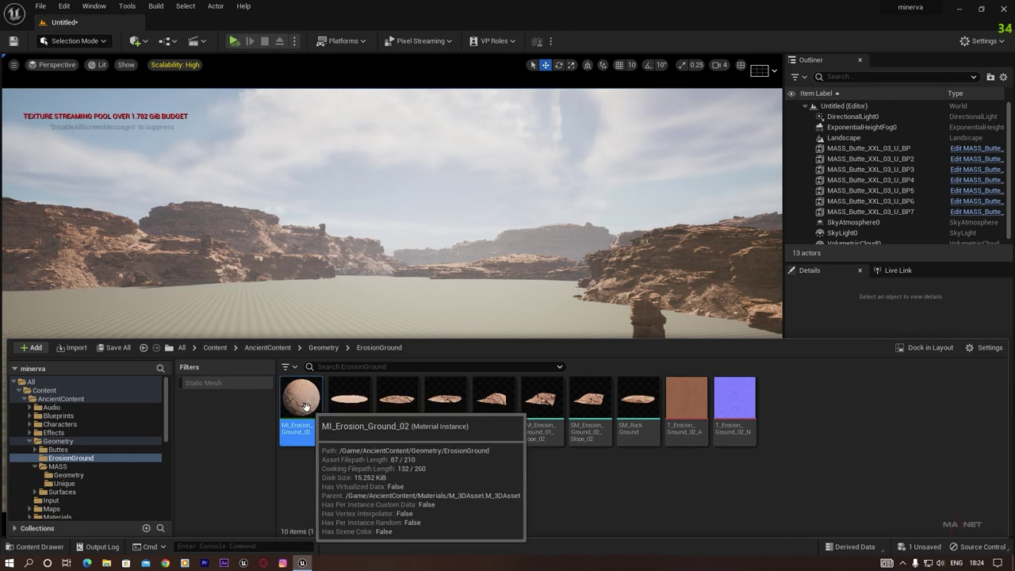
click(390, 325)
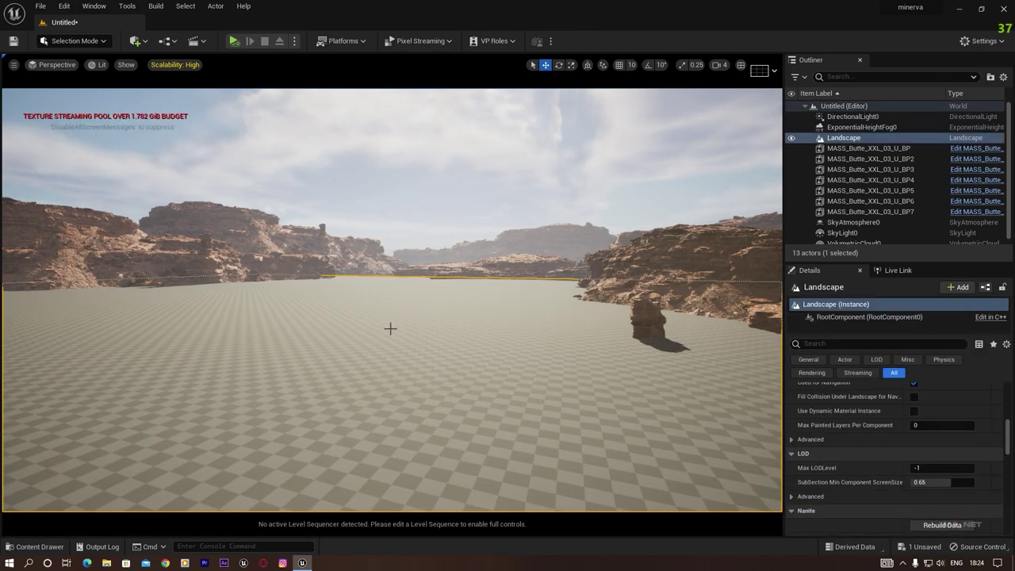
drag(1008, 438, 1012, 415)
scroll(808, 410, down, 3)
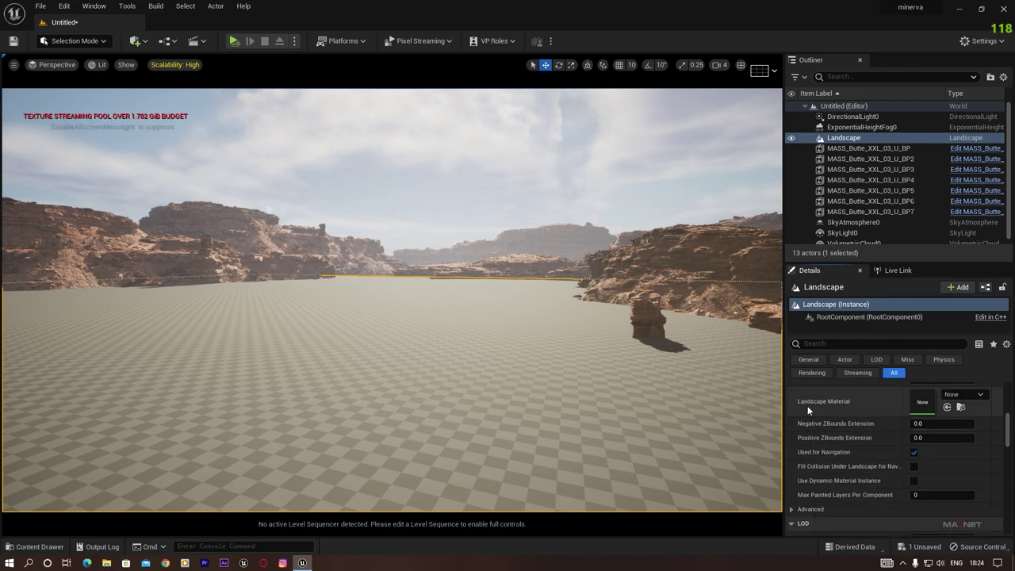
click(948, 408)
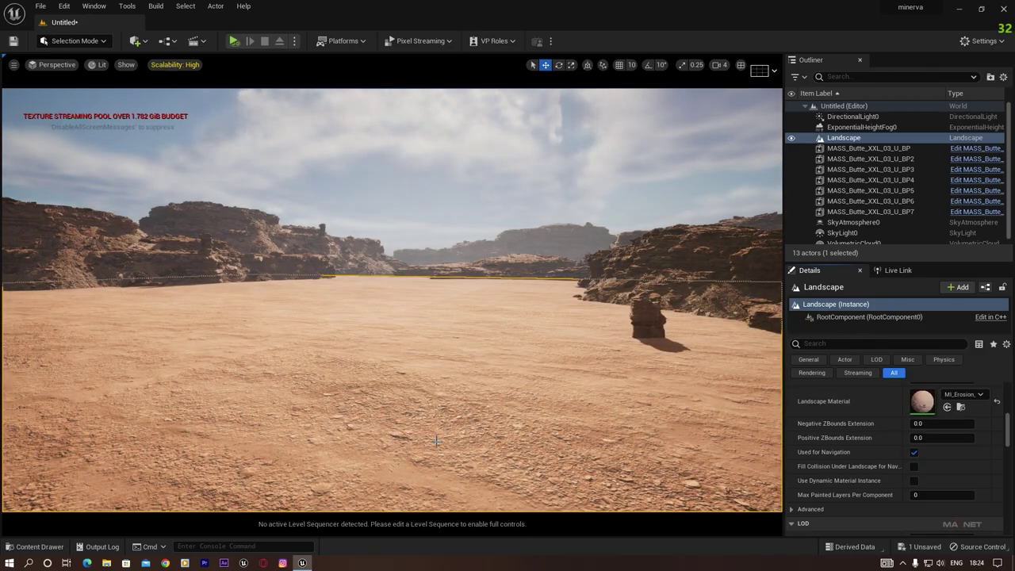
- Set the Tiling of the MI_Erosion_Ground_02 material instance to 0.03, save it and close its editor
right_drag(392, 300, 349, 377)
right_drag(420, 341, 385, 297)
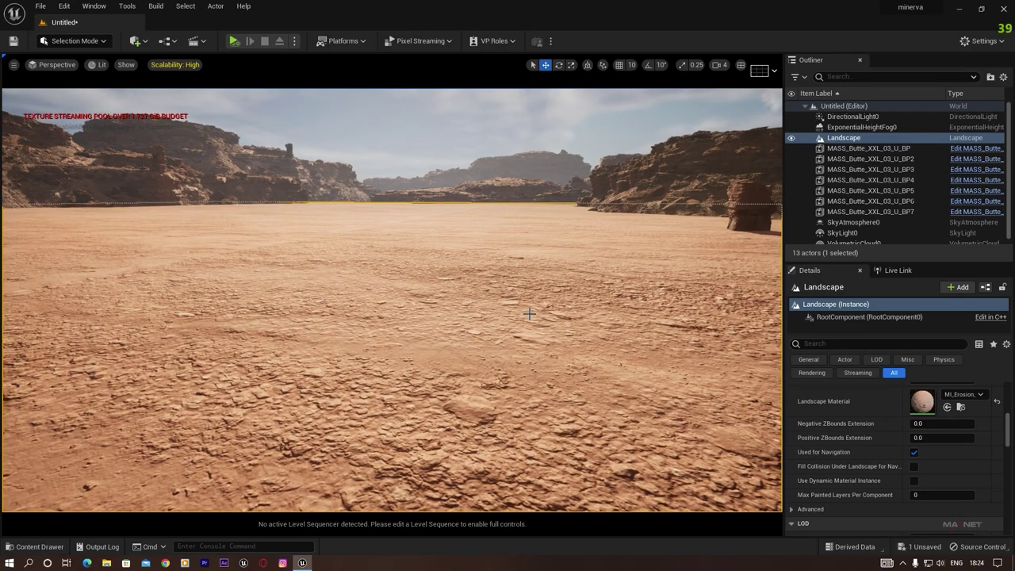
double_click(923, 400)
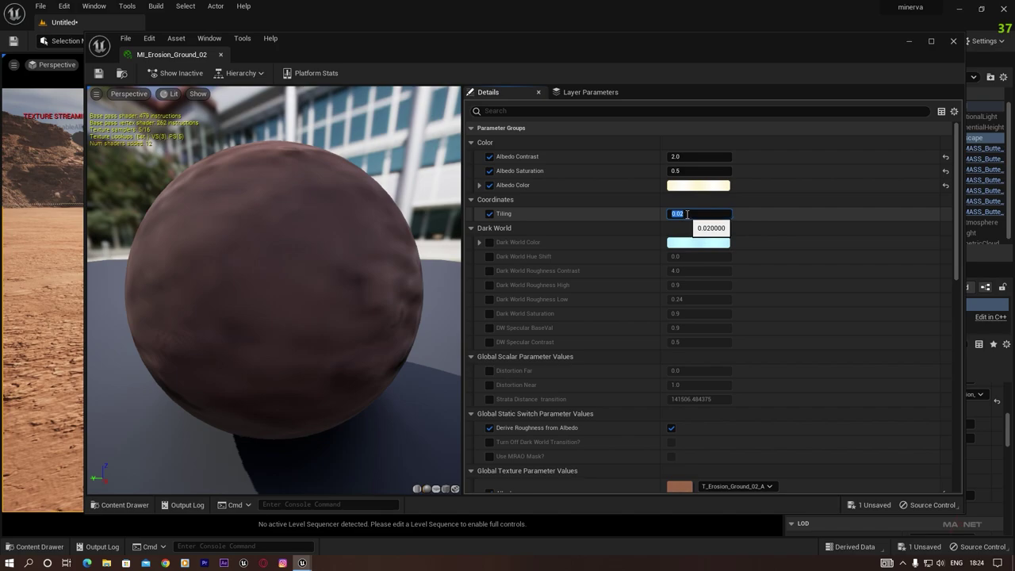
text(.03)
click(98, 73)
click(953, 41)
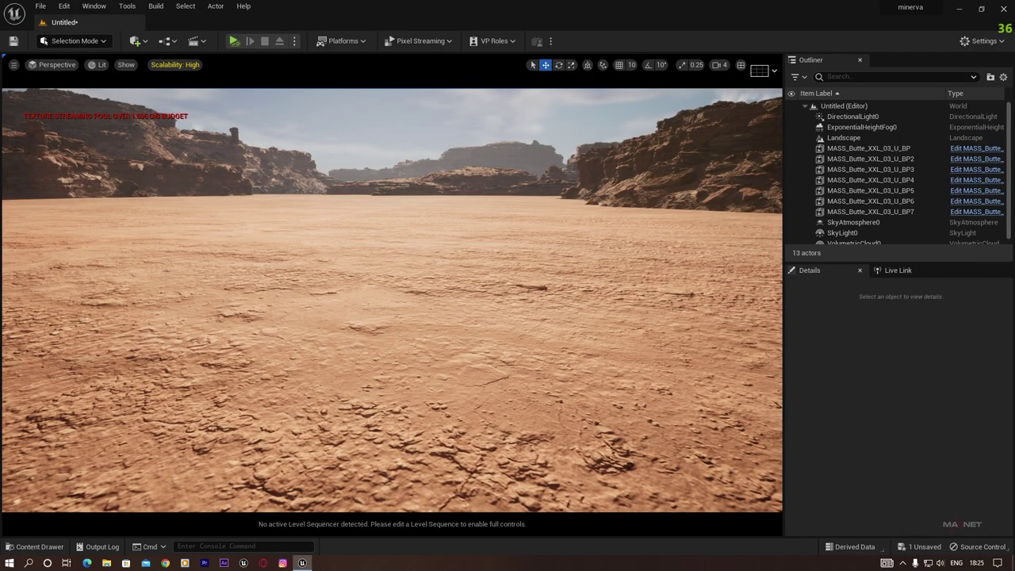
- Bring the nearer left butte closer to the camera and rotate it about 47° around its vertical axis
right_drag(392, 300, 365, 299)
click(150, 208)
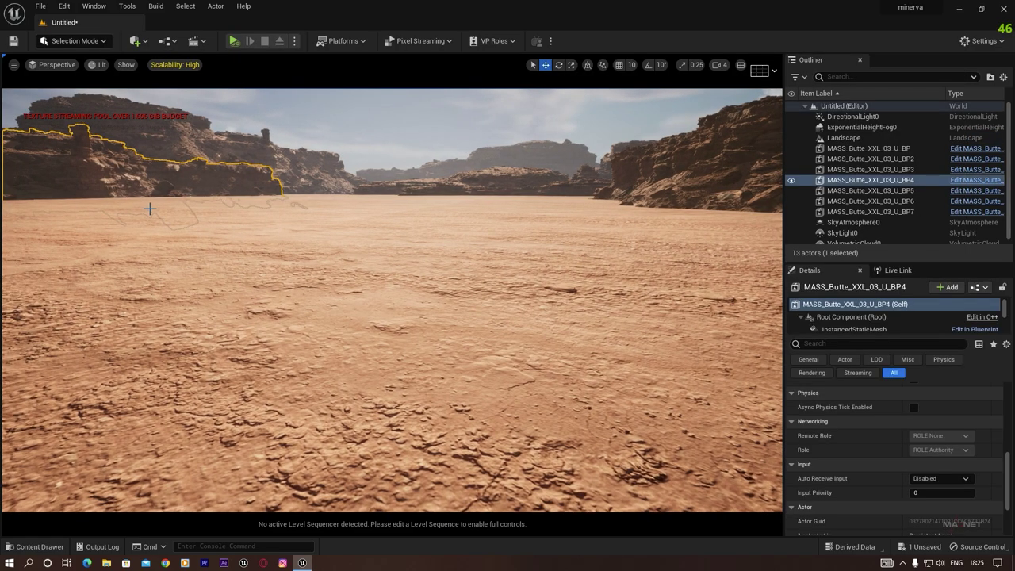
key(f)
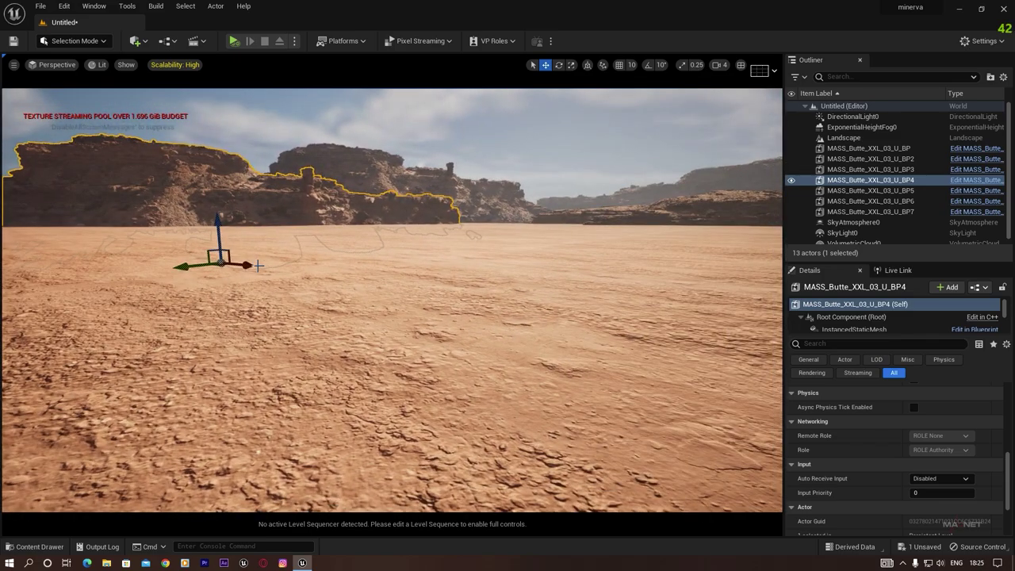
drag(265, 271, 471, 335)
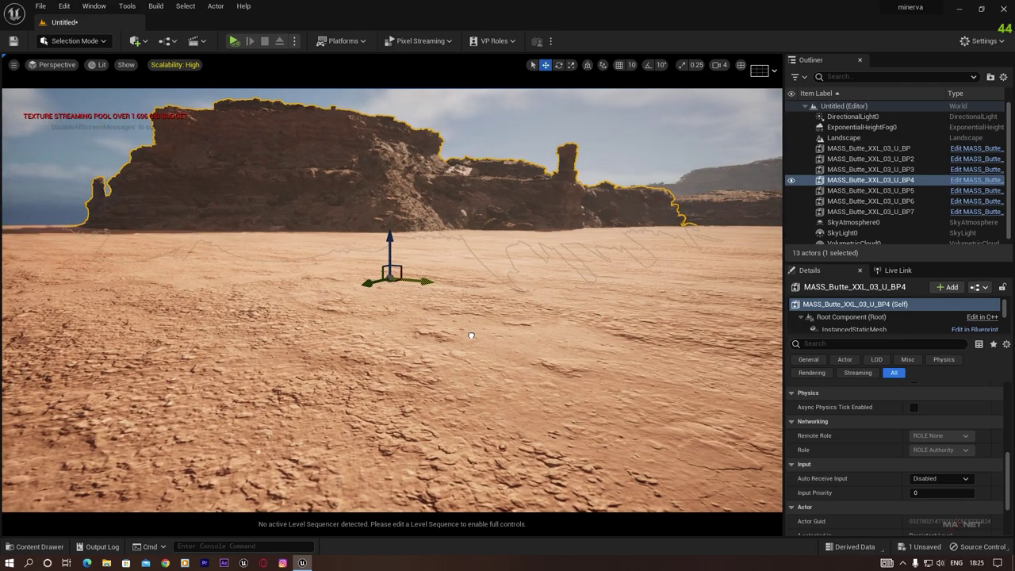
key(e)
drag(389, 287, 388, 288)
drag(448, 281, 444, 278)
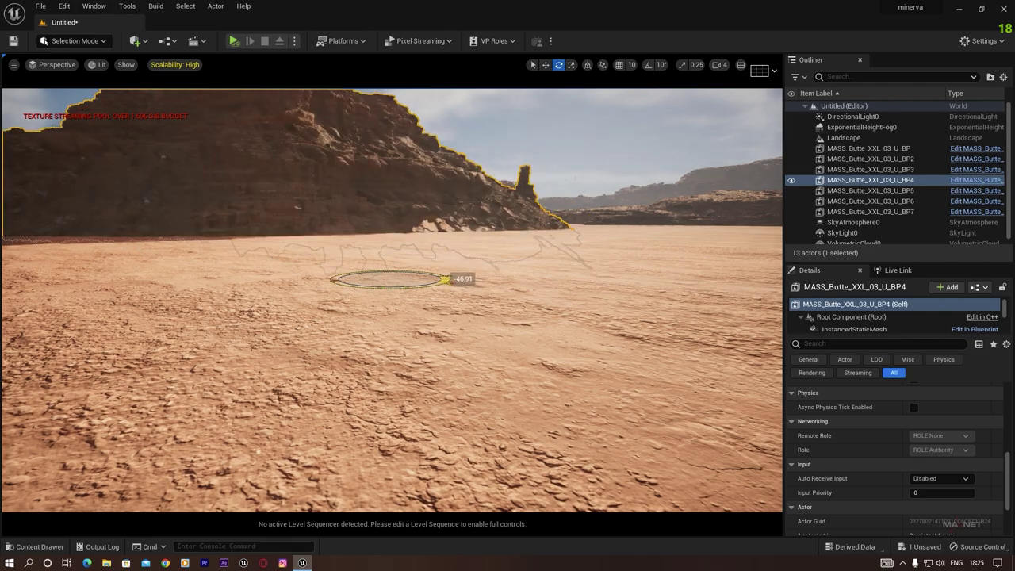
- Shift the rotated left butte further left to open up the valley and deselect it
right_drag(421, 339, 516, 334)
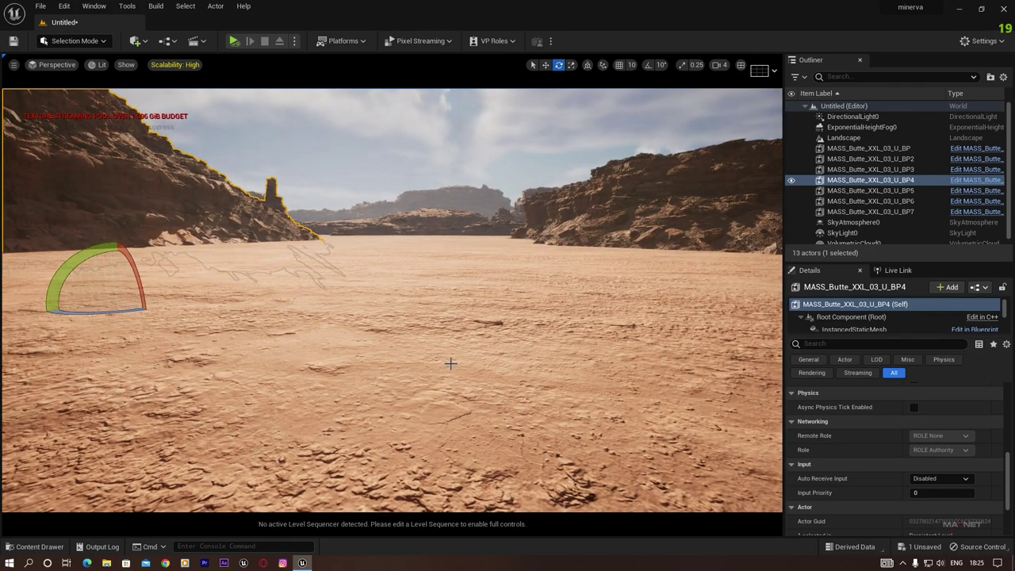
key(a)
key(d)
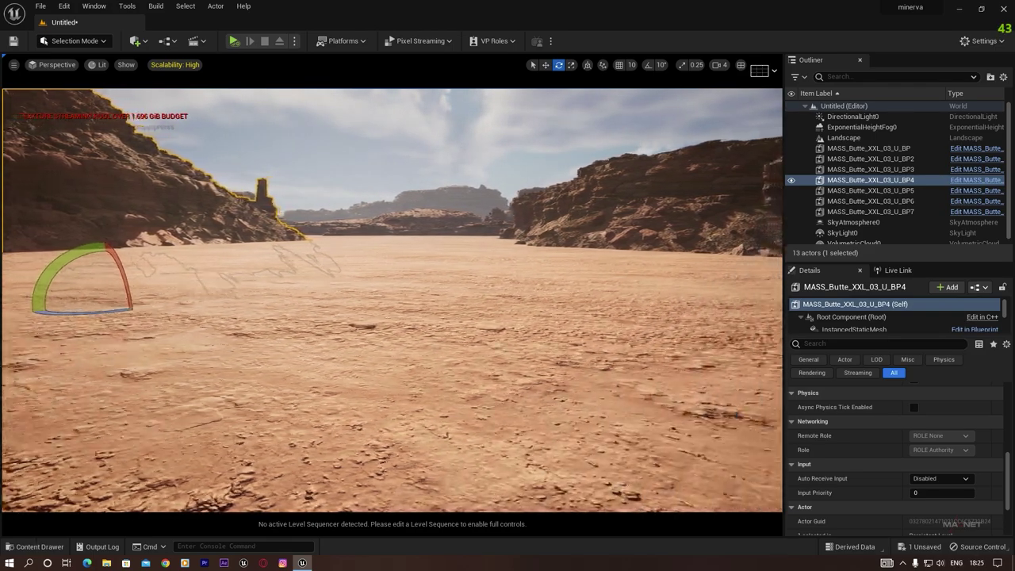
right_drag(402, 352, 399, 345)
key(w)
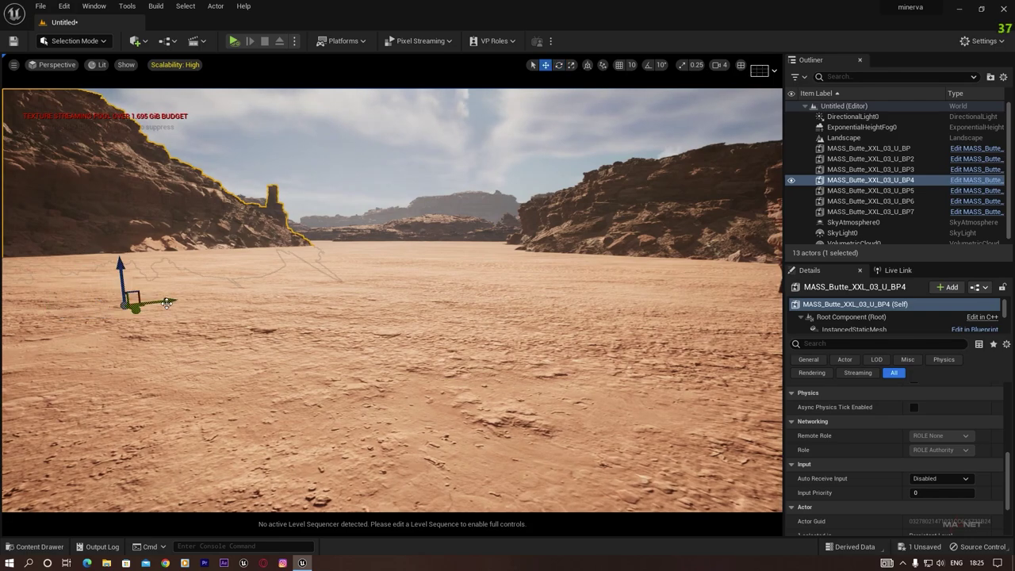
drag(164, 301, 101, 302)
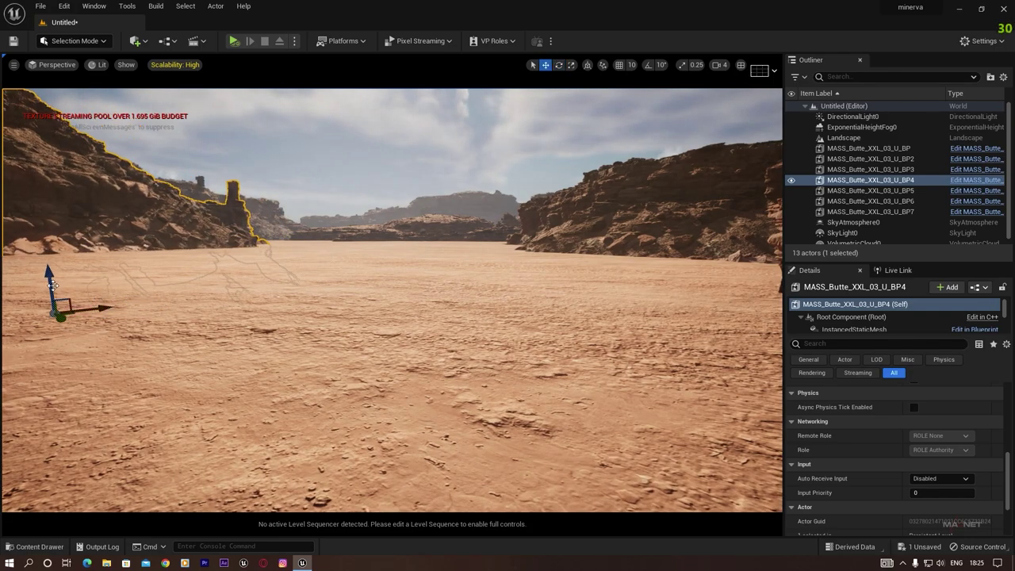
mouse_move(48, 274)
mouse_down()
mouse_move(49, 305)
mouse_move(55, 274)
mouse_up()
mouse_move(61, 312)
mouse_down()
mouse_move(119, 349)
mouse_move(77, 312)
mouse_move(82, 329)
mouse_move(56, 320)
mouse_up()
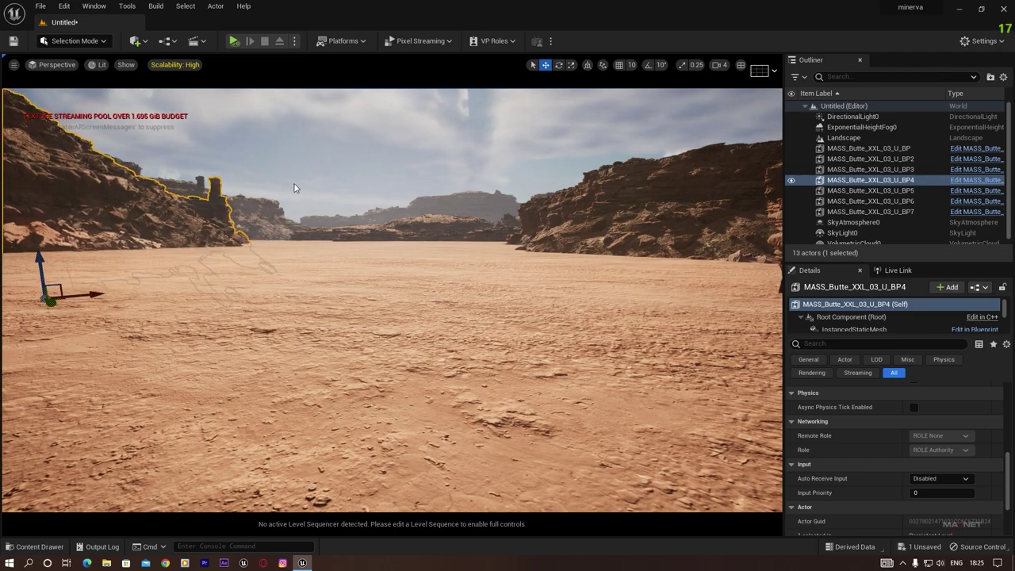
click(345, 181)
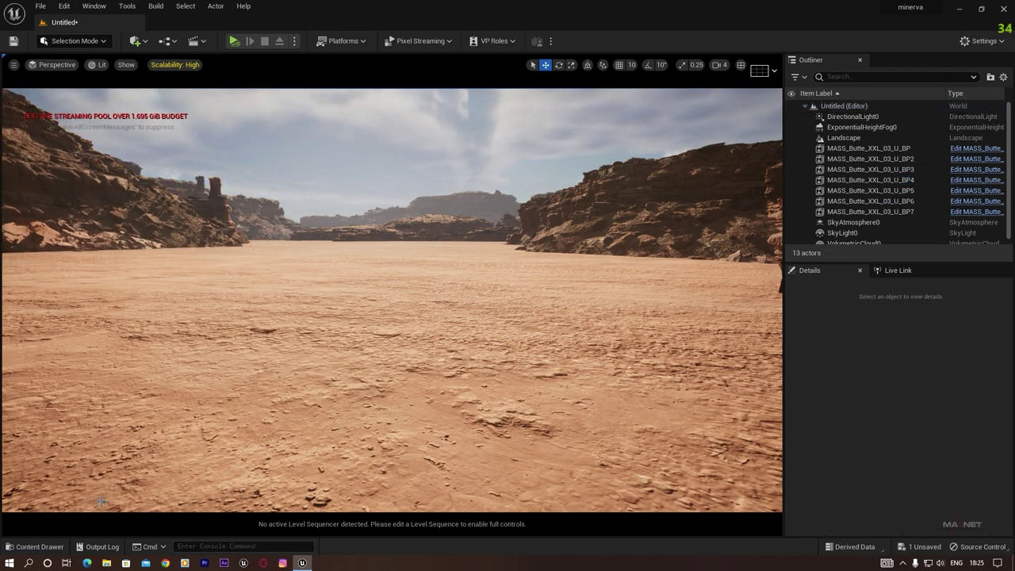
- Place KB3D_MTM_BldgLgPowerStation_A from the missiontominerva Actors folder at the far end of the plain, beside the right butte
click(36, 547)
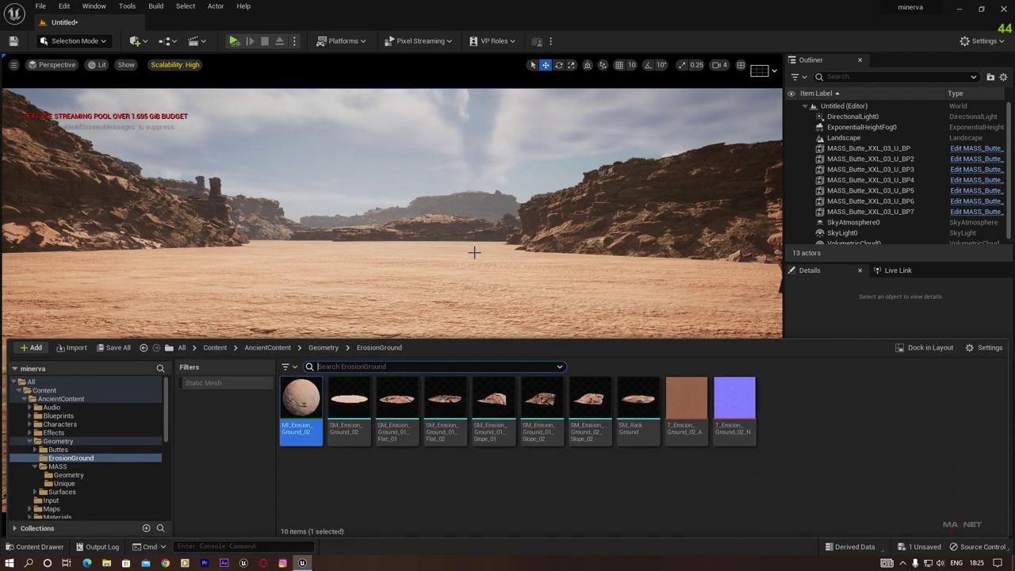
scroll(168, 393, down, 6)
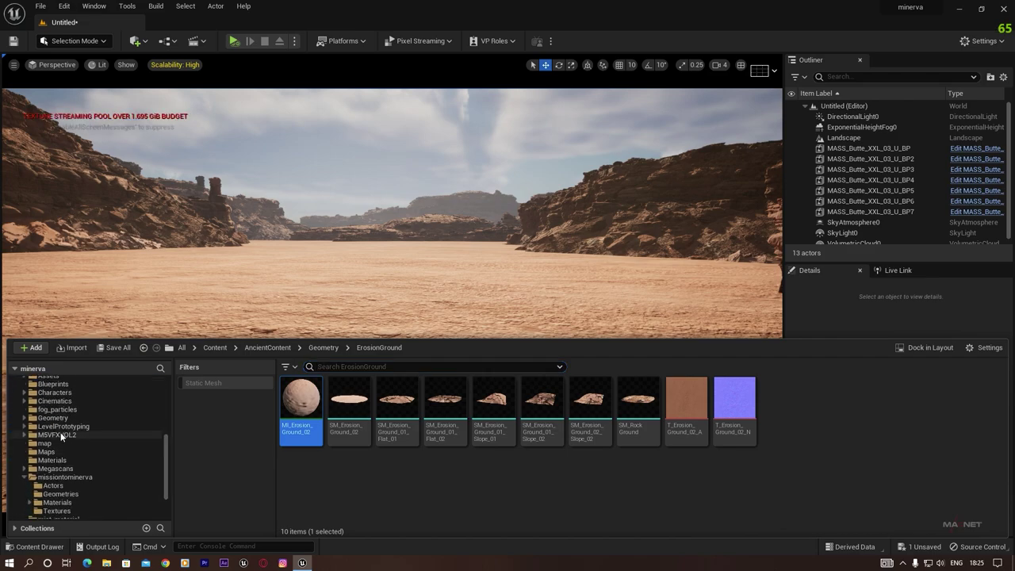
click(71, 477)
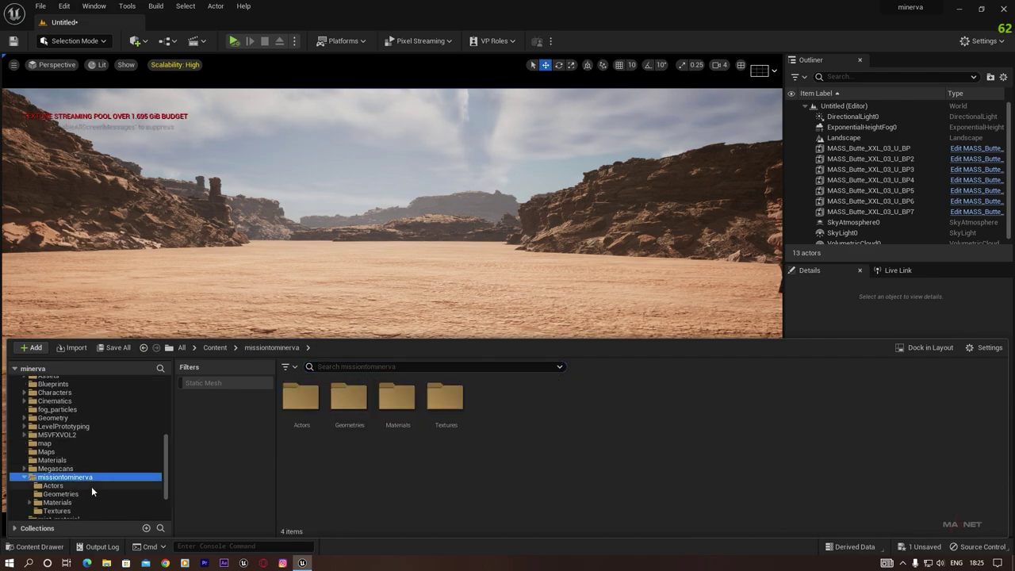
scroll(91, 486, down, 1)
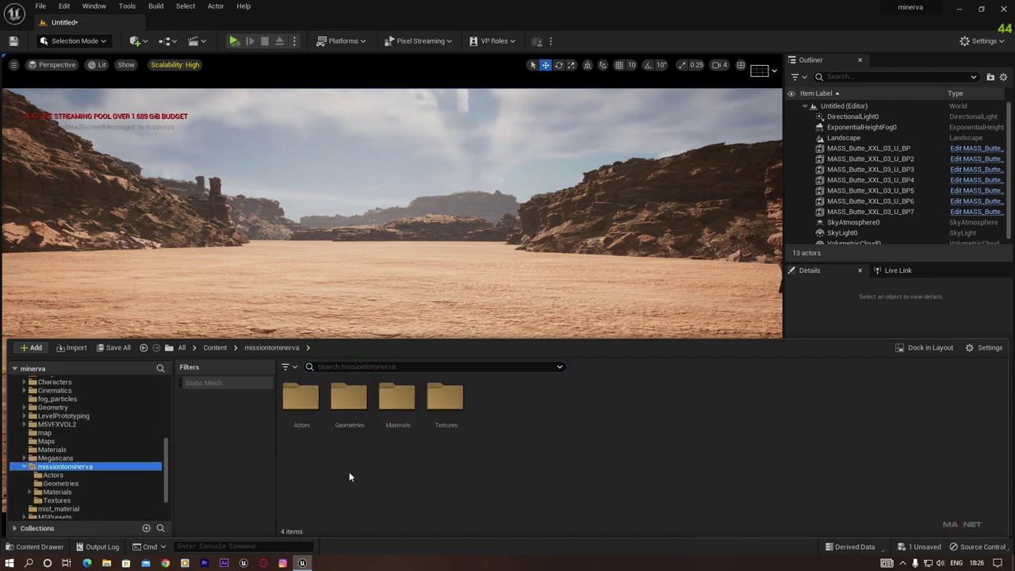
double_click(308, 399)
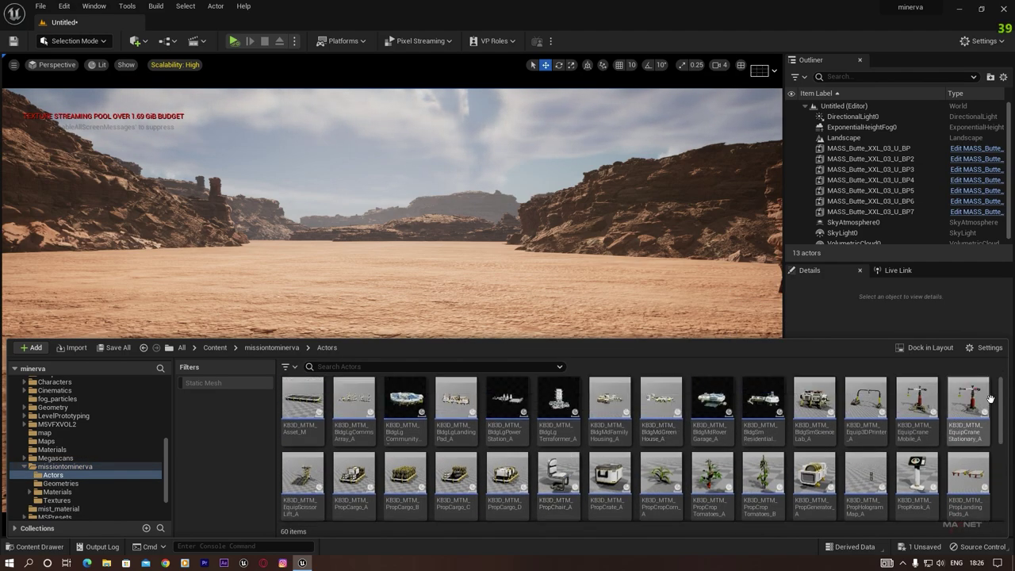
mouse_move(1000, 392)
mouse_down()
mouse_move(1001, 475)
mouse_move(1001, 380)
mouse_up()
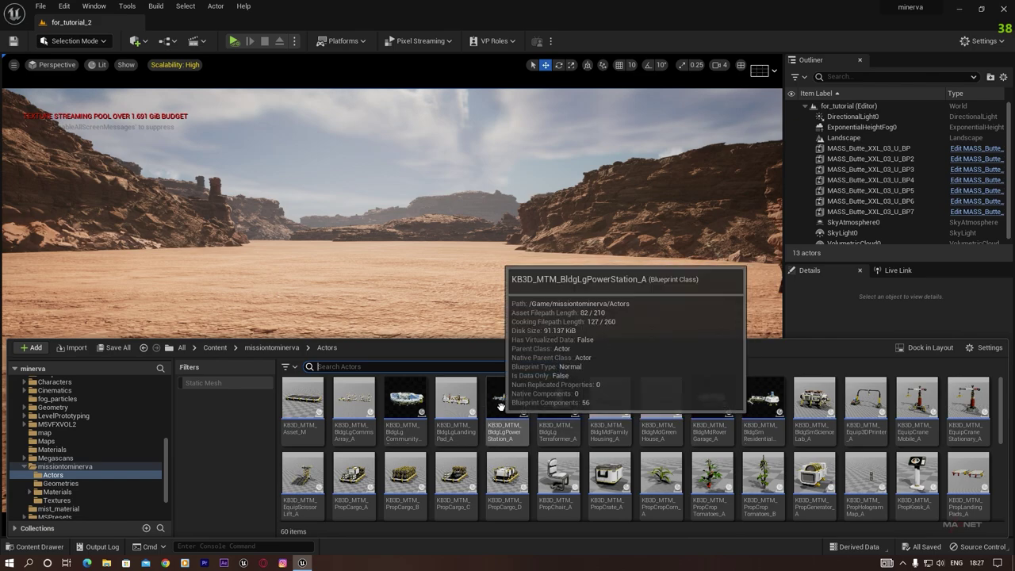
click(504, 403)
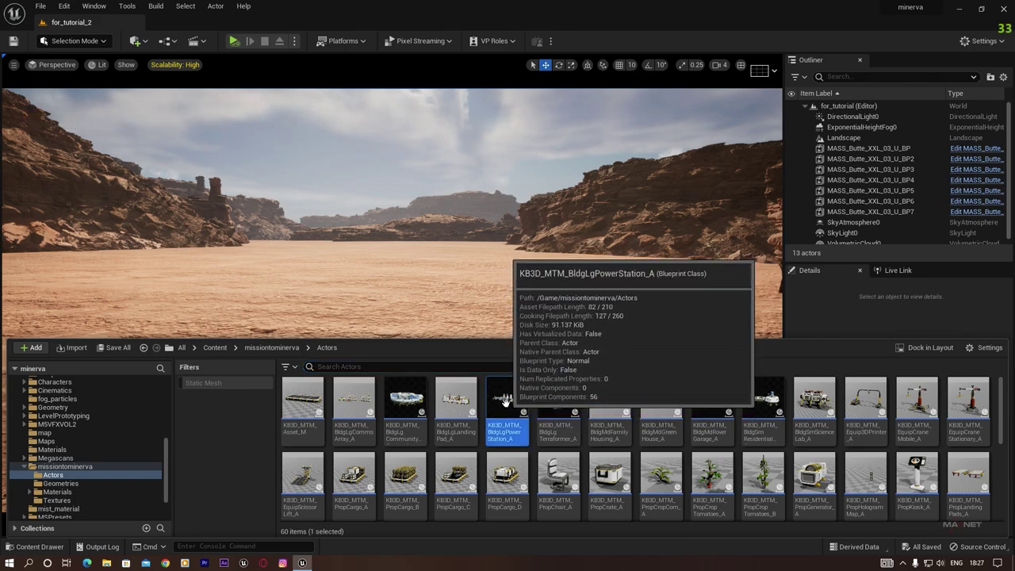
drag(505, 402, 477, 248)
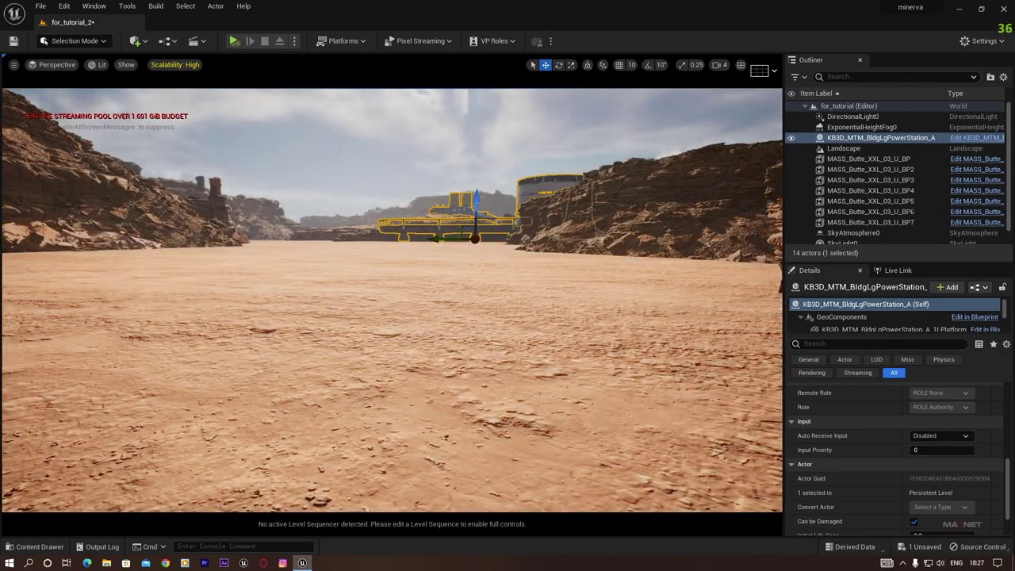
- Move the power station forward along the plain, closer to the camera
click(425, 172)
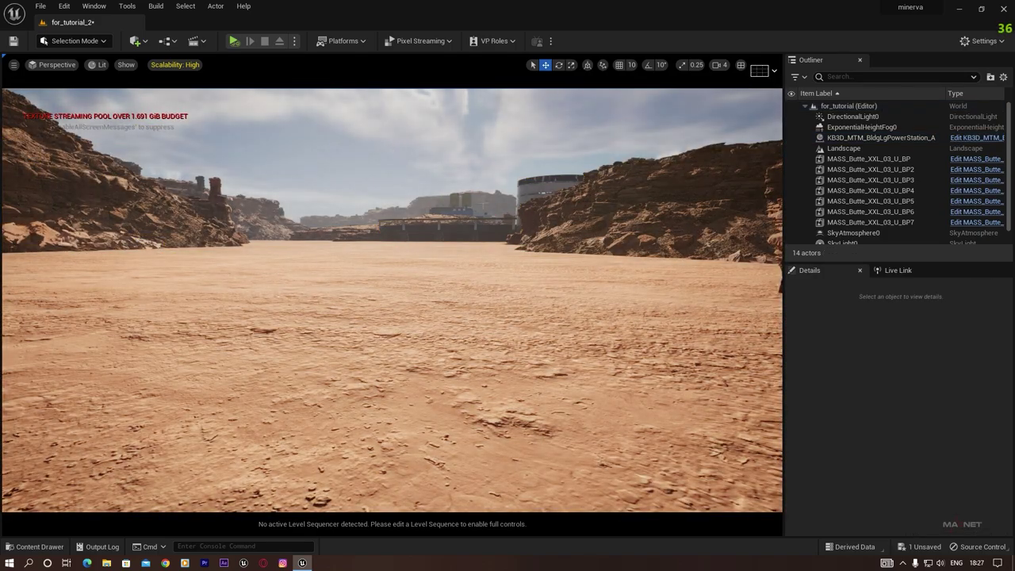
click(528, 192)
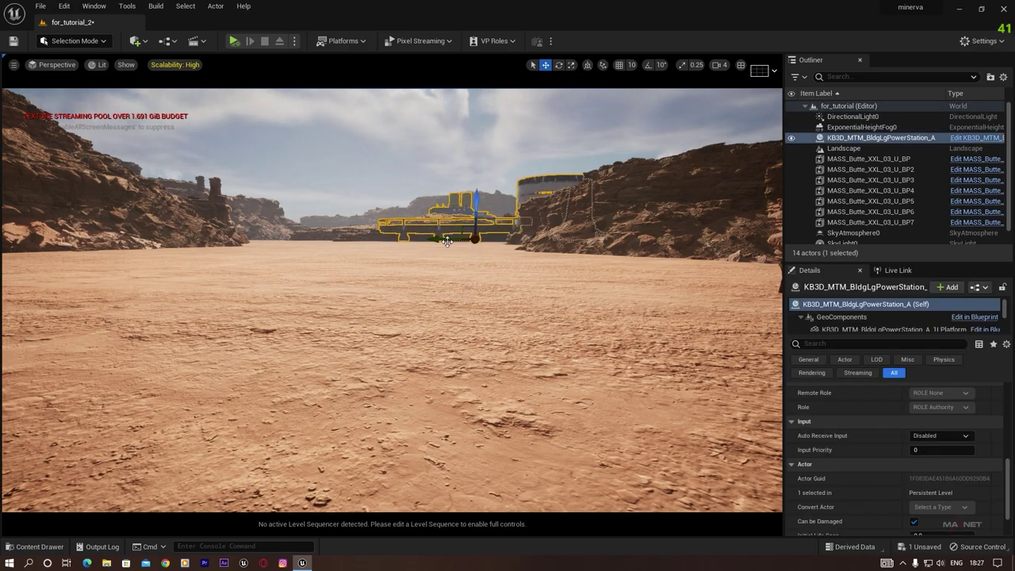
mouse_move(447, 241)
mouse_down()
mouse_move(361, 231)
mouse_move(328, 252)
mouse_move(450, 247)
mouse_up()
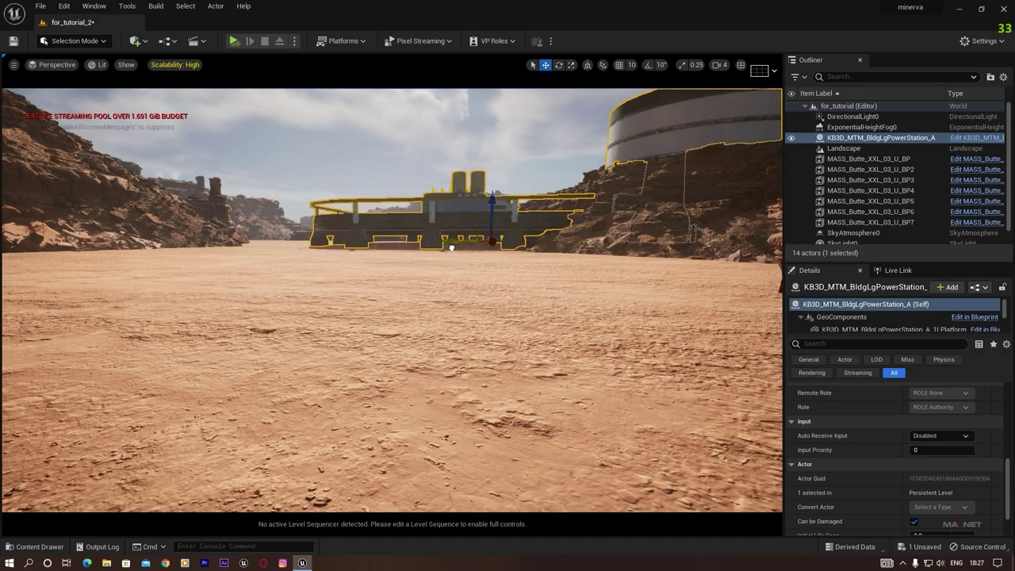
- Nudge the power station along the plain and rotate it around its vertical axis to turn its large blocks towards the camera
mouse_move(493, 208)
mouse_down()
mouse_move(492, 171)
mouse_move(502, 211)
mouse_up()
key(Escape)
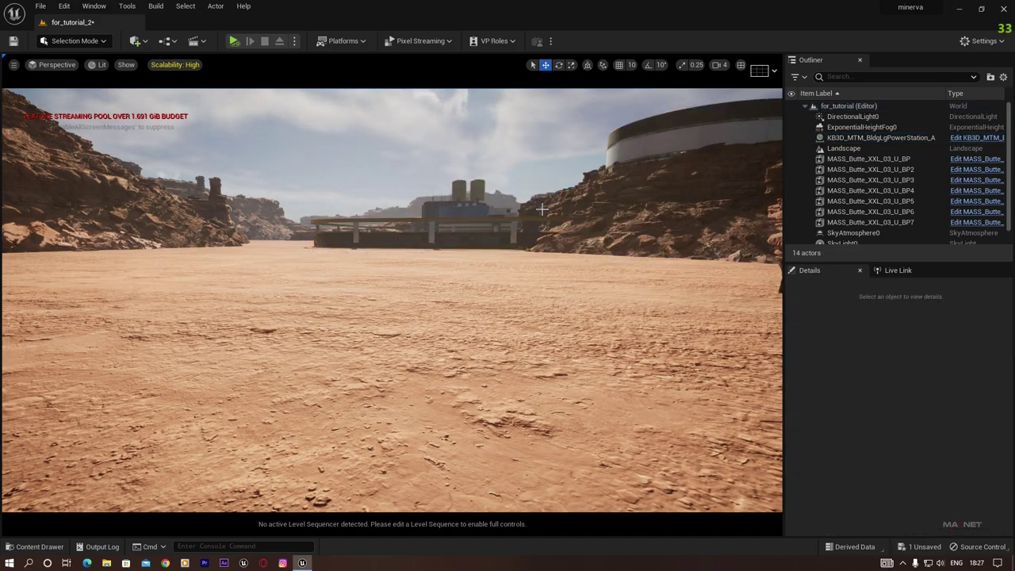
key(s)
right_drag(368, 286, 427, 259)
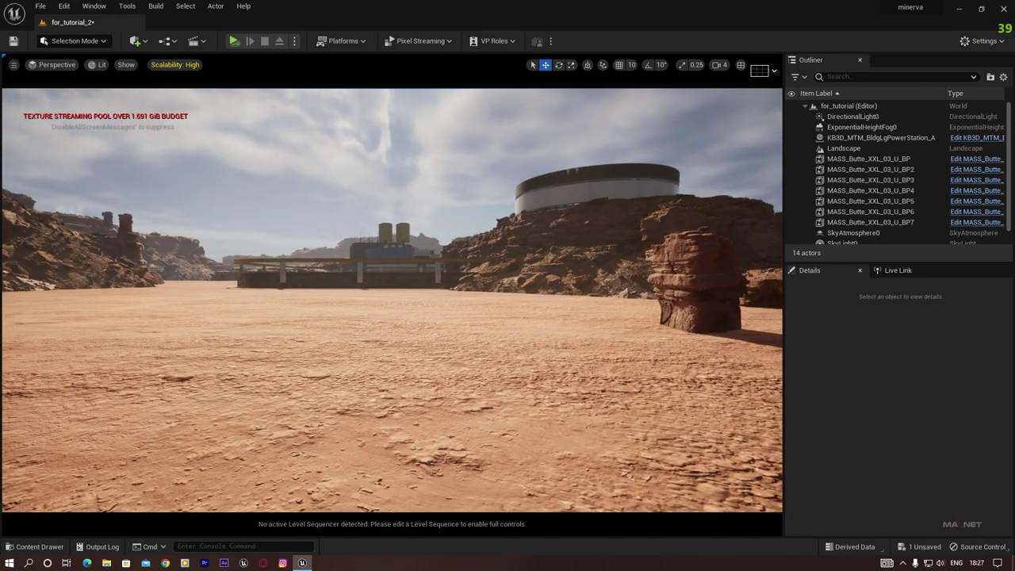
click(425, 263)
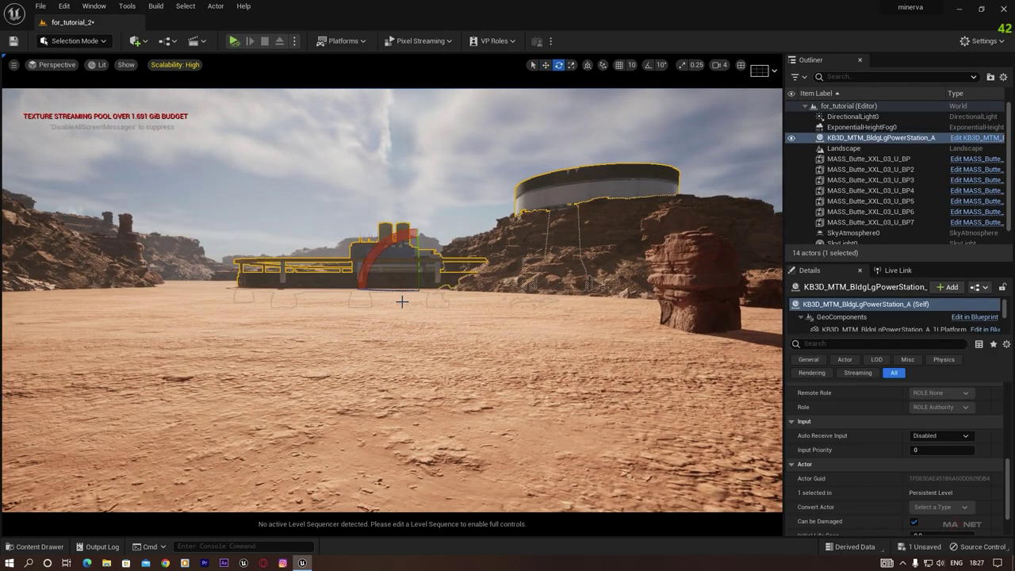
drag(383, 289, 482, 291)
- Push the rotated power station back to the far end of the valley and deselect it
key(w)
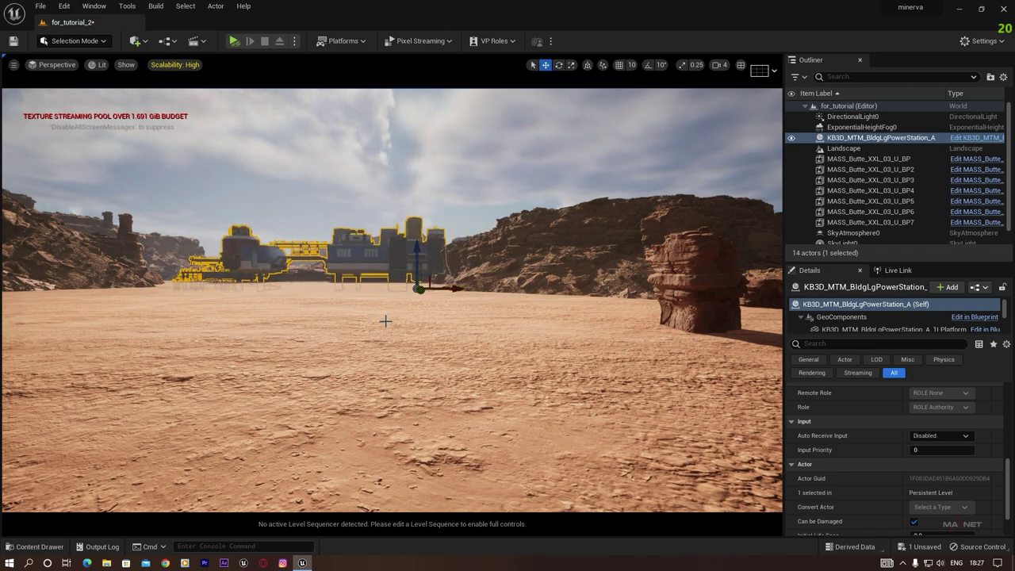
drag(420, 289, 309, 286)
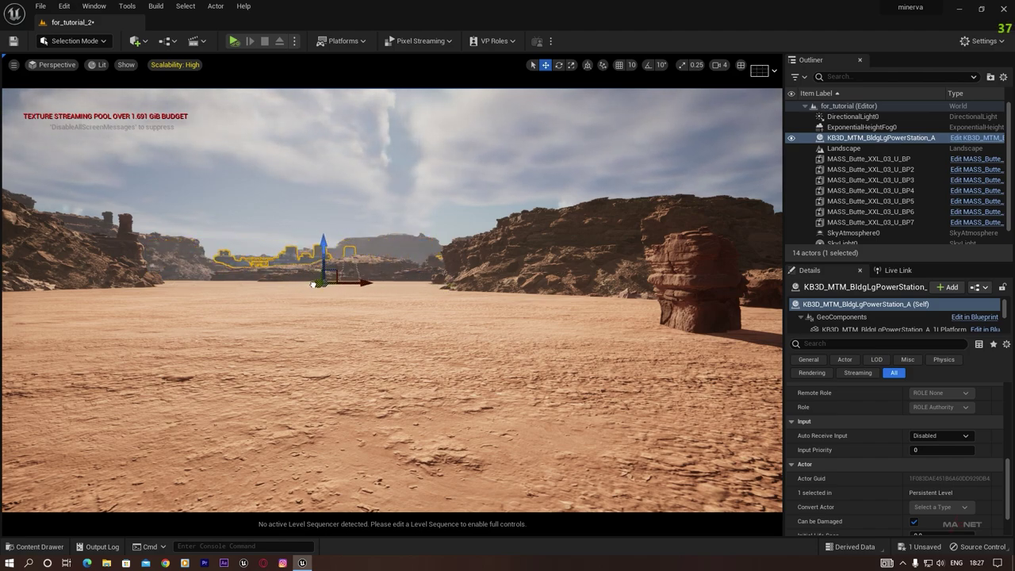
key(Escape)
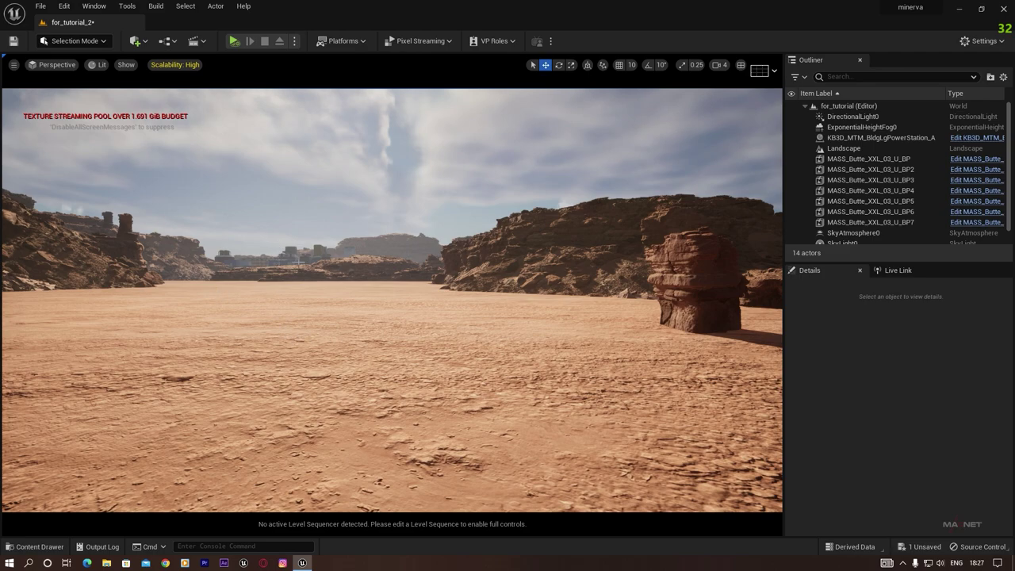
- Bring the power station closer again and position it beside the left butte, spanning the valley opening
click(249, 251)
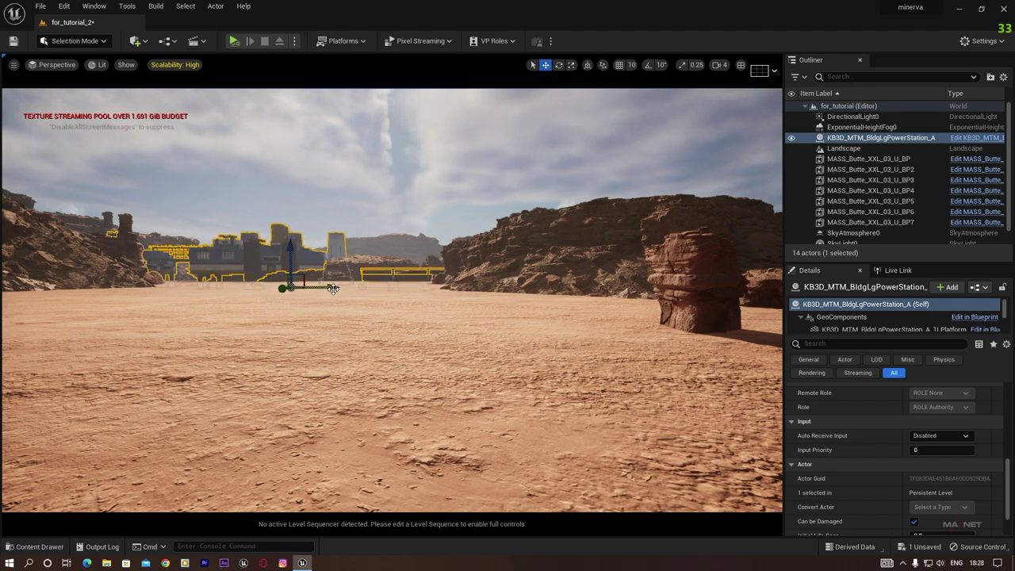
drag(332, 288, 116, 285)
key(Escape)
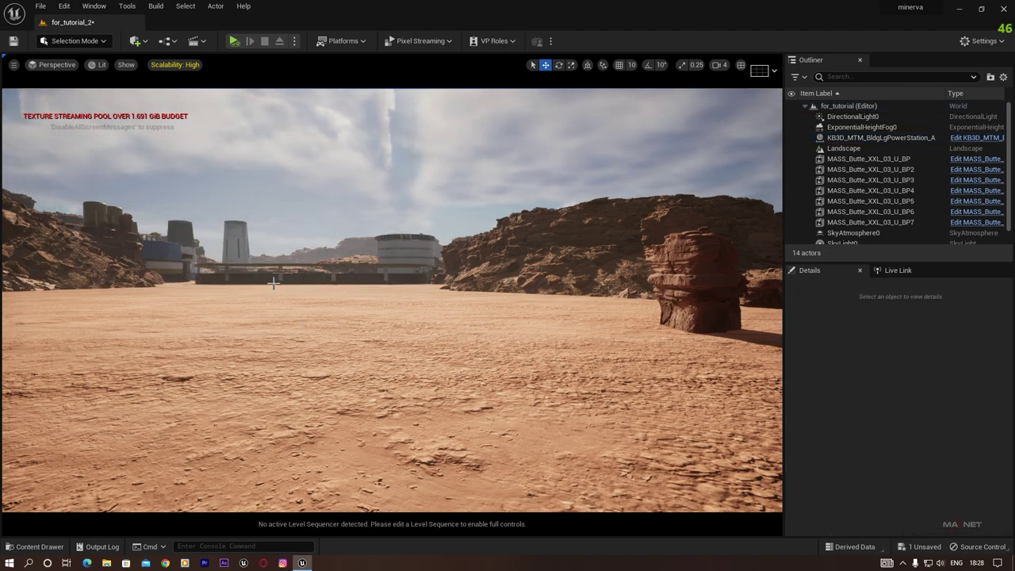
click(231, 280)
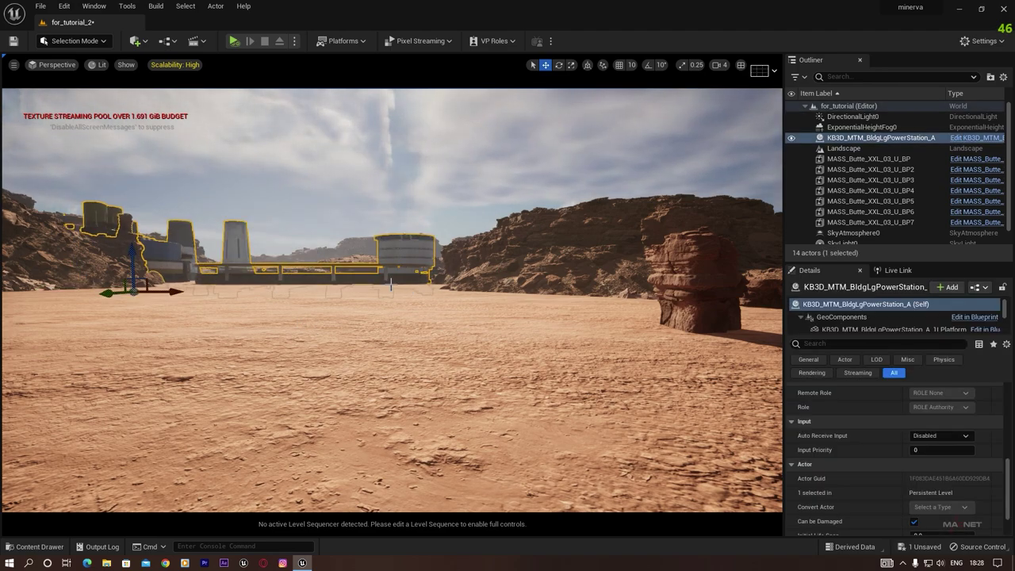
drag(173, 292, 250, 308)
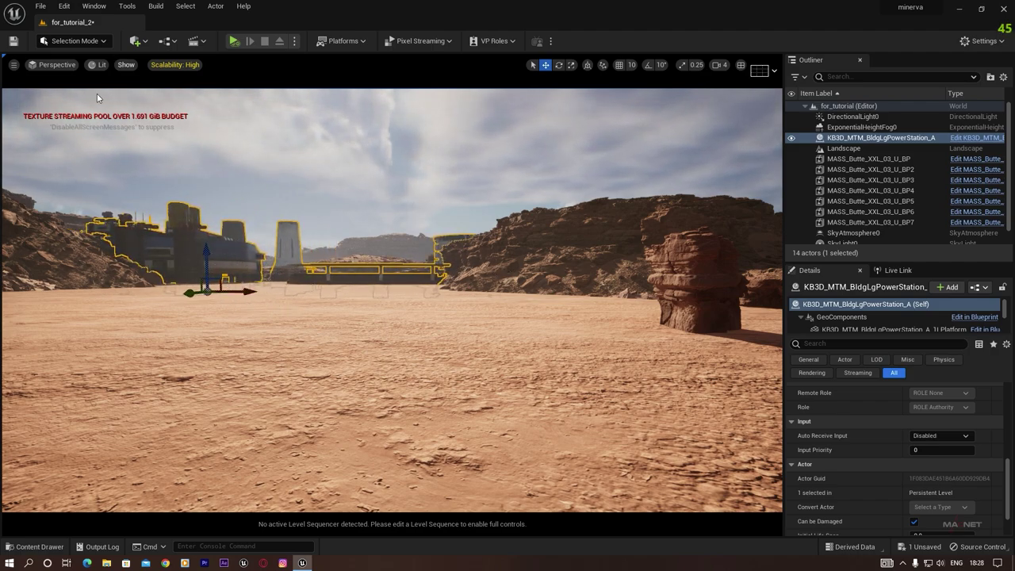
- Inspect the scene in the Nanite Triangles visualization and return the viewport to Lit mode
click(99, 65)
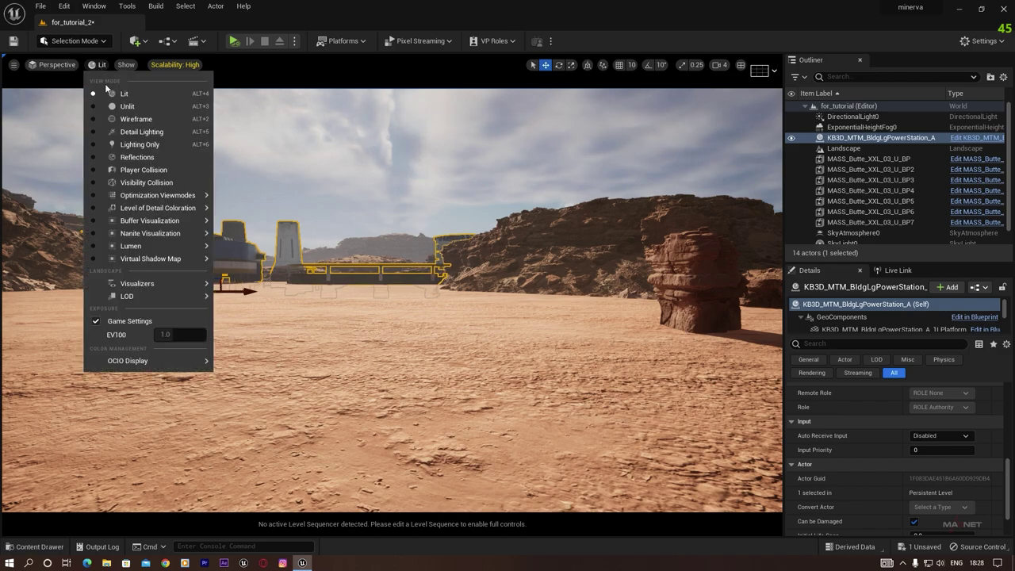
mouse_move(158, 235)
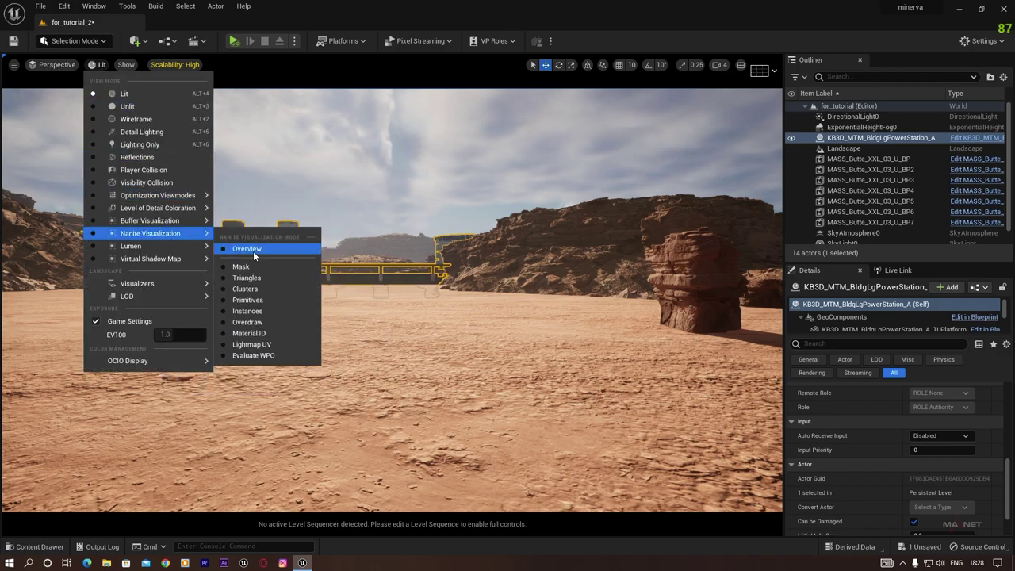
click(260, 279)
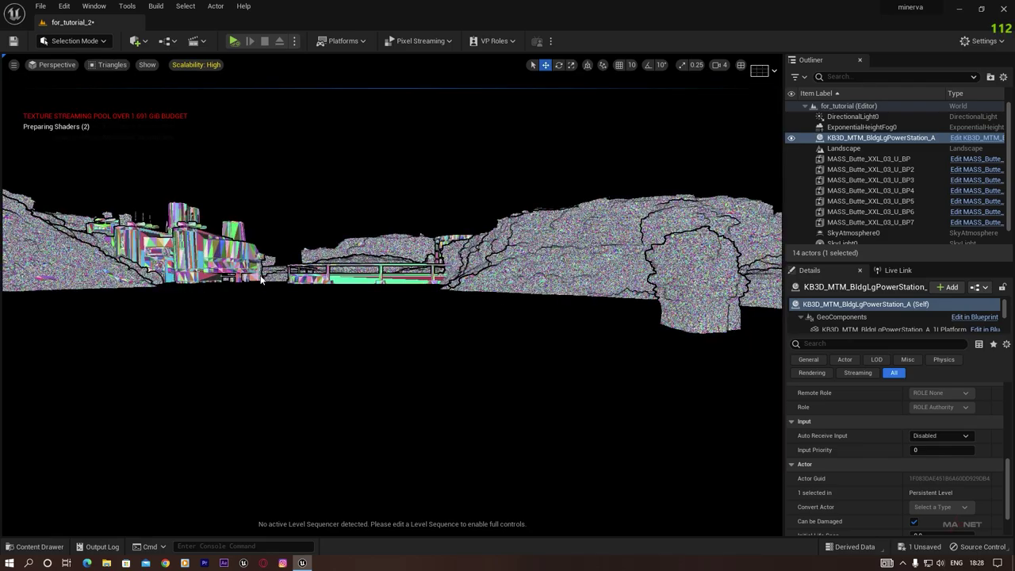
key(Escape)
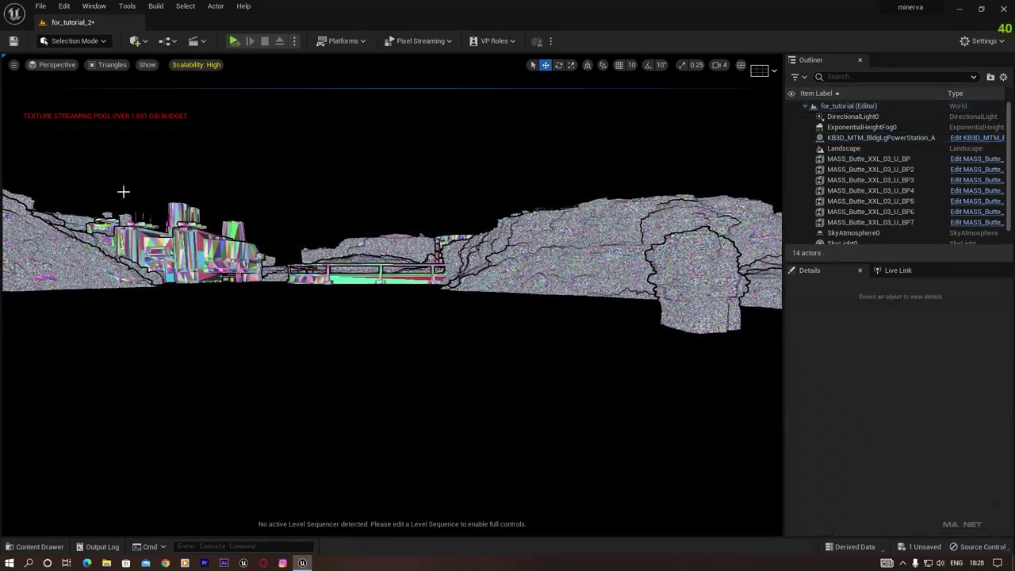
click(111, 65)
click(124, 96)
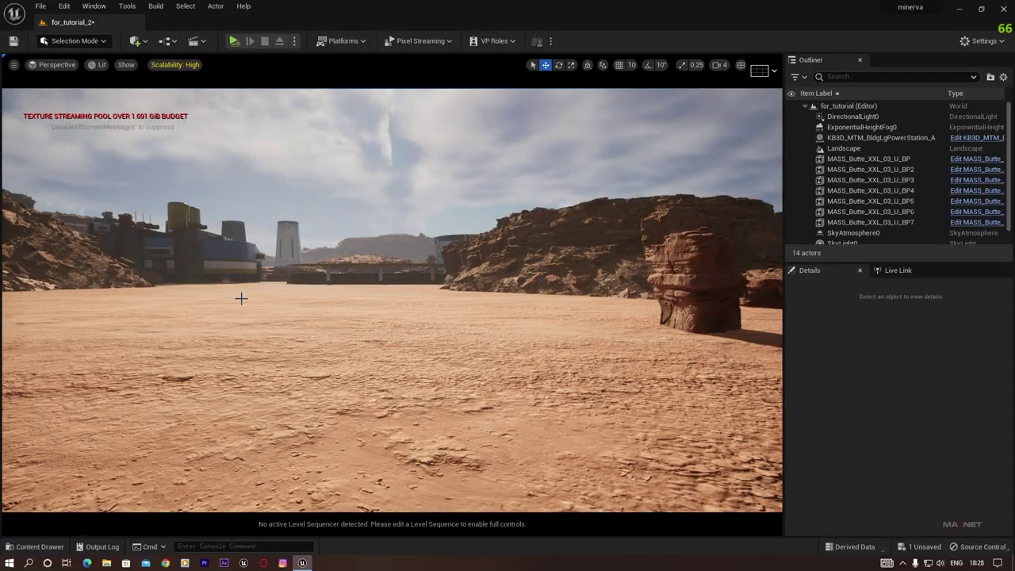
- Move the power station slightly farther back from the camera
click(238, 296)
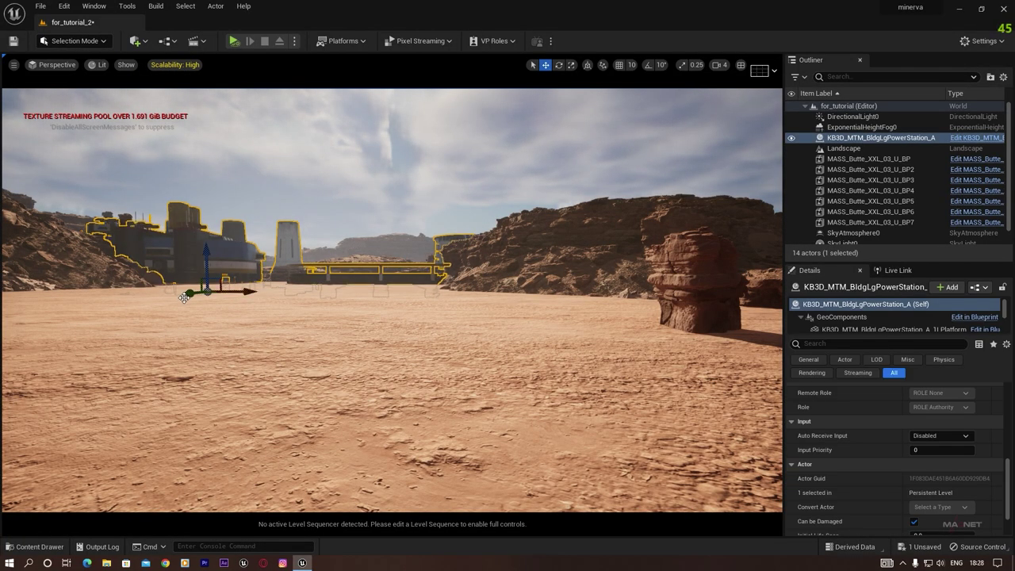
drag(190, 292, 215, 291)
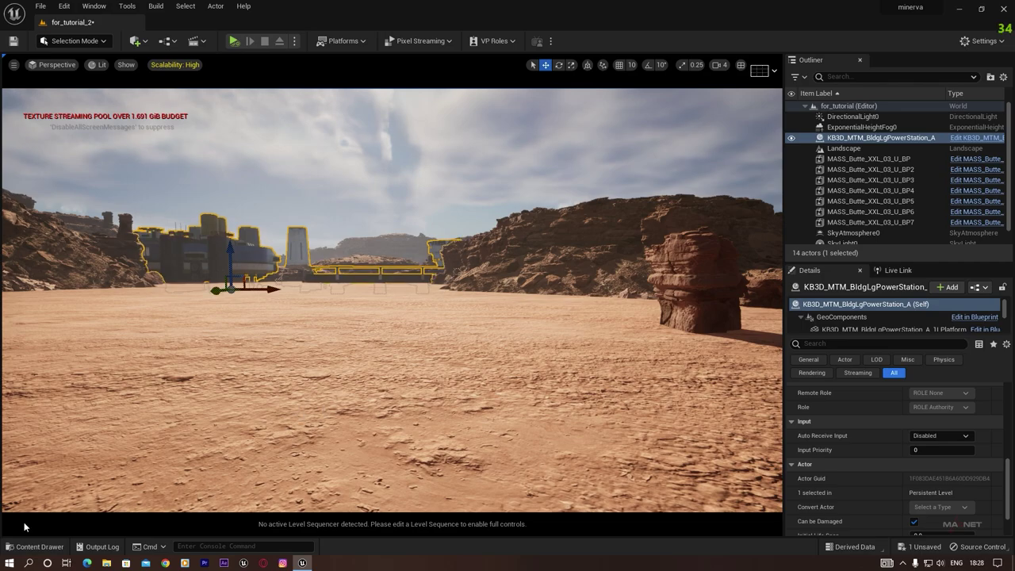
- Place KB3D_MTM_BldgLgCommunityCenter_A from the missiontominerva Actors folder in the valley and view it close up
click(35, 546)
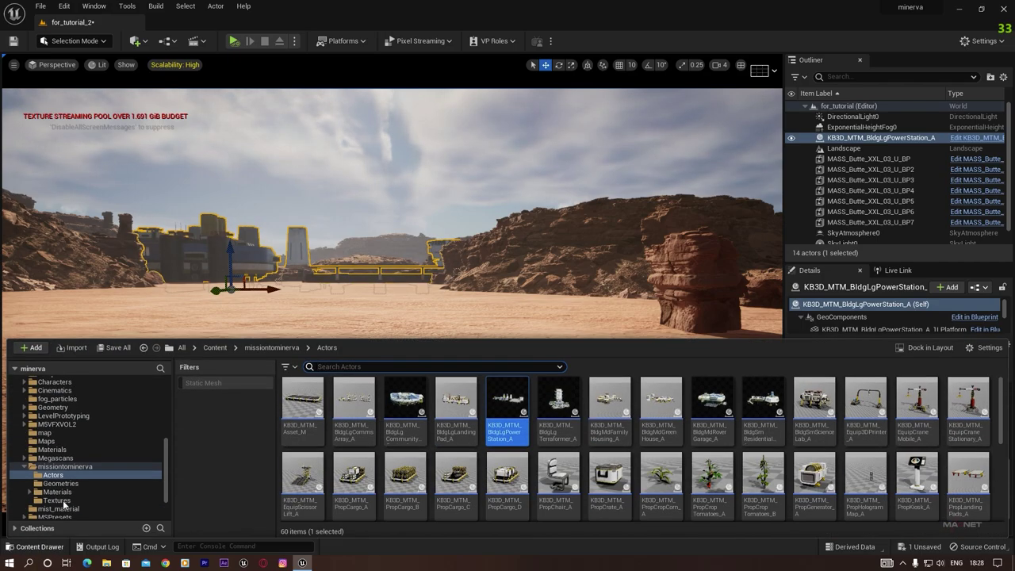
click(405, 399)
drag(404, 400, 477, 291)
mouse_move(389, 381)
right_down()
mouse_move(381, 379)
mouse_move(389, 384)
right_up()
right_drag(500, 372, 515, 371)
- Check the community center in the Nanite Triangles visualization and restore Lit mode
click(102, 64)
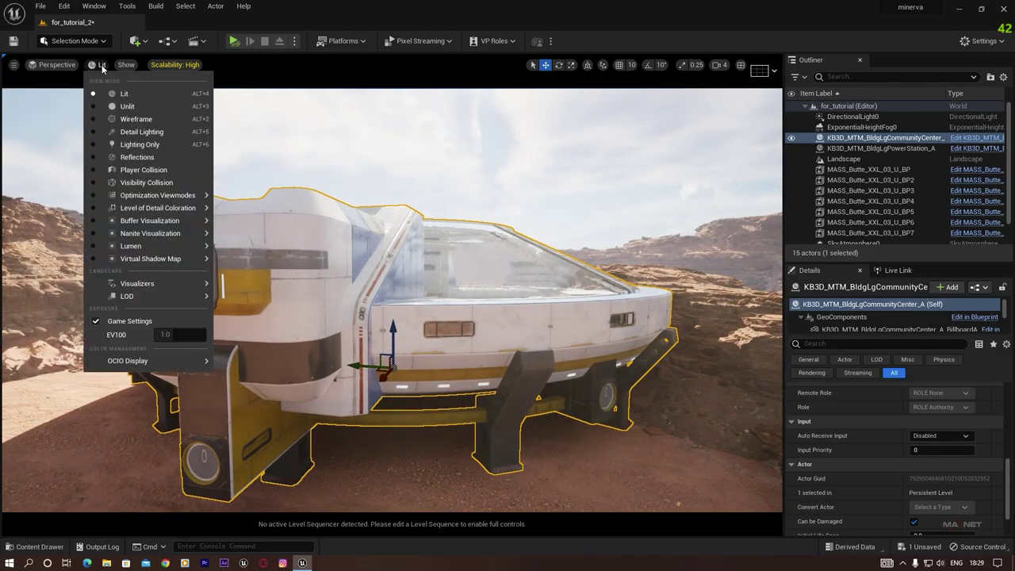
mouse_move(140, 233)
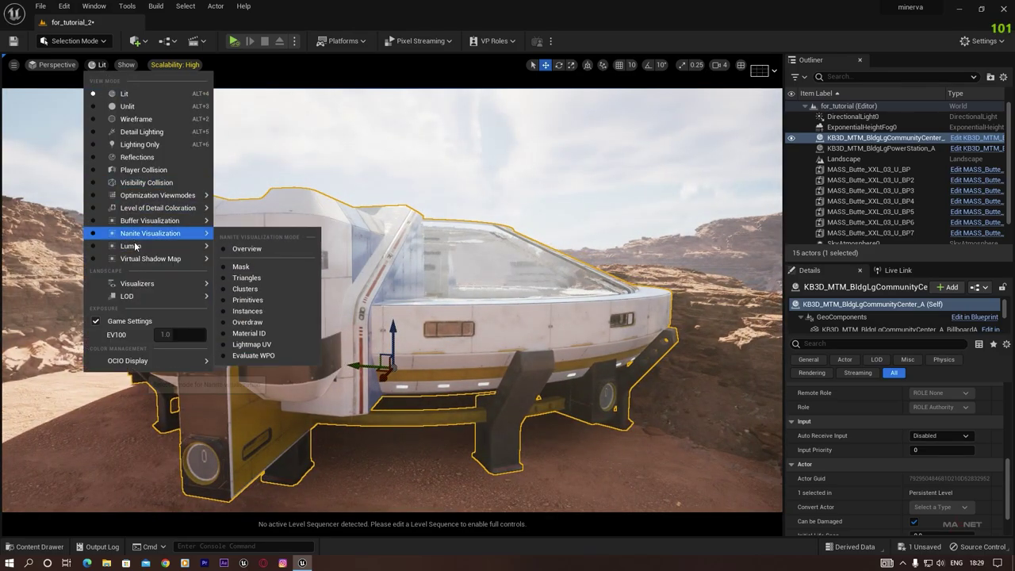
click(253, 279)
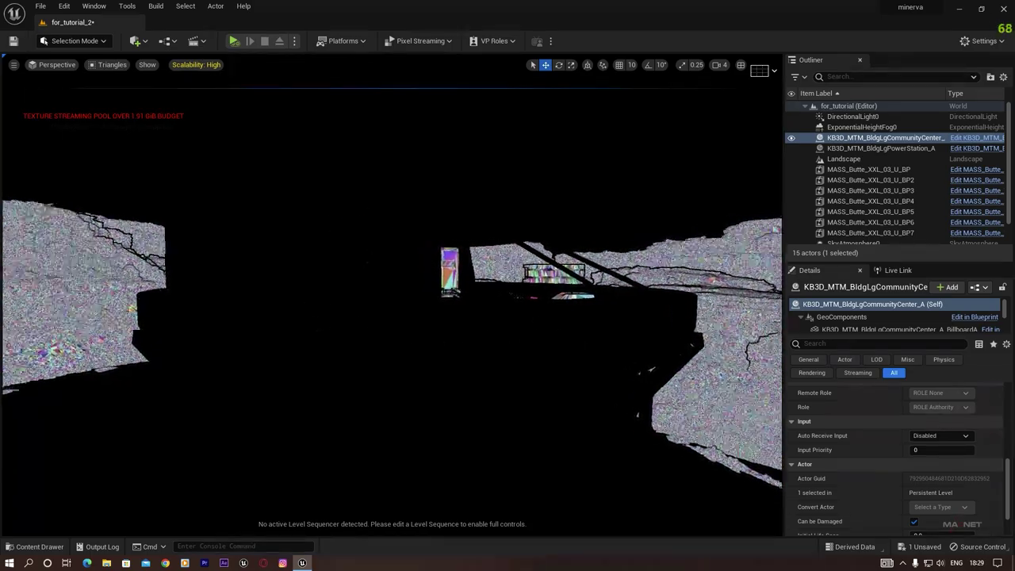
mouse_move(474, 252)
right_down()
mouse_move(432, 251)
mouse_move(473, 251)
right_up()
mouse_move(449, 359)
right_down()
mouse_move(492, 360)
mouse_move(449, 358)
right_up()
click(112, 66)
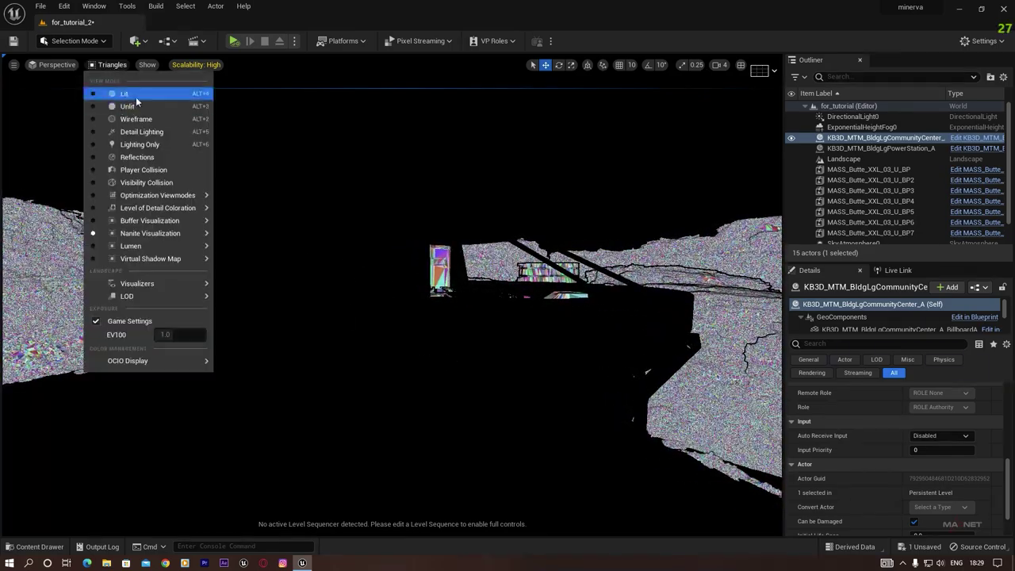
click(136, 95)
- Examine the community center's glass roof and interior from close range, and its exterior from farther back
right_drag(467, 324, 546, 317)
key(w)
key(d)
key(e)
key(w)
key(w)
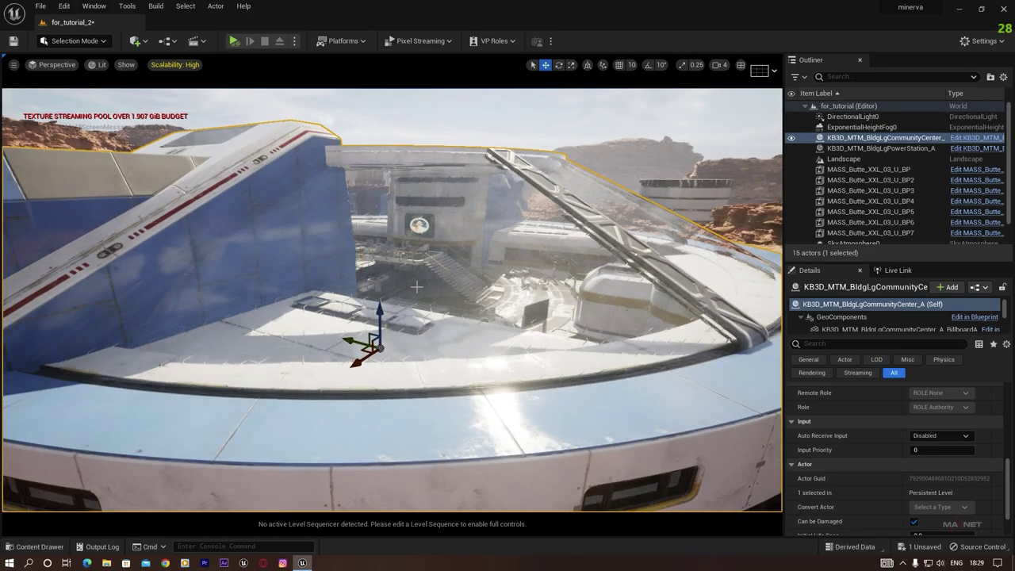
key(s)
mouse_move(435, 288)
right_down()
mouse_move(379, 287)
mouse_move(443, 284)
right_up()
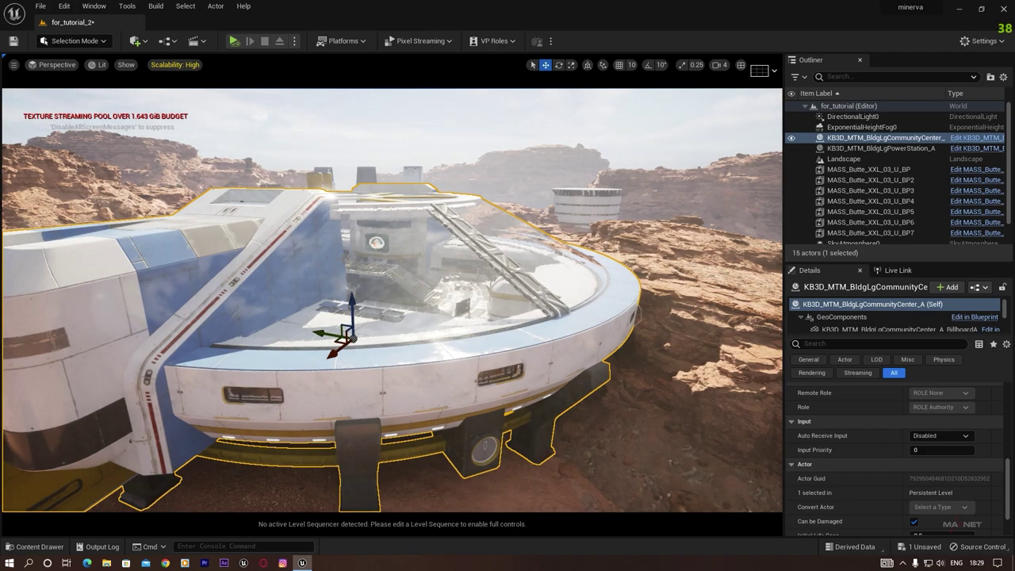
- Locate the community center's blueprint asset, open it and show its 3D viewport
right_click(863, 139)
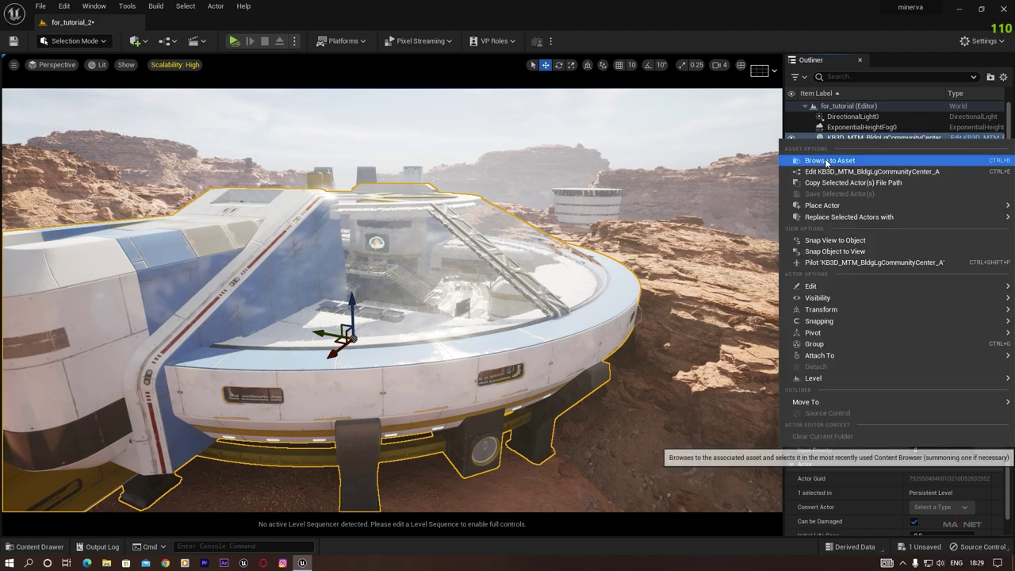
click(850, 162)
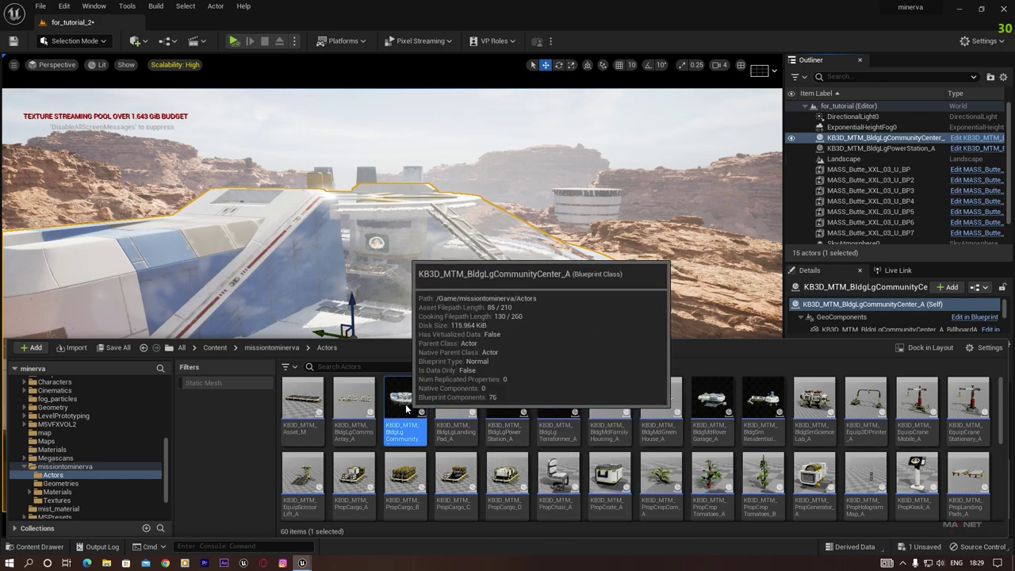
double_click(404, 405)
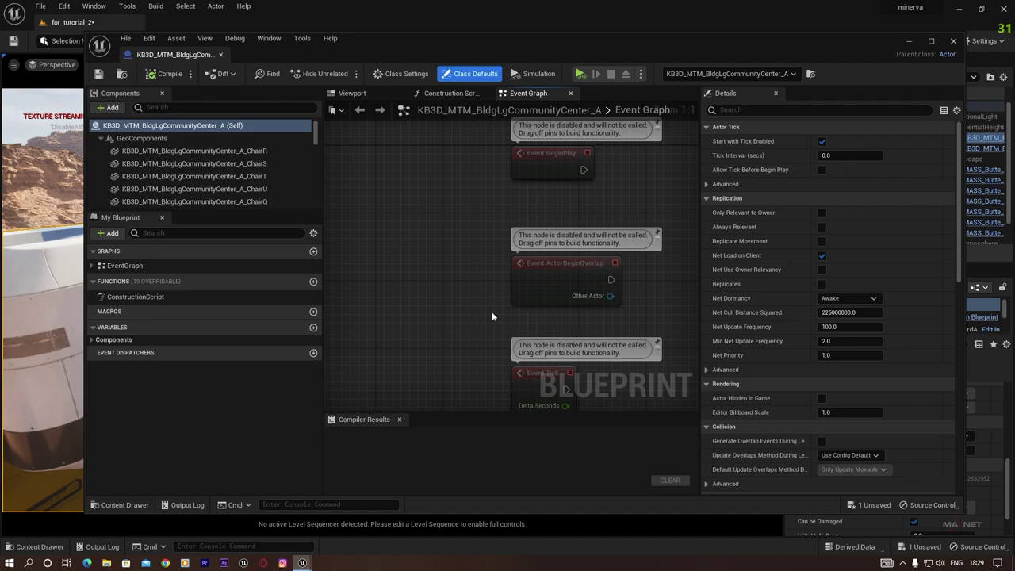
click(362, 95)
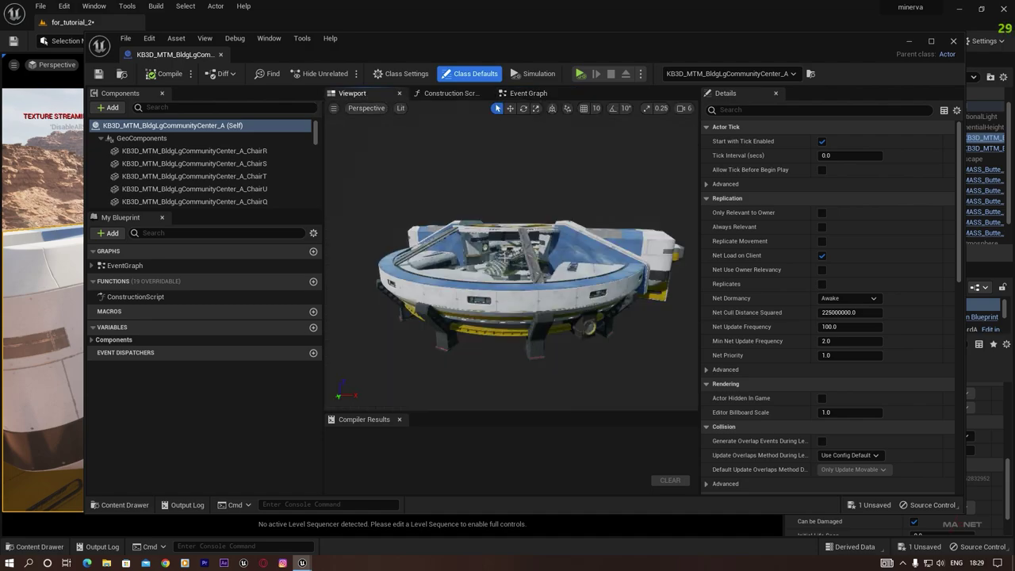
- Select the main building mesh in the blueprint and locate its static mesh in the Geometries folder
click(505, 258)
scroll(829, 357, down, 2)
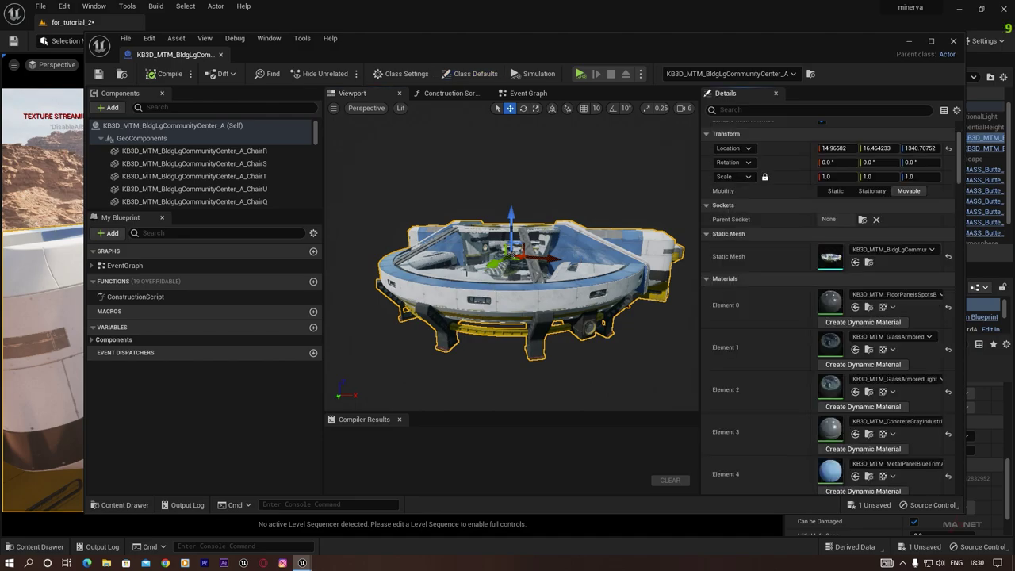
click(869, 263)
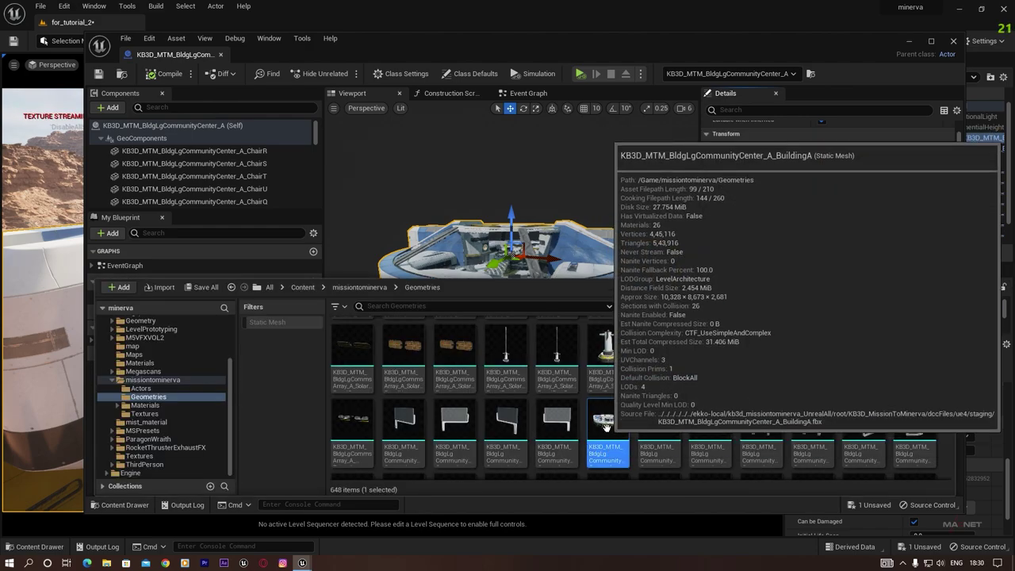
- Enable Nanite support on the KB3D_MTM_BldgLgCommunityCenter_A_BuildingA static mesh and compile the community center blueprint
right_click(607, 427)
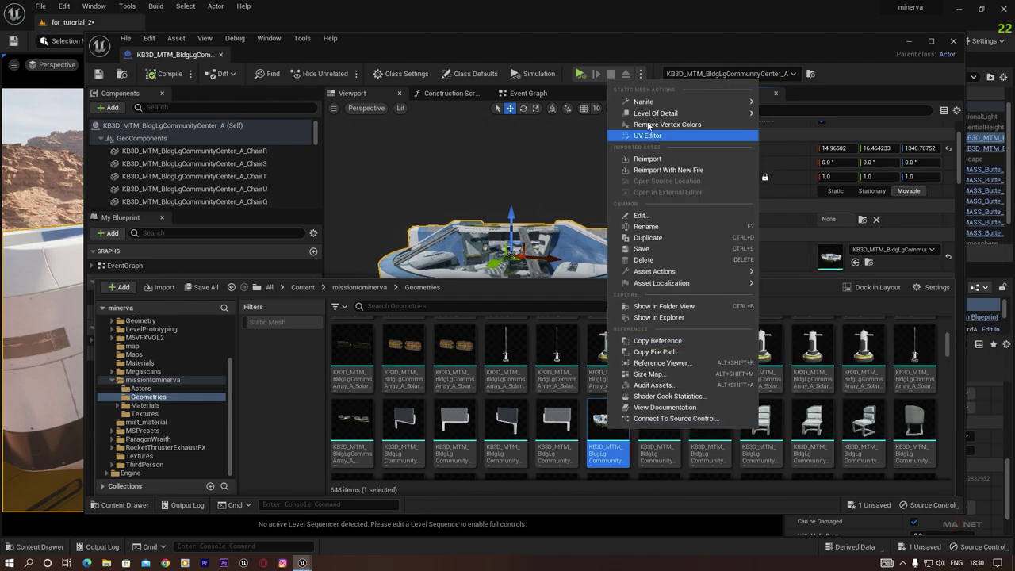
mouse_move(651, 105)
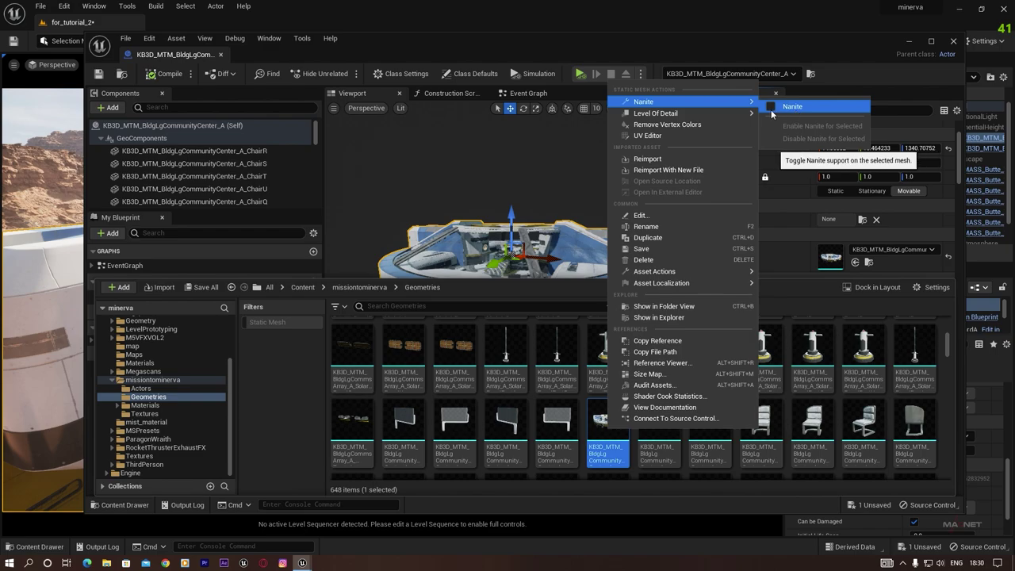
click(771, 107)
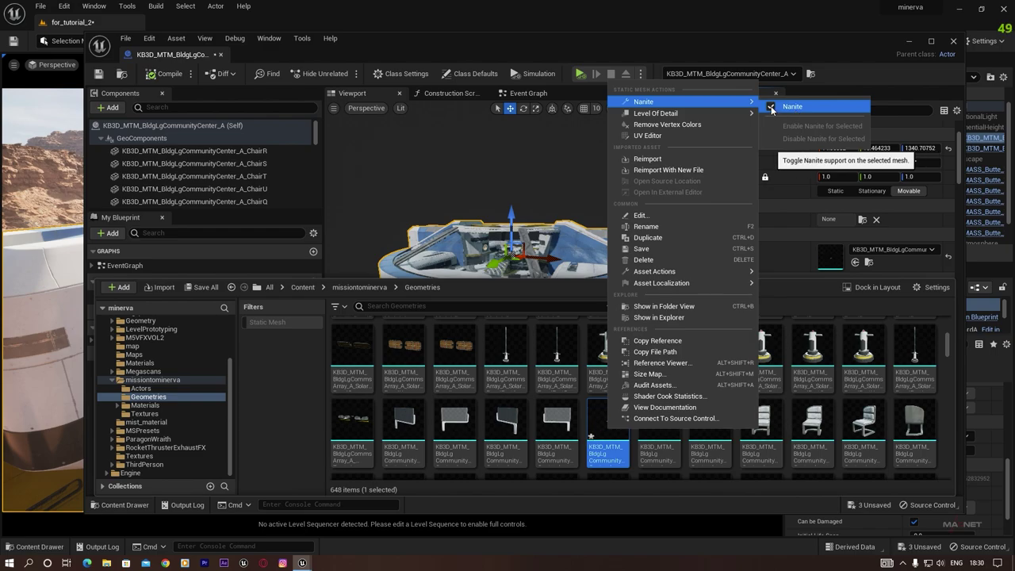
click(171, 78)
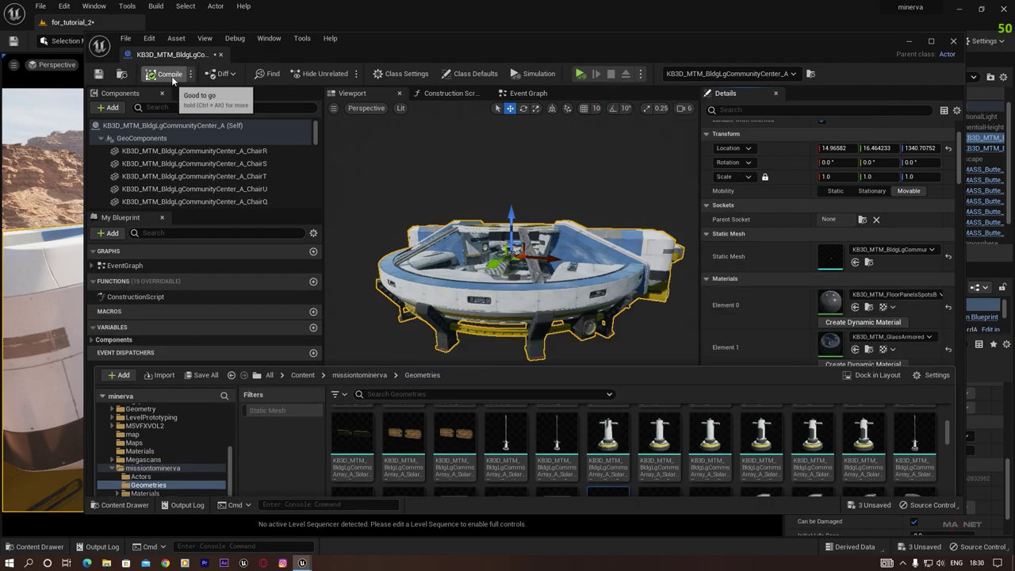
click(169, 74)
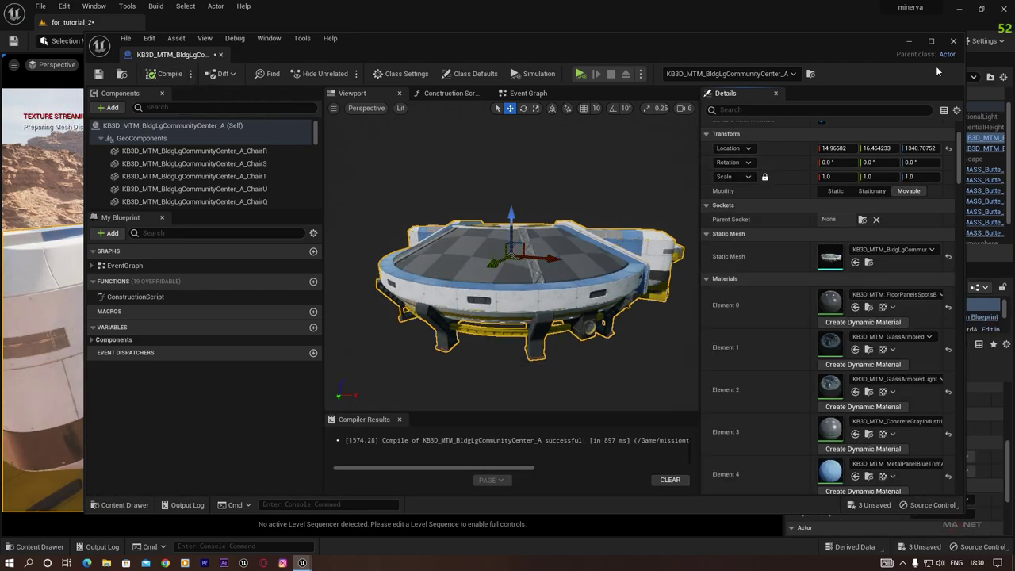
- Inspect the community center in the level with the Nanite Triangles visualization and return the viewport to Lit mode
click(909, 42)
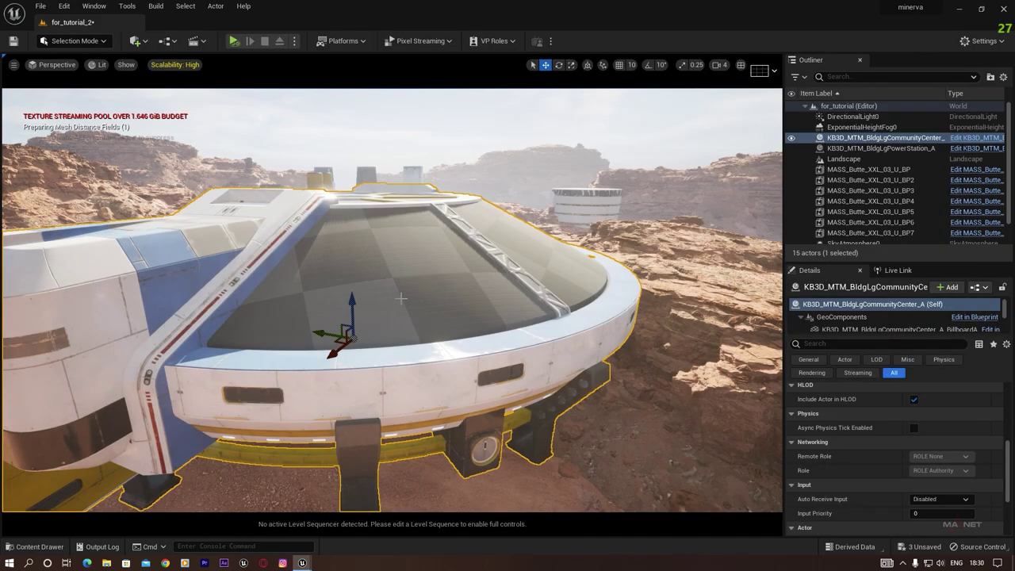
scroll(392, 302, up, 3)
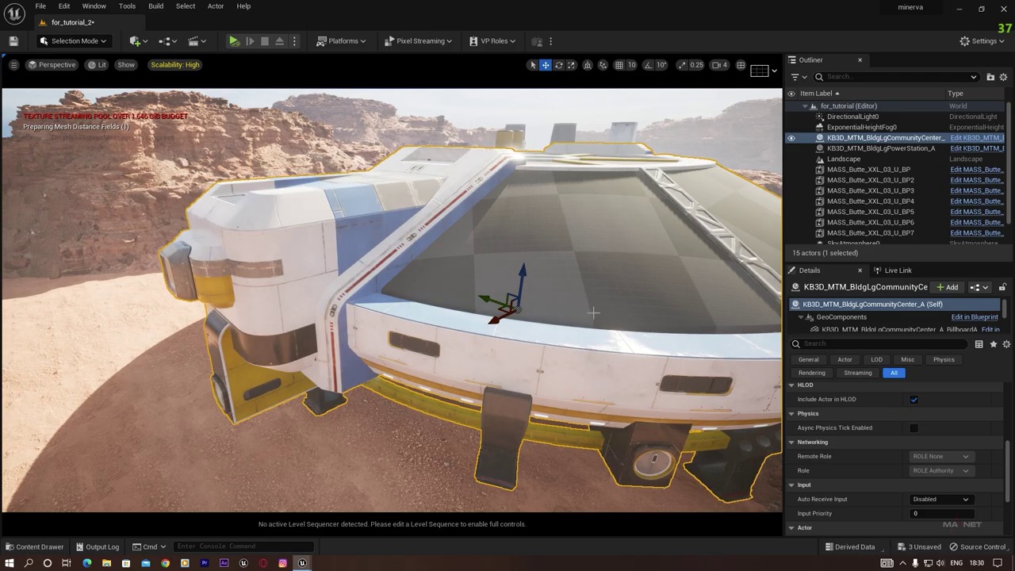
right_drag(593, 312, 622, 301)
click(99, 65)
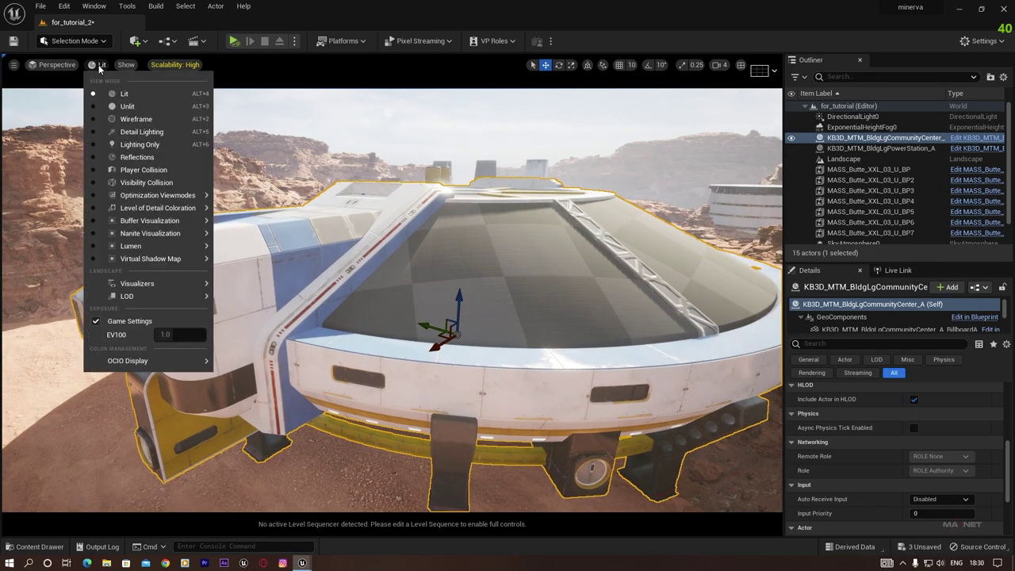
mouse_move(151, 233)
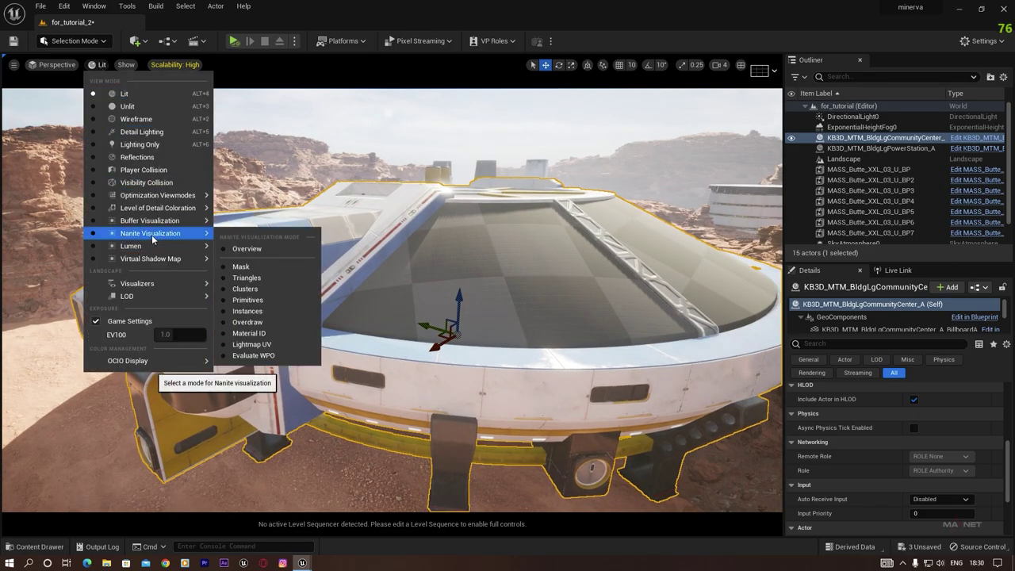
click(256, 282)
mouse_move(256, 282)
right_down()
mouse_move(317, 289)
mouse_move(290, 279)
mouse_move(255, 295)
right_up()
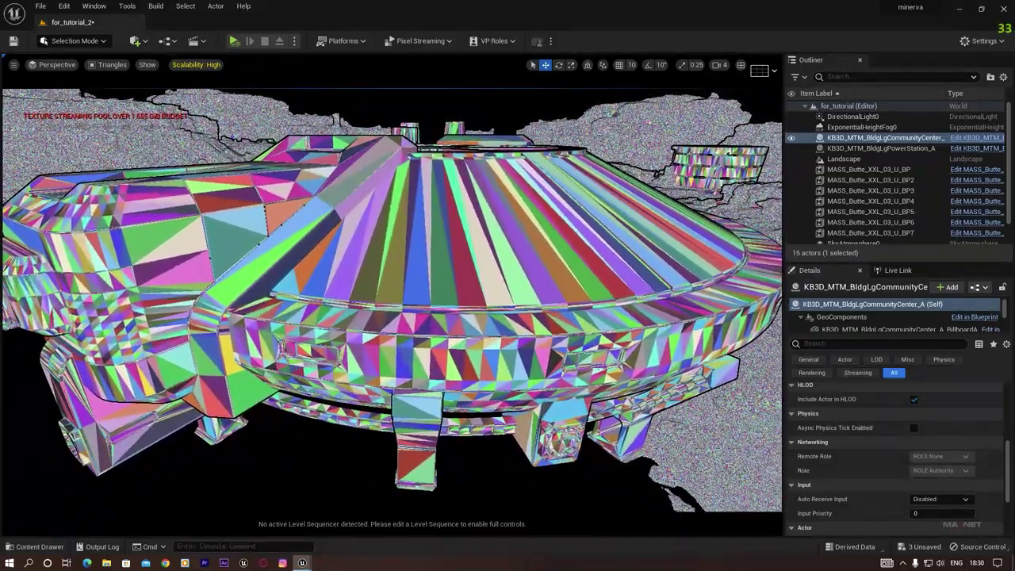
click(94, 65)
click(123, 92)
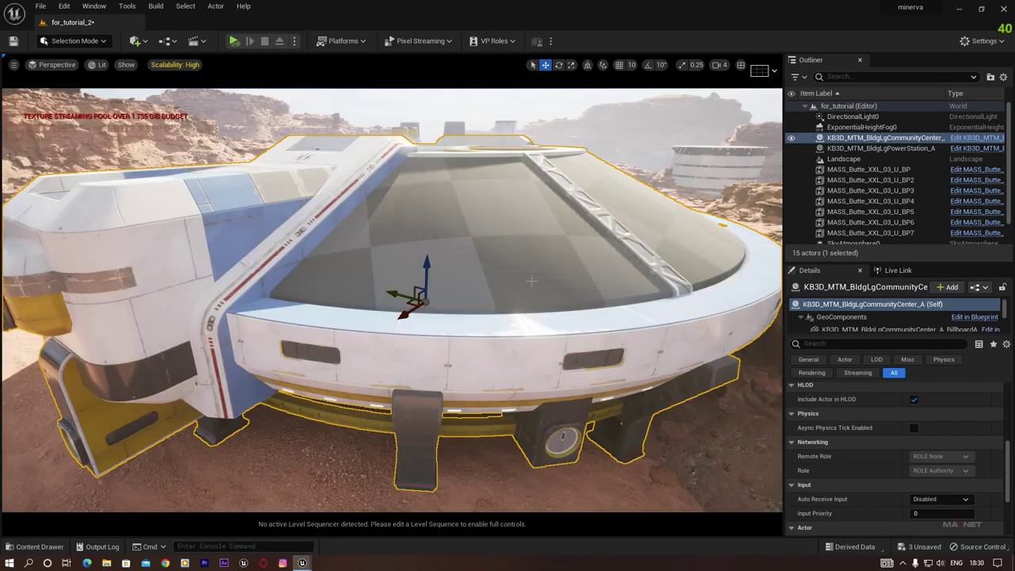
right_drag(392, 300, 398, 279)
key(w)
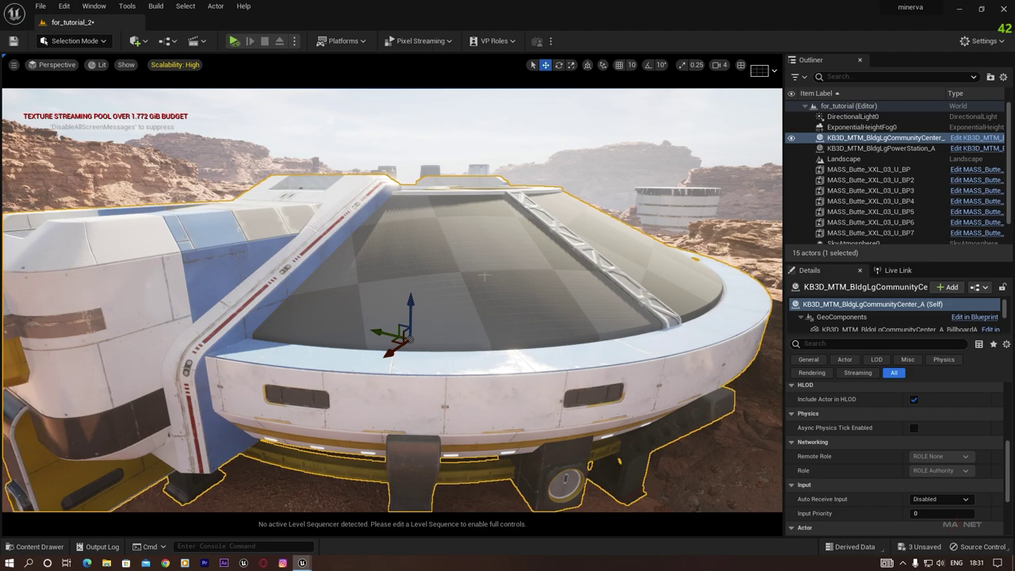
- Enable Nanite for all static meshes in the missiontominerva Geometries folder at once
click(32, 547)
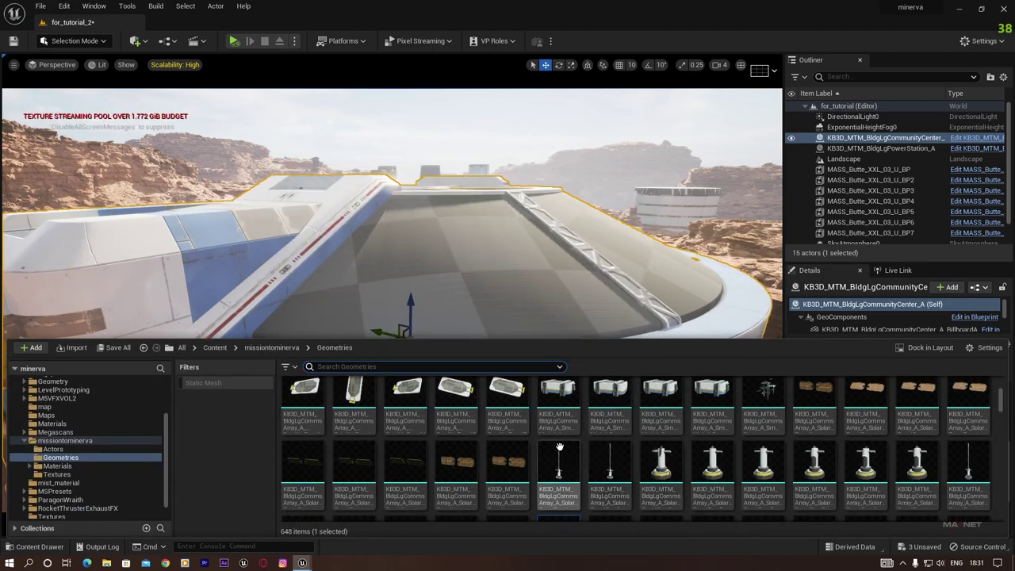
scroll(547, 441, down, 3)
click(520, 419)
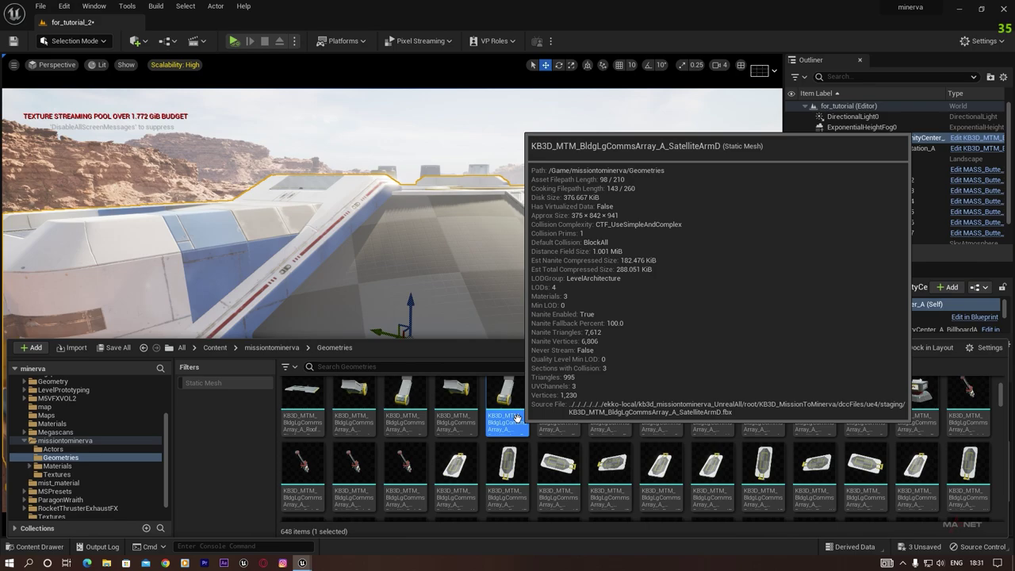
key(ctrl+a)
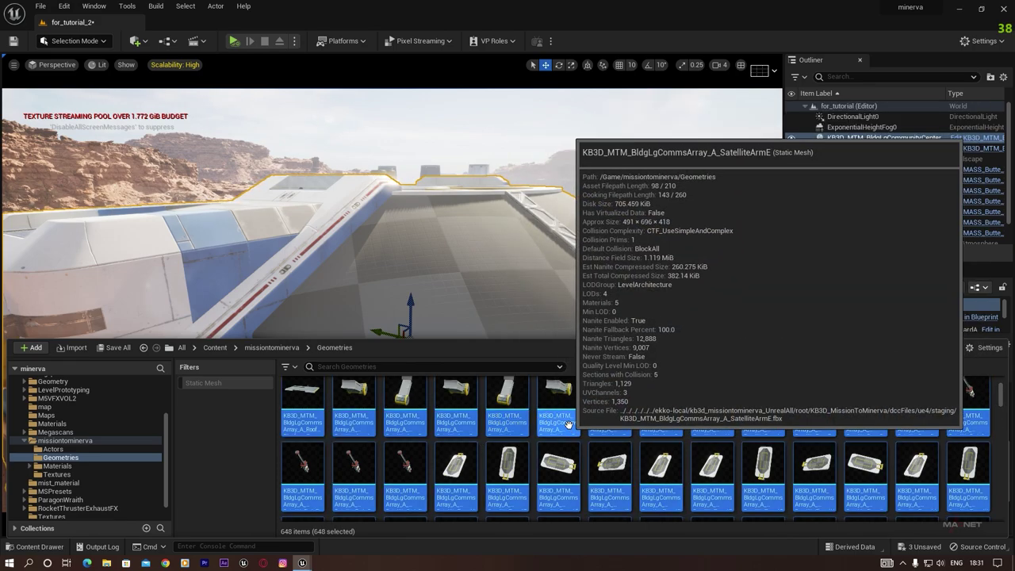
right_click(568, 424)
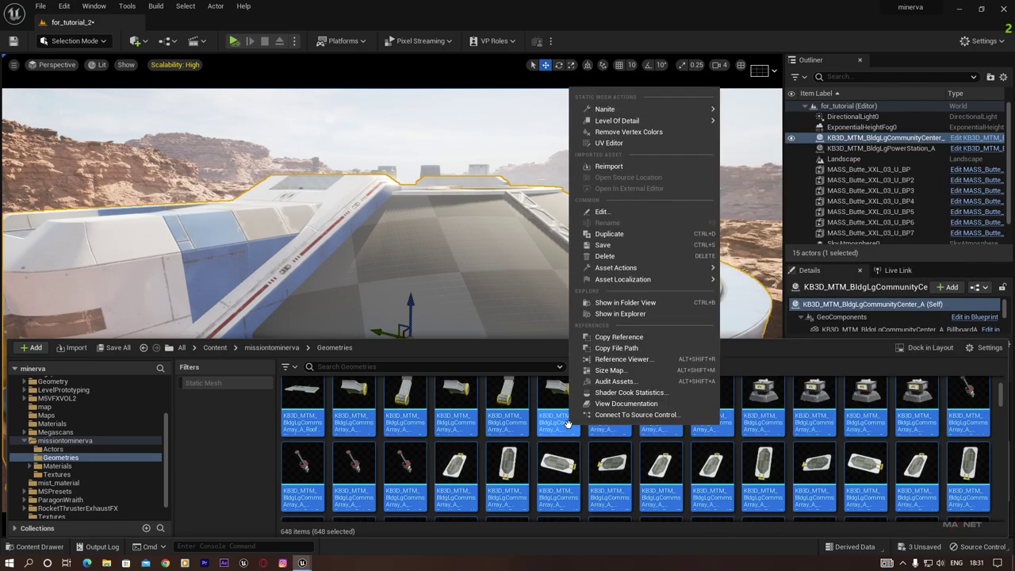
mouse_move(616, 111)
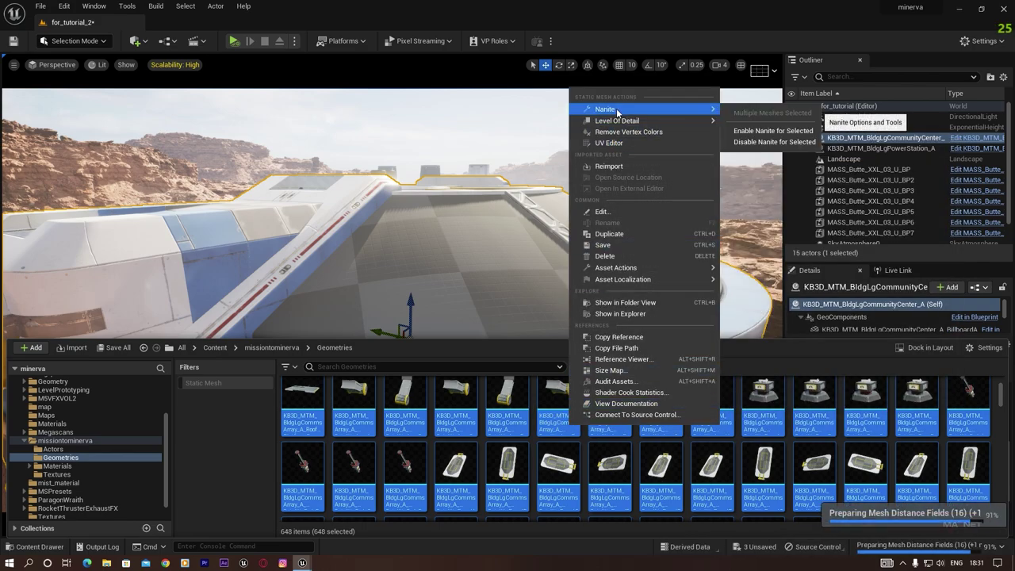
click(783, 132)
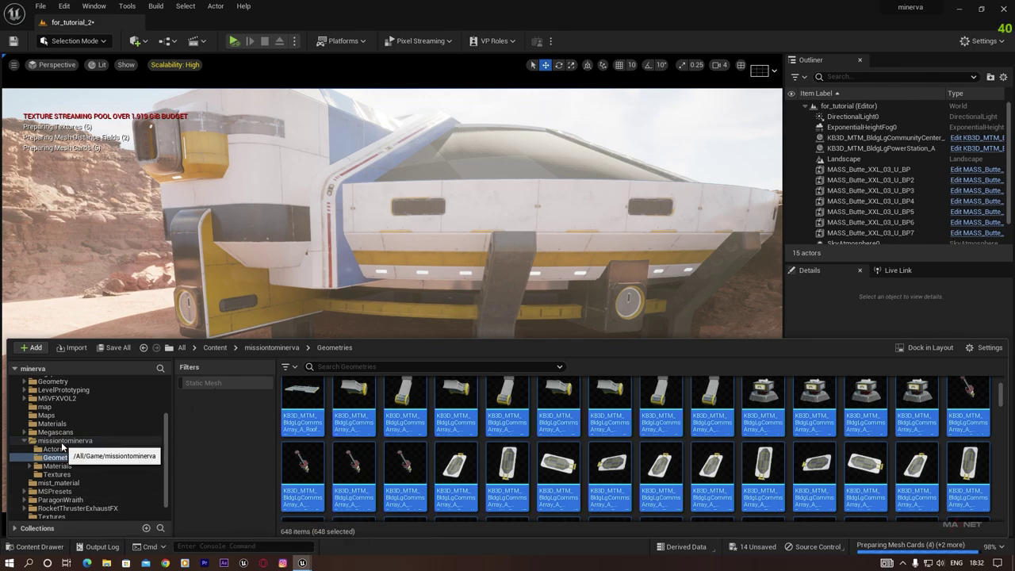
- Show the missiontominerva Actors folder and delete the community center from the level
click(73, 441)
double_click(302, 396)
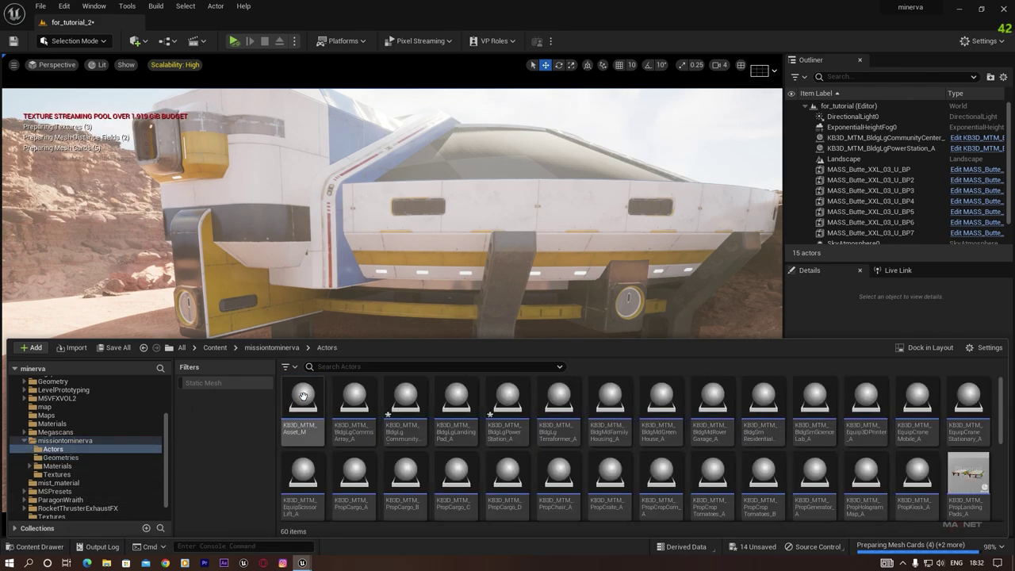
click(469, 230)
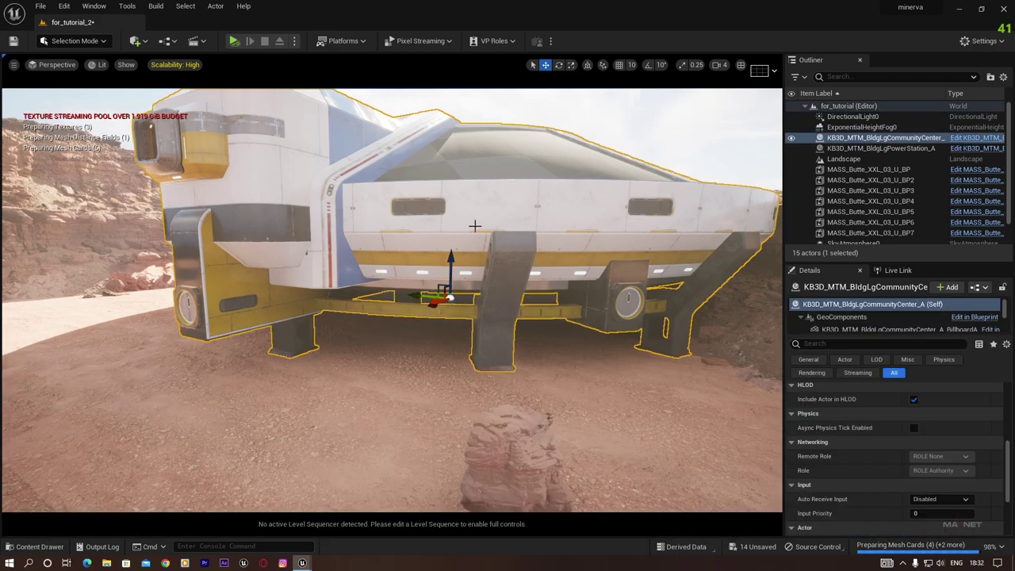
key(Delete)
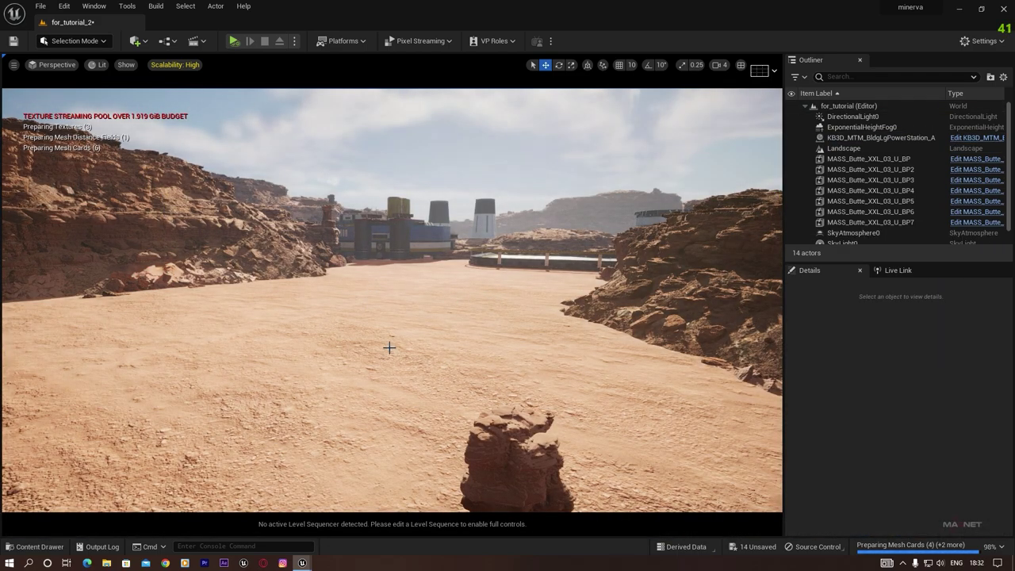
- Place the KB3D_MTM_BldgLgTerraformer_A building in the level and move it far back into the valley, behind the landing platform
mouse_move(389, 346)
right_down()
mouse_move(412, 340)
mouse_move(410, 318)
mouse_move(397, 333)
right_up()
key(q)
key(a)
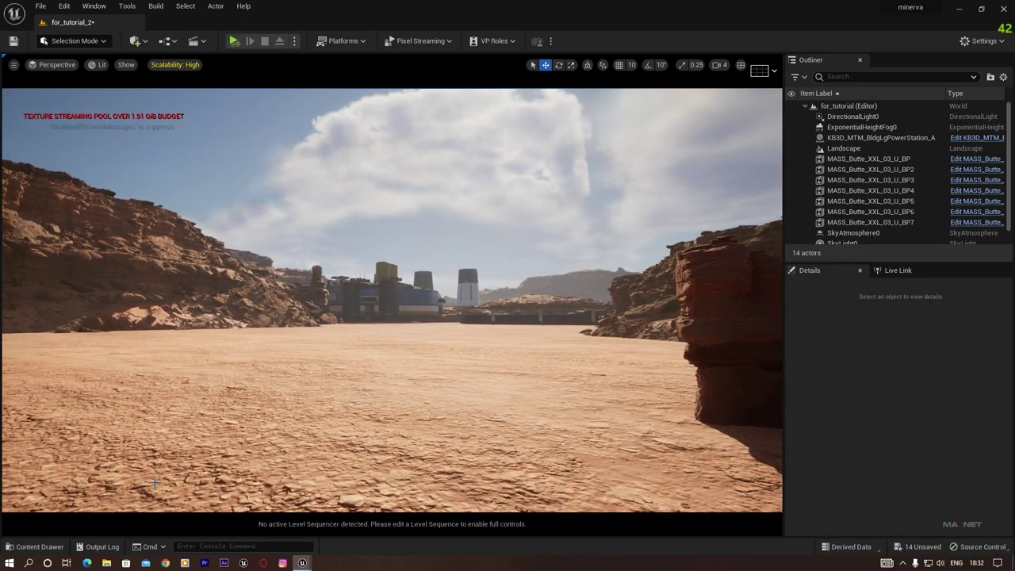
click(48, 547)
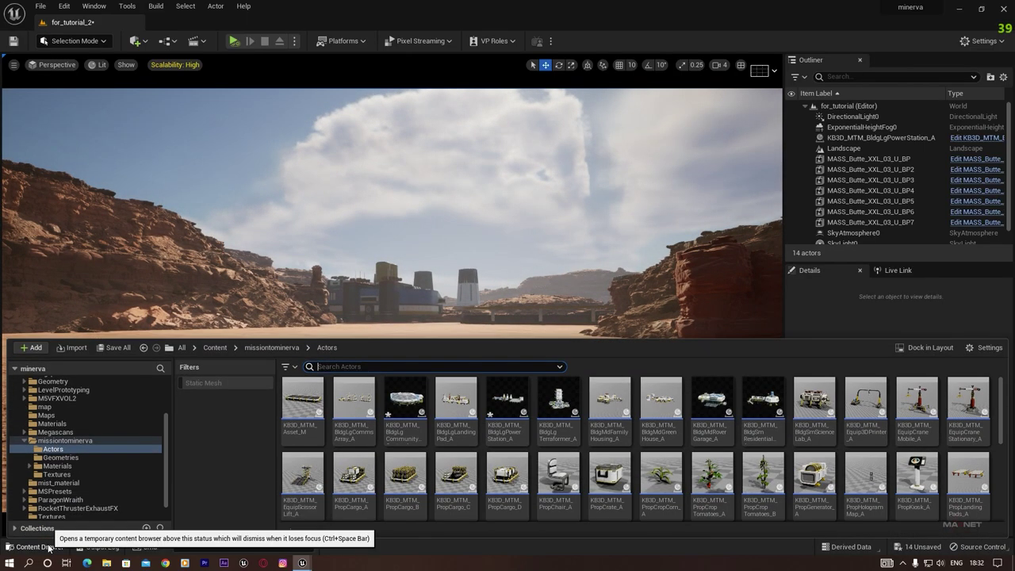
click(563, 402)
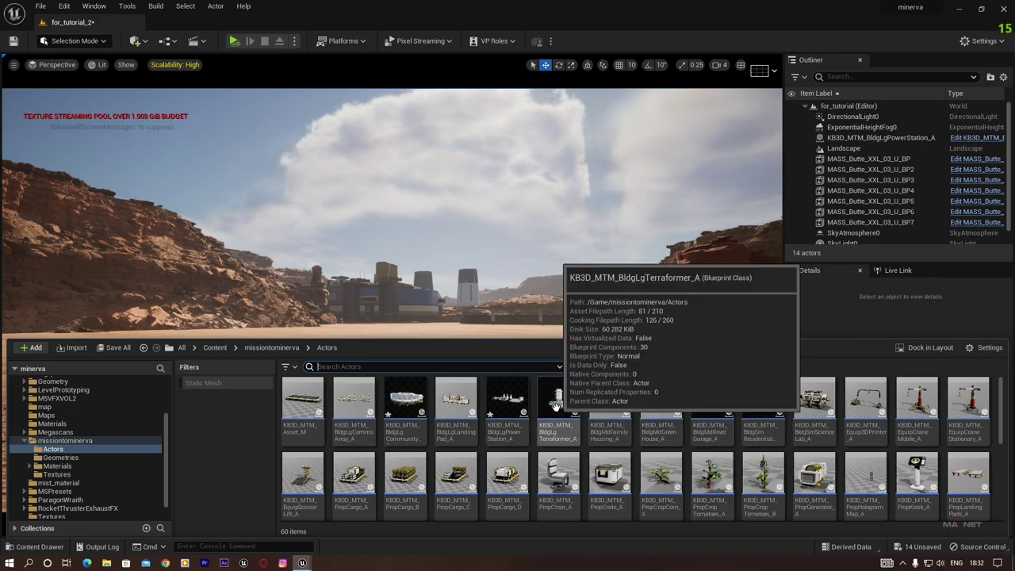
drag(578, 409, 453, 323)
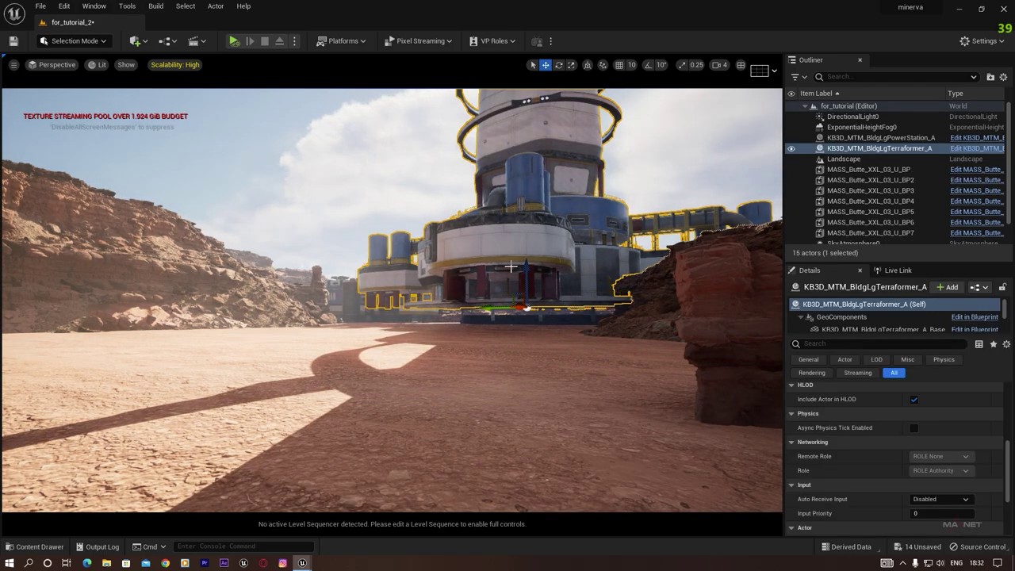
drag(516, 311, 582, 316)
click(474, 208)
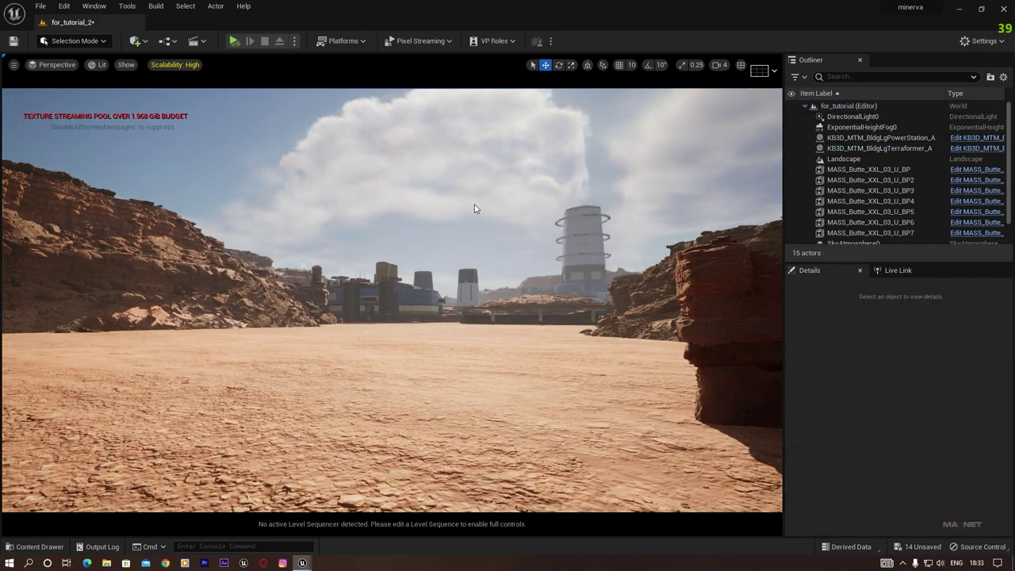
- Duplicate the terraformer tower and position the copy just beside the original in the background
click(591, 269)
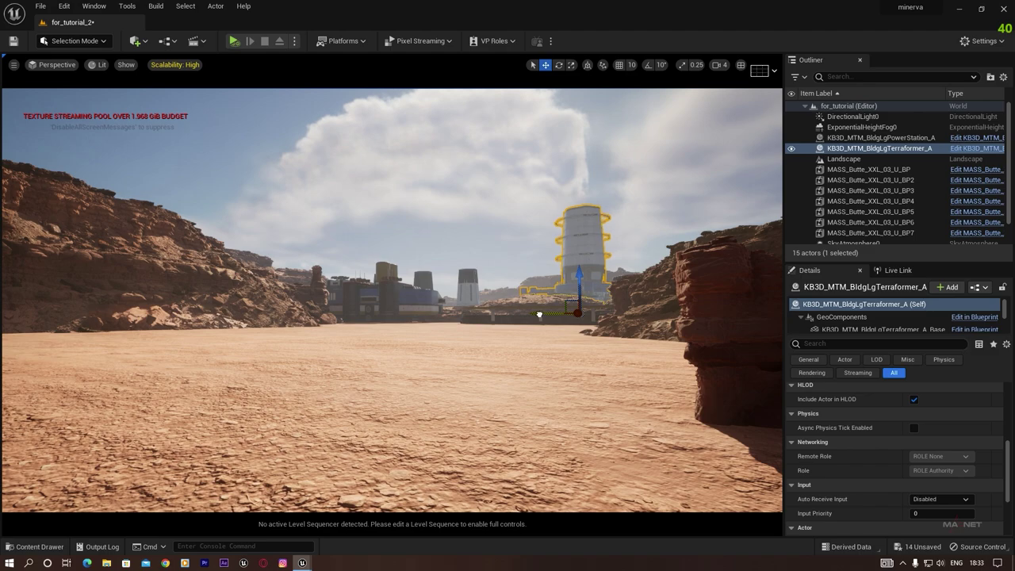
alt+drag(540, 315, 329, 313)
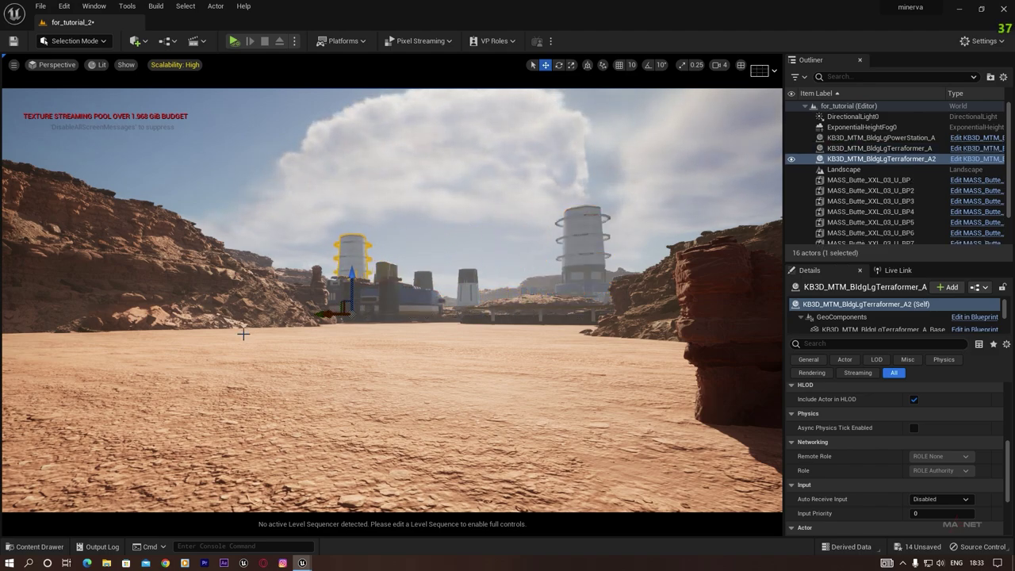
drag(315, 315, 453, 316)
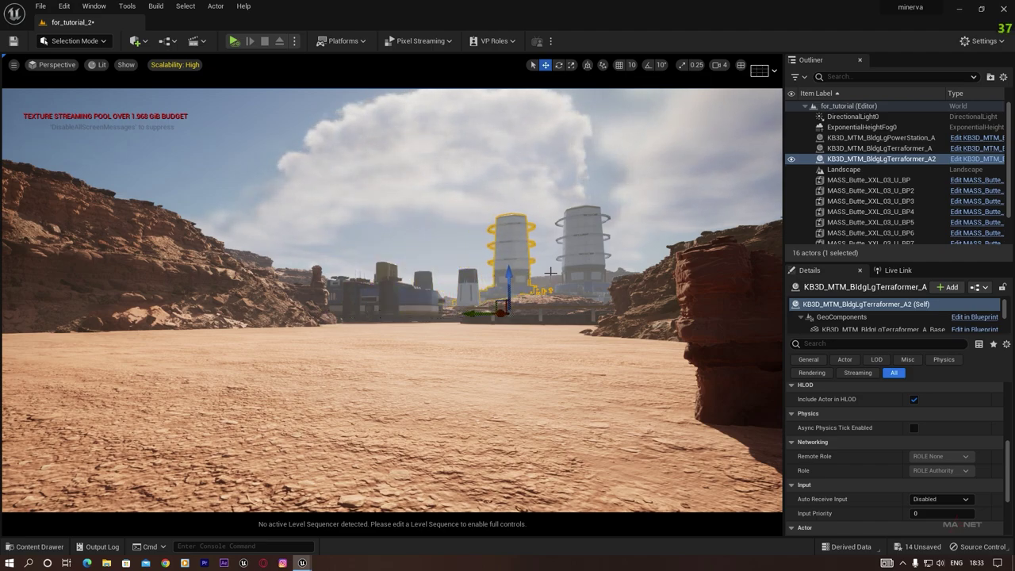
mouse_move(508, 274)
mouse_down()
mouse_move(510, 284)
mouse_move(511, 274)
mouse_up()
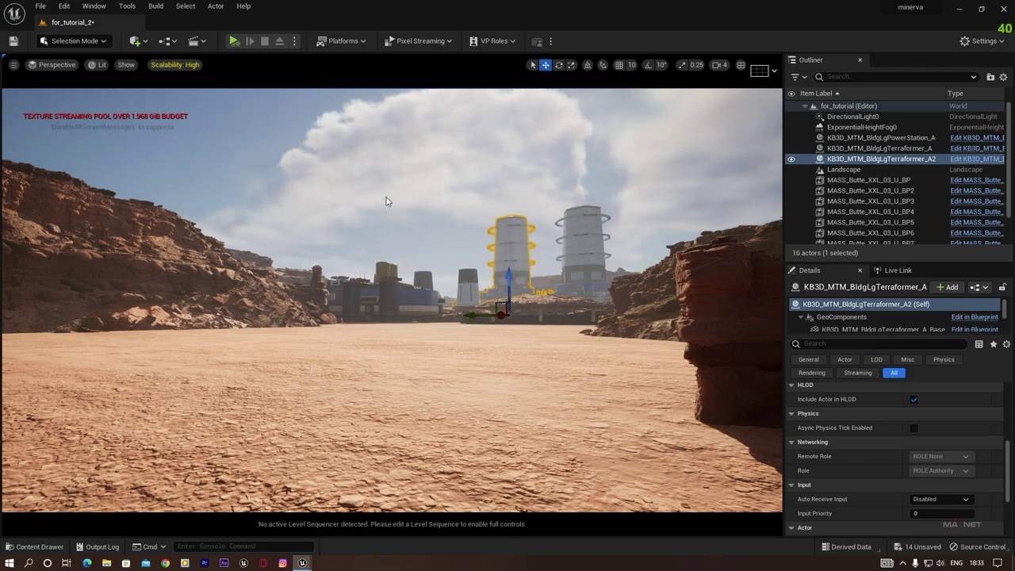
click(458, 260)
- Place the KB3D_MTM_BldgMdGreenHouse_A building on the valley floor and move it away from the camera, in front of the power station
mouse_move(462, 363)
right_down()
mouse_move(450, 354)
mouse_move(462, 352)
right_up()
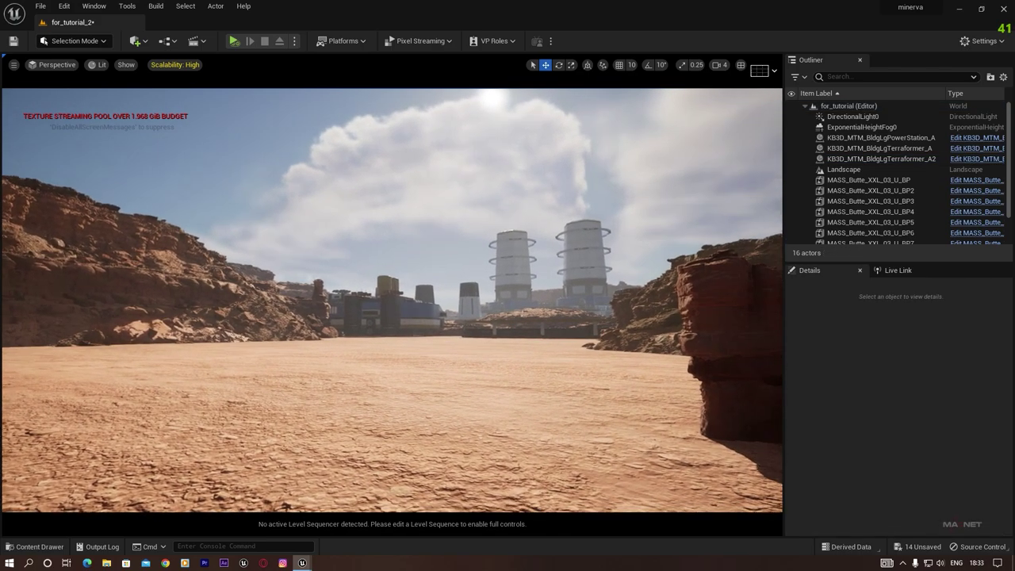
click(34, 546)
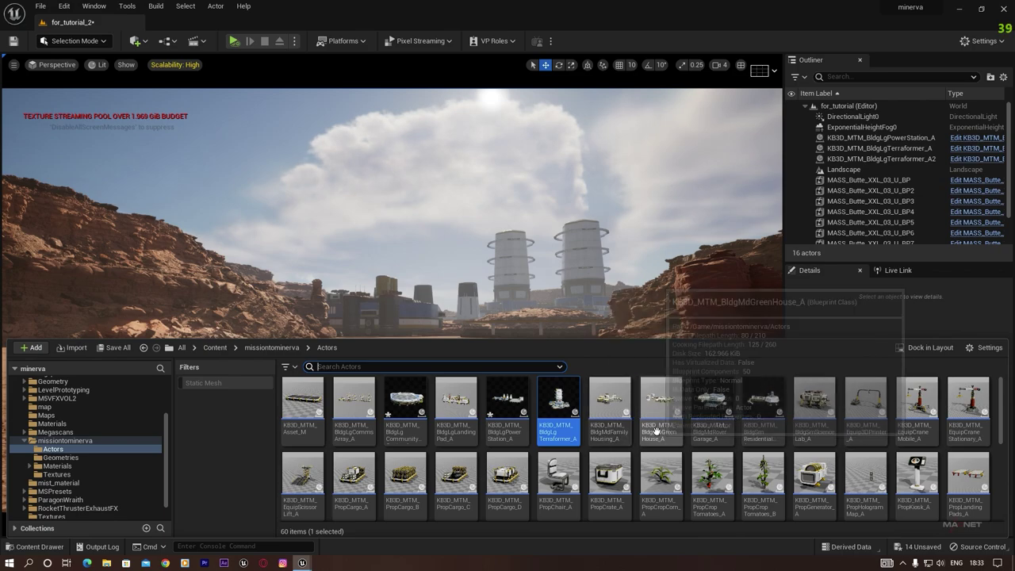
mouse_move(666, 429)
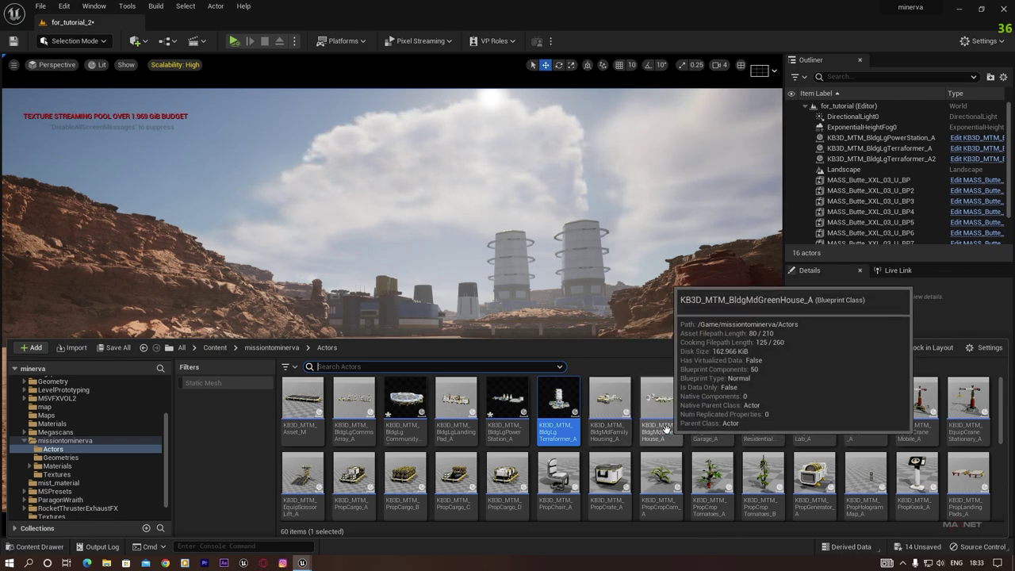
mouse_move(659, 400)
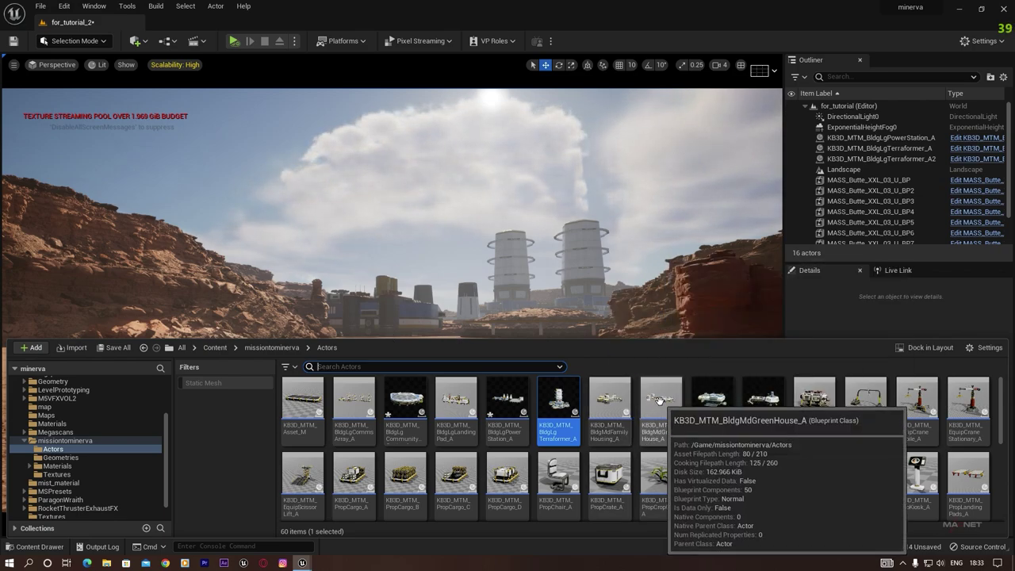
drag(665, 407, 436, 351)
key(f)
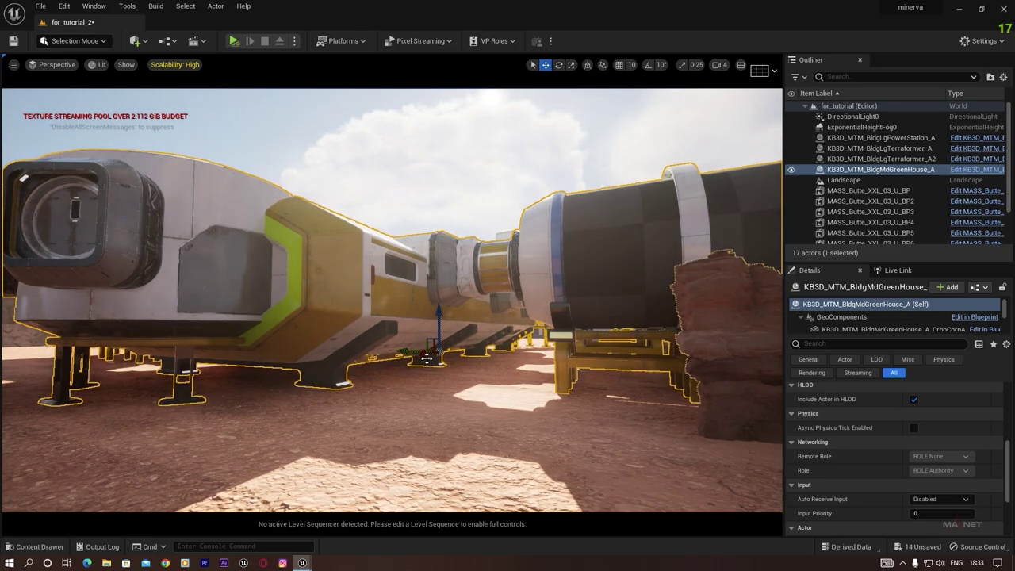
drag(423, 355, 409, 340)
- Shift the greenhouse slightly farther back on the valley floor, viewing it from closer up
scroll(479, 347, down, 5)
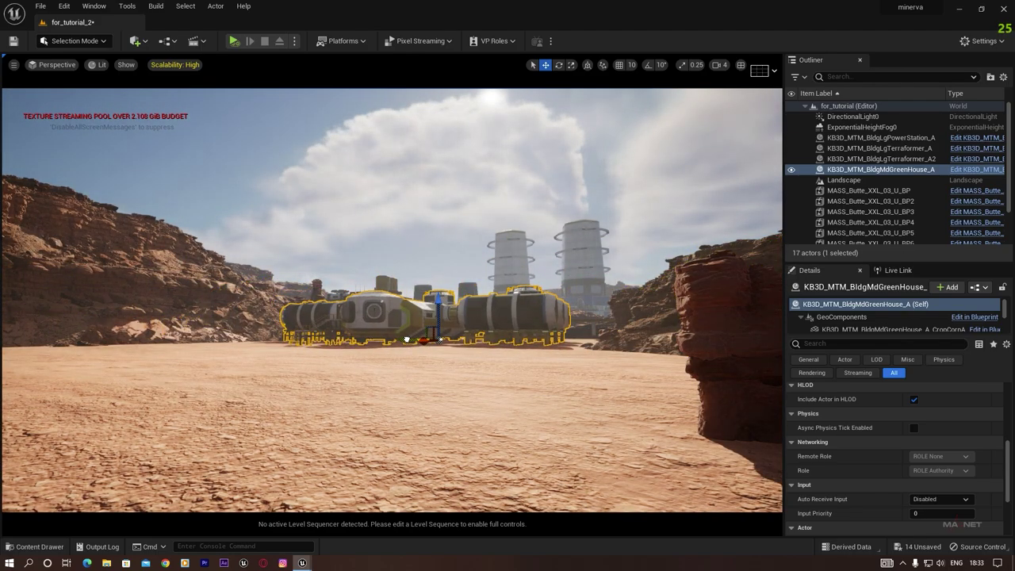
key(w)
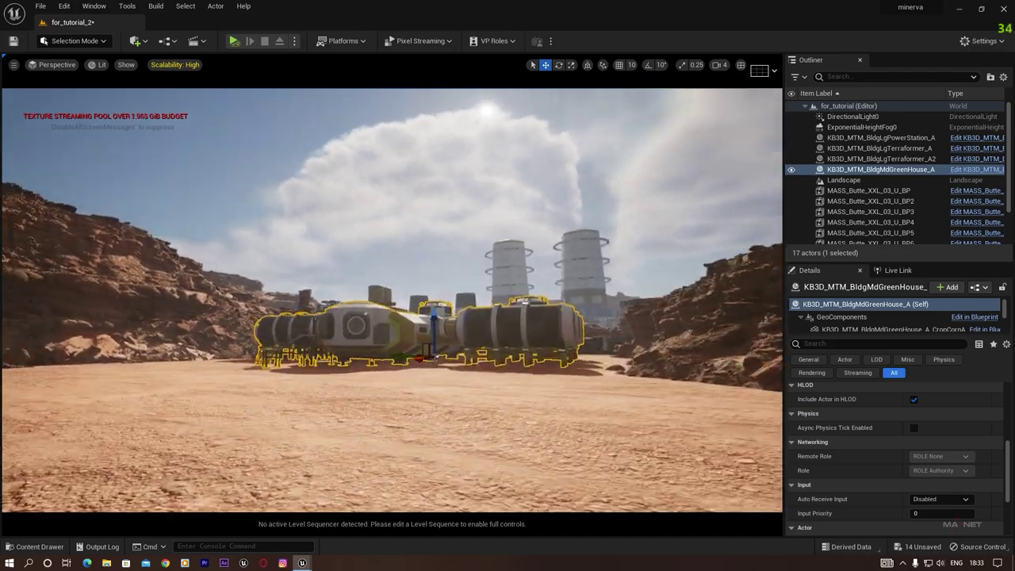
scroll(389, 358, up, 8)
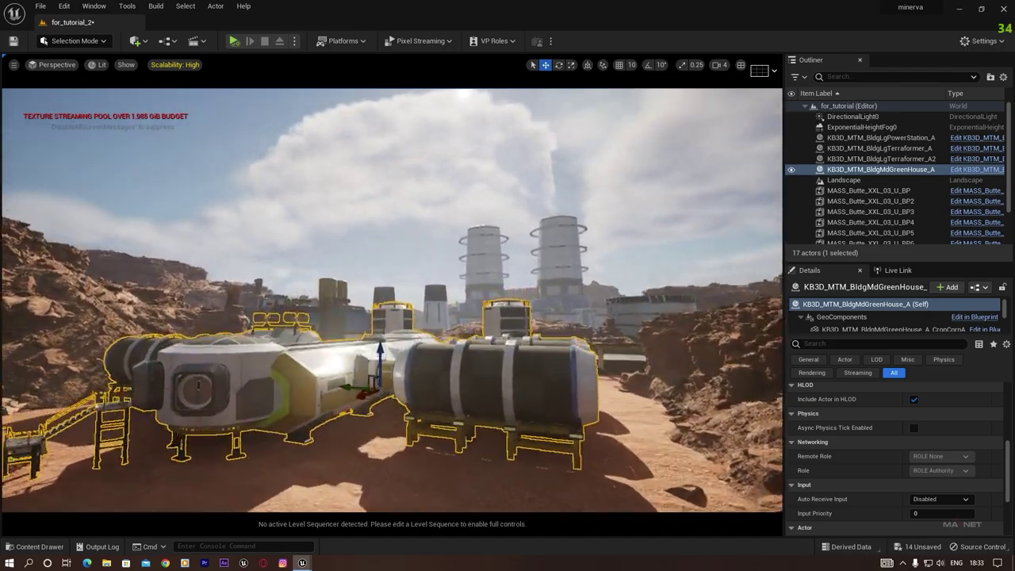
scroll(490, 343, up, 3)
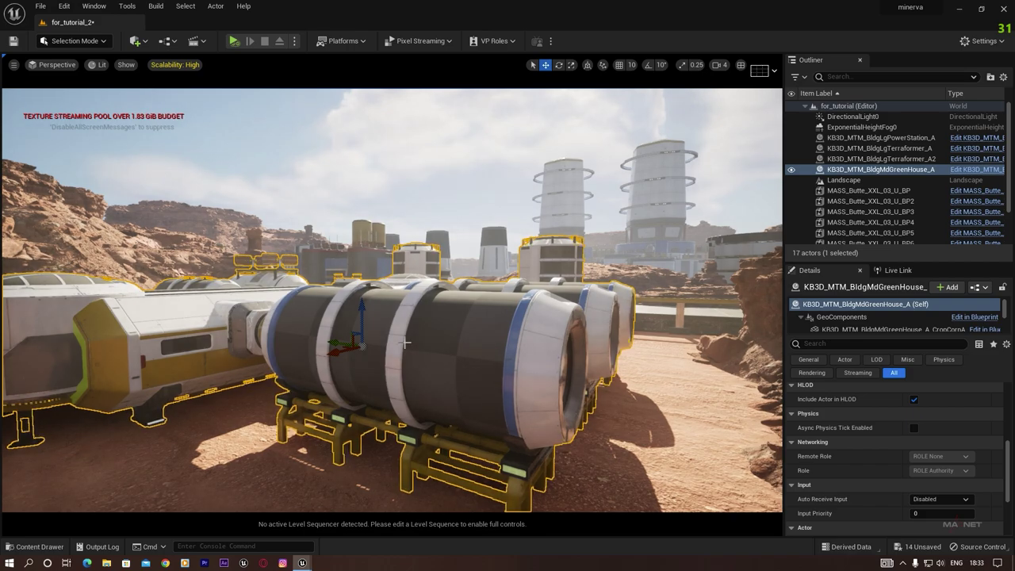
scroll(335, 351, down, 8)
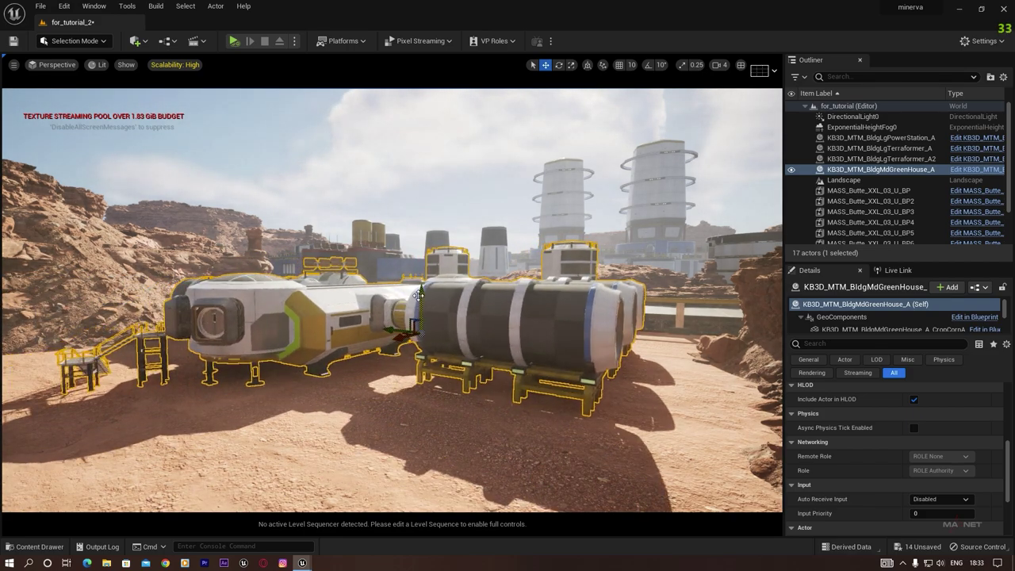
- Rotate the greenhouse about 97 degrees around its vertical axis and scale it down on the valley floor
drag(424, 291, 425, 295)
click(440, 170)
key(s)
right_drag(441, 170, 363, 322)
key(e)
click(412, 285)
key(e)
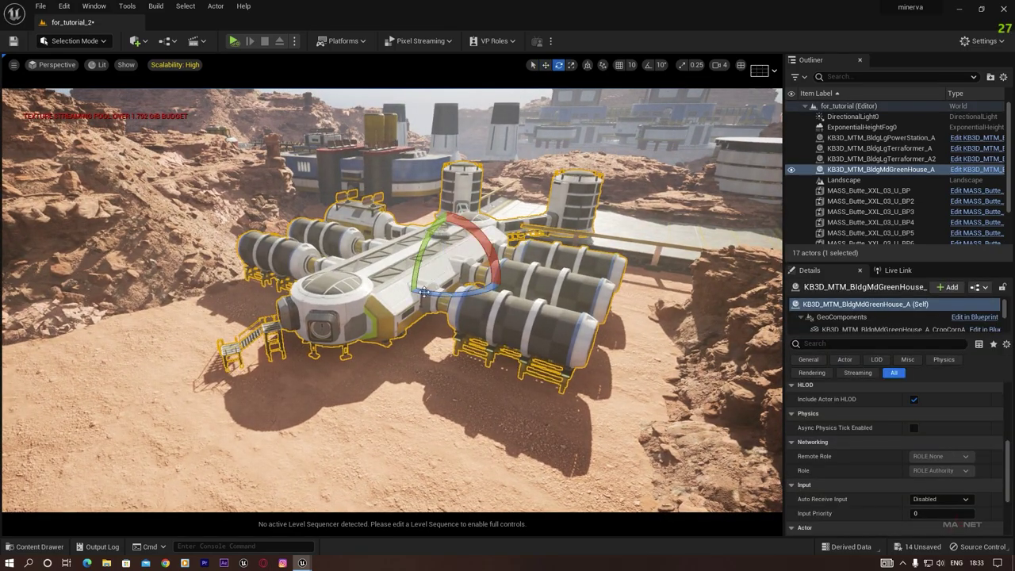
drag(427, 296, 510, 292)
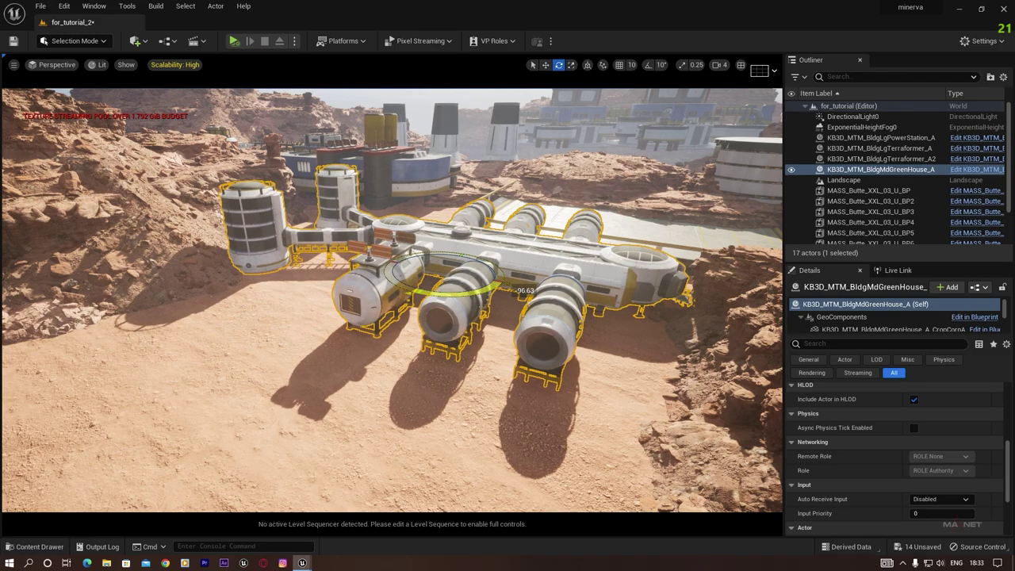
key(r)
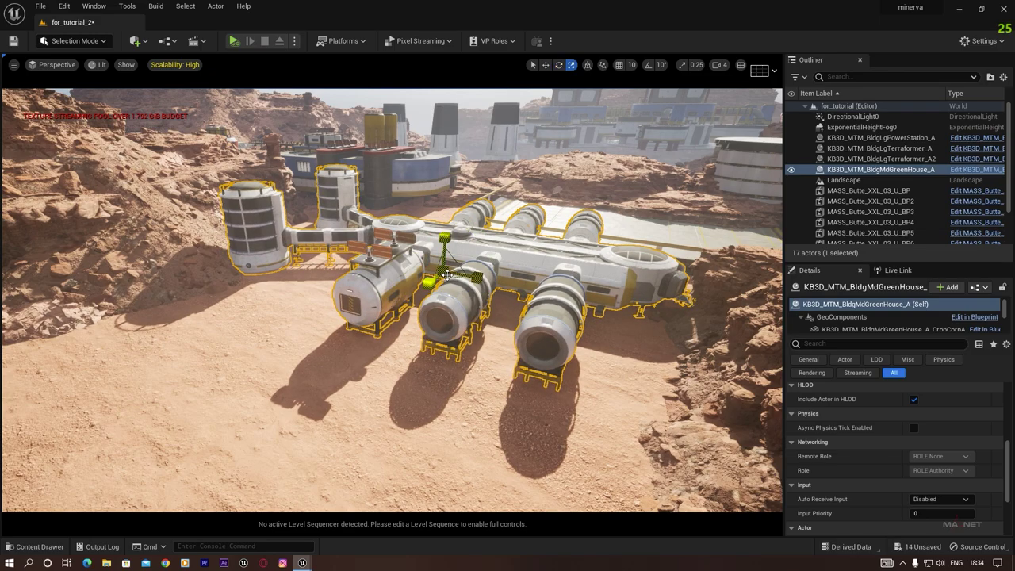
drag(448, 276, 364, 290)
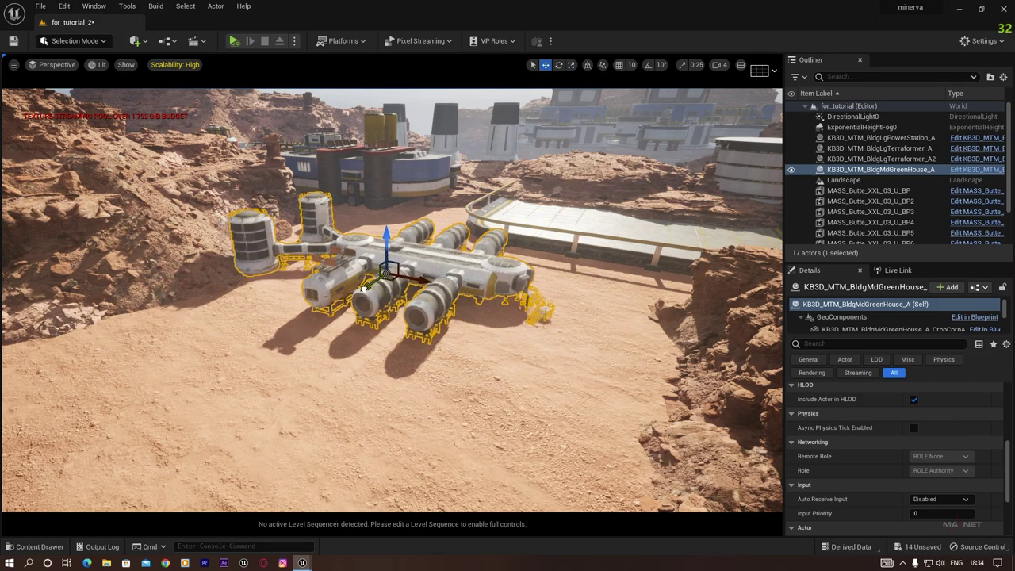
- Scale down the power station, rotate and raise it, and position its landing platform just behind the greenhouse
click(547, 234)
key(f)
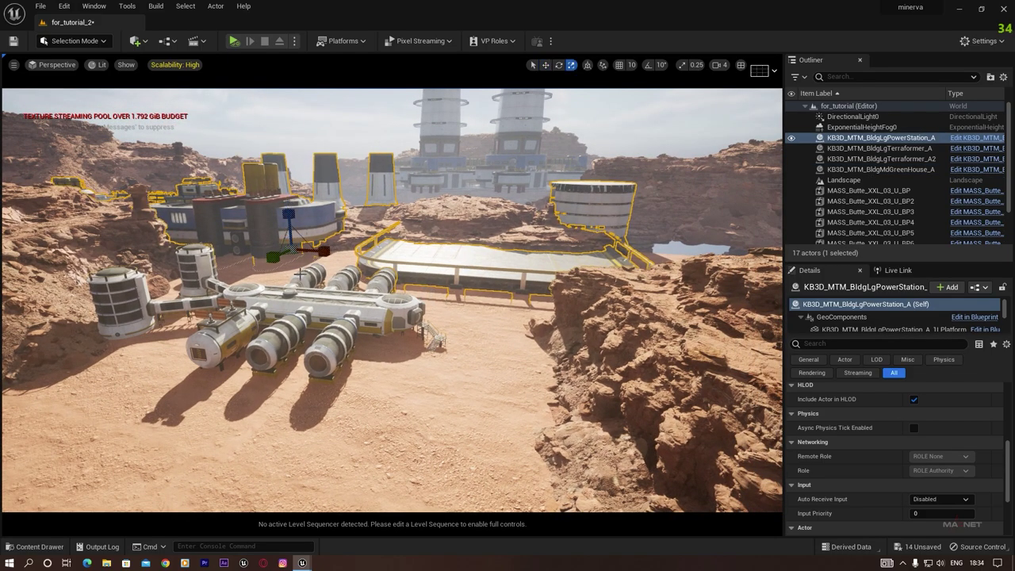
drag(291, 252, 249, 277)
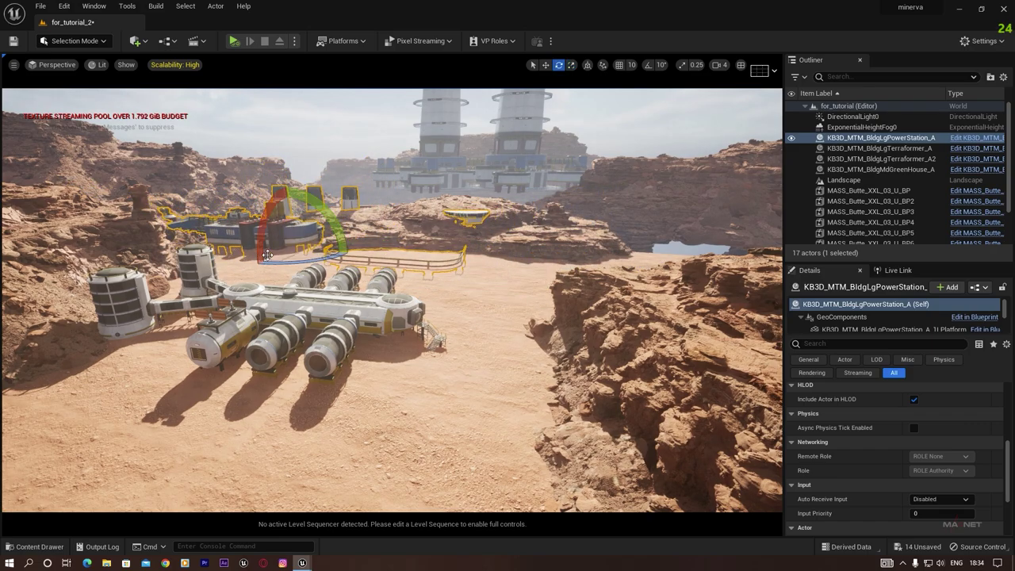
drag(286, 215, 286, 205)
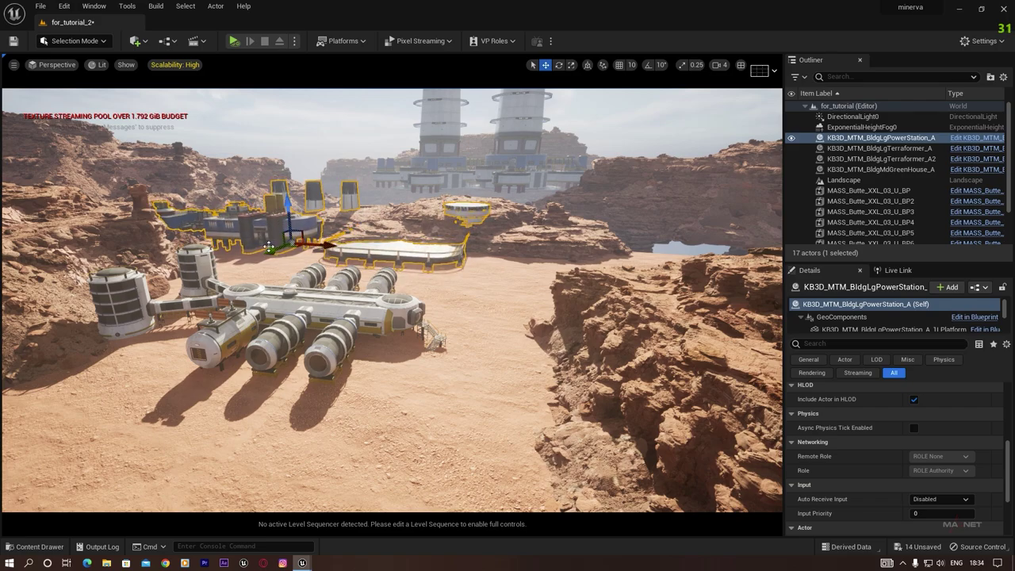
drag(270, 248, 235, 272)
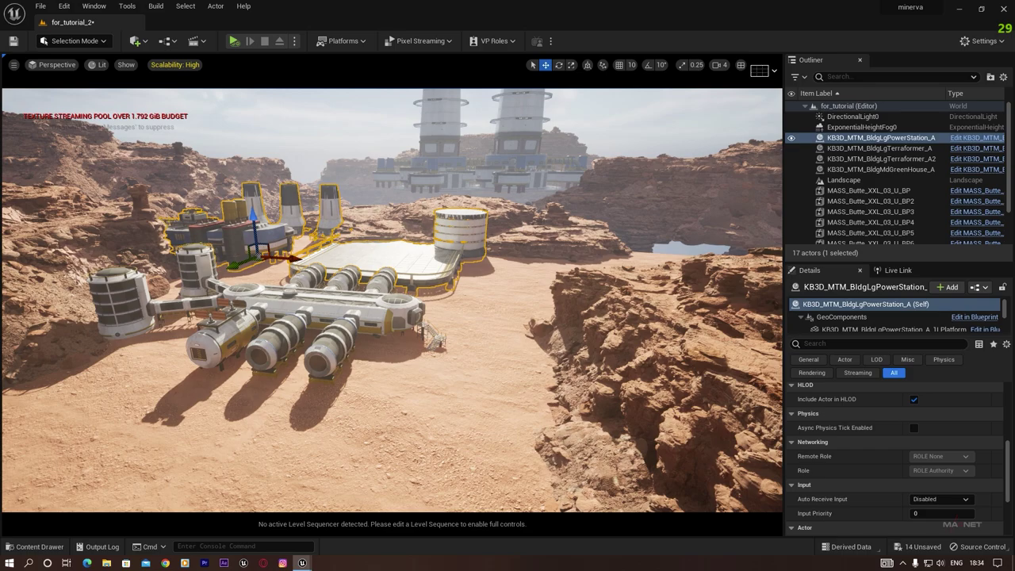
- Move the butte behind the landing platform farther back and lower both terraformer towers in the background
click(421, 212)
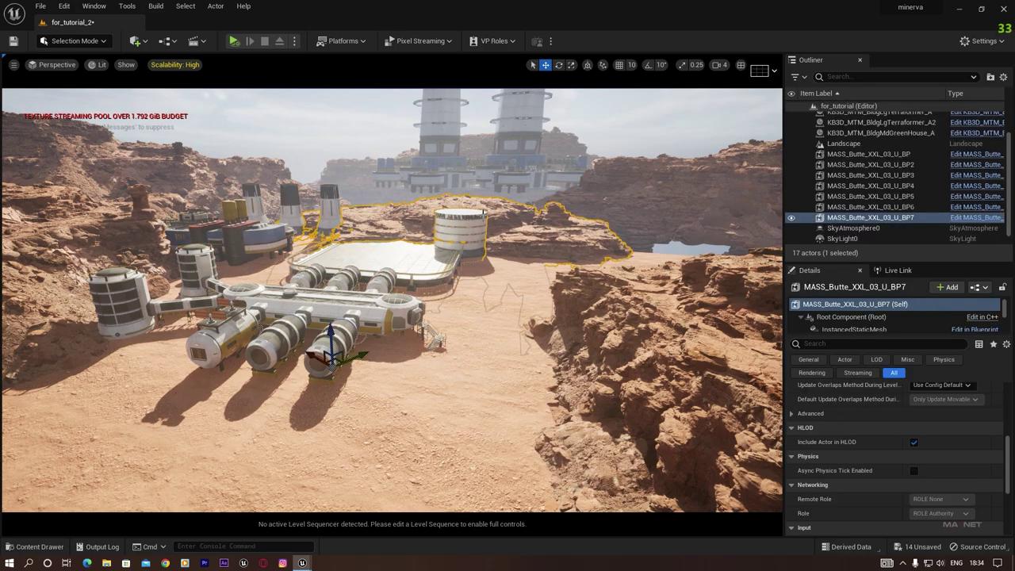
drag(366, 354, 373, 183)
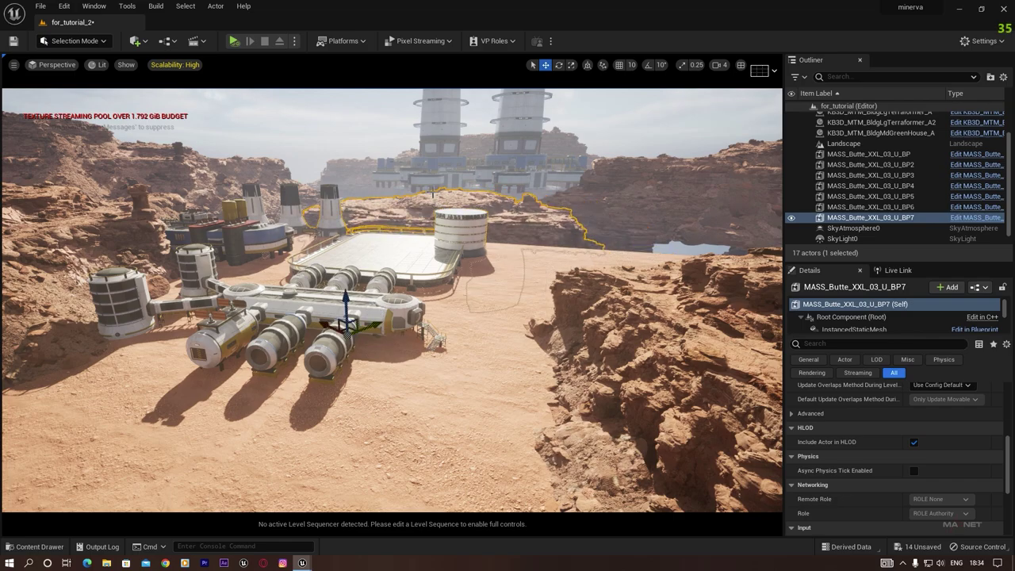
click(438, 158)
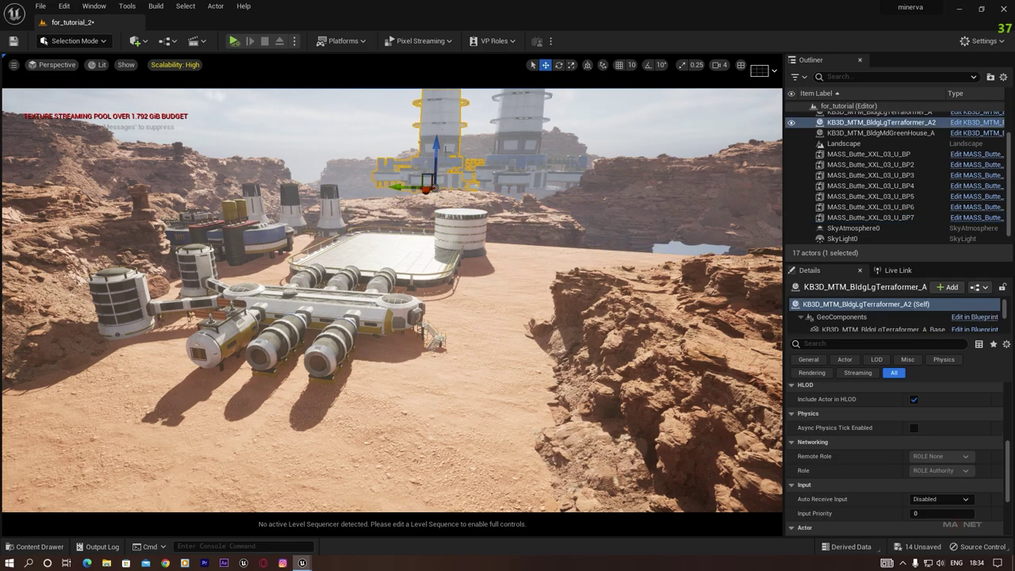
drag(437, 142, 437, 167)
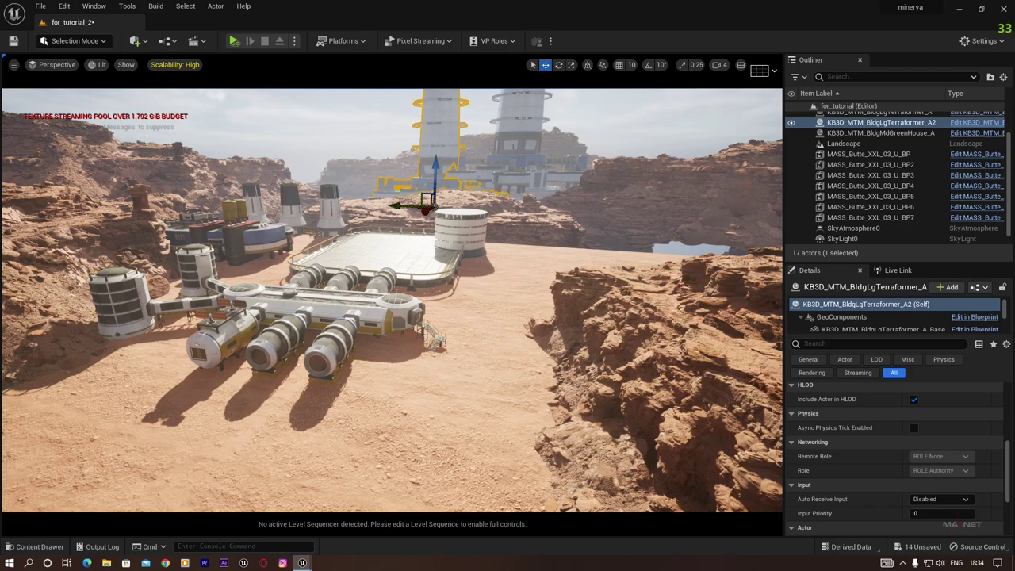
click(524, 135)
drag(515, 139, 517, 163)
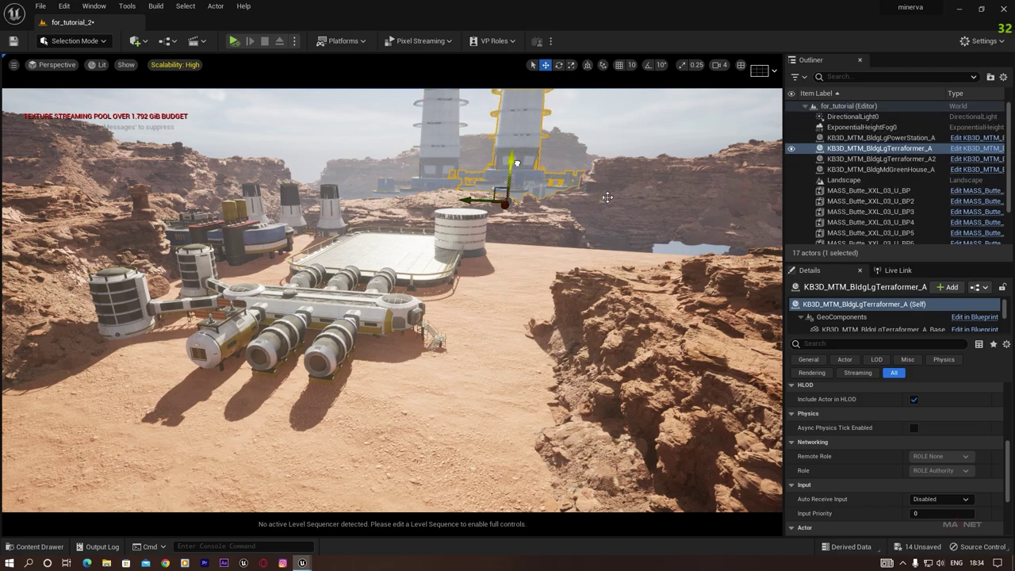
- Place the KB3D_MTM_BldgLgCommsArray_A building in the level, on the left side of the valley
right_drag(476, 262, 430, 238)
right_drag(516, 162, 517, 163)
click(34, 547)
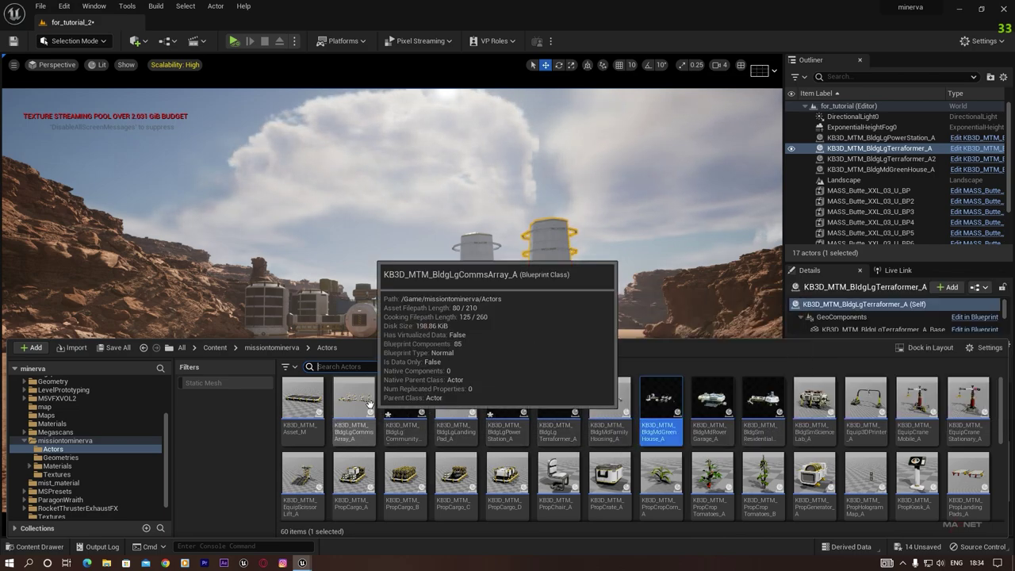
click(353, 400)
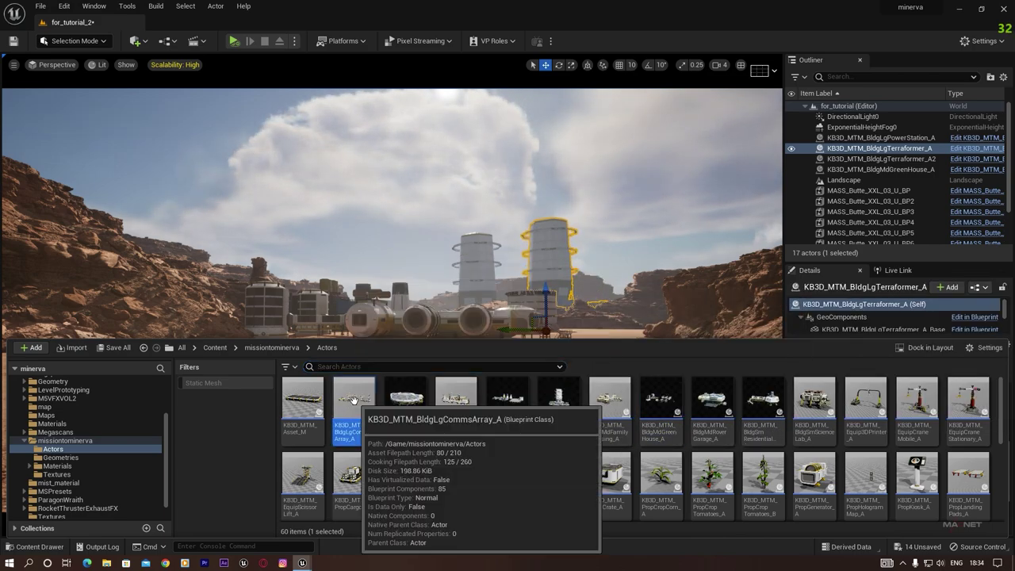
drag(354, 399, 77, 237)
drag(217, 220, 295, 368)
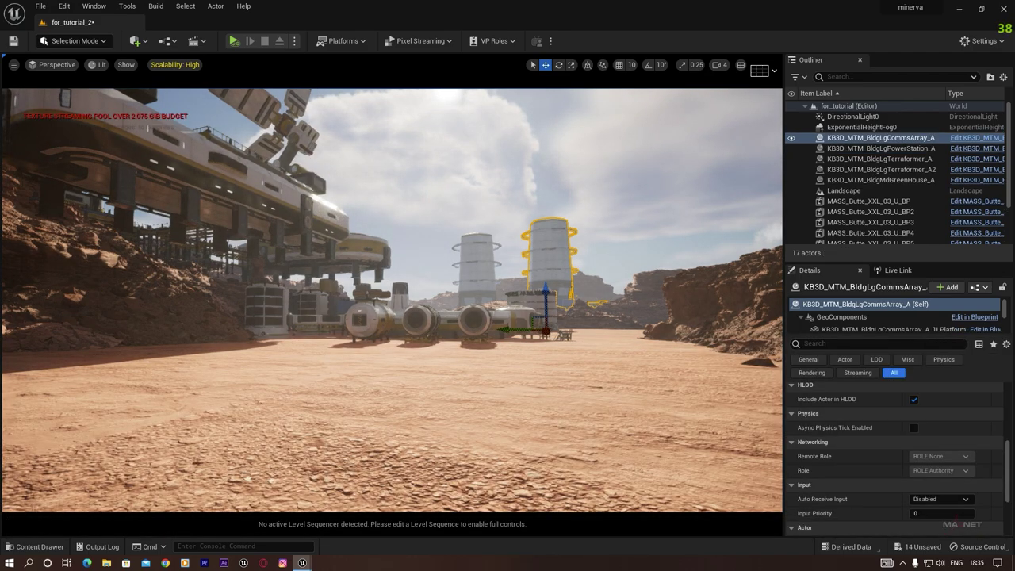
key(f)
right_drag(392, 299, 473, 319)
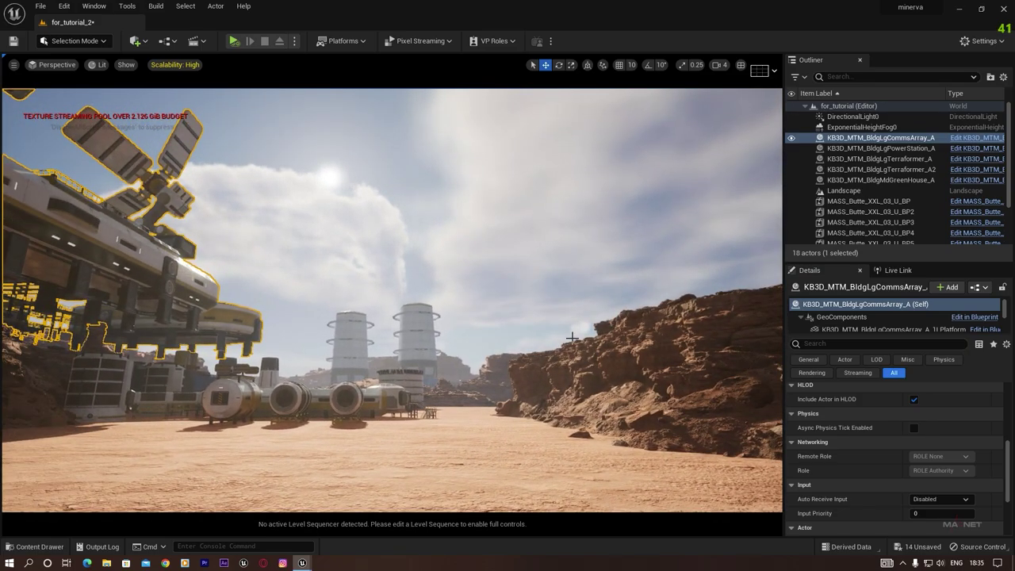
- Move the comms array across the valley onto the right-hand butte, scale it down and settle it on the ridge
right_drag(166, 351, 96, 340)
right_drag(168, 350, 167, 350)
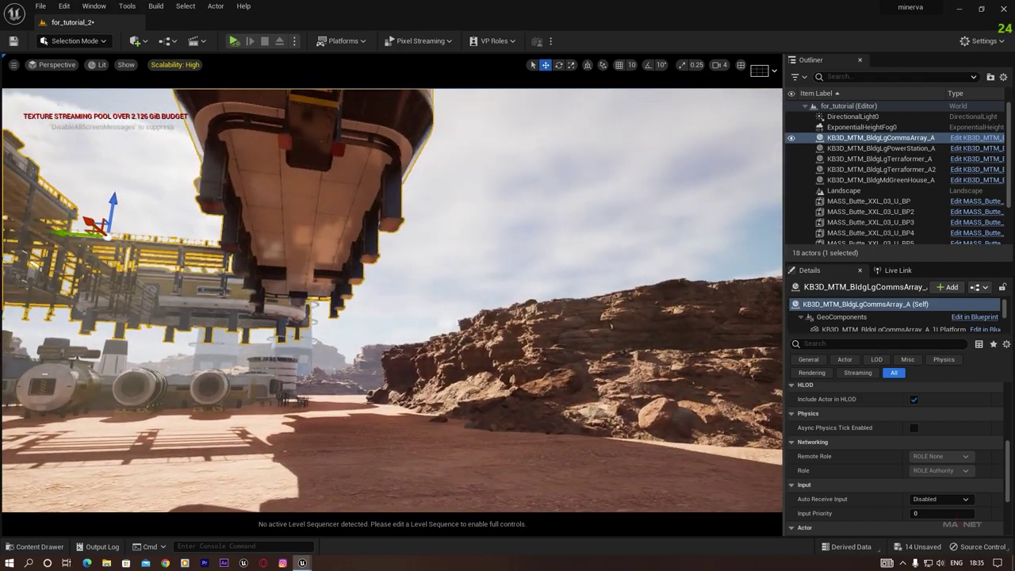
drag(68, 235, 254, 242)
right_drag(253, 242, 253, 242)
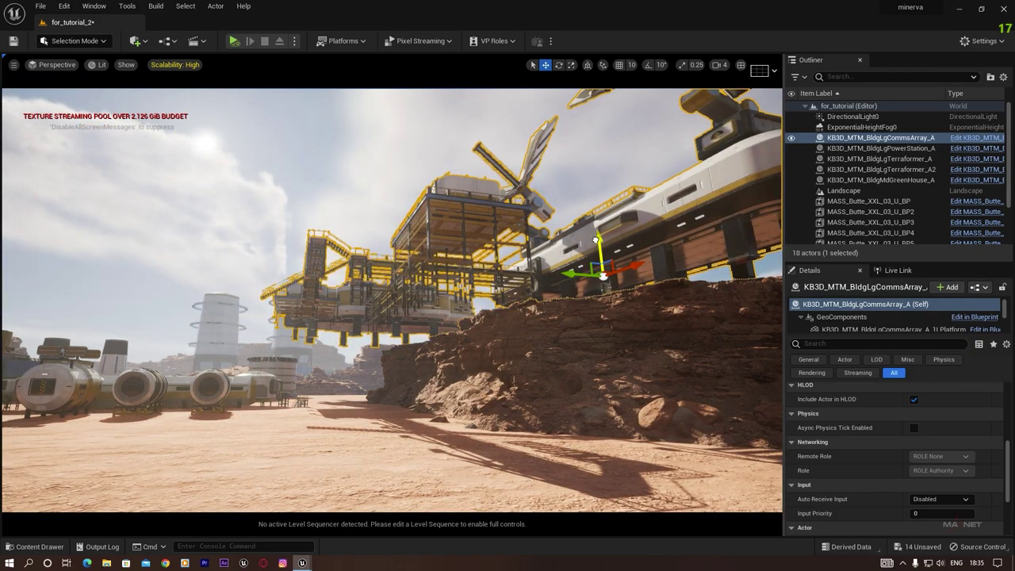
key(r)
drag(601, 289, 688, 266)
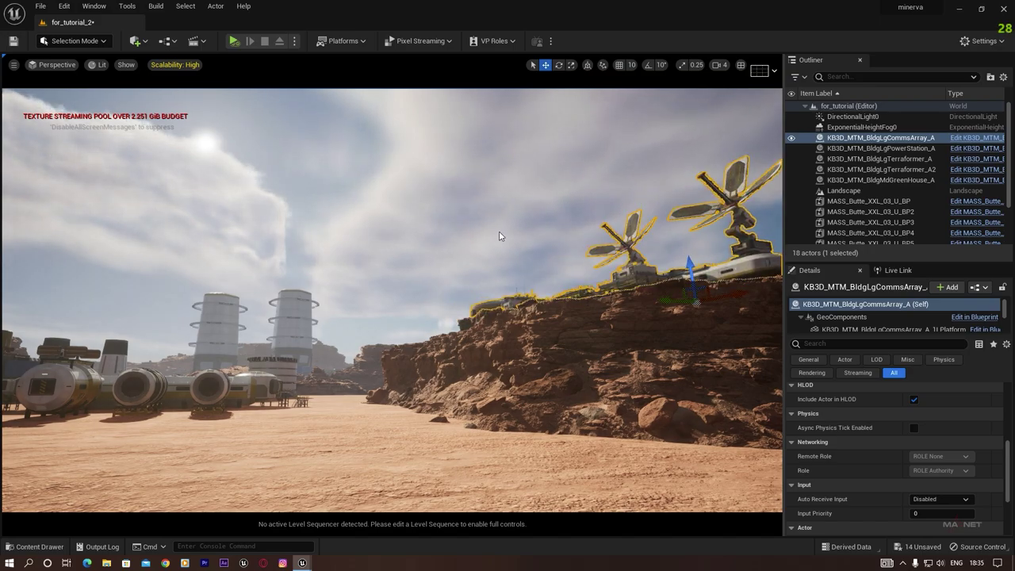
key(Escape)
- Duplicate the butte under the comms array and position the copy beneath the overhanging end of the building
right_drag(393, 299, 603, 298)
right_drag(474, 292, 485, 269)
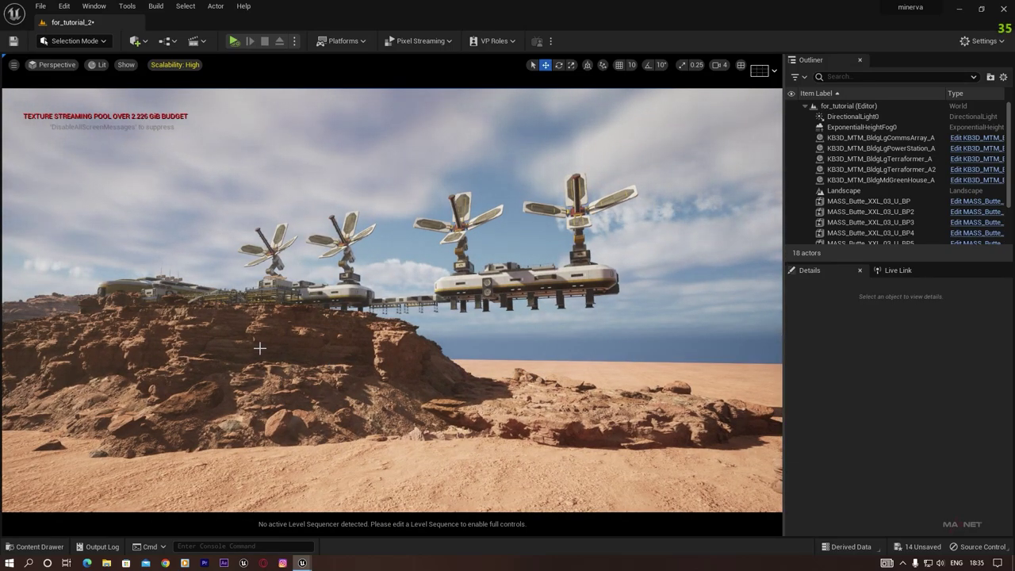
click(291, 397)
right_drag(279, 421, 306, 461)
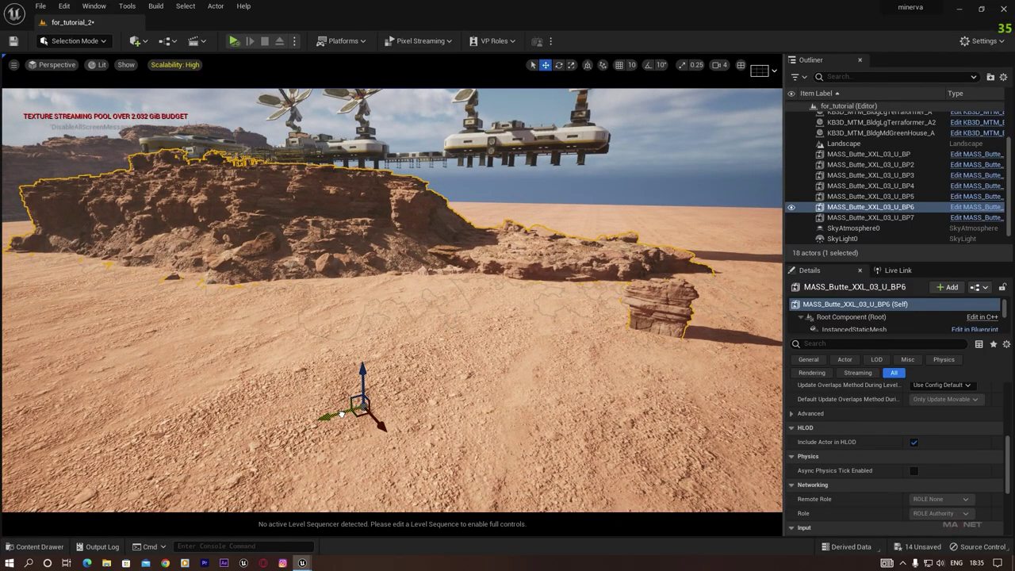
alt+drag(340, 413, 652, 434)
drag(569, 464, 617, 450)
click(429, 125)
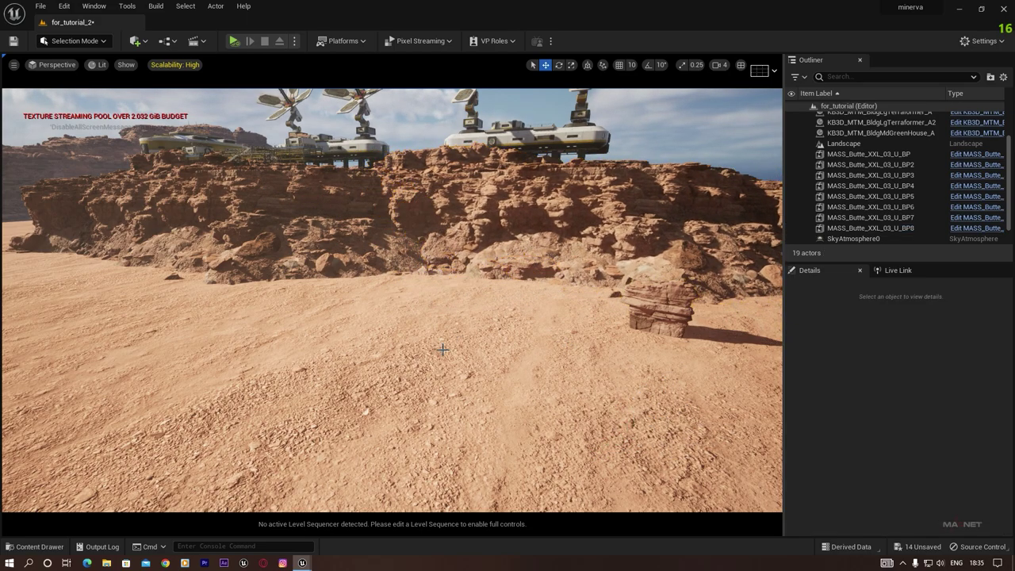
- Duplicate the comms array on the right-hand ridge and move the copy across to the left side of the valley
right_drag(443, 349, 329, 345)
right_drag(357, 132, 321, 133)
right_drag(187, 322, 223, 317)
right_drag(391, 357, 432, 358)
click(731, 214)
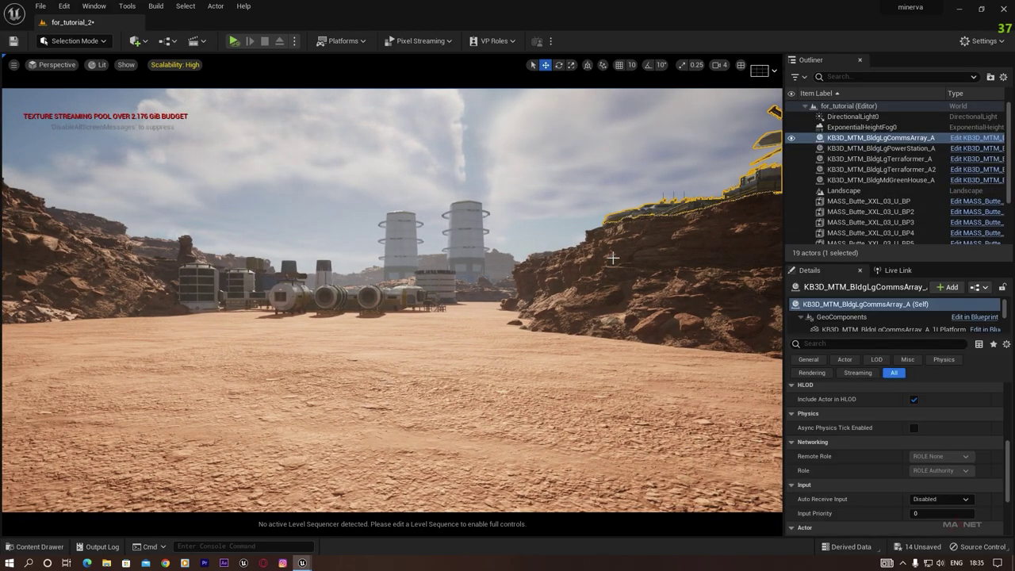
key(f)
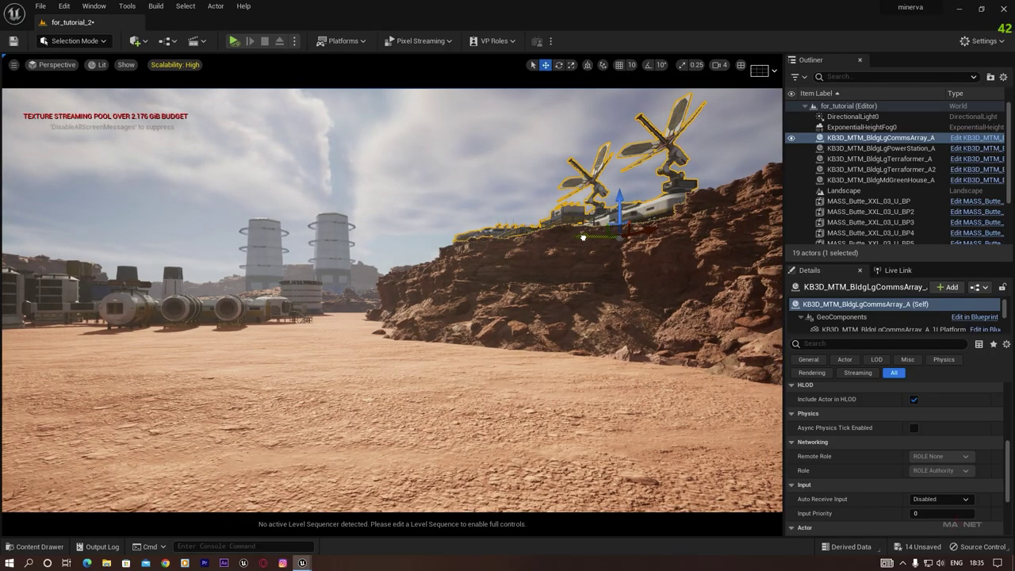
alt+drag(583, 236, 181, 226)
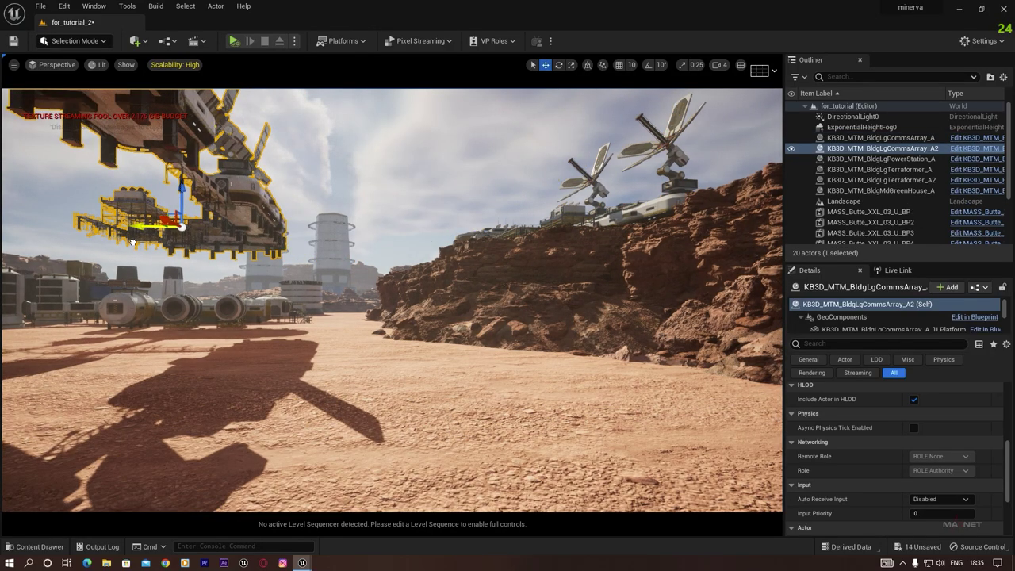
- Rotate the comms array copy and position it on the left-hand butte, farther back near the greenhouse
key(f)
key(e)
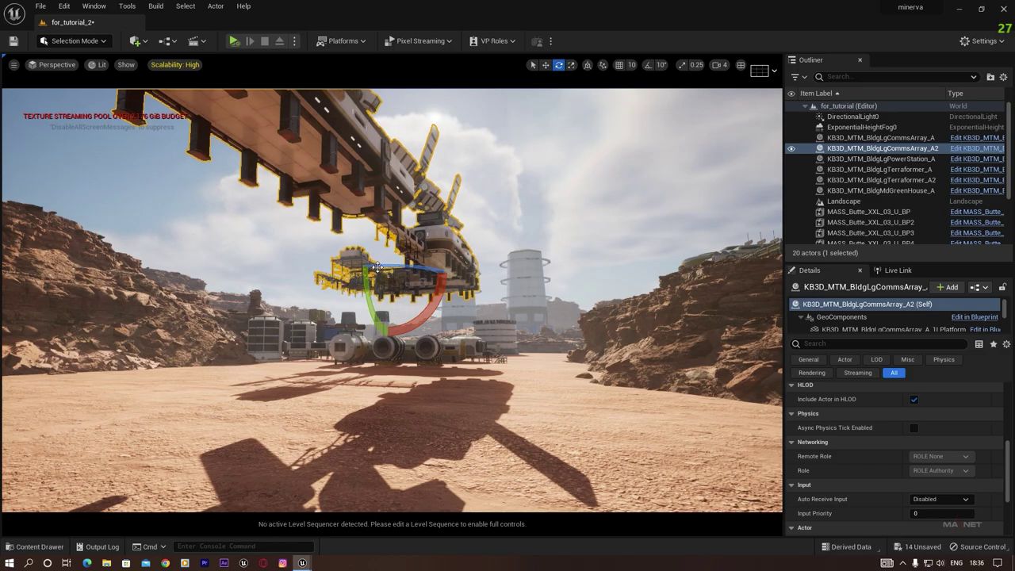
drag(468, 268, 328, 274)
key(w)
drag(409, 268, 116, 290)
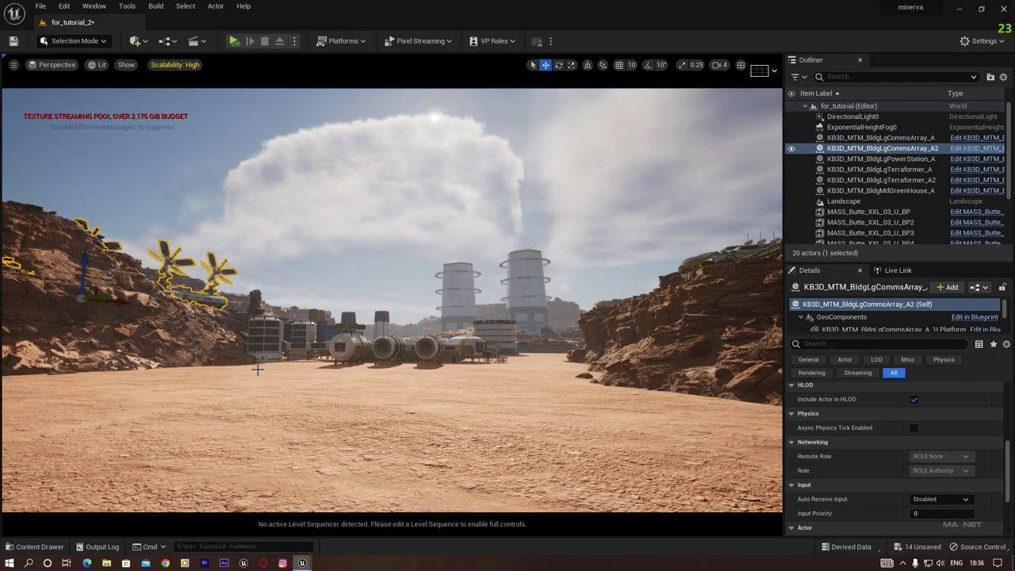
right_drag(168, 272, 106, 260)
drag(201, 319, 266, 321)
key(Escape)
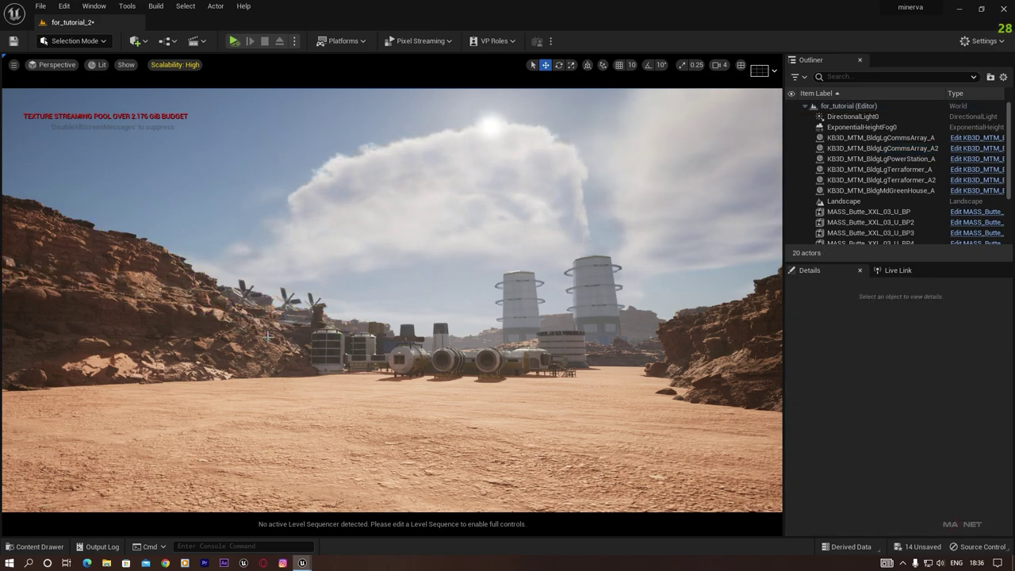
- Duplicate the left comms array, move the copy into the distance behind the greenhouse, turn it and raise it
click(288, 320)
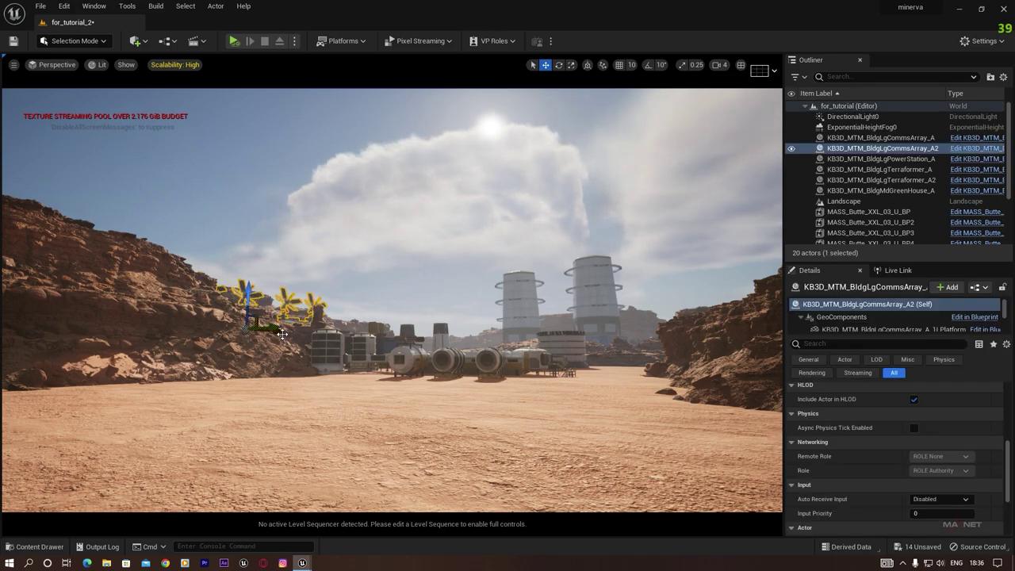
alt+drag(279, 333, 422, 350)
key(e)
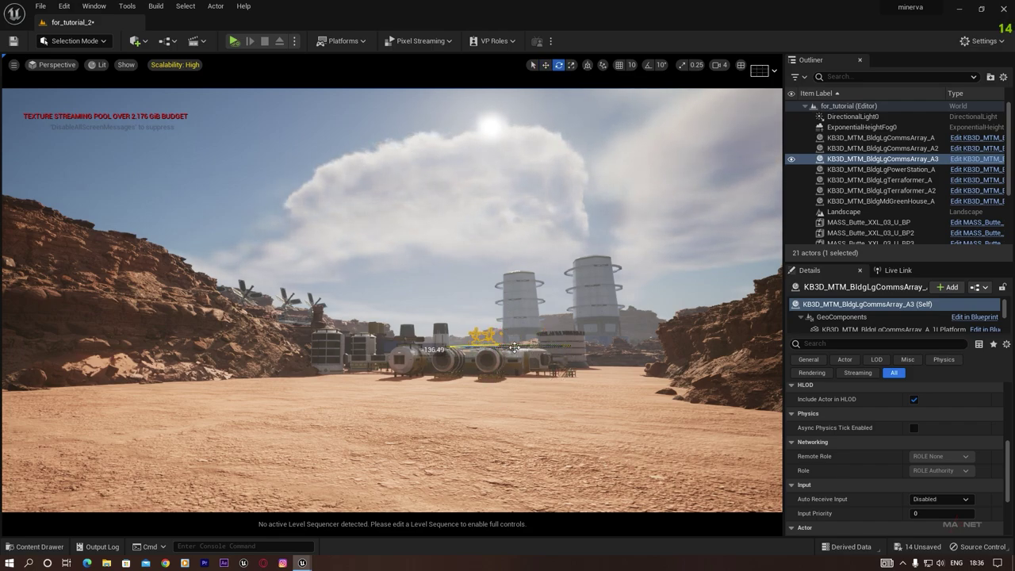
drag(514, 347, 505, 345)
key(w)
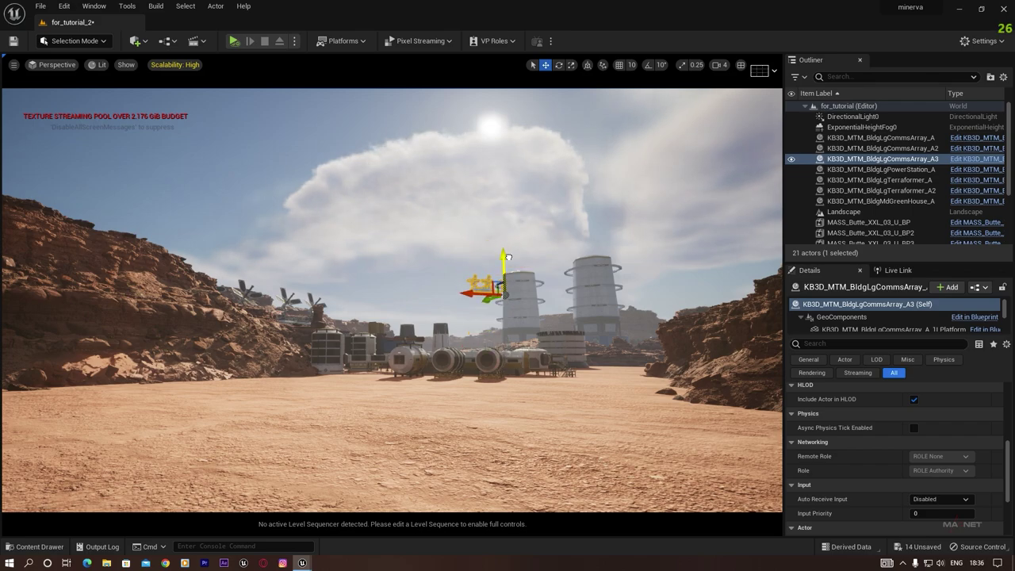
- Rotate the distant comms array copy further and settle it between the two terraformer towers in the background
key(e)
drag(498, 287, 541, 317)
key(w)
drag(571, 271, 574, 283)
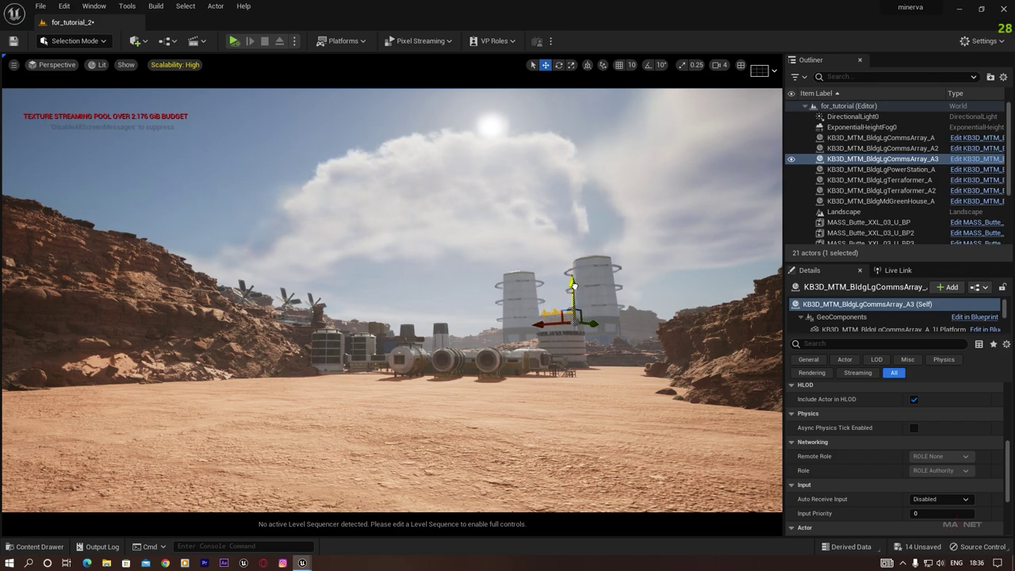
key(Escape)
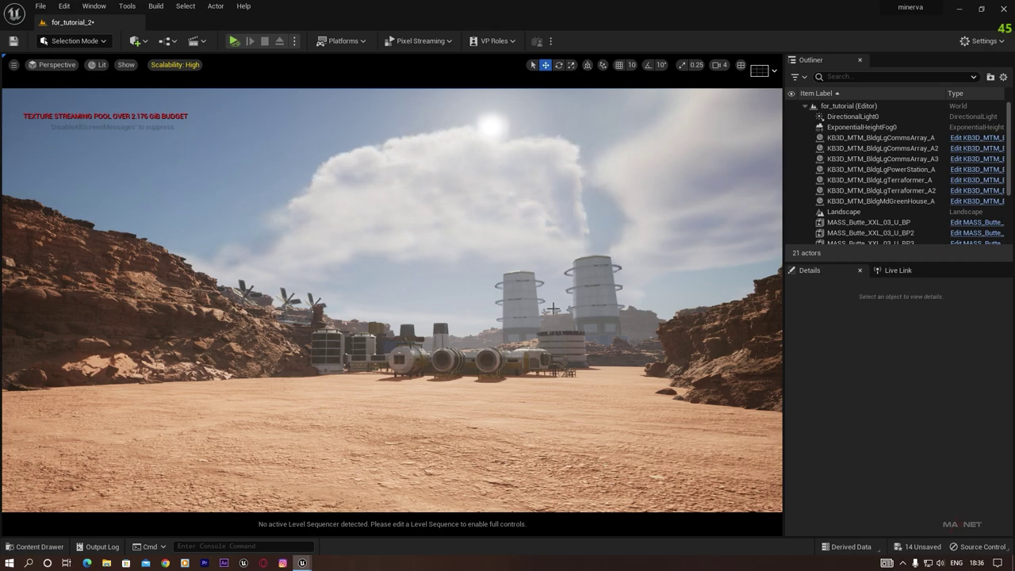
right_drag(379, 410, 415, 423)
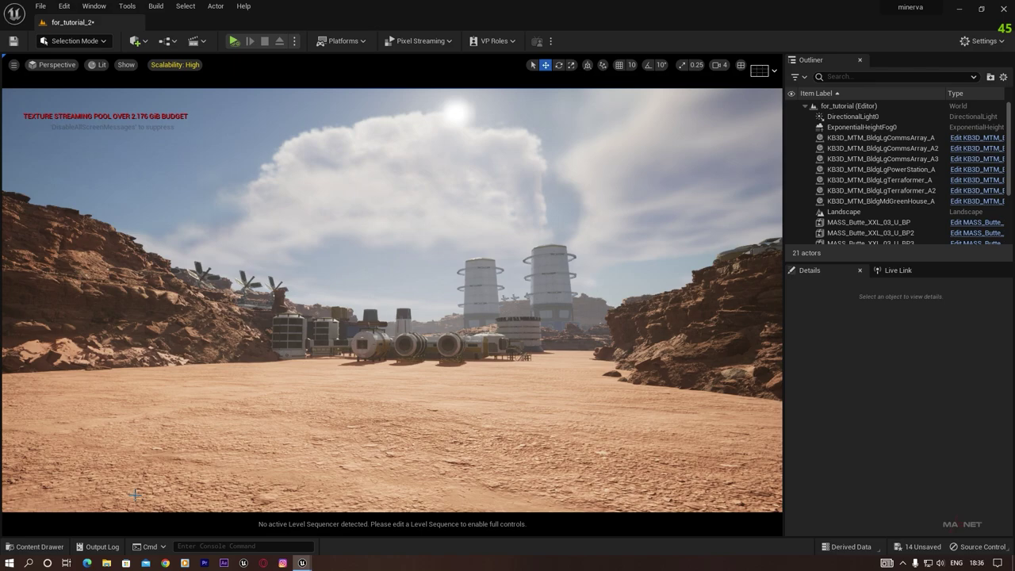
- Place the KB3D_MTM_BldgLgLandingPad_A building on the left side of the valley and move it back behind the left butte
click(40, 547)
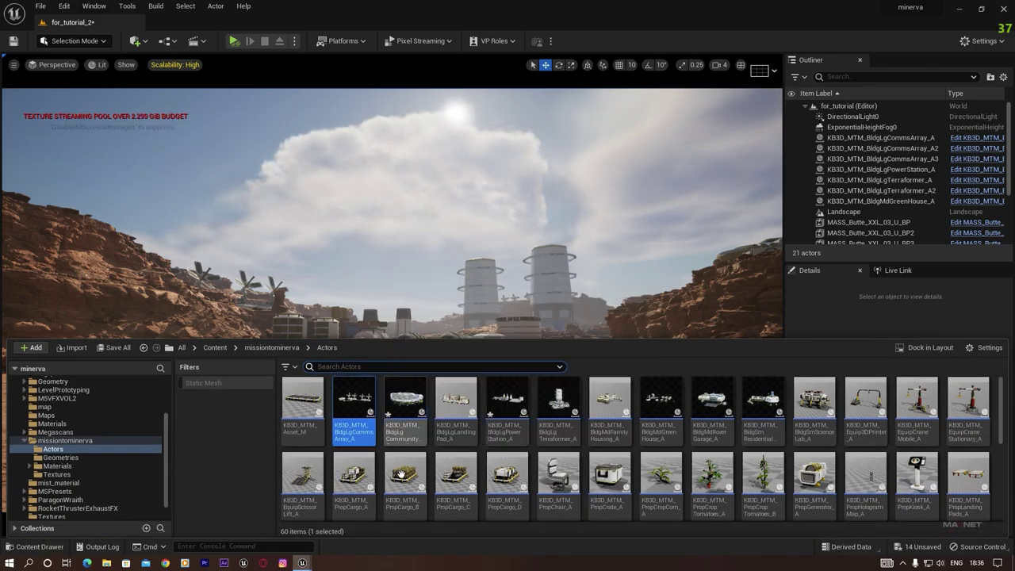
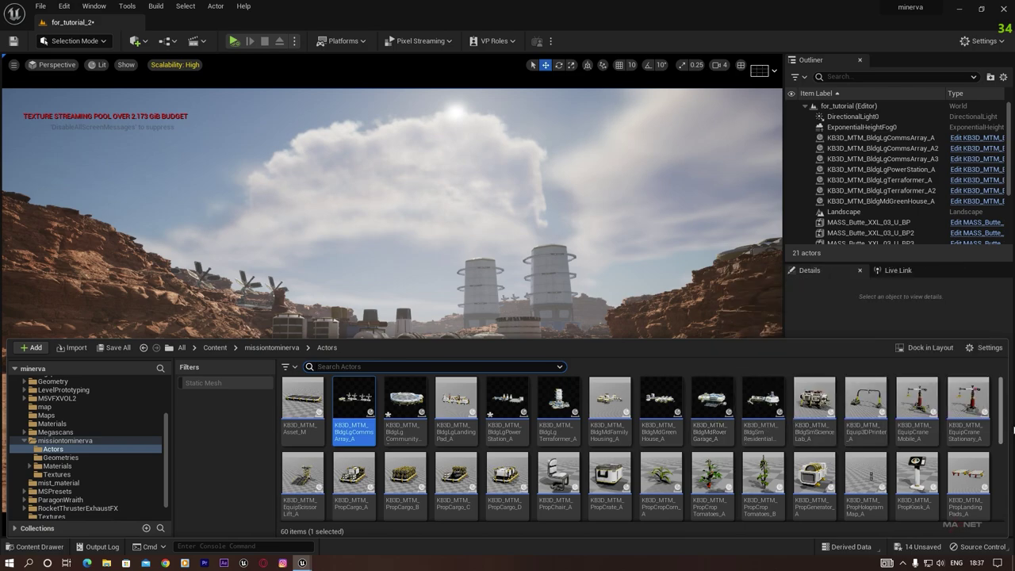
drag(1000, 413, 1004, 445)
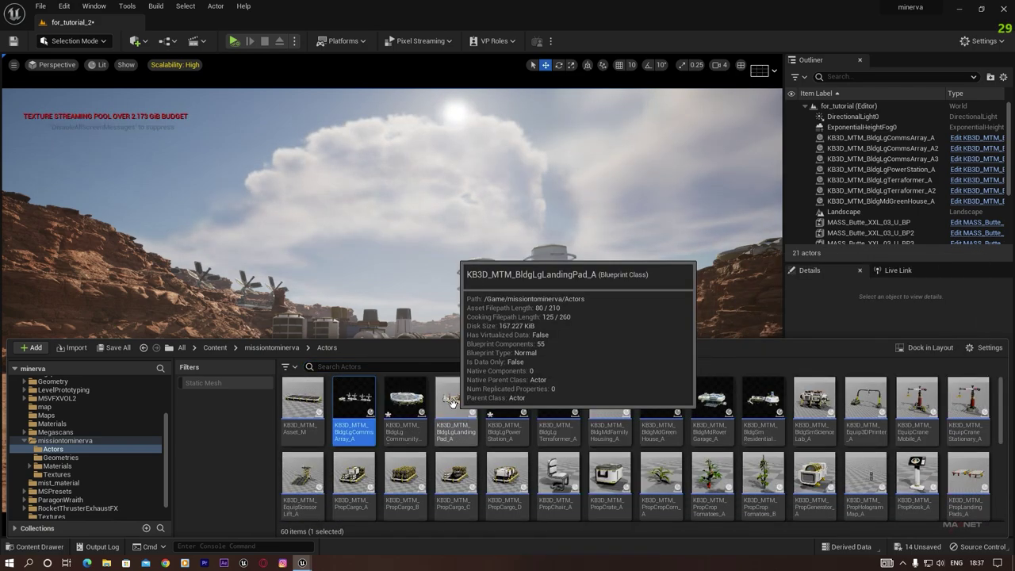
drag(452, 403, 105, 281)
key(w)
right_drag(339, 380, 294, 371)
scroll(294, 357, down, 6)
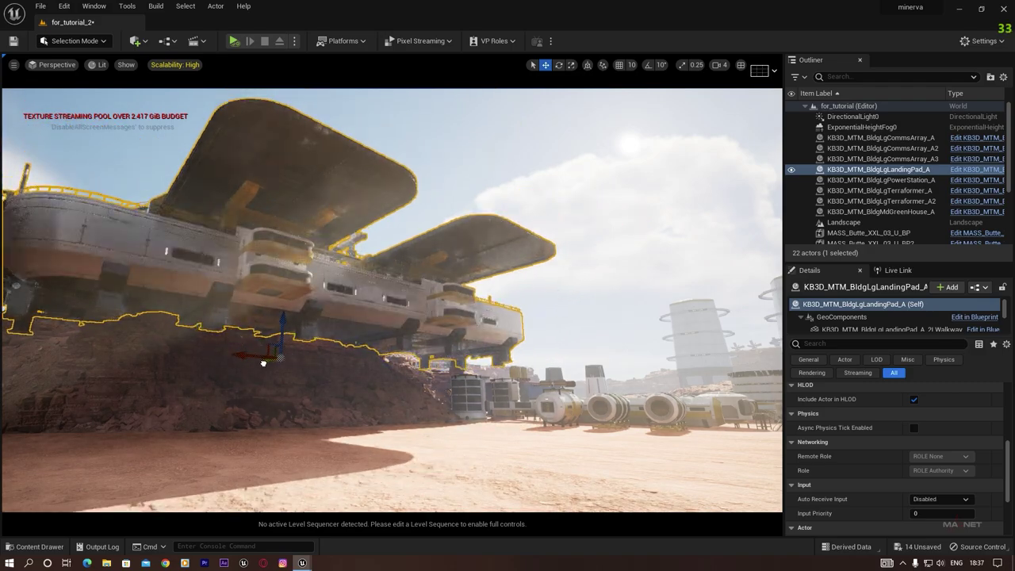
drag(221, 372, 295, 369)
key(e)
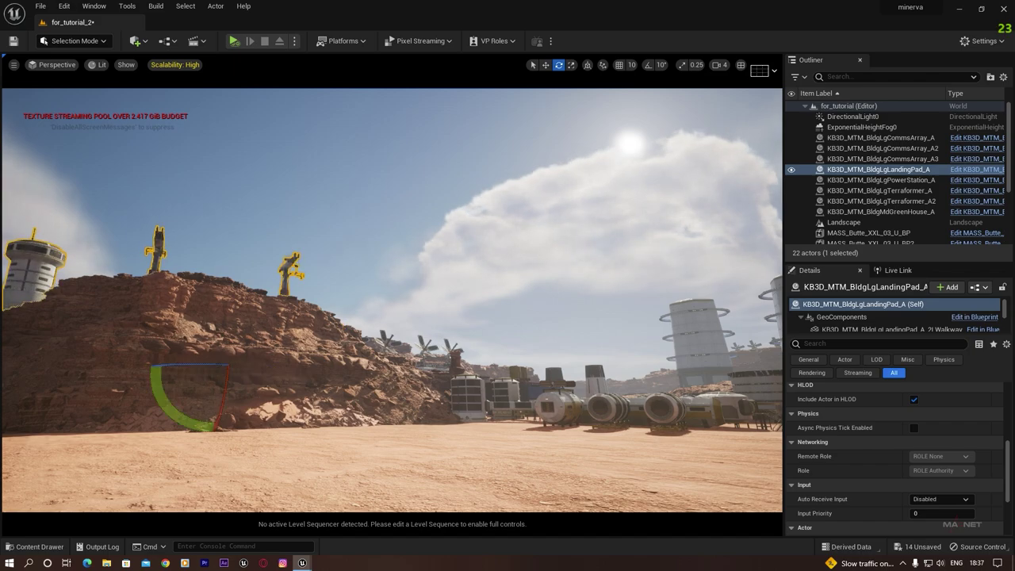
- Shift the landing pad behind the left butte so its control tower and cranes rise higher above the rock
key(Escape)
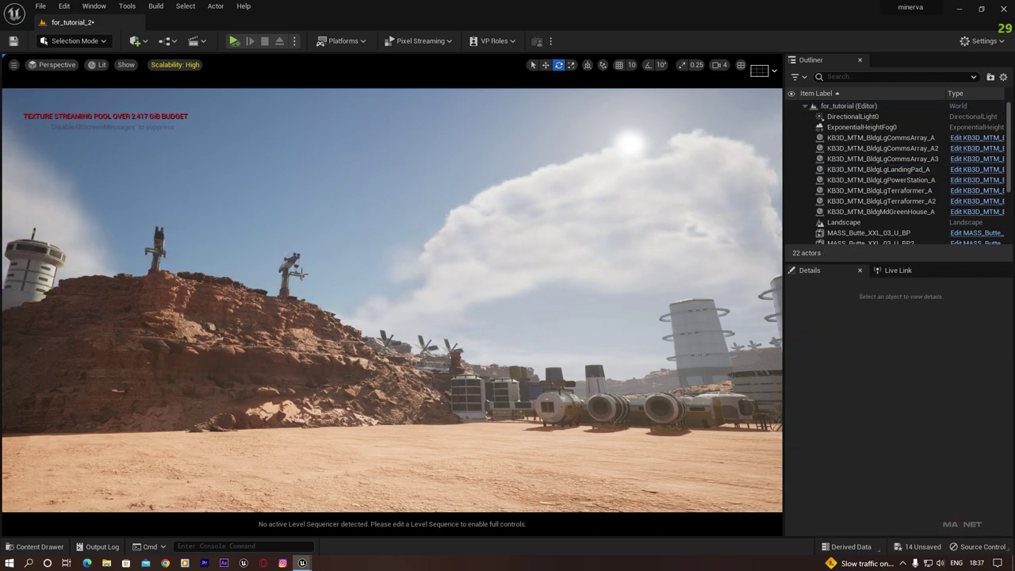
click(262, 387)
key(w)
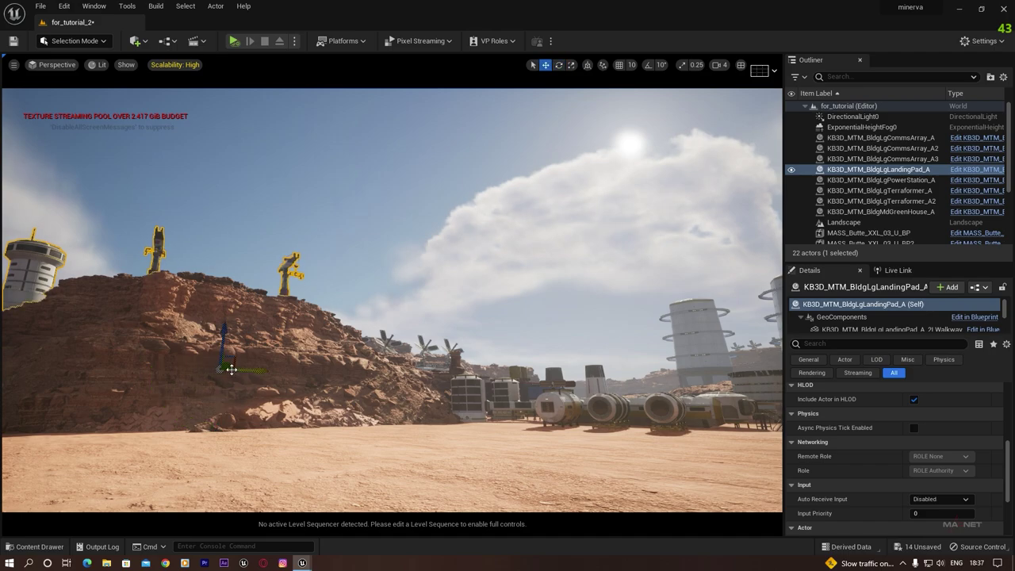
drag(228, 367, 235, 254)
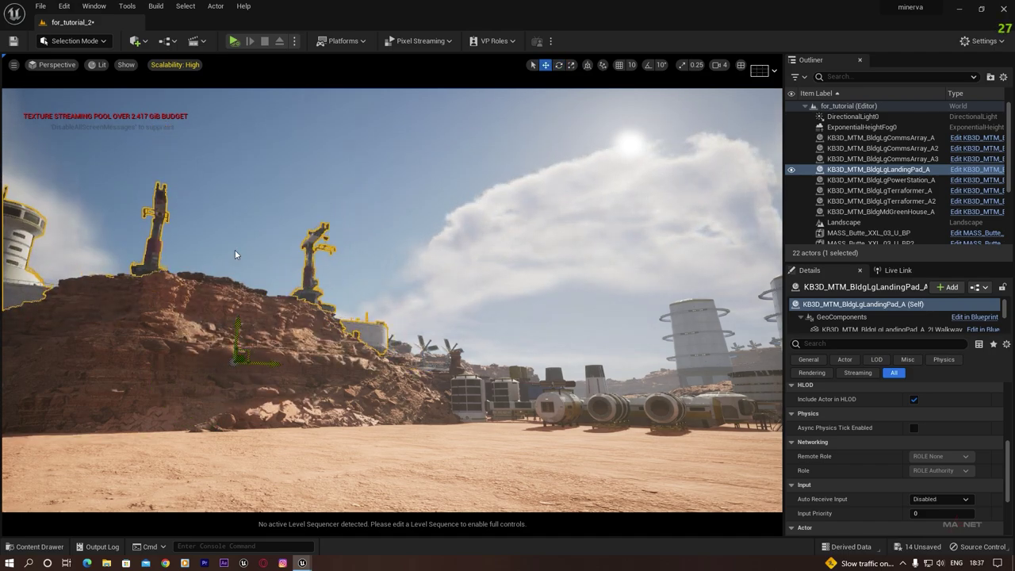
key(Escape)
right_drag(278, 250, 238, 244)
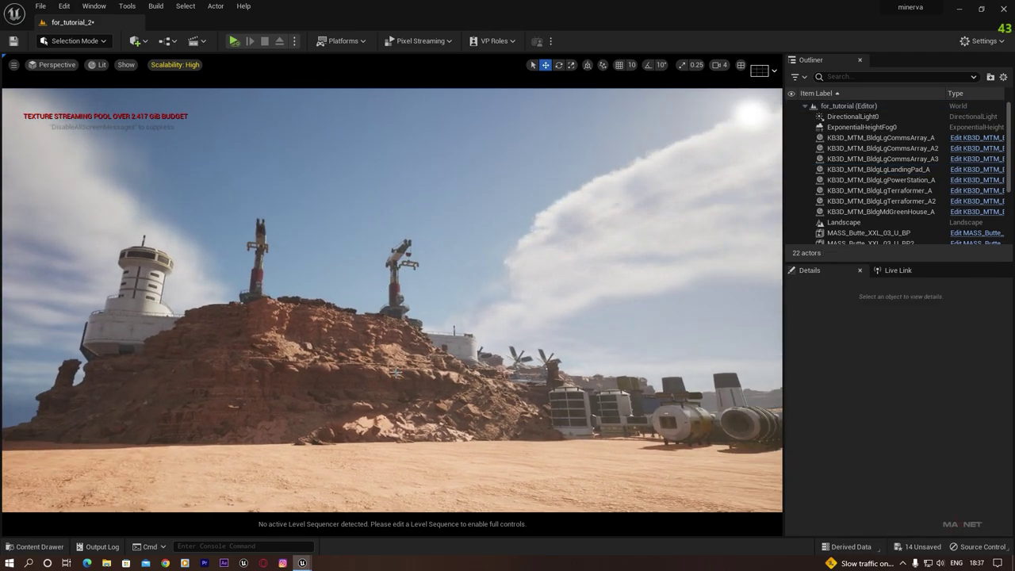
right_drag(397, 373, 449, 376)
key(s)
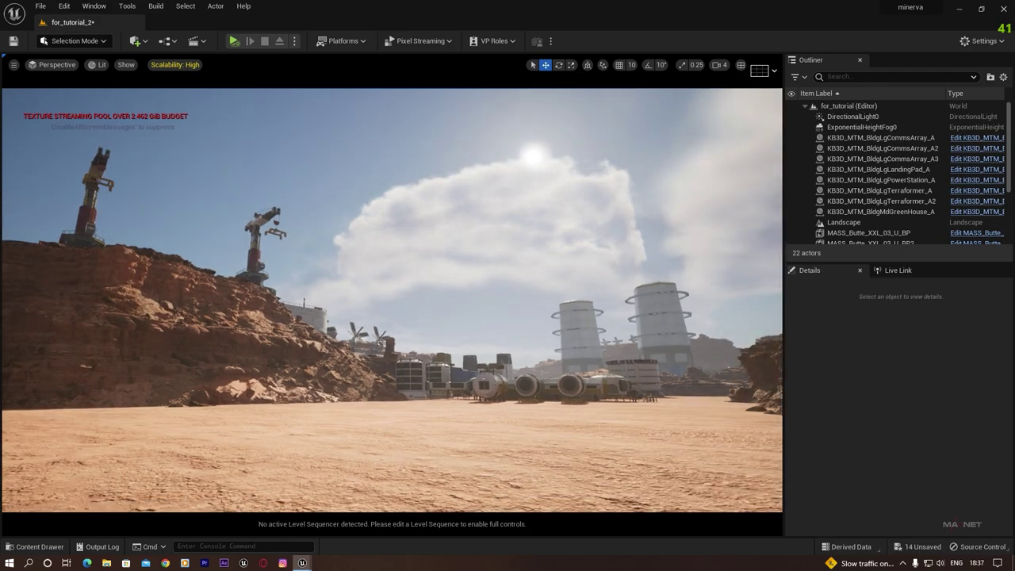
- Duplicate the landing pad and set the copy on the valley floor in front of the left butte
right_drag(347, 252, 69, 296)
click(77, 315)
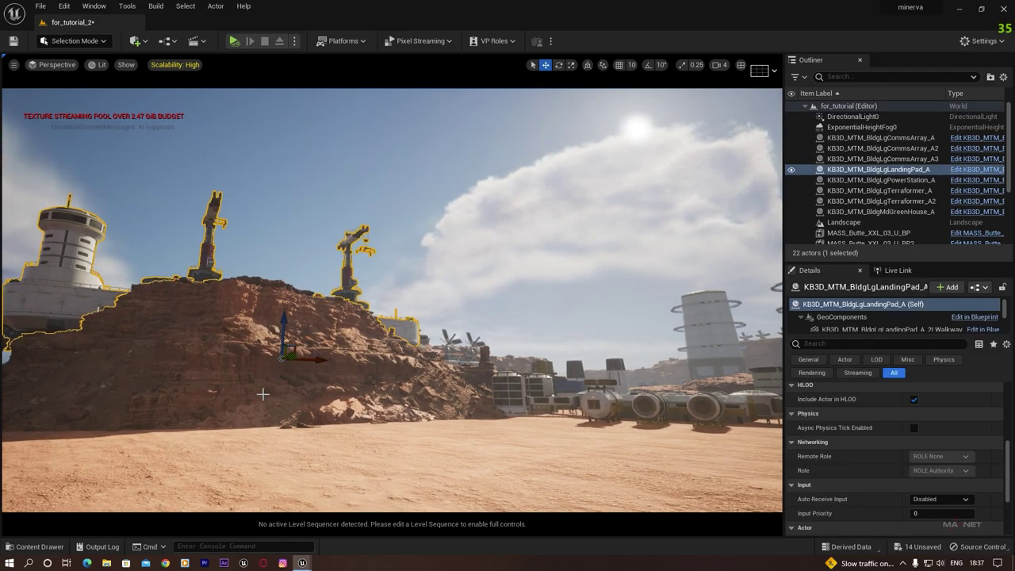
mouse_move(281, 355)
right_down()
mouse_move(239, 352)
mouse_move(280, 355)
right_up()
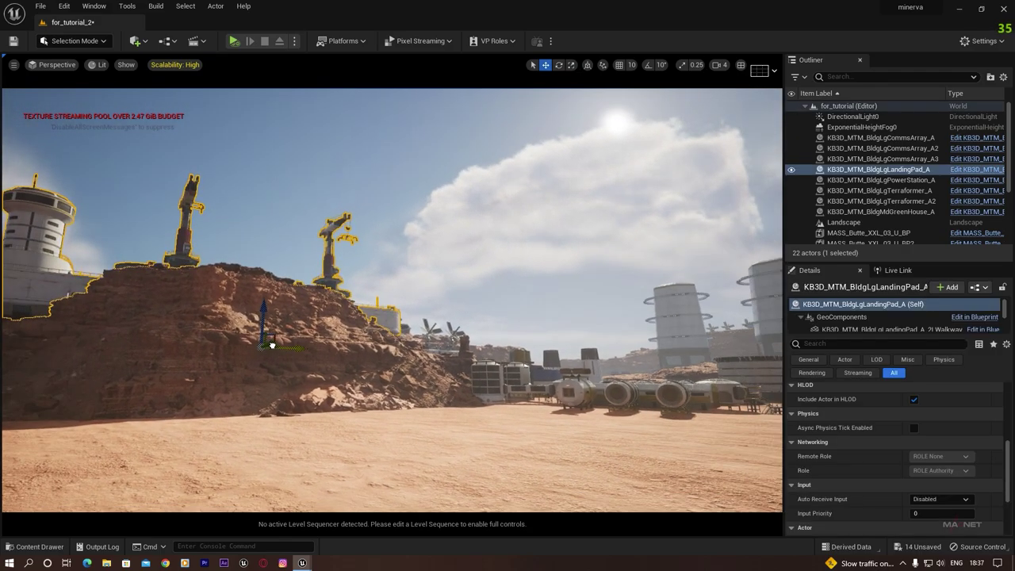
alt+drag(270, 345, 429, 460)
key(e)
key(r)
key(w)
drag(396, 423, 404, 389)
click(540, 294)
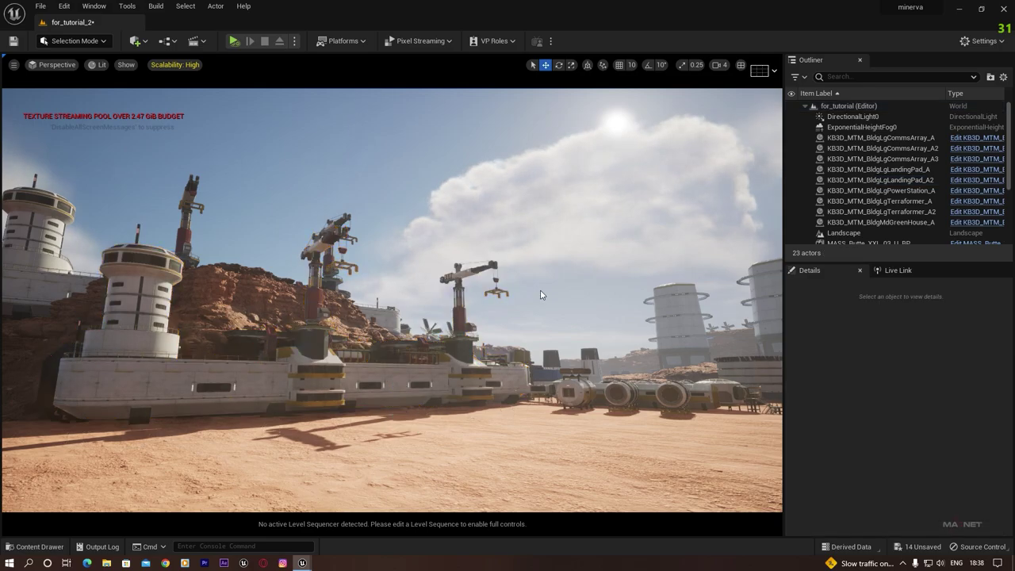
- Bring the landing pad copy forward along the left edge of the valley and raise it slightly off the ground
right_drag(541, 295, 588, 313)
click(259, 336)
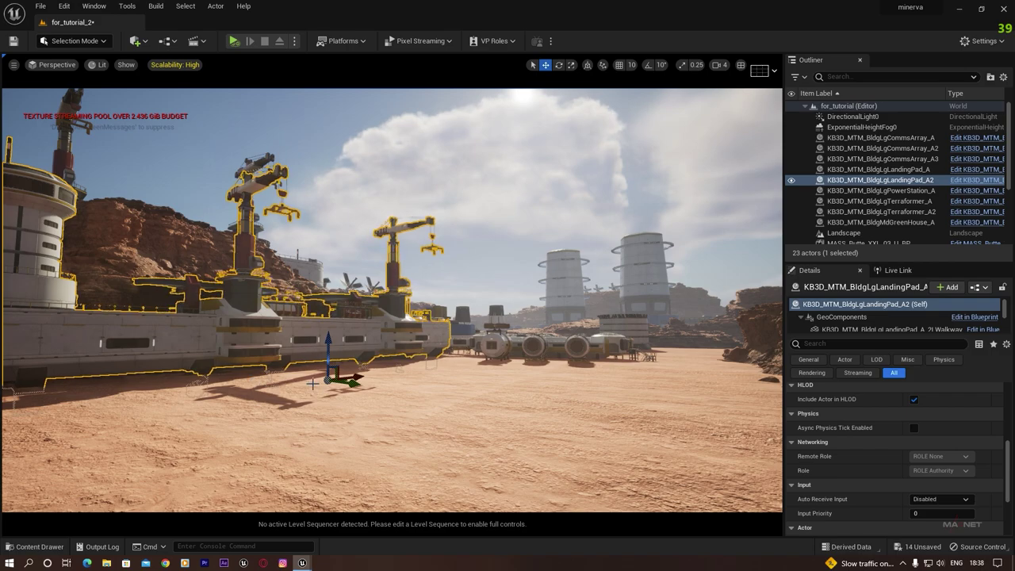
drag(307, 385, 365, 385)
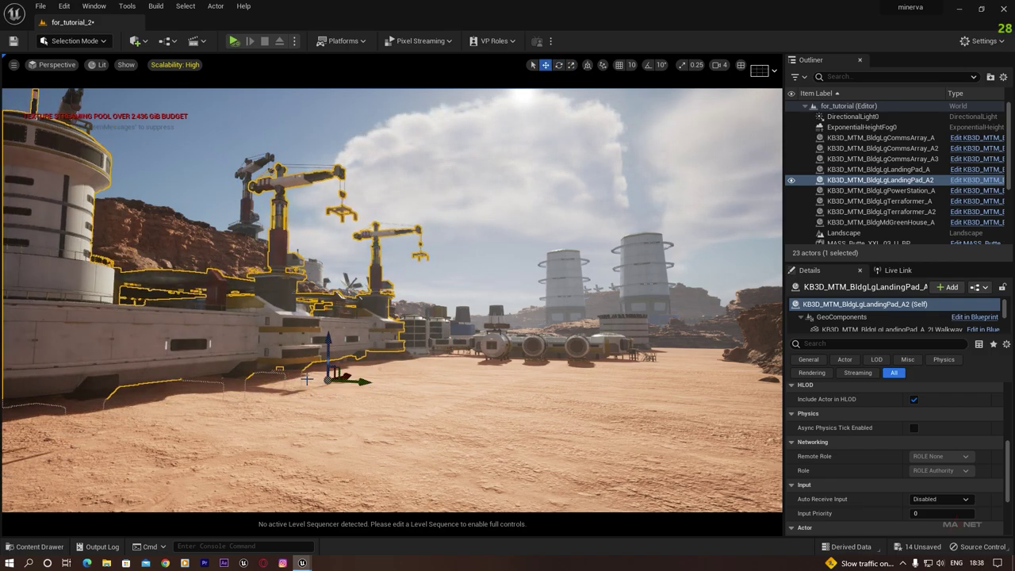
drag(331, 339, 335, 328)
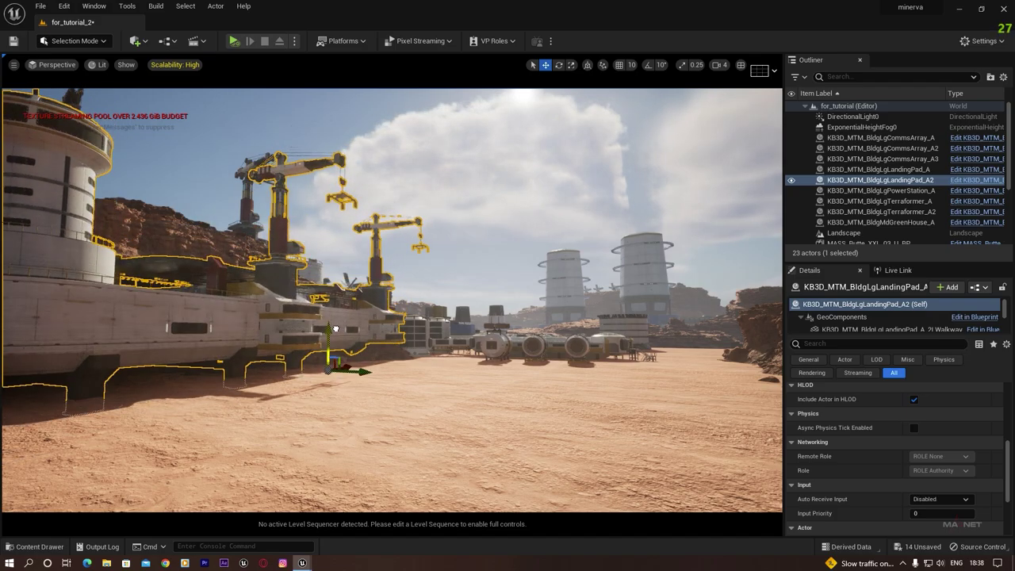
- Scale the landing pad copy down and adjust its placement at the foot of the left butte
drag(361, 372, 390, 381)
drag(353, 331, 355, 367)
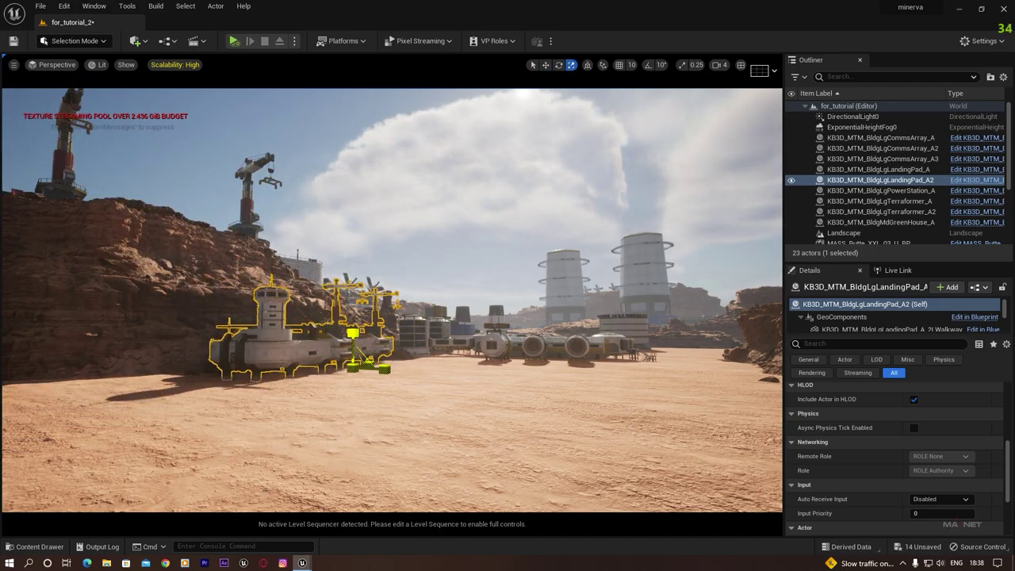
key(Escape)
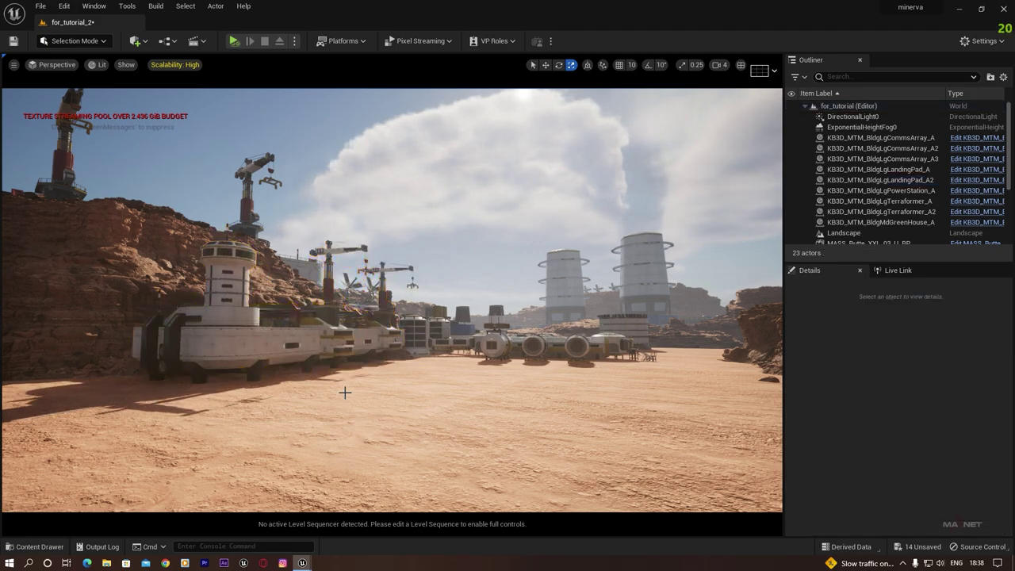
click(347, 392)
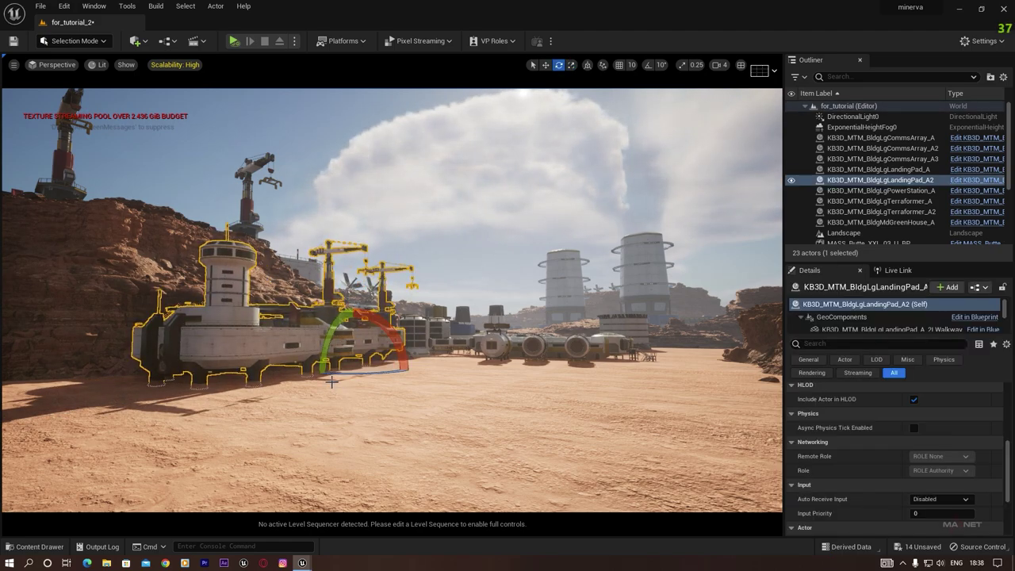
drag(355, 370, 366, 387)
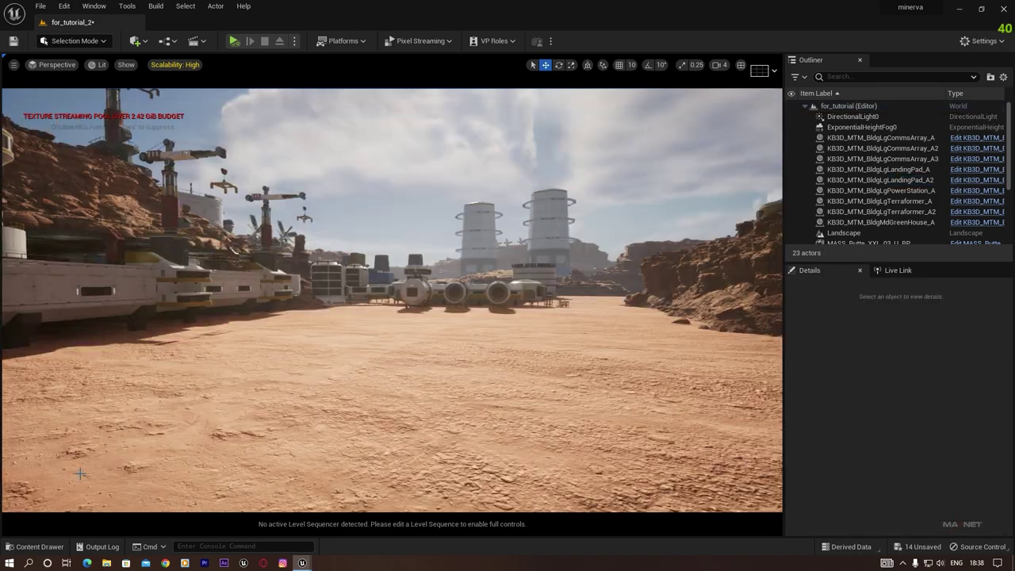
- Open the MASS rock assets folder under AncientContent/Geometry
click(35, 546)
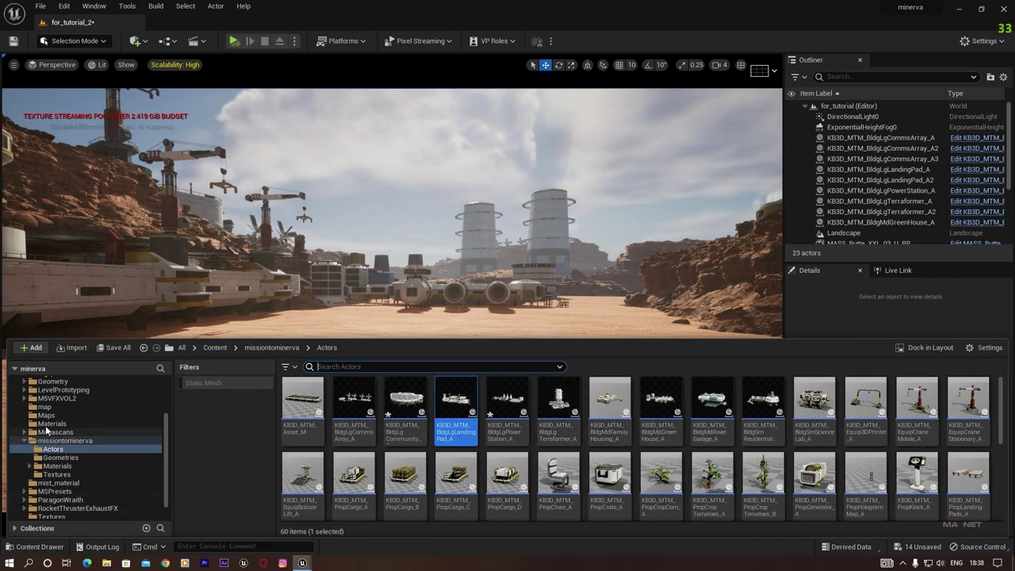
scroll(46, 429, up, 3)
click(62, 399)
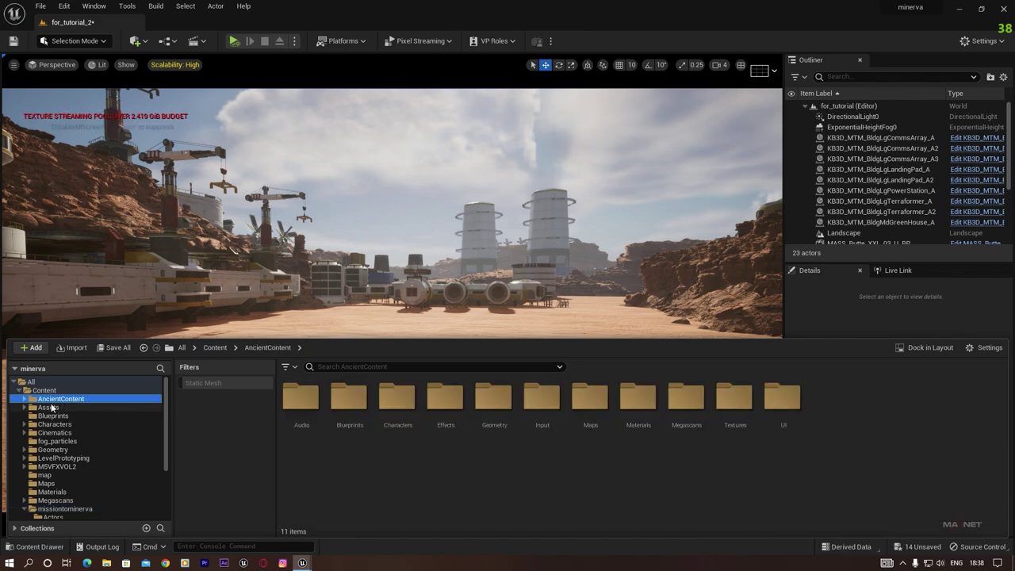
double_click(503, 407)
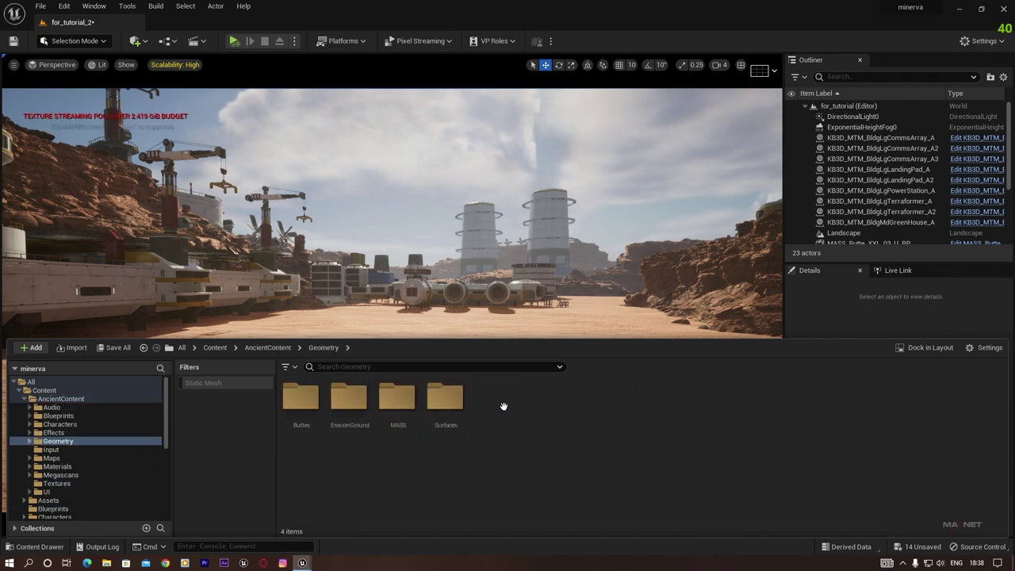
double_click(389, 414)
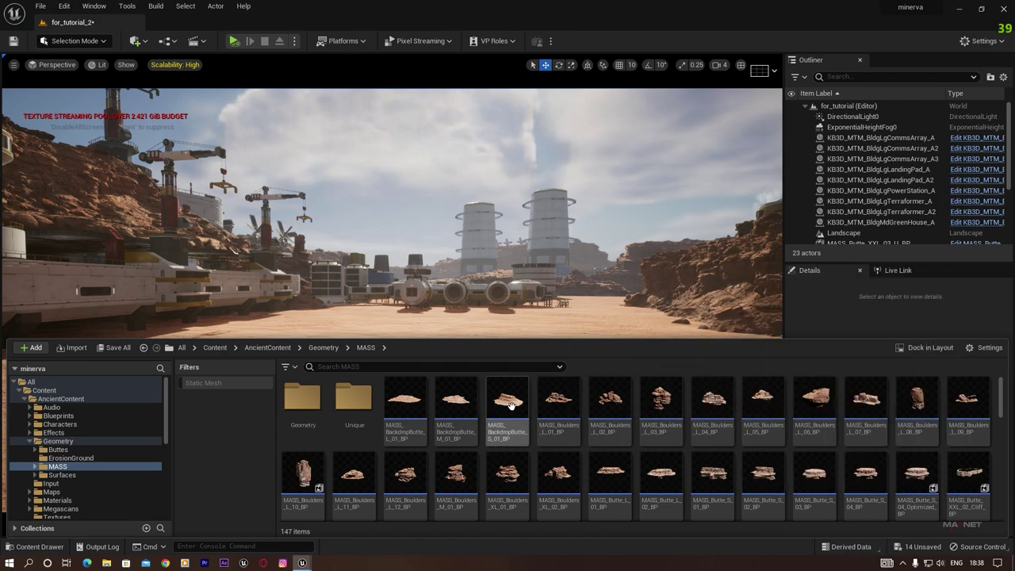
- Place MASS_Boulders_L_01_BP in front of the left landing pad and position a second instance beside it, nearer the greenhouse
click(559, 402)
drag(559, 402, 380, 341)
key(e)
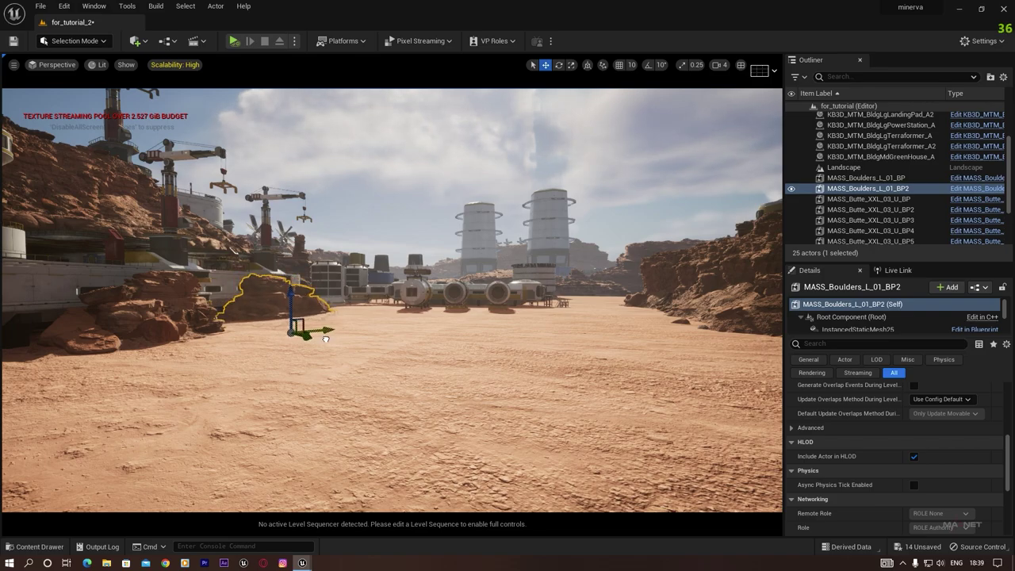
drag(308, 337, 321, 352)
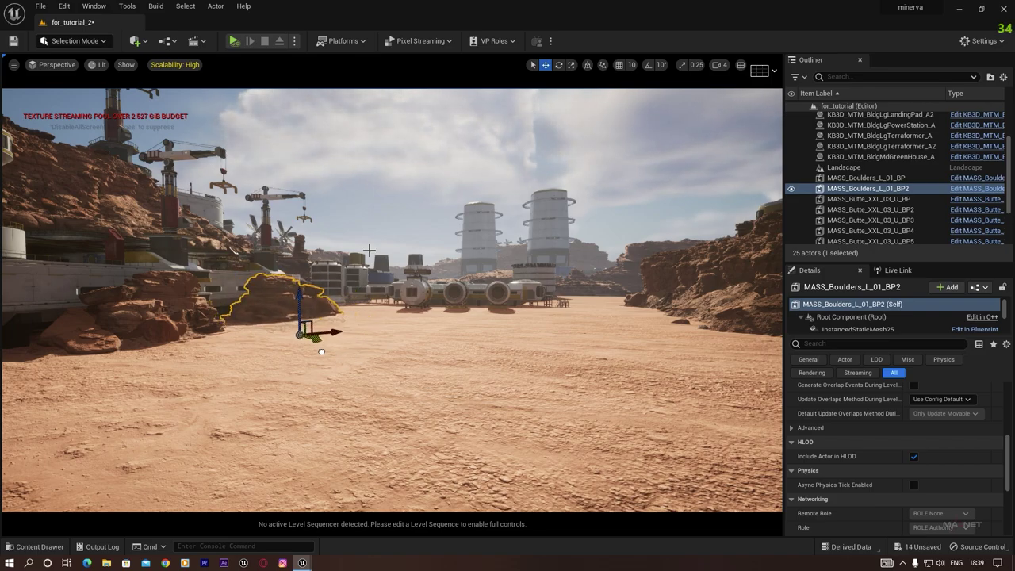
key(Escape)
- Place the tall MASS_Boulders_L_10_BP rock at the near end of the right-hand butte, shift it toward the valley and lower it slightly
right_drag(332, 375, 376, 386)
click(38, 546)
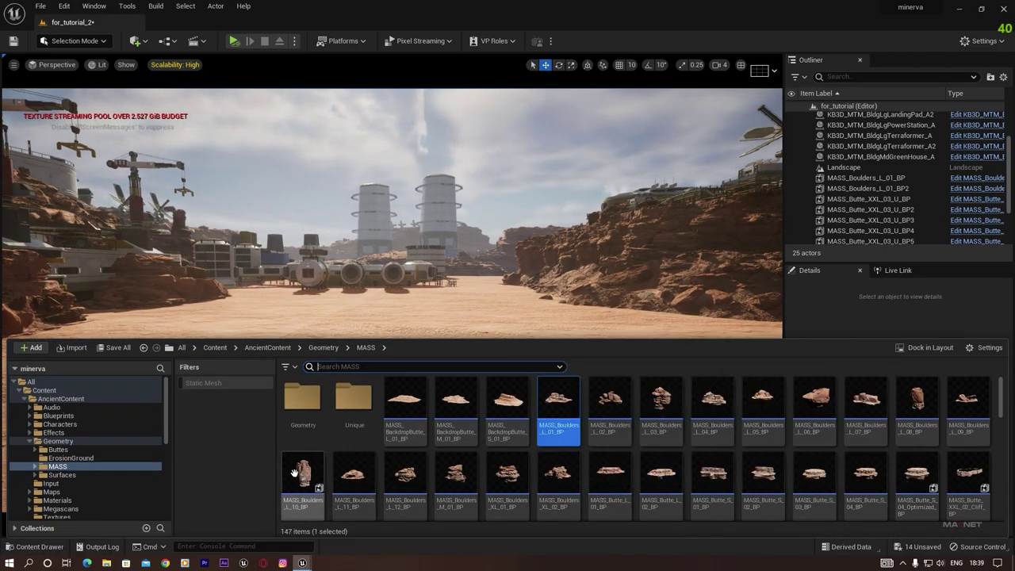
mouse_move(297, 475)
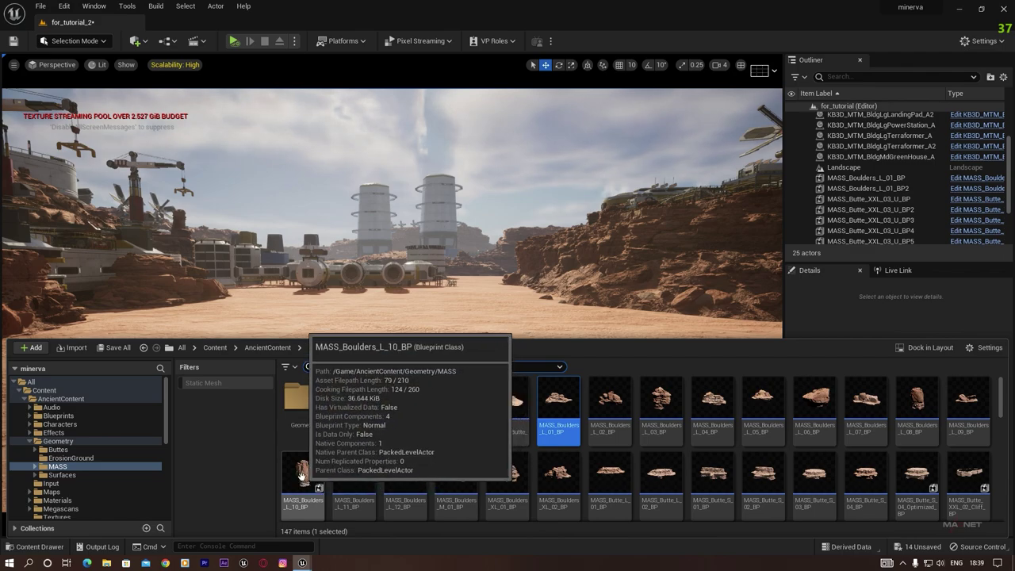
click(603, 273)
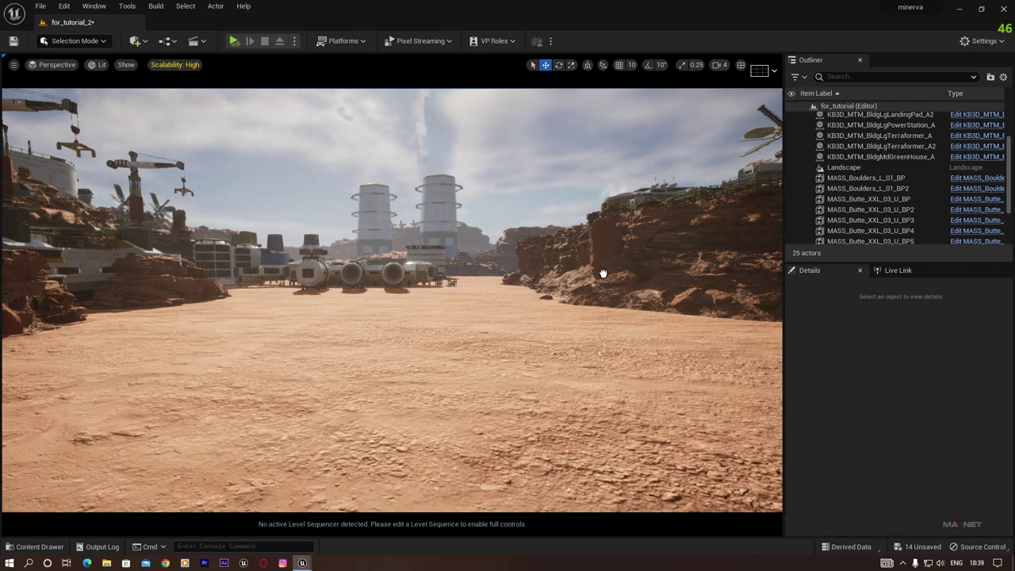
drag(575, 286, 576, 287)
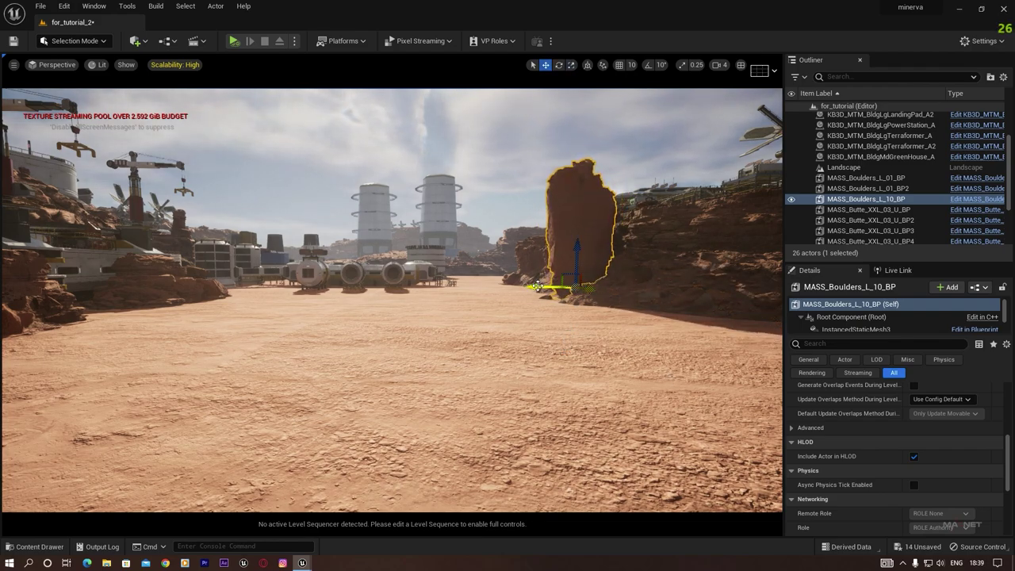
mouse_move(538, 286)
mouse_down()
mouse_move(496, 286)
mouse_move(523, 286)
mouse_up()
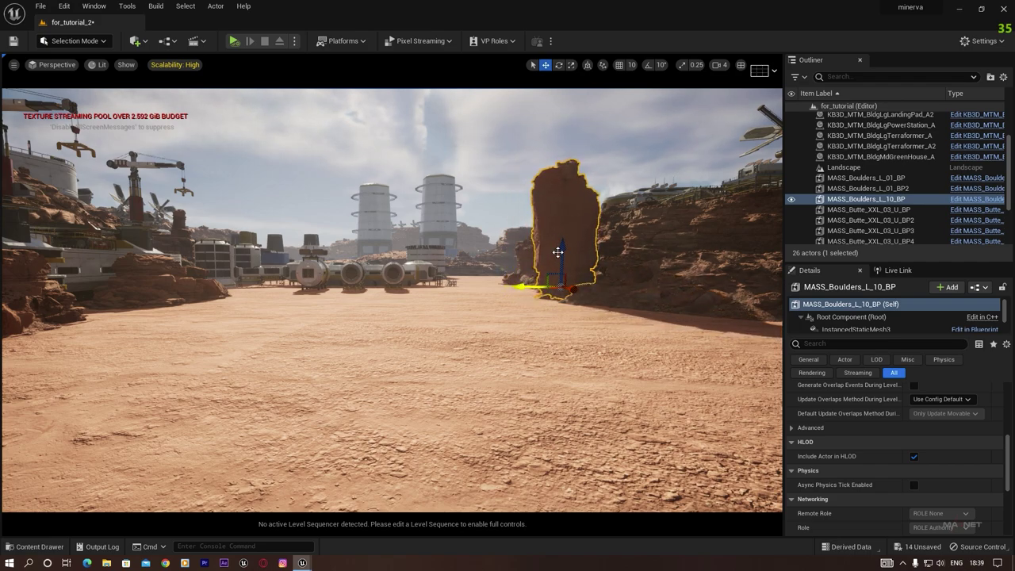
mouse_move(565, 245)
mouse_down()
mouse_move(567, 200)
mouse_move(570, 246)
mouse_up()
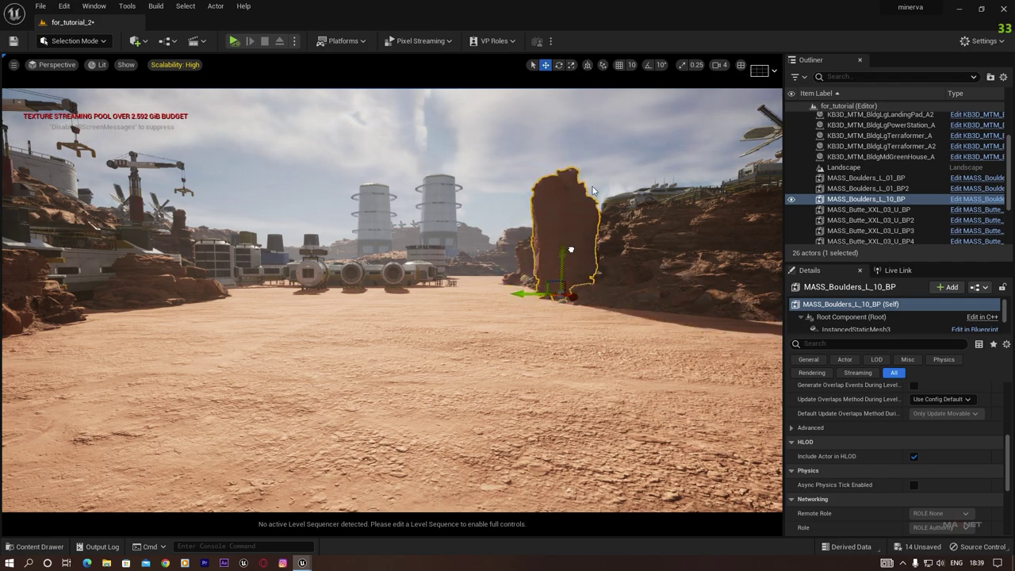
key(Escape)
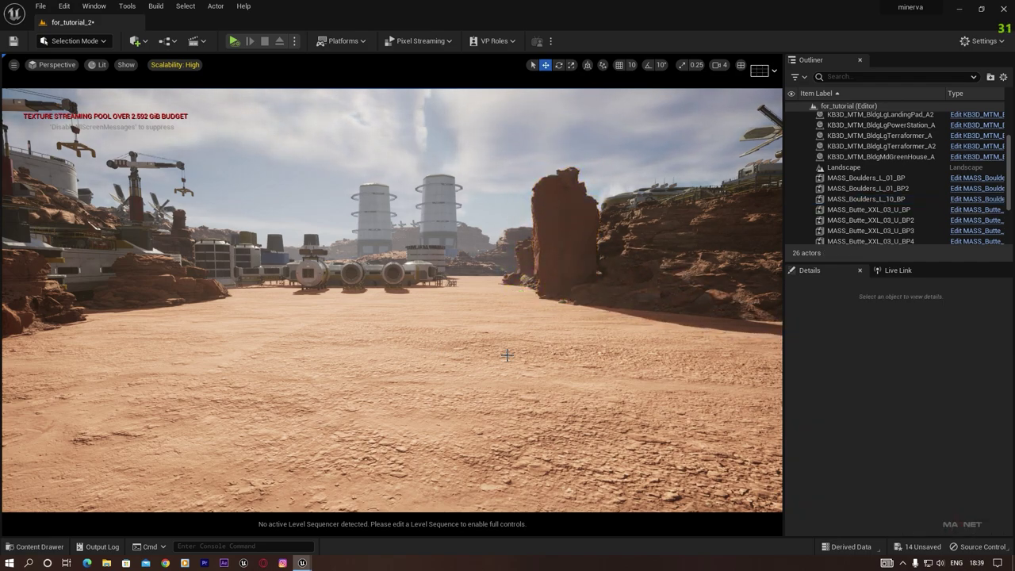
- Place the flat MASS_Butte_L_01_BP rock on the valley floor in the foreground, in front of the right-hand butte
click(49, 547)
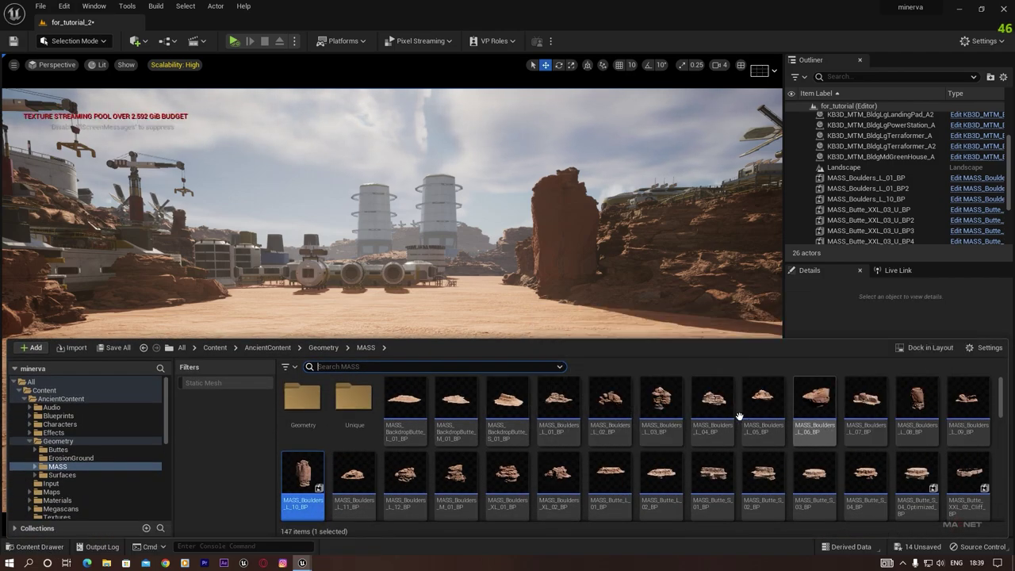
mouse_move(609, 474)
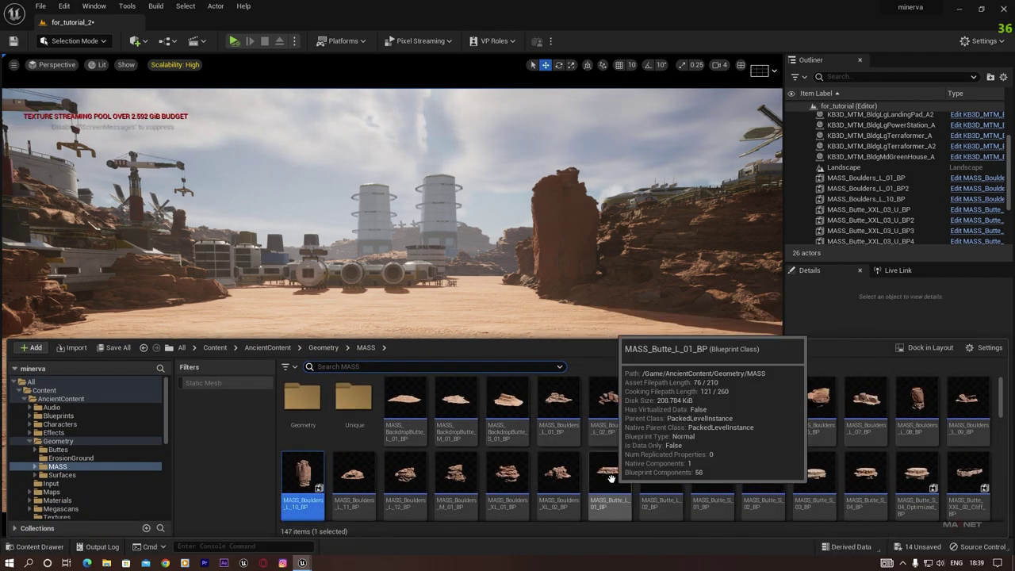
drag(609, 474, 567, 460)
key(w)
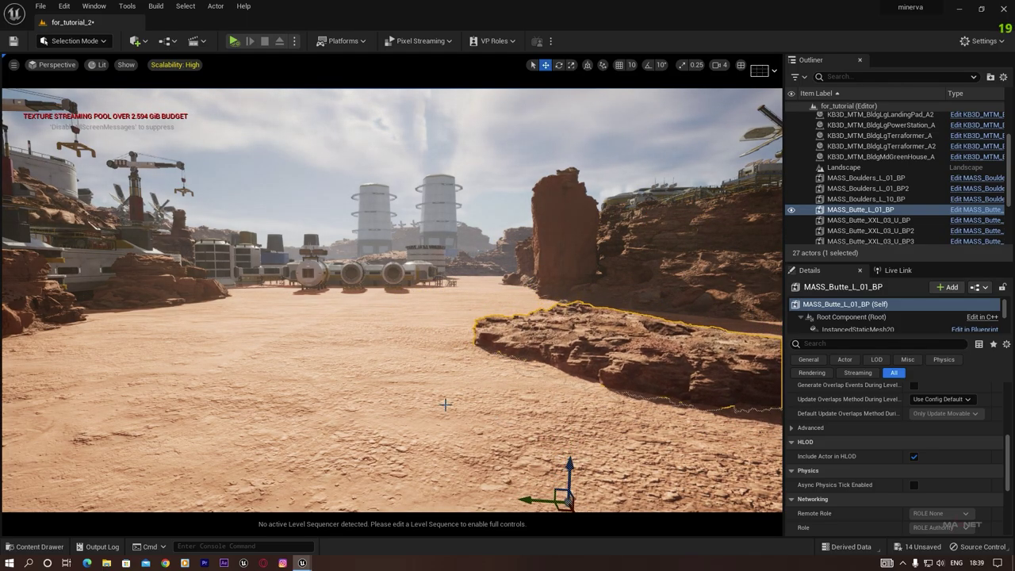
- Duplicate the flat butte, shift the copy toward the right-hand cliff beside the original and raise it slightly
right_drag(446, 405, 413, 409)
key(w)
key(d)
drag(409, 436, 623, 507)
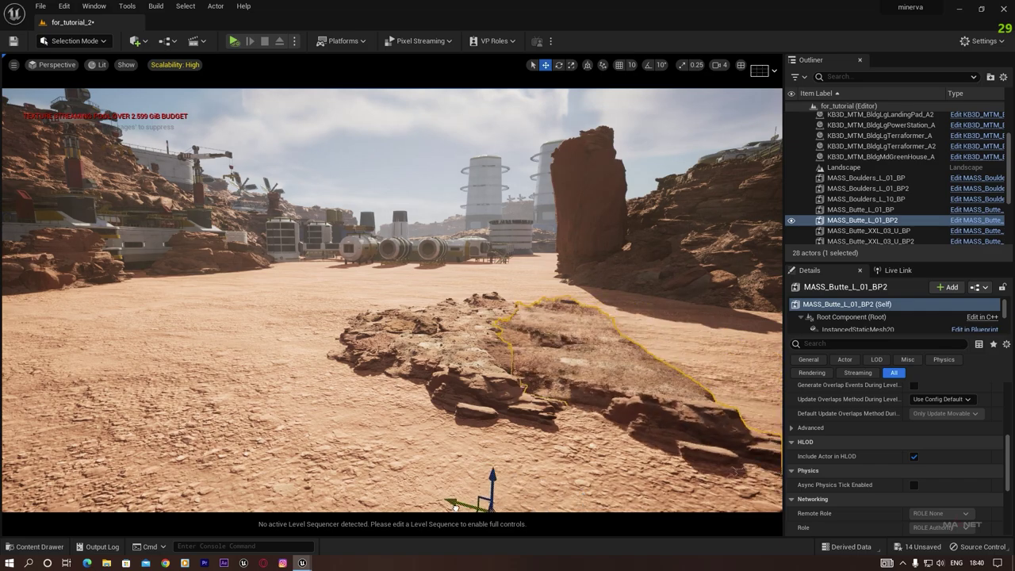
drag(490, 474, 491, 468)
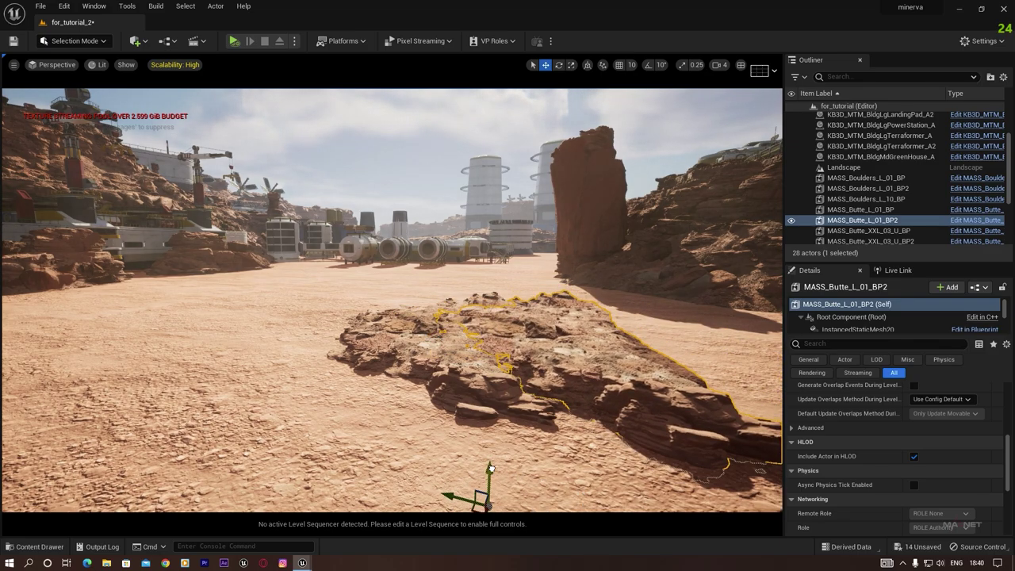
- Add two more copies of the flat butte toward the near end of the valley, extending the shelf, and fine-tune the last one's height
key(Escape)
right_drag(392, 300, 360, 298)
right_drag(414, 369, 316, 369)
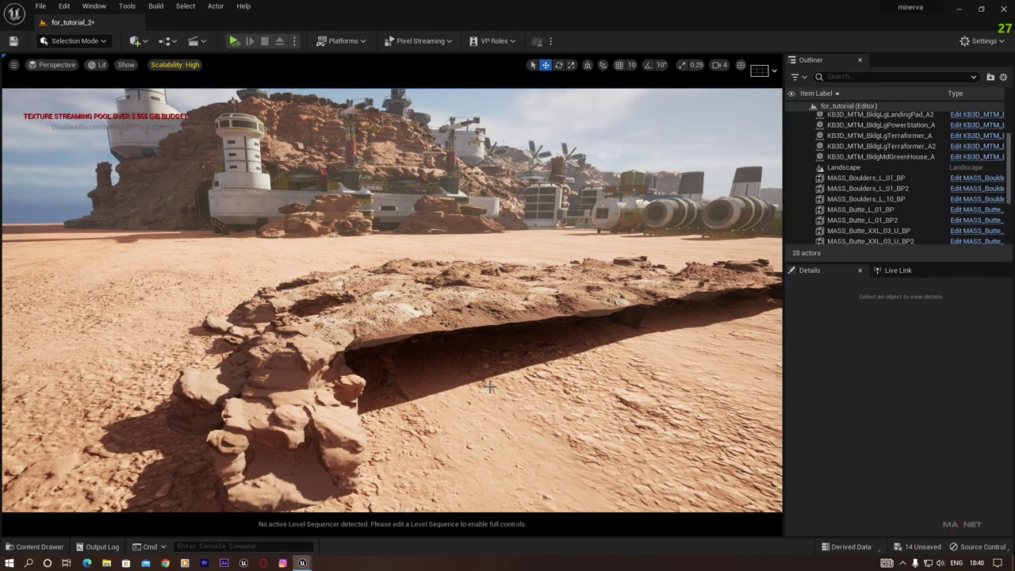
right_drag(490, 387, 347, 317)
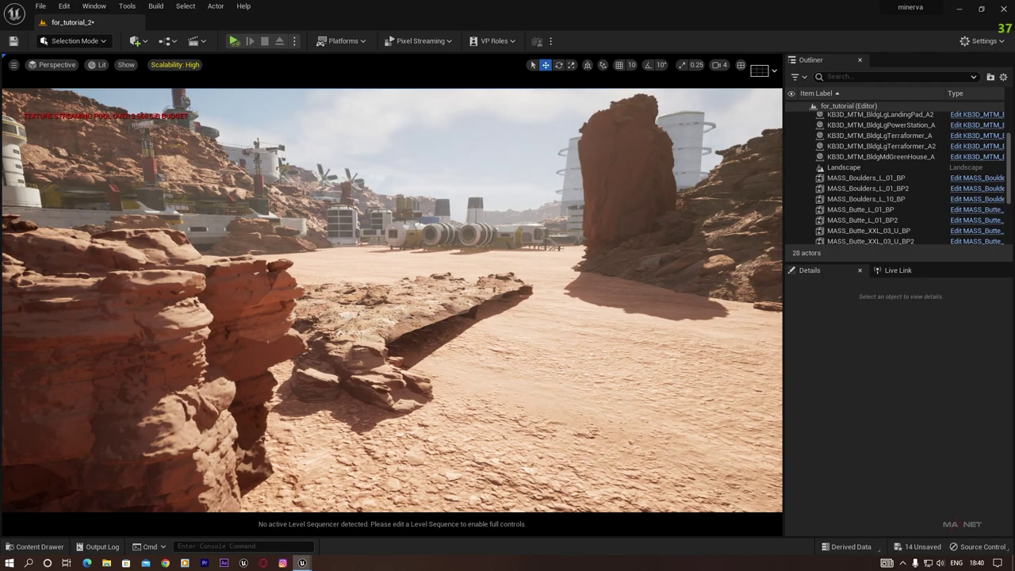
click(411, 370)
alt+drag(363, 458, 434, 498)
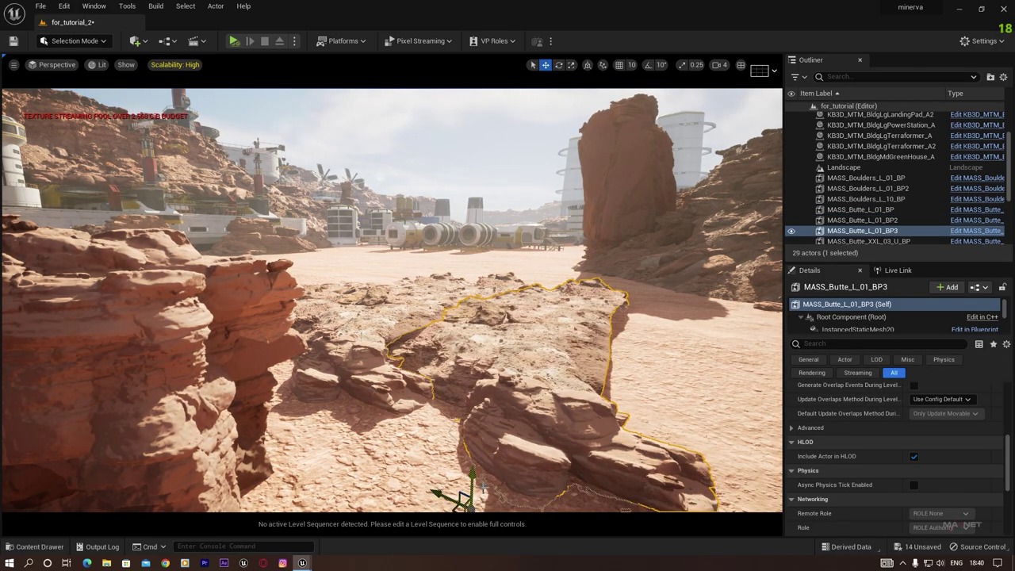
right_drag(467, 403, 462, 456)
drag(468, 381, 390, 408)
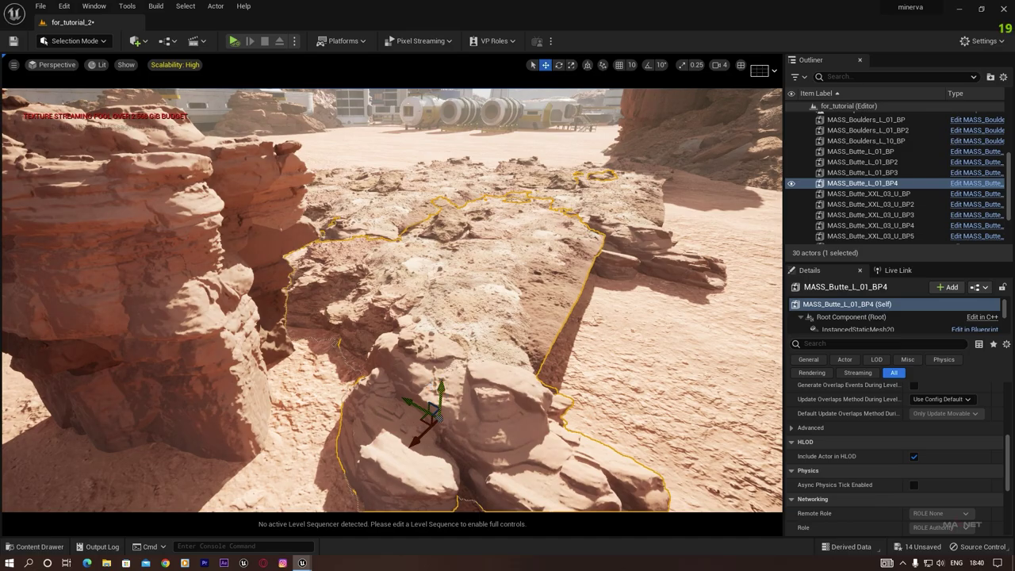
mouse_move(441, 389)
mouse_down()
mouse_move(441, 368)
mouse_move(441, 386)
mouse_up()
- Duplicate the nearest flat butte toward the right-hand cliff, scale the copy up into a large rock wall and deselect it
right_drag(441, 386, 515, 331)
key(a)
key(d)
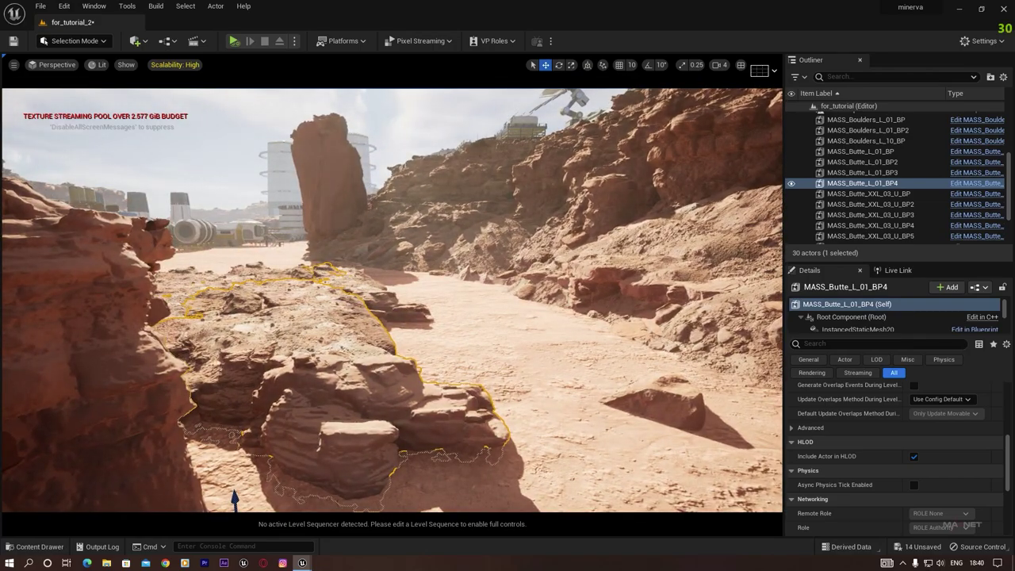
right_drag(531, 408, 531, 428)
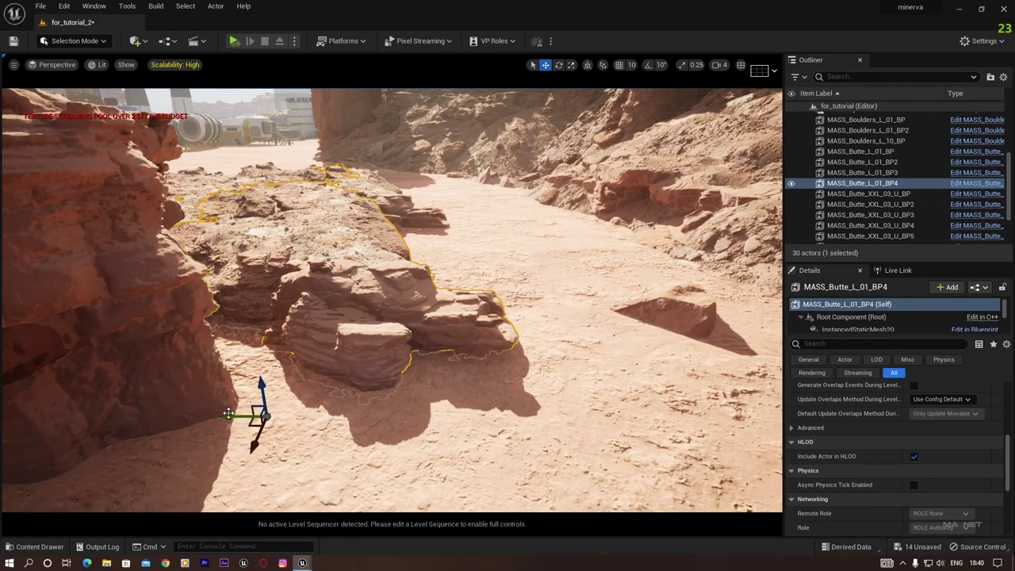
alt+drag(228, 418, 530, 408)
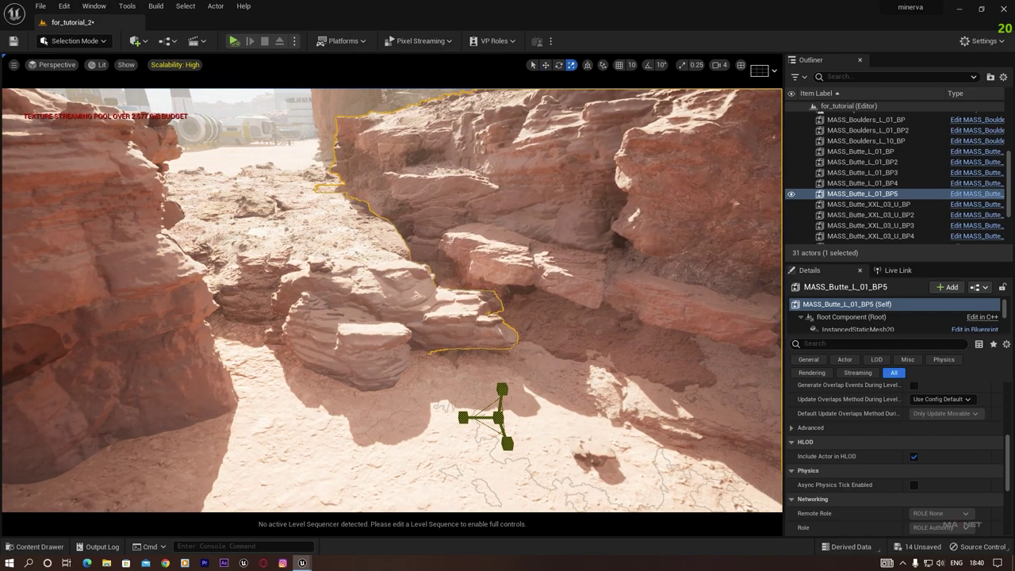
right_drag(362, 309, 336, 255)
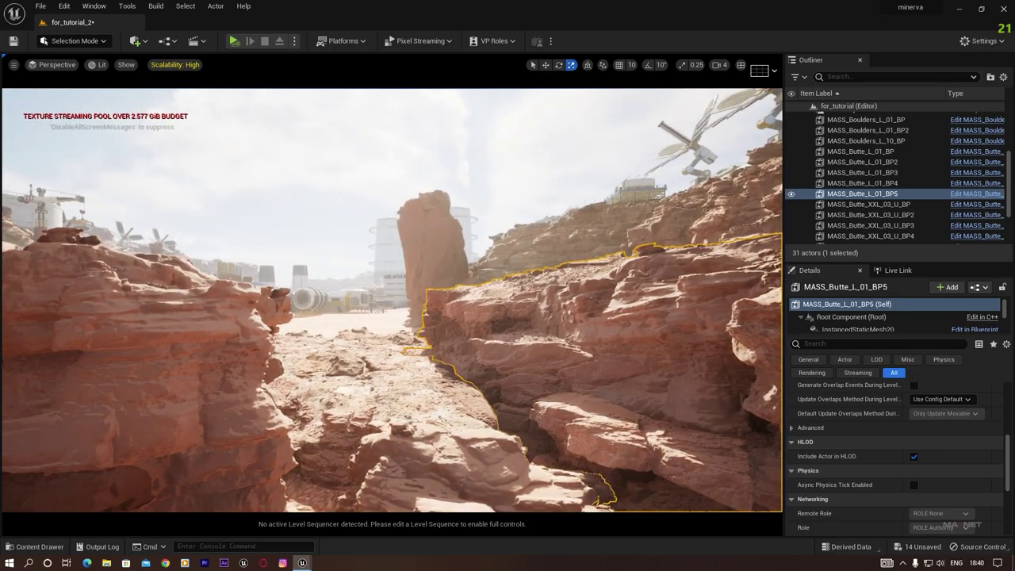
key(a)
right_drag(502, 151, 394, 151)
click(502, 150)
key(a)
key(d)
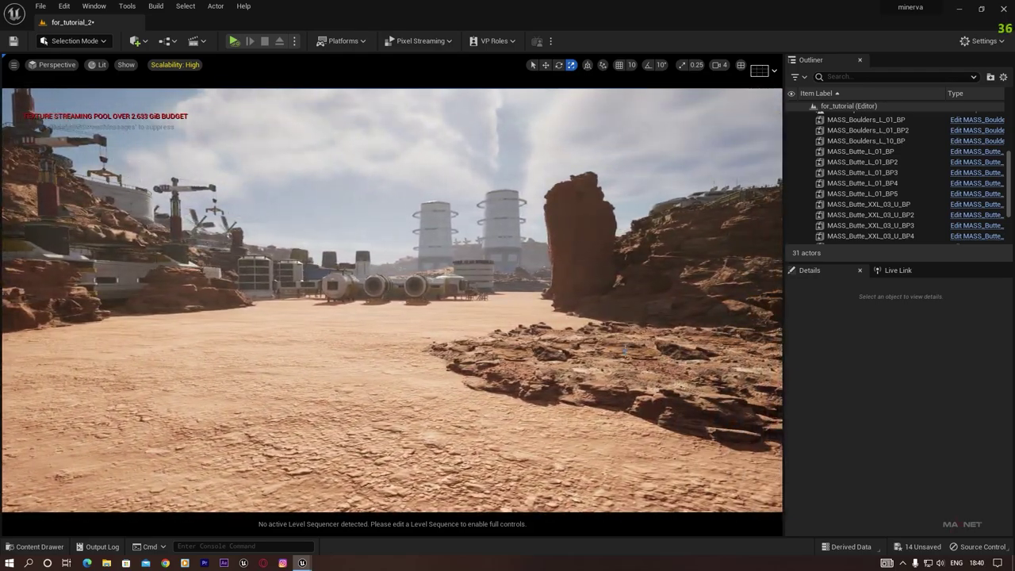
- Place MASS_Ground_L_01_Optimized_BP from the MASS folder on the open valley floor, left of the flat butte rocks
click(24, 547)
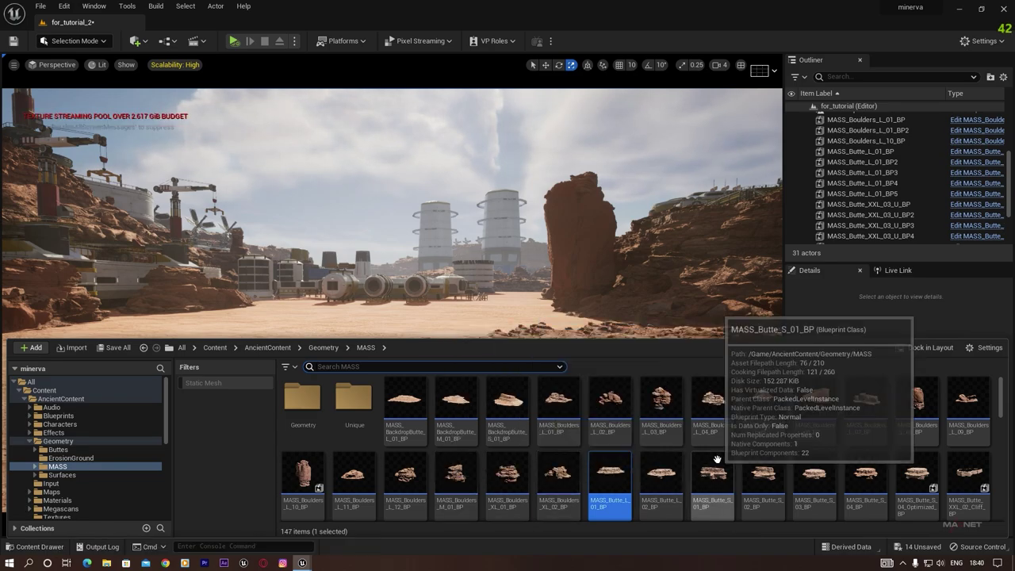
scroll(878, 481, down, 2)
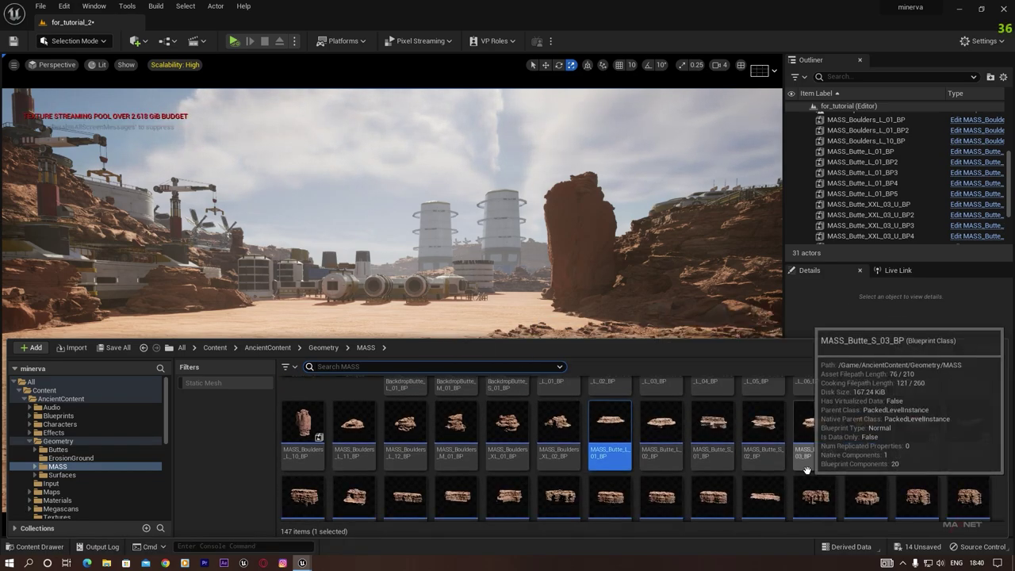
scroll(877, 480, down, 1)
scroll(555, 457, down, 1)
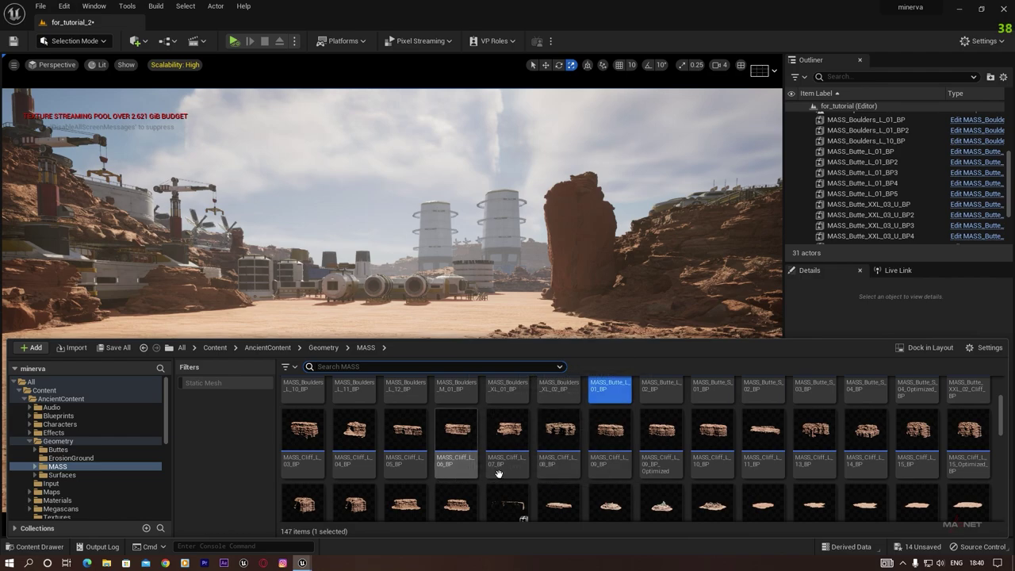
scroll(499, 474, down, 2)
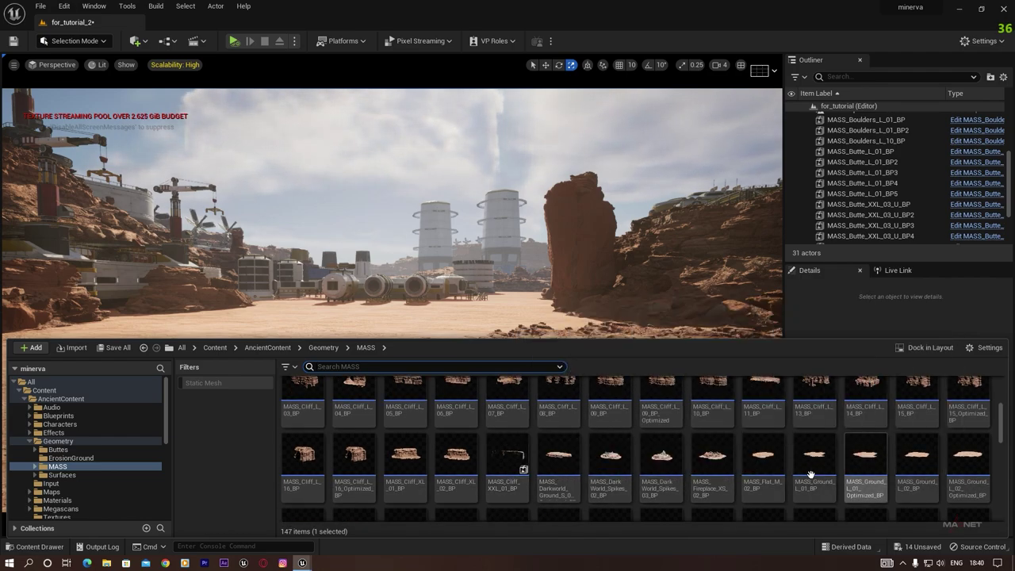
drag(864, 460, 321, 352)
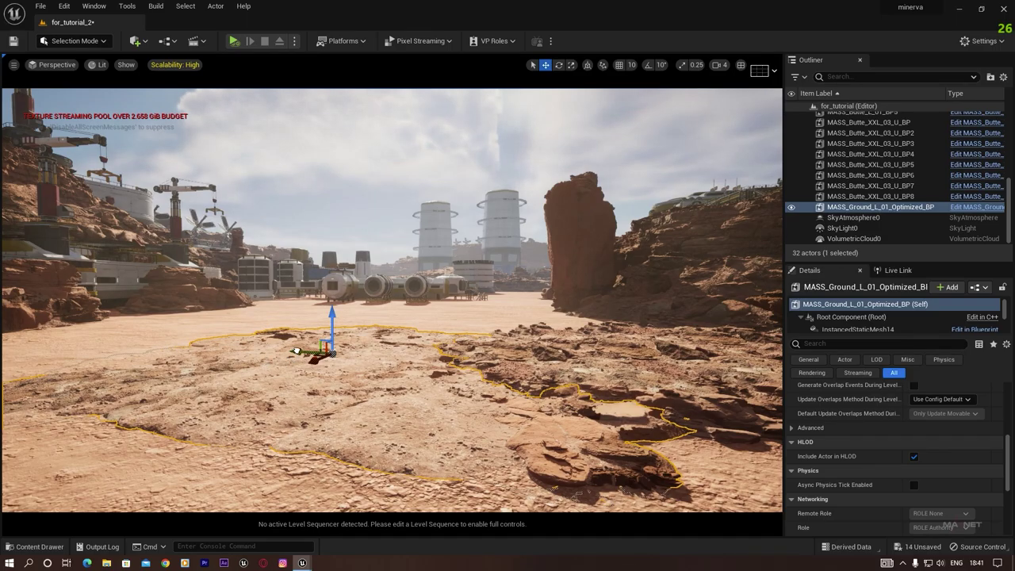
- Duplicate the ground patch toward the foot of the left-hand butte and rotate the copy about its vertical axis
alt+drag(297, 352, 48, 297)
key(e)
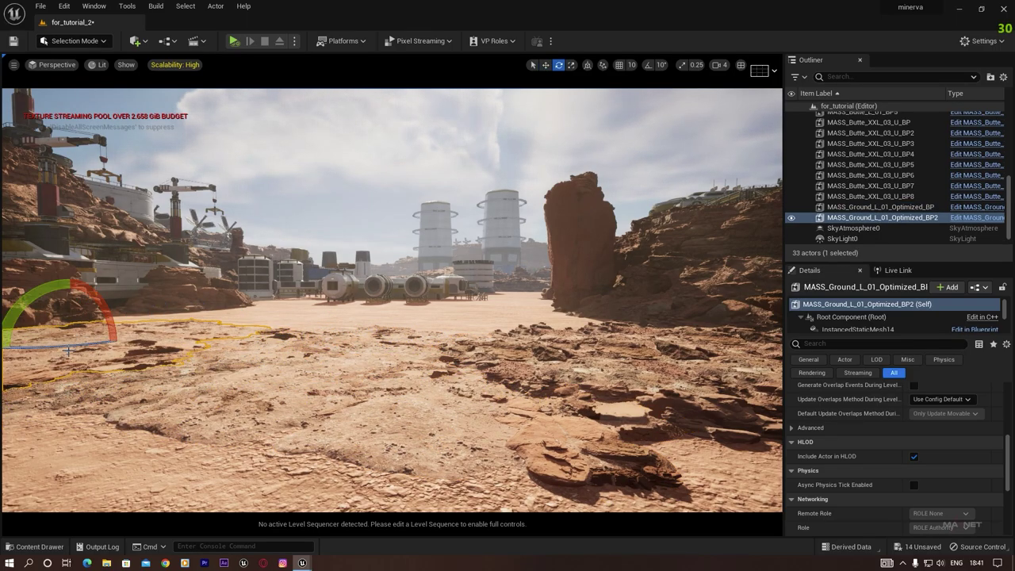
right_drag(117, 373, 47, 373)
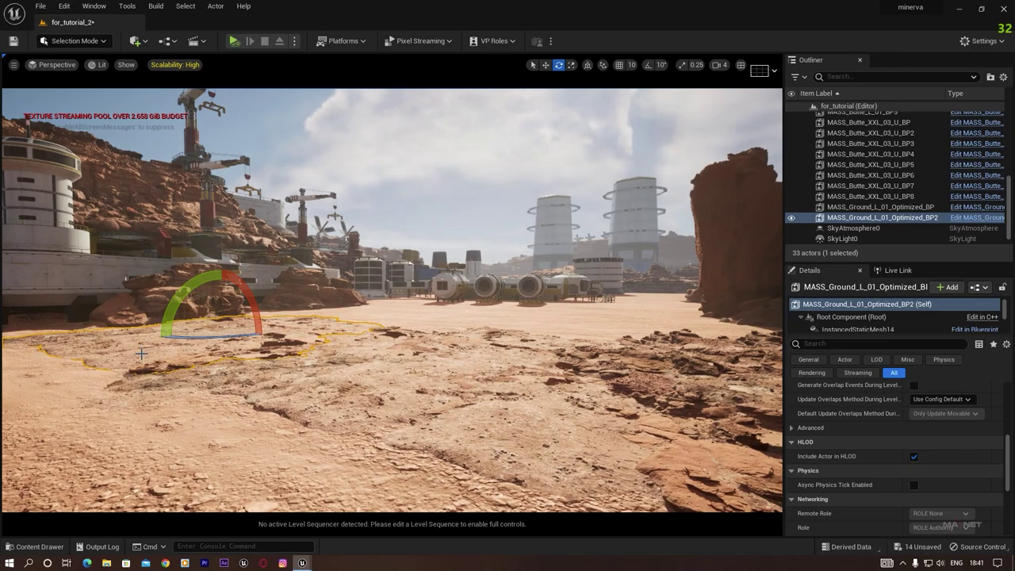
drag(180, 339, 297, 336)
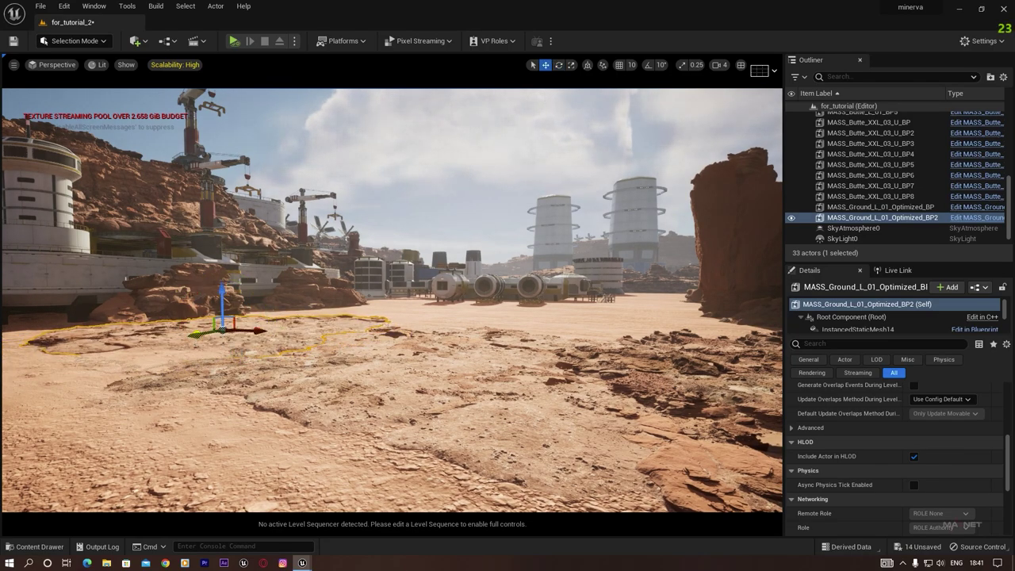
- Add six more ground patch copies across the far valley floor, from the left boulders to the foot of the tall rock
alt+drag(219, 331, 303, 319)
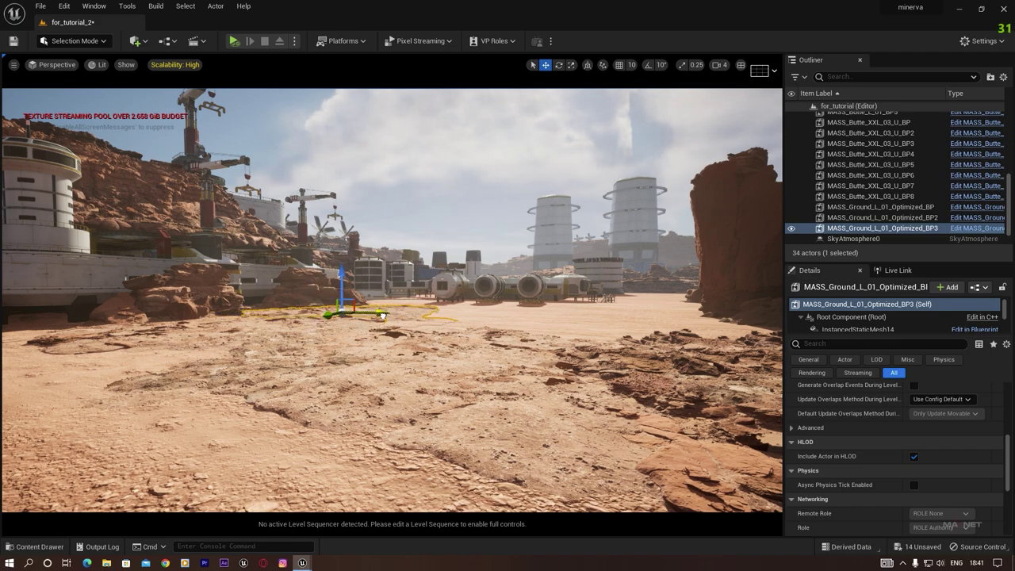
alt+drag(396, 310, 641, 306)
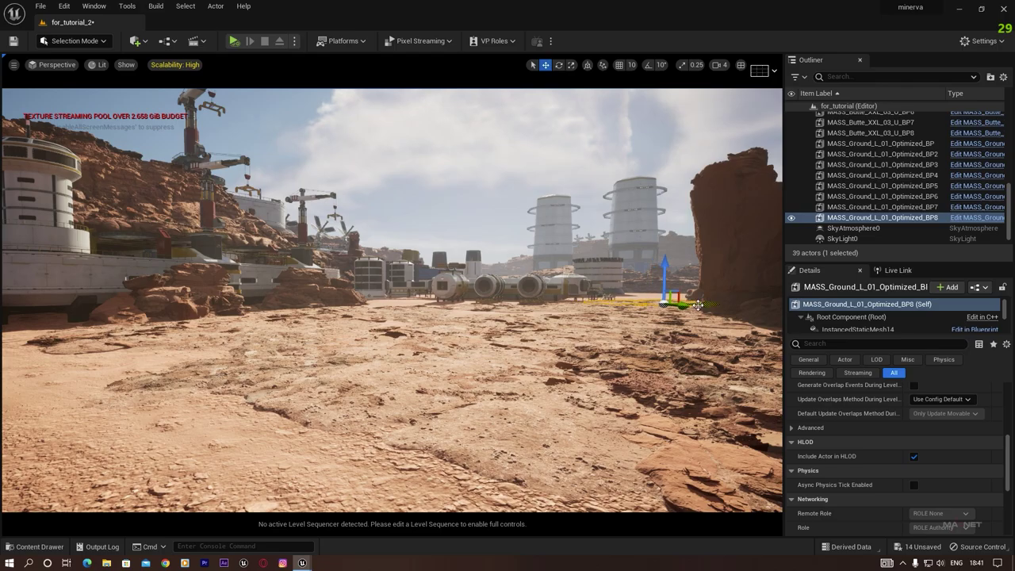
- Inspect the ground patches and foreground rocks from a low viewpoint facing the buildings
right_drag(392, 390, 429, 359)
key(w)
key(q)
key(a)
right_drag(362, 225, 423, 224)
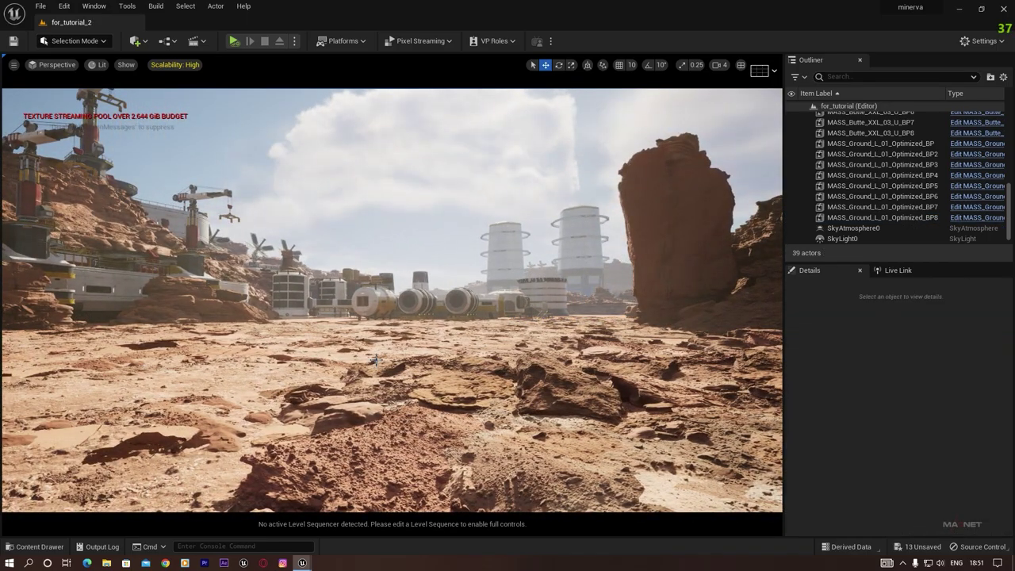
mouse_move(401, 374)
right_down()
mouse_move(373, 374)
mouse_move(409, 372)
right_up()
key(d)
mouse_move(161, 514)
right_down()
mouse_move(147, 513)
mouse_move(161, 513)
right_up()
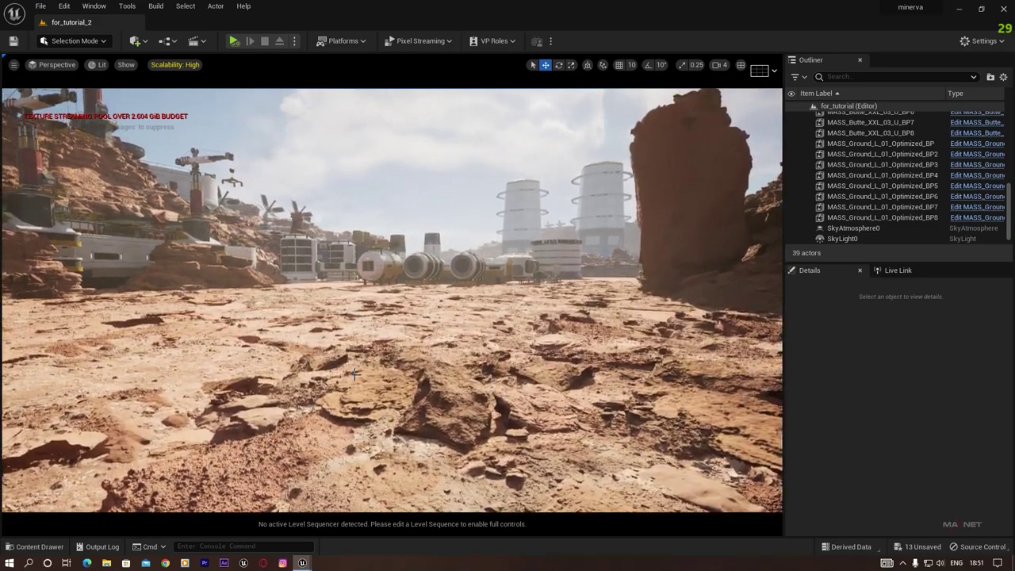
- Open the missiontominerva Geometries folder and look through its static meshes for props to add to the scene
click(40, 546)
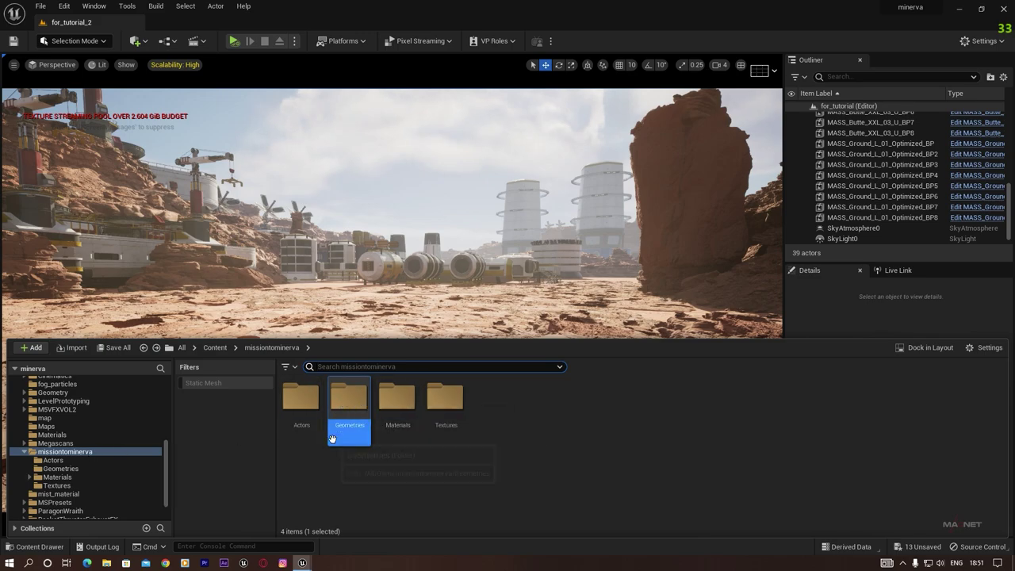
click(303, 408)
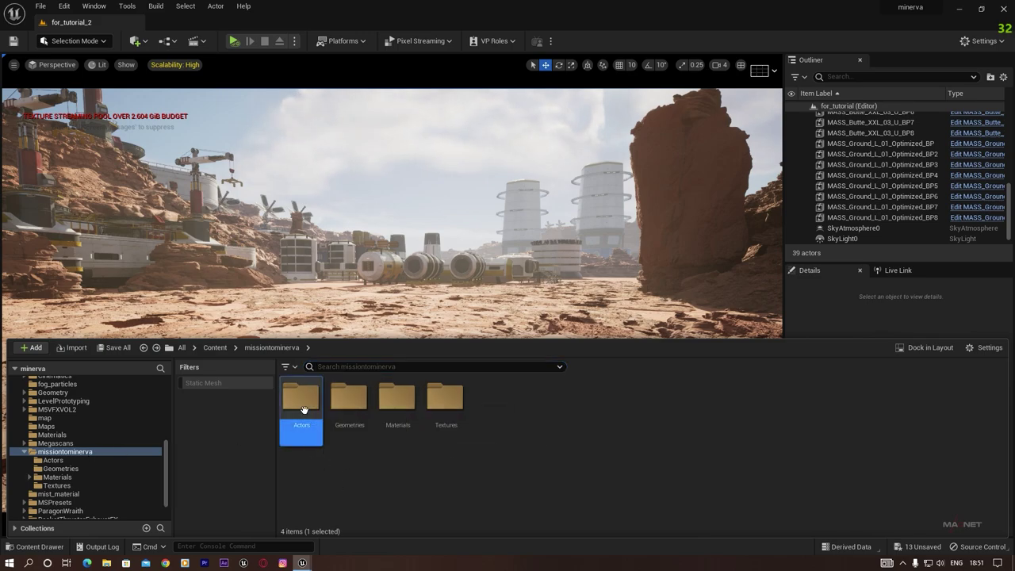
double_click(350, 401)
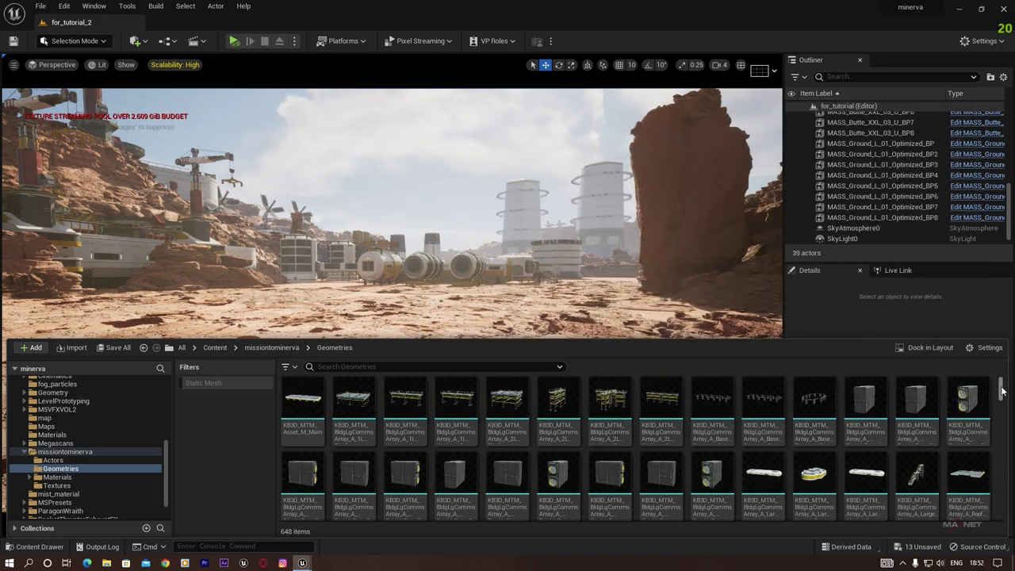
drag(1002, 392, 1001, 394)
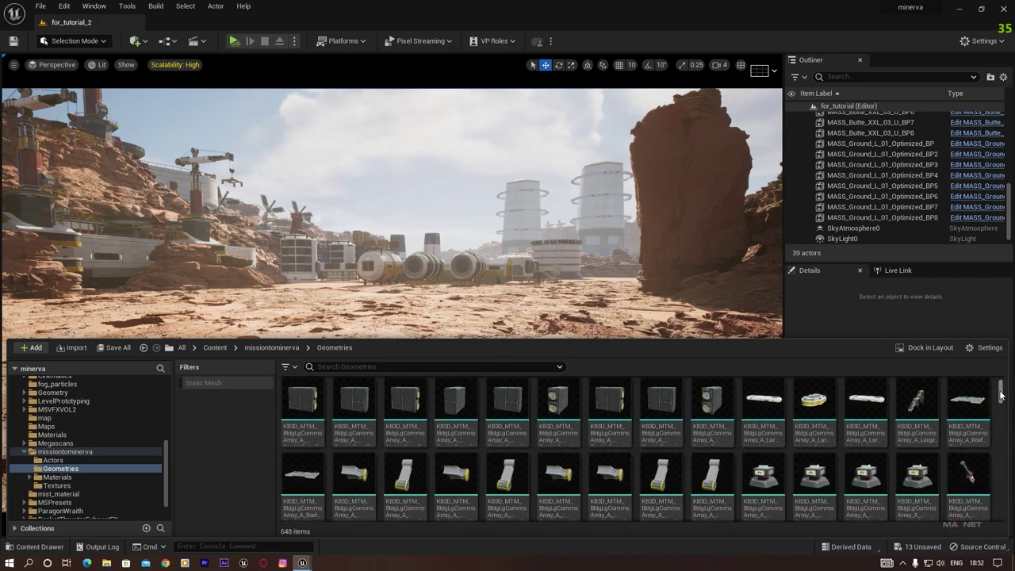
drag(1001, 391, 1002, 400)
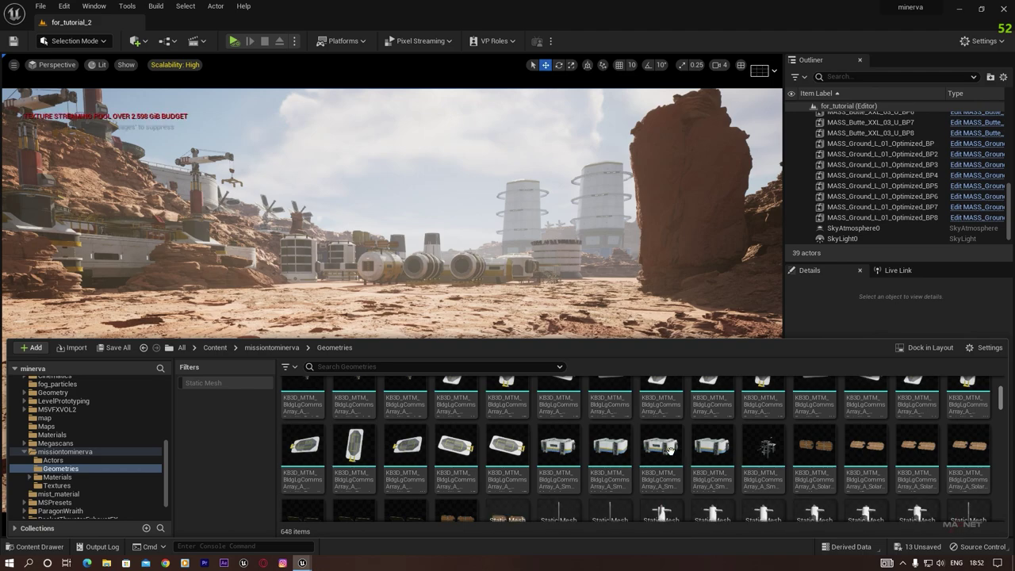
scroll(666, 461, up, 1)
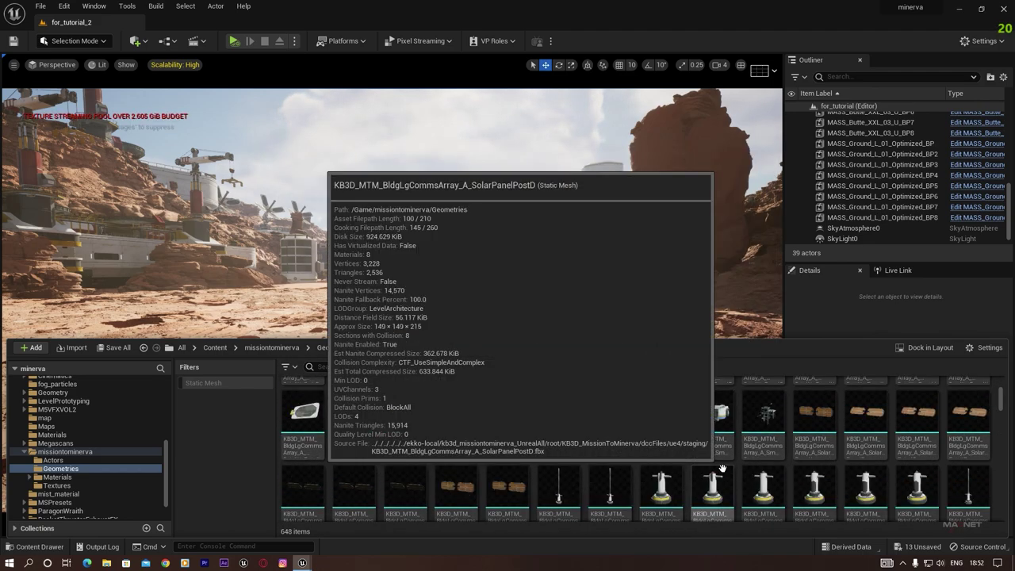
scroll(723, 468, down, 5)
scroll(728, 462, down, 3)
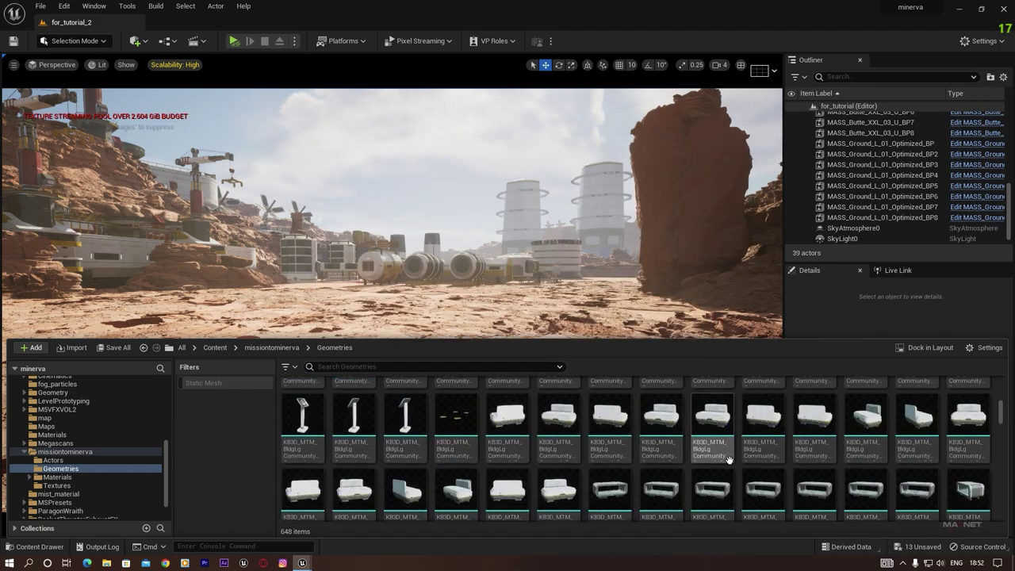
- Place the KB3D_MTM_BldgLgPowerStation_A_Generator mesh on the open ground in front of the base and raise it out of the terrain
scroll(801, 484, down, 5)
mouse_move(815, 481)
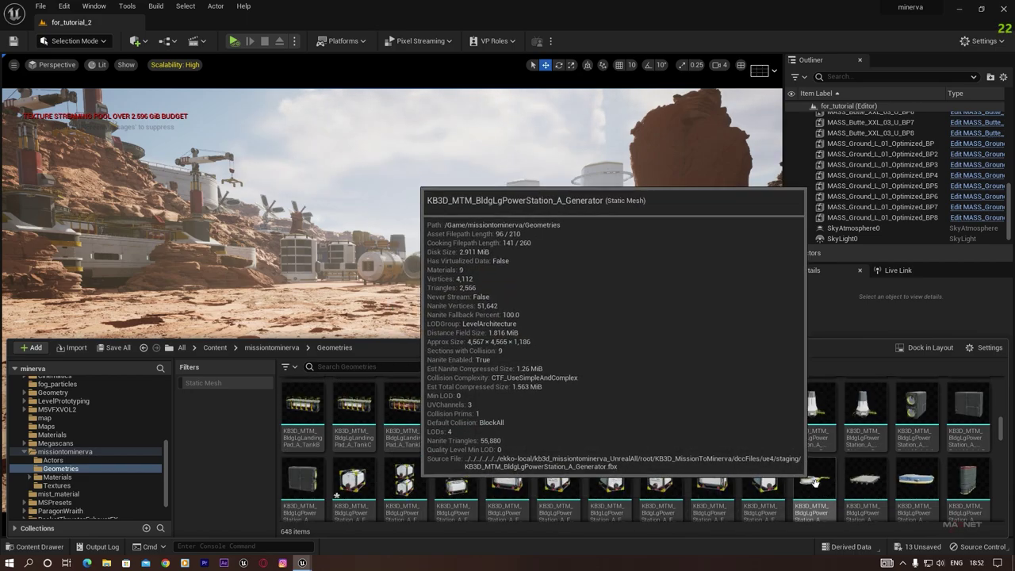
drag(815, 481, 302, 359)
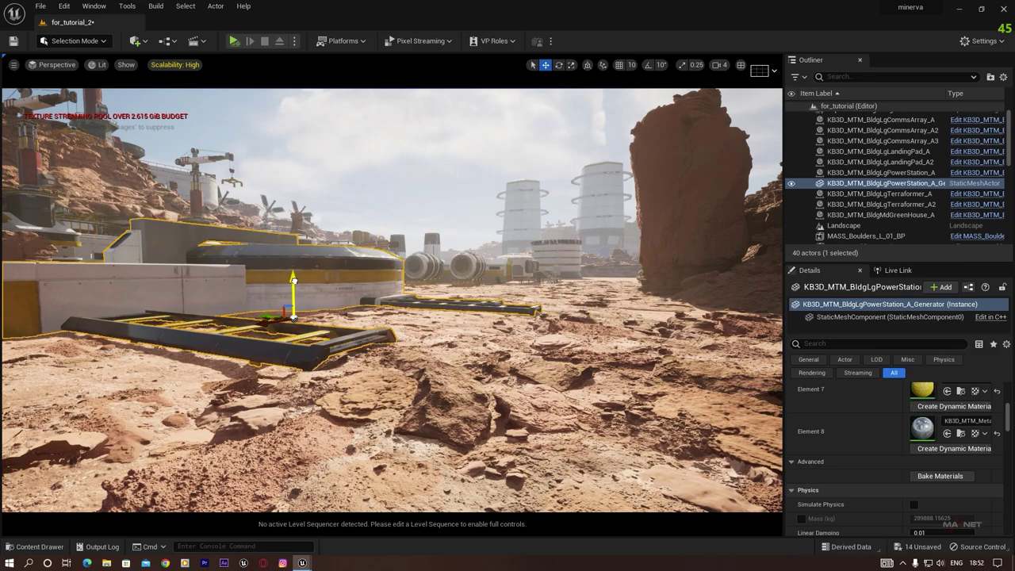
drag(293, 281, 289, 178)
mouse_move(293, 218)
mouse_down()
mouse_move(299, 208)
mouse_move(273, 252)
mouse_move(299, 205)
mouse_up()
right_drag(272, 330, 268, 376)
right_drag(238, 335, 320, 322)
key(w)
drag(324, 283, 329, 242)
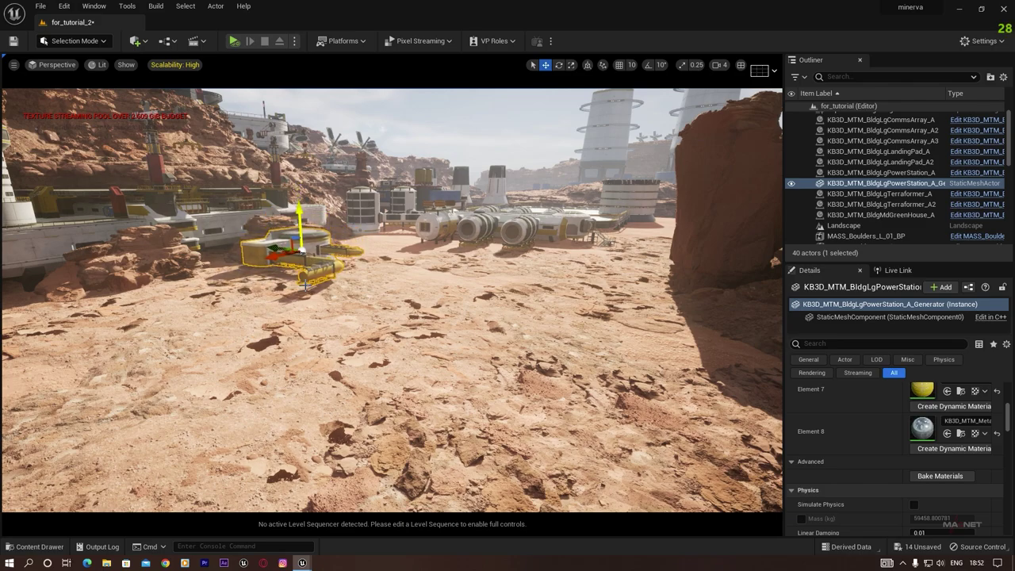
- Duplicate the generator, rotate the copy, and position it in the foreground so its pipe joins the first generator's pipe
alt+drag(273, 248, 370, 314)
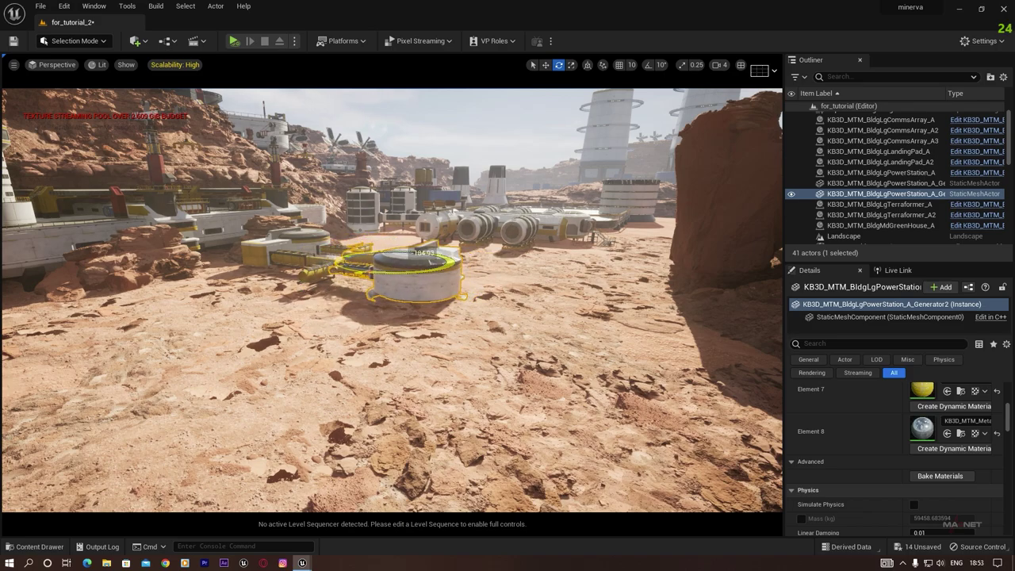
key(w)
right_drag(300, 297, 344, 352)
right_drag(232, 349, 230, 353)
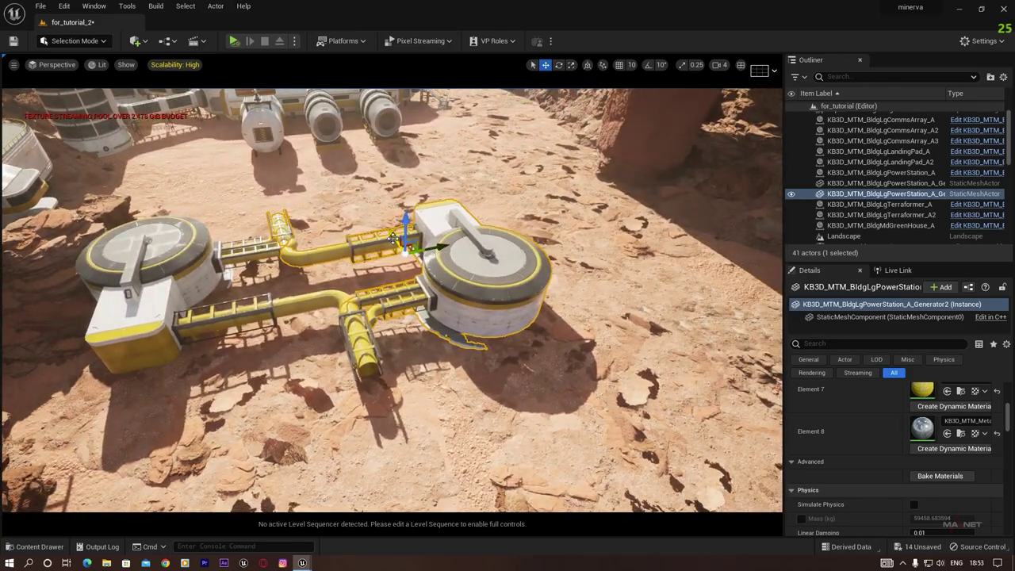
drag(392, 238, 477, 366)
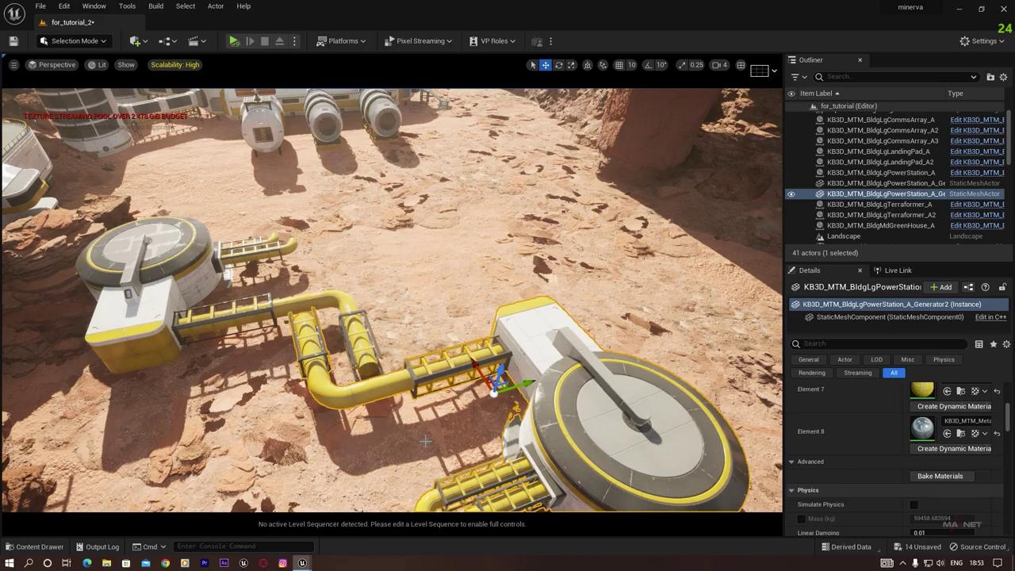
- Duplicate the second generator sideways so the copy stands beside it with their pipes connected
right_drag(425, 441, 450, 452)
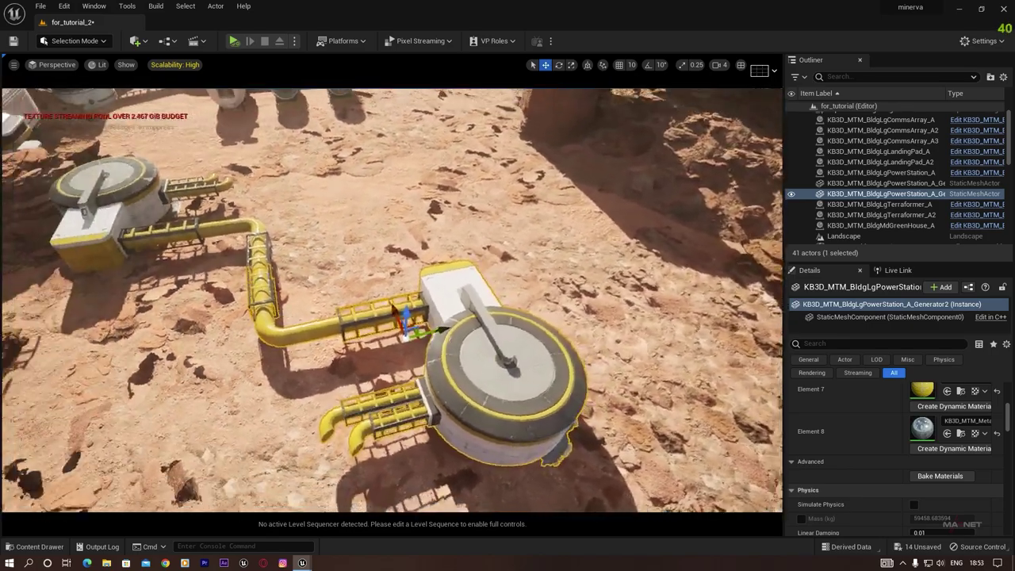
right_drag(466, 339, 466, 339)
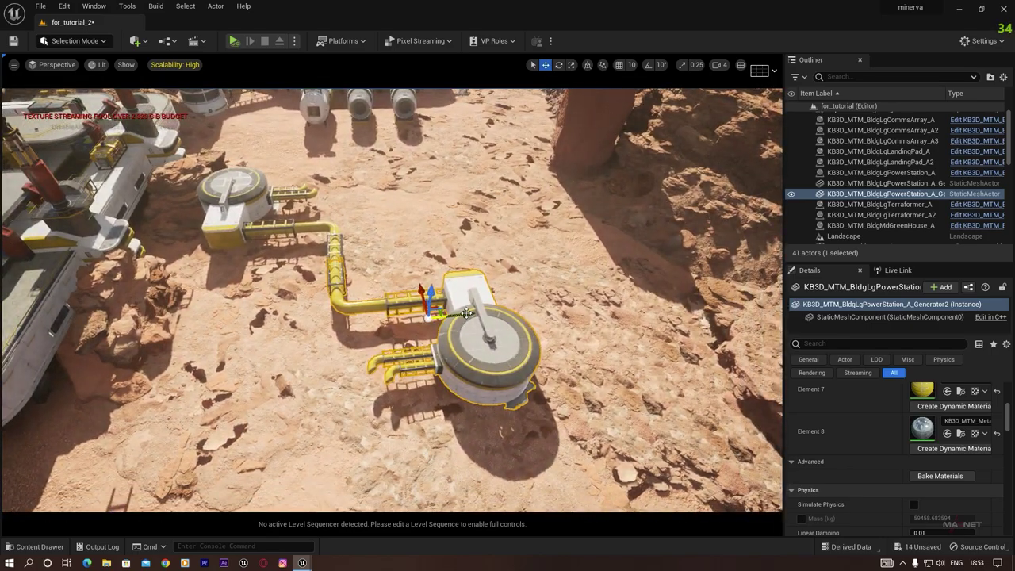
alt+drag(465, 315, 562, 311)
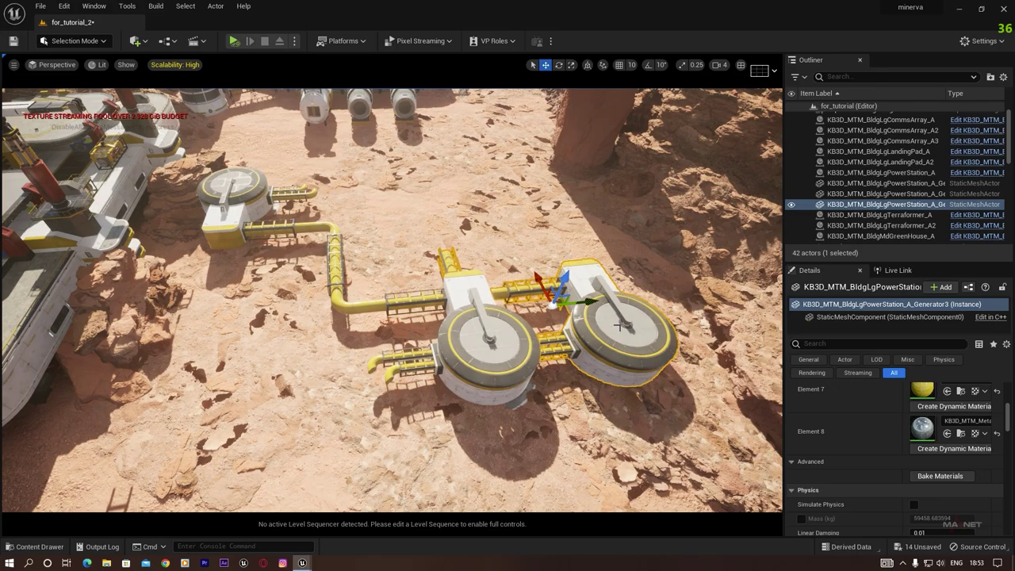
right_drag(561, 311, 540, 278)
right_drag(490, 346, 489, 337)
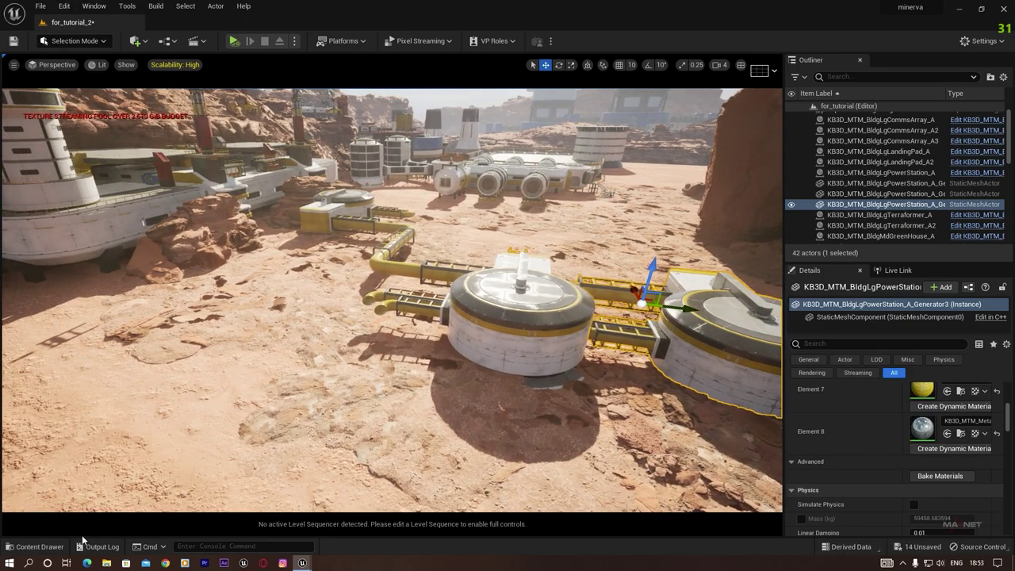
- Place the KB3D_MTM_BldgLgPowerStation_A_RoofTanksA mesh by the second generator's free pipe ends and raise it above the ground
click(35, 546)
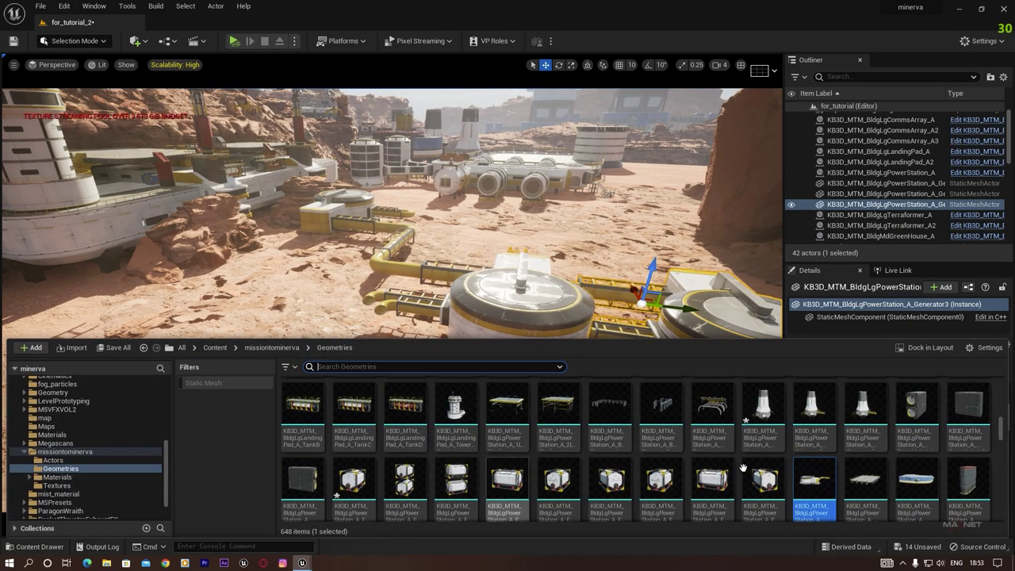
scroll(476, 432, down, 1)
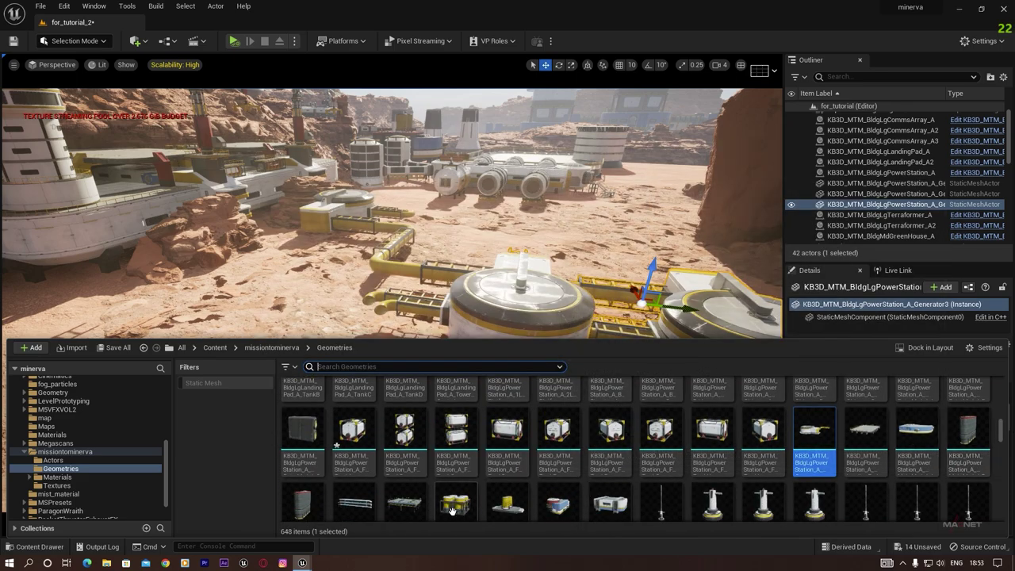
mouse_move(454, 509)
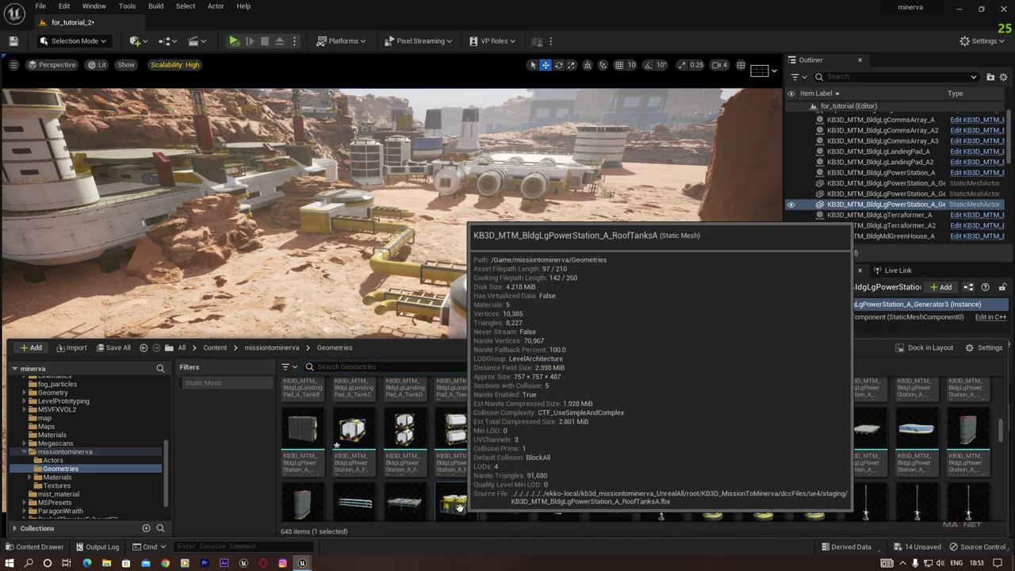
drag(454, 510, 331, 343)
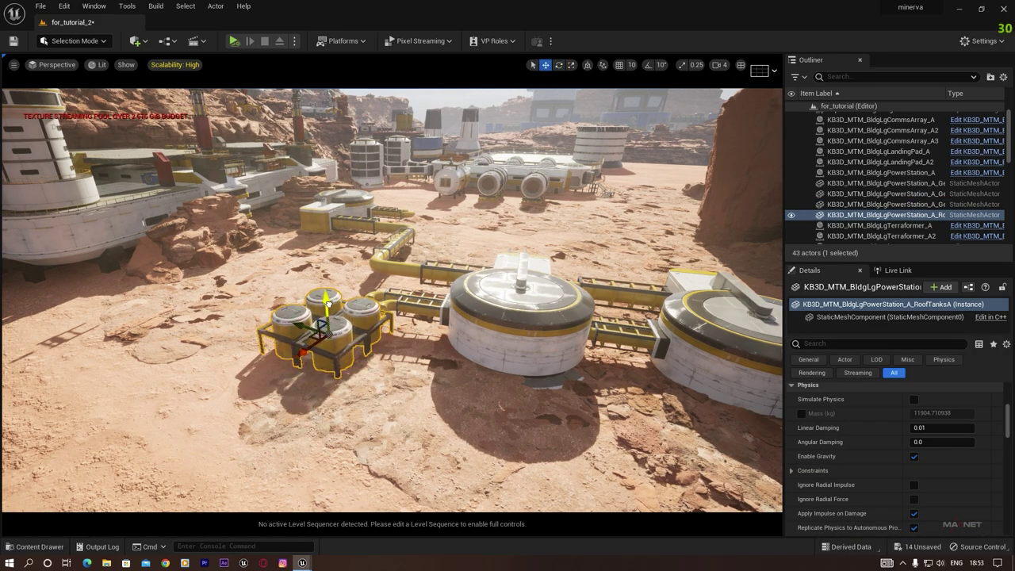
drag(327, 299, 327, 268)
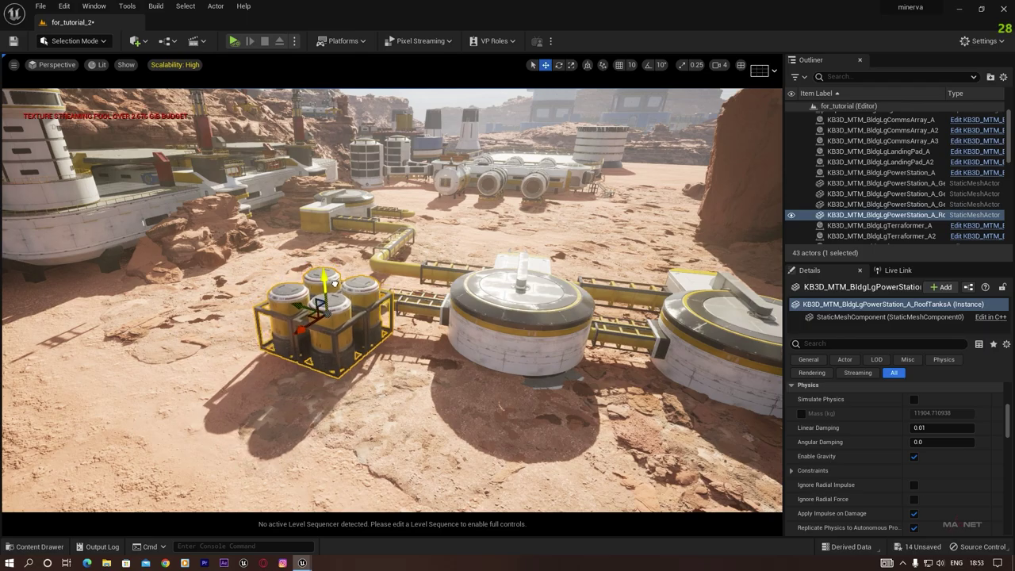
- Scale up the roof tanks, raise them so their frame clears the ground, and align them with the generator's pipe ends
right_drag(426, 370, 330, 305)
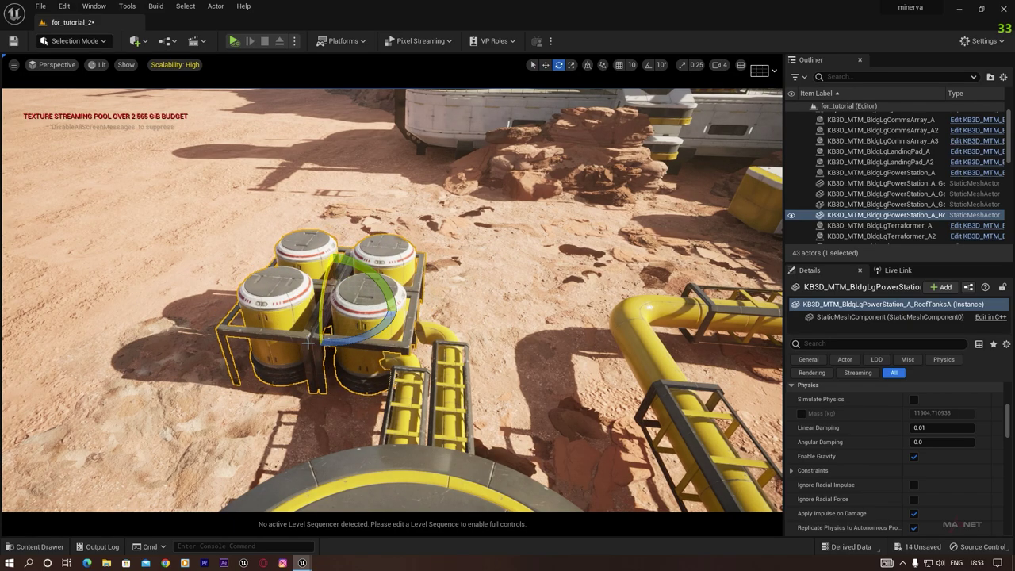
key(r)
drag(337, 307, 338, 312)
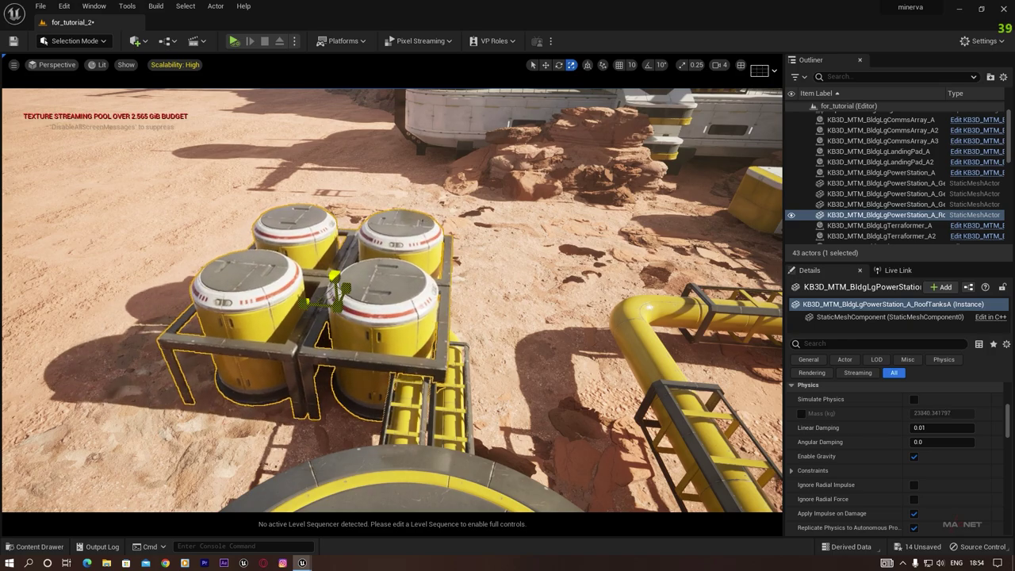
drag(336, 276, 333, 249)
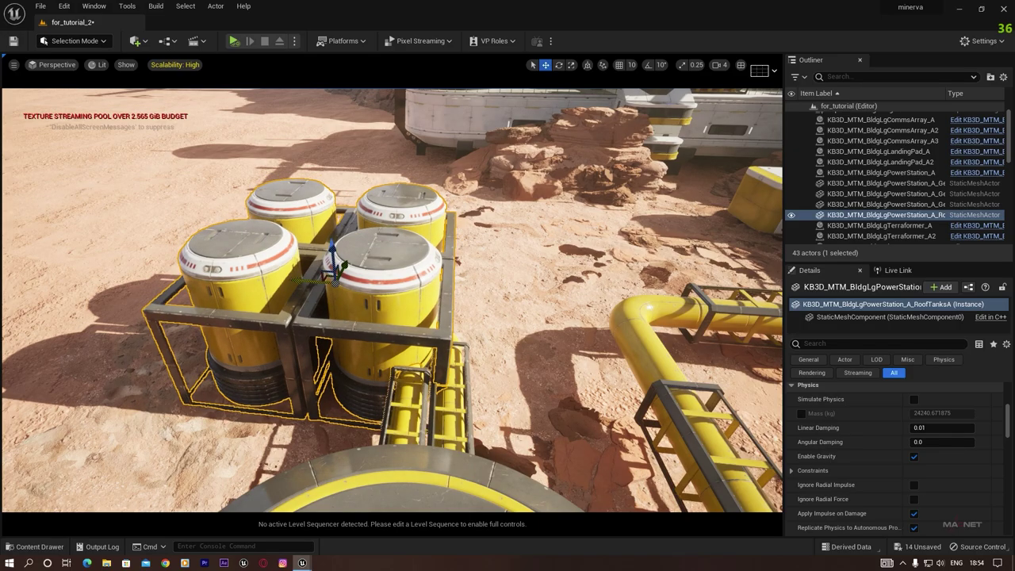
mouse_move(296, 280)
mouse_down()
mouse_move(219, 276)
mouse_move(288, 279)
mouse_up()
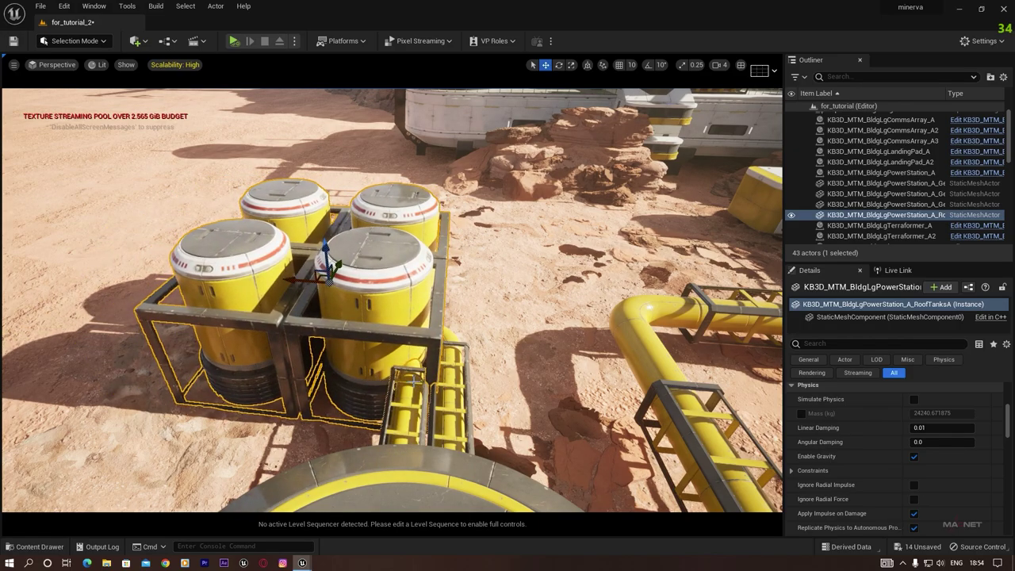
- Duplicate the roof tanks to the far side of the third generator, settle the copy's height, and deselect it
right_drag(415, 381, 631, 277)
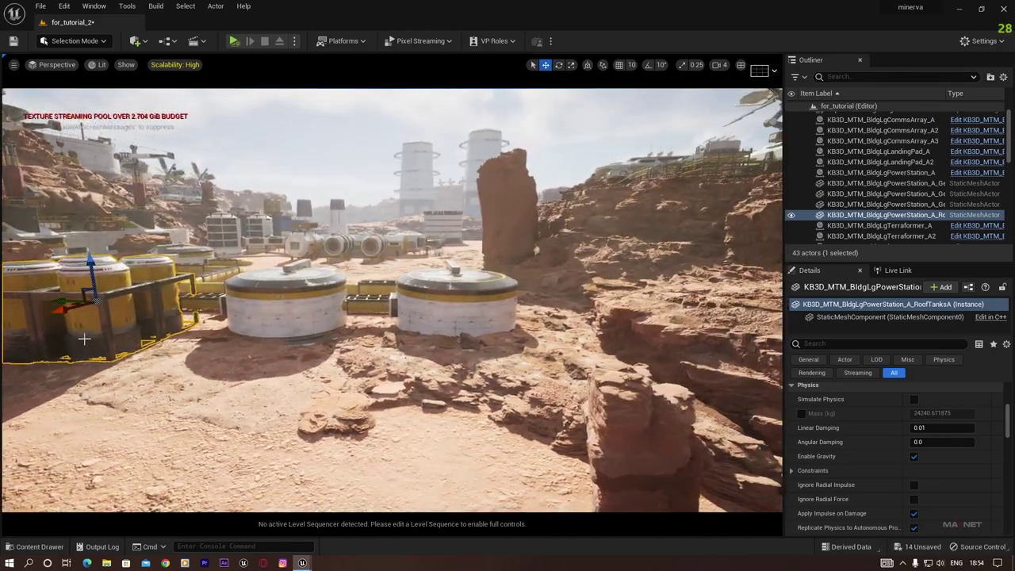
alt+drag(67, 302, 589, 314)
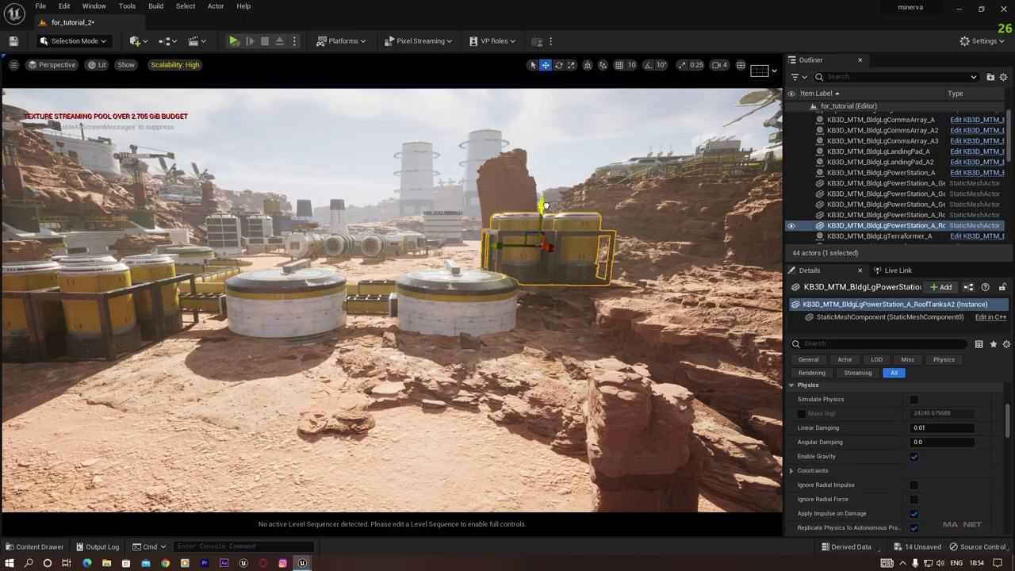
key(Escape)
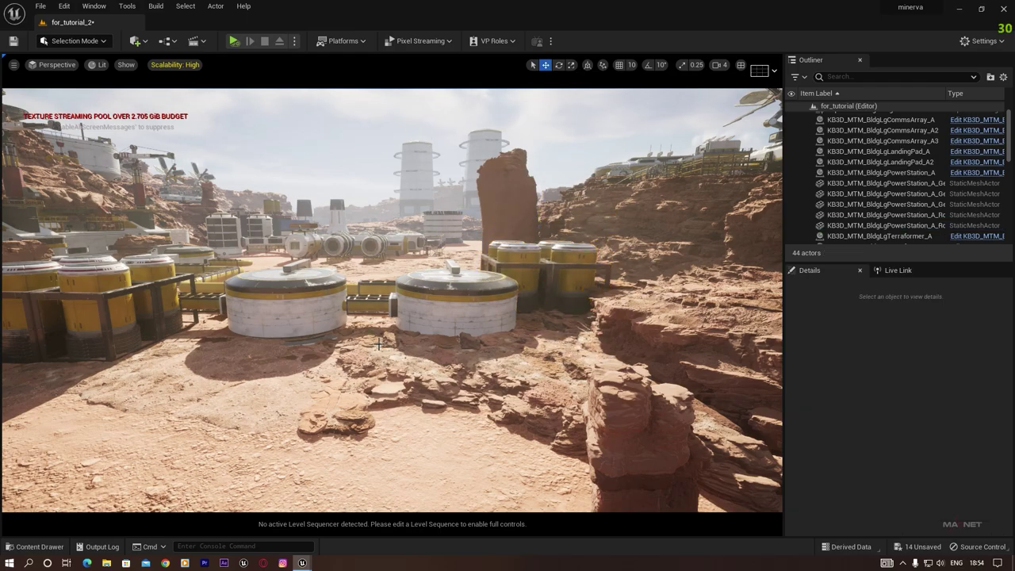
- Duplicate the first generator and position the copy behind the foreground pair so its pipe reaches the third generator
mouse_move(393, 301)
right_down()
mouse_move(297, 298)
mouse_move(321, 311)
mouse_move(397, 309)
mouse_move(379, 274)
mouse_move(398, 283)
mouse_move(394, 315)
right_up()
key(d)
key(q)
key(w)
key(a)
key(e)
key(d)
right_drag(322, 313, 322, 319)
click(230, 276)
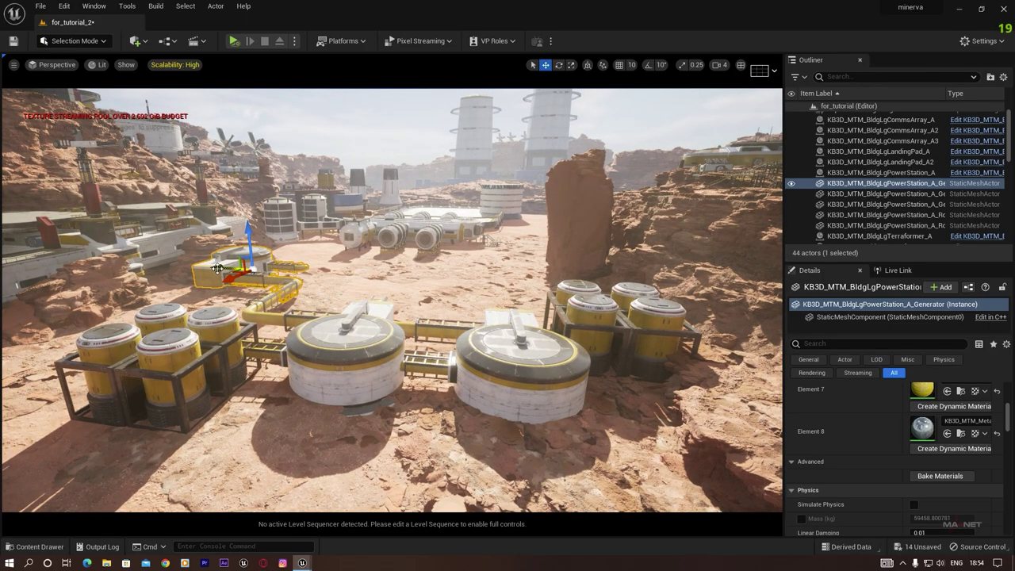
alt+drag(217, 268, 305, 274)
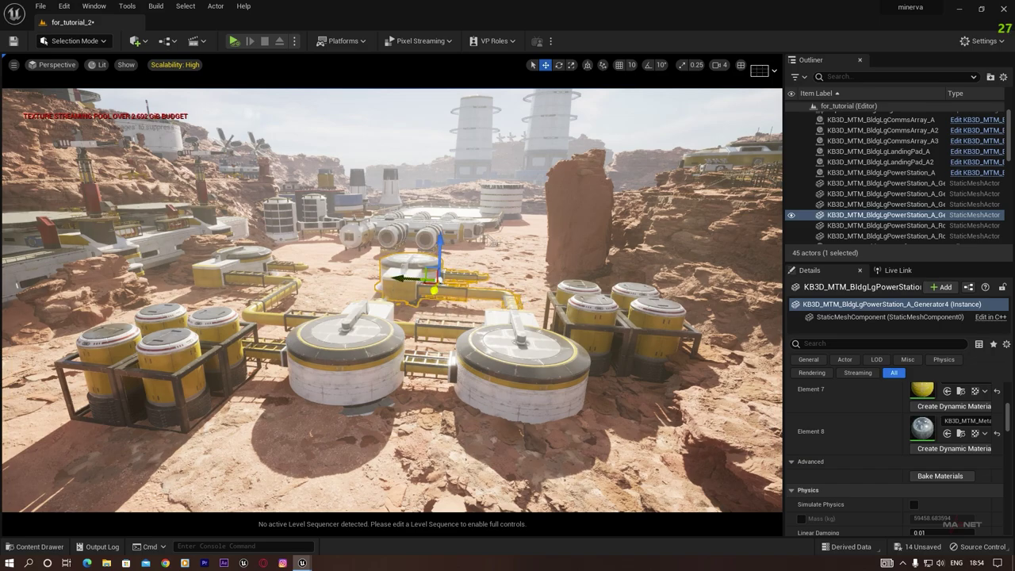
- Raise the fourth generator slightly so it sits properly on the terrain with its pipe meeting the third generator
key(e)
right_drag(482, 350, 420, 387)
key(d)
key(w)
key(s)
mouse_move(504, 259)
mouse_down()
mouse_move(501, 251)
mouse_move(469, 277)
mouse_move(505, 247)
mouse_up()
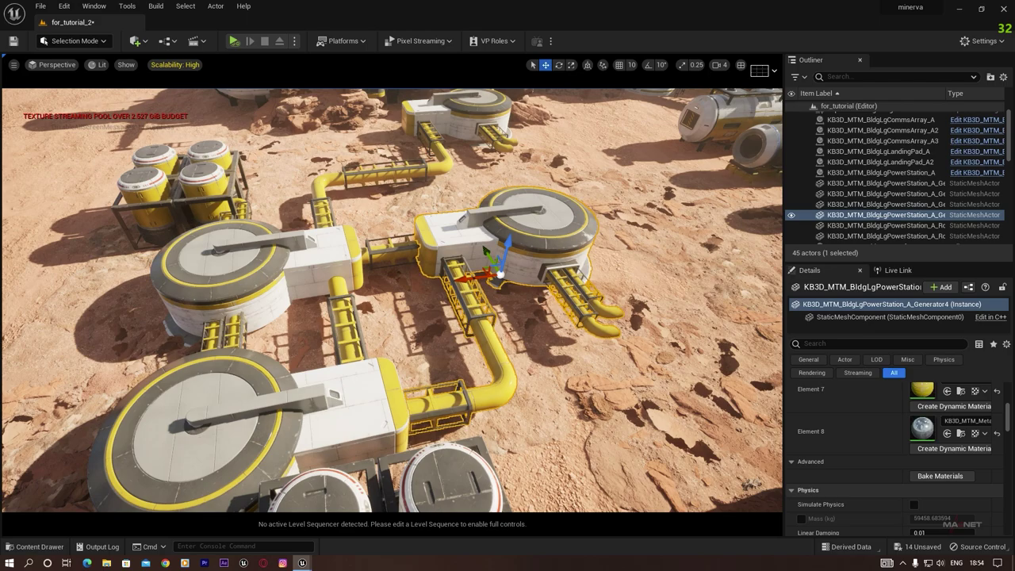
- Duplicate a set of roof tanks and position the copy at the fourth generator's free pipe ends
click(184, 180)
alt+drag(146, 196, 628, 284)
alt+drag(669, 310, 658, 329)
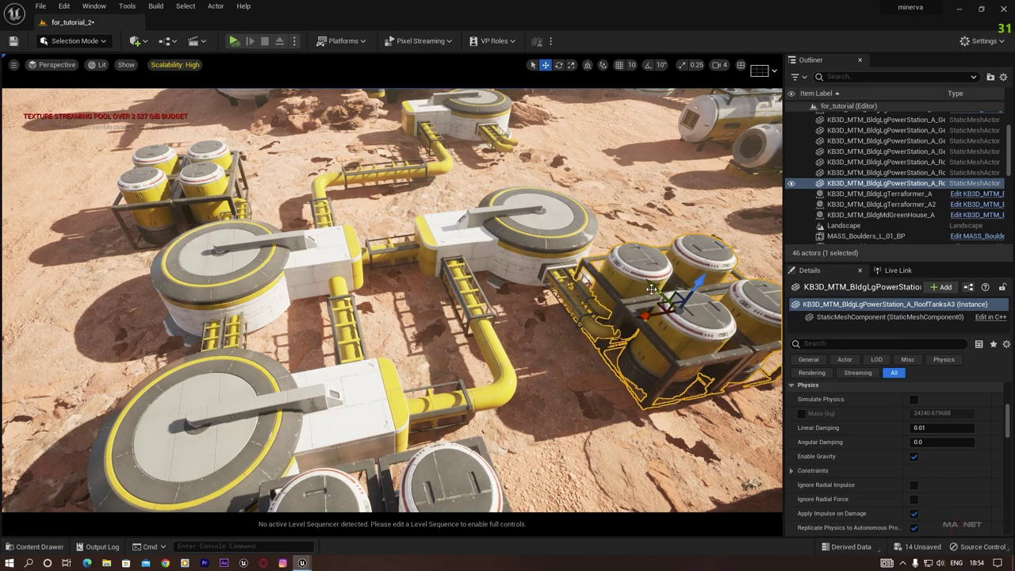
alt+drag(651, 289, 657, 300)
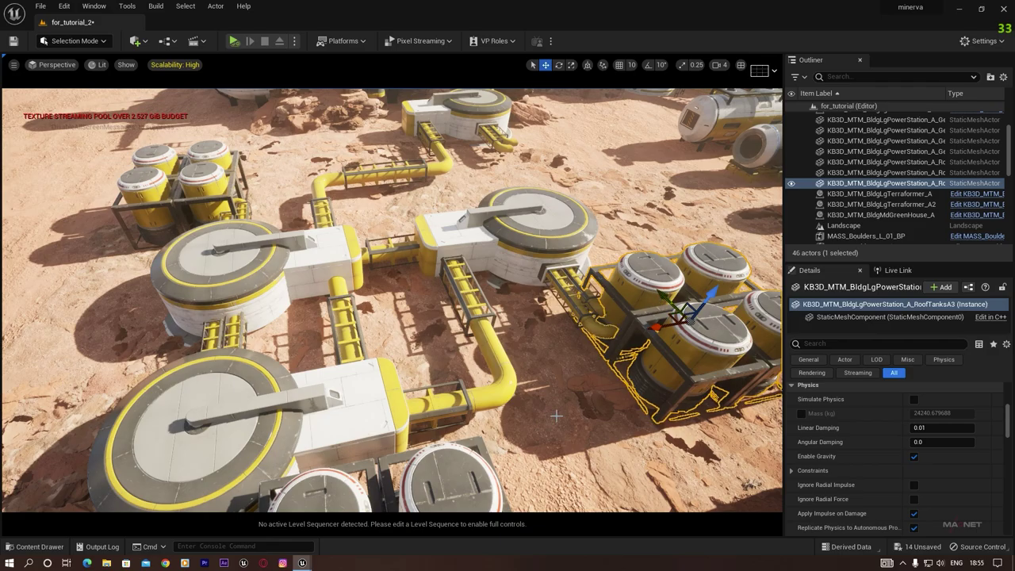
- Duplicate the fourth generator's roof tanks to the first generator's free pipe ends and clear the selection
right_drag(557, 415, 563, 366)
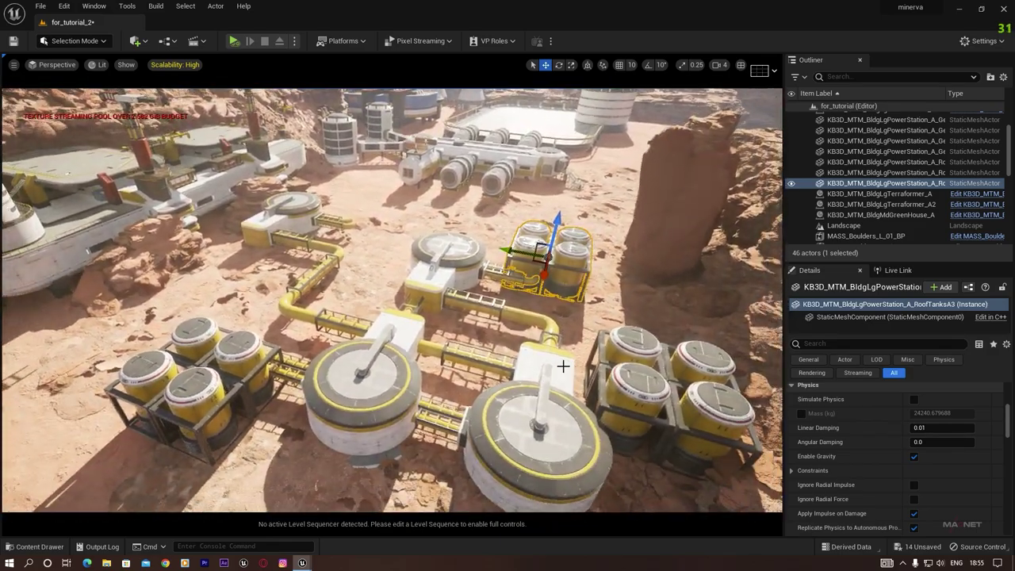
alt+drag(508, 250, 361, 215)
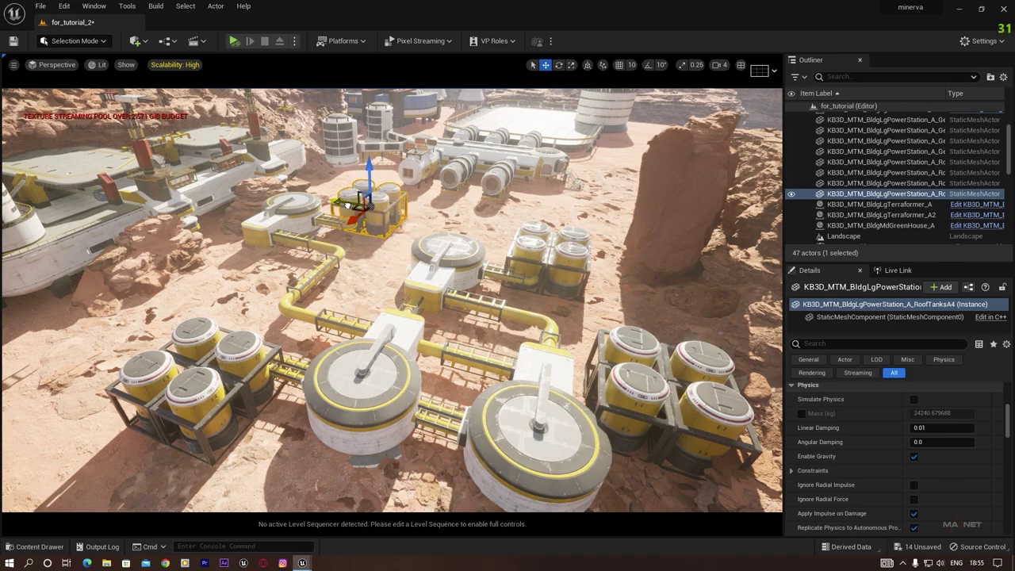
right_drag(452, 367, 476, 285)
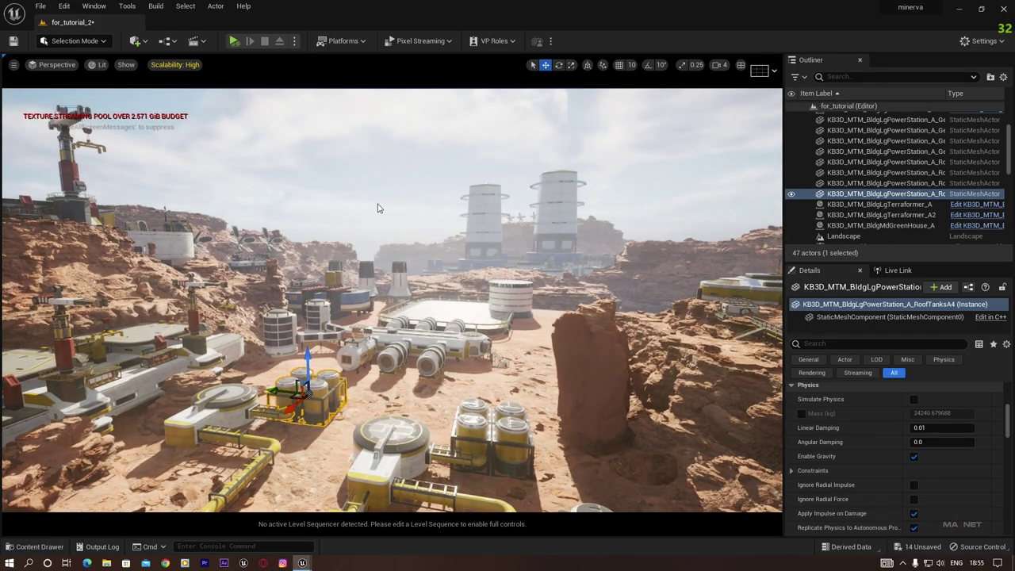
click(378, 209)
- Place the KB3D_MTM_BldgLgLandingPad_A_ElevatorTower mesh behind the tanks of the first generator
key(w)
mouse_move(378, 208)
right_down()
mouse_move(382, 279)
mouse_move(379, 255)
mouse_move(394, 265)
mouse_move(388, 215)
right_up()
key(w)
key(s)
key(s)
key(d)
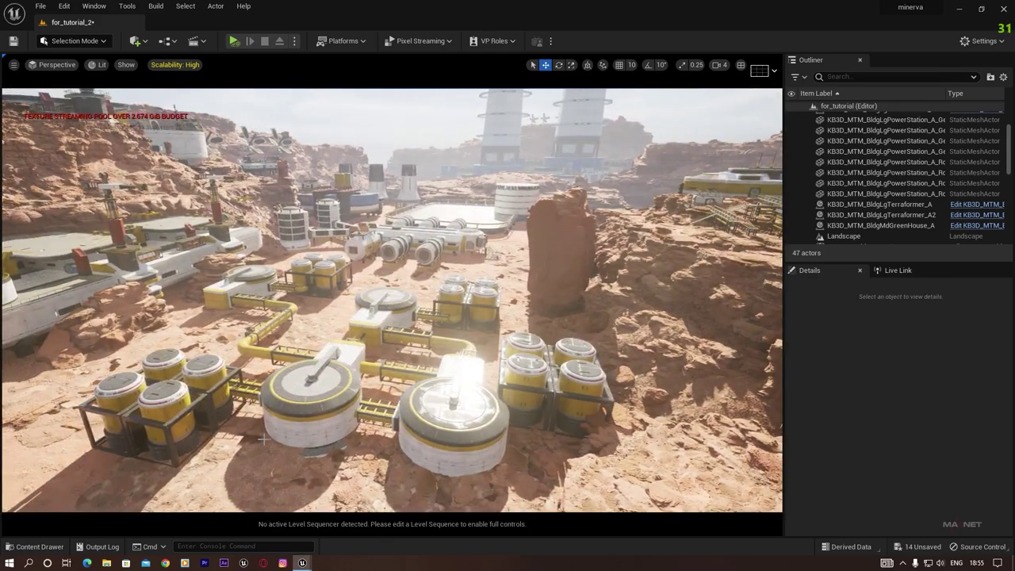
click(35, 546)
scroll(724, 479, up, 3)
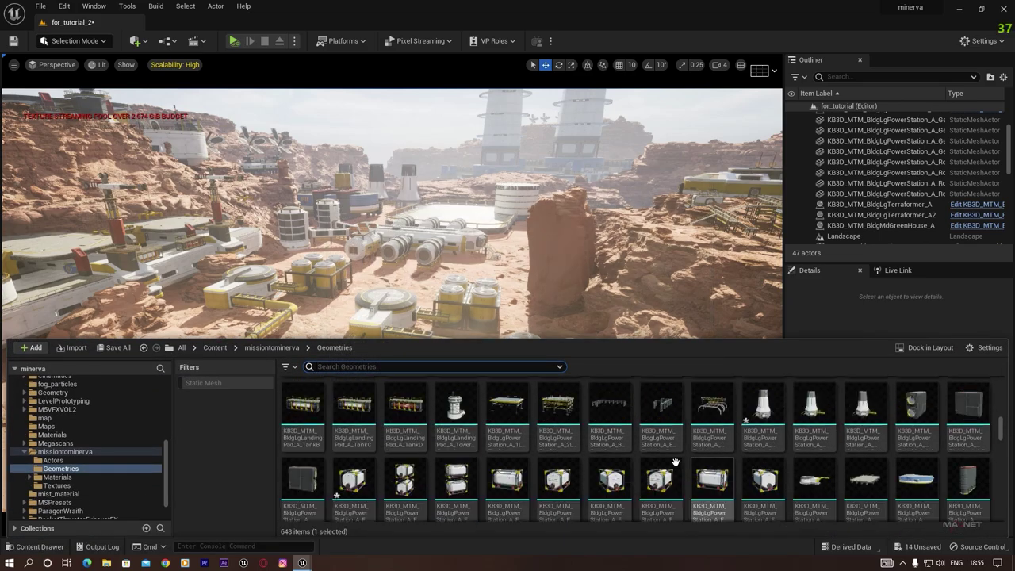
mouse_move(711, 400)
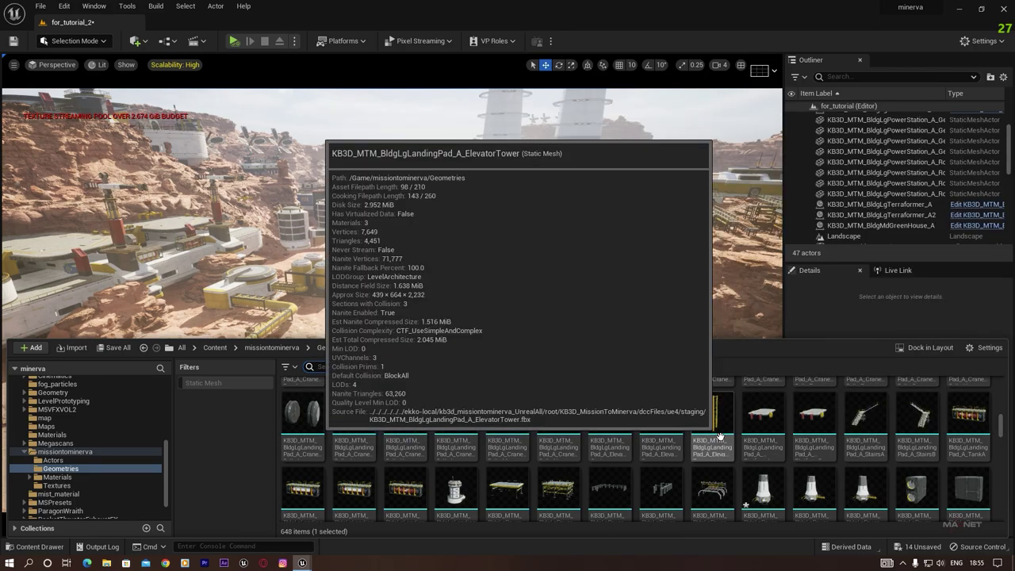
drag(709, 420, 278, 260)
- Duplicate the elevator tower upward twice, stacking the copies into one taller tower
drag(272, 144, 265, 96)
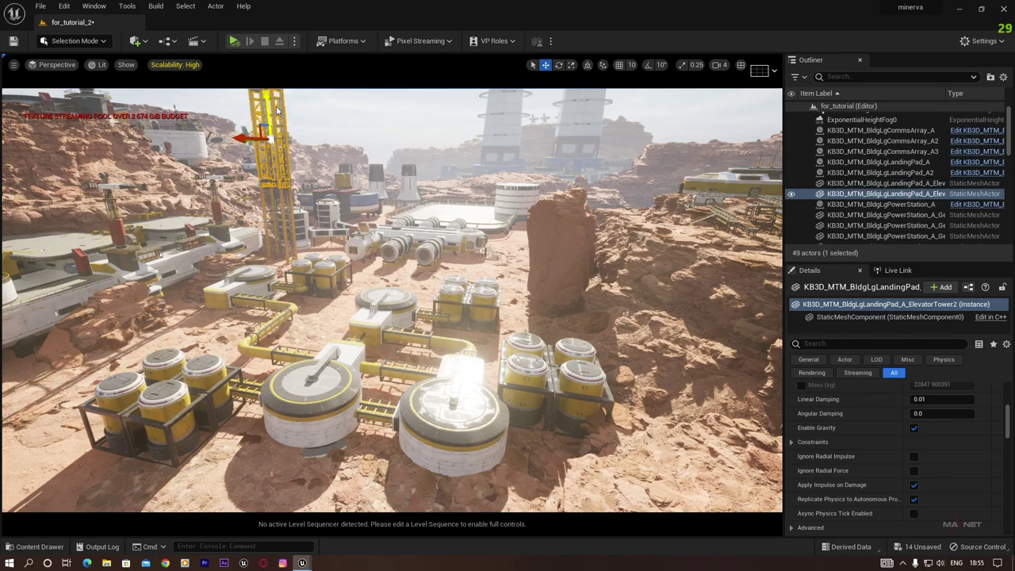
right_drag(281, 147, 275, 115)
drag(290, 171, 291, 149)
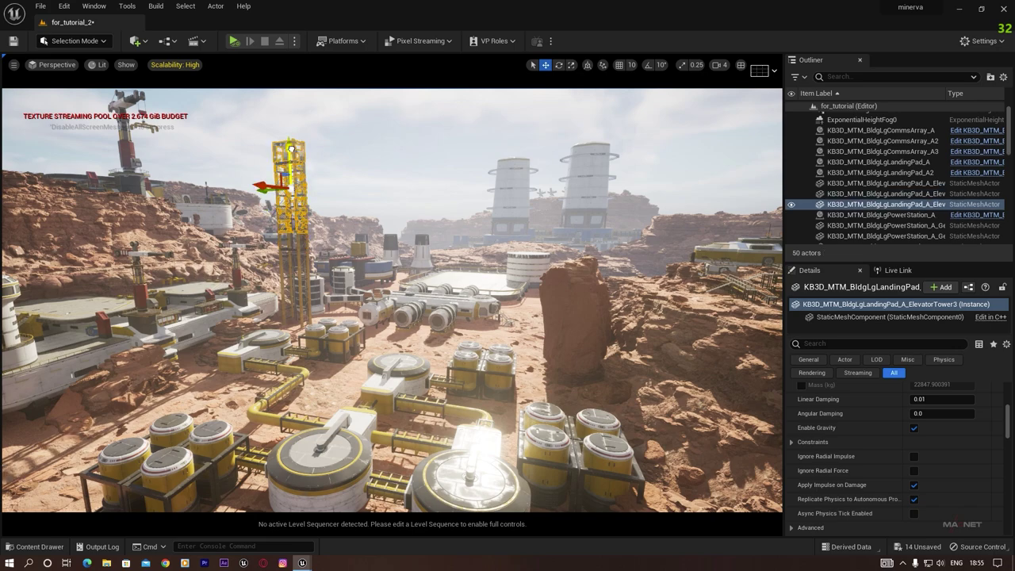
- Place the KB3D_MTM_BldgLgPowerStation_A_FuelTankA mesh near the base of the stacked elevator tower and select it
right_drag(384, 259, 313, 182)
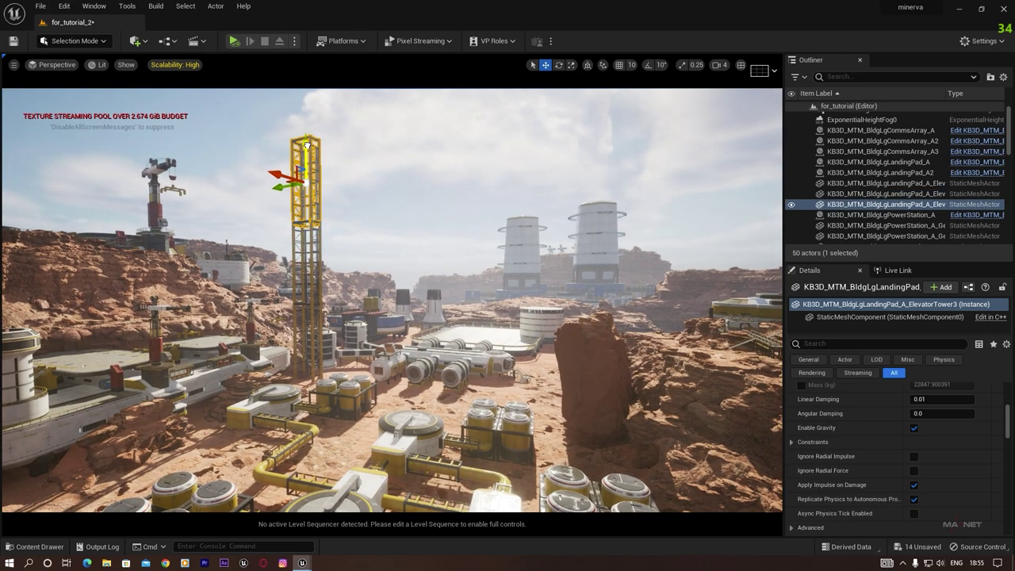
click(34, 546)
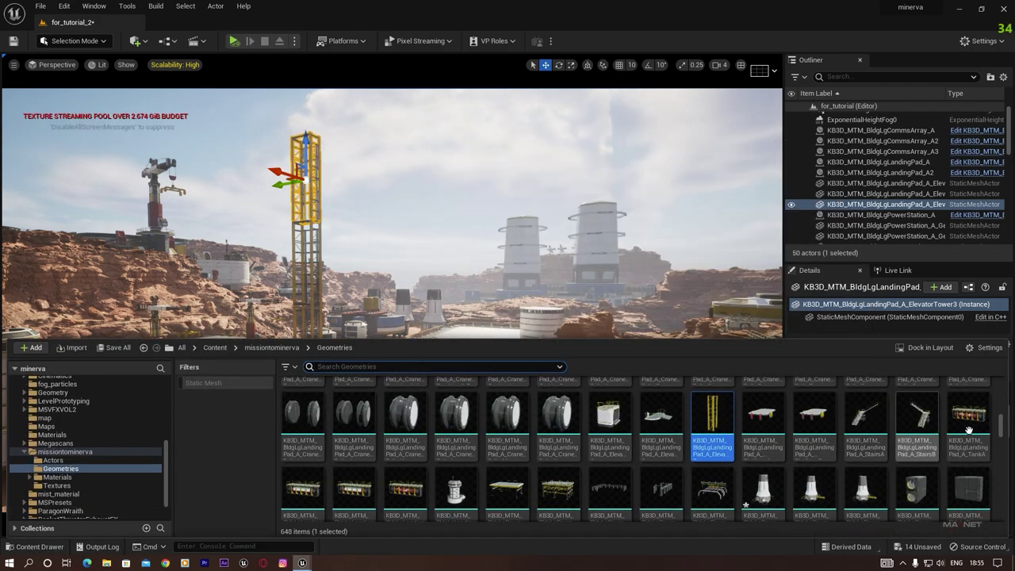
scroll(561, 474, down, 1)
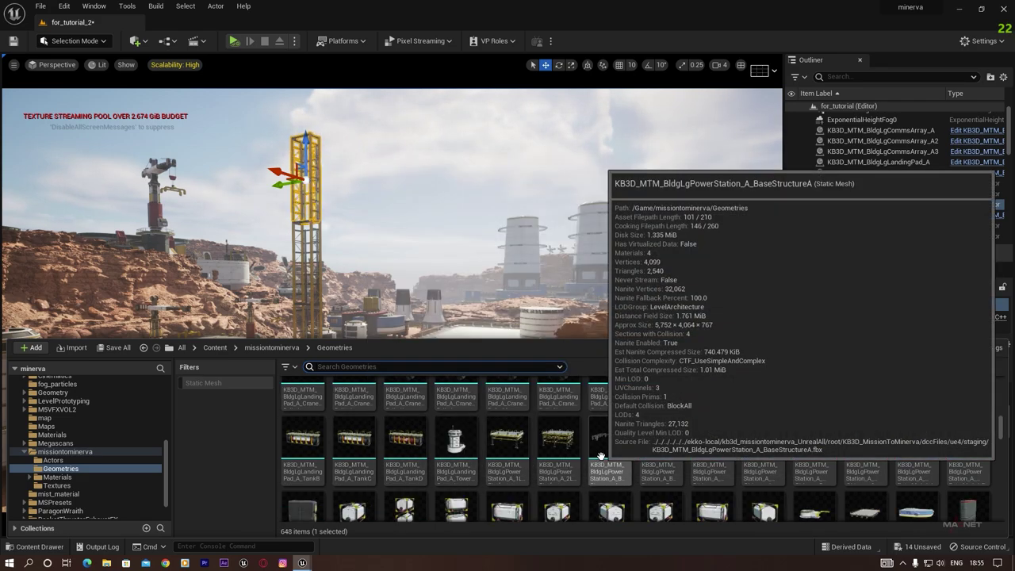
scroll(607, 458, down, 2)
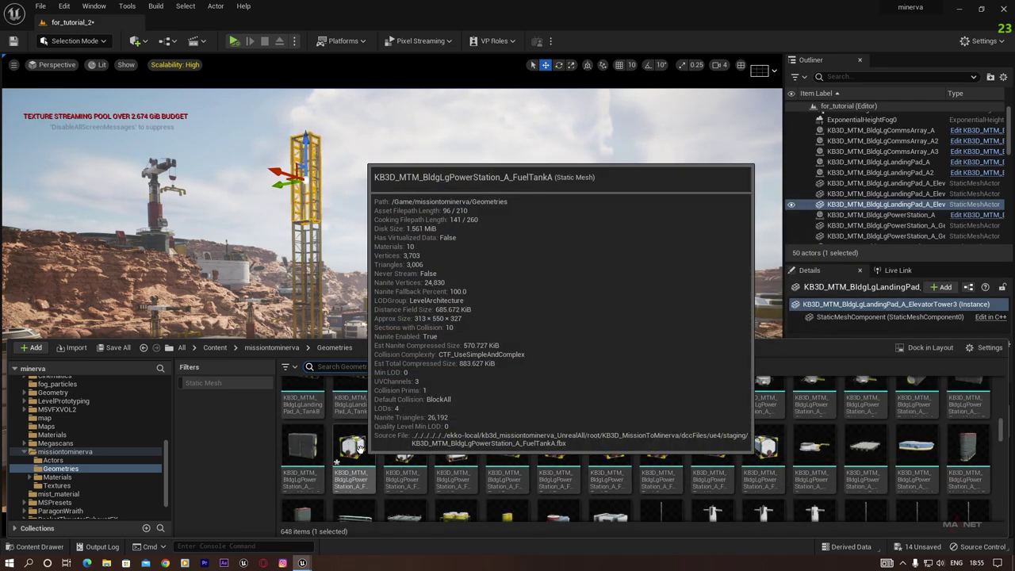
click(358, 448)
drag(359, 449, 307, 277)
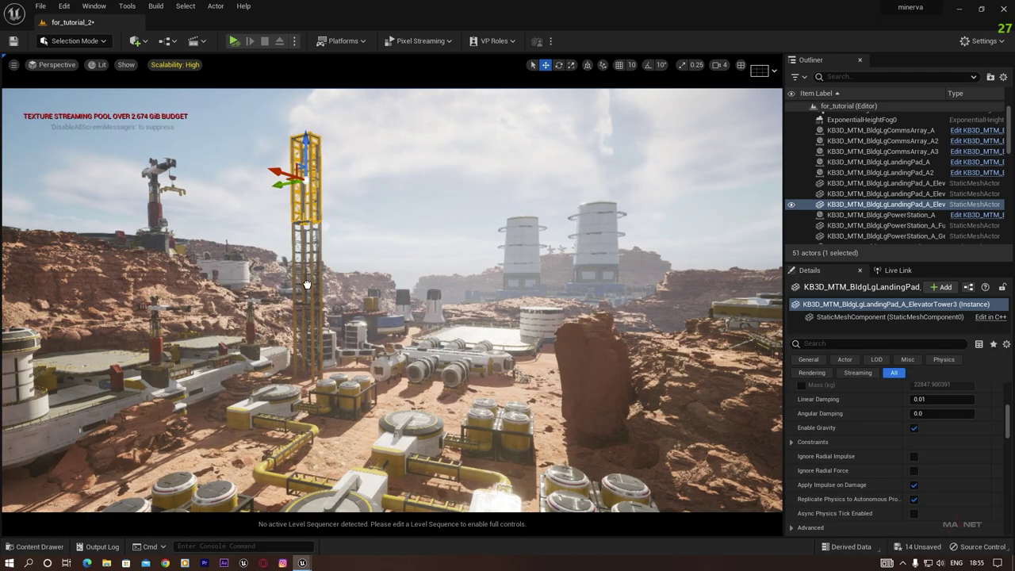
click(309, 345)
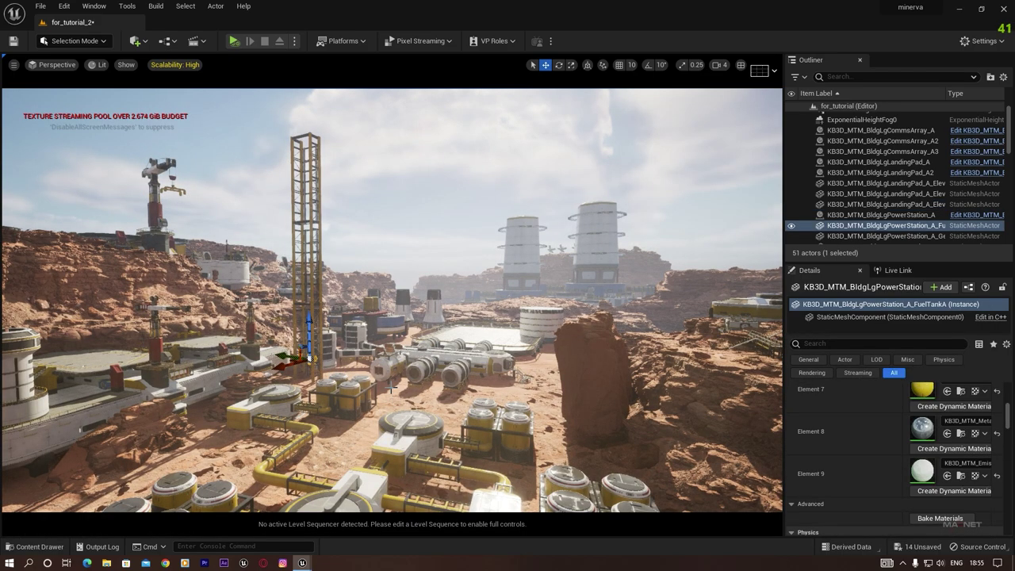
- Set the camera speed to 6 and move the fuel tank sideways into the base of the elevator tower
key(w)
right_drag(310, 346, 273, 361)
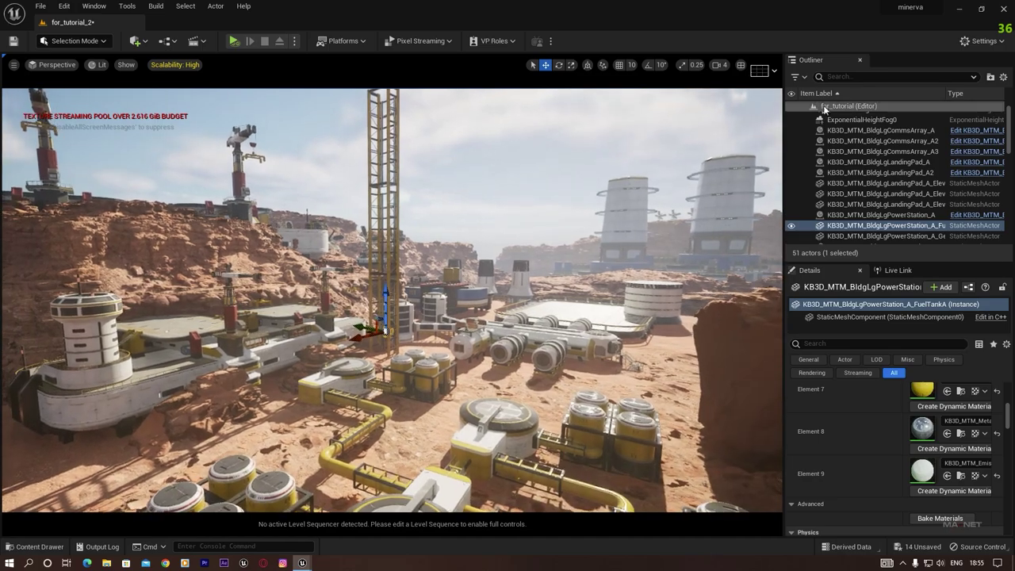
click(724, 66)
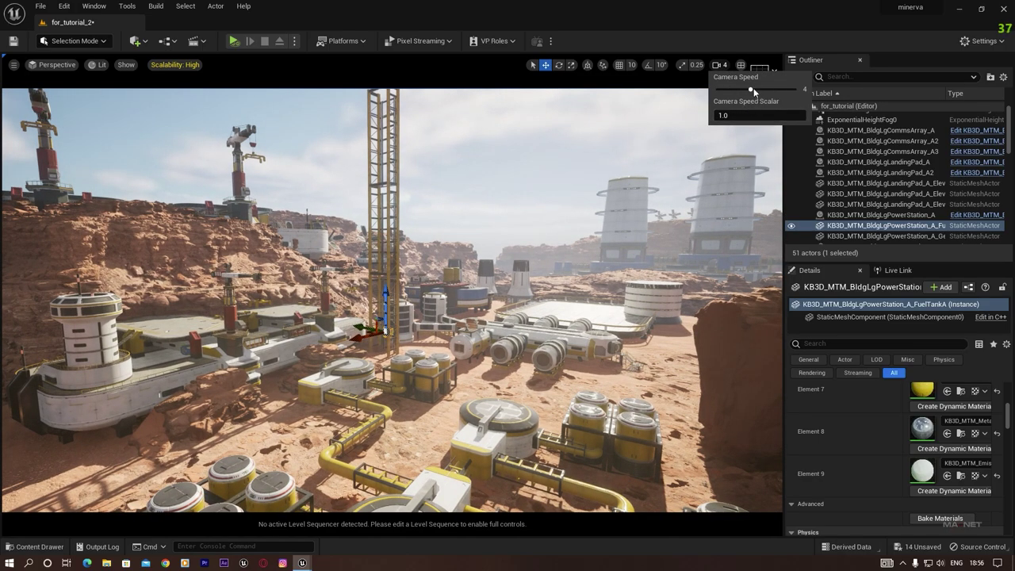
drag(754, 88, 772, 89)
key(w)
right_drag(429, 339, 323, 371)
key(a)
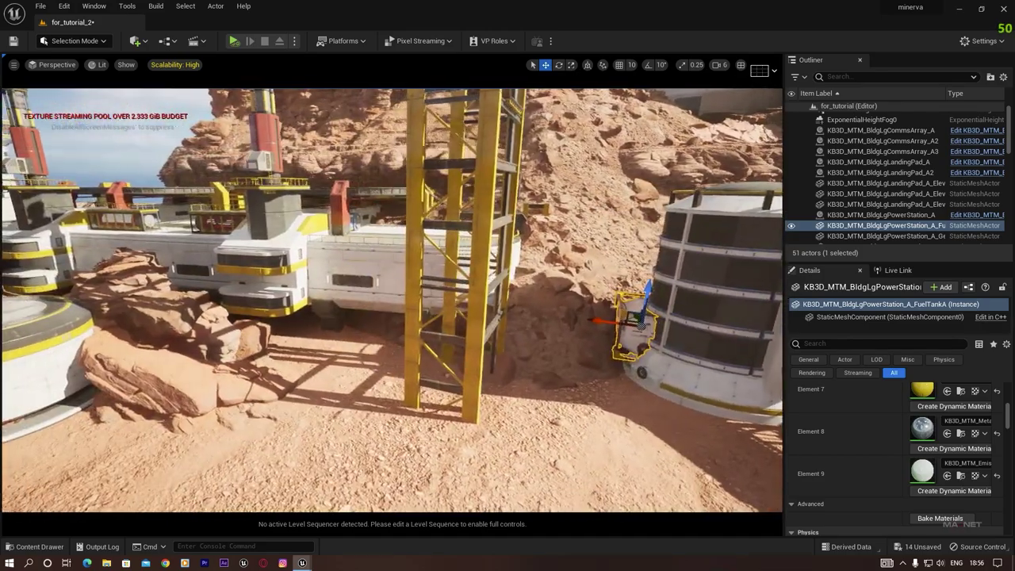
drag(600, 321, 468, 340)
- Duplicate the fuel tank upward three times, spacing the copies inside the elevator tower, and clear the selection
key(s)
mouse_move(459, 295)
right_down()
mouse_move(428, 299)
mouse_move(459, 295)
right_up()
alt+drag(464, 288, 496, 98)
right_drag(573, 312, 538, 214)
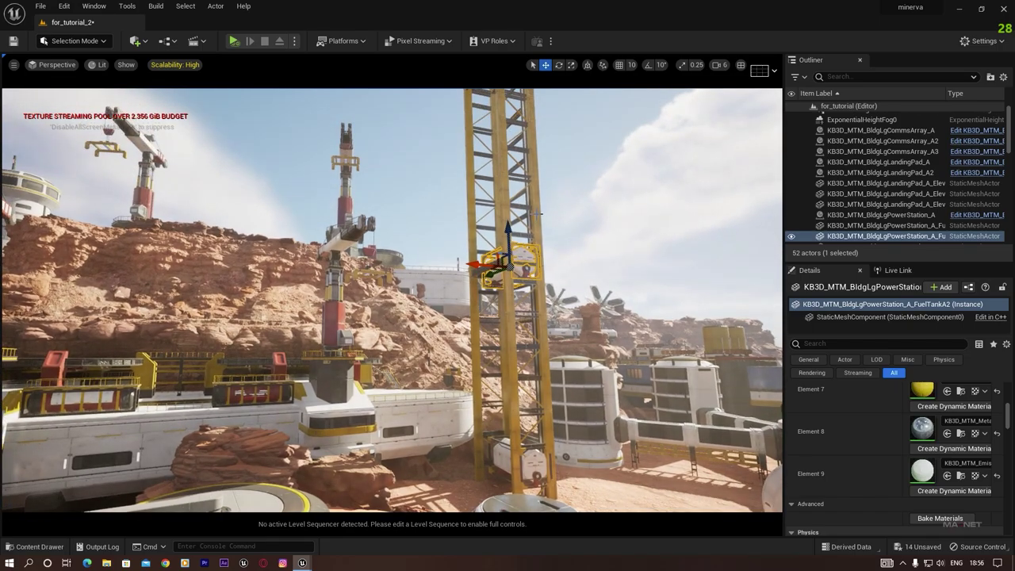
alt+drag(507, 230, 512, 94)
right_drag(602, 169, 571, 119)
drag(533, 173, 529, 111)
right_drag(584, 282, 576, 218)
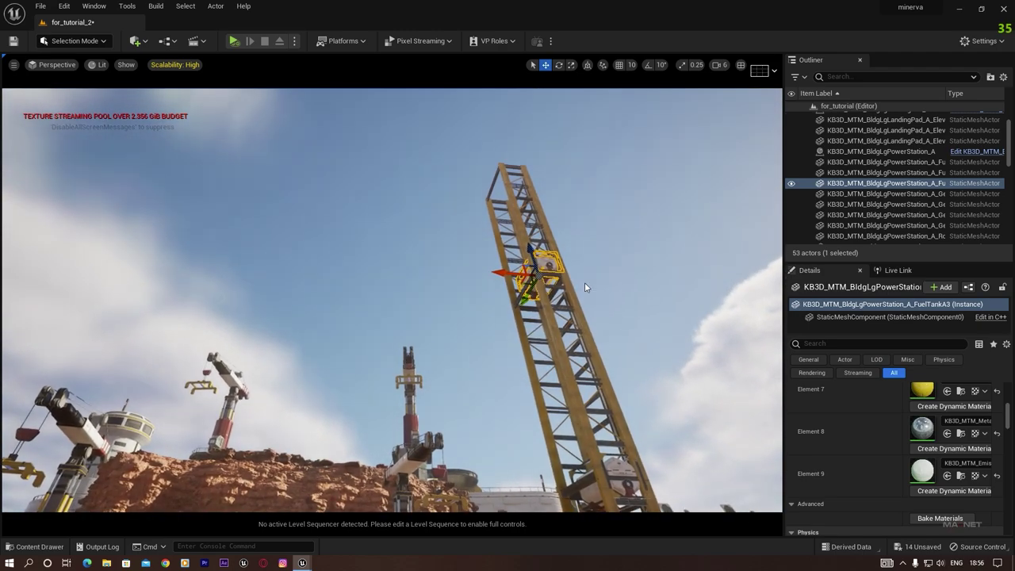
alt+drag(530, 248, 512, 171)
click(388, 374)
- Select all three elevator tower sections with their four fuel tanks and duplicate them to a spot behind the power station
right_drag(388, 374, 440, 476)
key(s)
key(e)
key(d)
key(w)
right_drag(369, 442, 338, 323)
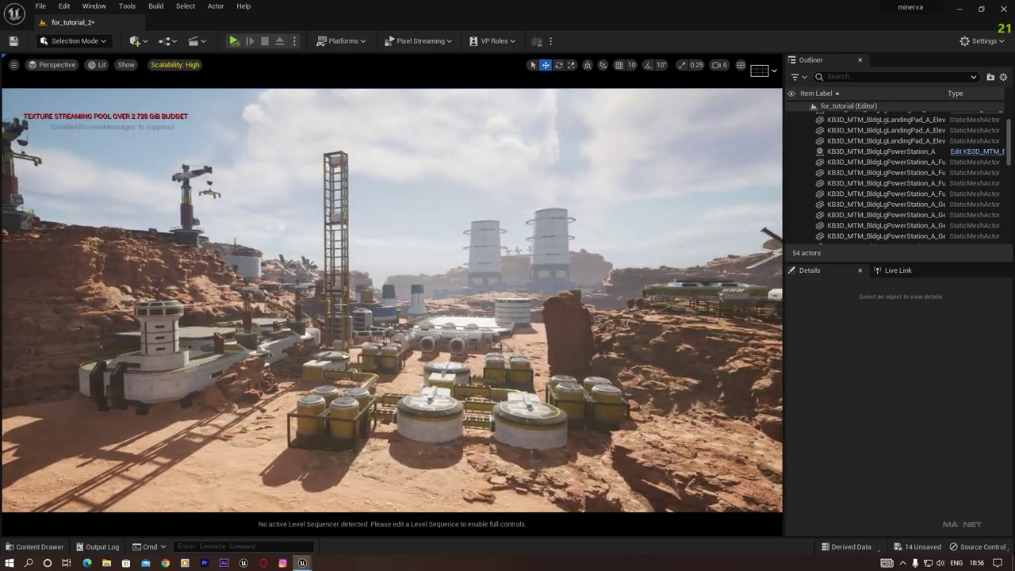
click(337, 324)
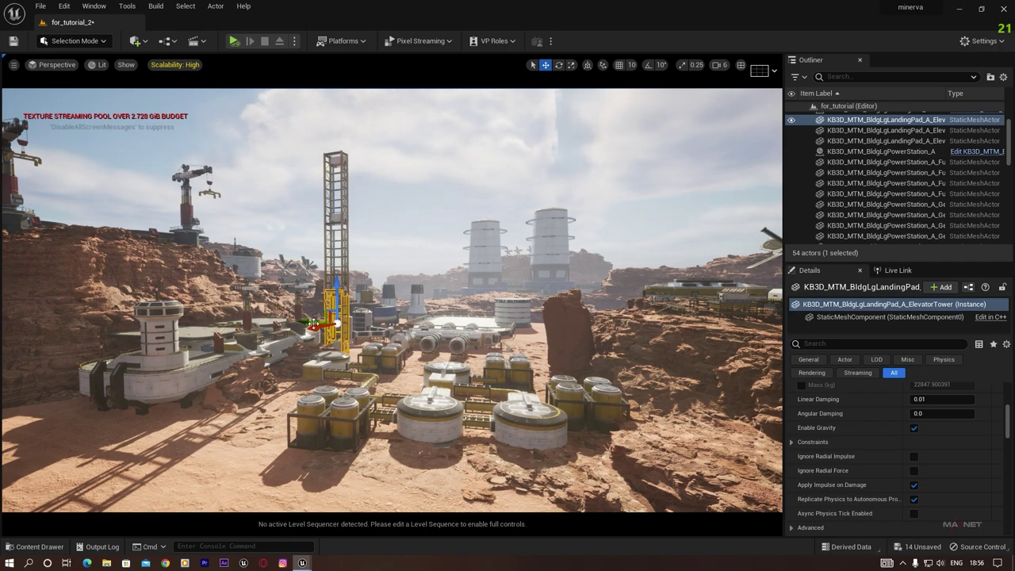
ctrl+click(344, 262)
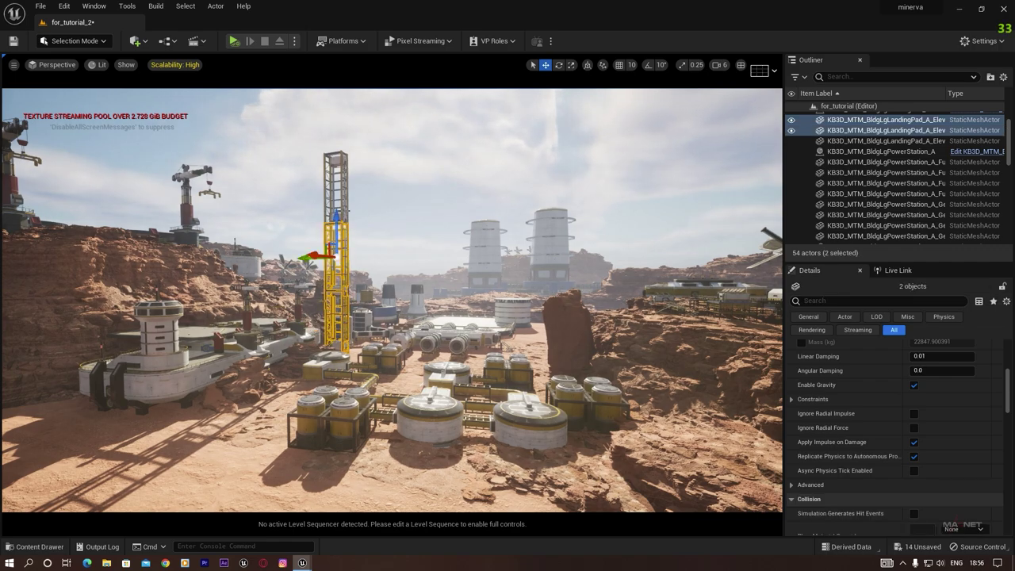
ctrl+click(337, 182)
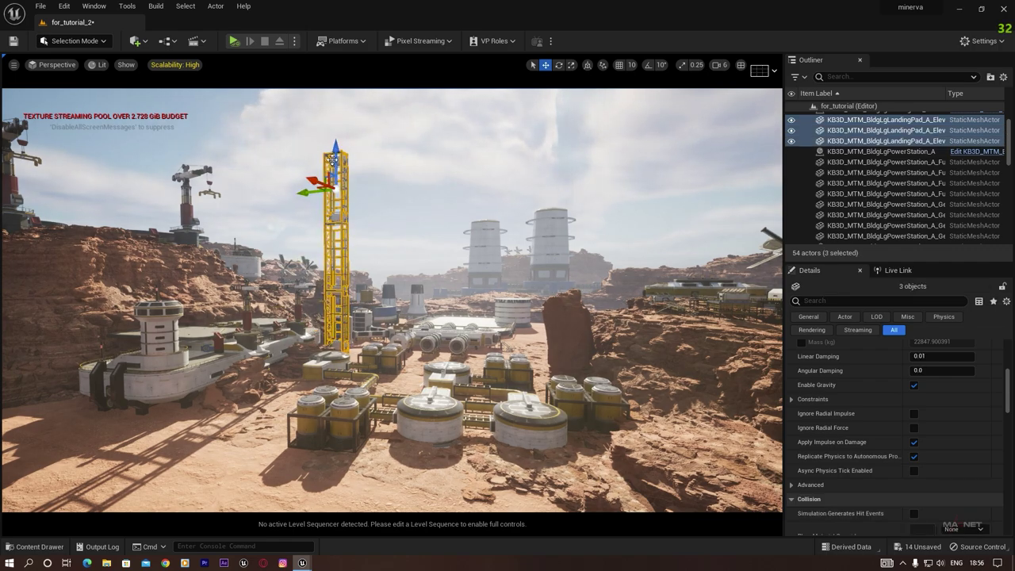
ctrl+click(334, 159)
ctrl+click(336, 222)
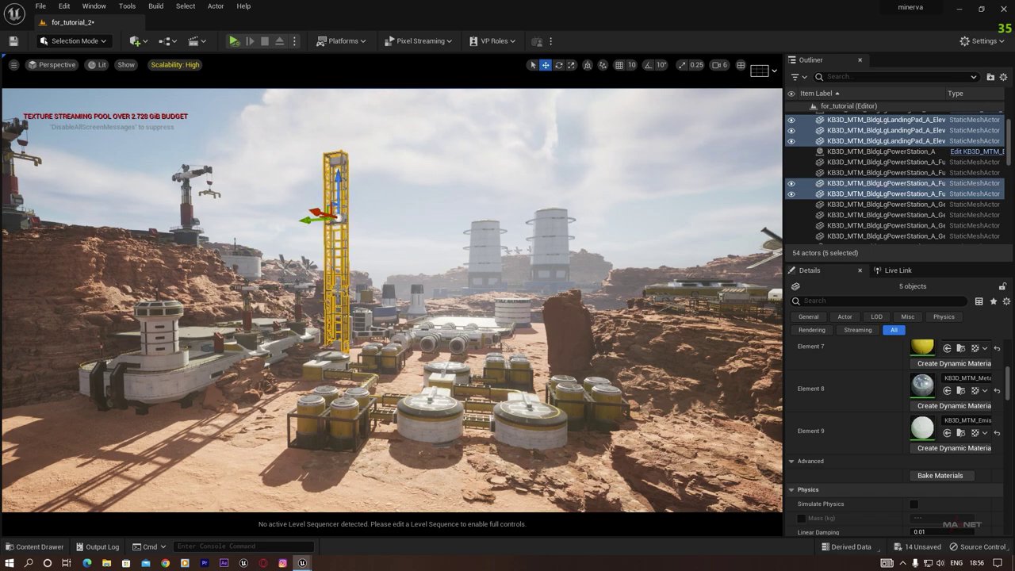
ctrl+click(345, 171)
ctrl+click(334, 155)
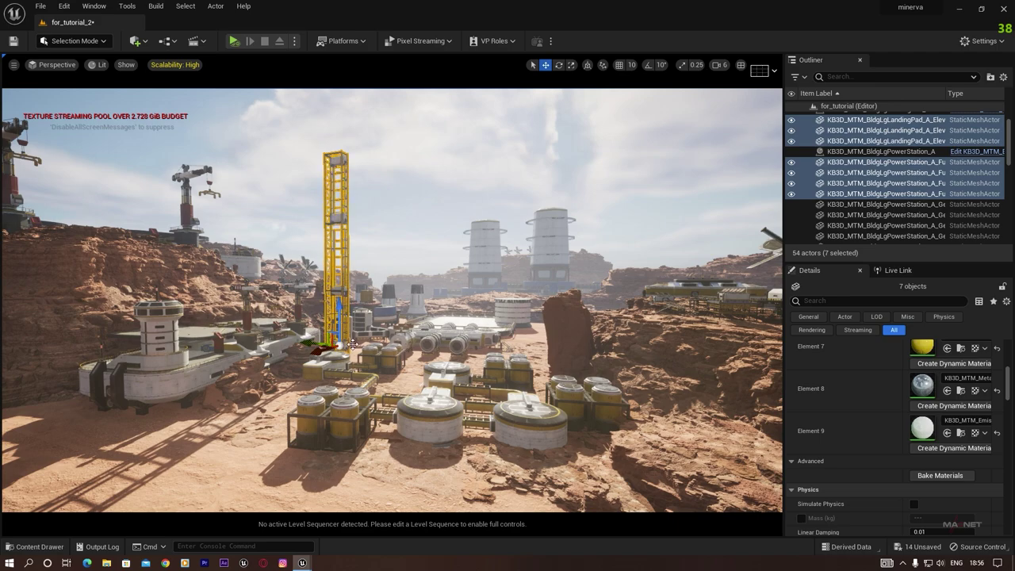
alt+drag(335, 343, 448, 326)
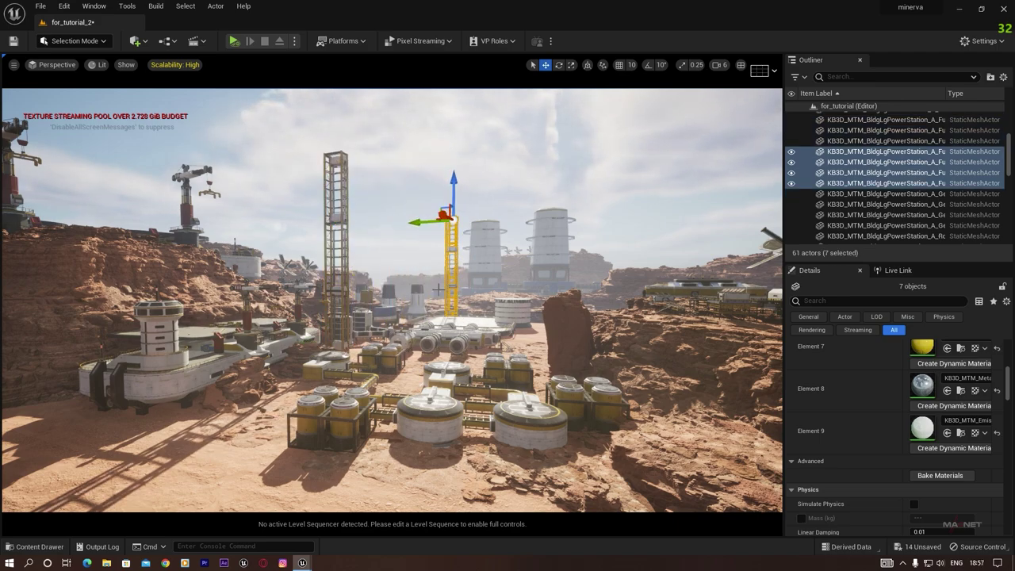
- Duplicate the complete tower twice toward the ridge with the communication arrays, placing the nearer copy on the rocky slope and adjusting its height
drag(417, 225, 764, 119)
right_drag(656, 296, 729, 279)
drag(505, 193, 565, 191)
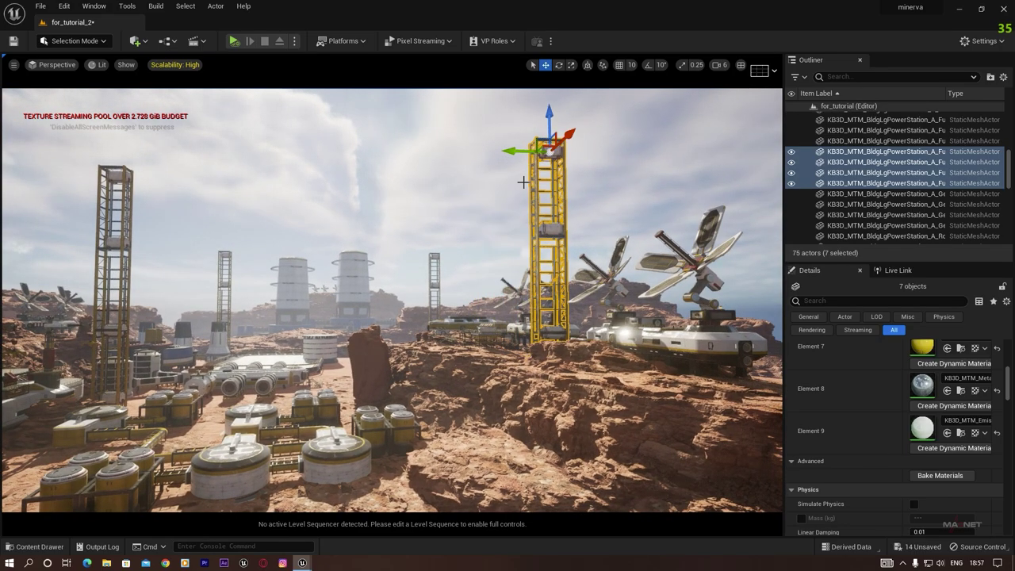
drag(514, 159, 406, 151)
drag(440, 106, 440, 78)
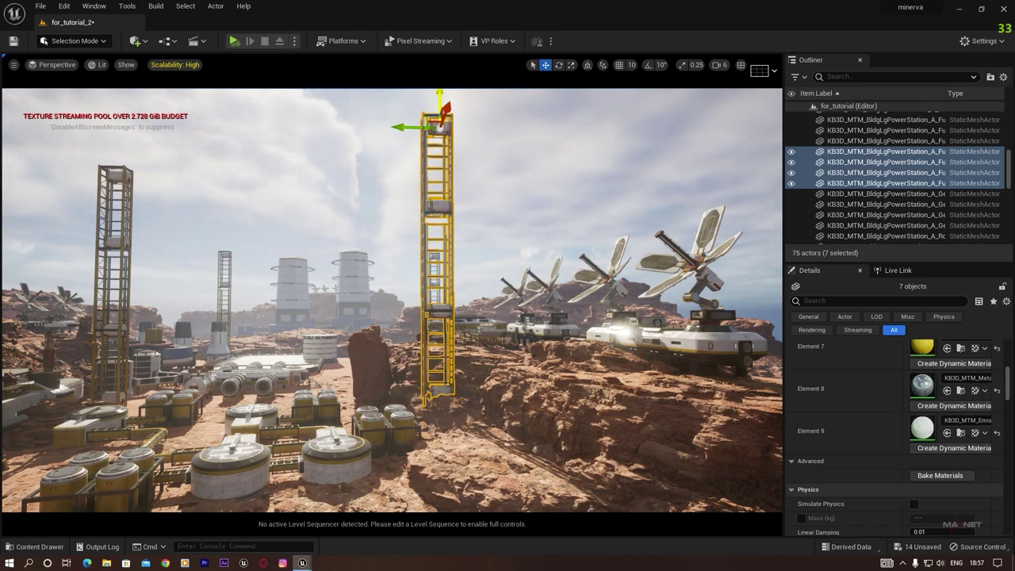
- Duplicate the tower twice more, placing one lowered copy behind the slope tower and one far off by the terraformers, then clear the selection
right_drag(476, 278, 436, 214)
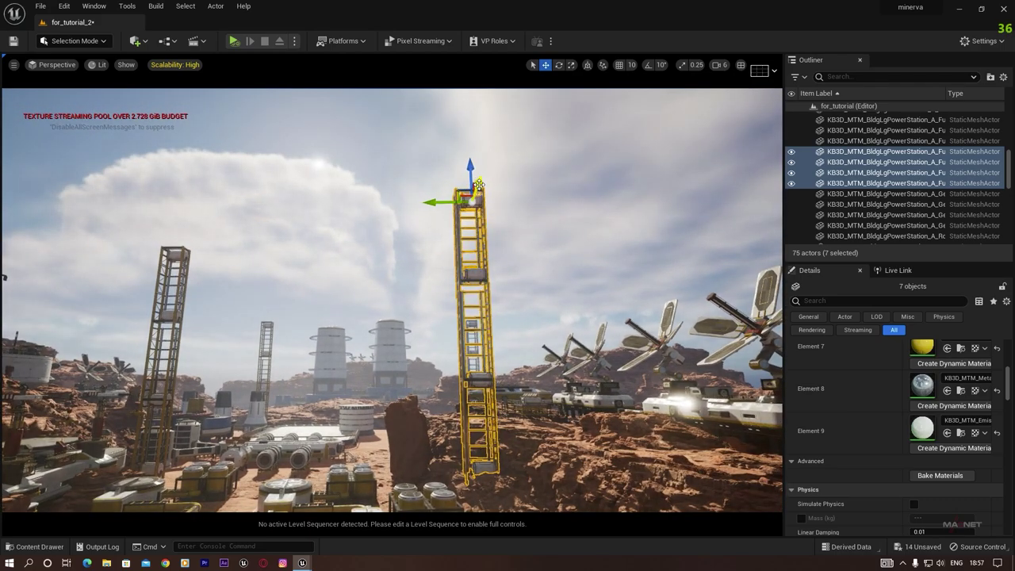
alt+drag(438, 197, 431, 335)
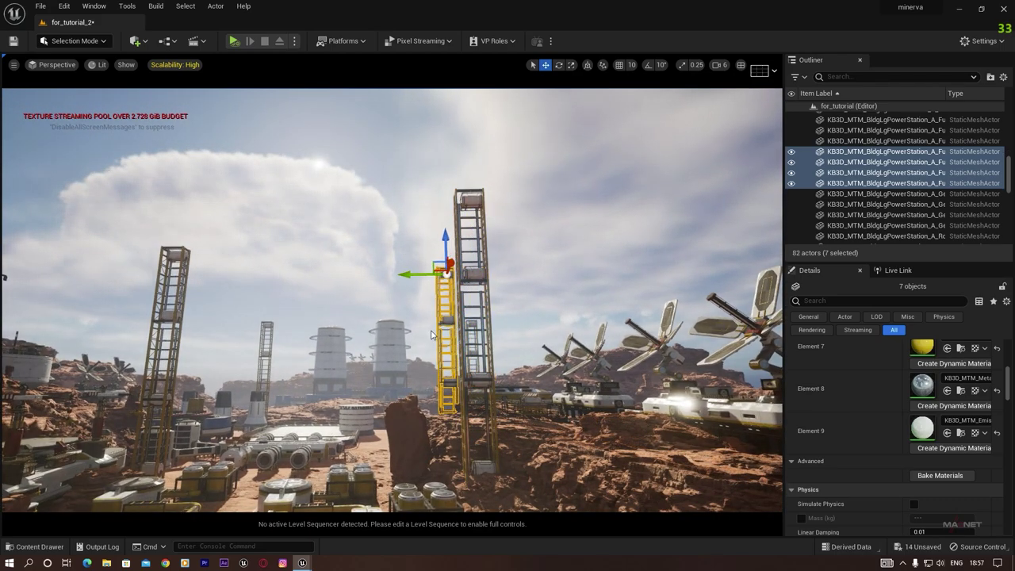
mouse_move(446, 237)
mouse_down()
mouse_move(447, 305)
mouse_move(448, 256)
mouse_up()
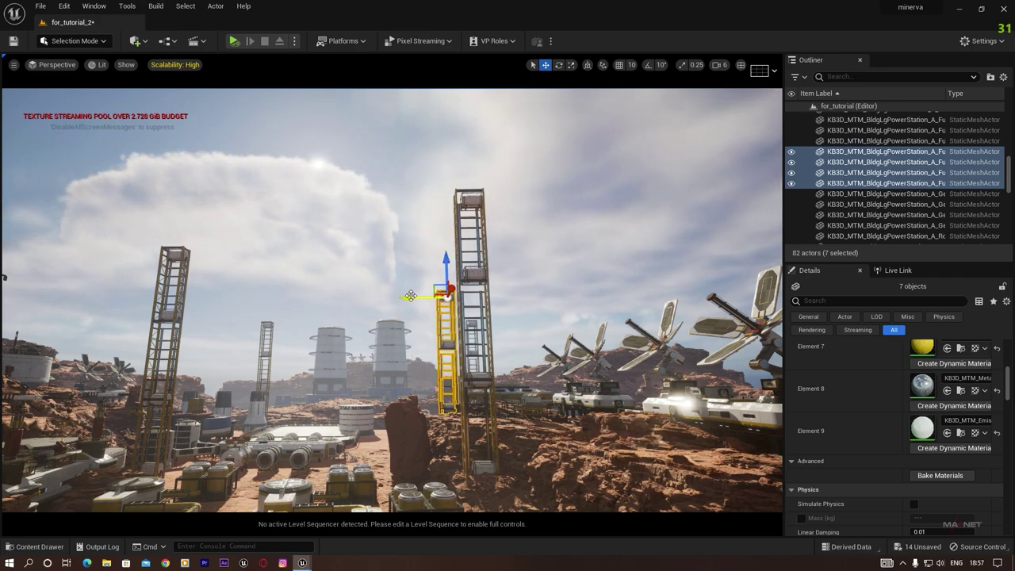
mouse_move(411, 296)
mouse_down()
mouse_move(376, 292)
mouse_move(395, 297)
mouse_up()
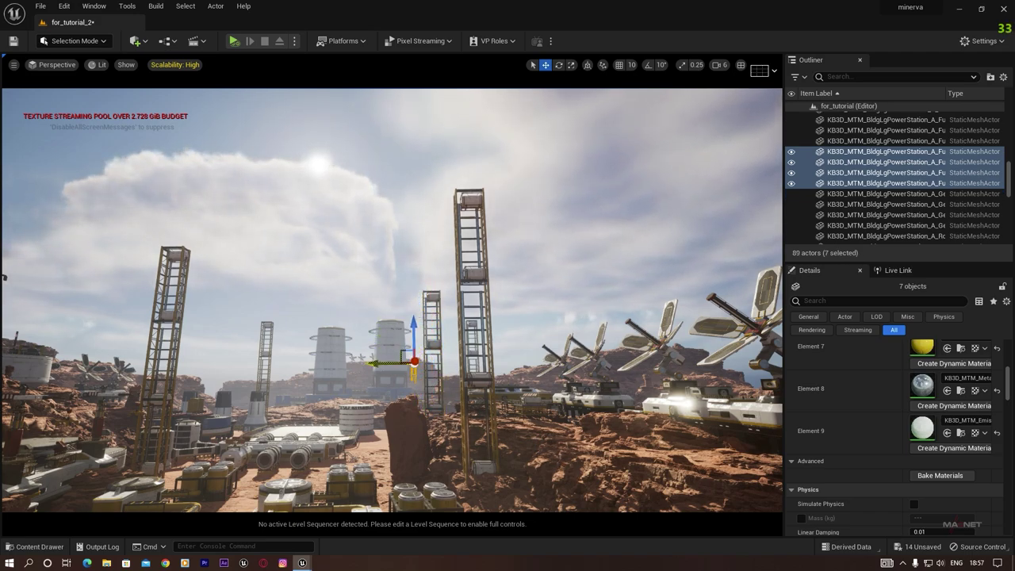
drag(371, 363, 269, 365)
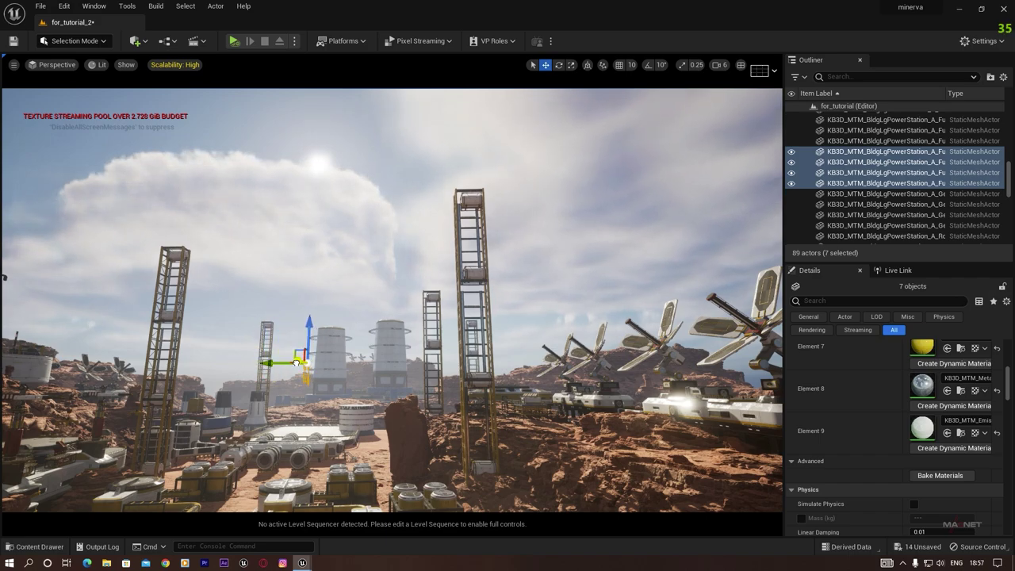
drag(297, 362, 229, 360)
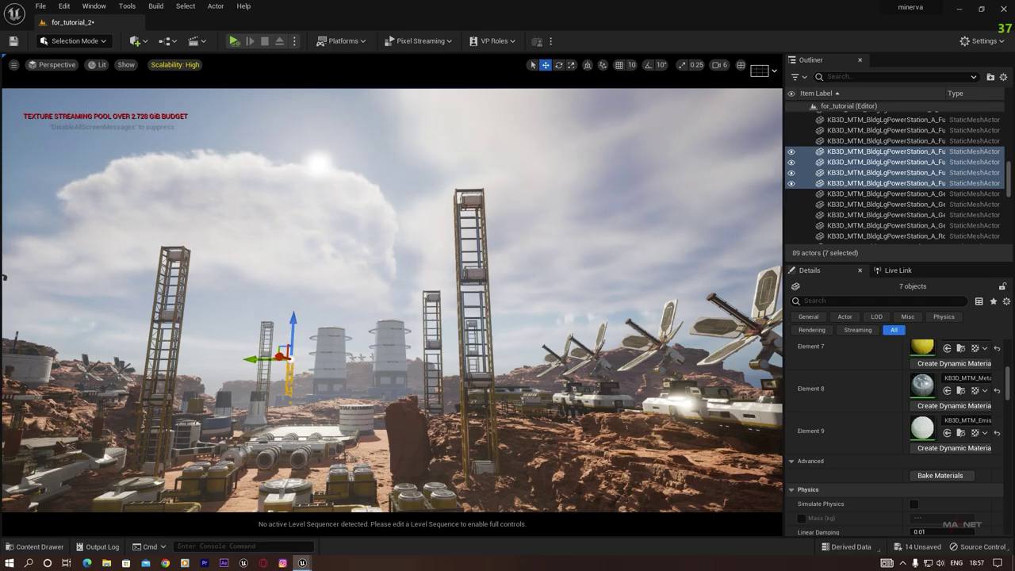
key(Escape)
- Scale the greenhouse building down uniformly to about half size and move it closer to the power station
right_drag(327, 438, 233, 490)
key(d)
key(w)
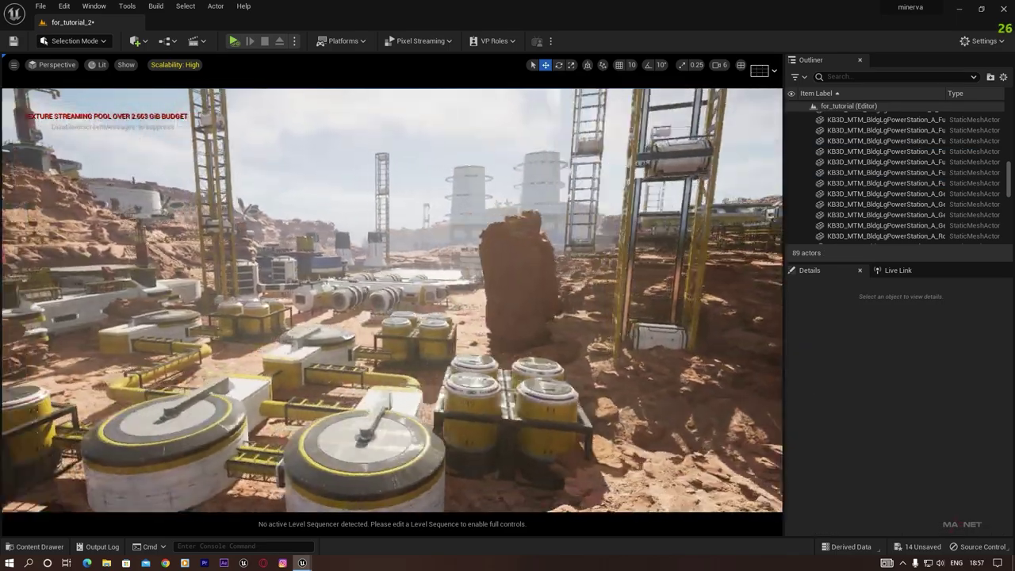
key(a)
key(s)
key(w)
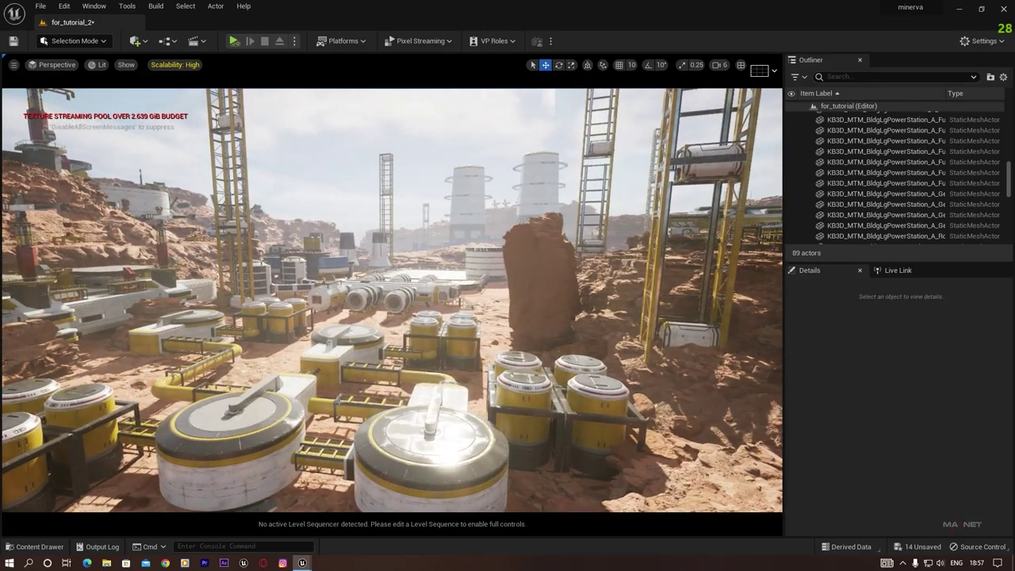
right_drag(311, 292, 320, 370)
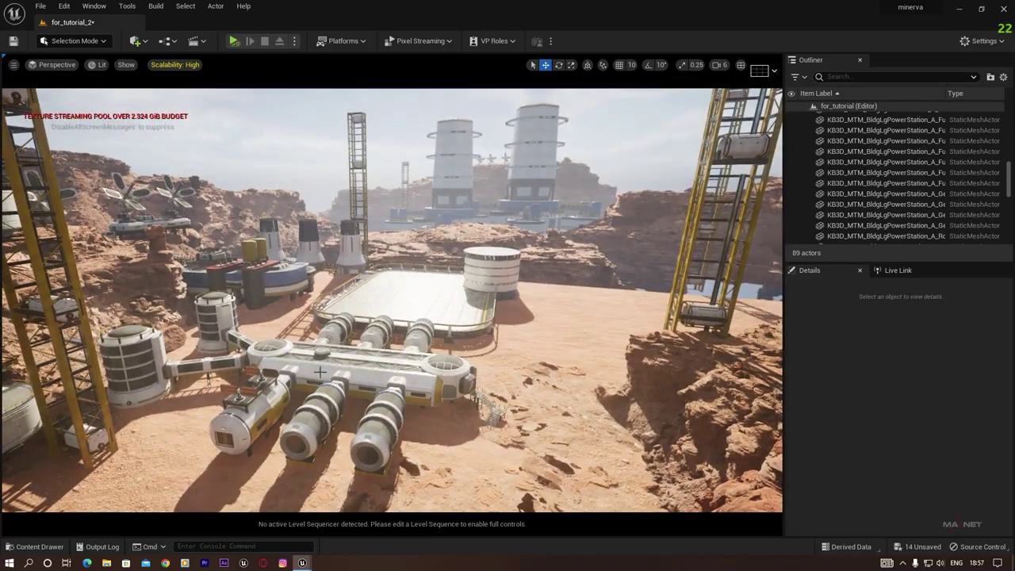
click(342, 373)
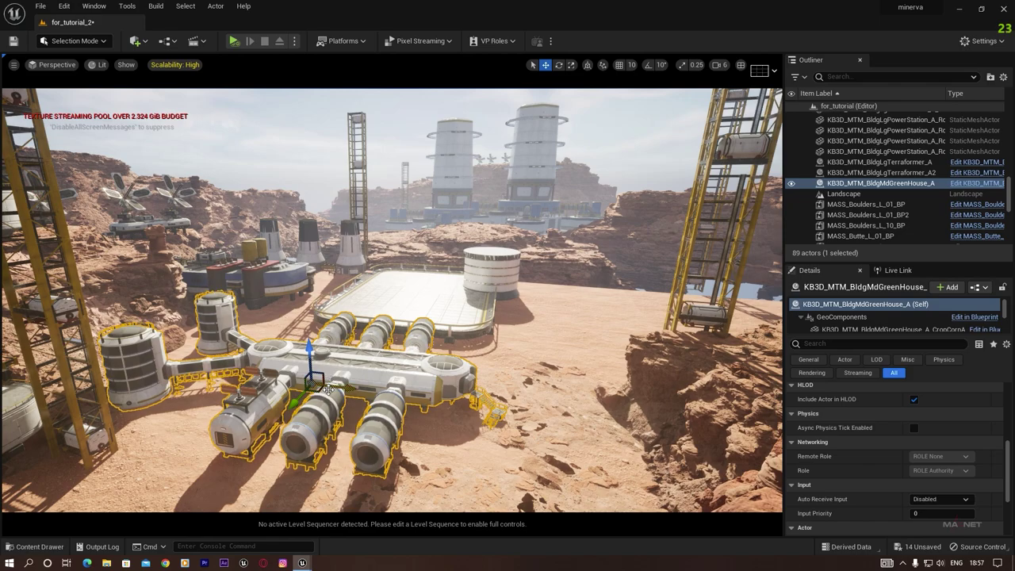
key(e)
key(r)
drag(310, 384, 270, 373)
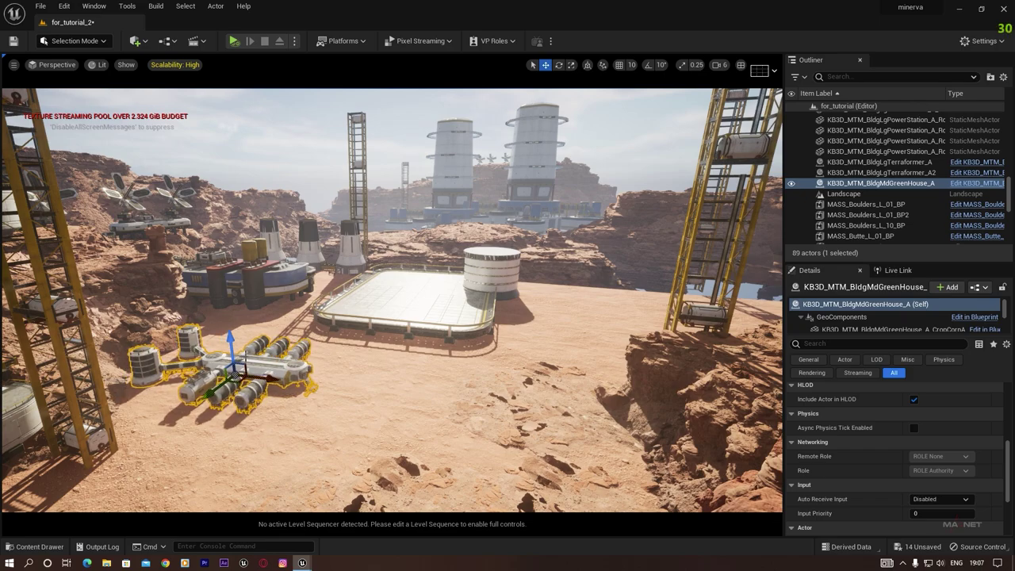
drag(212, 389, 236, 375)
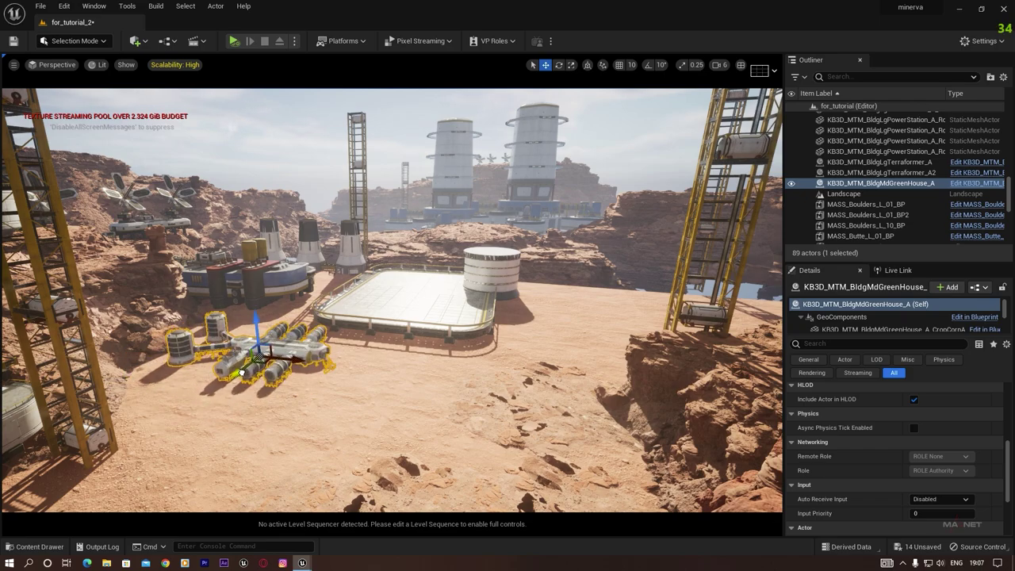
- Scale the power station with the large white platform down uniformly to match the smaller greenhouse
click(378, 300)
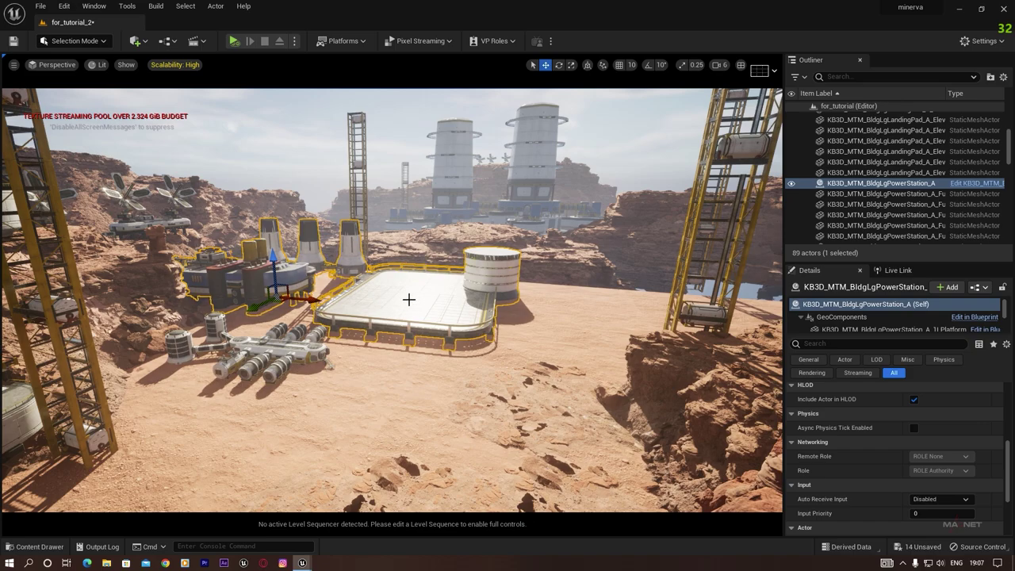
key(e)
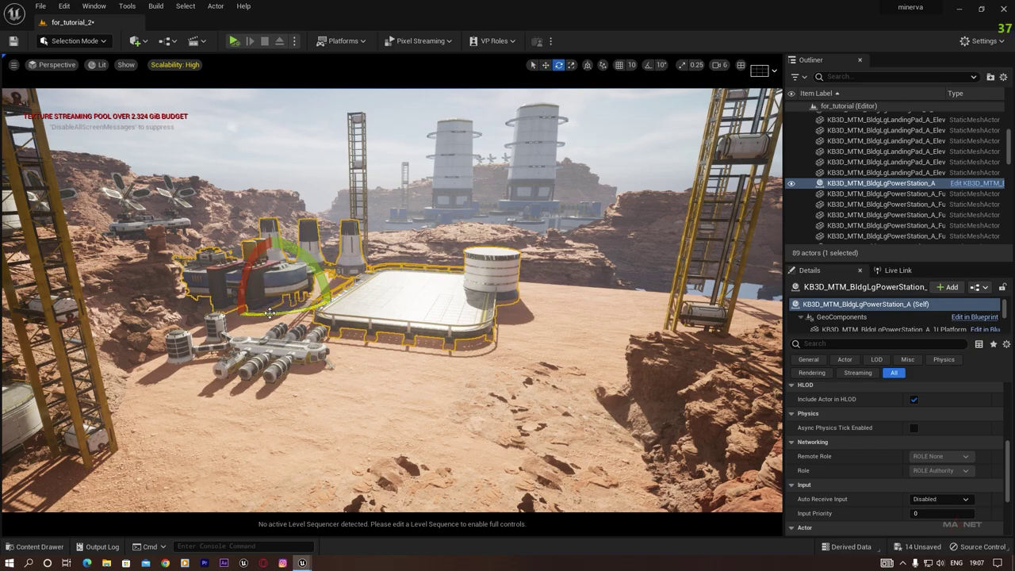
key(r)
drag(275, 304, 258, 306)
key(w)
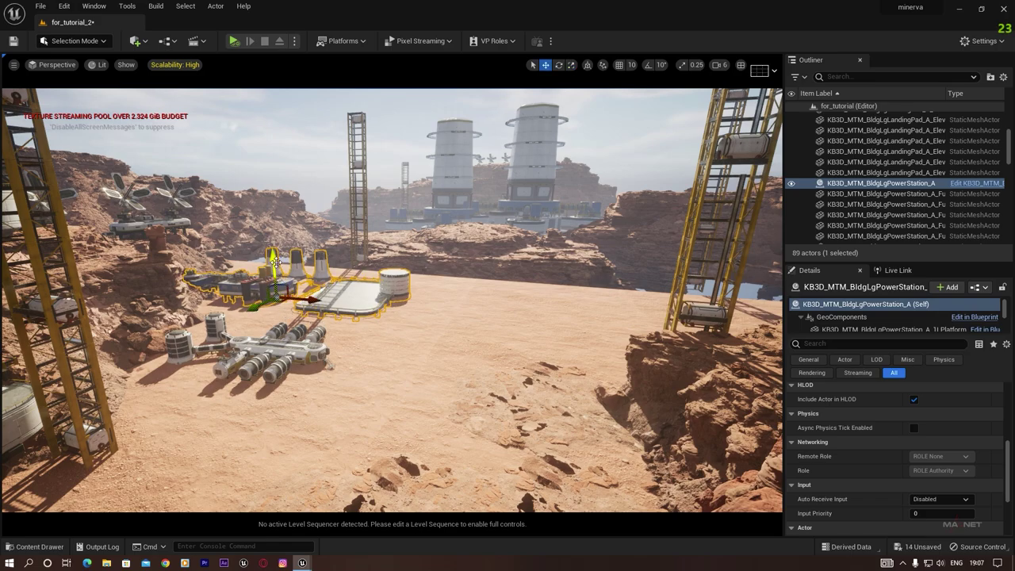
- Adjust the power station's height, and line up the greenhouse and a duplicate of it beside the white platform
drag(275, 262, 274, 259)
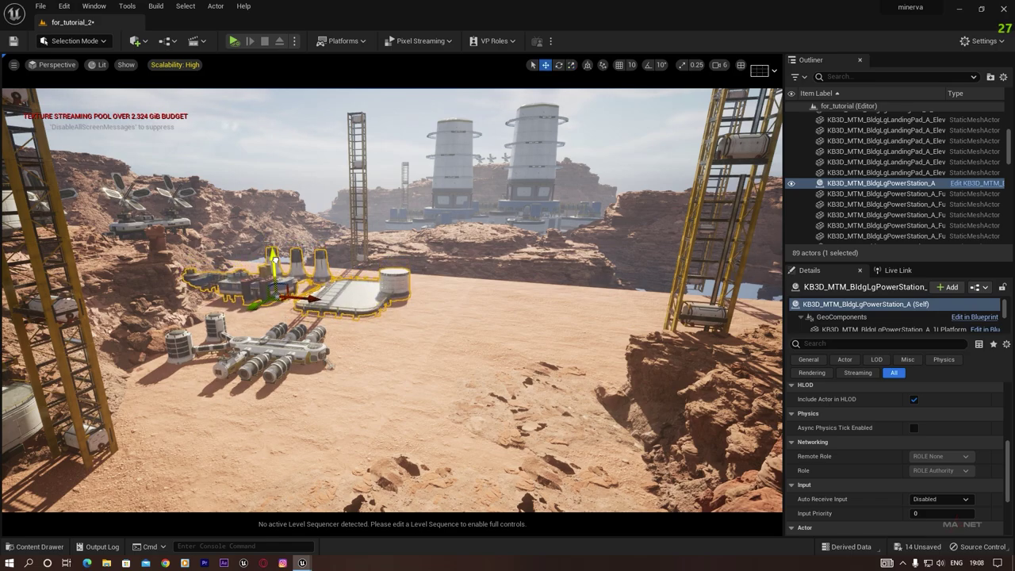
click(266, 355)
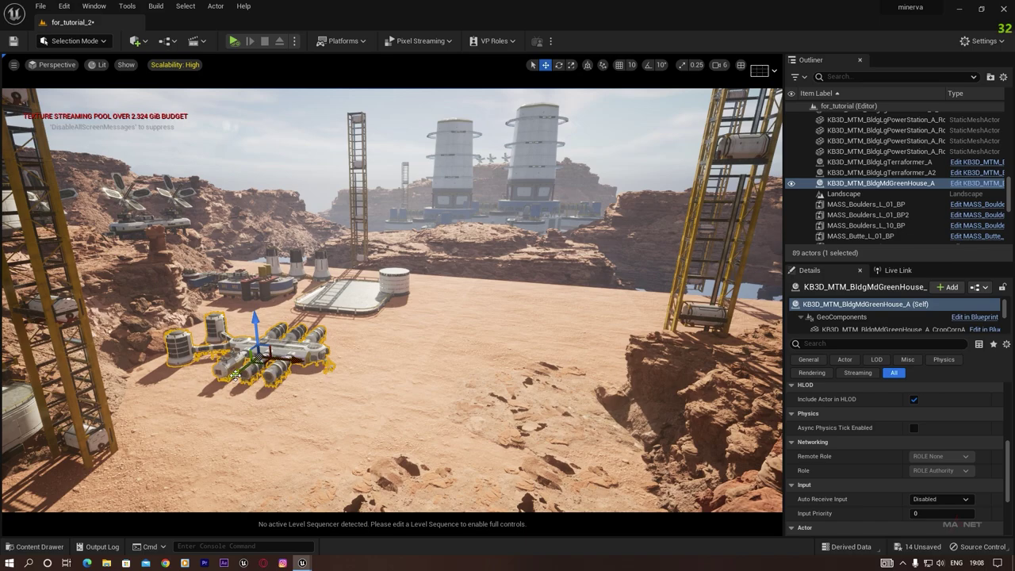
drag(236, 373, 596, 333)
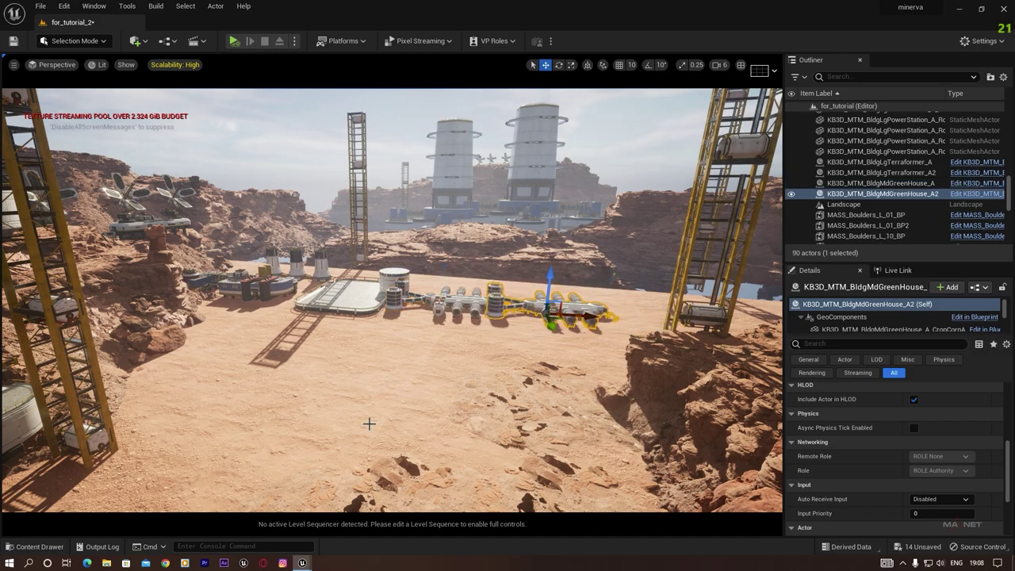
- Place KB3D_MTM_PropTunnelIntersection_A from the missiontominerva Actors folder on the open sand in front of the power station's platform
click(40, 547)
key(alt+Left)
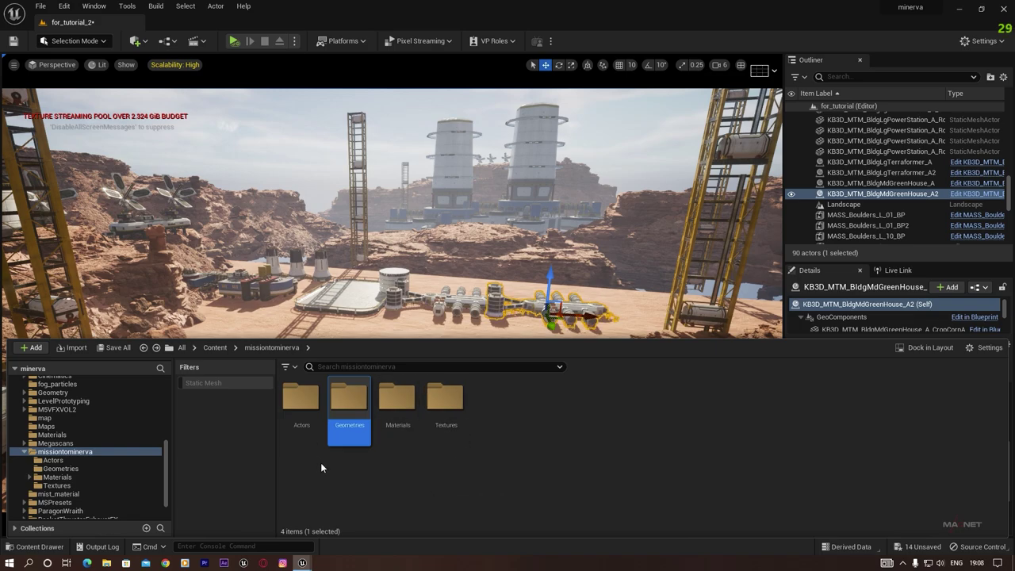
double_click(302, 396)
scroll(637, 449, down, 3)
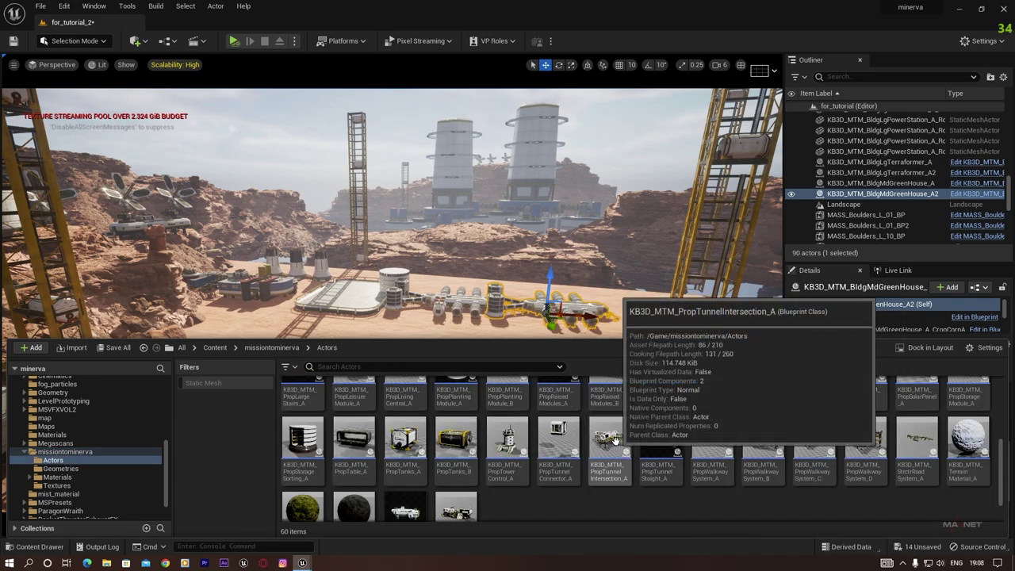
click(614, 441)
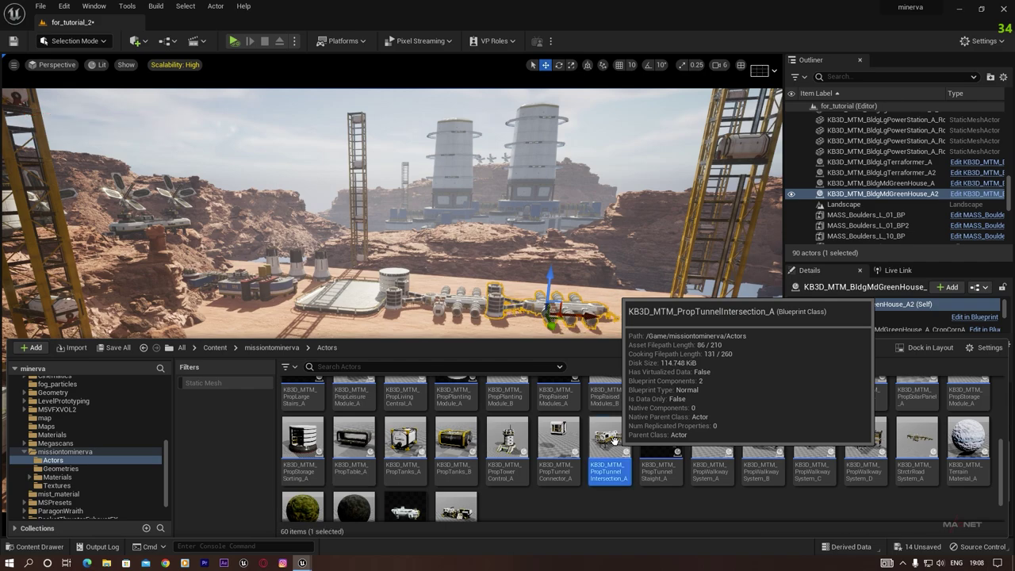
drag(615, 441, 326, 337)
scroll(327, 337, up, 2)
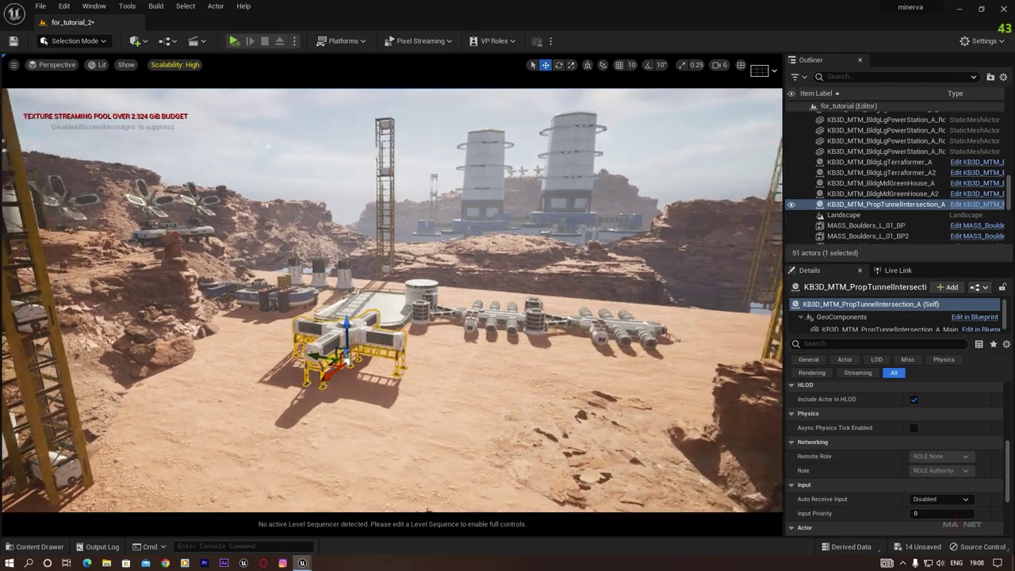
- Inspect the tunnel intersection up close and shift it slightly sideways in front of the platform
key(w)
right_drag(327, 337, 332, 381)
key(w)
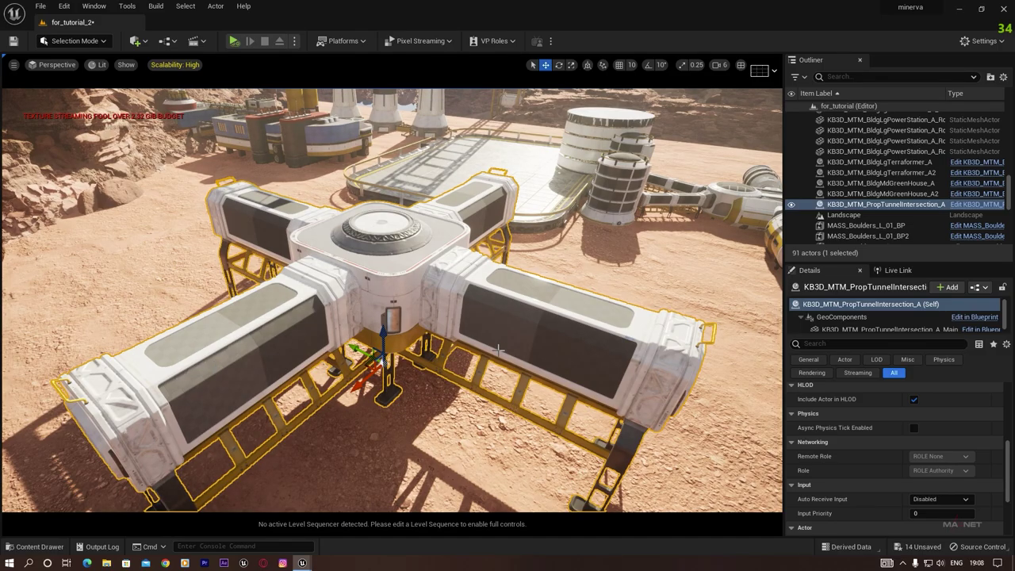
key(s)
right_drag(451, 315, 464, 291)
key(w)
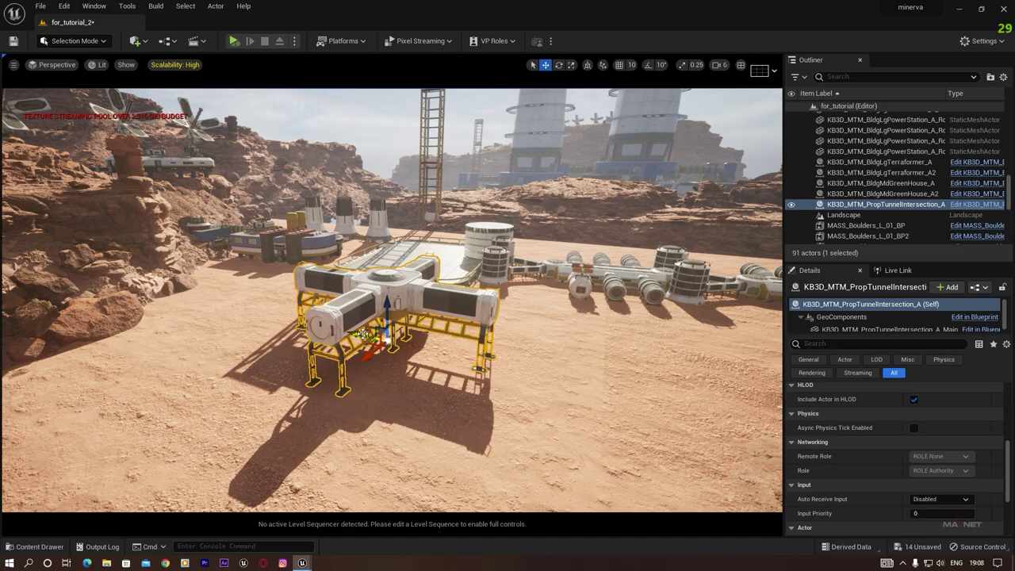
drag(365, 334, 349, 334)
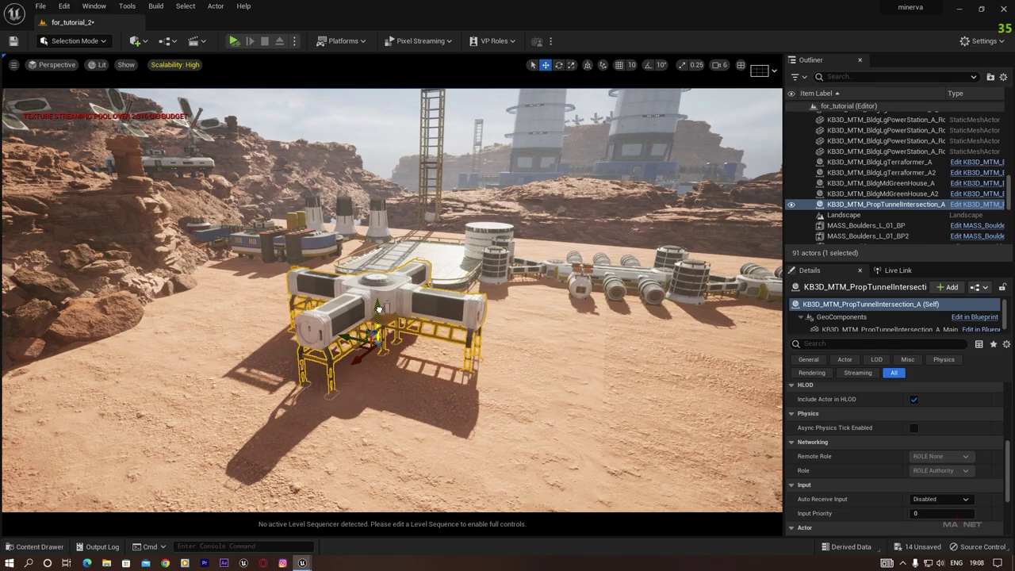
- Place KB3D_MTM_PropTunnelStaight_A beside the intersection and rotate it parallel to the intersection's nearest arm
click(36, 546)
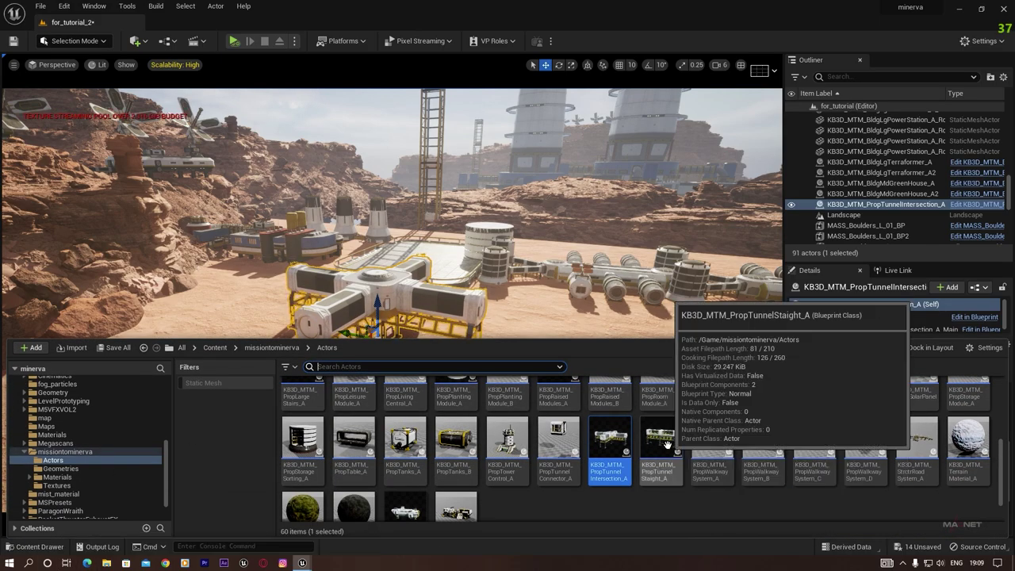
drag(664, 446, 527, 374)
key(e)
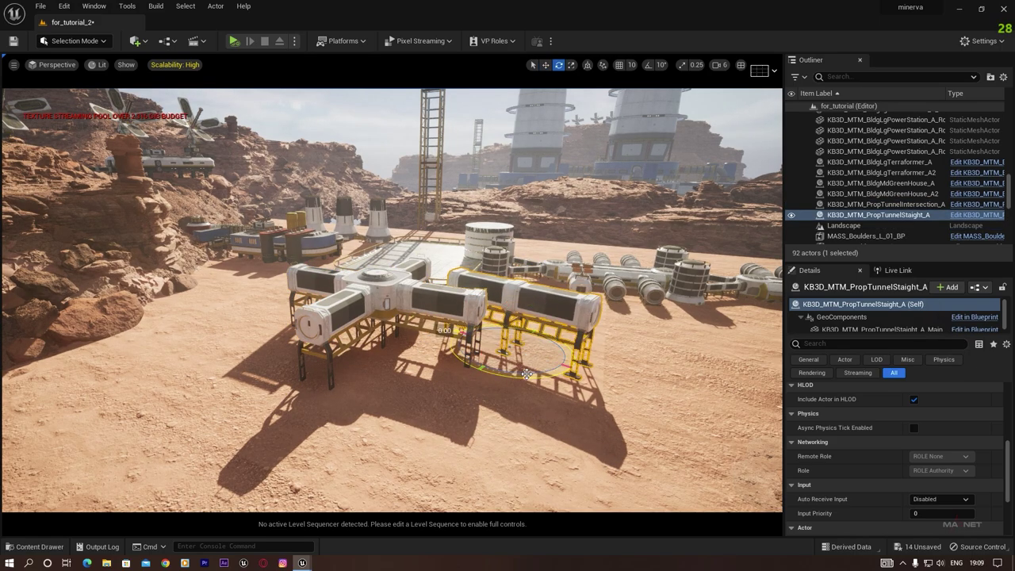
right_click(548, 433)
key(Escape)
right_drag(513, 412, 456, 483)
right_drag(525, 480, 562, 363)
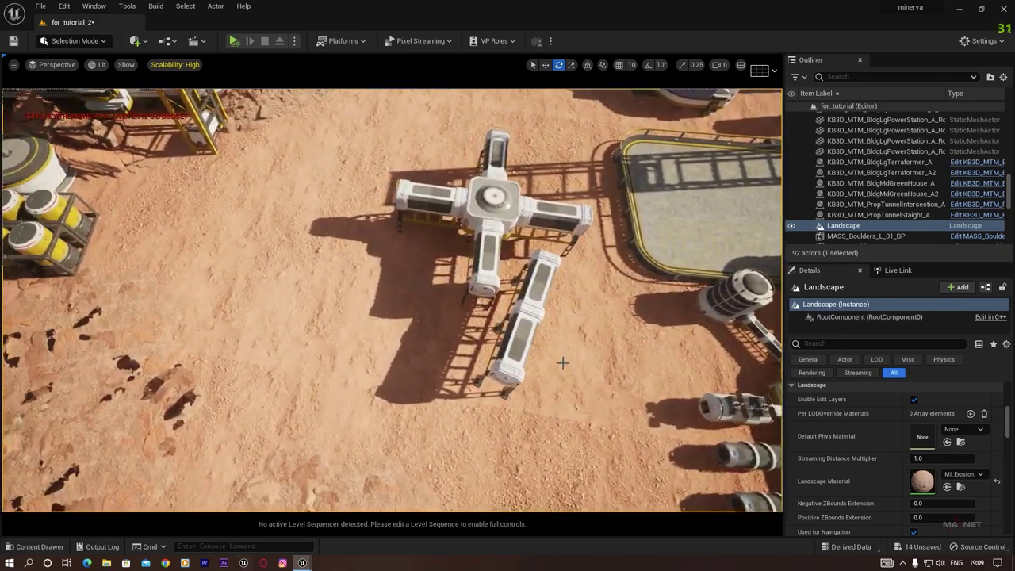
click(525, 351)
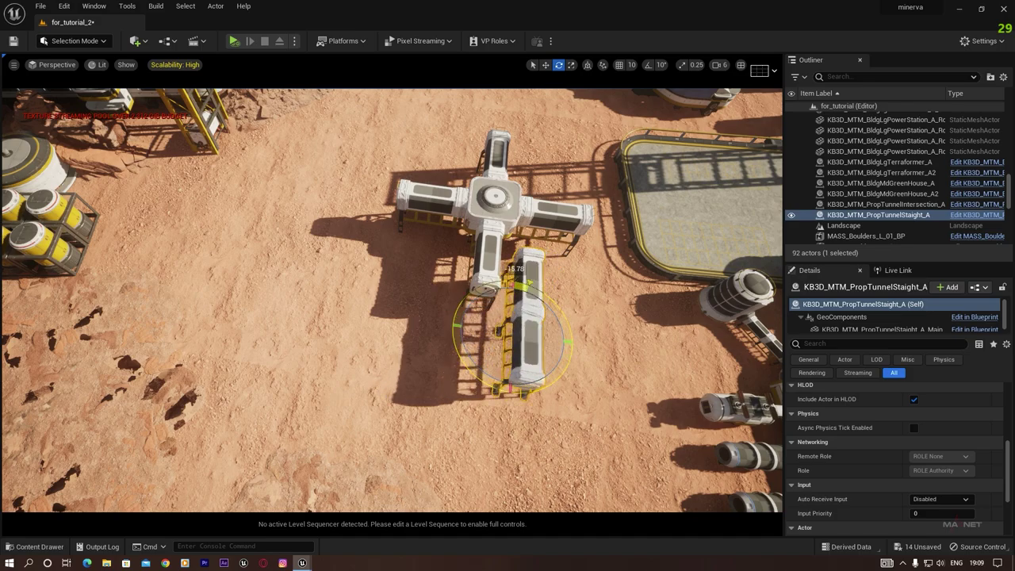
- Move the straight tunnel in line with the intersection's arm and set it end to end with it
mouse_move(576, 333)
right_down()
mouse_move(626, 305)
mouse_move(595, 329)
right_up()
key(w)
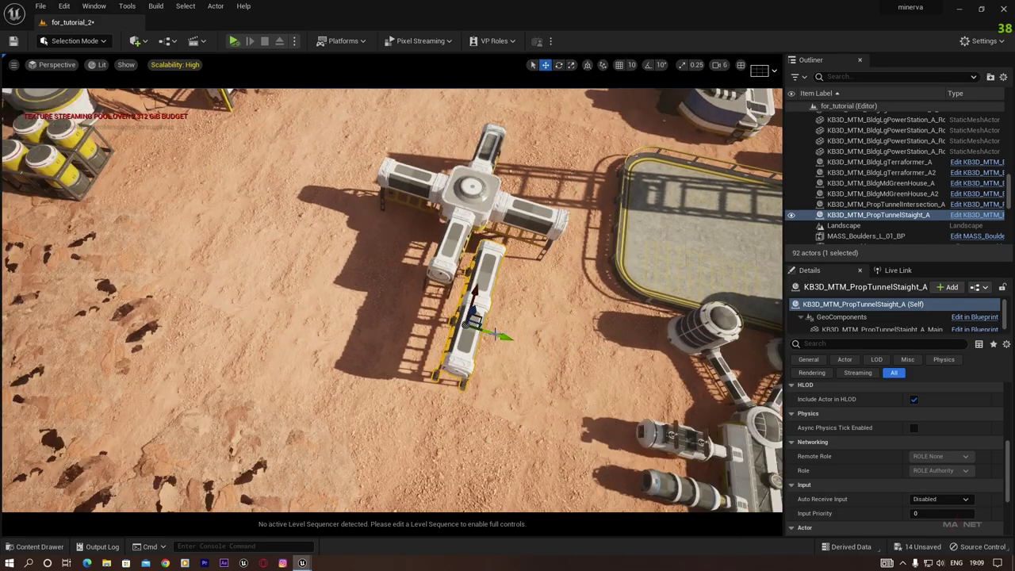
drag(506, 337, 464, 332)
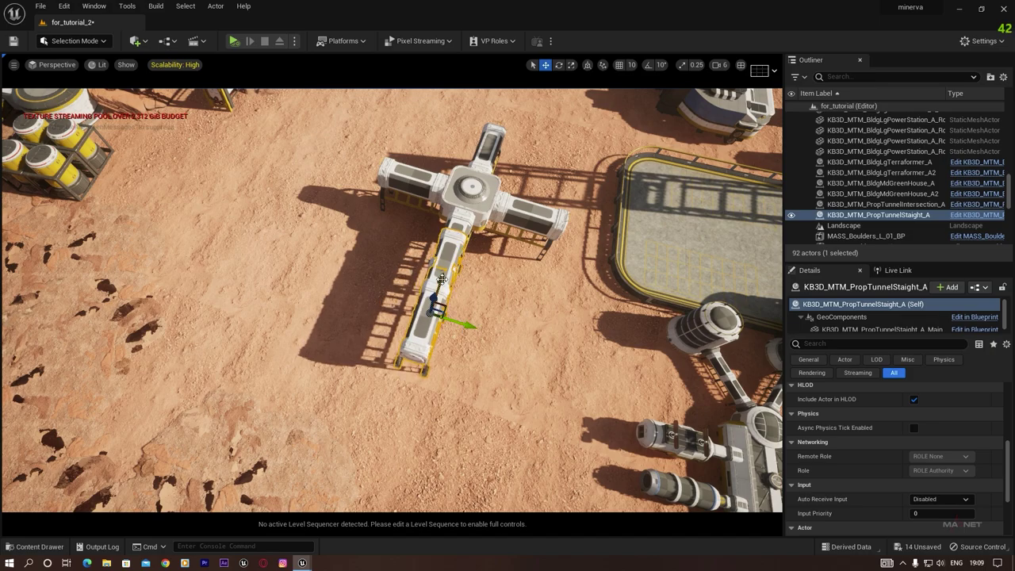
drag(441, 279, 428, 317)
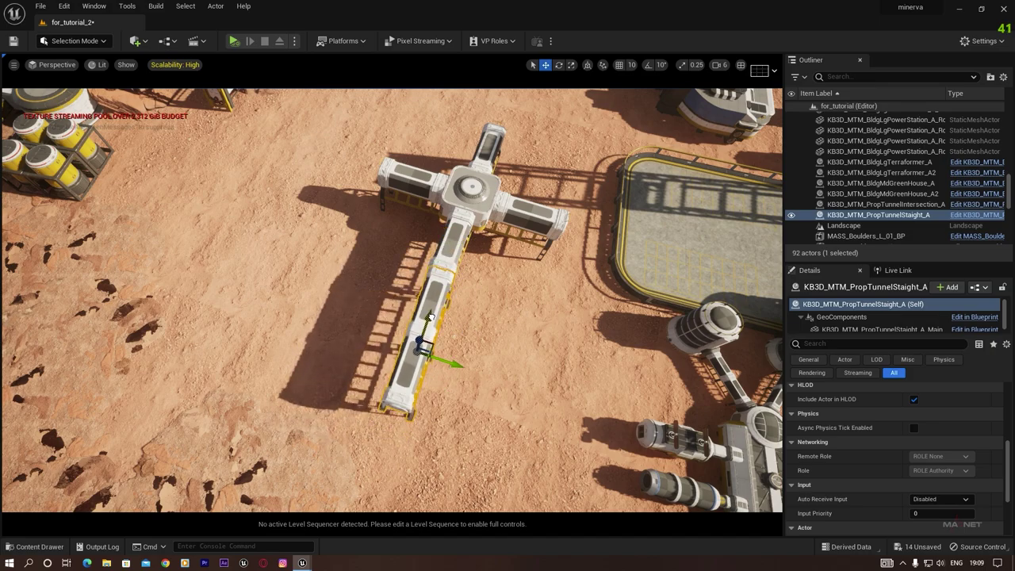
- Fit the straight tunnel's end tightly against the intersection and duplicate it onto the opposite arm
right_drag(497, 365, 333, 321)
key(w)
key(d)
right_drag(401, 317, 401, 284)
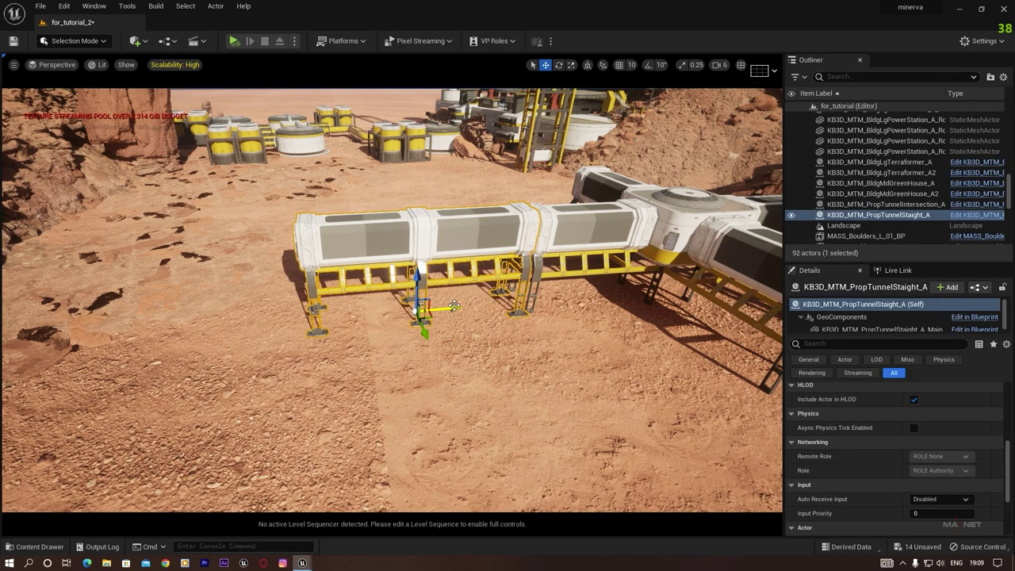
mouse_move(454, 306)
mouse_down()
mouse_move(413, 311)
mouse_move(455, 307)
mouse_up()
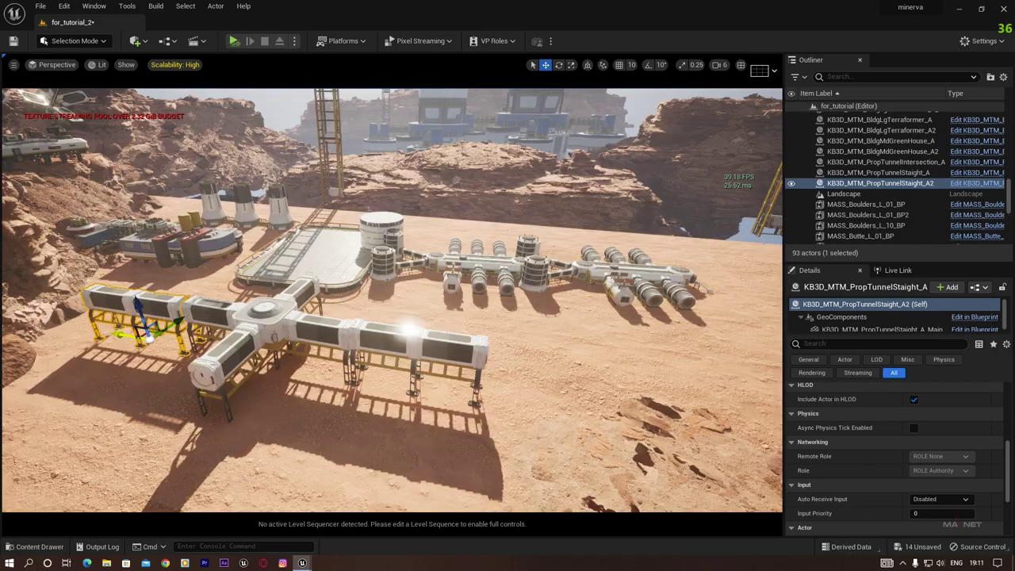
- Duplicate the straight tunnel twice more to extend the long corridor toward the rocky cliff
alt+drag(491, 400, 506, 420)
right_drag(505, 421, 594, 424)
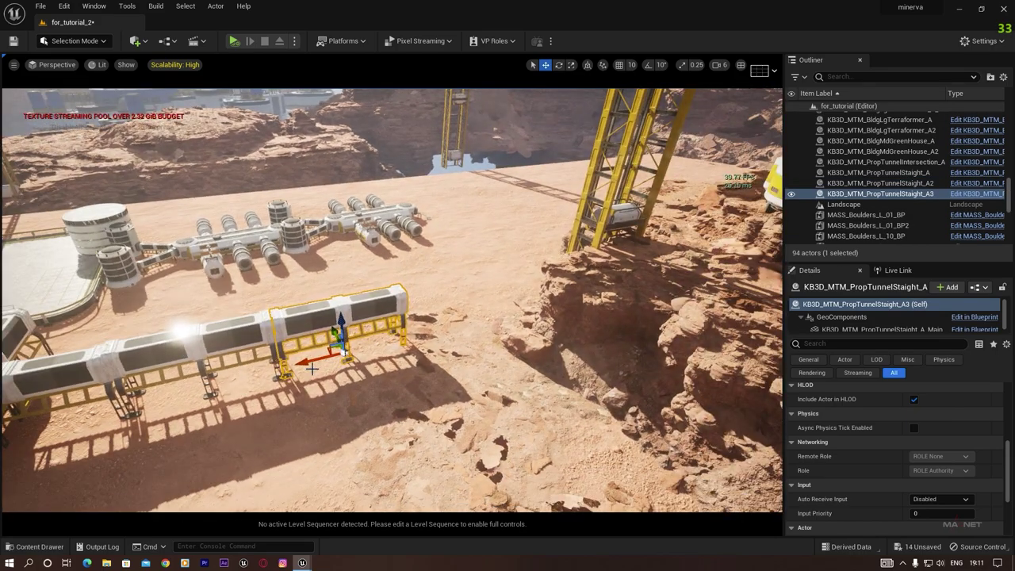
alt+drag(312, 367, 421, 343)
mouse_move(402, 333)
right_down()
mouse_move(325, 329)
mouse_move(402, 333)
right_up()
- Duplicate the tunnel intersection and place the copy at the far end of the long corridor by the cliff
click(68, 331)
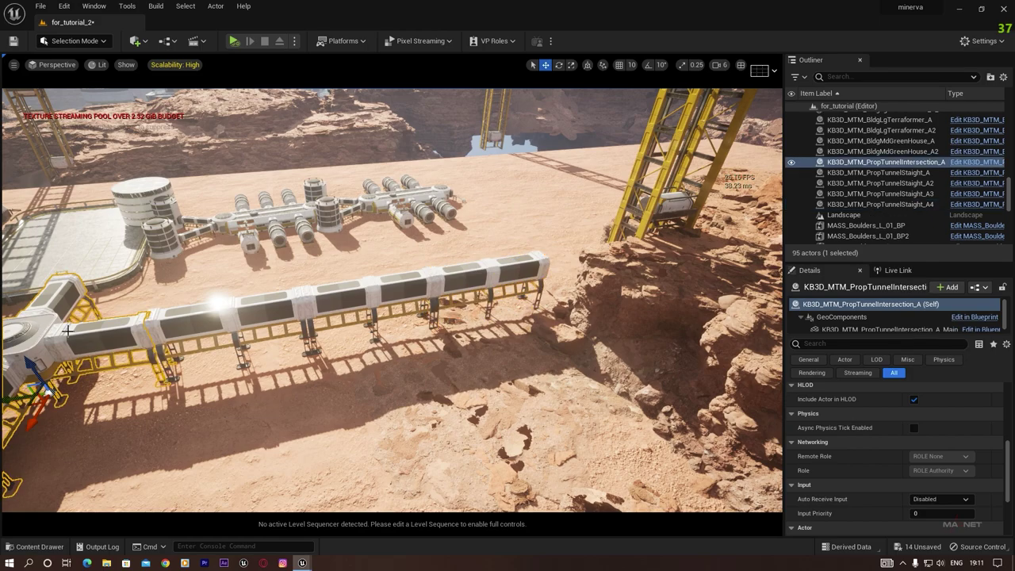
right_drag(68, 331, 29, 331)
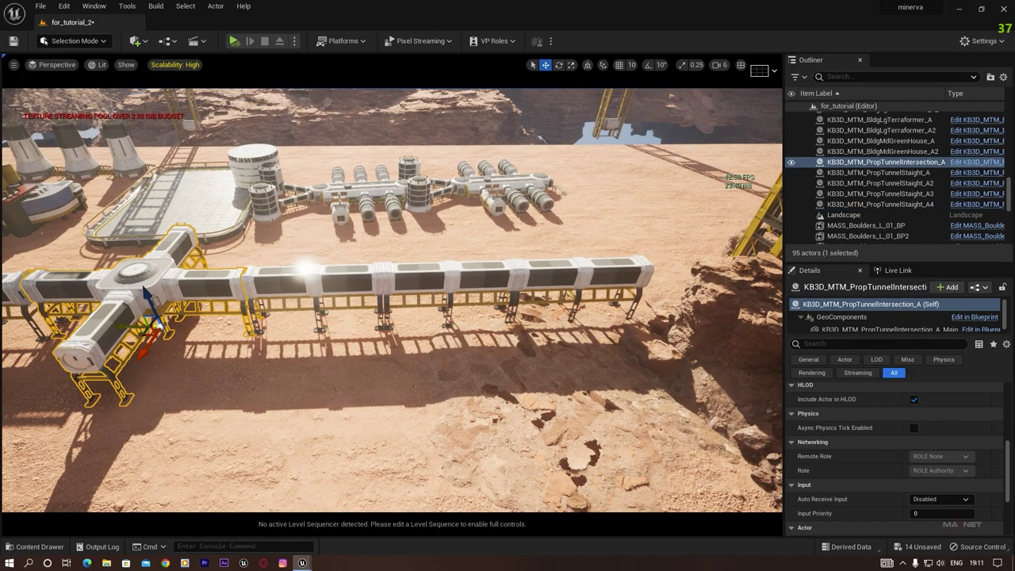
alt+drag(118, 327, 710, 369)
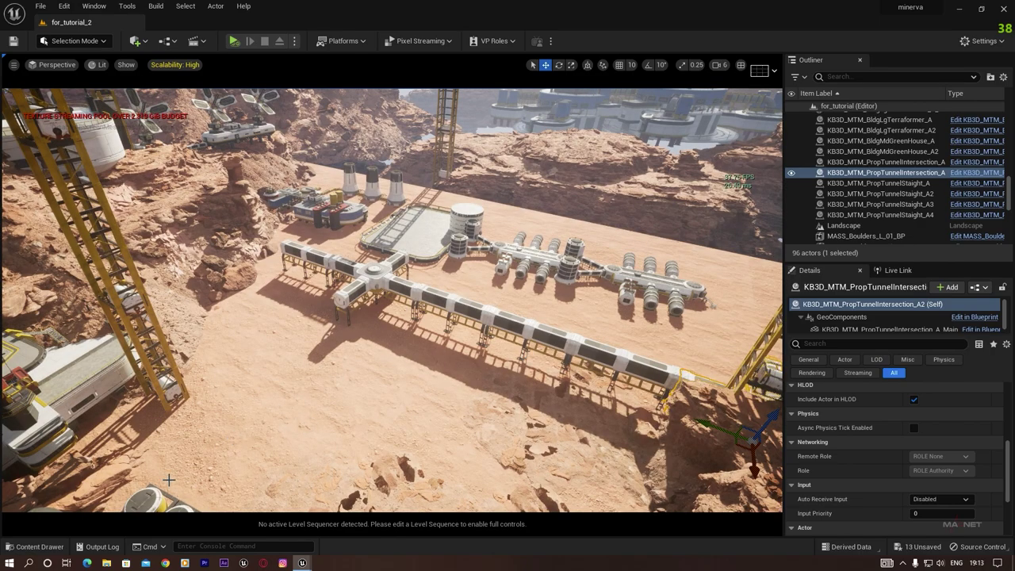
- Place KB3D_MTM_PropLeisureModule_A and attach its entrance to the front arm of the first tunnel intersection
click(35, 546)
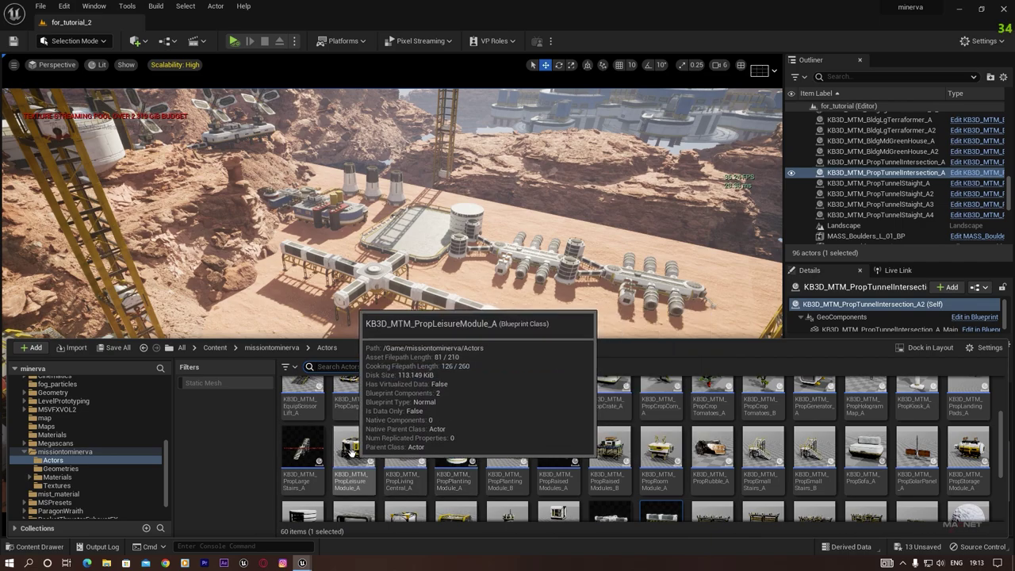
click(353, 452)
drag(308, 323, 301, 349)
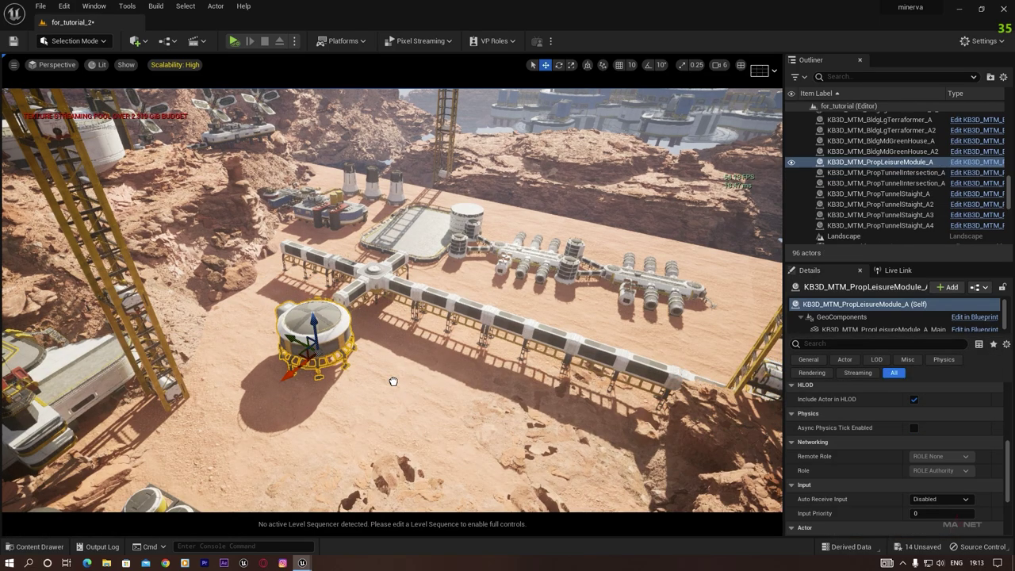
key(w)
mouse_move(301, 349)
right_down()
mouse_move(222, 345)
mouse_move(308, 341)
mouse_move(301, 329)
right_up()
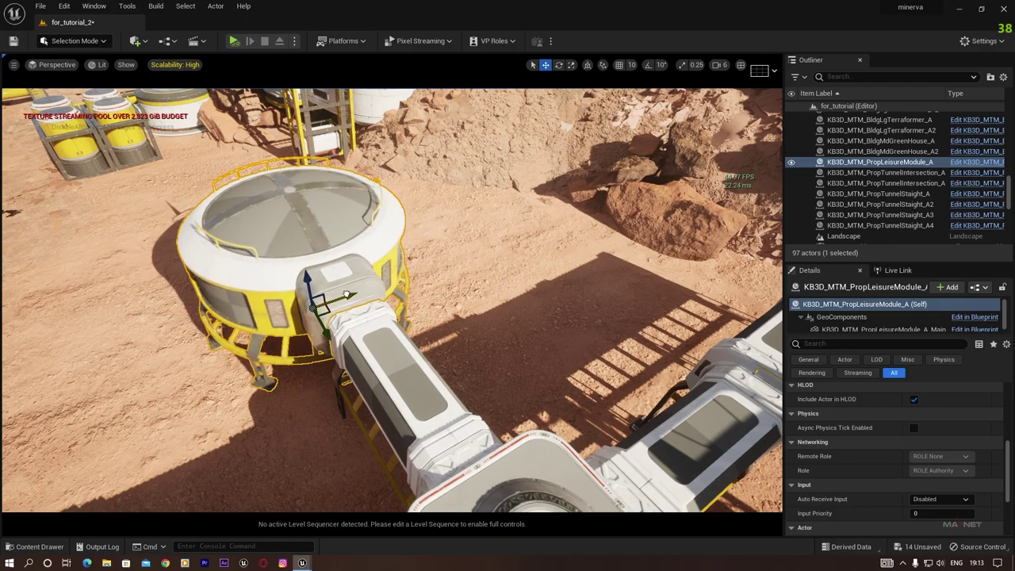
right_drag(268, 417, 352, 260)
- Rotate both greenhouses slightly and shift the second one so it joins the end of the first
click(358, 239)
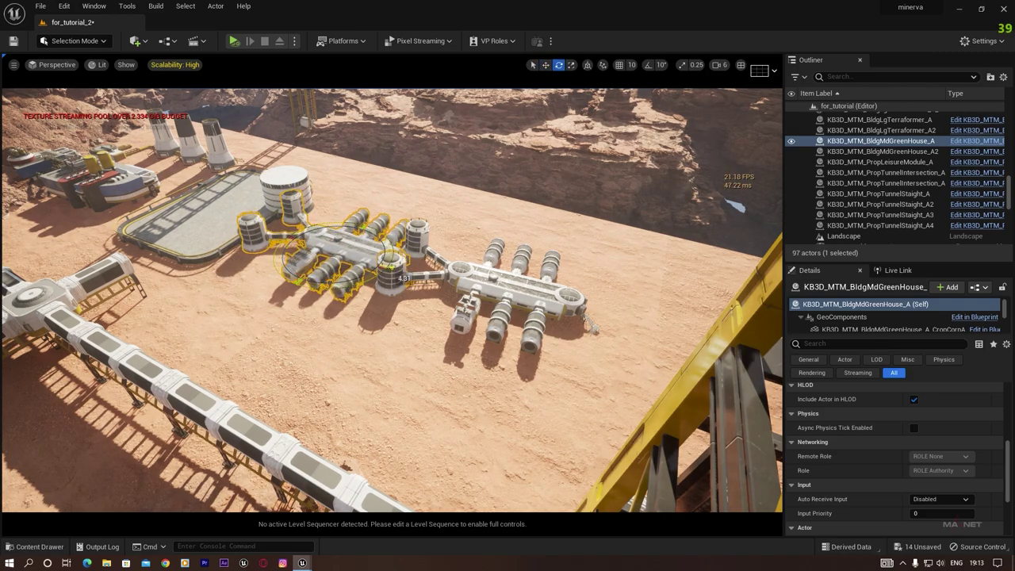
click(506, 323)
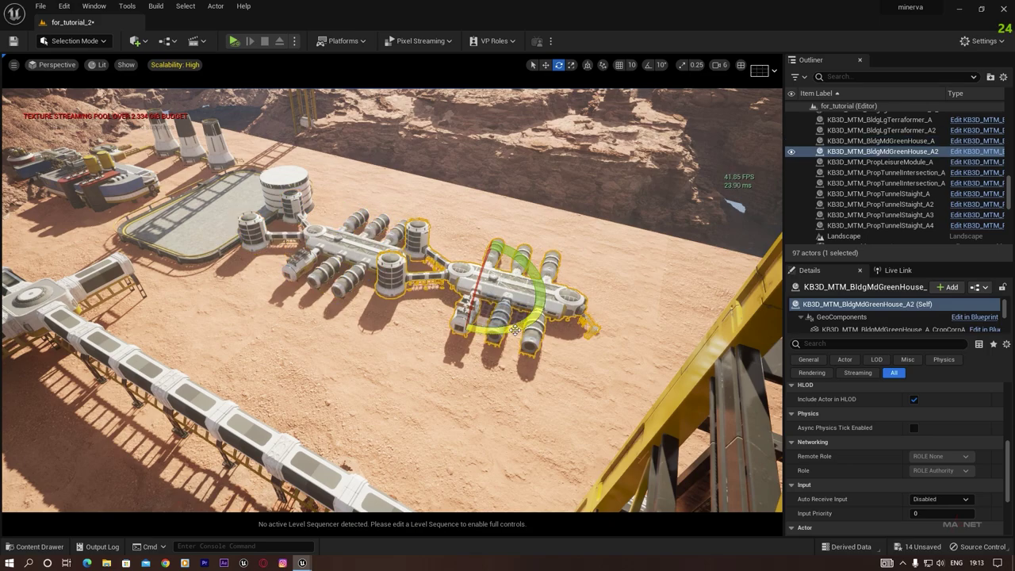
key(w)
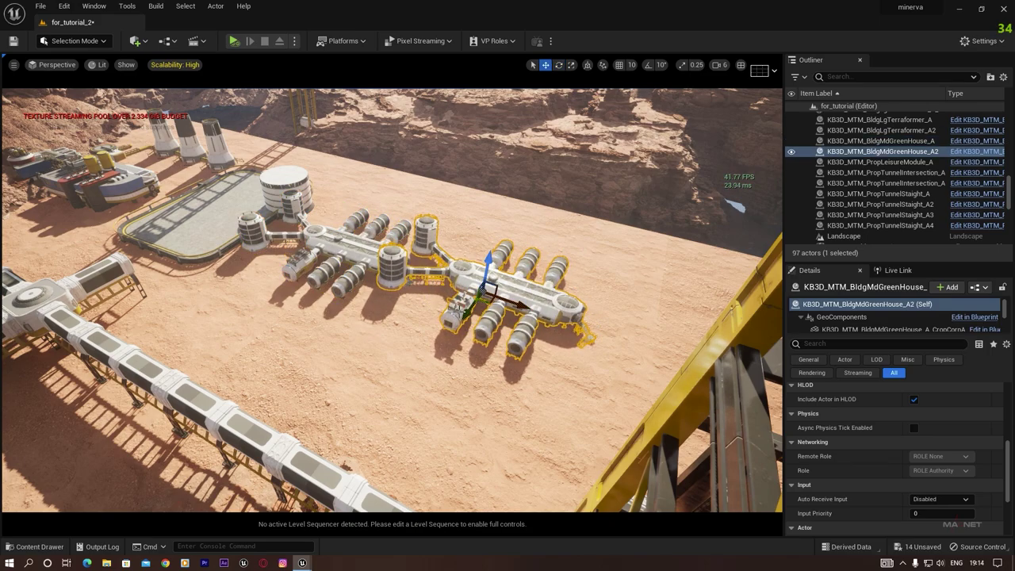
drag(459, 301, 453, 324)
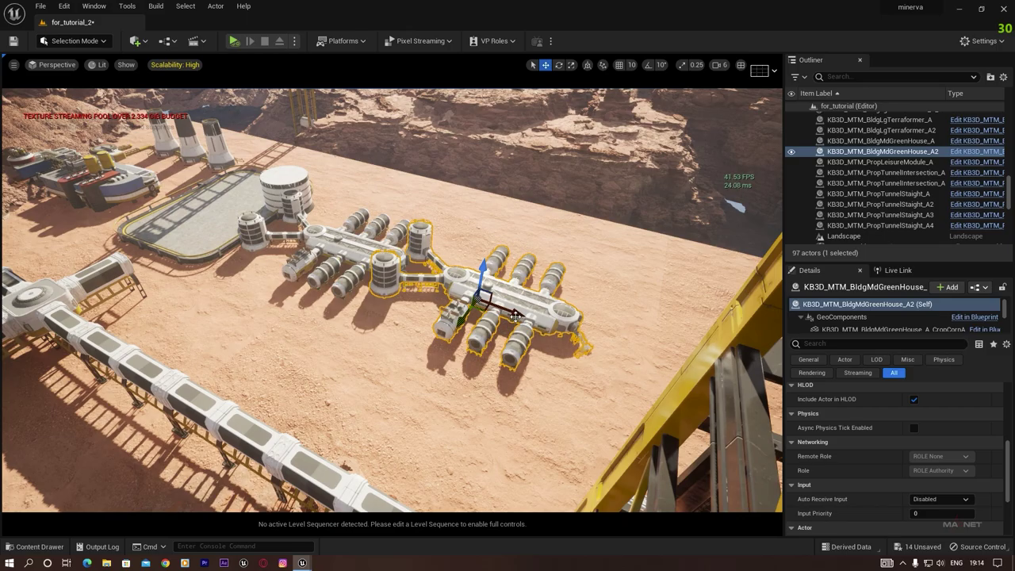
drag(515, 316, 508, 313)
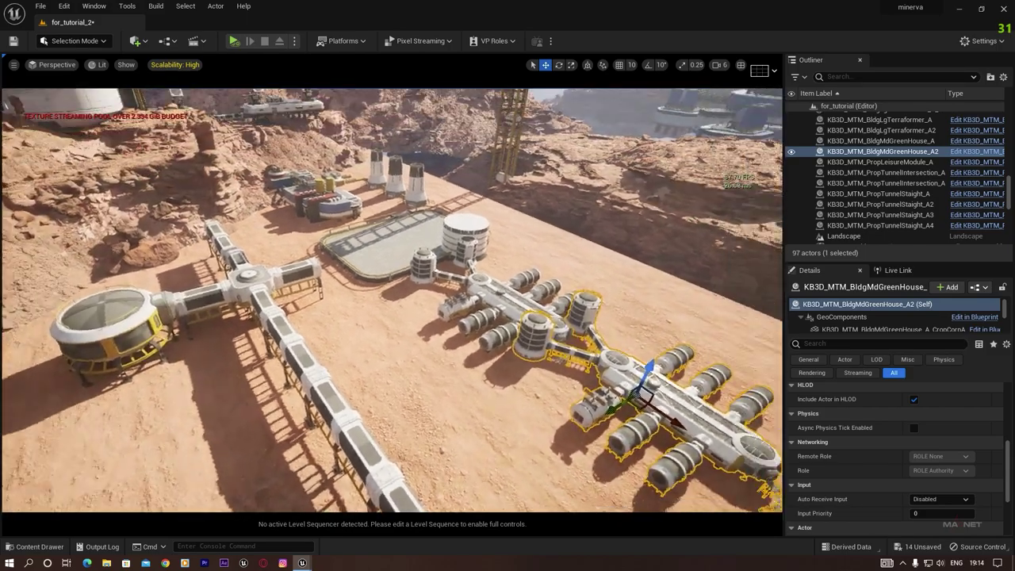
- Place KB3D_MTM_BldgLgLandingPad_A_PlatformA from the missiontominerva Geometries folder on the open ground in front of the long tunnel corridor
key(a)
mouse_move(445, 422)
right_down()
mouse_move(507, 423)
mouse_move(495, 448)
mouse_move(445, 422)
right_up()
key(s)
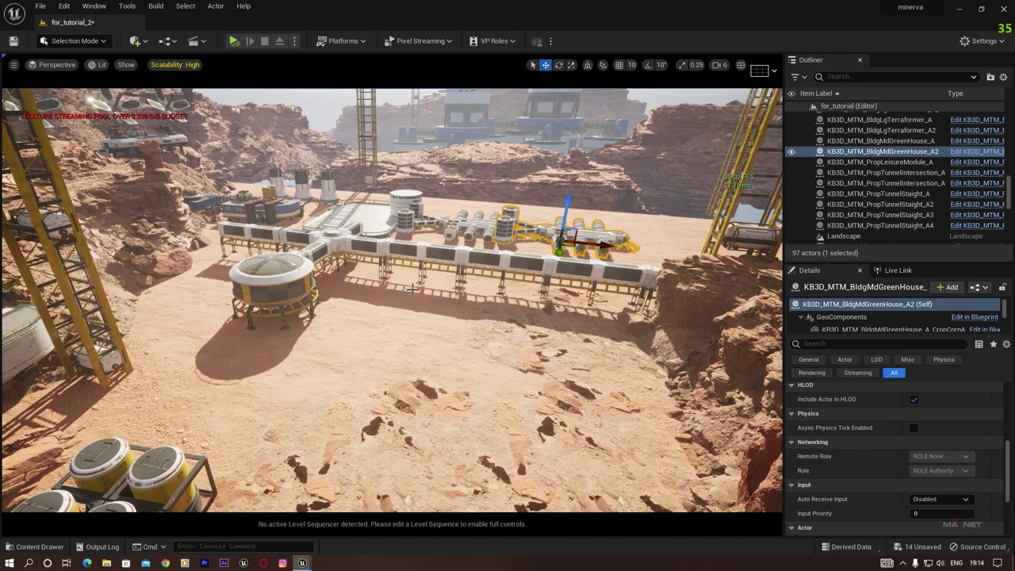
click(42, 543)
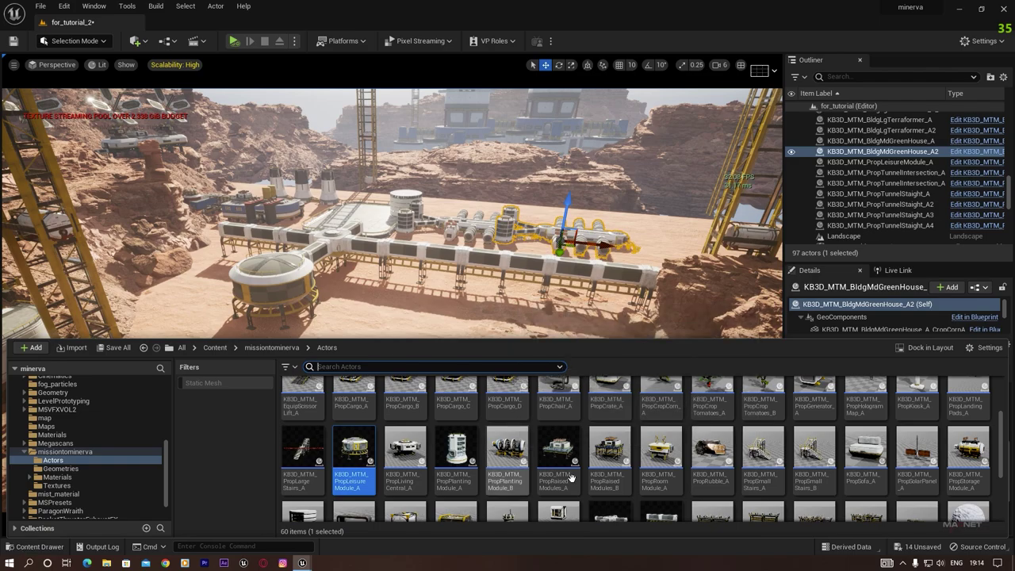
scroll(572, 474, down, 1)
click(353, 474)
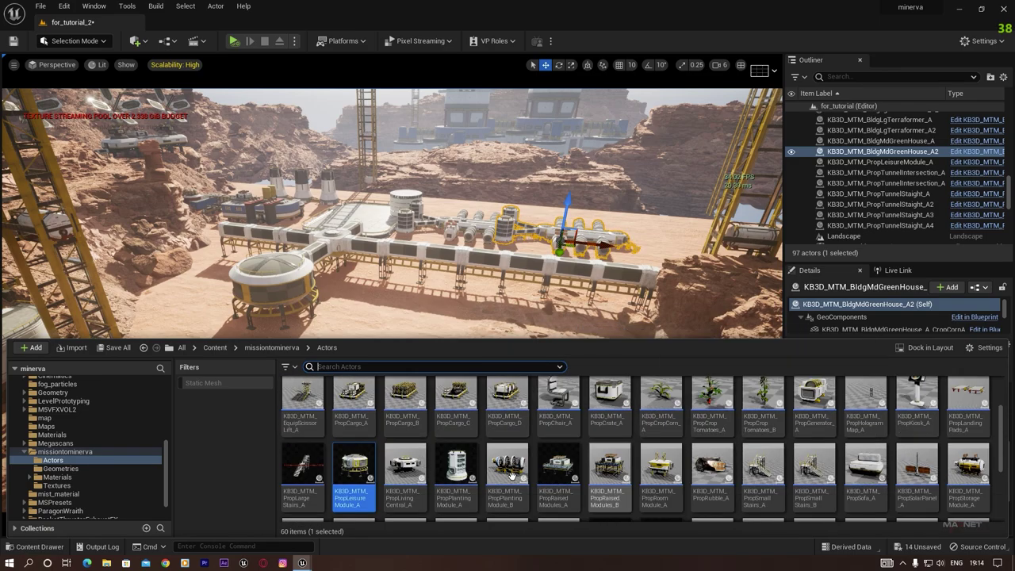
key(alt+Left)
double_click(346, 404)
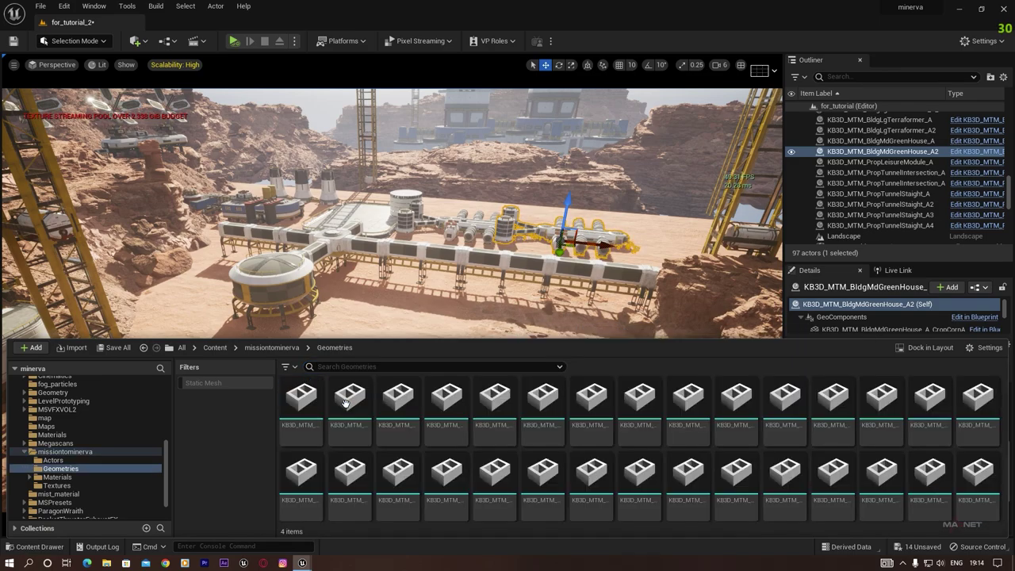
scroll(634, 458, down, 5)
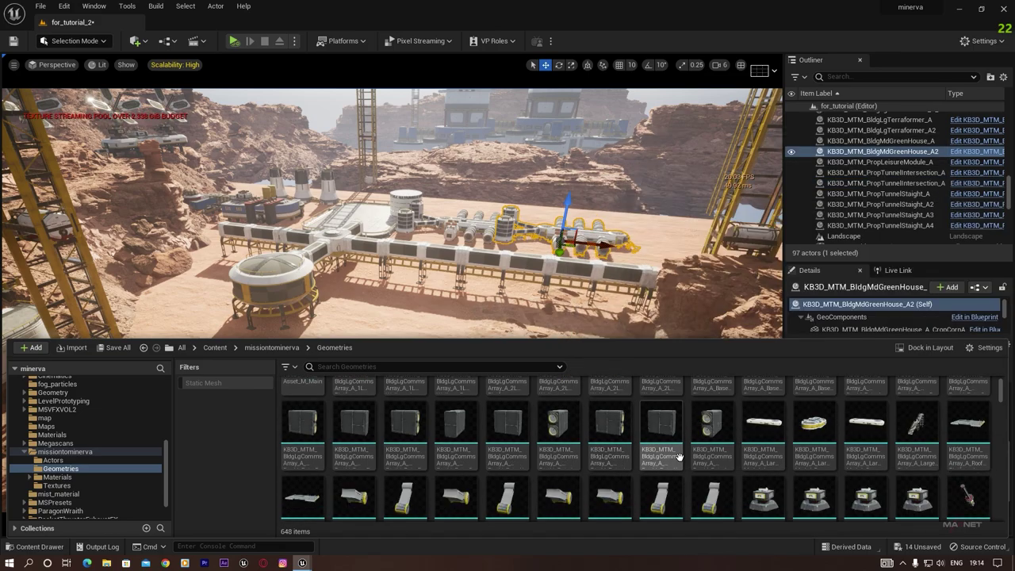
drag(999, 396, 999, 422)
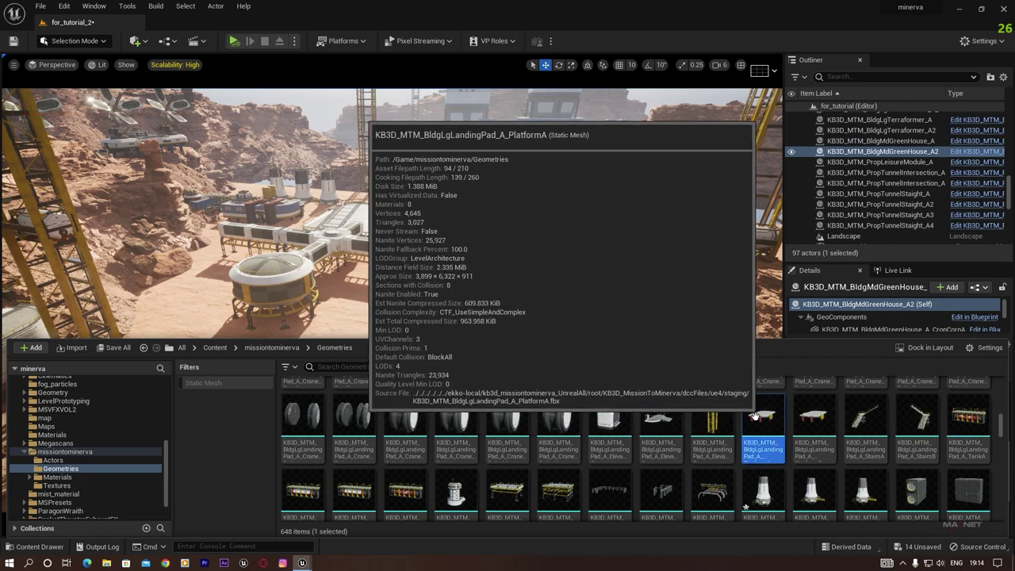
drag(759, 426, 429, 356)
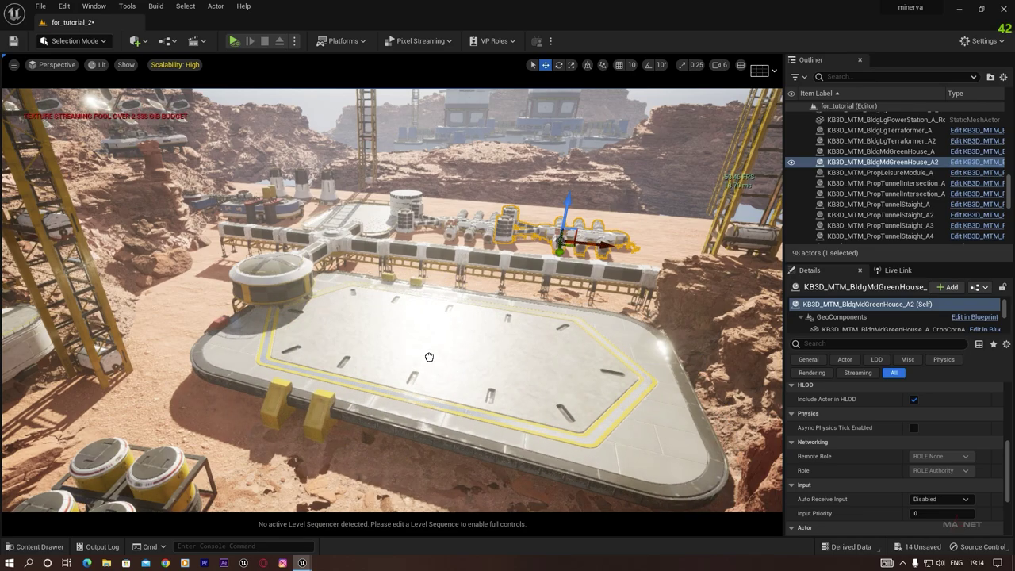
- Scale the landing platform down uniformly and move it between the round leisure module and the long corridor
key(r)
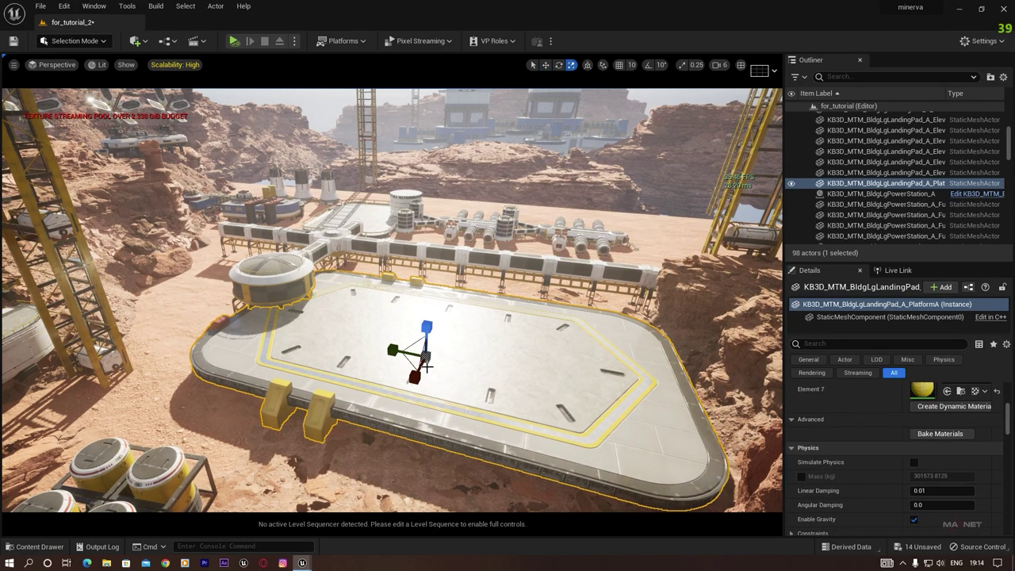
drag(428, 359, 390, 373)
key(w)
right_drag(462, 423, 337, 444)
key(d)
key(e)
key(w)
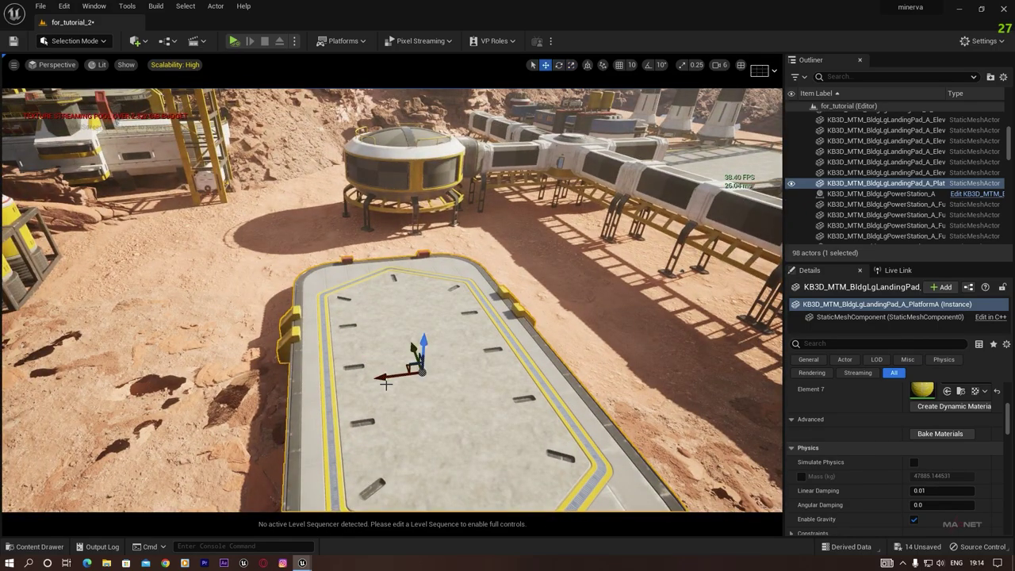
drag(400, 355, 544, 281)
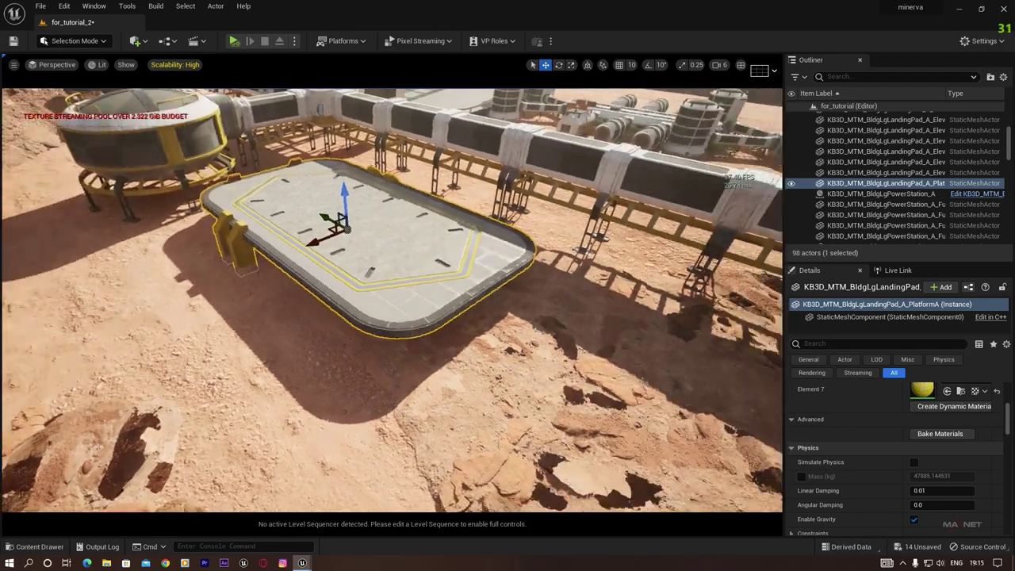
- Duplicate the landing platform toward the rocky cliff and scale the copy down to roughly two thirds of its size
key(s)
right_drag(418, 256, 387, 262)
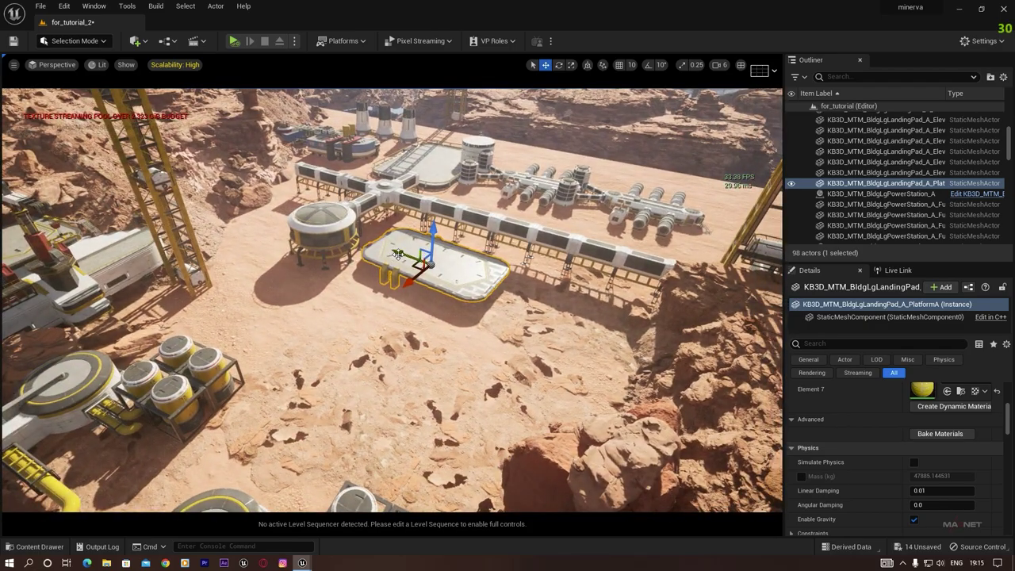
alt+drag(398, 253, 530, 298)
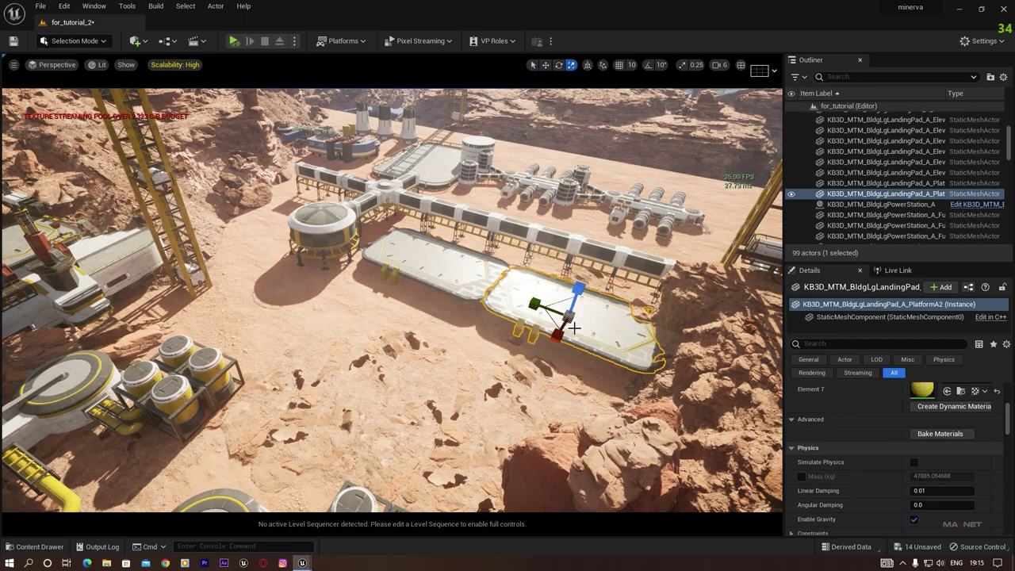
drag(571, 319, 547, 330)
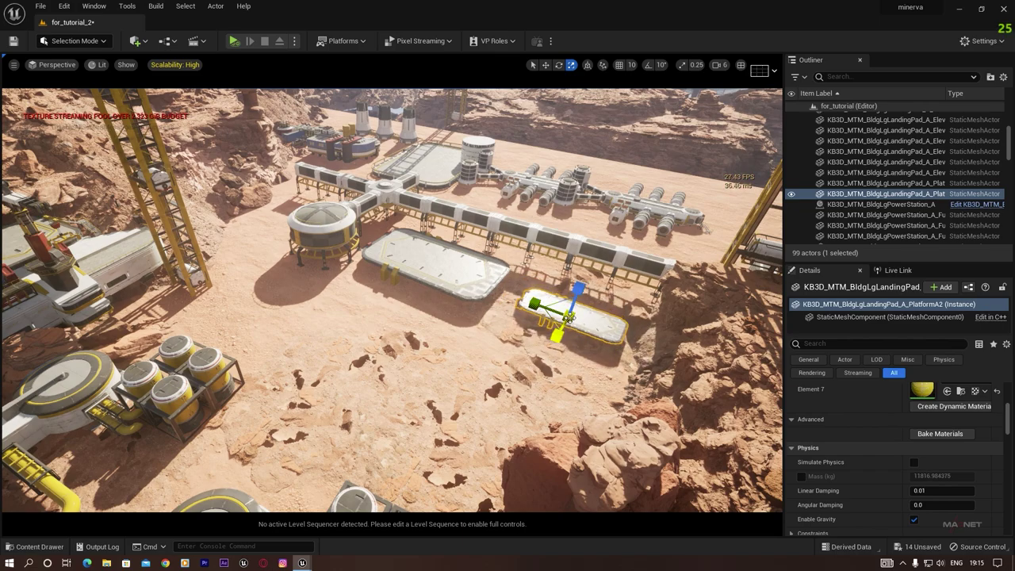
key(ctrl+z)
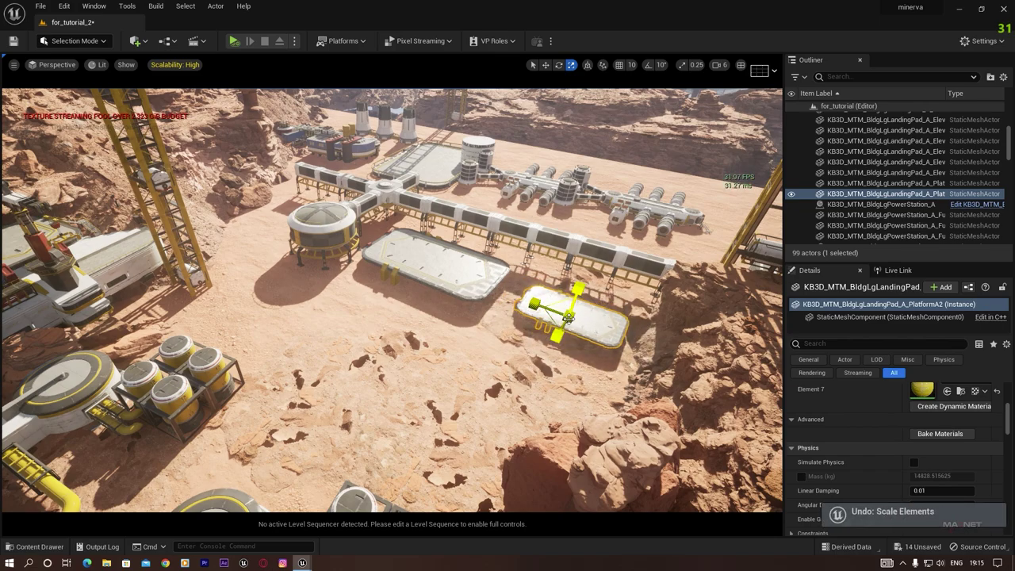
mouse_move(569, 318)
mouse_down()
mouse_move(557, 326)
mouse_move(586, 308)
mouse_move(568, 319)
mouse_up()
- Delete the larger landing platform and put a duplicate of the smaller one in its place near the leisure module
click(446, 268)
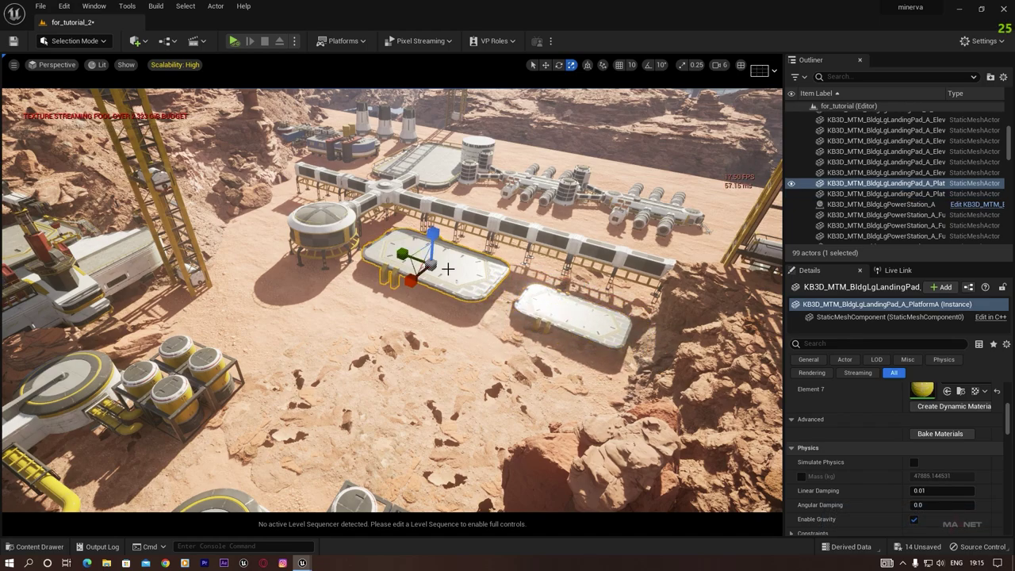
key(Delete)
click(571, 322)
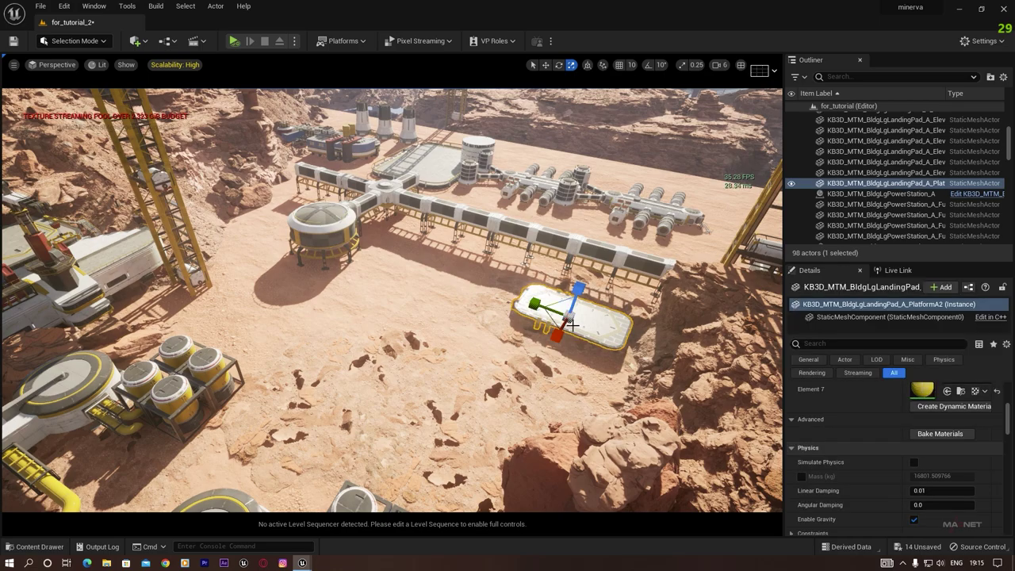
alt+drag(529, 304, 395, 276)
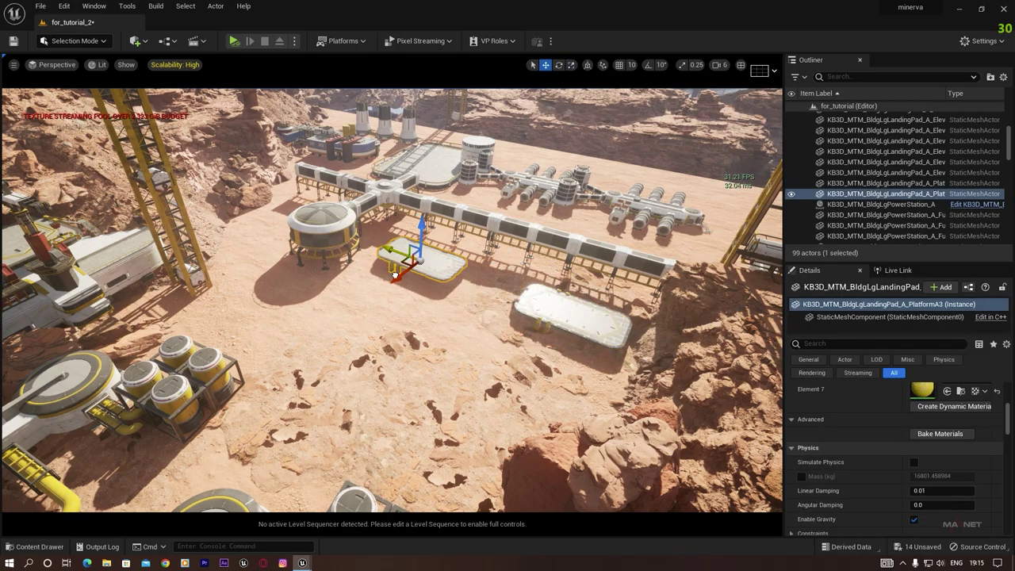
- Duplicate the small platform by the cliff to sit right beside the other pad, and delete the cliff-side one
click(548, 313)
alt+drag(559, 314, 492, 292)
click(597, 329)
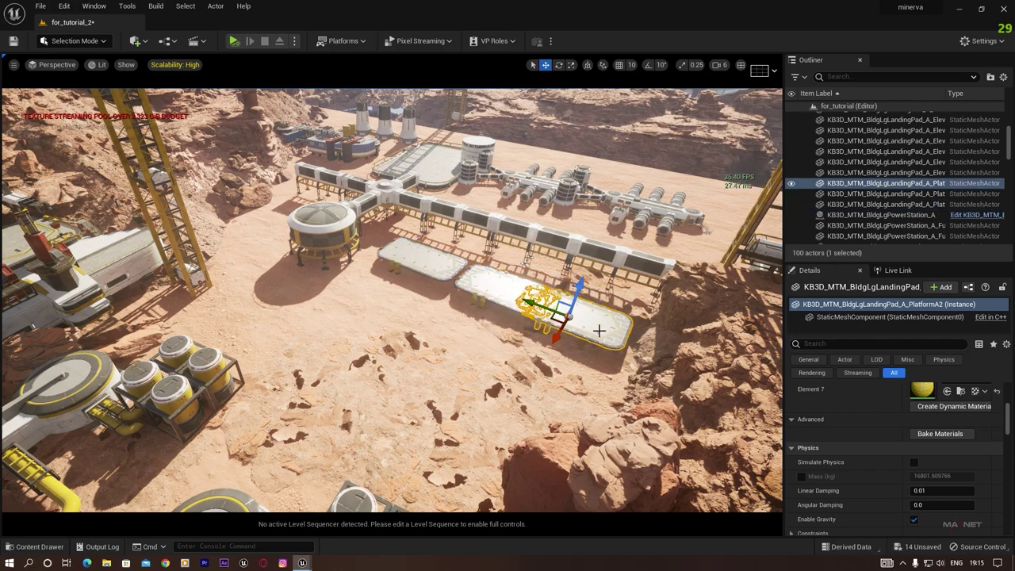
key(Delete)
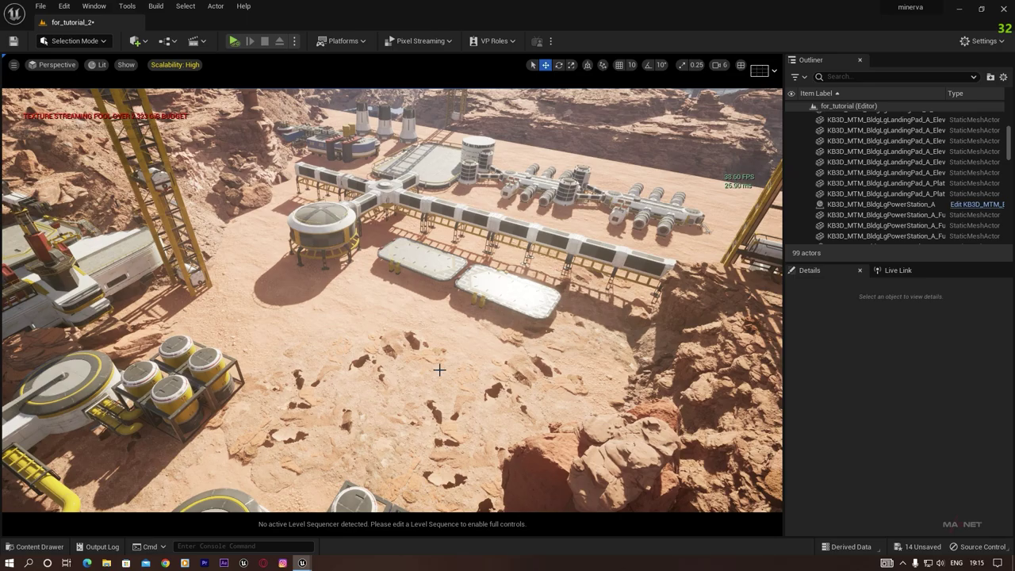
- Duplicate both small landing platforms to the opposite side of the long corridor, facing the greenhouses
key(s)
mouse_move(439, 369)
right_down()
mouse_move(441, 349)
mouse_move(441, 377)
right_up()
key(w)
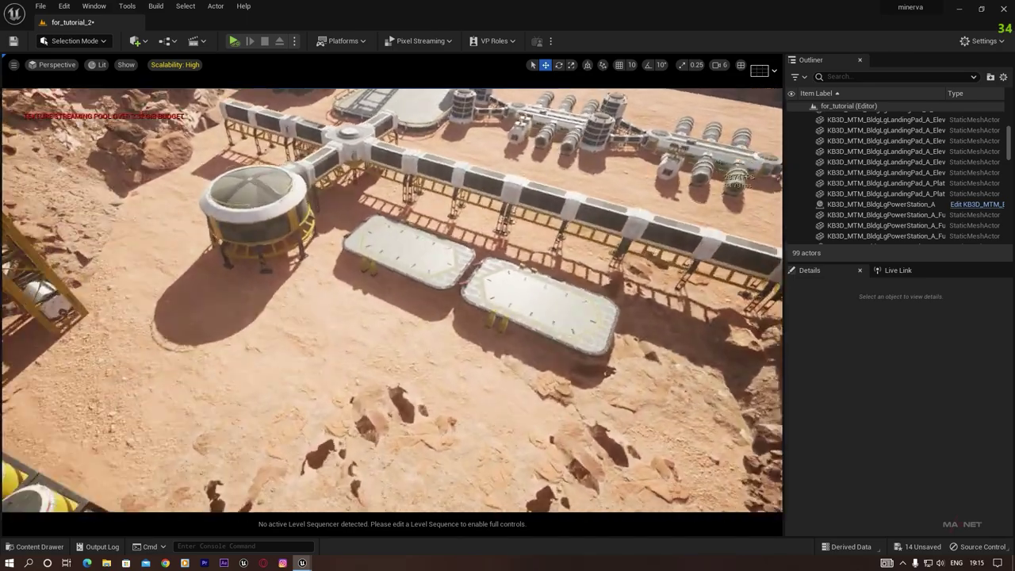
right_drag(368, 282, 368, 282)
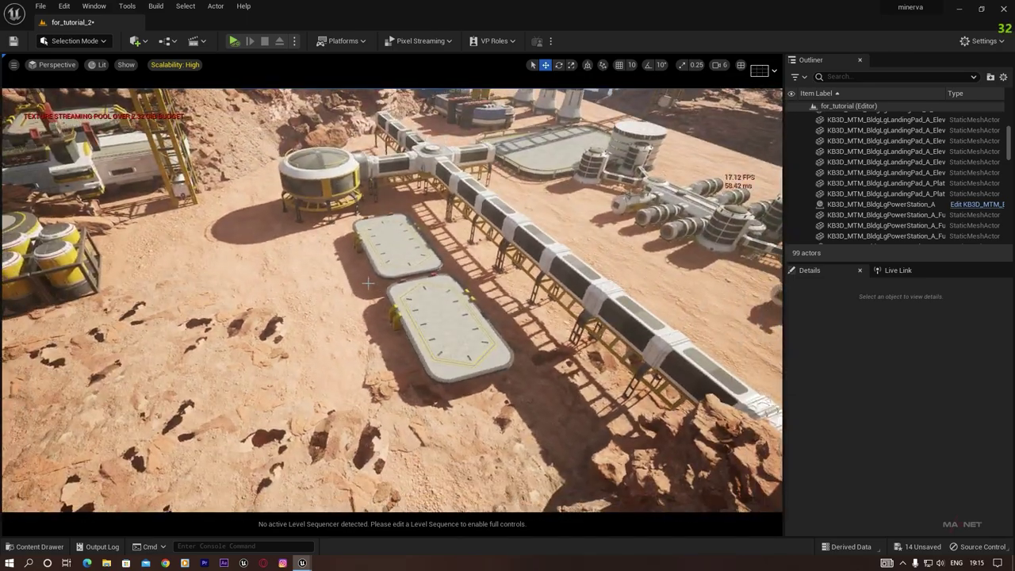
click(367, 252)
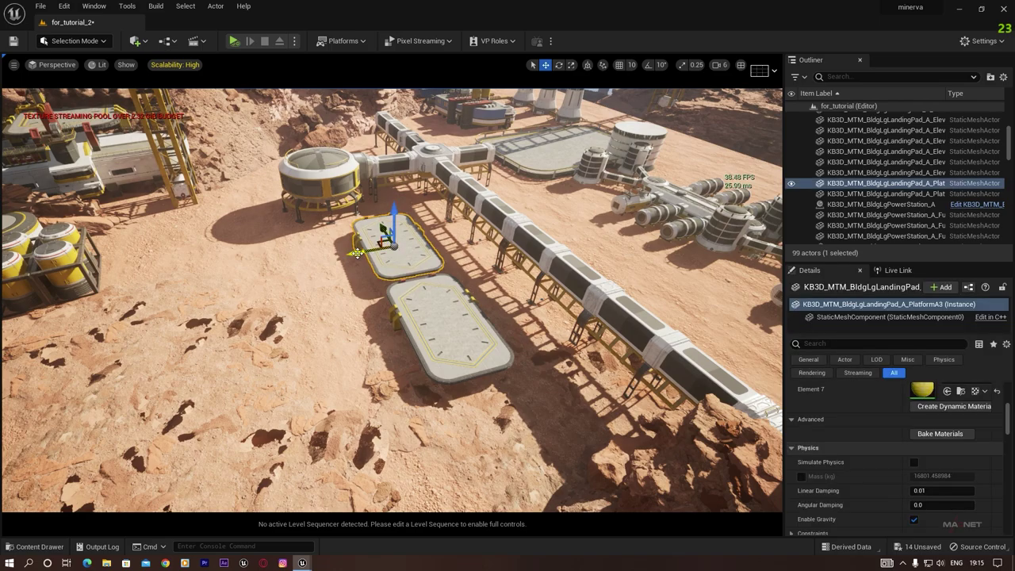
alt+drag(359, 252, 533, 226)
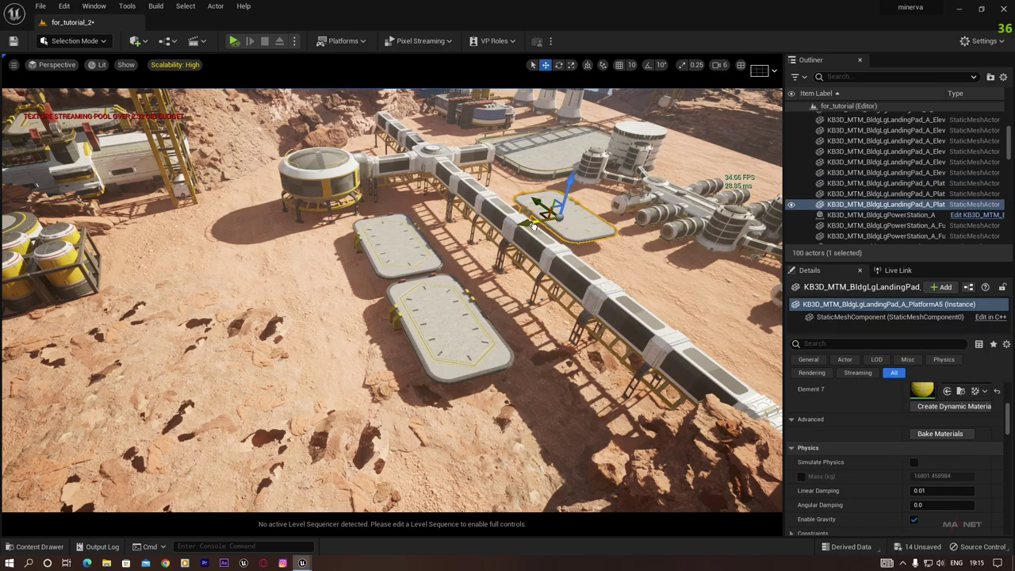
click(413, 333)
alt+drag(408, 334, 616, 291)
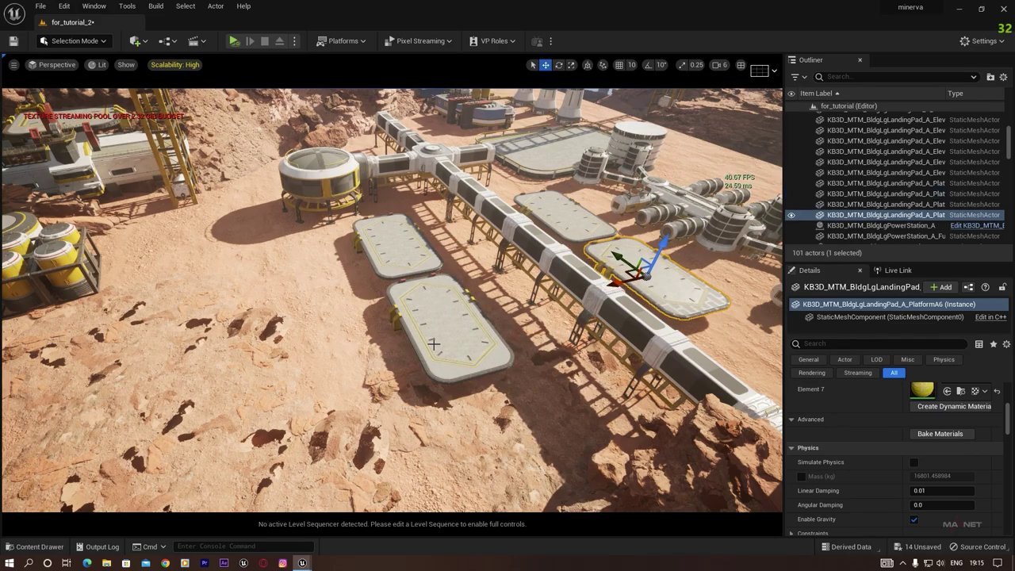
- Place KB3D_MTM_BldgLgPowerStation_A_2LPlatform beside the large standing rock and adjust its height and position on the ground
right_drag(434, 344, 434, 321)
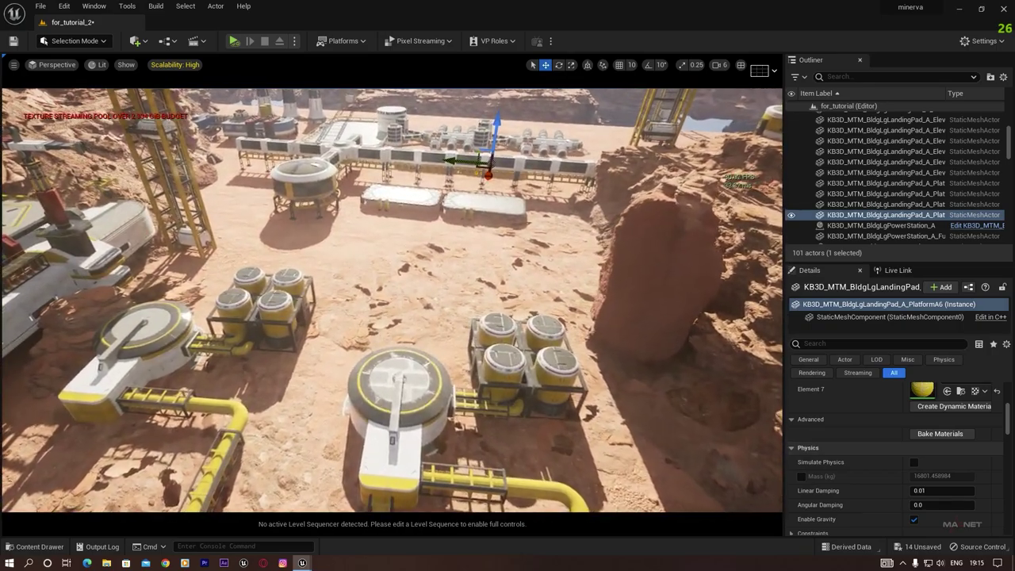
click(36, 546)
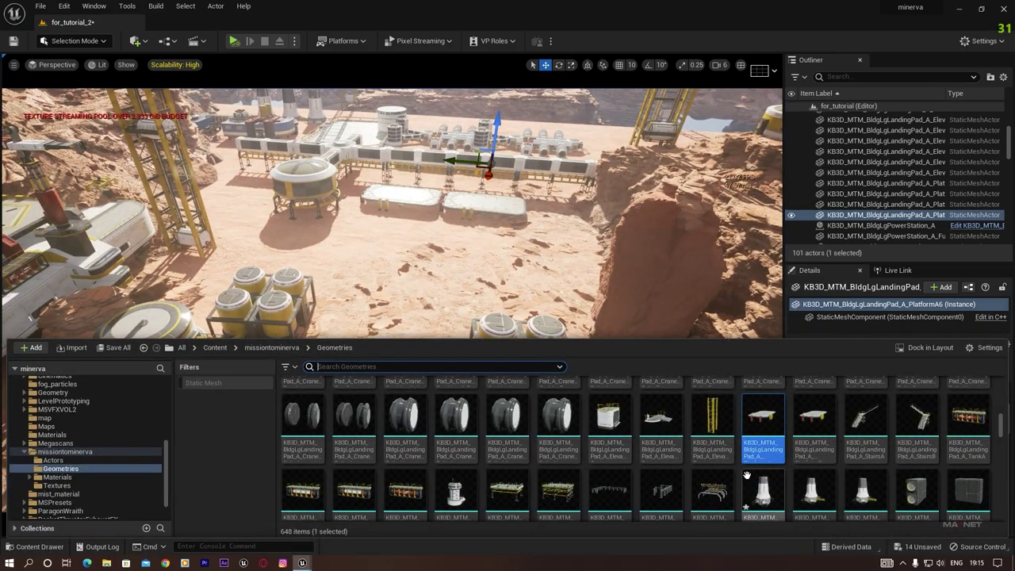
scroll(555, 468, down, 2)
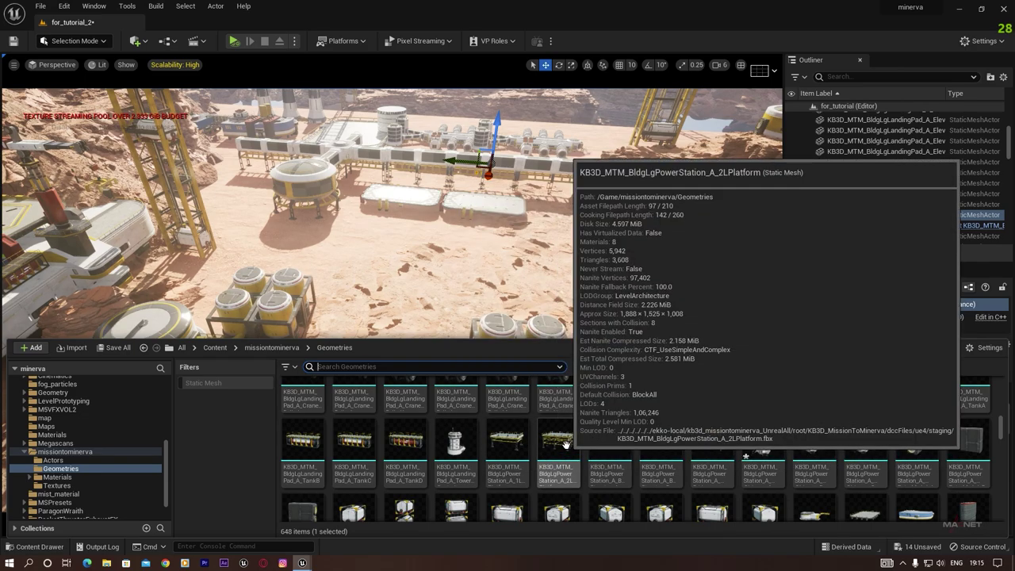
drag(566, 444, 558, 268)
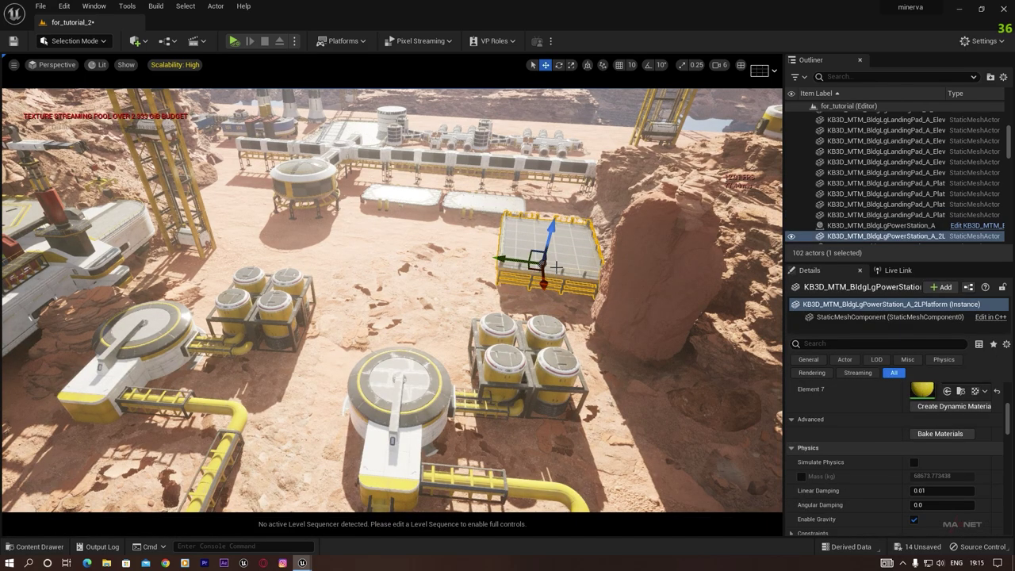
drag(549, 234, 574, 200)
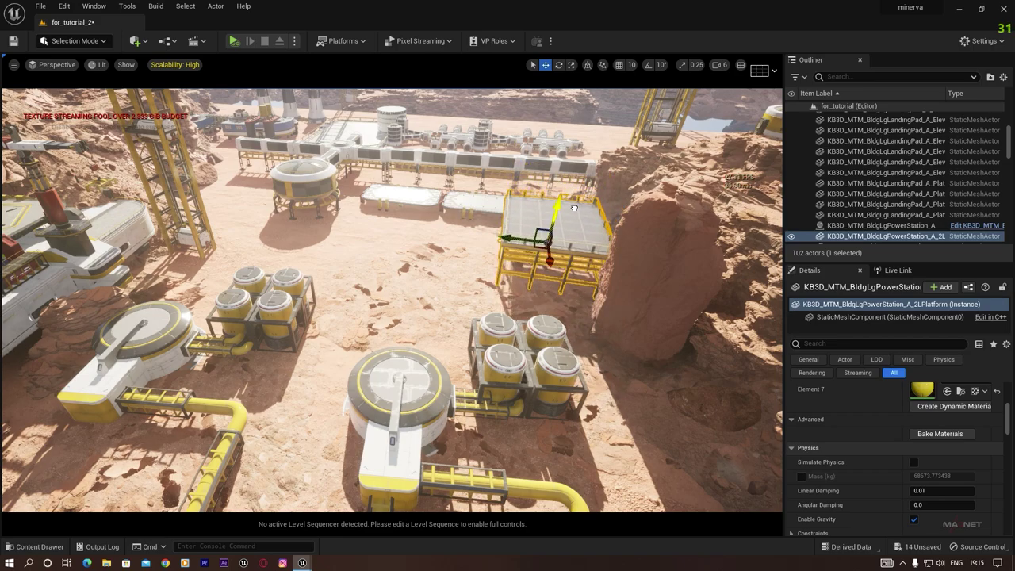
drag(549, 260, 556, 230)
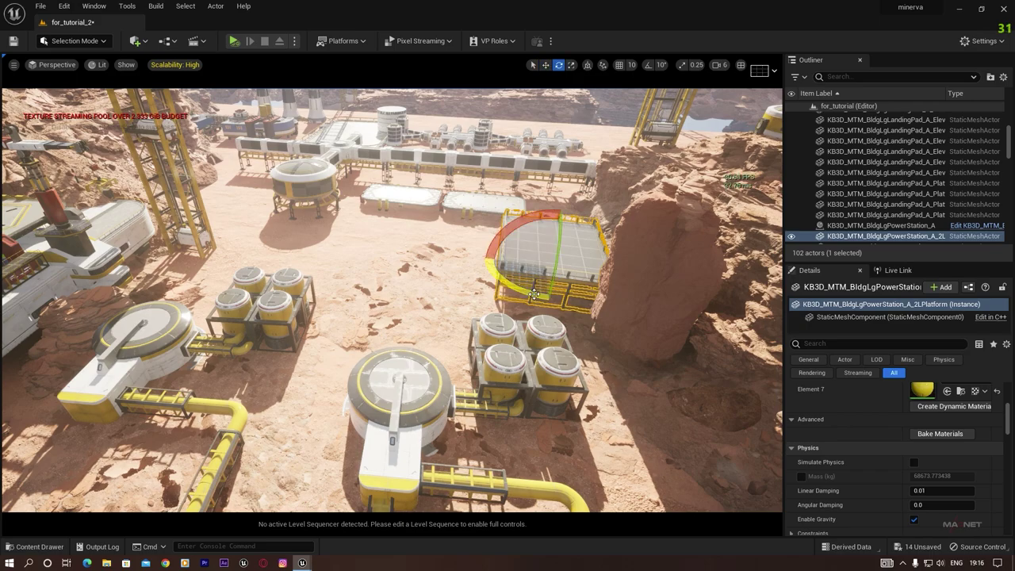
- Scale the power station platform down against the rock and duplicate it directly behind, toward the long corridor
key(r)
drag(547, 266, 533, 282)
key(w)
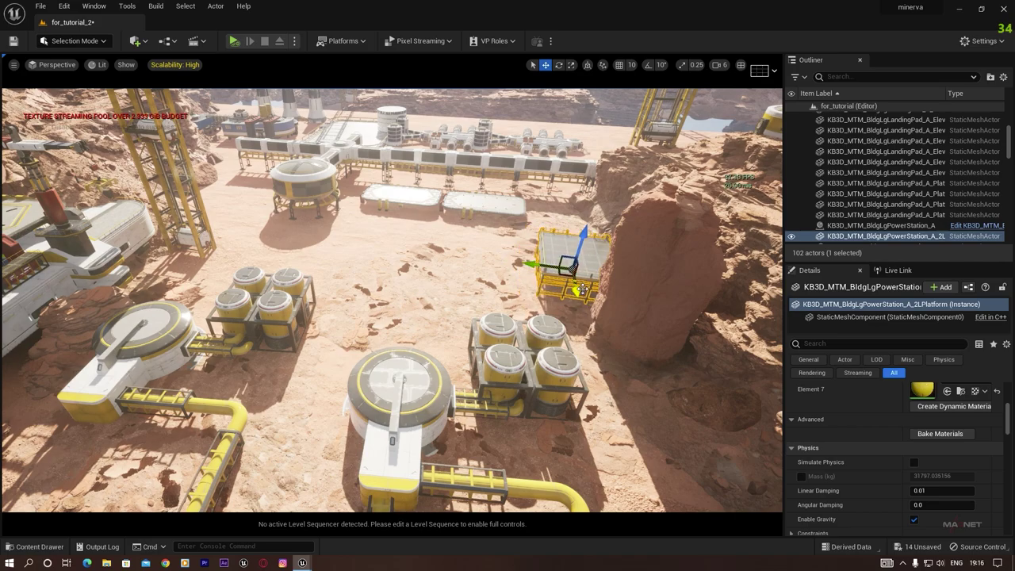
alt+drag(582, 289, 573, 262)
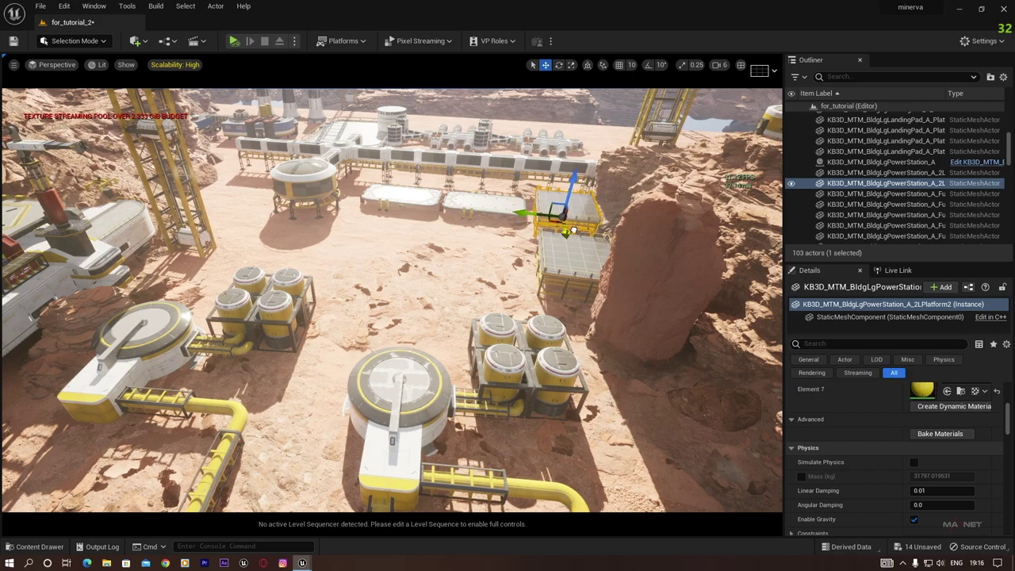
- Place KB3D_MTM_BldgLgLandingPad_A_TowerControl behind the large standing rock beside the power station platforms and scale it down
key(ctrl+space)
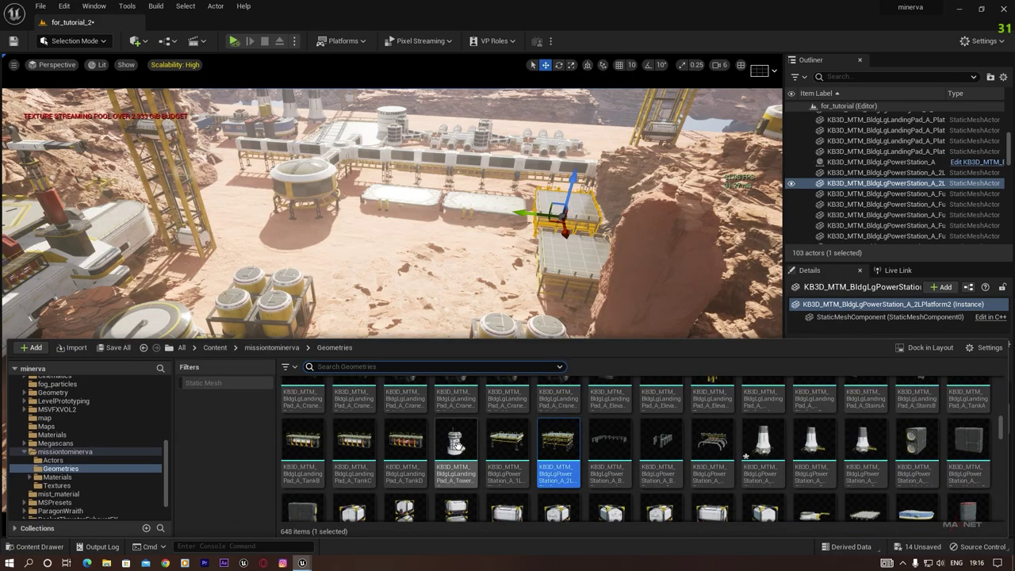
drag(456, 443, 697, 128)
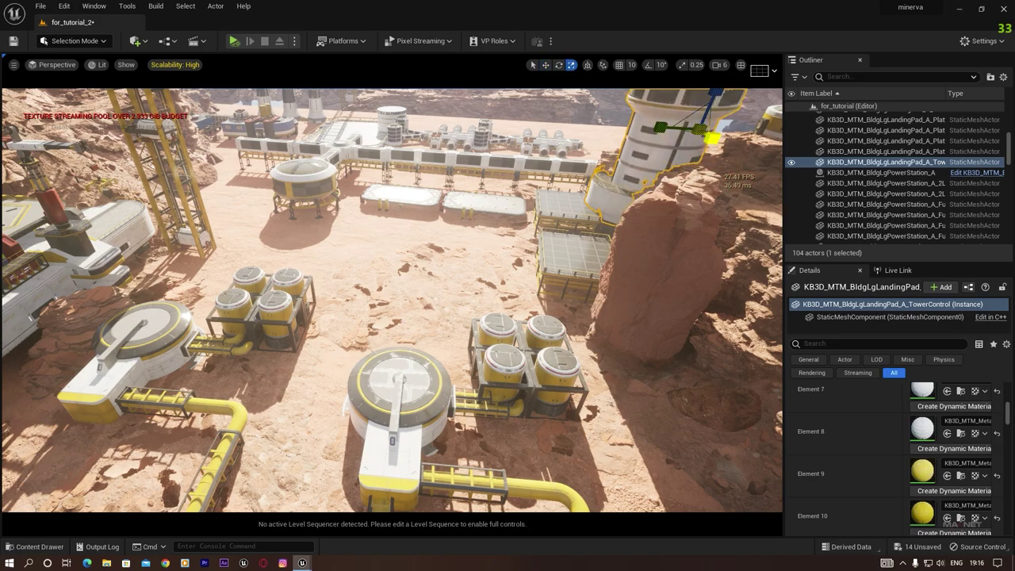
key(ctrl+z)
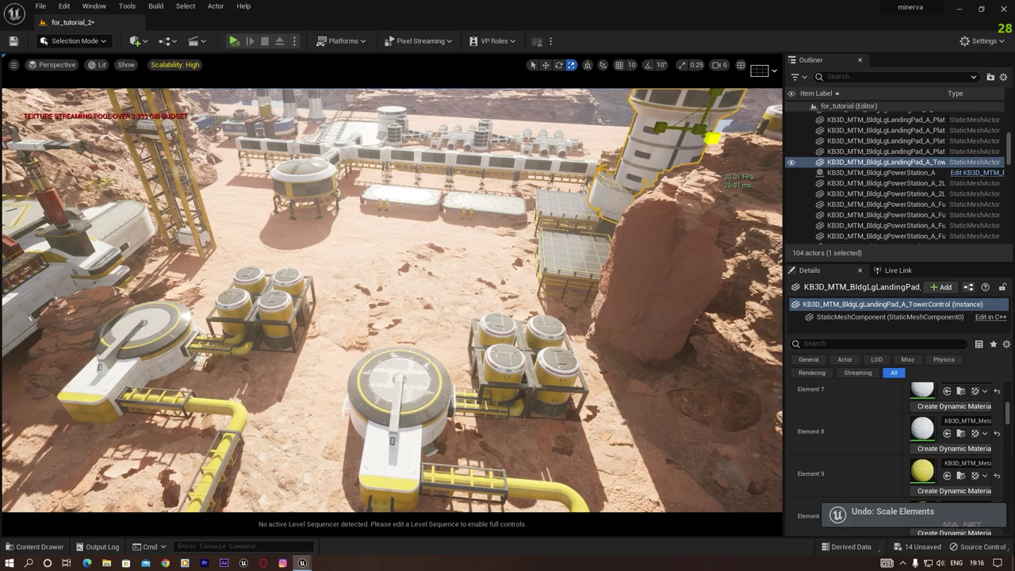
drag(700, 129, 692, 130)
key(w)
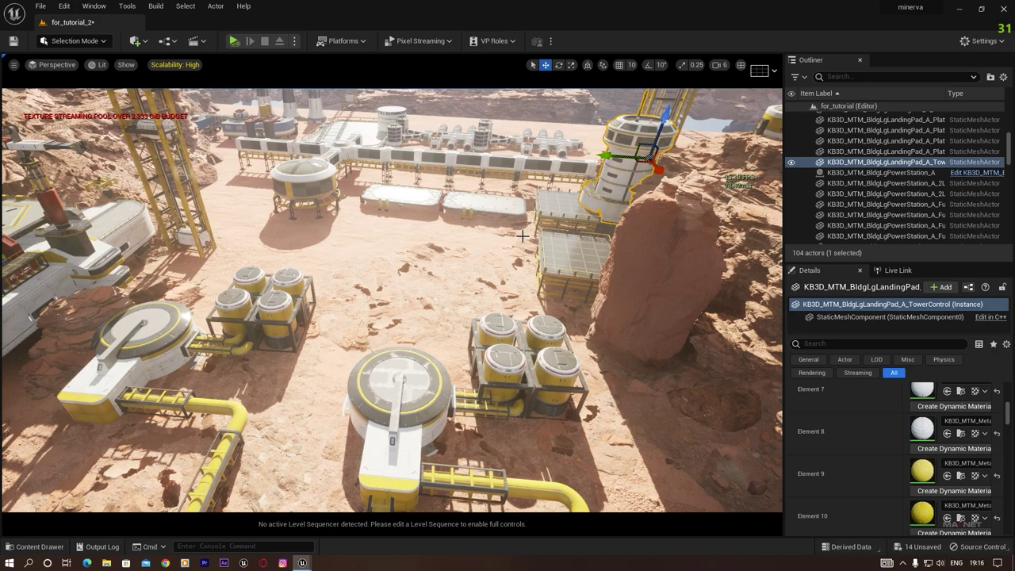
right_drag(522, 236, 493, 131)
key(Escape)
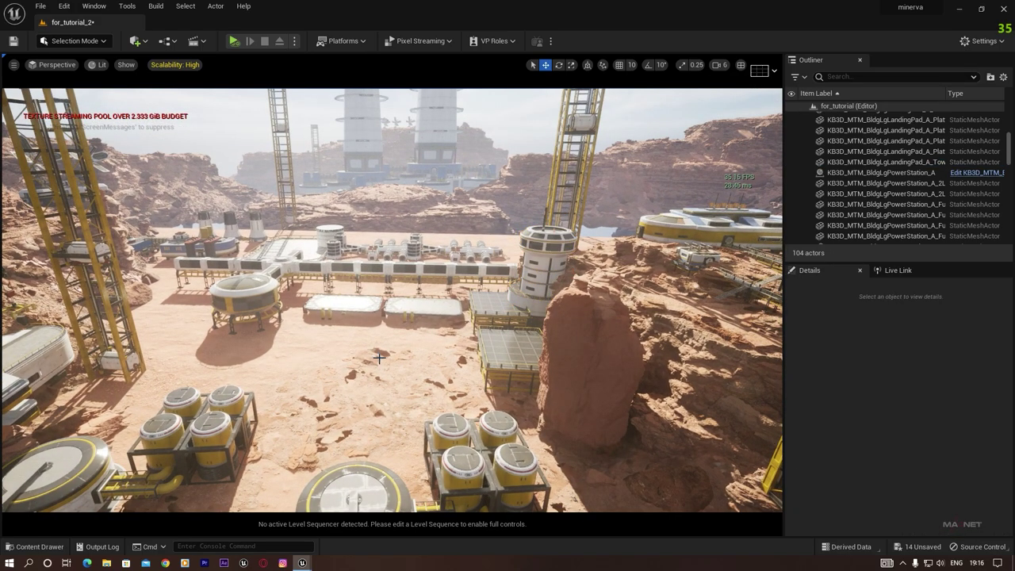
- Duplicate the large butte near the ship with the control tower onto the open sand in front of the base and rotate the copy
right_drag(379, 358, 379, 358)
key(s)
right_drag(393, 300, 371, 252)
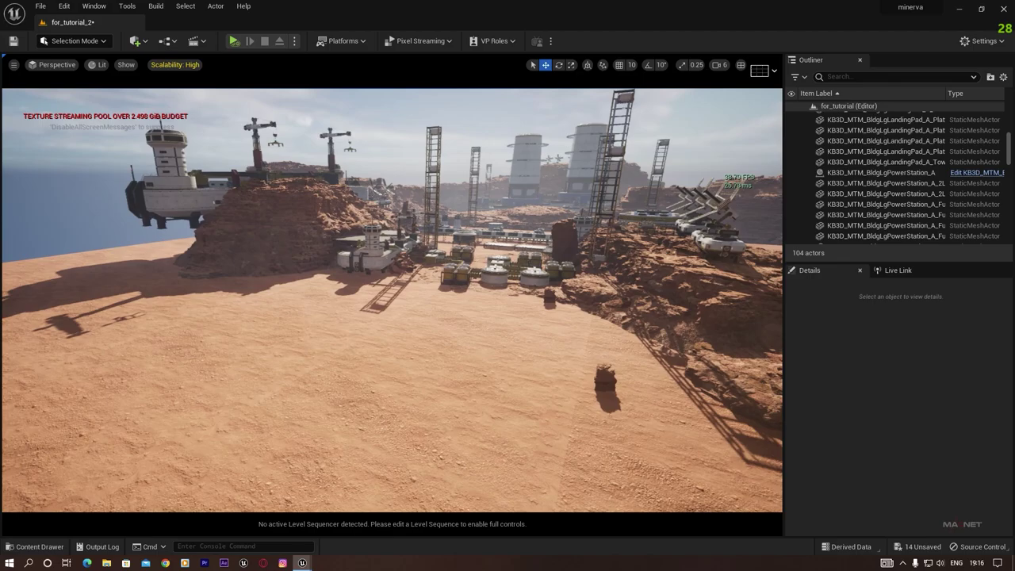
right_drag(251, 265, 252, 265)
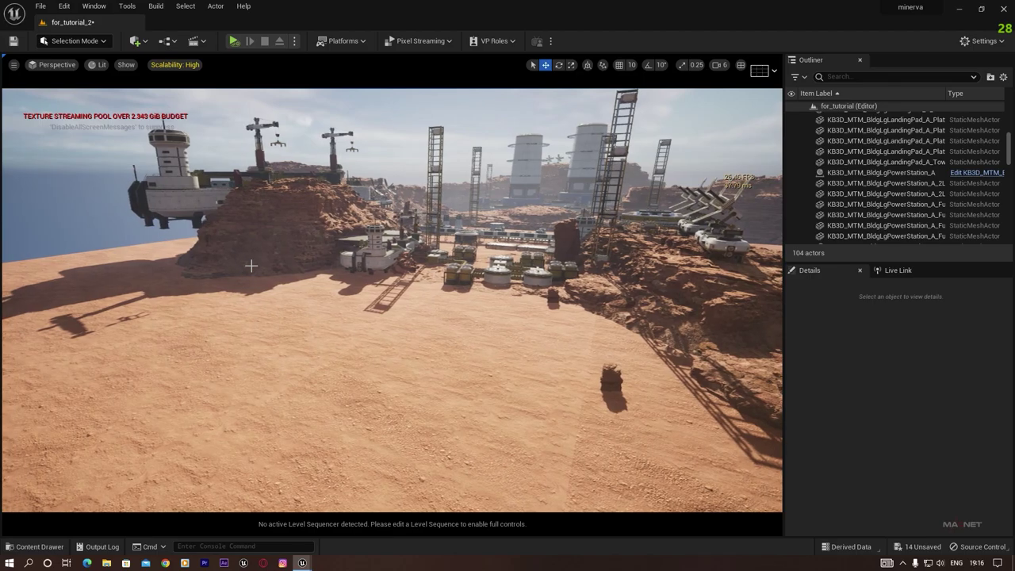
click(251, 266)
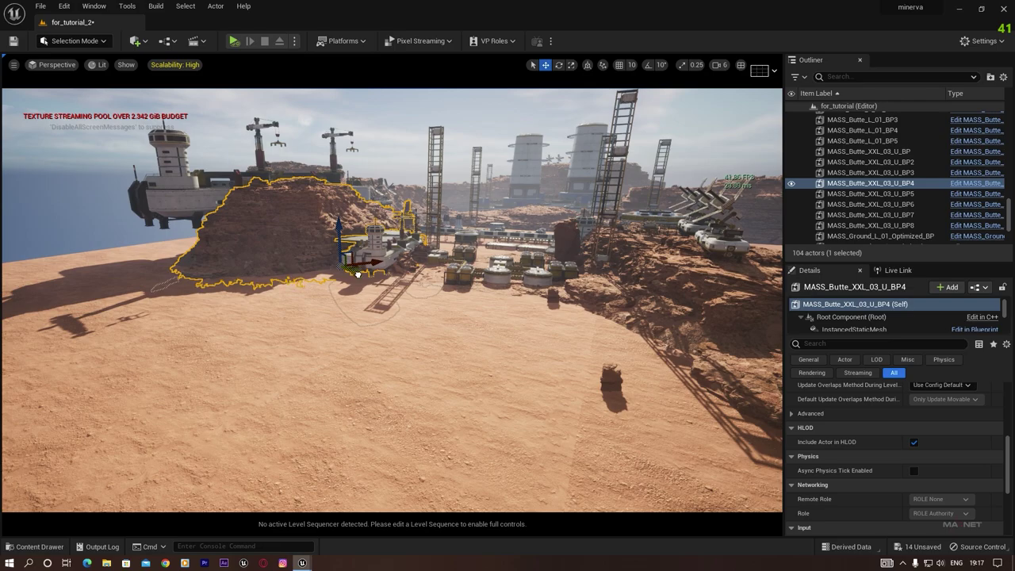
alt+drag(357, 273, 464, 380)
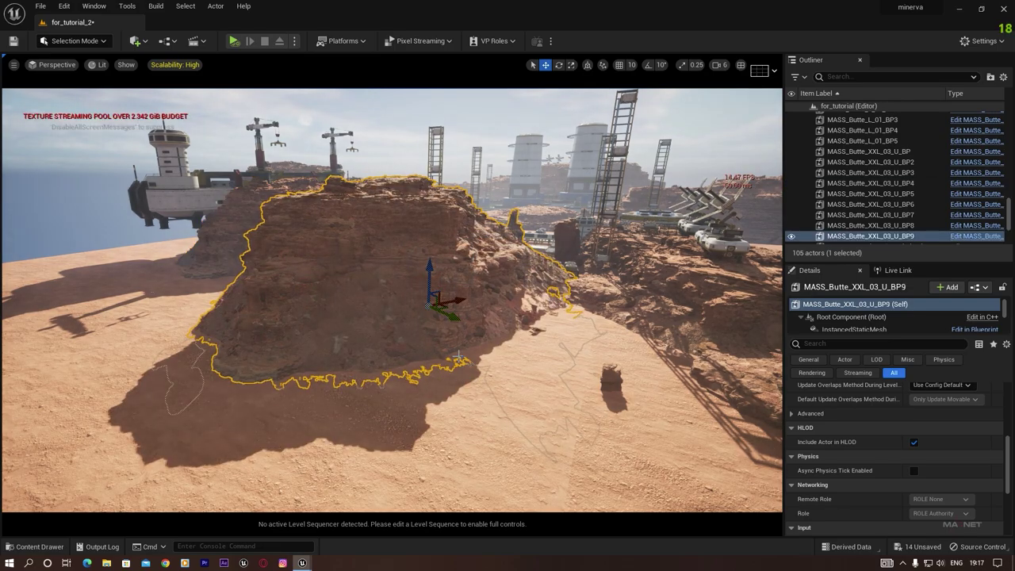
key(e)
mouse_move(422, 327)
mouse_down()
mouse_move(464, 317)
mouse_move(425, 328)
mouse_up()
key(w)
- Move the duplicated butte sideways on the open sand so the approach to the base stays clear
key(f)
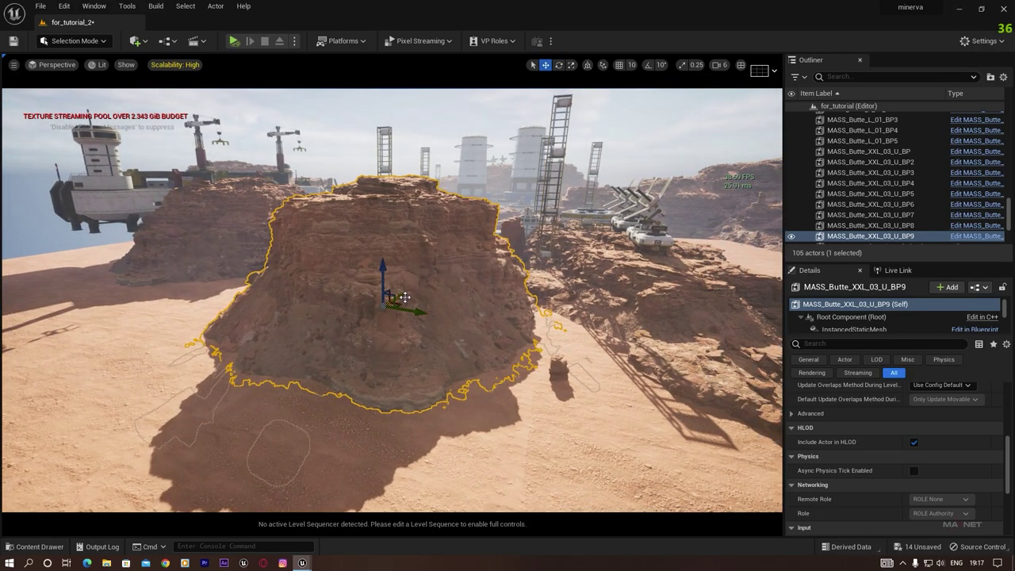
drag(405, 298, 314, 321)
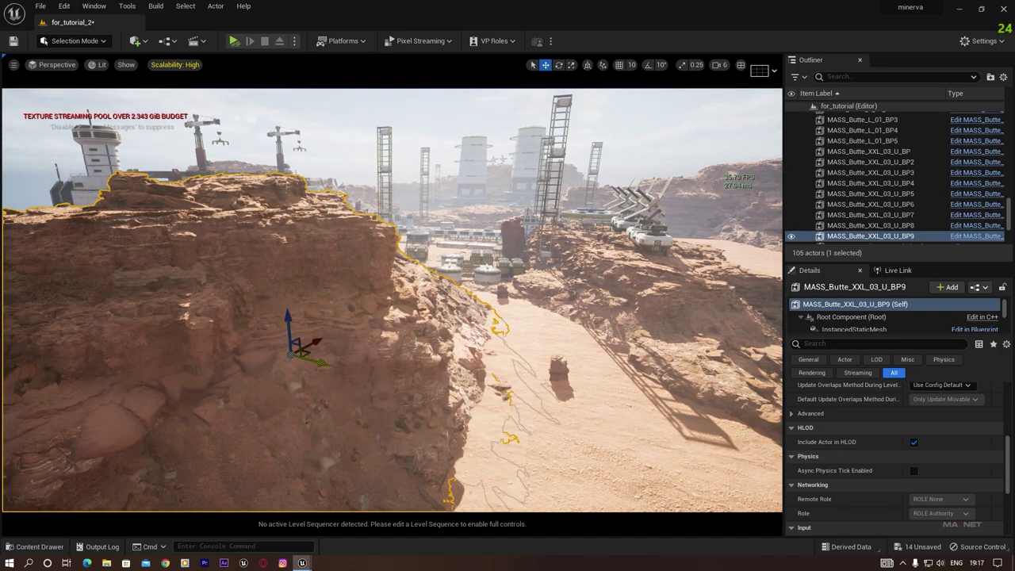
drag(311, 367, 277, 357)
key(w)
mouse_move(278, 357)
right_down()
mouse_move(273, 421)
mouse_move(253, 388)
mouse_move(266, 333)
mouse_move(274, 357)
right_up()
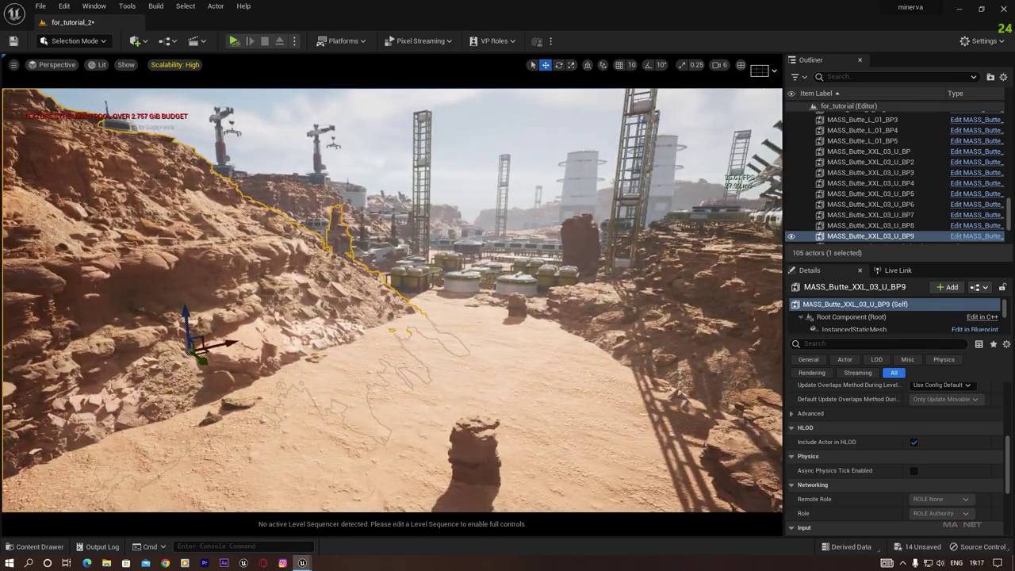
- Turn the duplicated butte around and reposition it so it flanks the ship side of the approach to the base
key(s)
right_drag(392, 353, 295, 388)
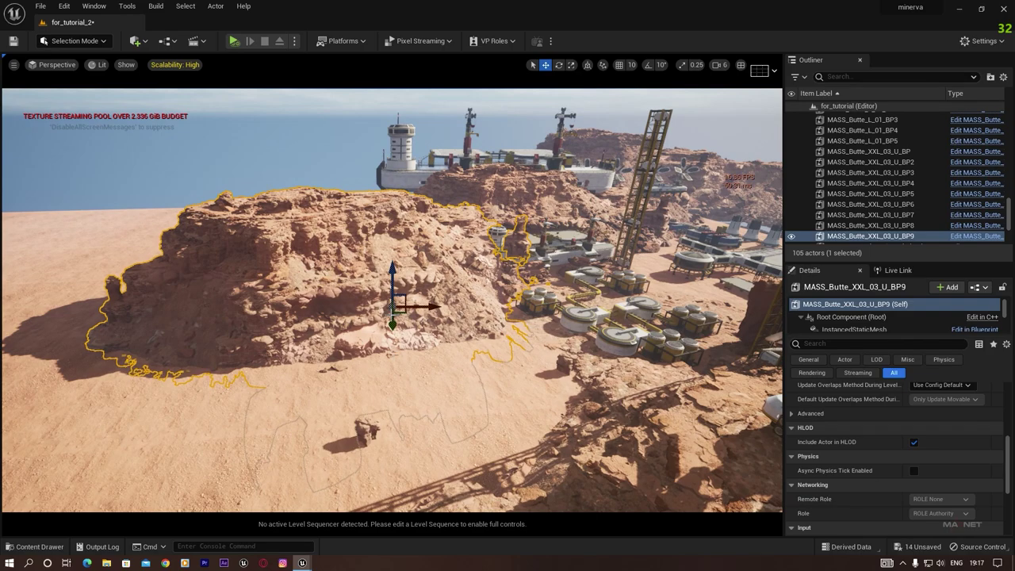
drag(448, 309, 273, 305)
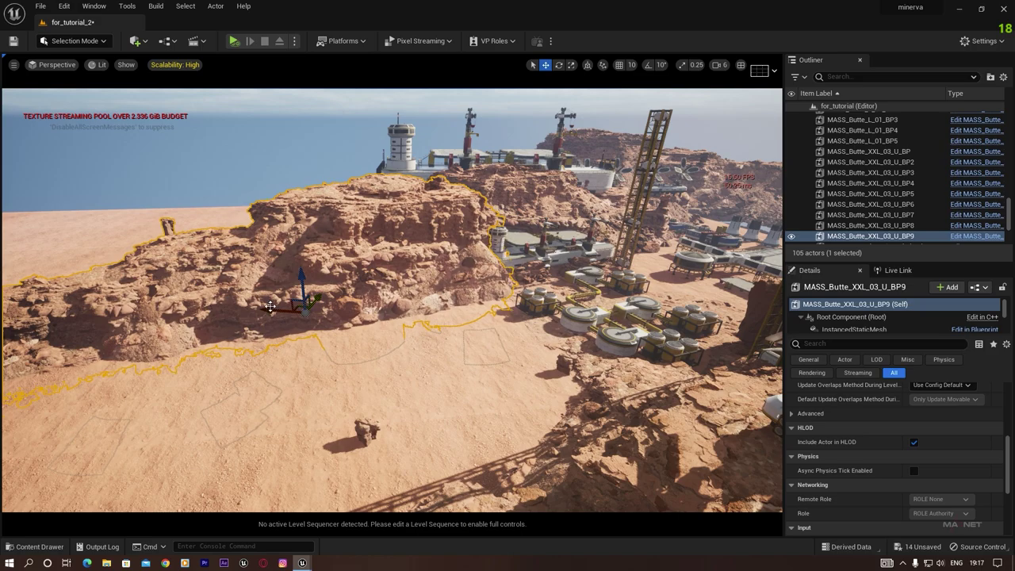
drag(255, 312, 283, 350)
drag(203, 352, 222, 350)
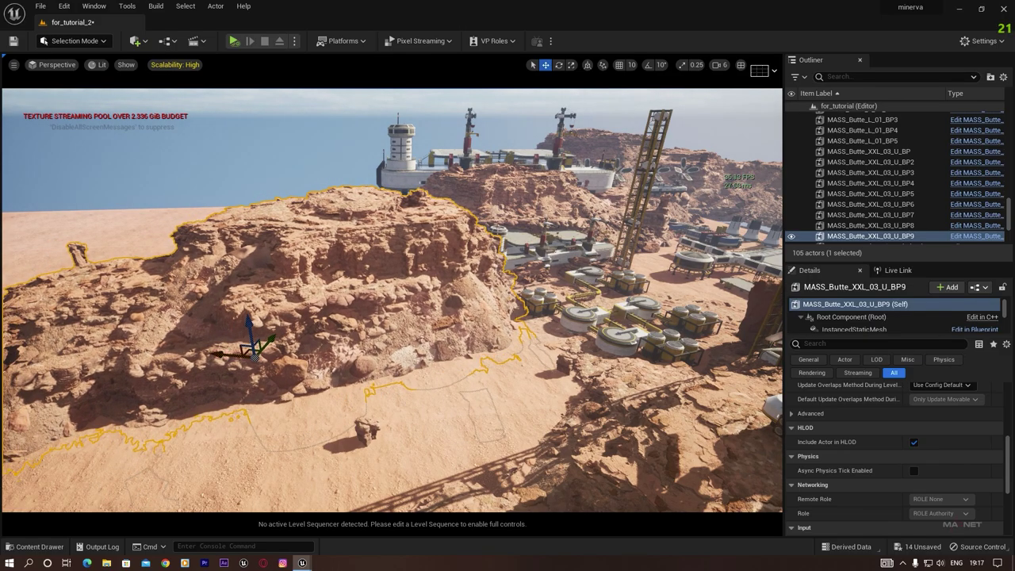
- Duplicate the flanking butte to the opposite side of the approach, leaving a sandy canyon passage between the two
right_drag(232, 339, 305, 356)
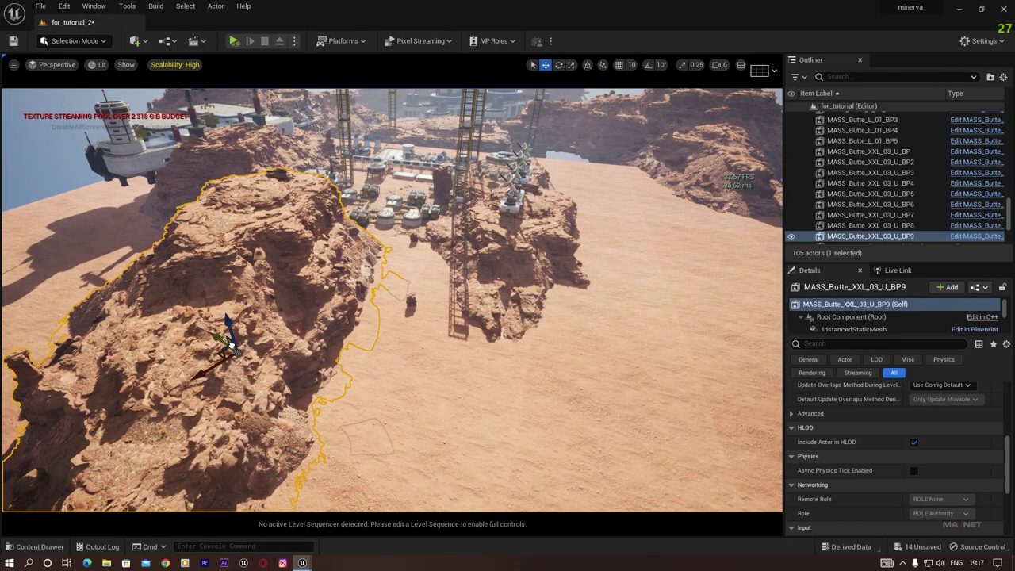
alt+drag(230, 342, 430, 466)
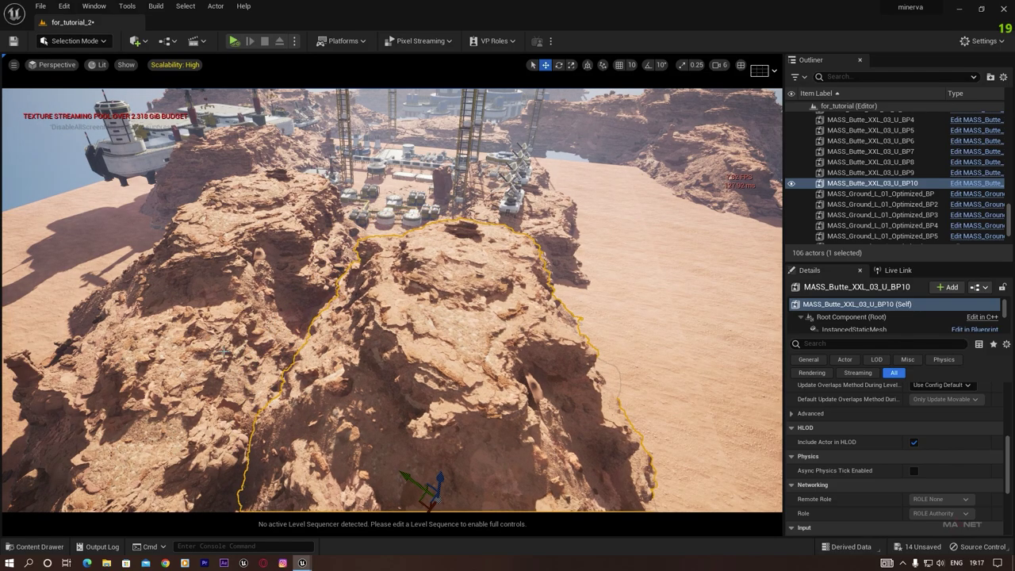
right_drag(224, 350, 246, 388)
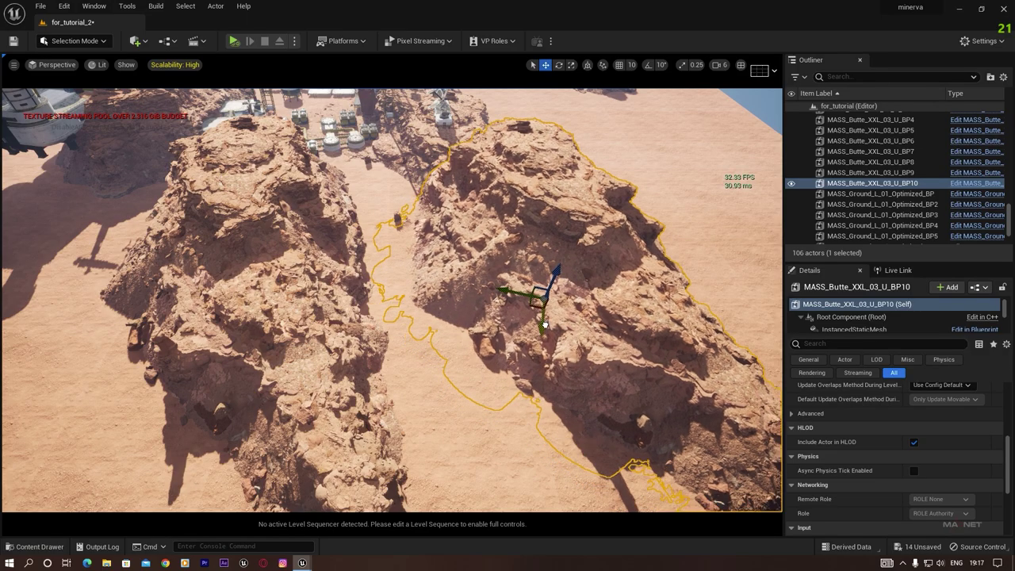
key(w)
right_drag(500, 378, 474, 250)
mouse_move(507, 211)
right_down()
mouse_move(506, 229)
mouse_move(524, 228)
mouse_move(504, 216)
right_up()
- Browse the project content to the AncientContent/Geometry/MASS folder and look through its cliff assets
click(38, 545)
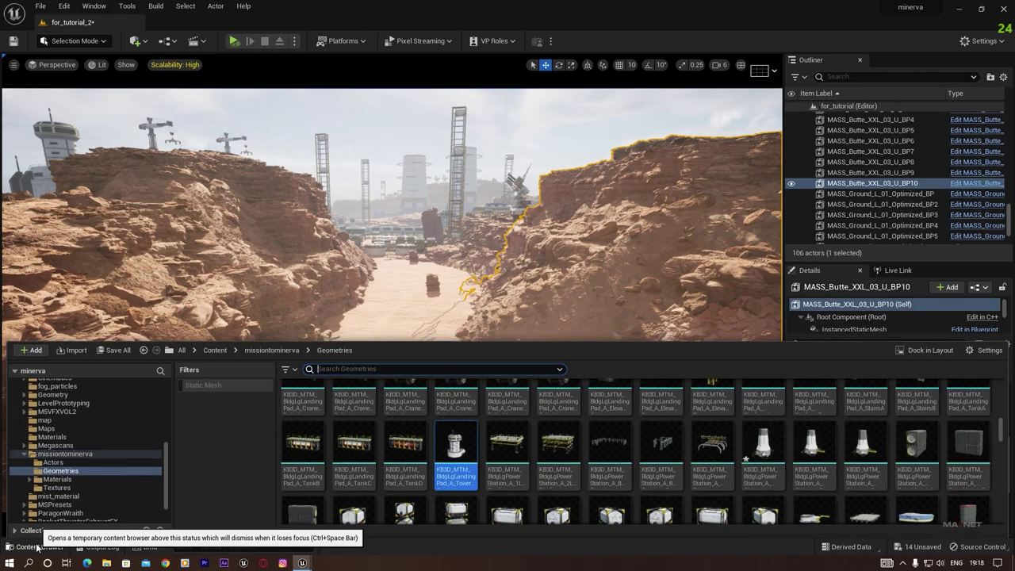
scroll(54, 402, up, 3)
scroll(54, 401, up, 3)
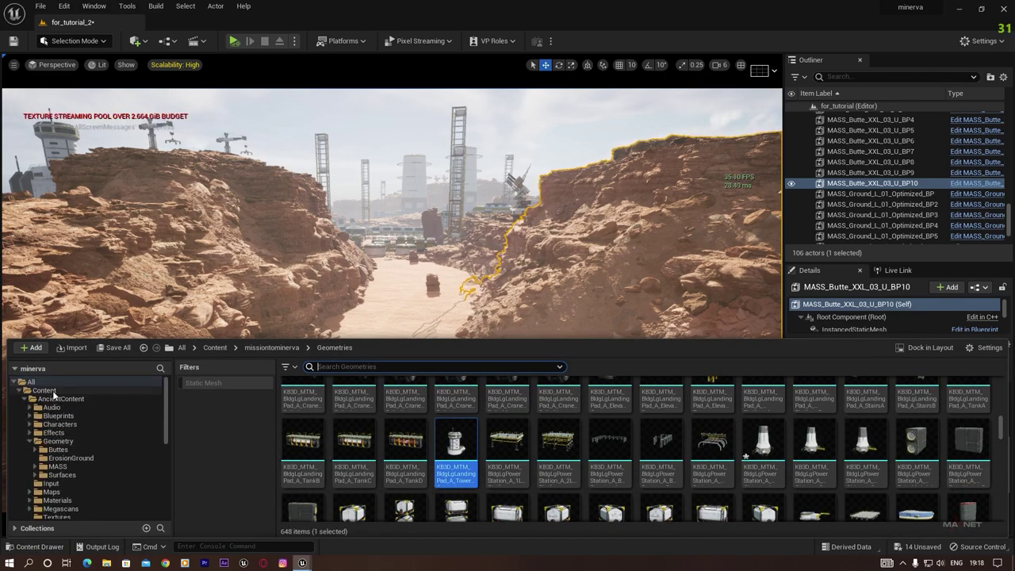
click(61, 398)
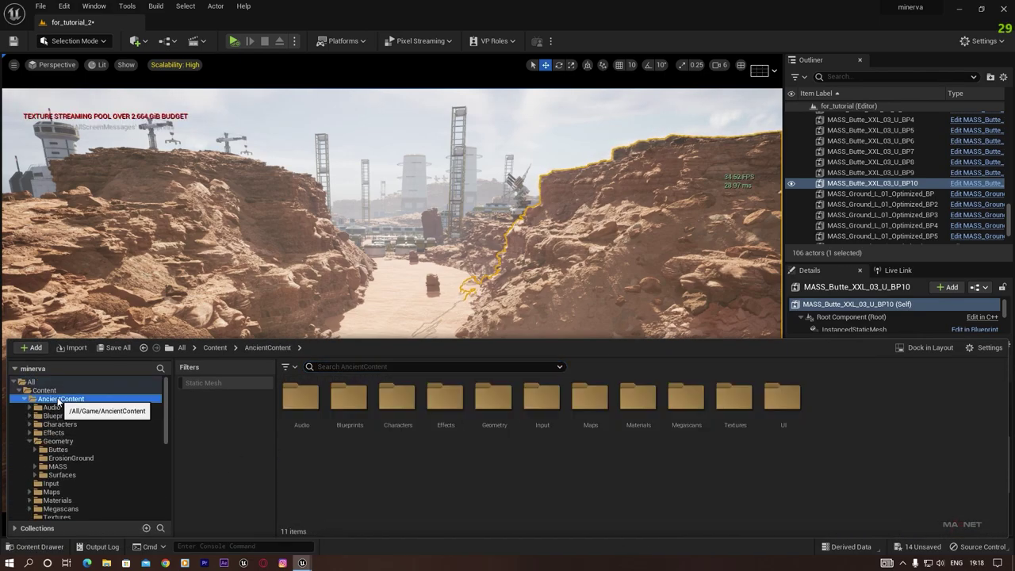
double_click(491, 400)
double_click(404, 410)
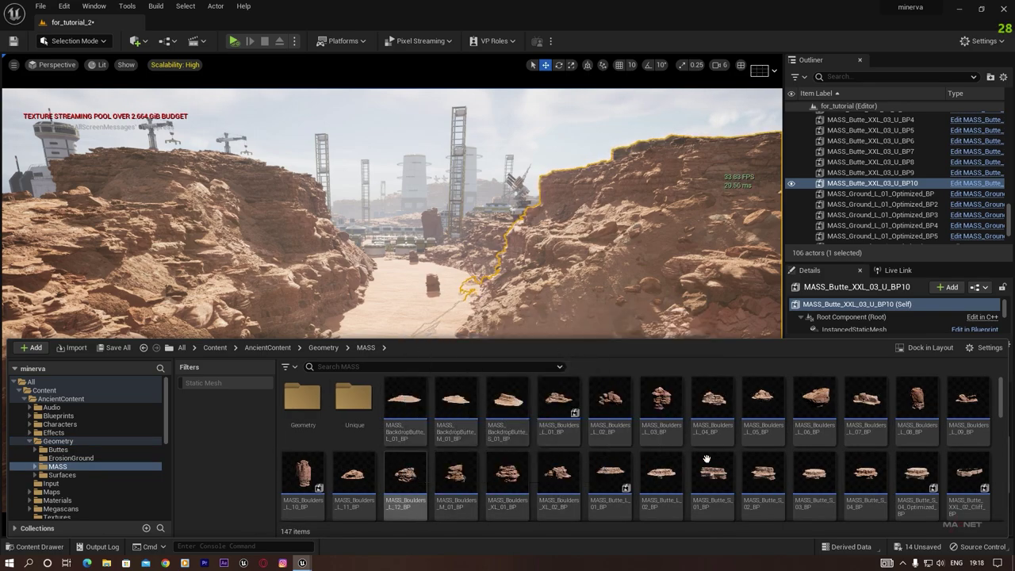
scroll(591, 431, down, 2)
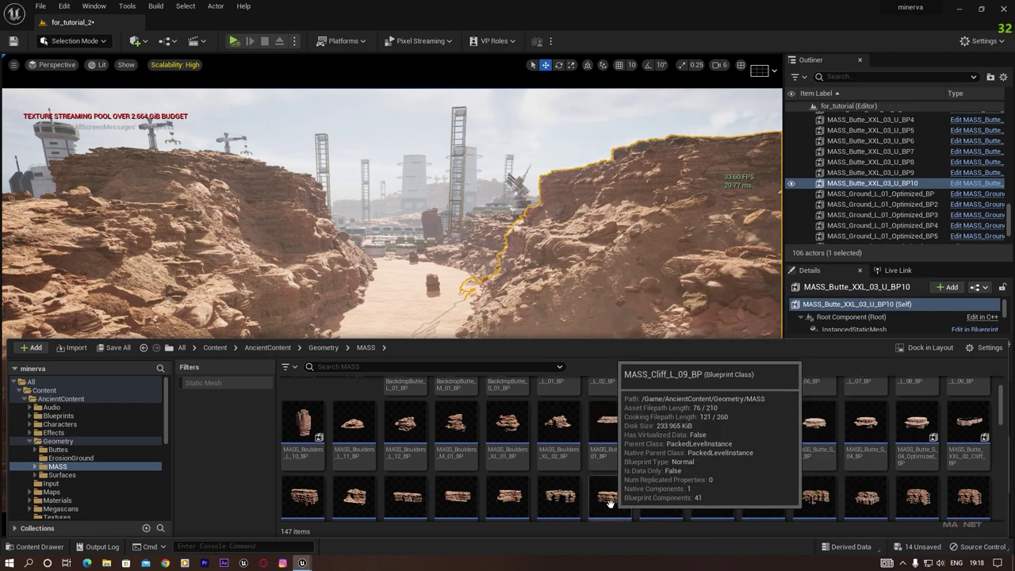
- Place MASS_Cliff_L_08_BP against the newest butte and rotate it to line that side of the canyon
click(559, 497)
drag(559, 497, 497, 359)
key(r)
key(e)
drag(458, 399, 502, 394)
key(e)
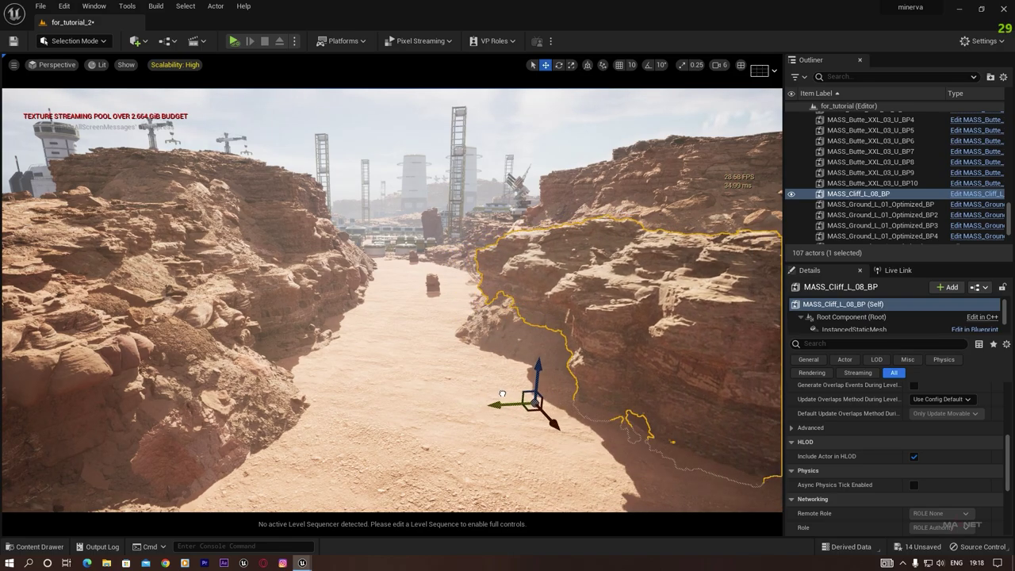
- Duplicate the cliff piece upward to stack it on the first one, and shift the copy back from the path
right_drag(402, 422, 452, 417)
alt+drag(418, 407, 419, 257)
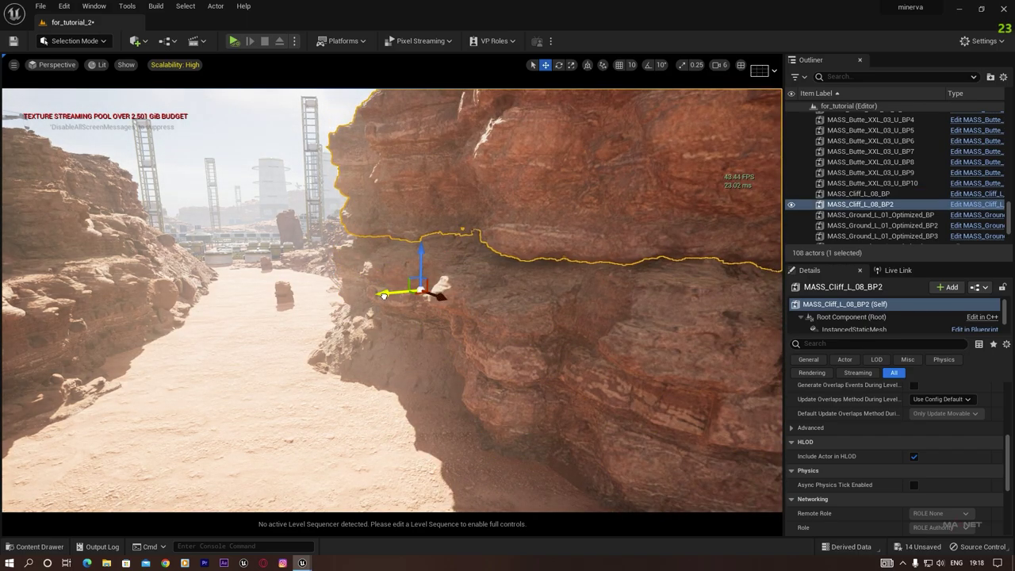
drag(383, 295, 441, 290)
right_drag(441, 295, 407, 293)
key(s)
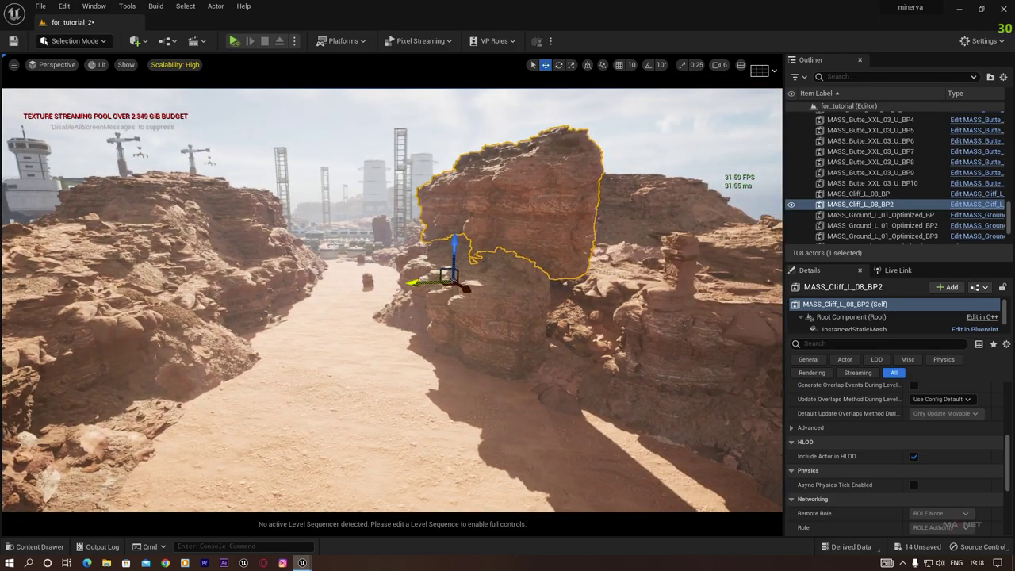
- Duplicate the upper cliff onto the opposite canyon wall, turn it to face the path and add further copies along that wall
alt+drag(448, 276, 251, 294)
key(e)
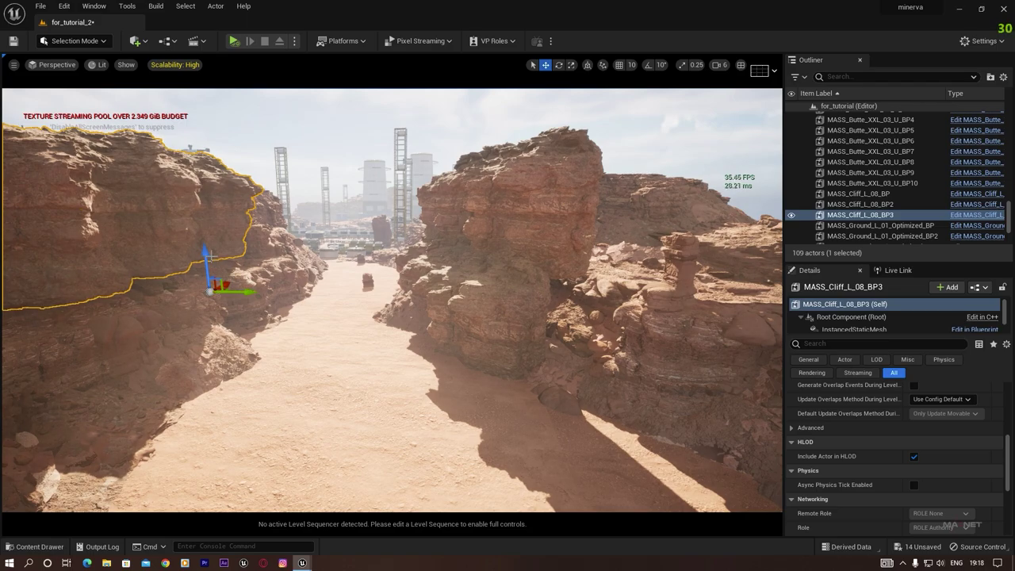
drag(211, 255, 294, 239)
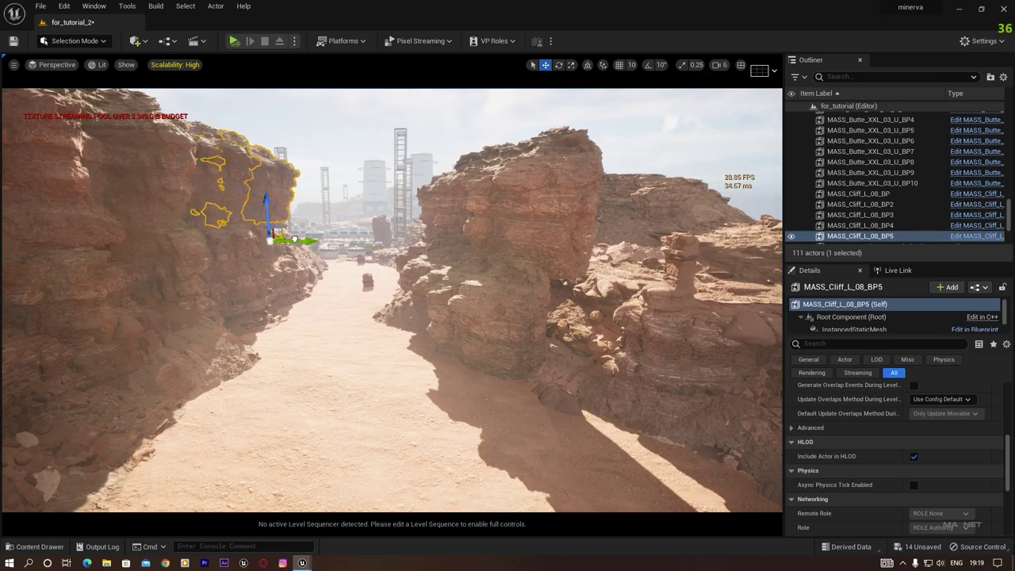
- Shift the newest cliff copy along its wall toward the base, then duplicate it lower down and extend that copy toward the base
key(w)
right_drag(331, 338, 256, 324)
key(d)
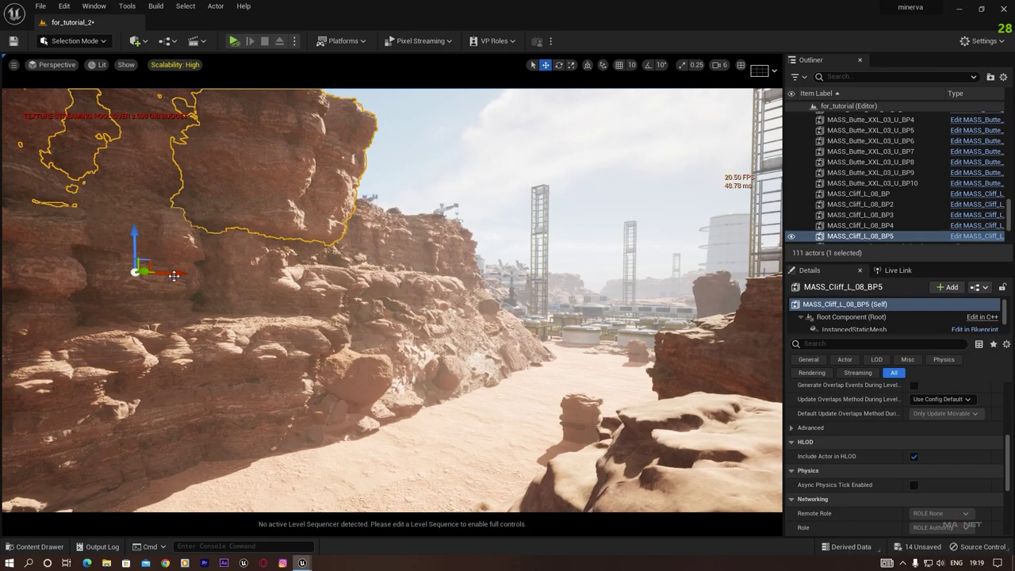
drag(174, 275, 350, 274)
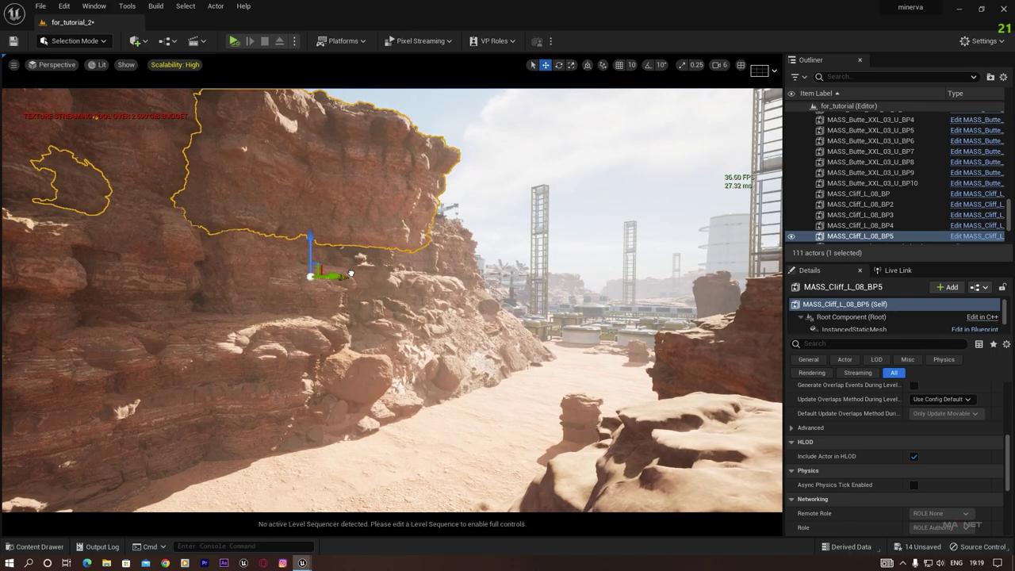
alt+drag(310, 237, 328, 334)
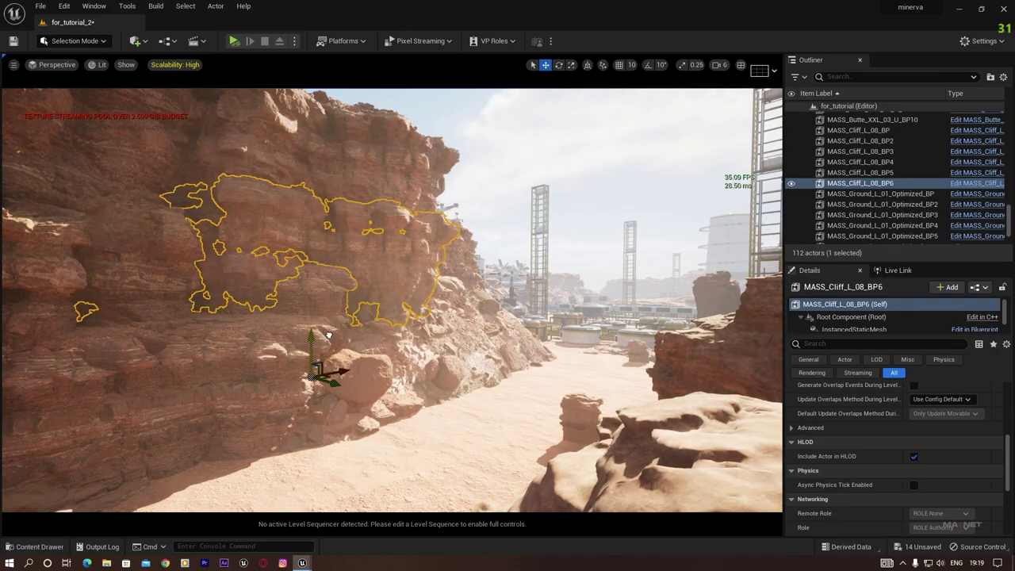
drag(349, 375, 435, 363)
- Duplicate the upper cliff MASS_Cliff_L_08_BP2 along its wall toward the base and lower the copy
click(587, 239)
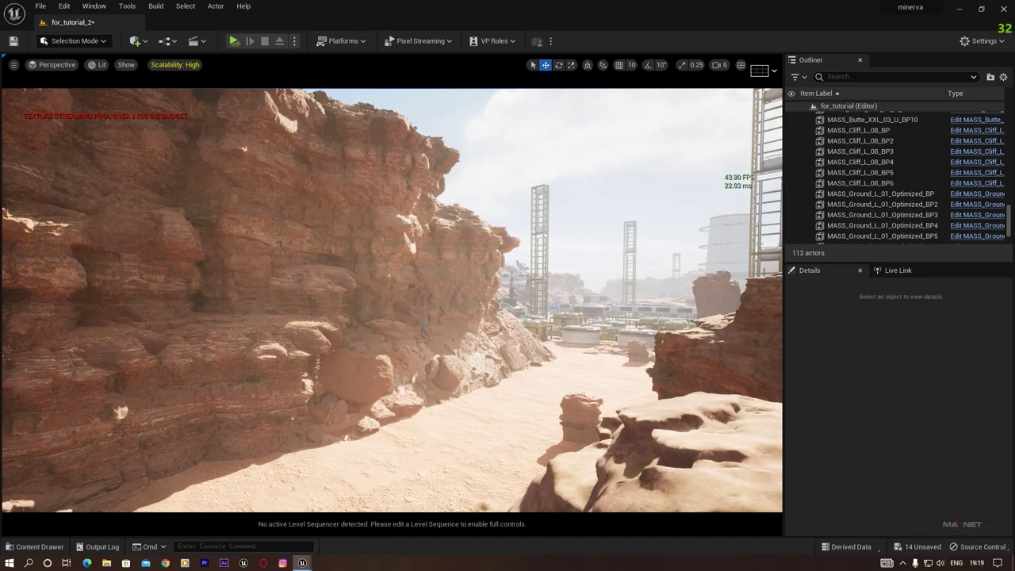
key(s)
right_drag(586, 239, 697, 263)
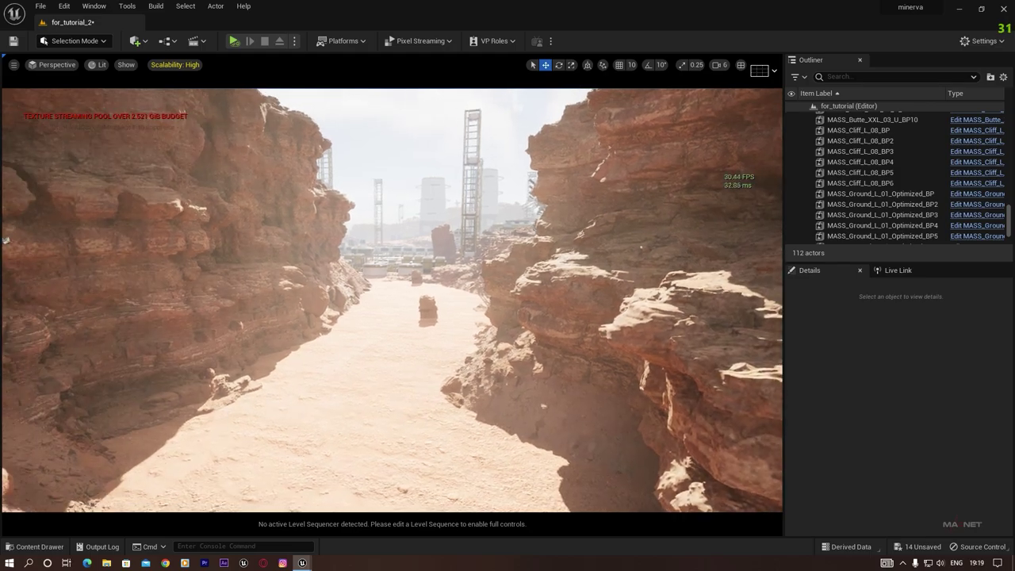
right_drag(434, 326, 456, 326)
click(555, 333)
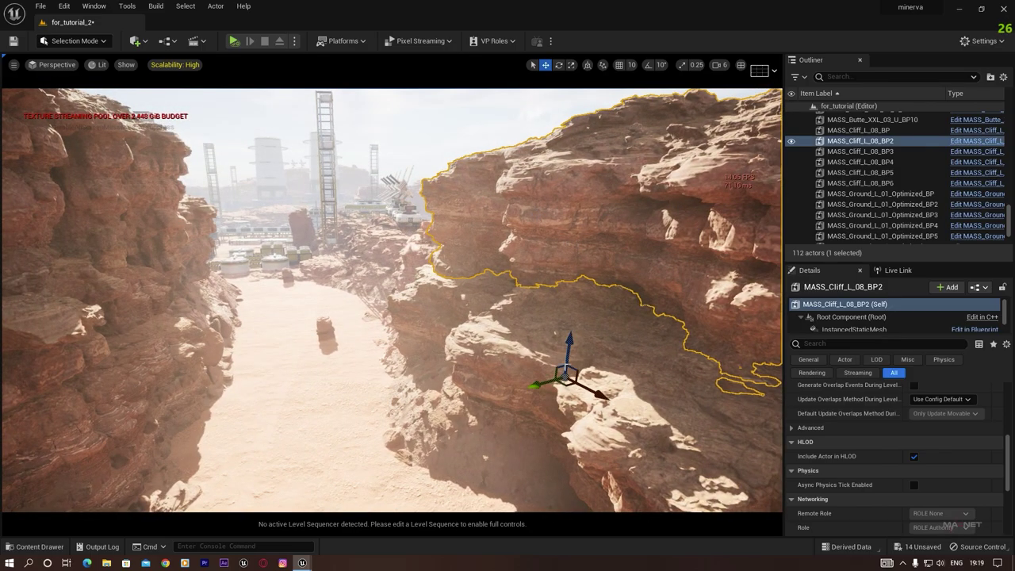
alt+drag(600, 400, 408, 277)
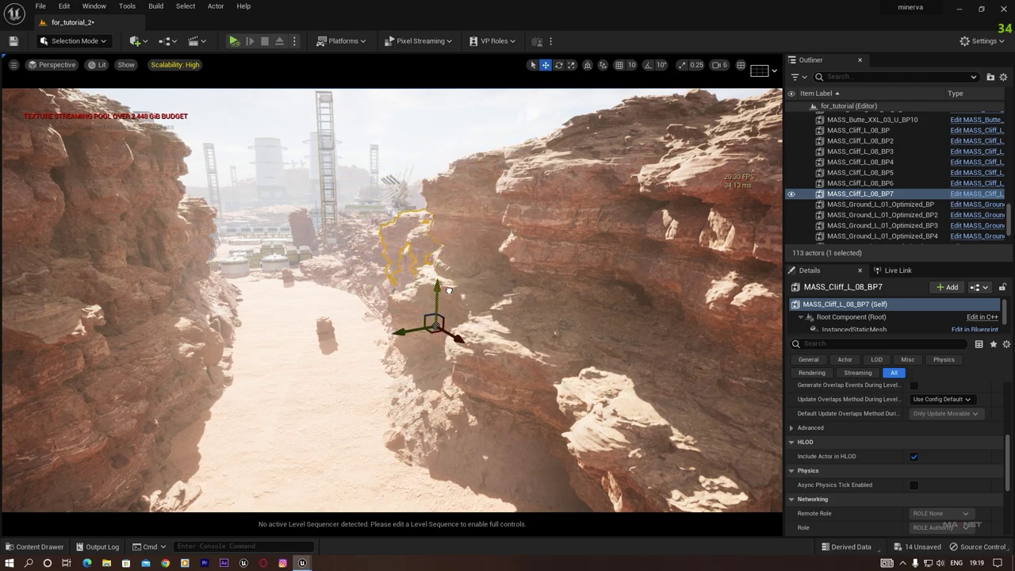
- Duplicate the upper cliff MASS_Cliff_L_08_BP2 once more toward the base, placing the copy behind the wall's far end
click(571, 225)
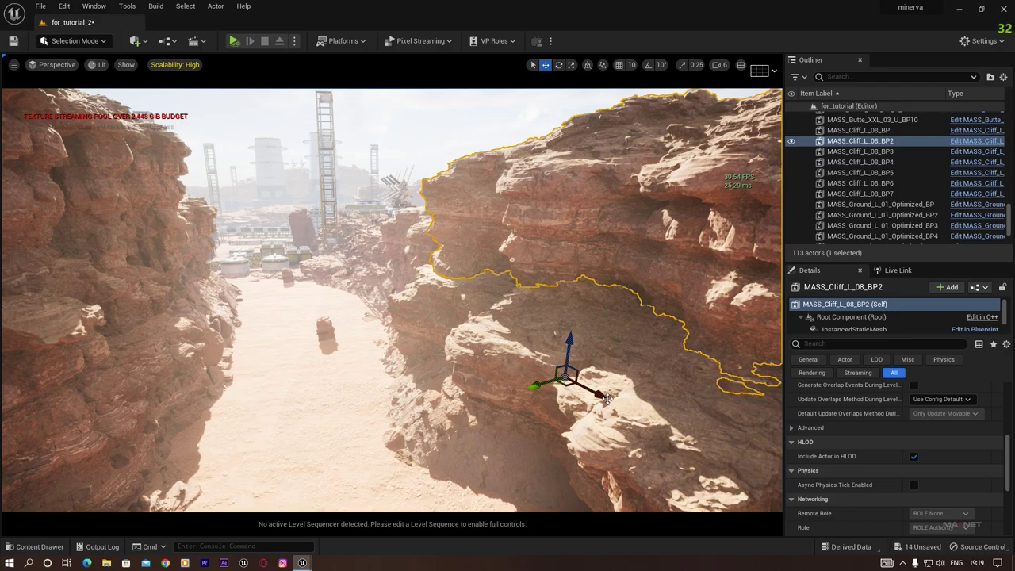
alt+drag(607, 399, 436, 264)
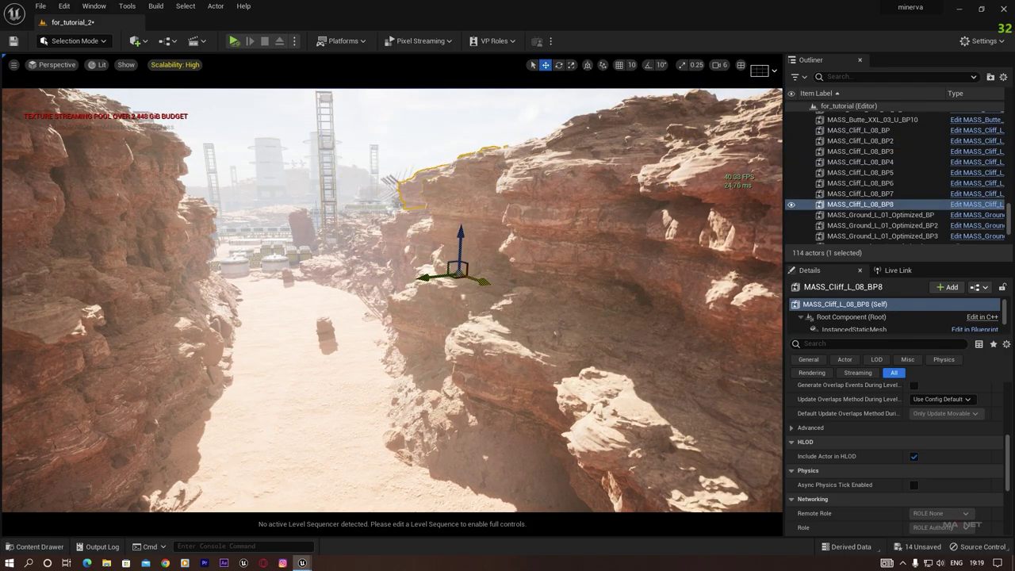
click(441, 161)
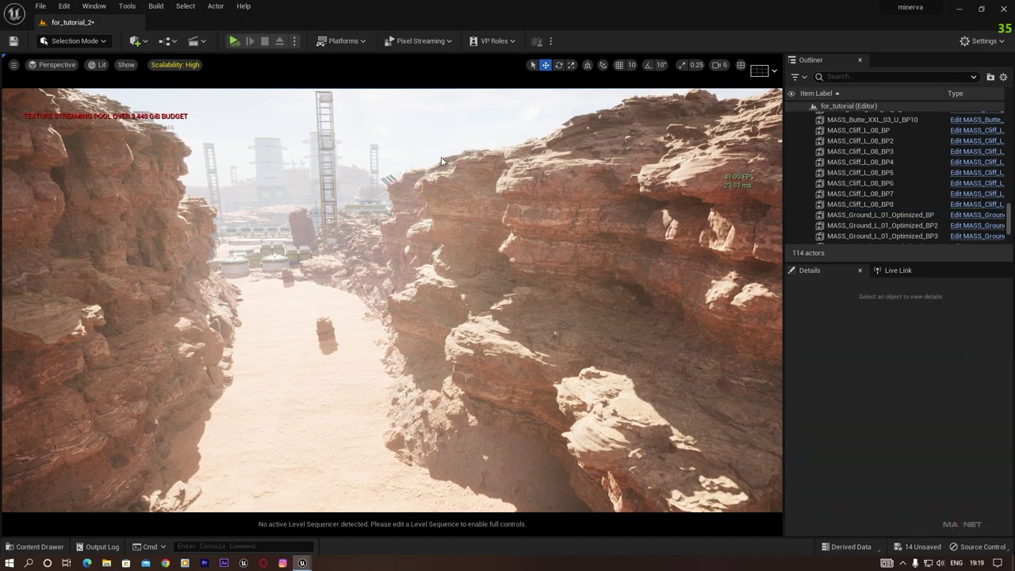
- Rotate the directional light so the sun hits one canyon wall and part of the path, with the opposite wall in shade
right_drag(441, 161, 369, 145)
right_drag(539, 333, 368, 374)
click(384, 334)
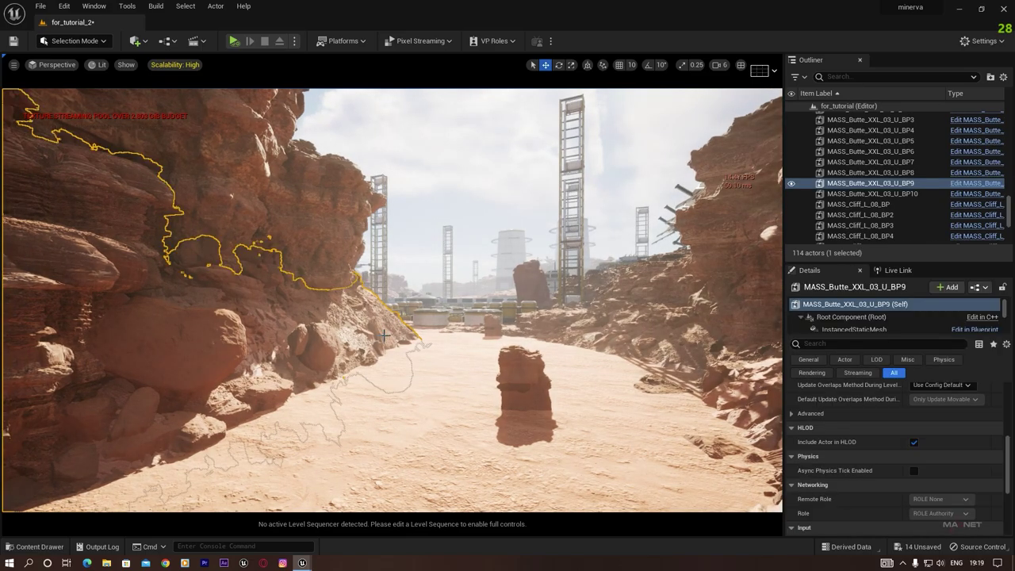
mouse_move(384, 335)
right_down()
mouse_move(412, 348)
mouse_move(376, 334)
right_up()
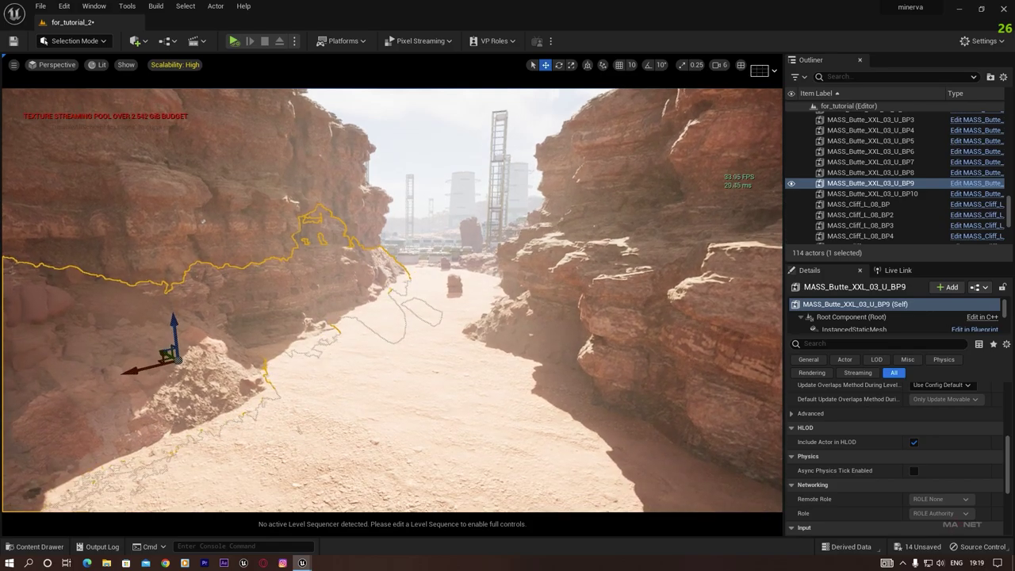
key(Escape)
right_drag(402, 373, 402, 372)
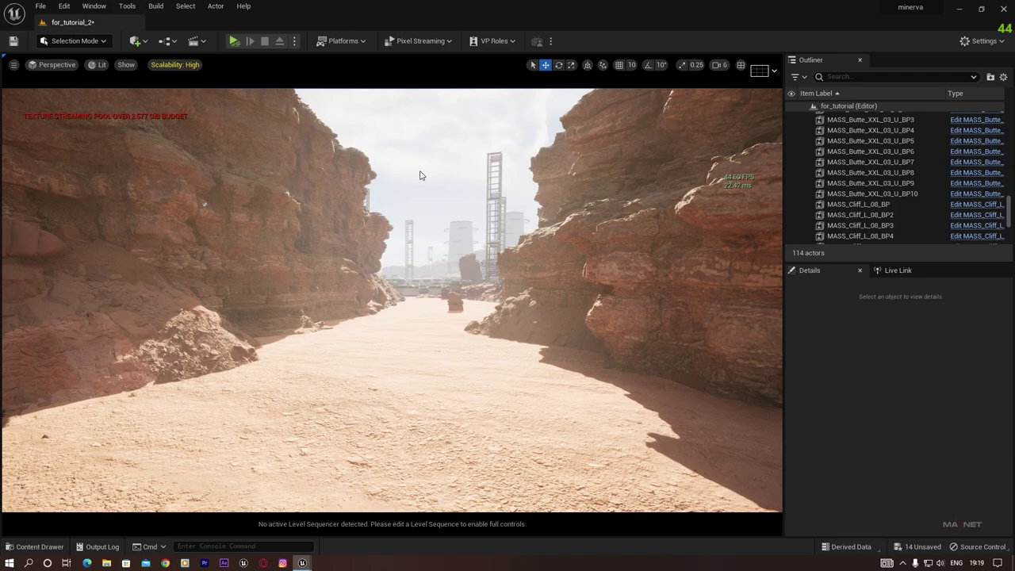
key(ctrl+l)
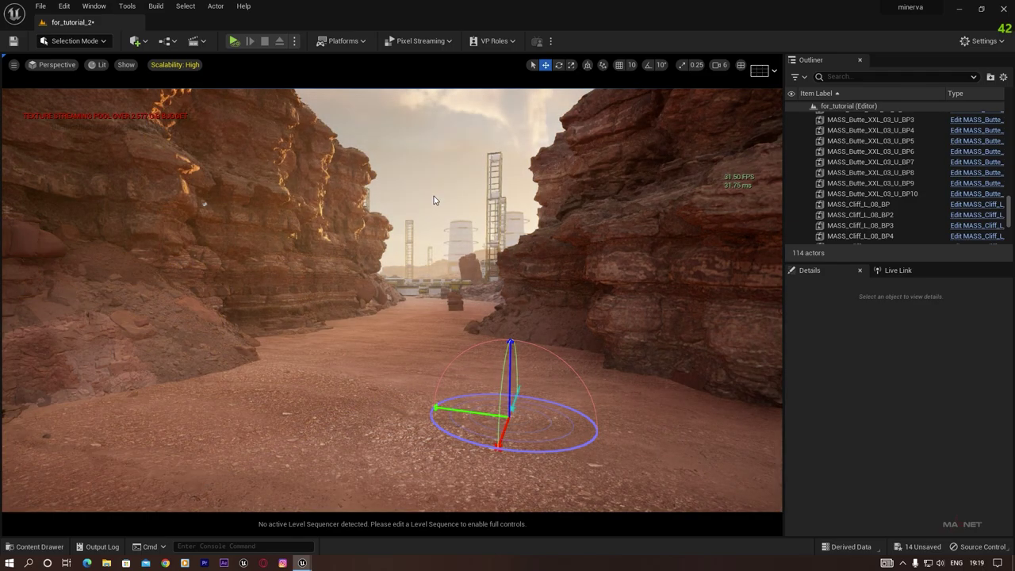
key(ctrl+l)
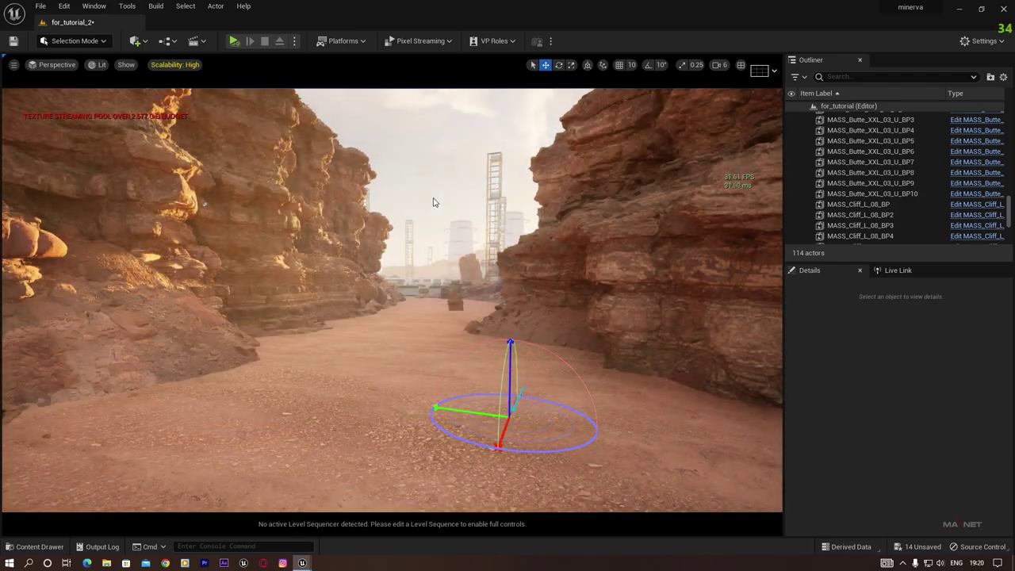
key(ctrl+l)
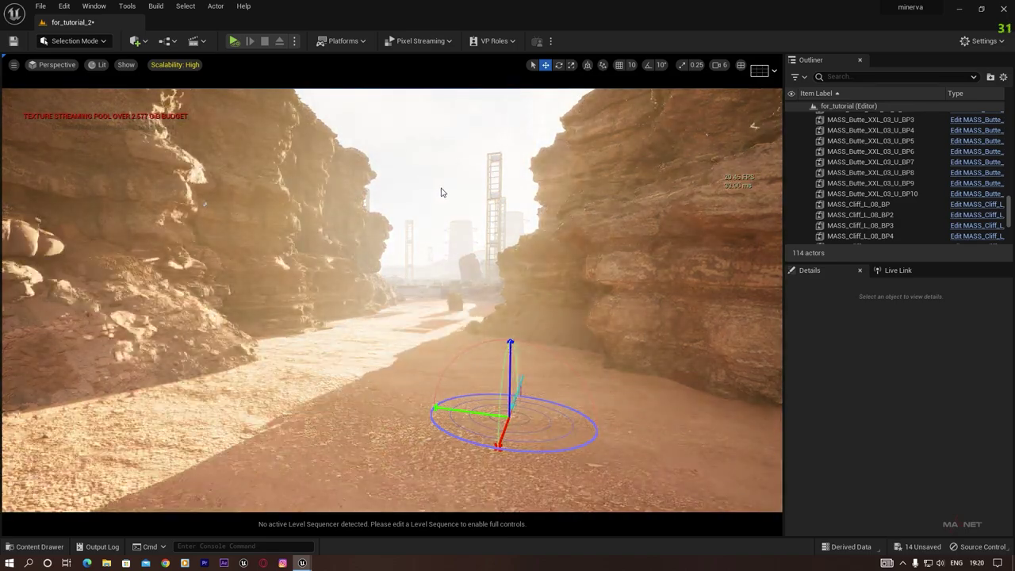
key(ctrl+l)
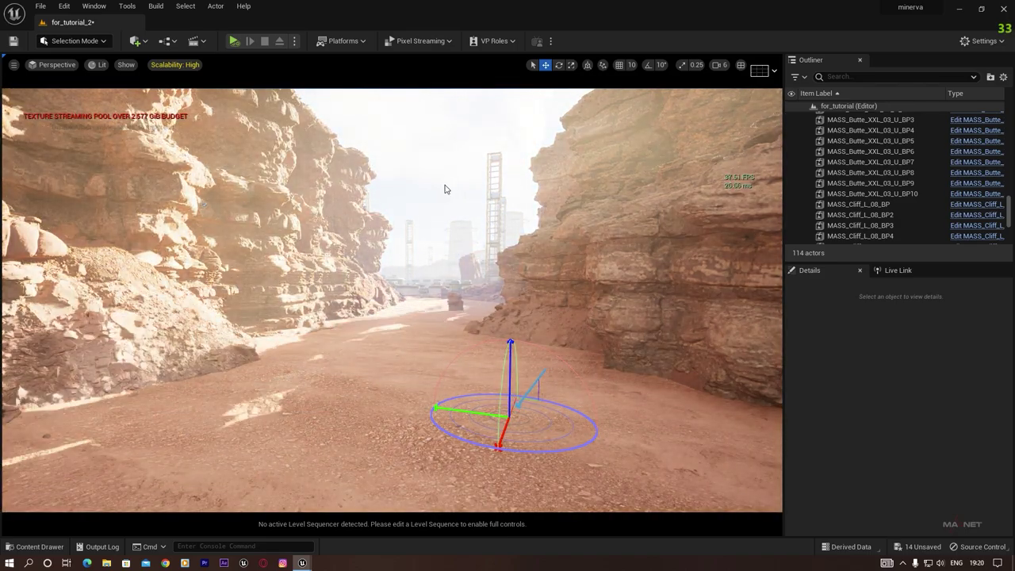
key(ctrl+l)
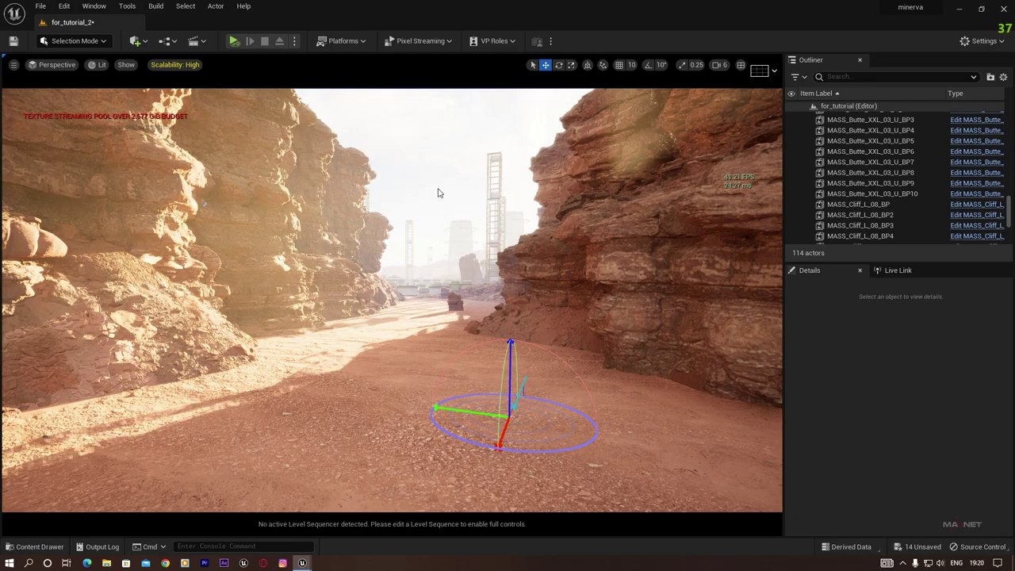
key(ctrl+l)
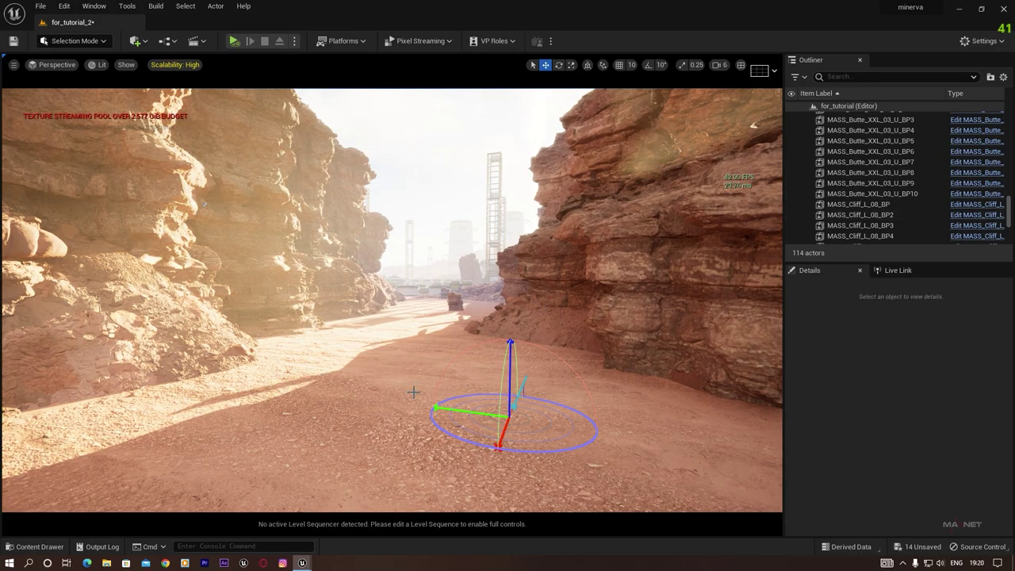
- Set the Fog Density of ExponentialHeightFog0 to 0.002
drag(1009, 208, 1008, 115)
click(864, 127)
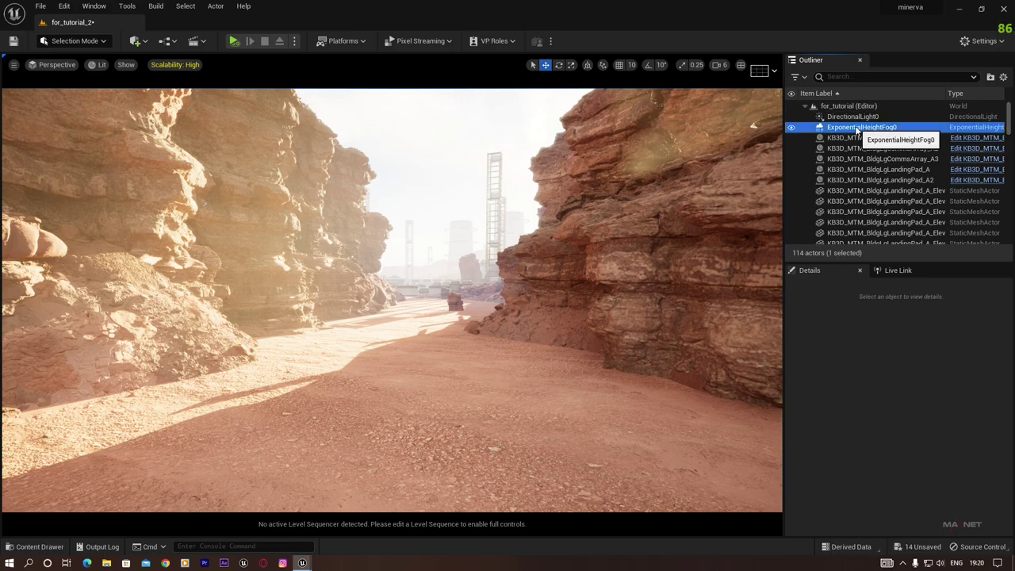
scroll(858, 452, down, 5)
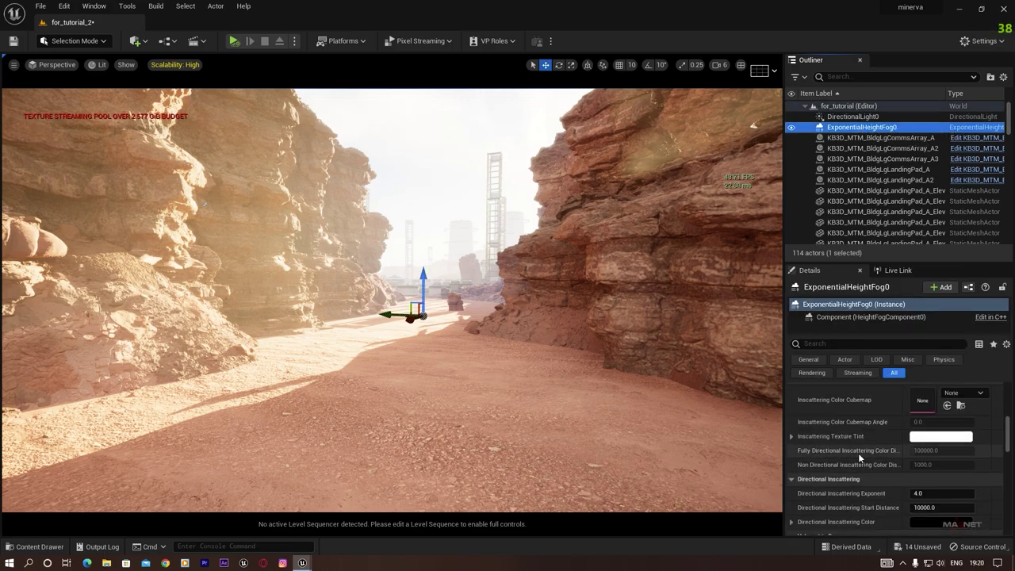
scroll(875, 440, up, 5)
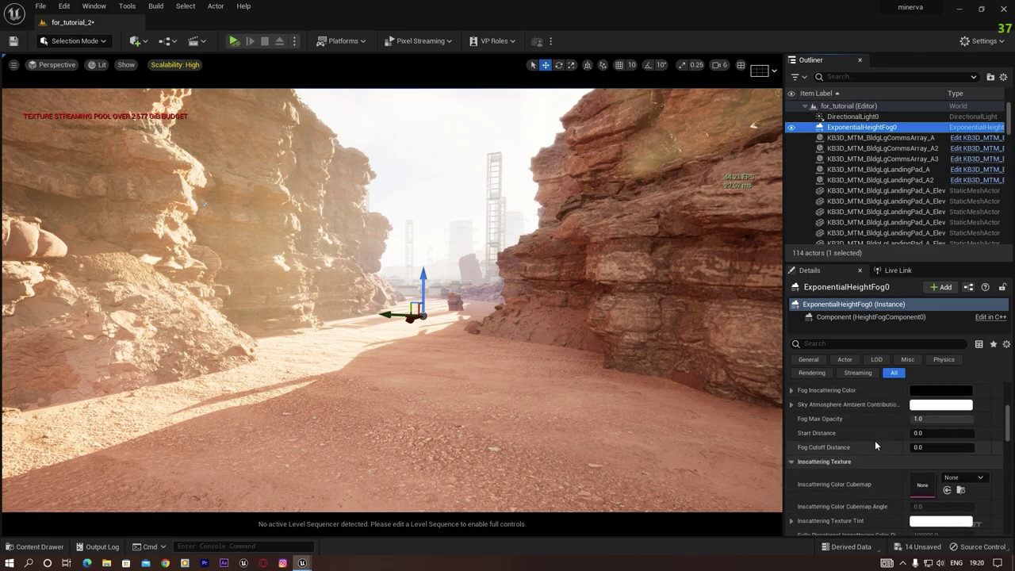
drag(931, 475, 921, 474)
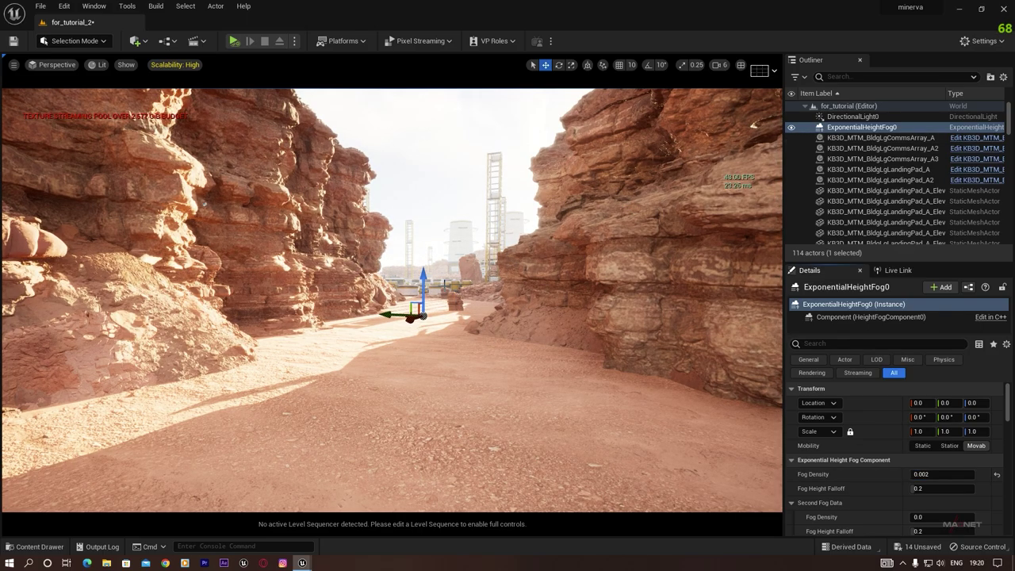
- Raise ExponentialHeightFog0 far above the base to a Z location of about 17785, and set its Fog Density to 0.0008
drag(424, 283, 433, 175)
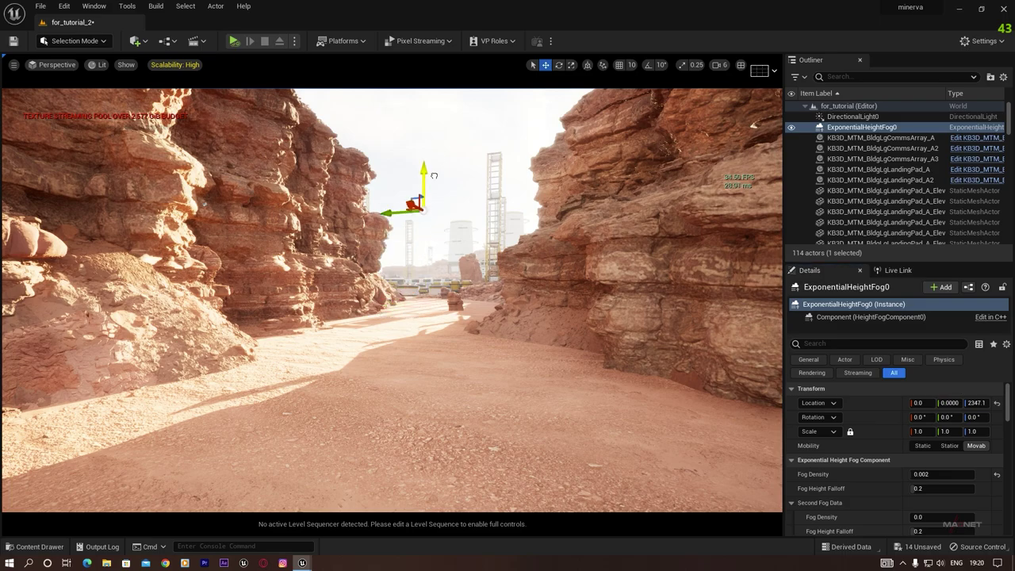
drag(444, 128, 444, 97)
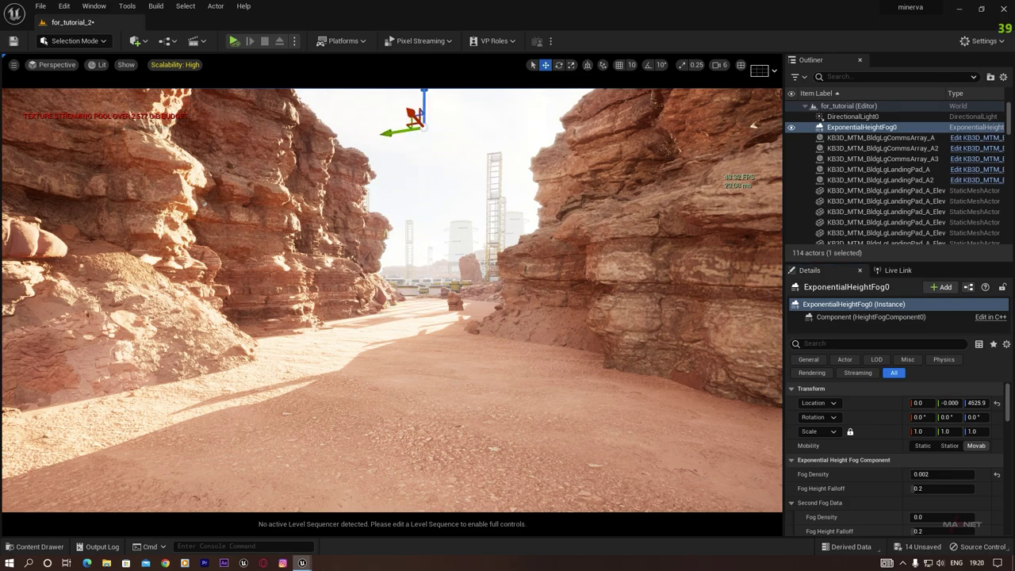
key(f)
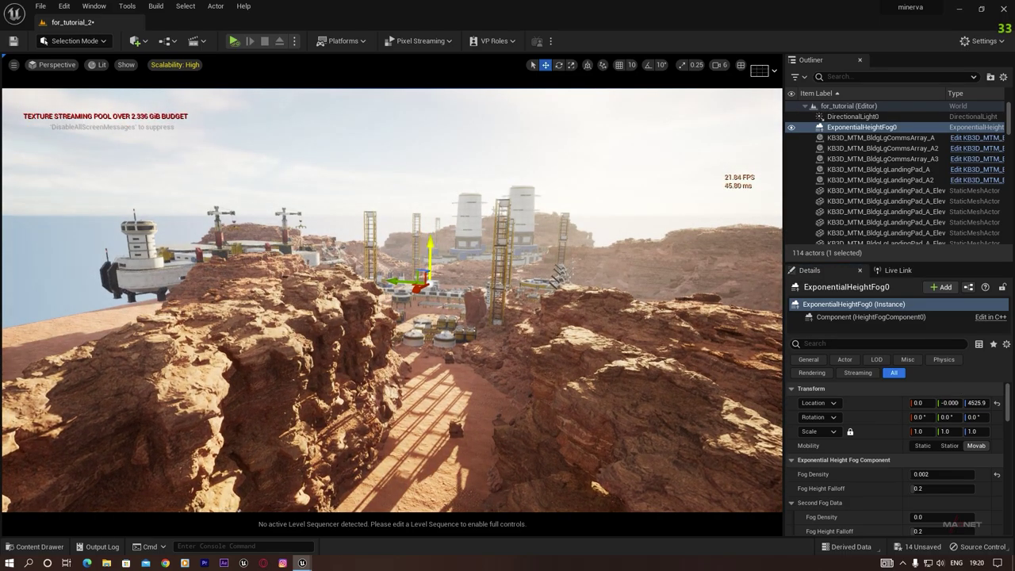
drag(430, 246, 446, 102)
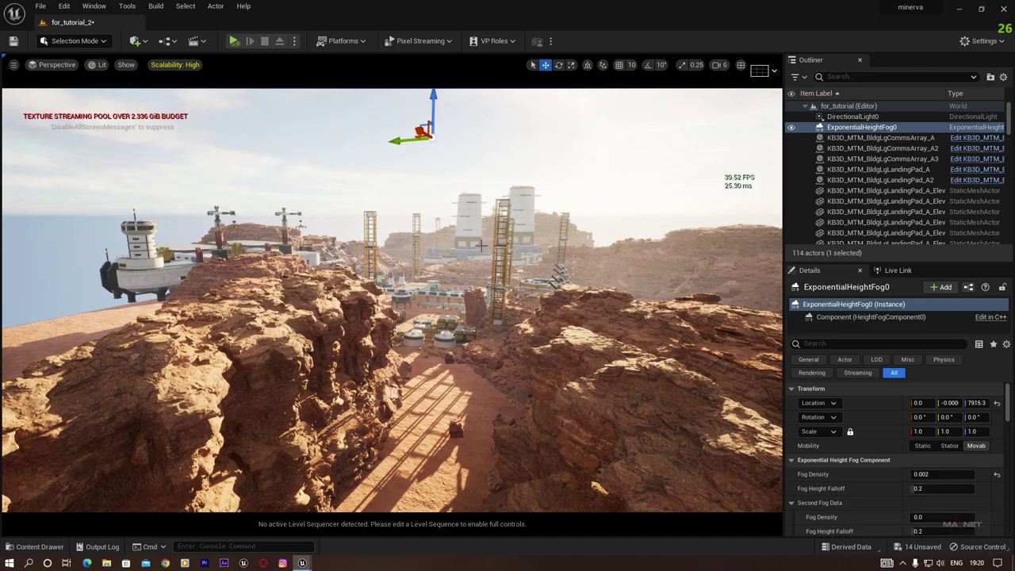
key(f)
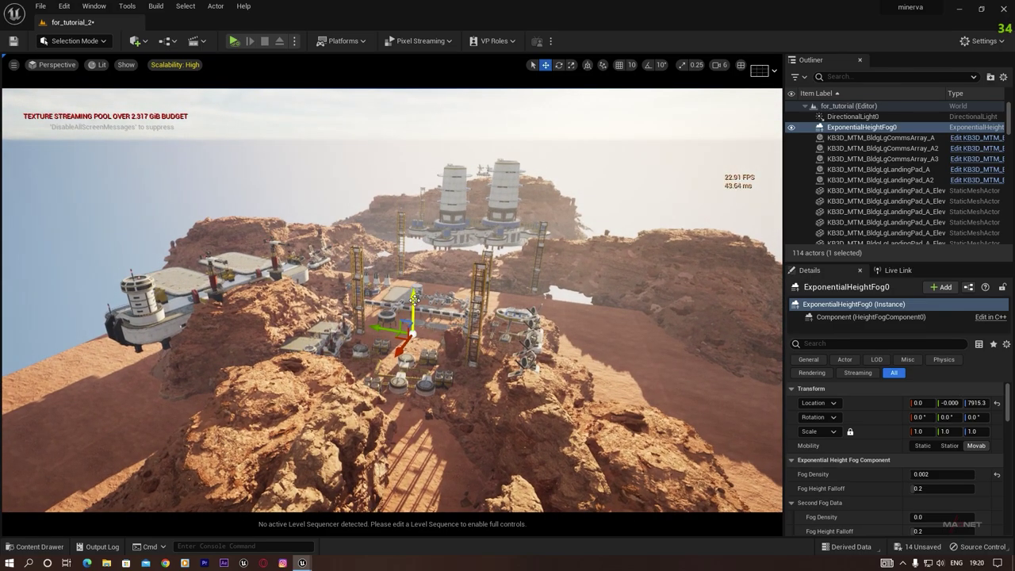
drag(409, 217, 406, 100)
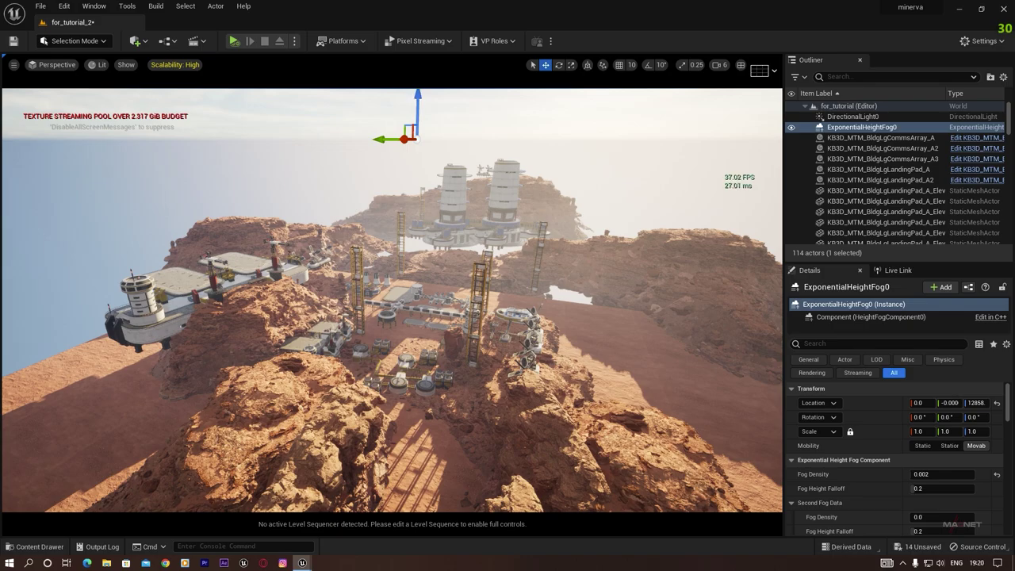
key(f)
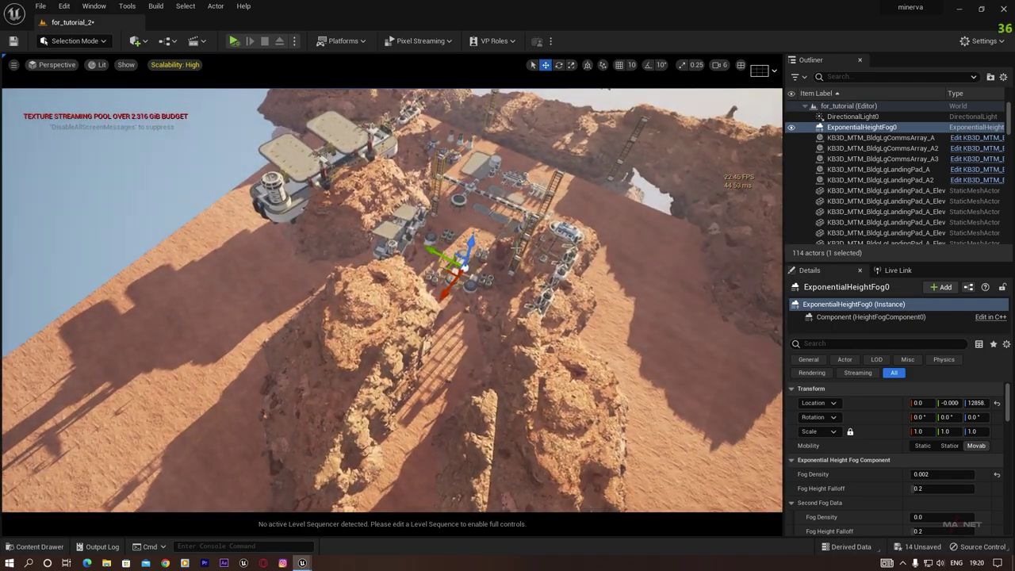
drag(469, 244, 504, 105)
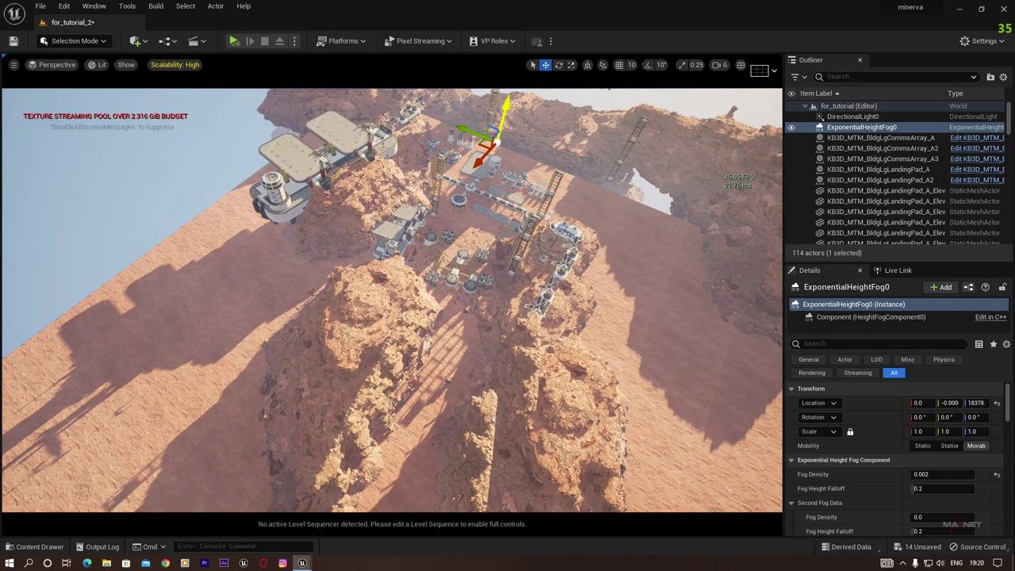
right_drag(392, 300, 386, 191)
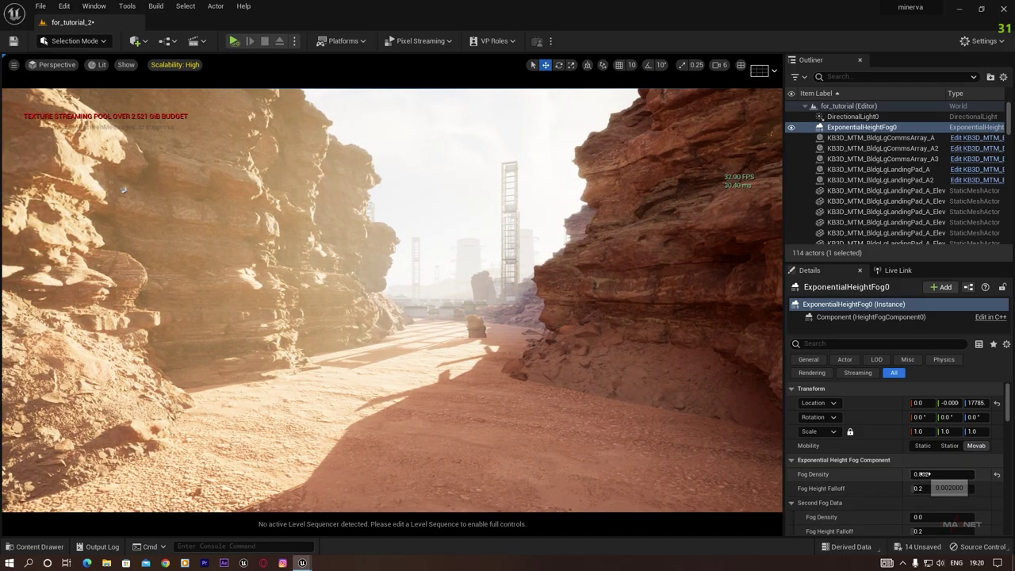
drag(942, 474, 939, 474)
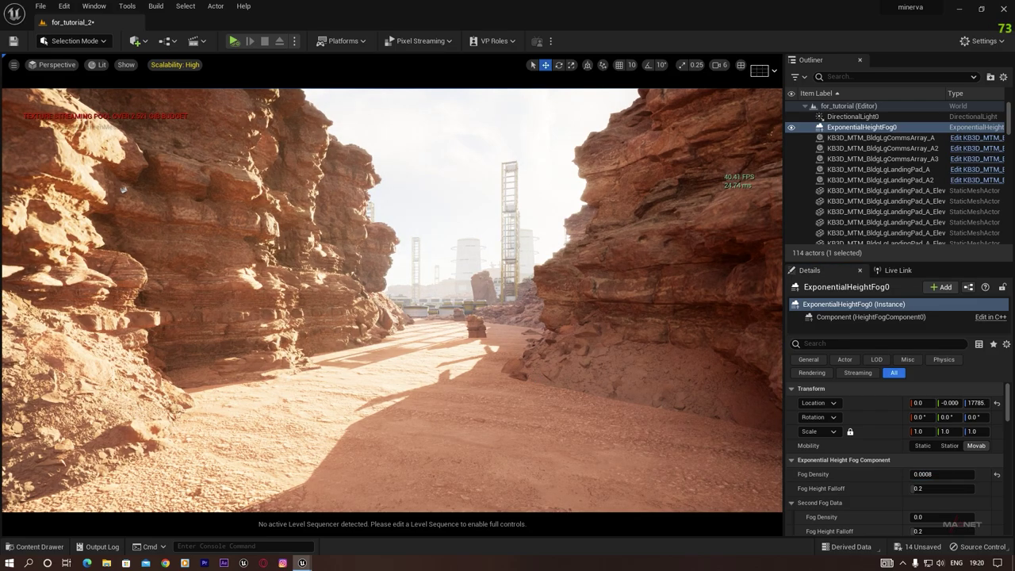
- Readjust the sun direction from path level so narrow streaks of light cross the shaded canyon floor
click(458, 277)
key(d)
right_drag(436, 401, 436, 403)
key(a)
key(w)
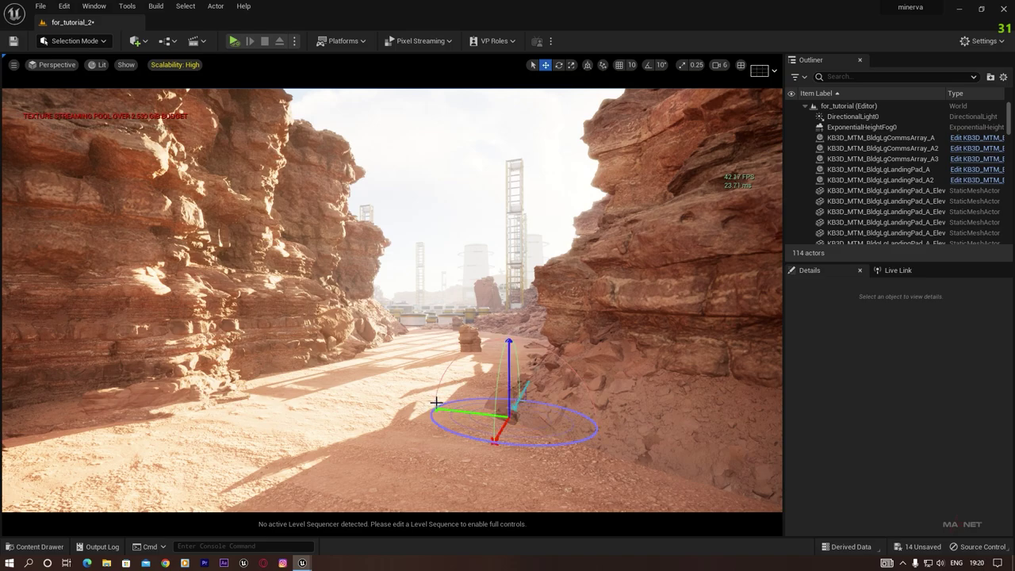
key(ctrl+l)
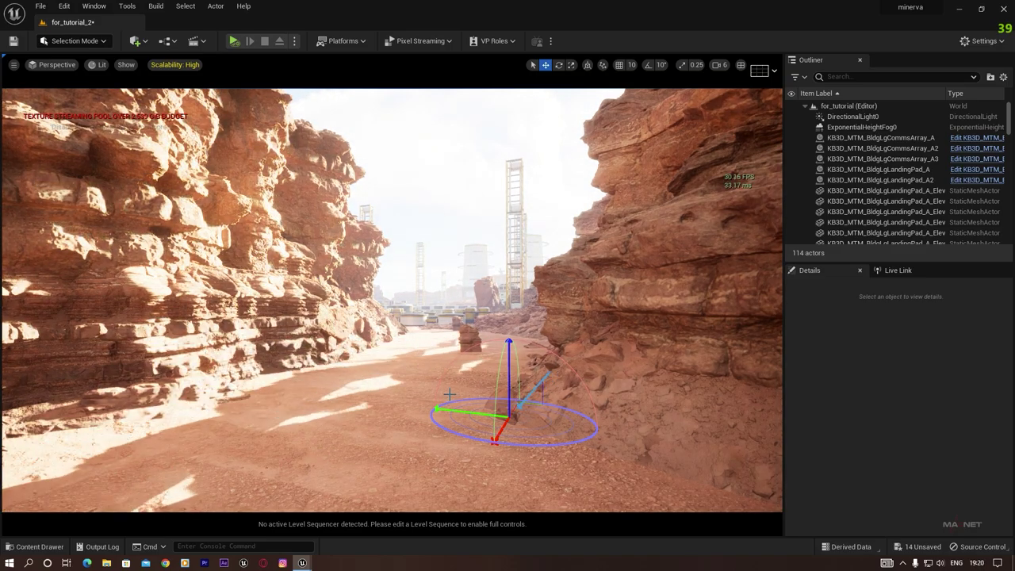
key(ctrl+l)
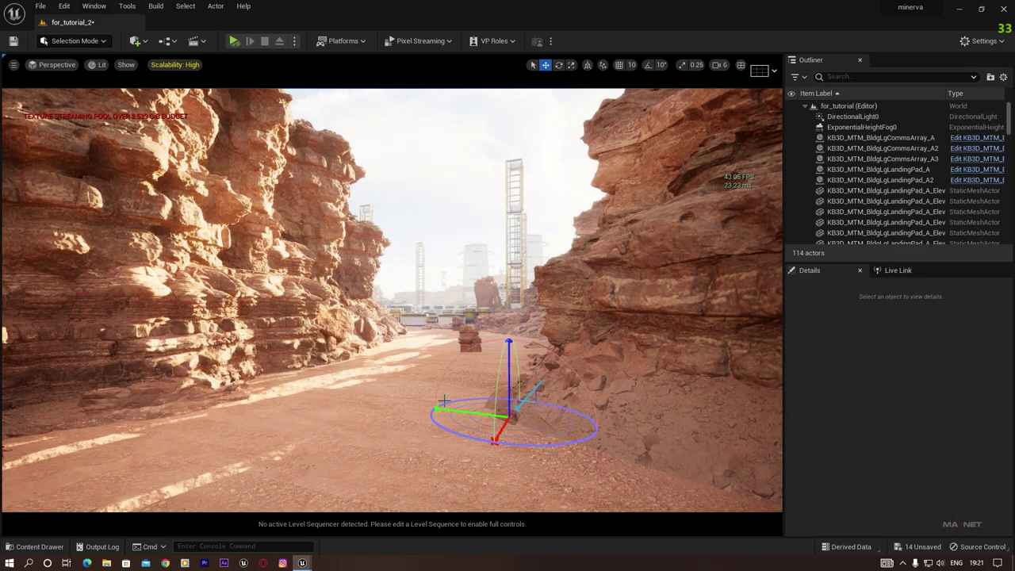
key(ctrl+l)
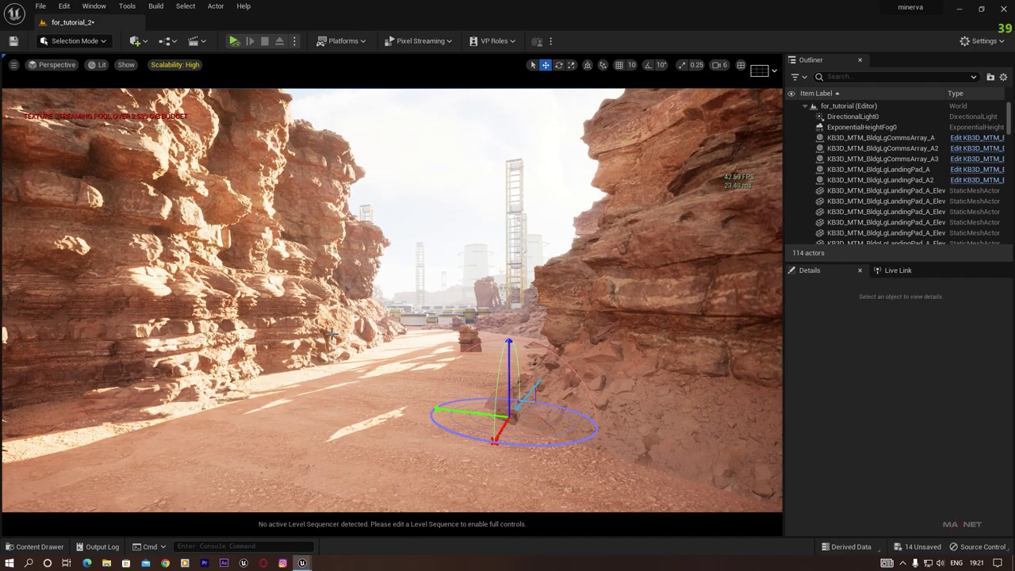
- Lower the upper cliffs MASS_Cliff_L_08_BP5 and BP4 on the sunlit wall and BP2 on the shaded wall, bringing BP5 and BP2 to Z about 490 and 456
click(312, 176)
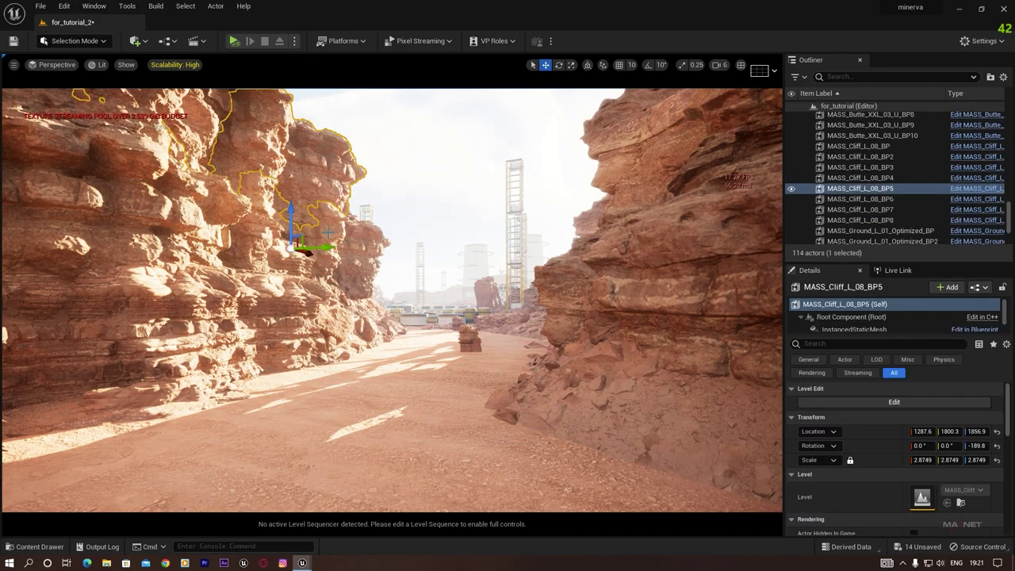
drag(309, 253, 308, 322)
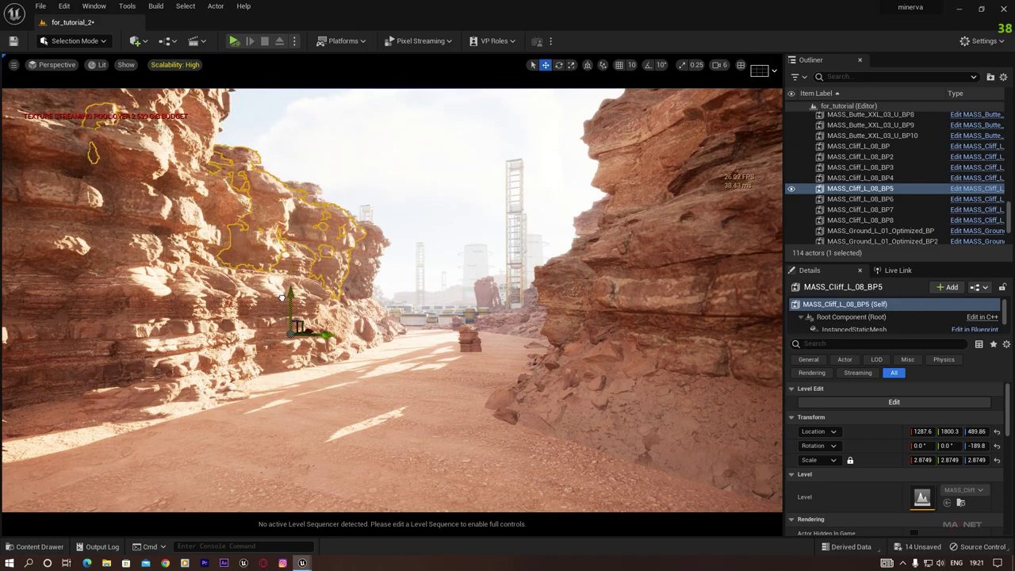
click(664, 155)
right_drag(665, 155, 716, 136)
drag(637, 255, 629, 369)
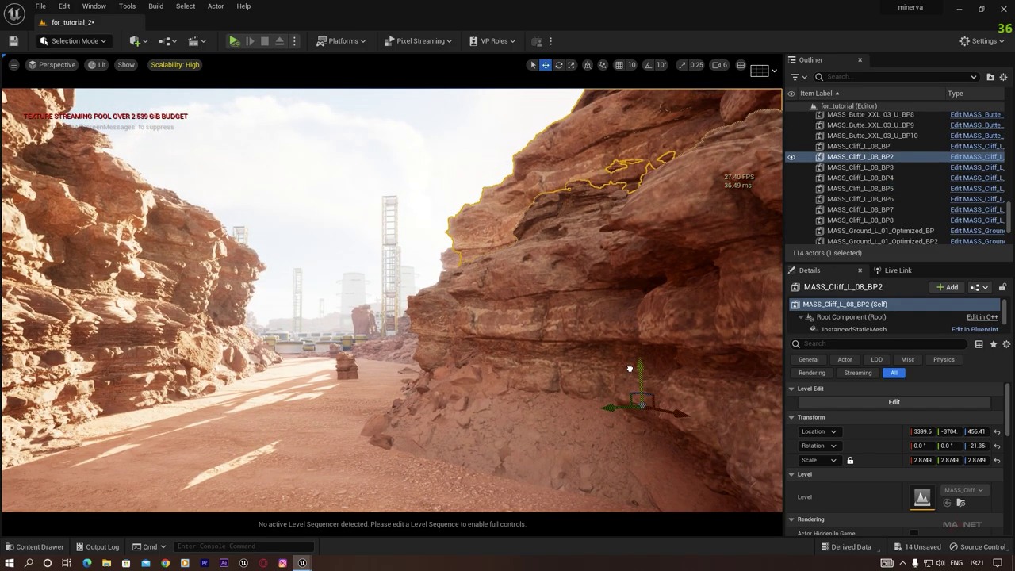
right_drag(630, 368, 508, 365)
click(235, 211)
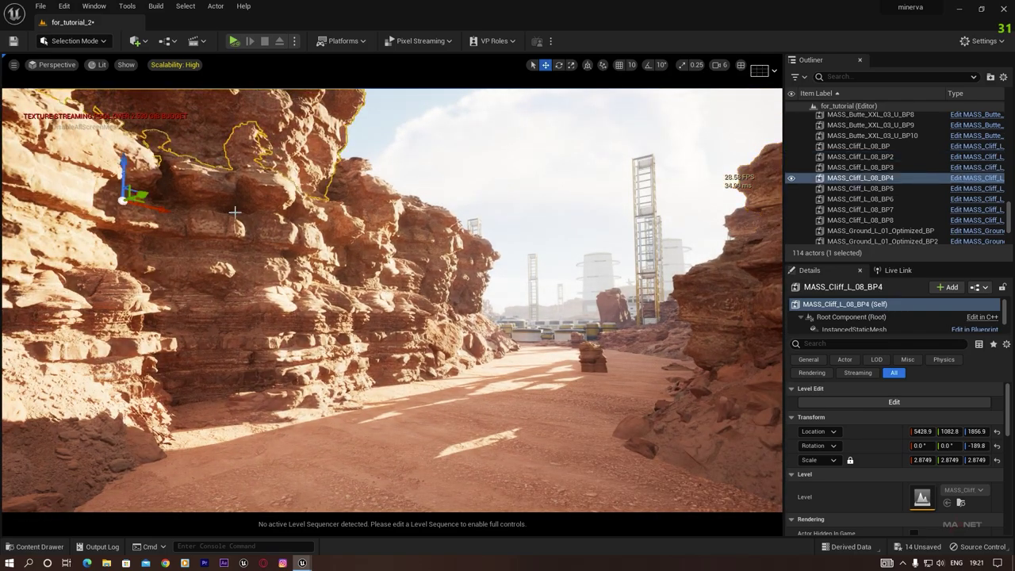
drag(124, 176, 119, 321)
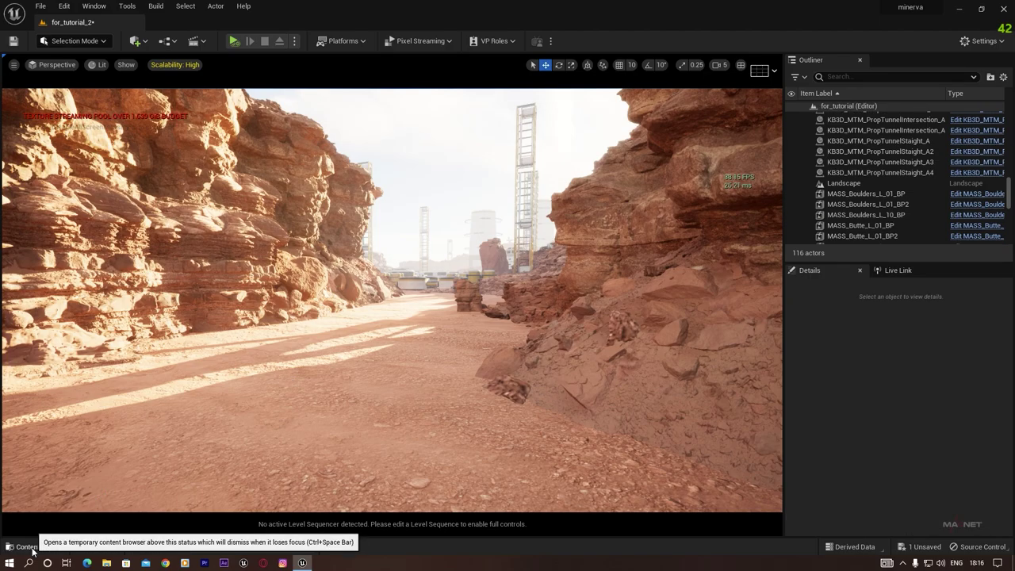
- Place KB3D_MTM_BldgLgCommsArray_A_2LWalkwayA on the path by the sunlit cliff, raised to Z about 564 and rotated about -92.4° around Z
click(65, 546)
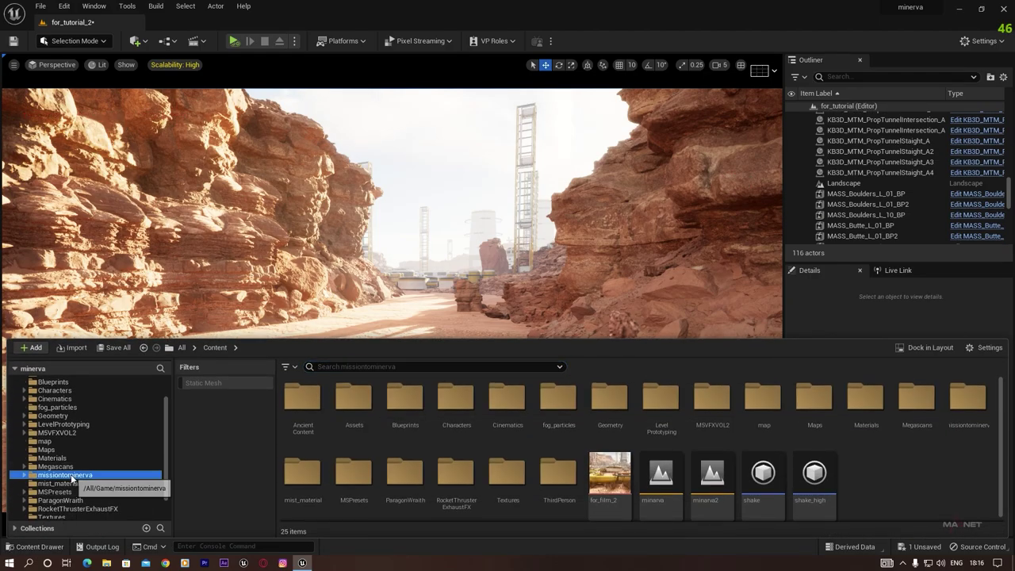
click(79, 475)
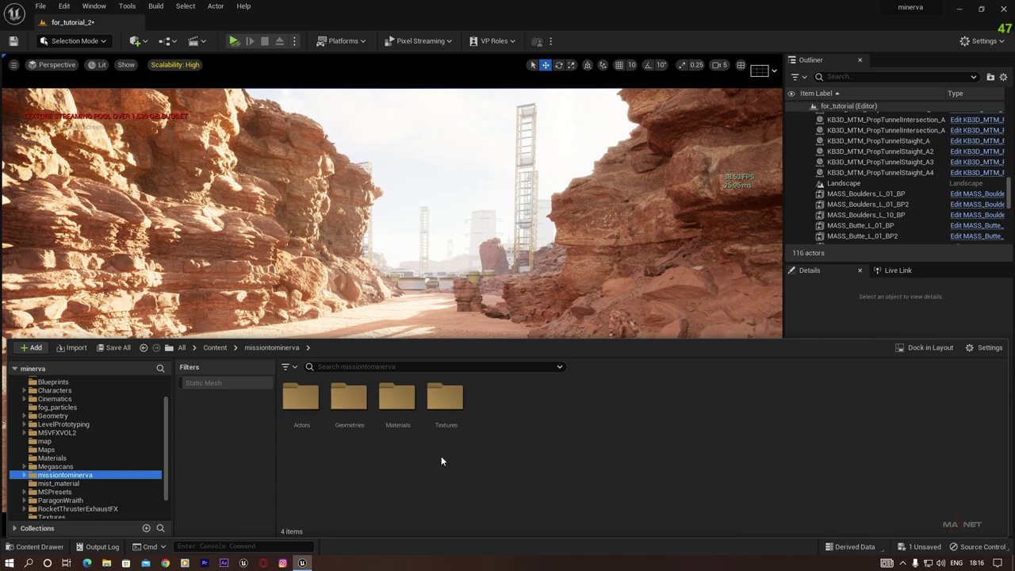
double_click(350, 400)
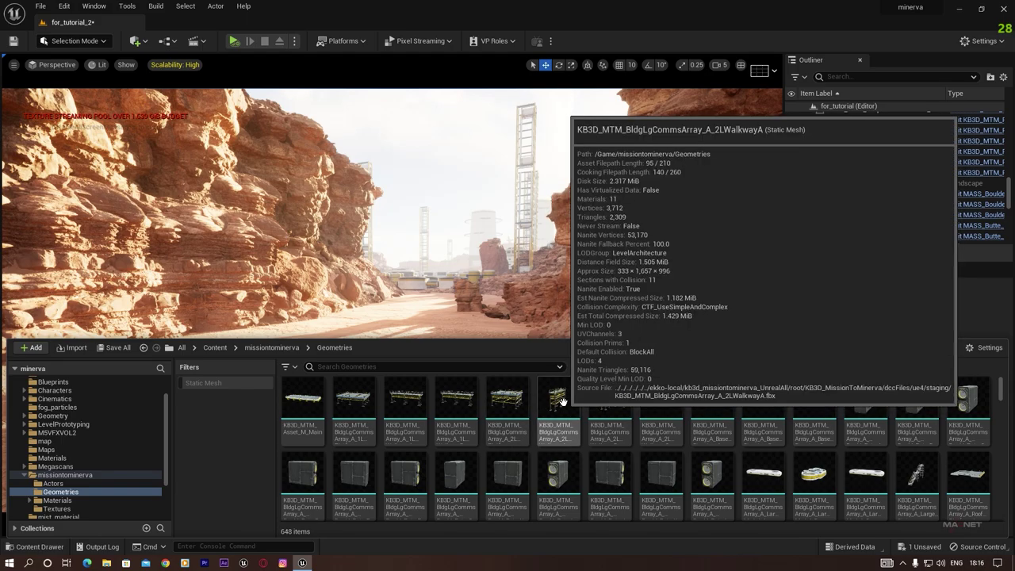
drag(561, 400, 246, 338)
drag(238, 275, 242, 202)
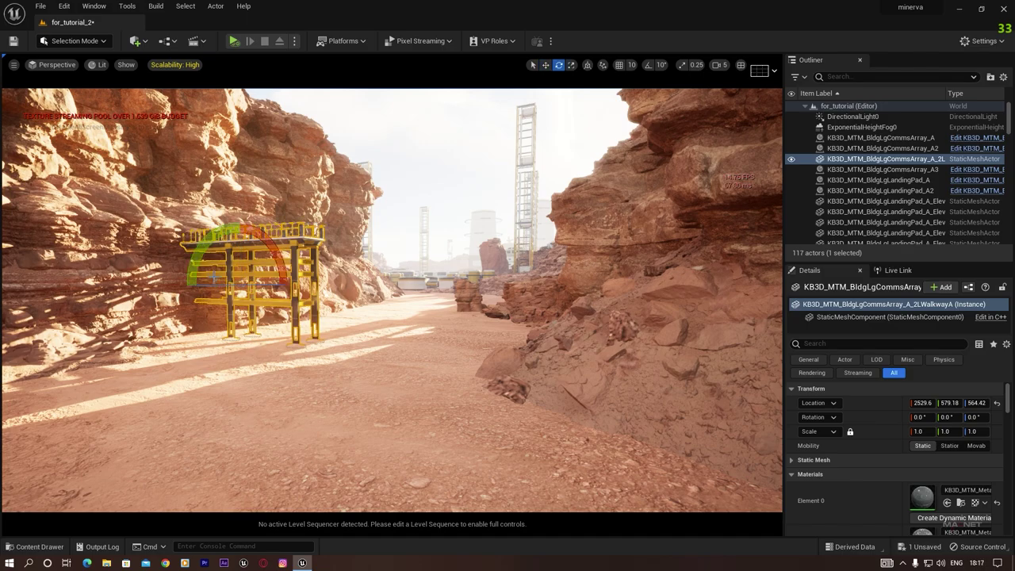
drag(208, 284, 147, 288)
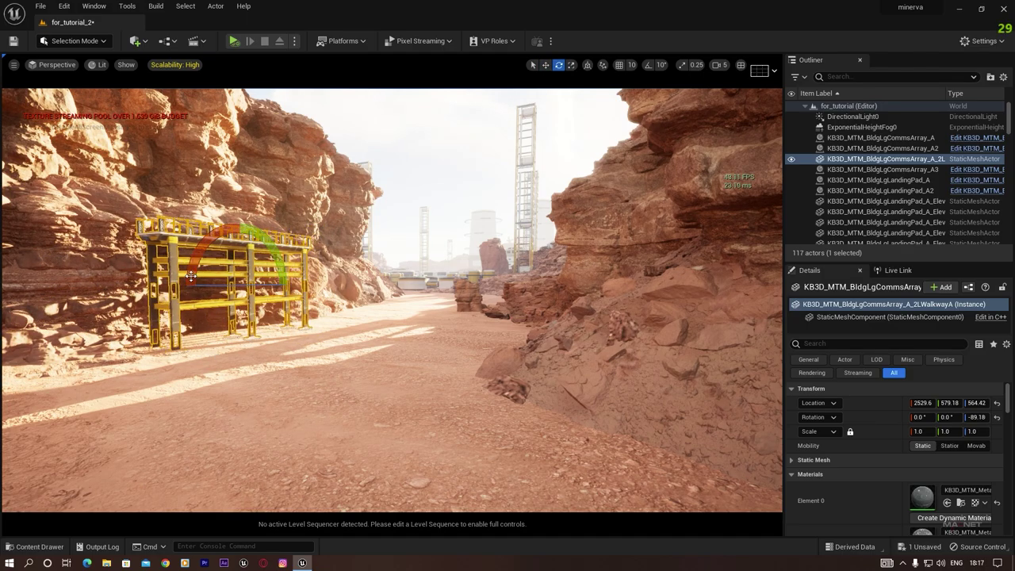
drag(237, 284, 229, 284)
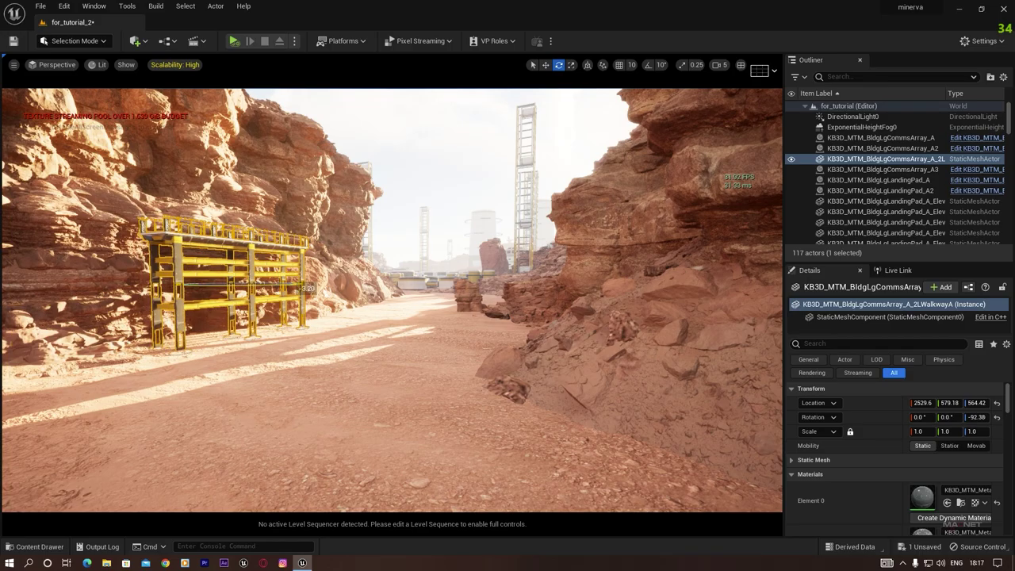
- Shift the walkway alongside the cliff to Y about 346, and align its Z rotation with the wall at about -92.9°
key(e)
right_drag(269, 330, 79, 357)
key(d)
alt+drag(412, 299, 468, 293)
key(w)
drag(300, 342, 266, 349)
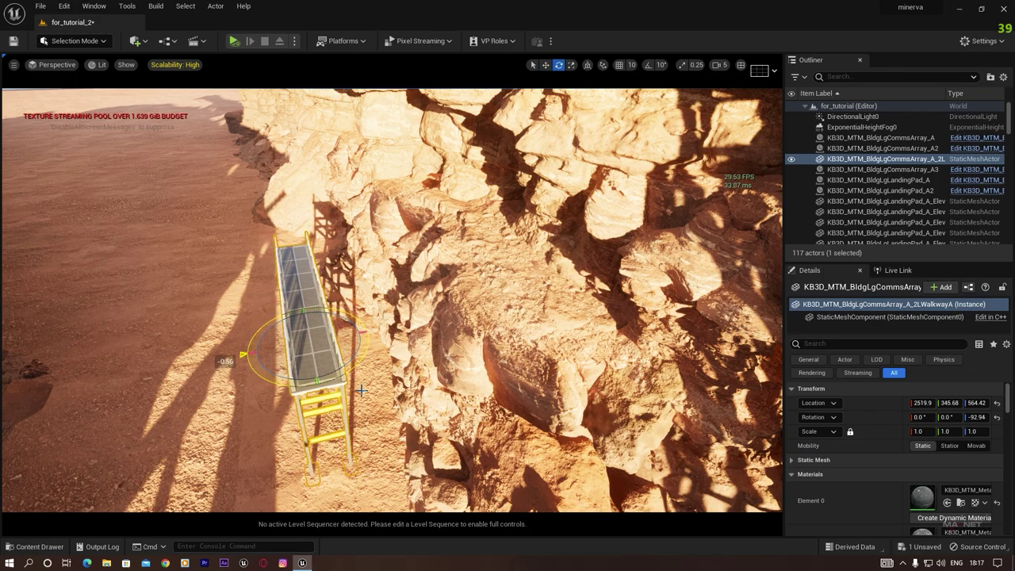
- Duplicate the walkway twice, end to end along the cliff wall, with the first copy at X about 865
key(a)
right_drag(334, 374, 520, 337)
key(s)
alt+drag(277, 363, 338, 363)
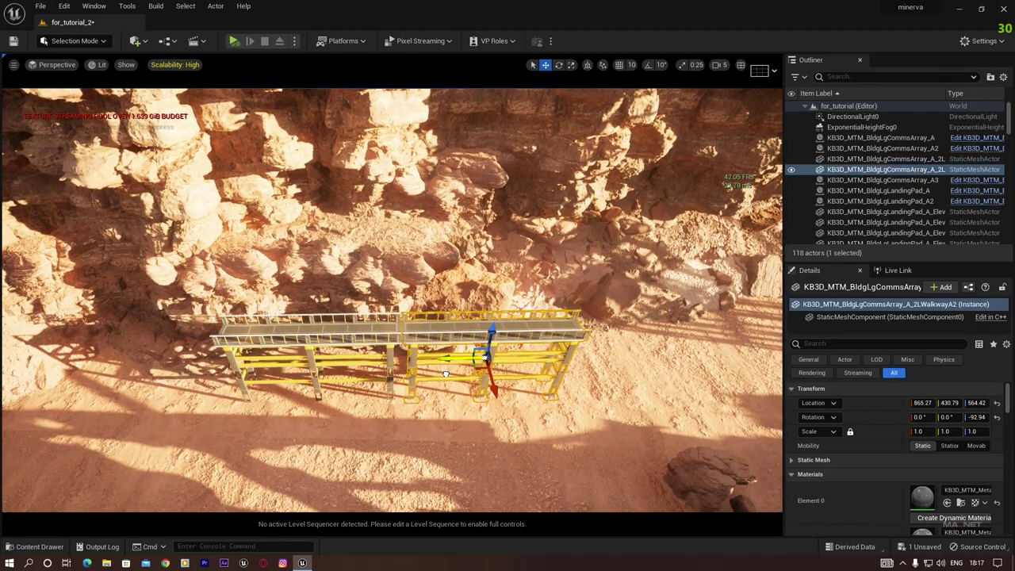
alt+drag(412, 438, 534, 339)
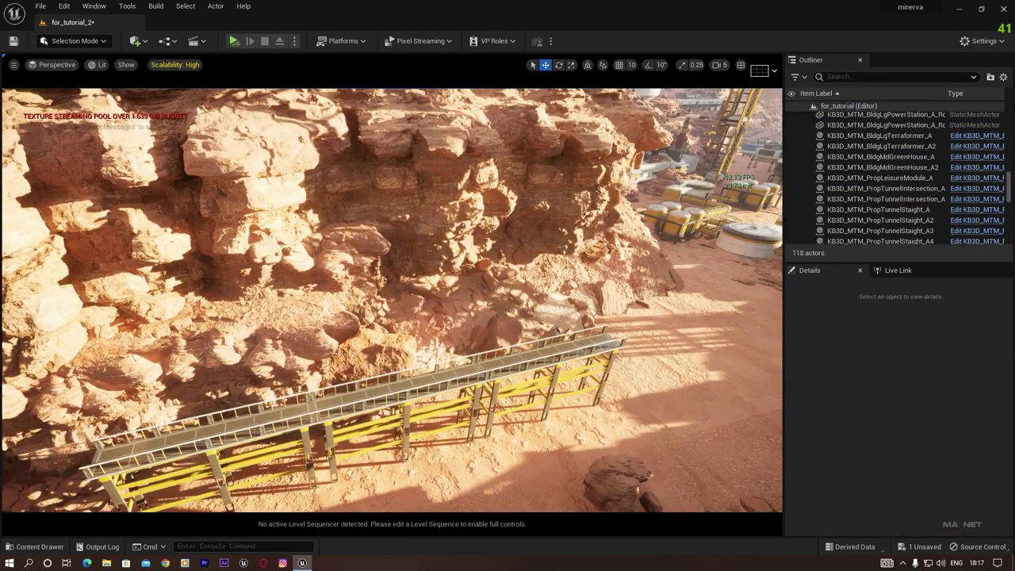
- Extend the walkway row with a fourth section at X about -2388, and delete the extra fifth section
click(517, 409)
alt+drag(515, 393, 626, 368)
right_drag(626, 368, 698, 357)
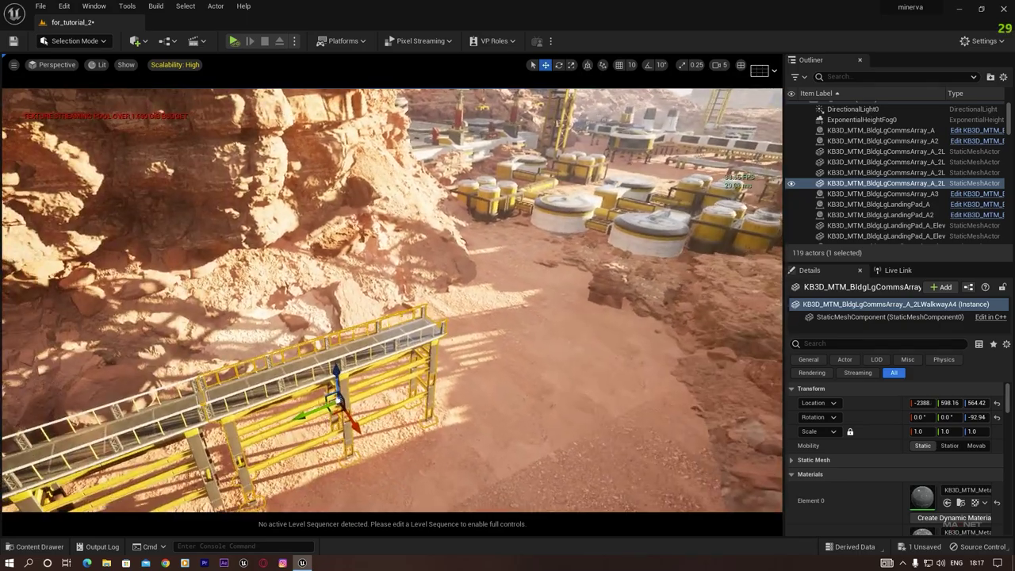
alt+drag(302, 418, 470, 377)
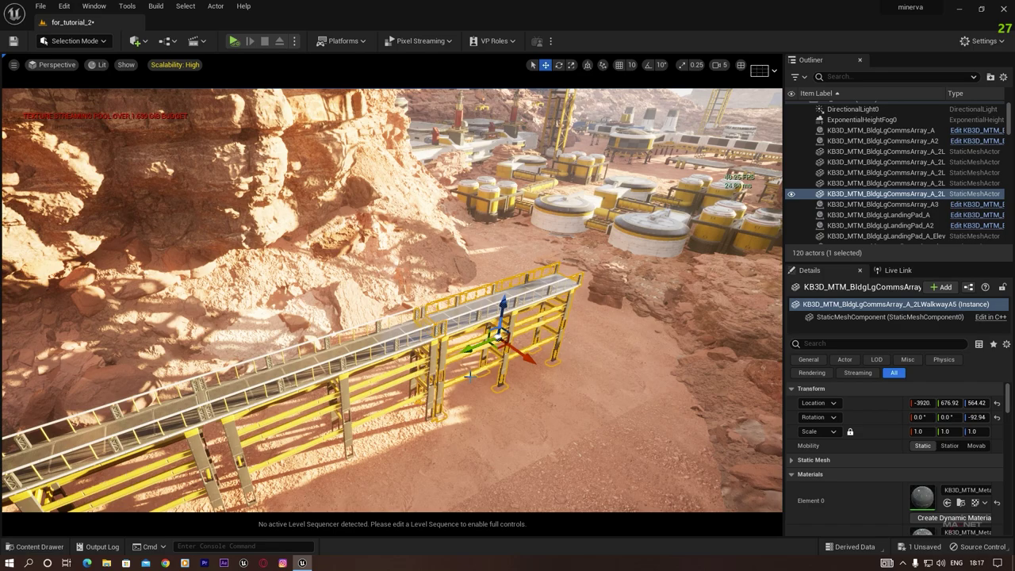
key(Delete)
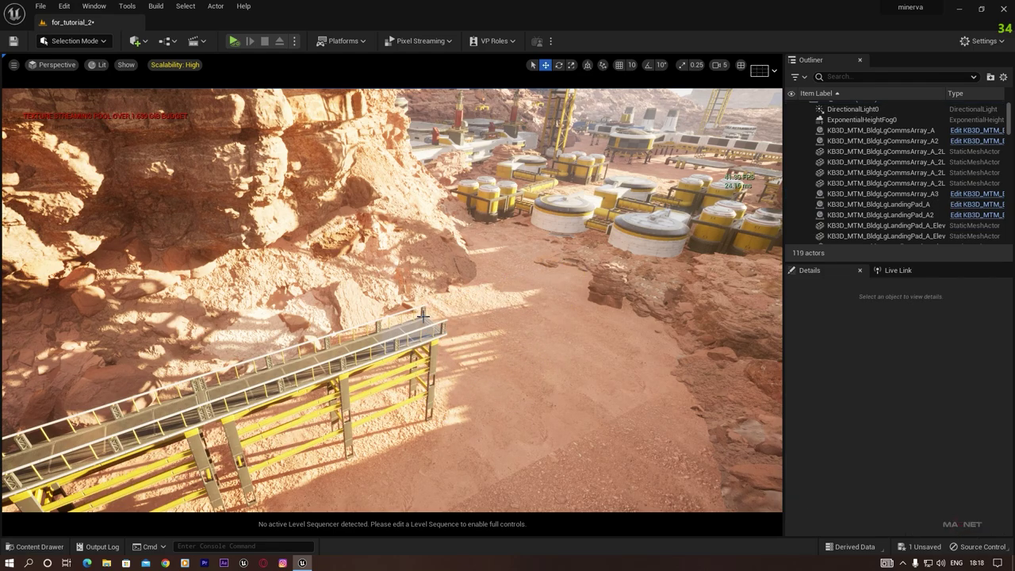
- Place KB3D_MTM_BldgLgCommsArray_A_LargeStair beyond the walkway's base-side end, rotated about 88.9° around Z and raised to Z about 373
click(26, 547)
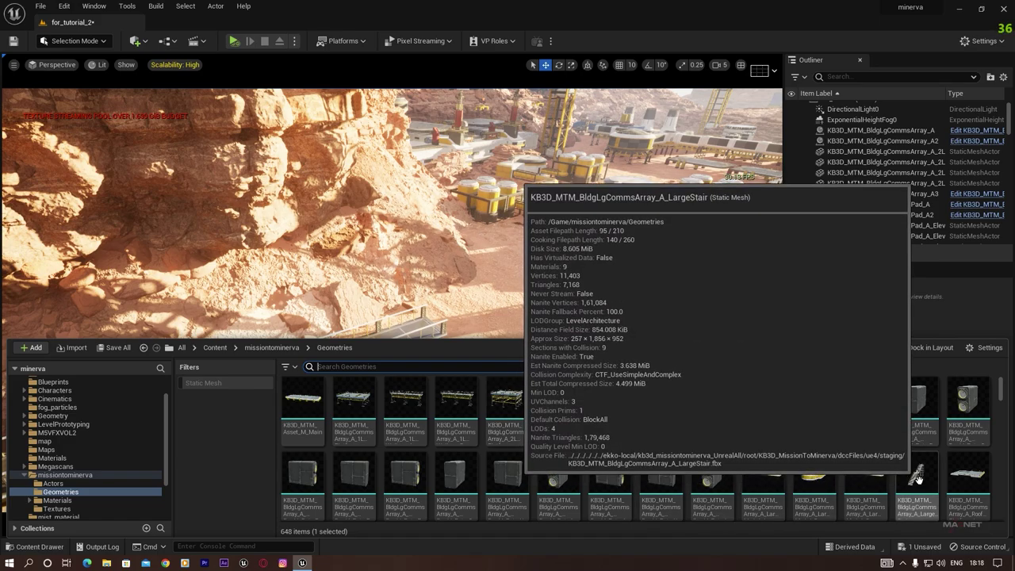
drag(917, 475, 481, 320)
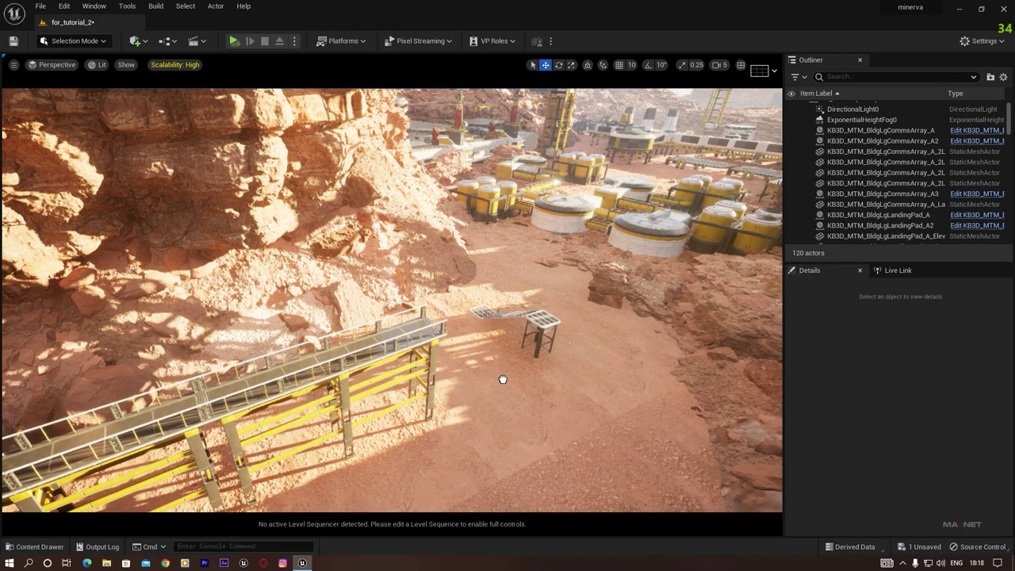
drag(503, 379, 503, 379)
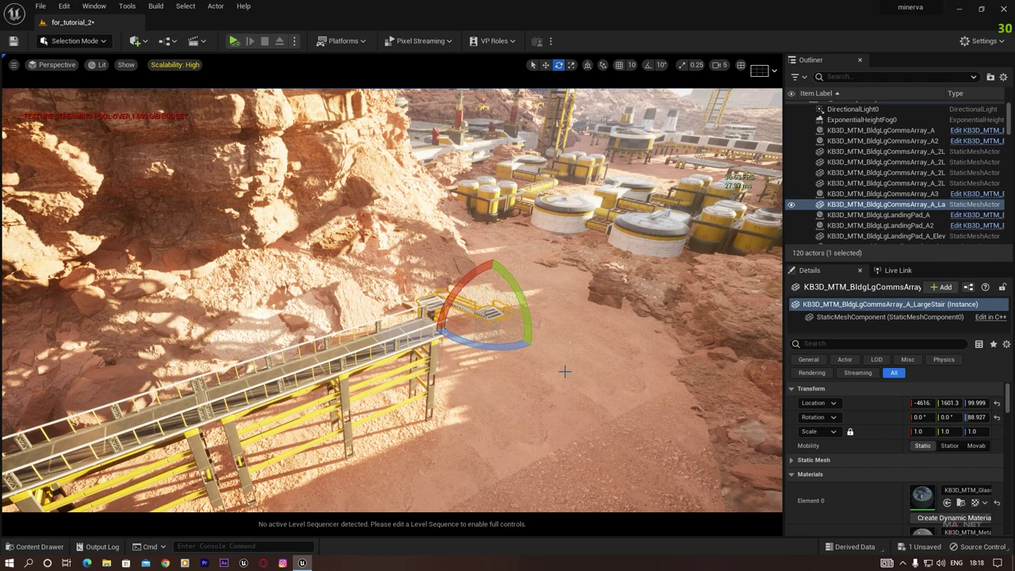
drag(491, 280, 492, 256)
key(d)
right_drag(492, 256, 388, 271)
key(s)
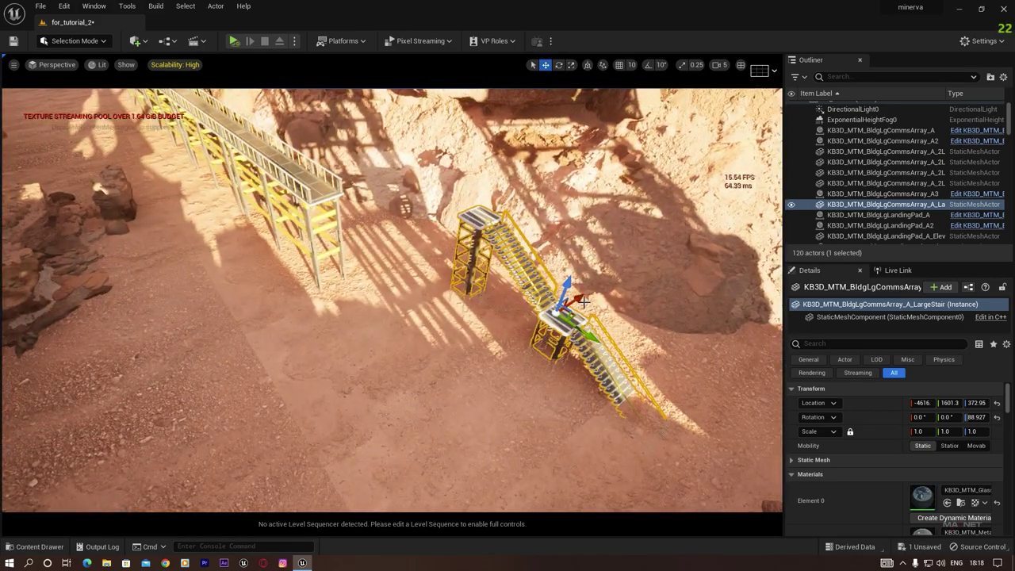
- Join the stair to the walkway's end at X about -3938, Y about 701, and align its Z rotation to about 84°
drag(582, 301, 460, 327)
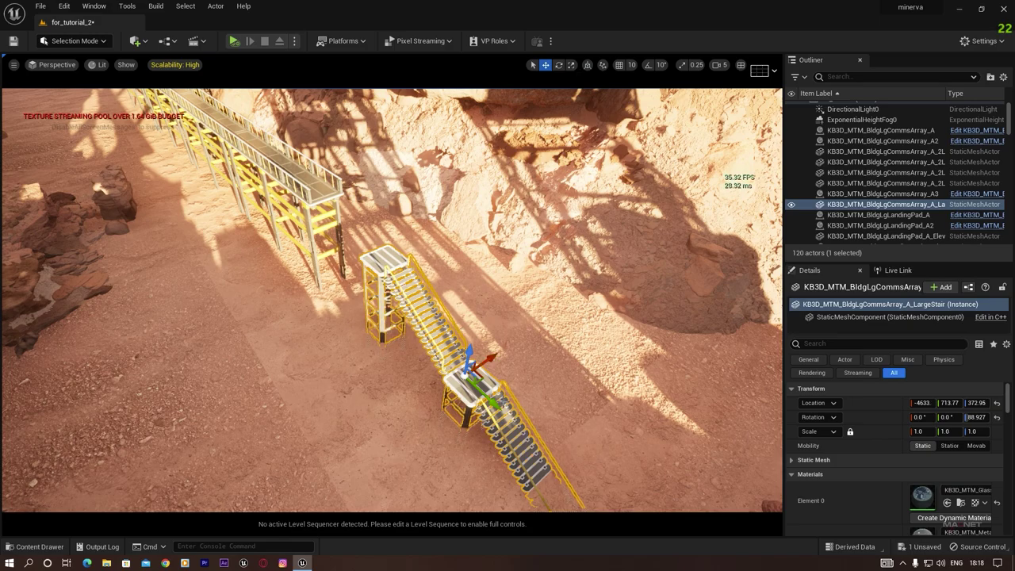
drag(487, 358, 418, 301)
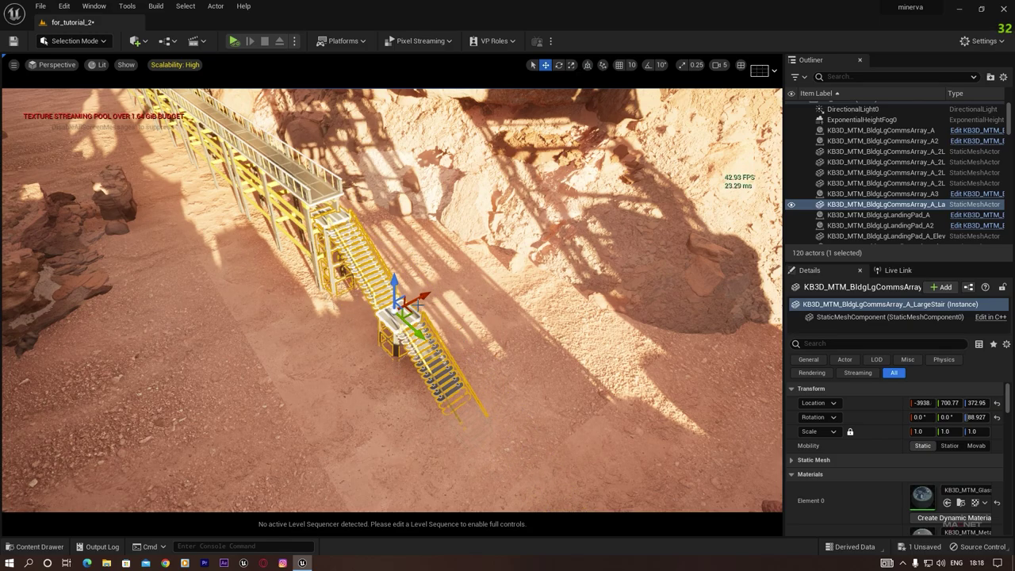
mouse_move(533, 367)
right_down()
mouse_move(484, 367)
mouse_move(533, 368)
right_up()
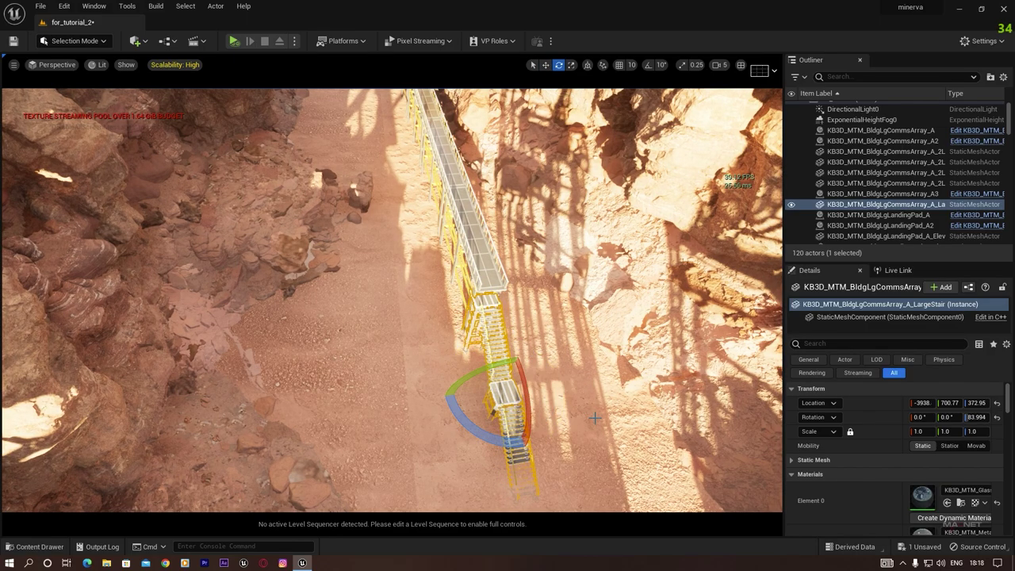
right_drag(594, 418, 583, 407)
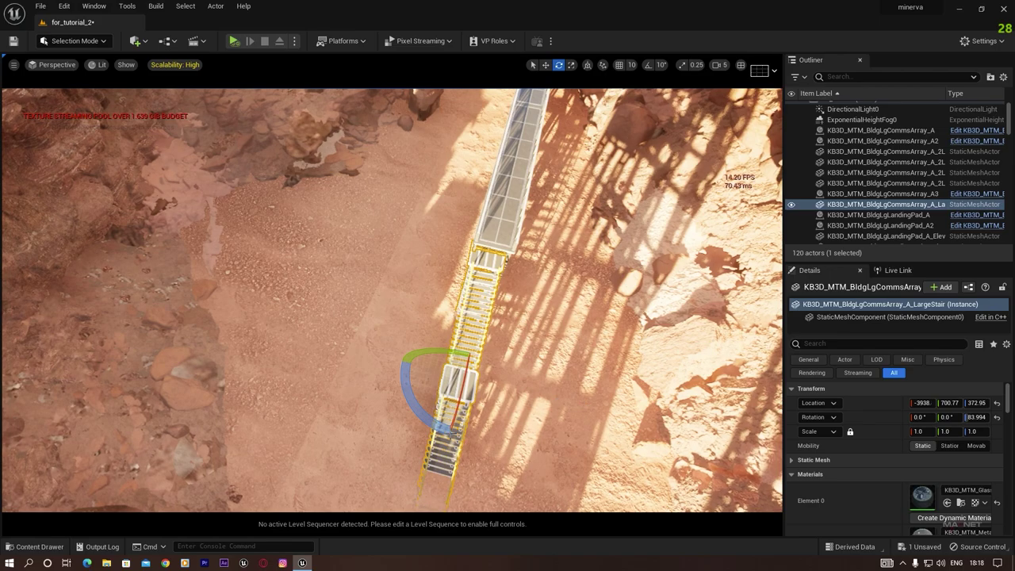
drag(469, 364, 475, 355)
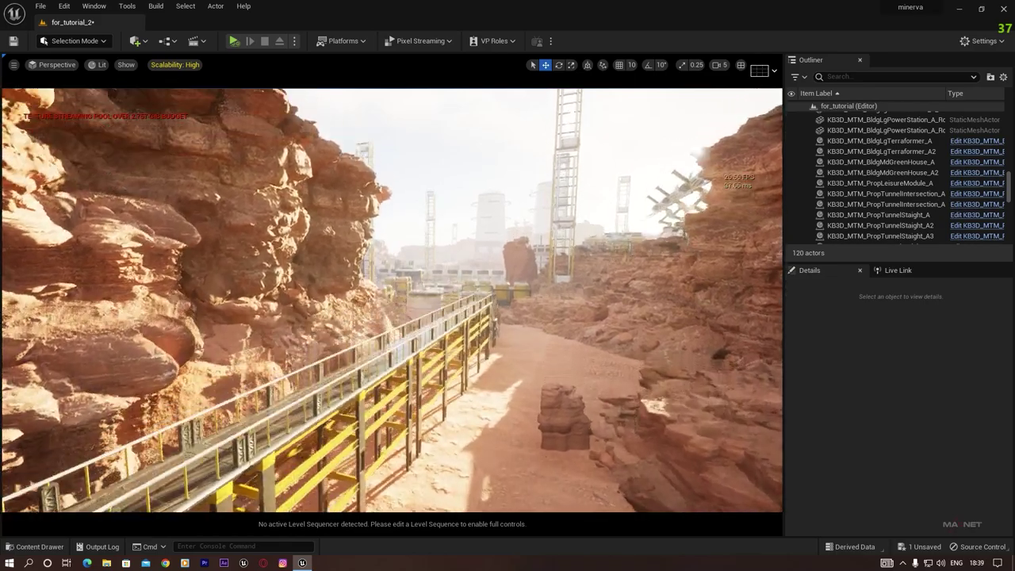
- Place the KB3D_MTM_PropCargo_C actor on the open canyon floor beside the walkway, and lower it to Z about 26
right_drag(417, 444, 417, 460)
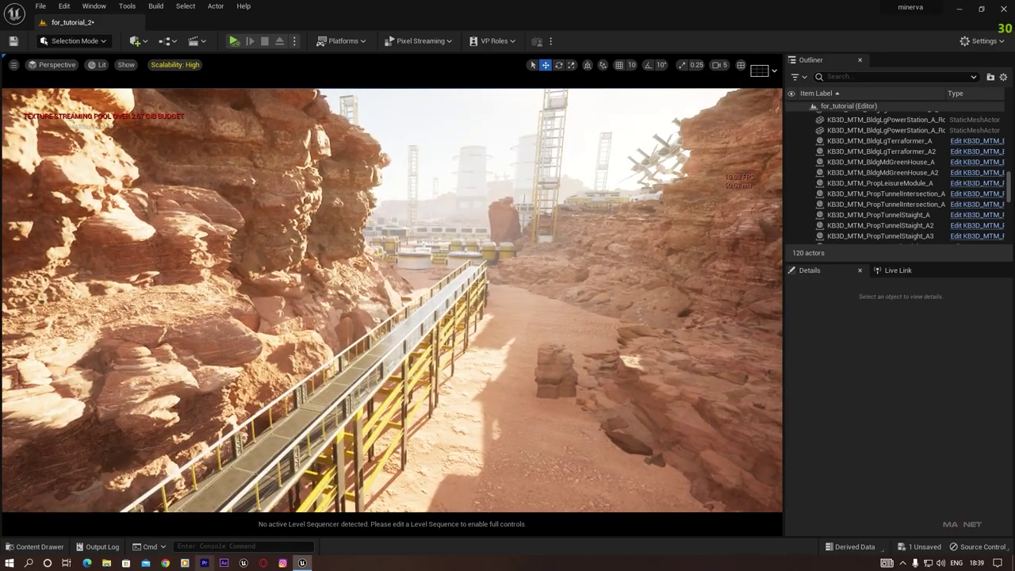
click(43, 550)
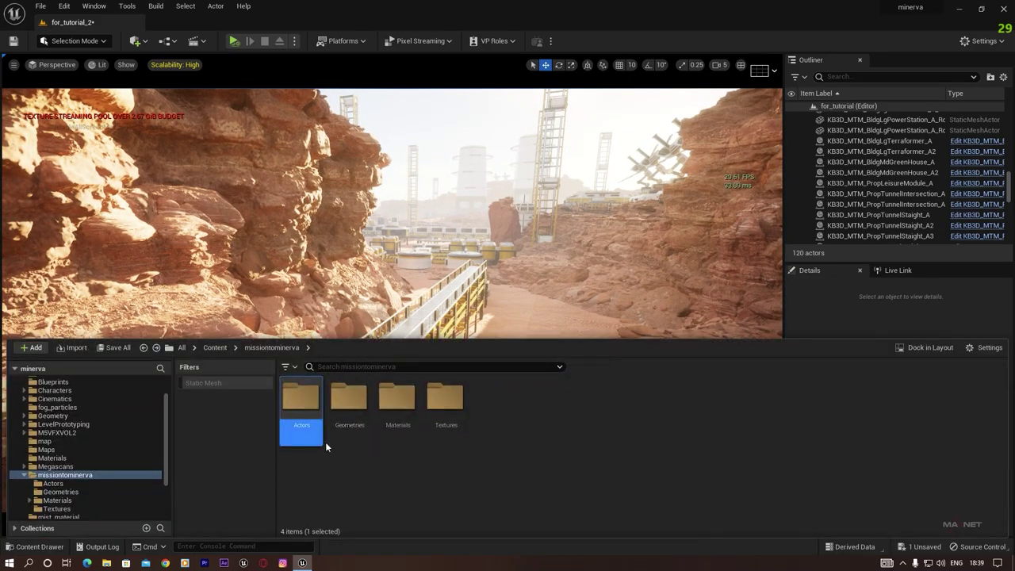
double_click(302, 401)
drag(456, 460, 563, 328)
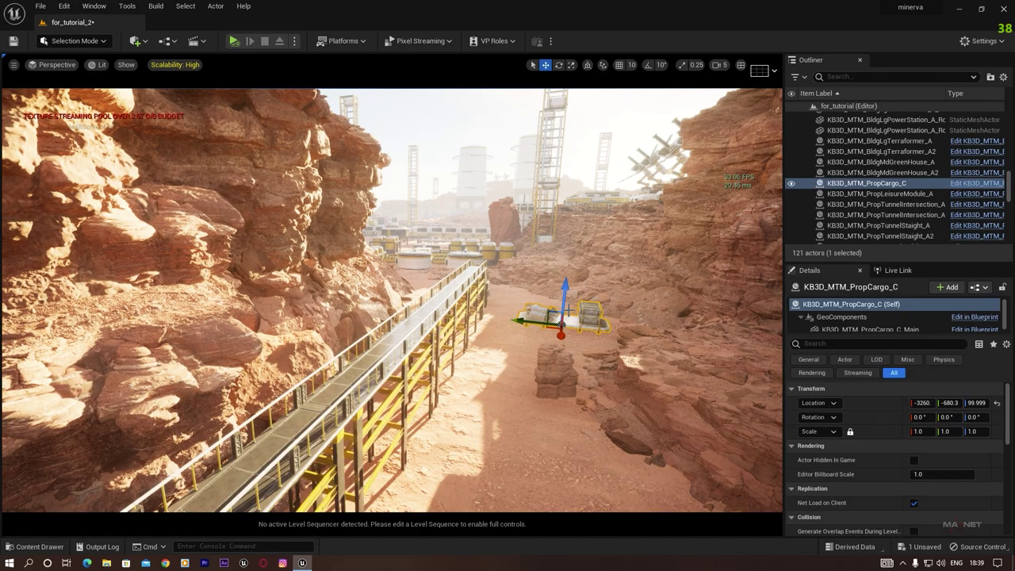
key(w)
right_drag(563, 329, 658, 366)
key(w)
key(s)
right_drag(555, 434, 487, 435)
key(d)
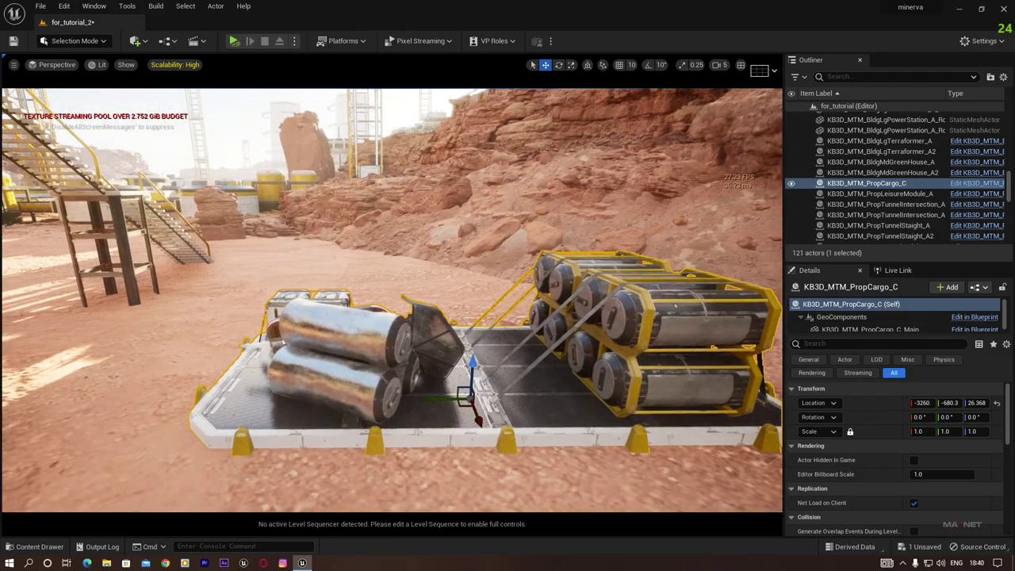
mouse_move(384, 436)
right_down()
mouse_move(428, 439)
mouse_move(384, 436)
right_up()
key(s)
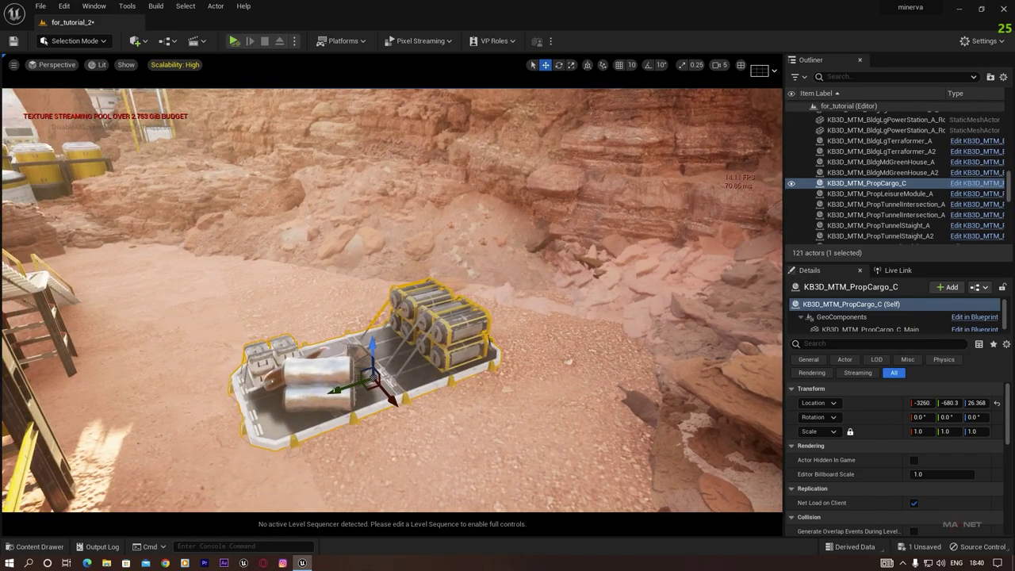
- Move the cargo toward the rock slope at Y about -1438, rotate it about 66.7° around Z, and duplicate it to X about -4424
drag(338, 391, 453, 365)
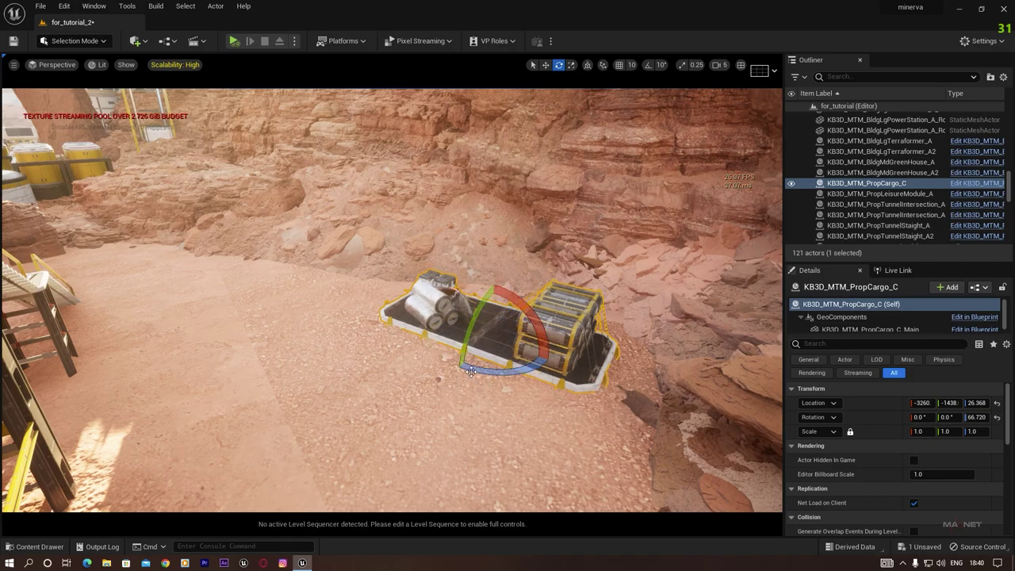
alt+drag(454, 330, 315, 287)
key(s)
right_drag(420, 403, 401, 382)
key(w)
key(a)
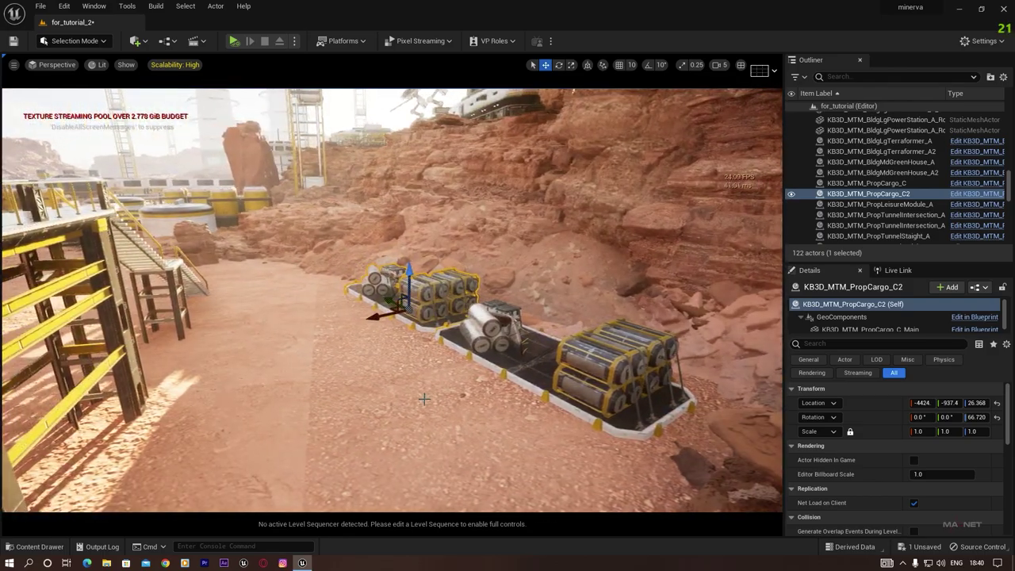
- Reposition the two cargo pallets: the original near X -3175, Y -1240 at about 82.5°, the copy near X -4191, Y -974 at about -9°
click(514, 371)
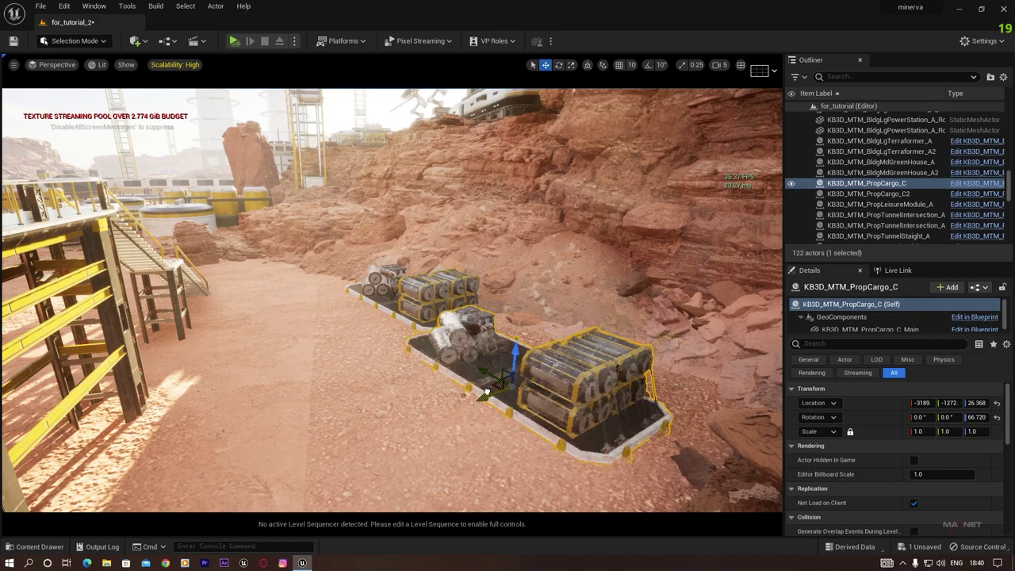
drag(486, 394, 489, 394)
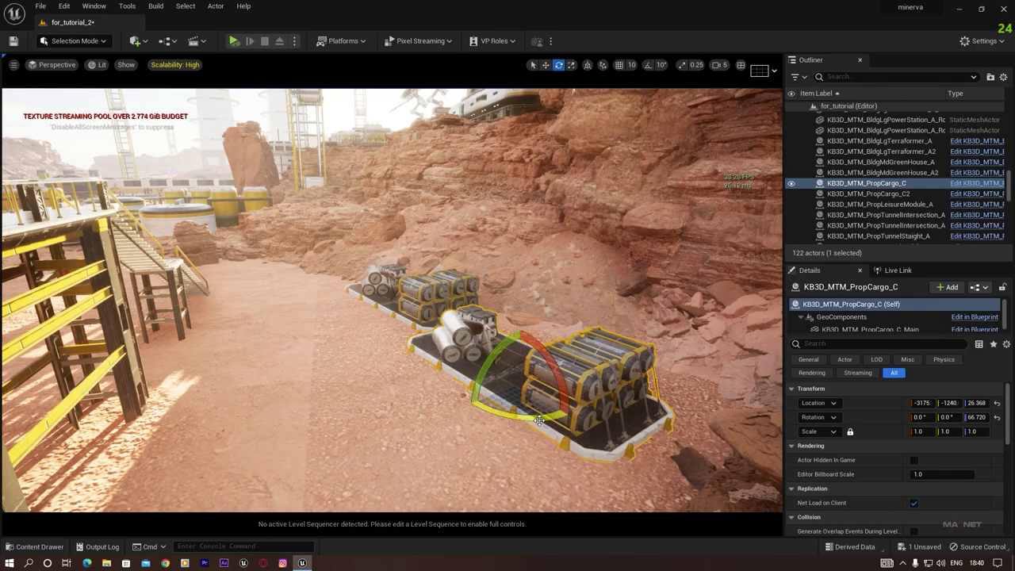
drag(538, 420, 468, 400)
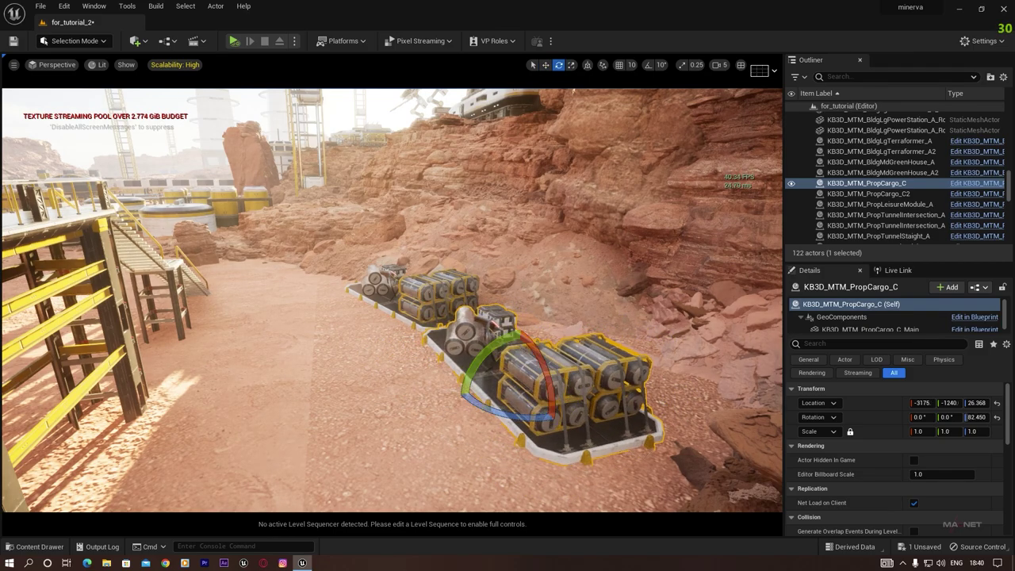
click(417, 325)
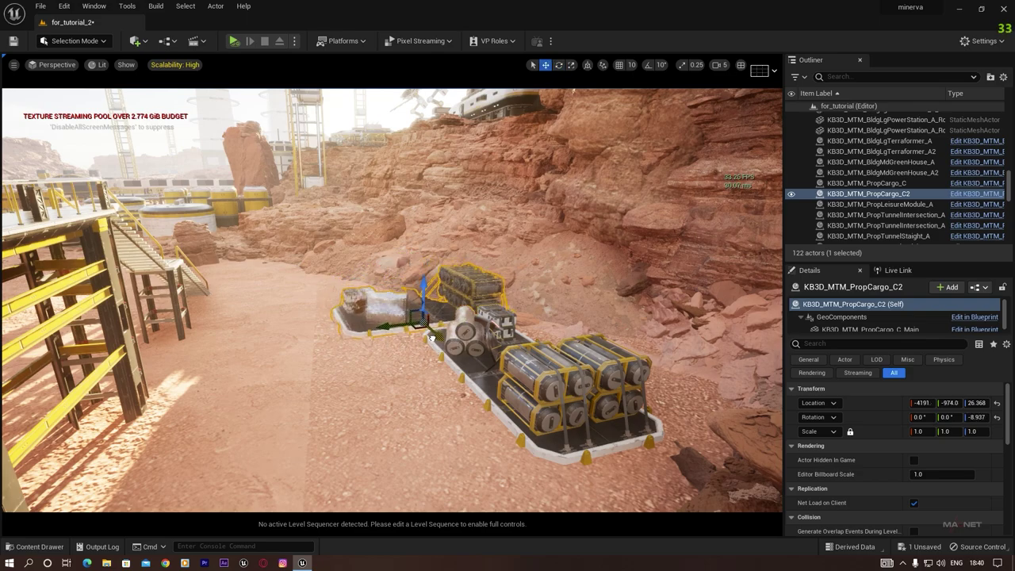
- Place the KB3D_MTM_PropCargo_D actor at the canyon mouth in front of the yellow storage tanks
key(s)
right_drag(452, 409, 396, 408)
key(w)
right_drag(329, 407, 259, 523)
click(38, 547)
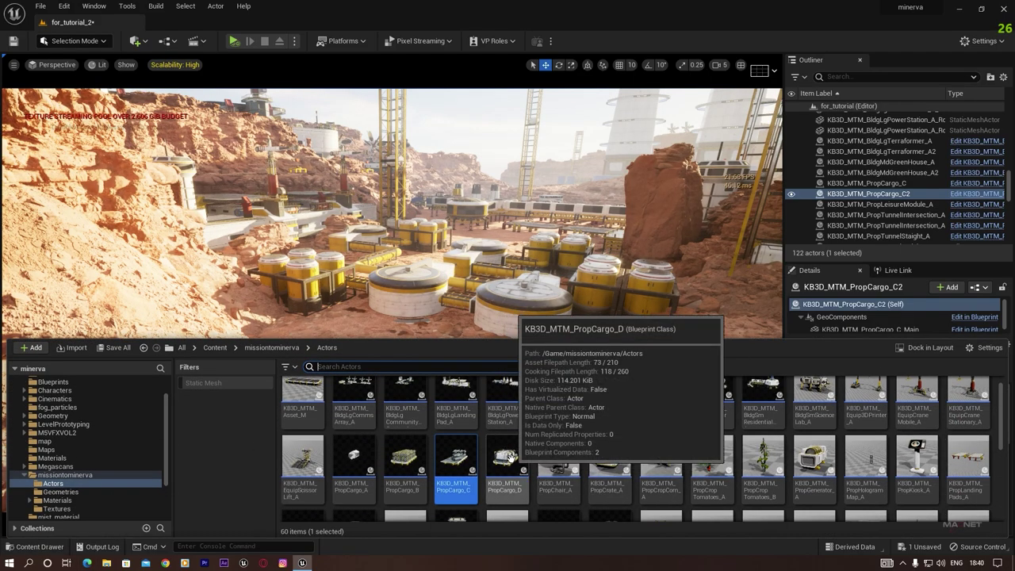
drag(490, 462, 310, 348)
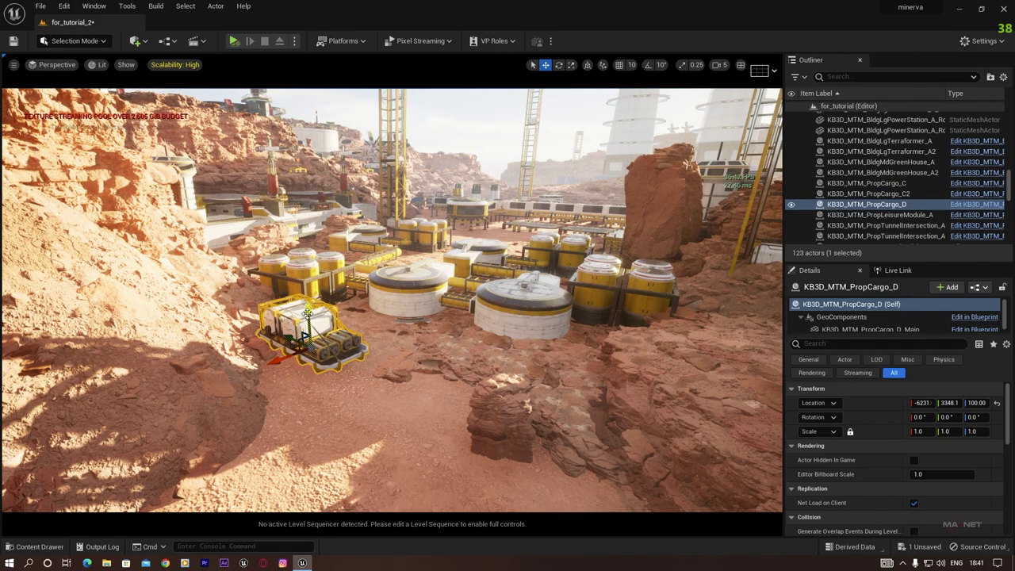
- Duplicate PropCargo_D to X about -5617, Y about 2249, Z about 76, and rotate the copy about -99.6° around Z
alt+drag(308, 310, 296, 419)
key(e)
drag(341, 455, 404, 455)
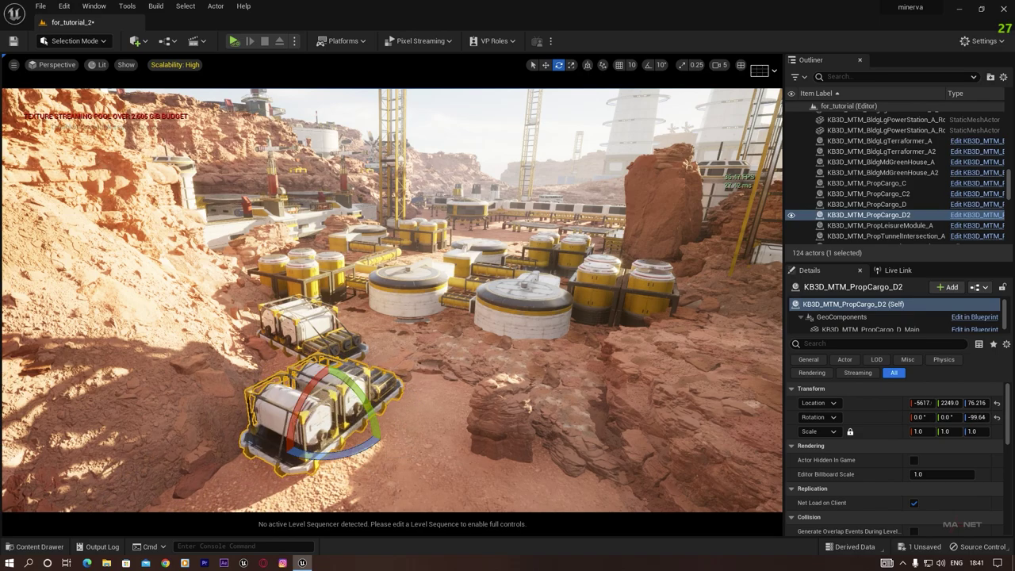
- Place the KB3D_MTM_PropRaisedModules_A actor on the rock slope beside the storage tanks at X about -7394, Y about -655, Z about 618
right_drag(461, 324, 694, 291)
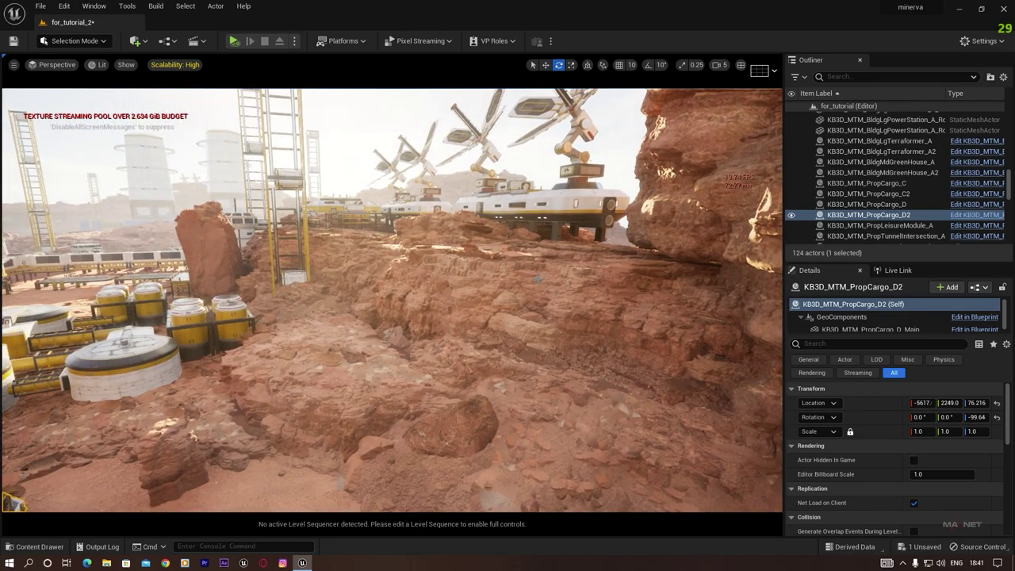
click(35, 546)
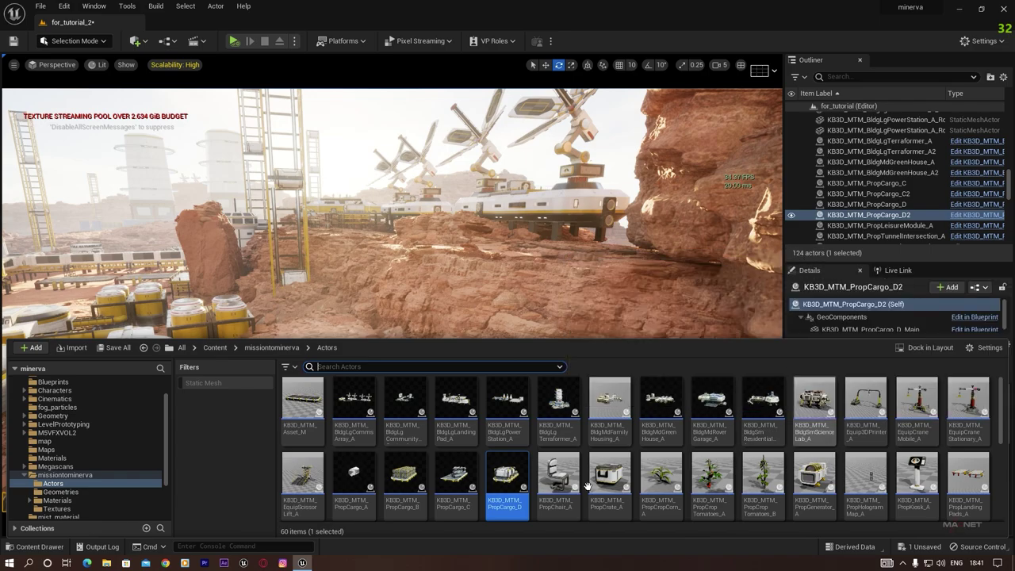
scroll(672, 444, down, 2)
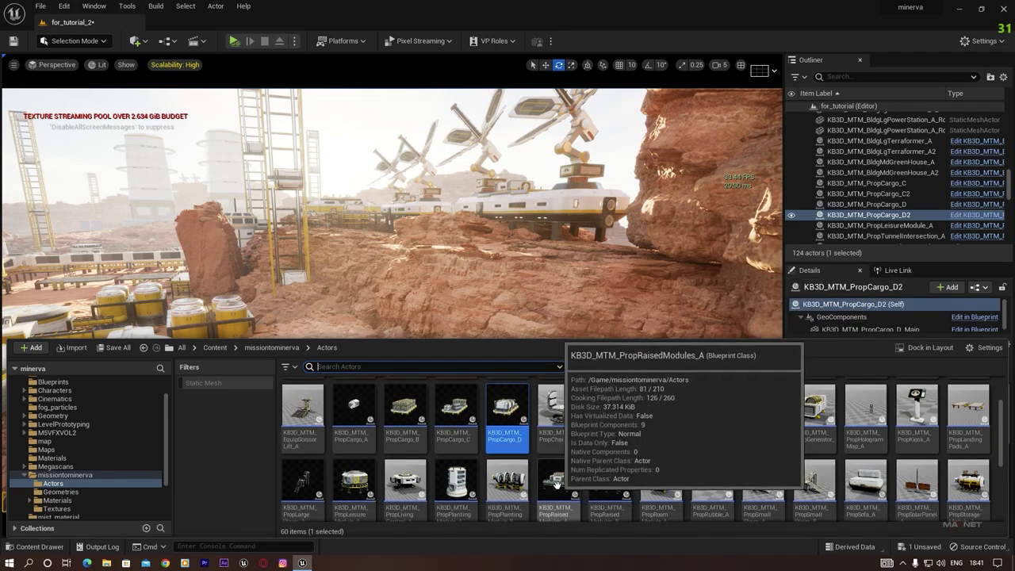
drag(560, 484, 332, 342)
key(w)
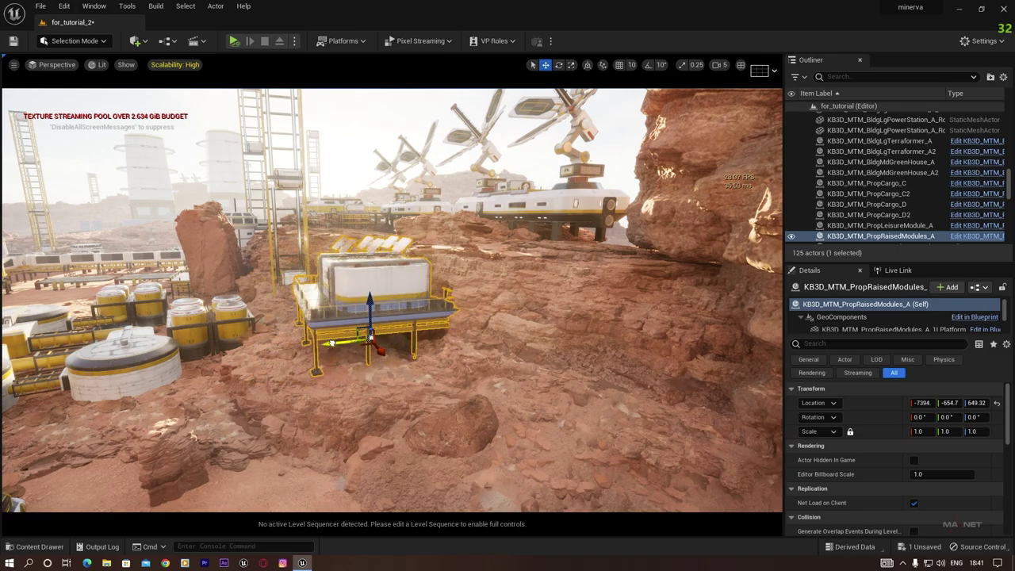
drag(370, 299, 370, 303)
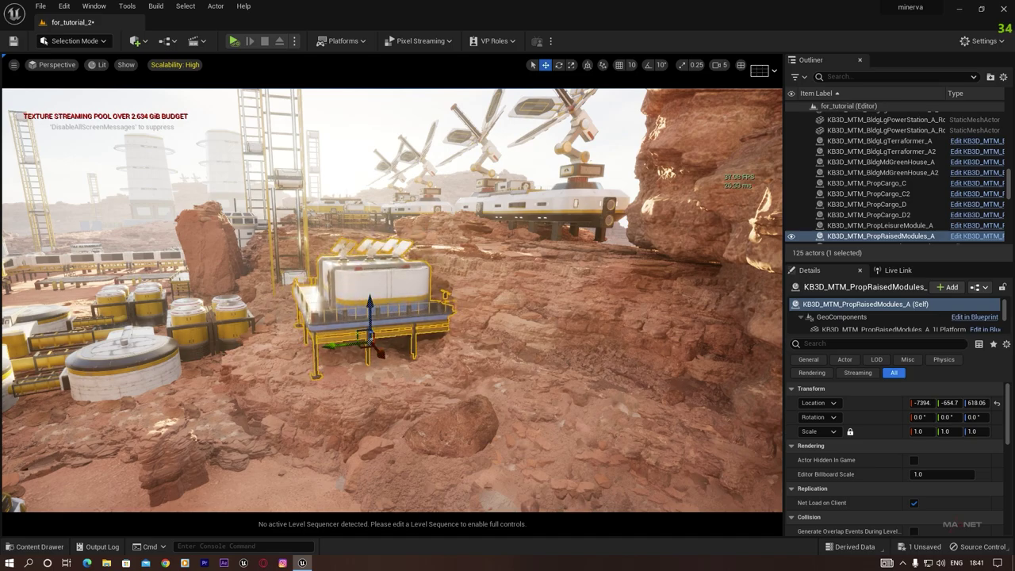
key(Escape)
- Place the KB3D_MTM_PropGenerator_A actor beside the raised module at X about -7824, Y about 328, Z about 488
mouse_move(370, 304)
right_down()
mouse_move(452, 301)
mouse_move(420, 321)
mouse_move(408, 349)
mouse_move(373, 317)
right_up()
click(35, 546)
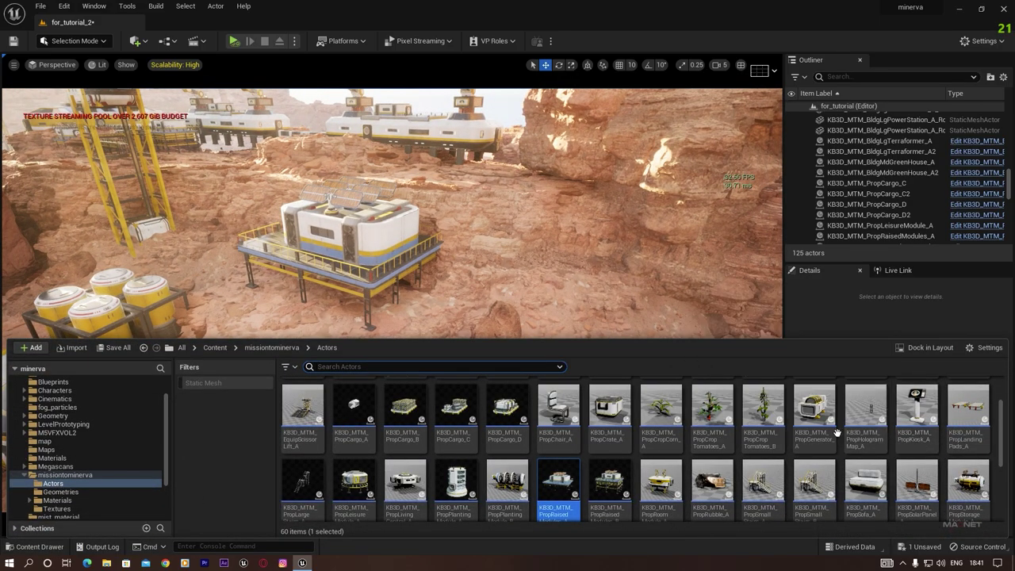
scroll(836, 432, up, 1)
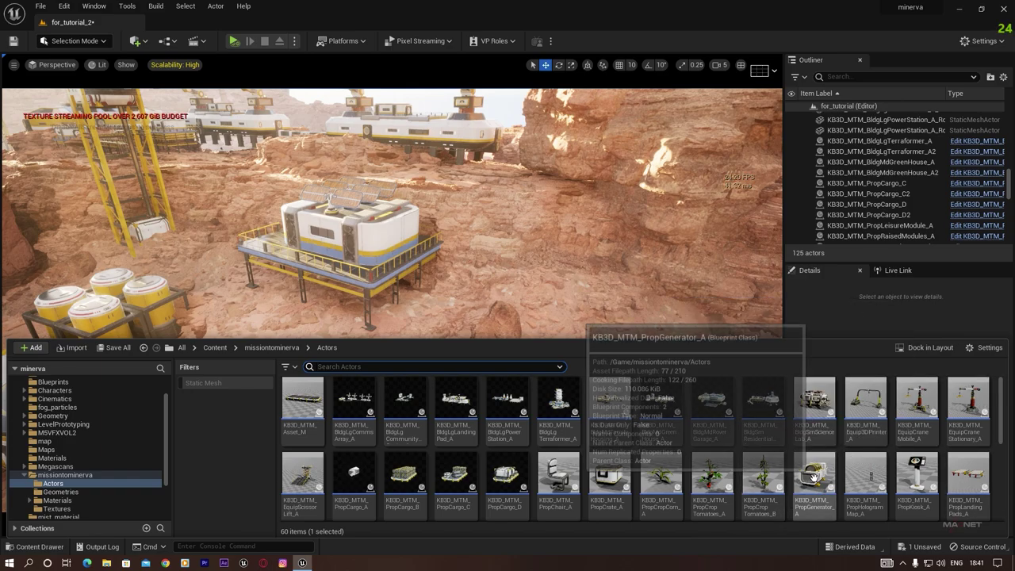
drag(813, 475, 315, 329)
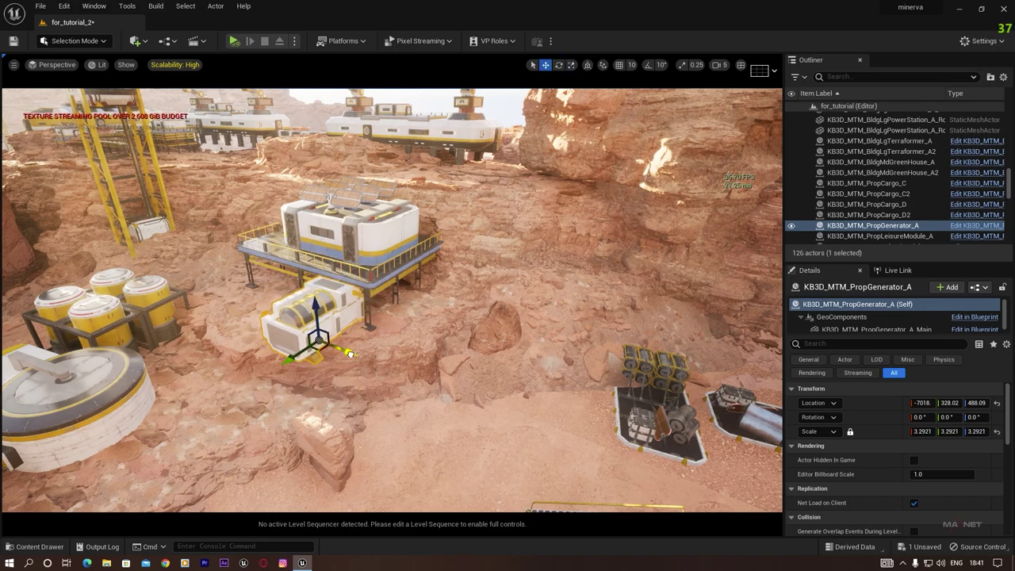
drag(345, 353, 281, 324)
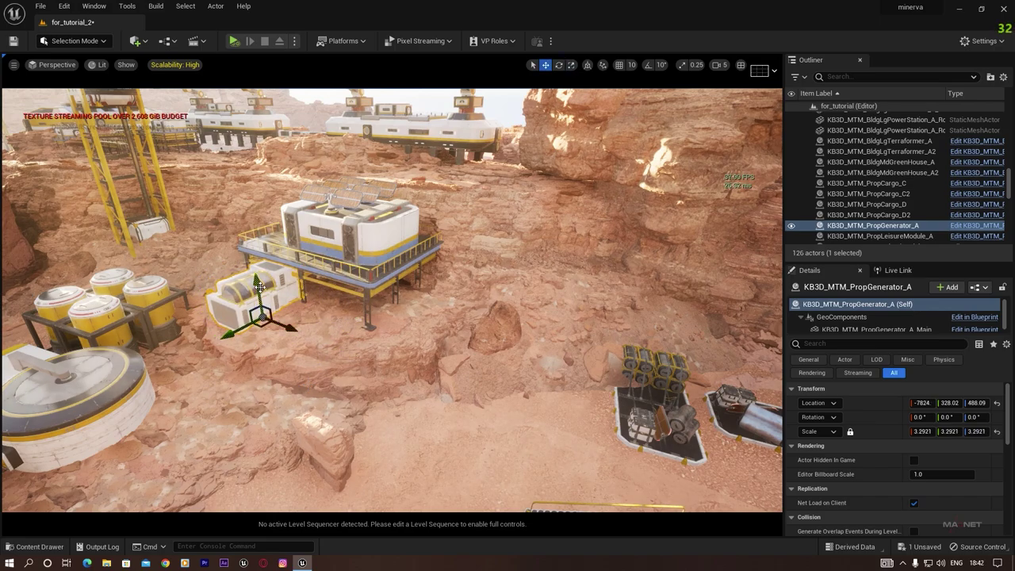
- Open Quixel Bridge from the project's Content folder and check the account options
right_drag(429, 196, 295, 180)
key(s)
key(e)
right_drag(369, 203, 372, 295)
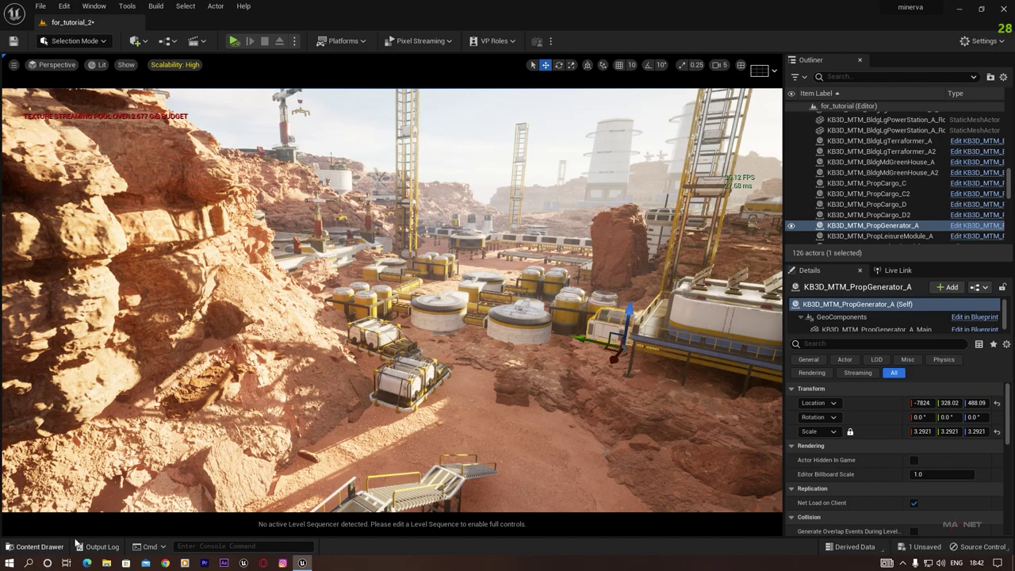
click(35, 547)
scroll(68, 394, up, 2)
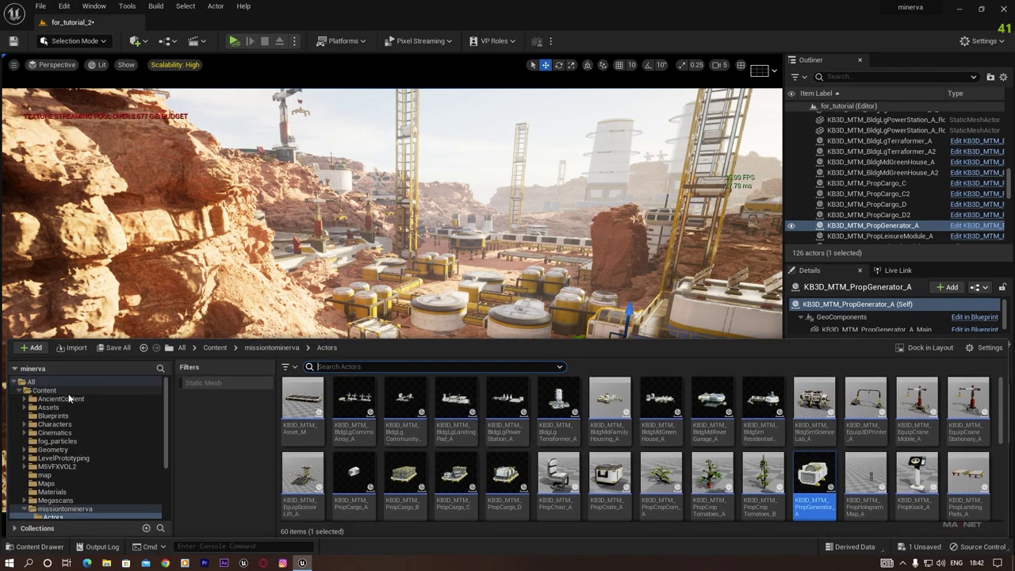
click(42, 391)
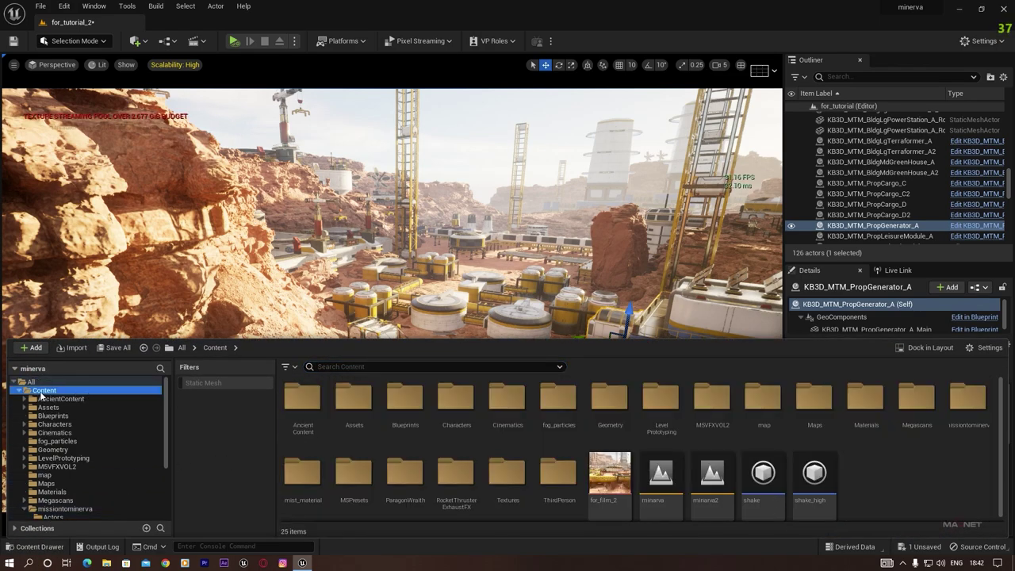
right_click(864, 468)
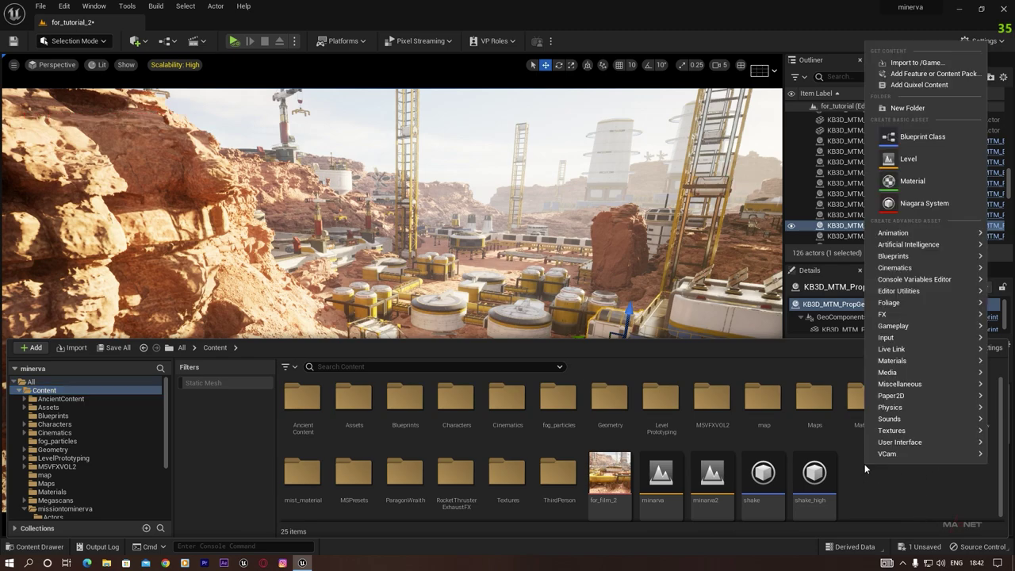
click(918, 85)
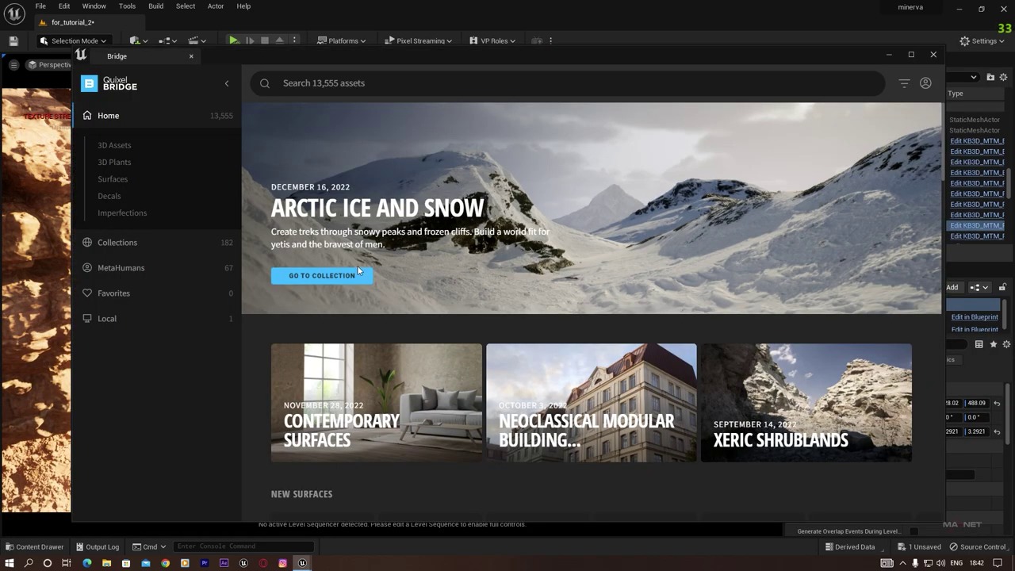
click(925, 84)
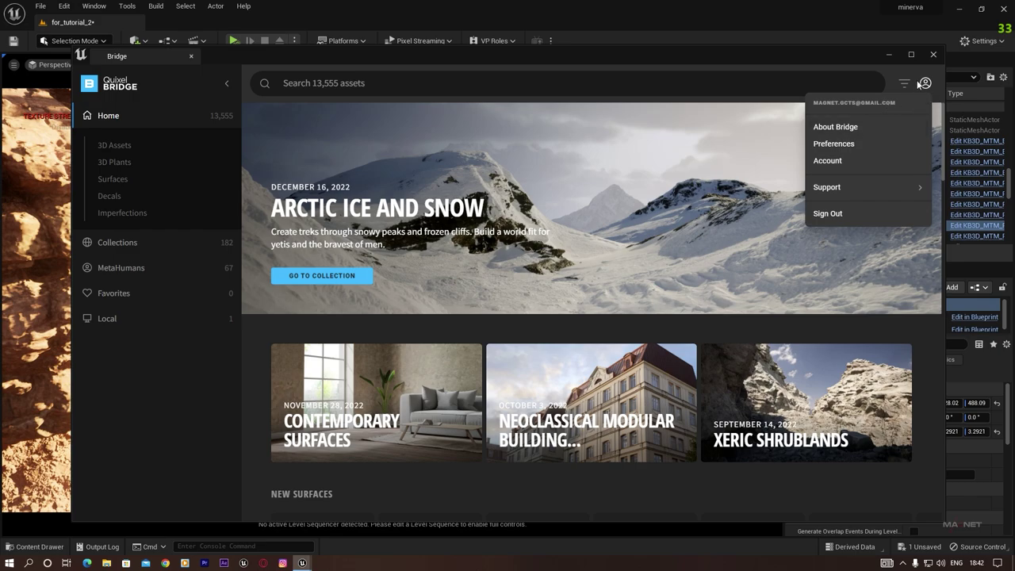
click(918, 70)
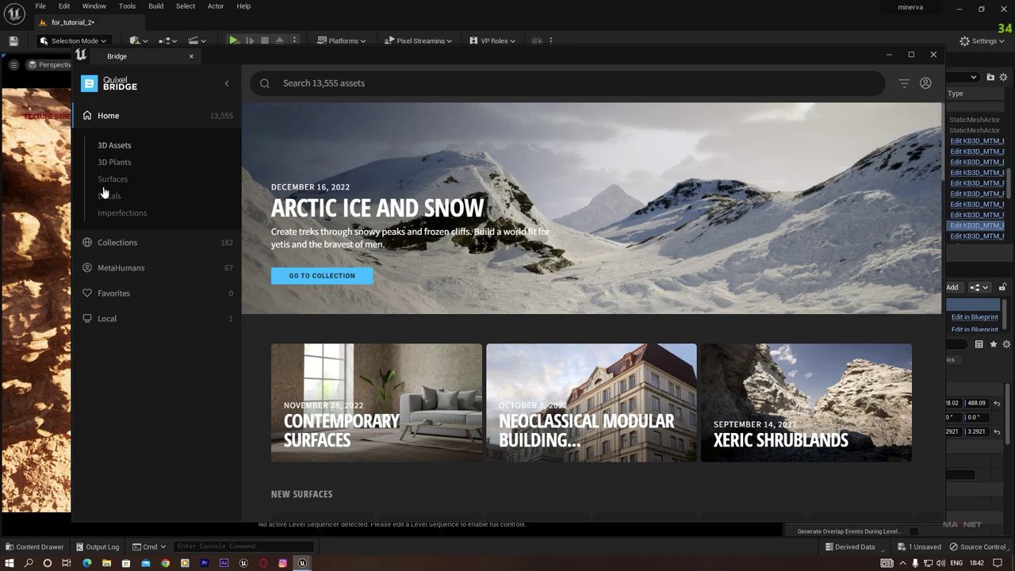
- Browse the Vegetation collection in Quixel Bridge and open the Dead Shrubs asset's details
click(117, 243)
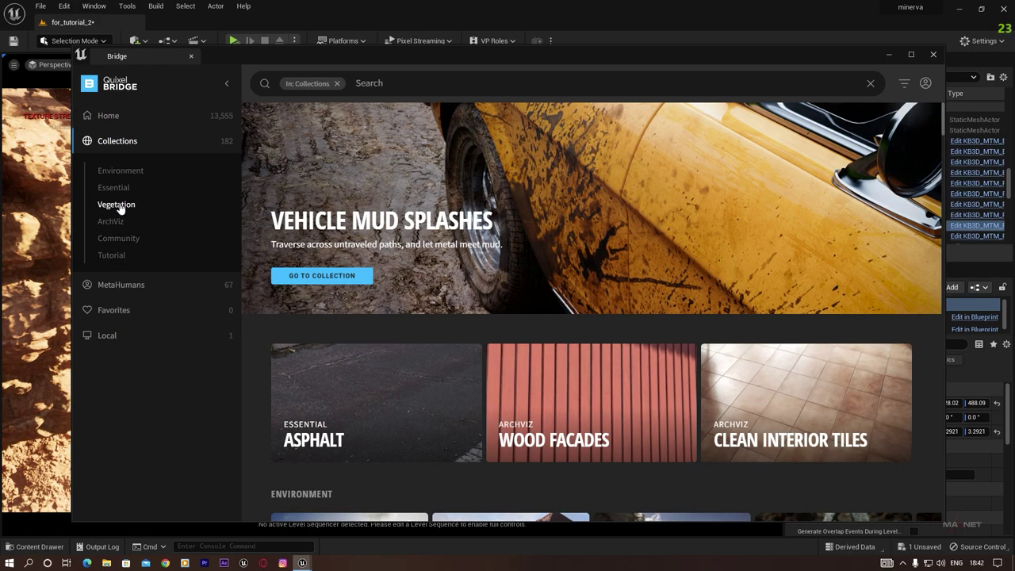
click(117, 205)
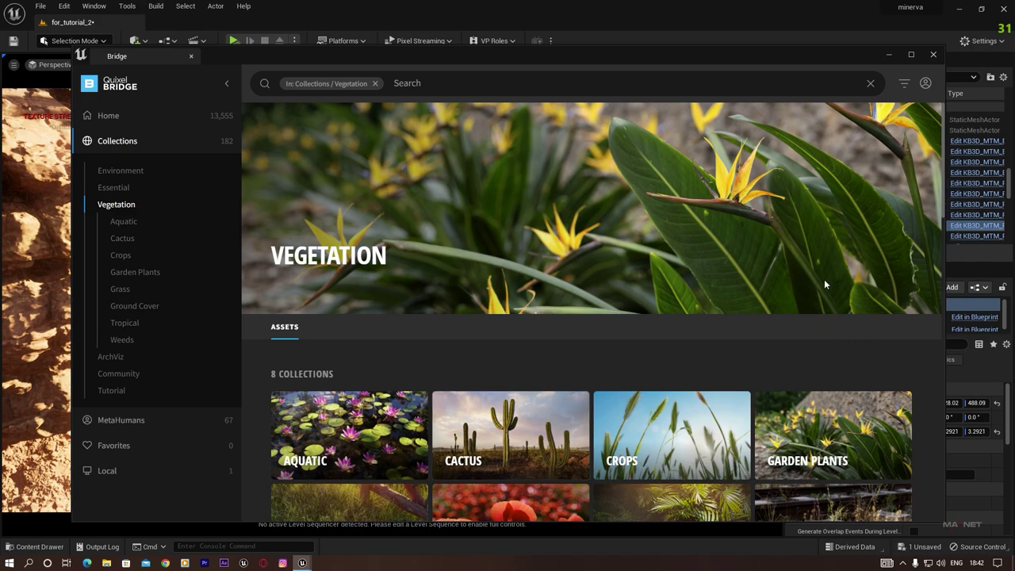
scroll(824, 283, down, 5)
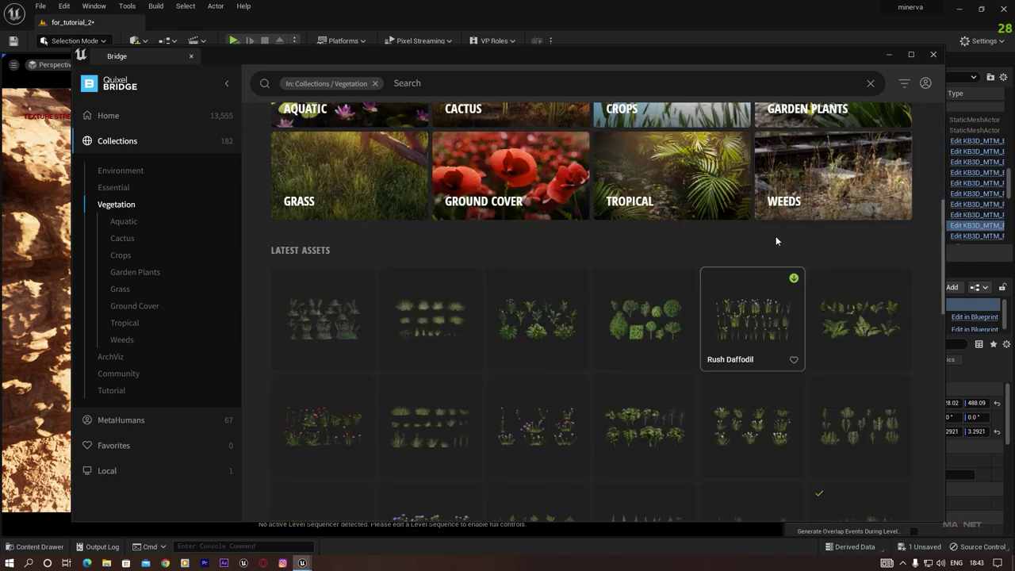
scroll(797, 400, down, 10)
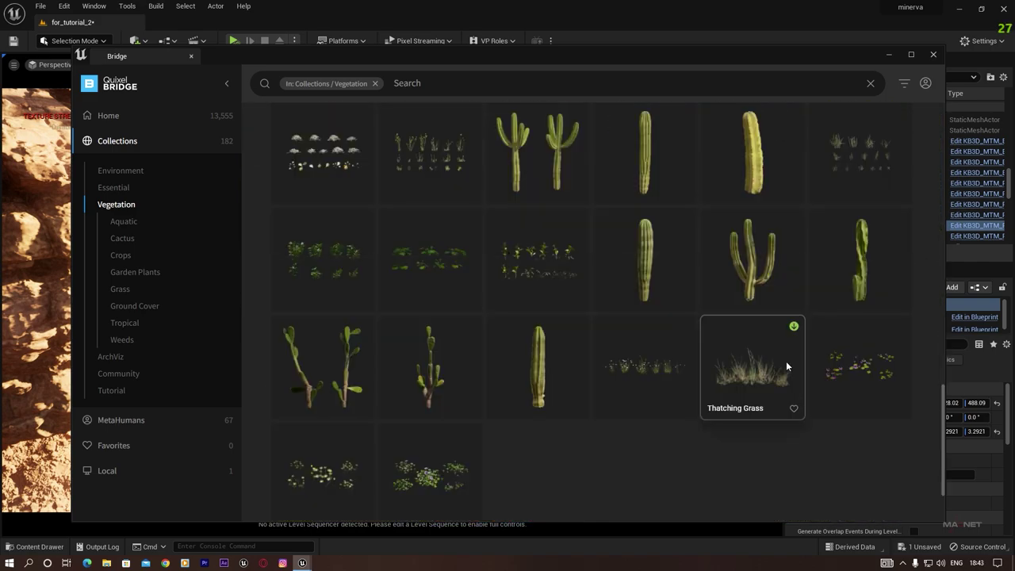
scroll(785, 361, up, 4)
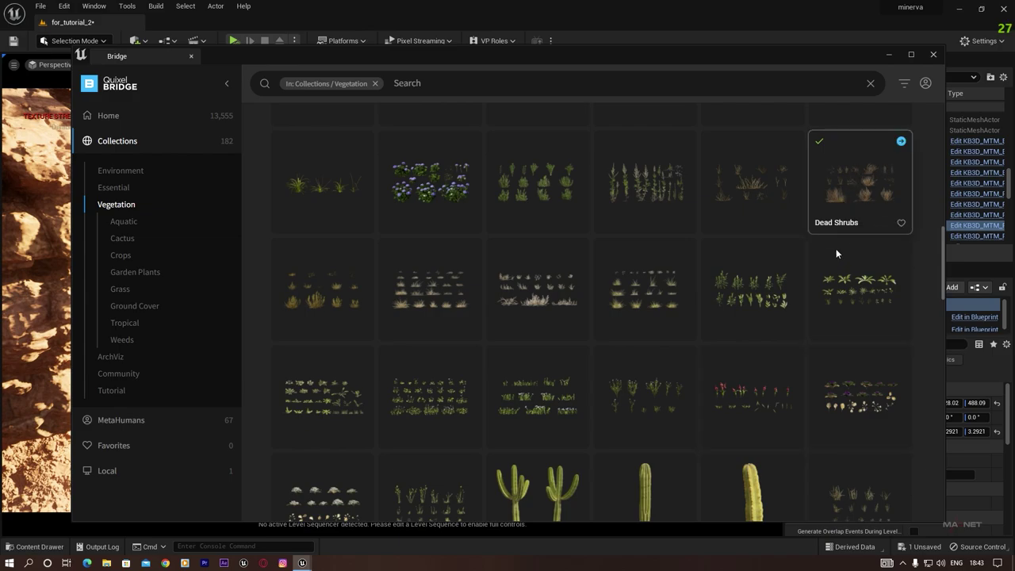
click(854, 186)
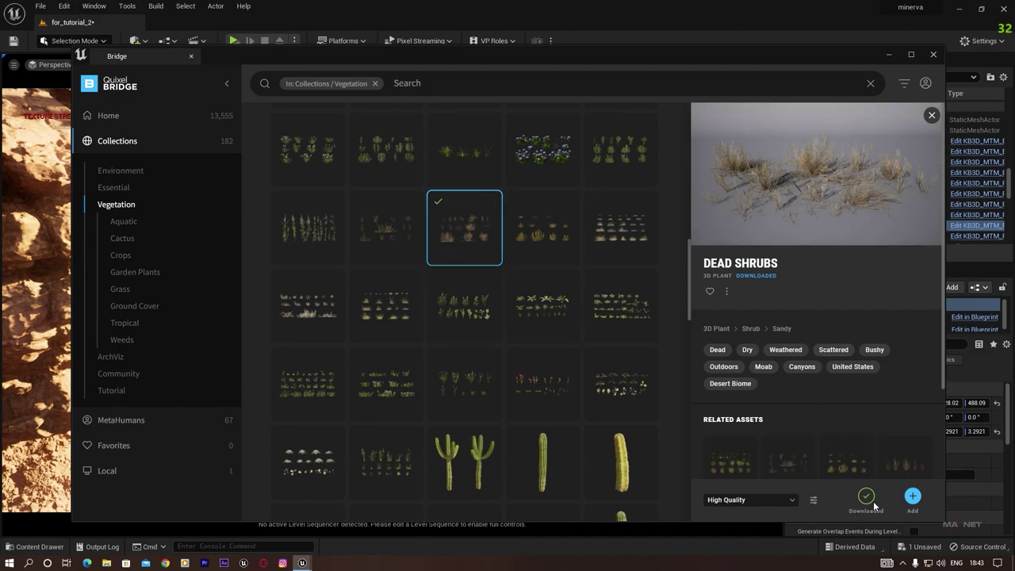
- View the quality options for the Dead Shrubs asset and close Quixel Bridge
click(793, 501)
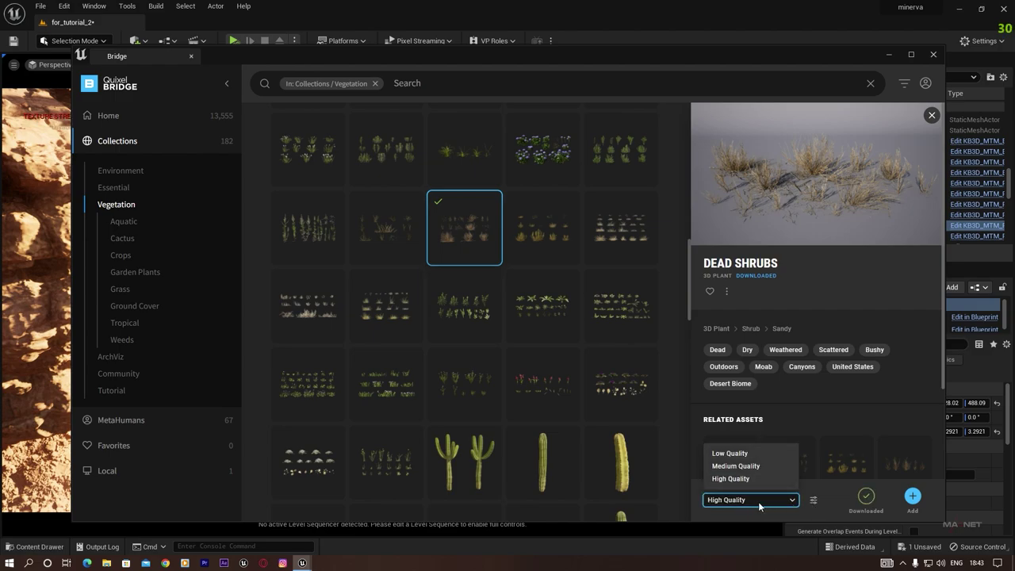
click(803, 517)
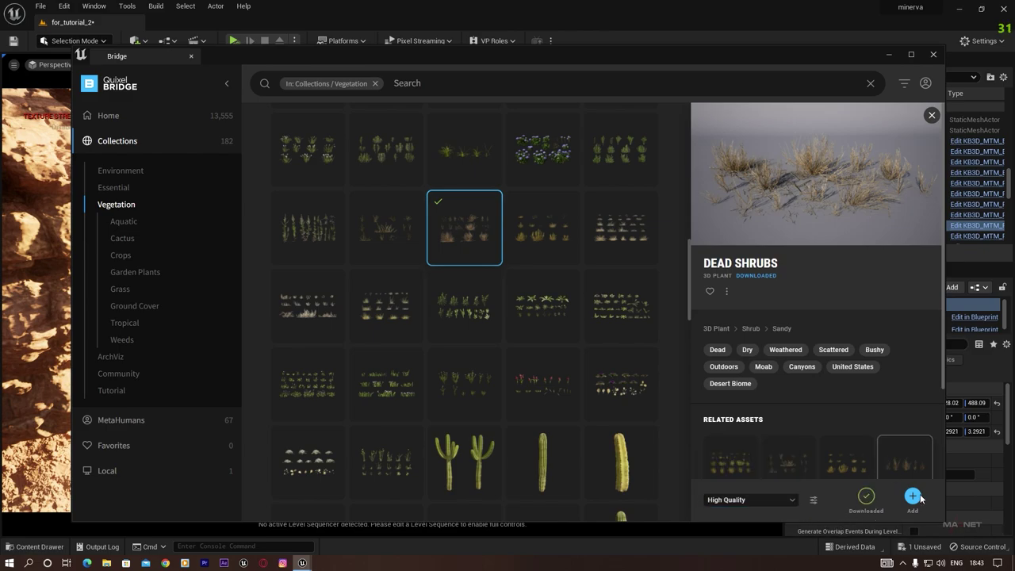
click(934, 55)
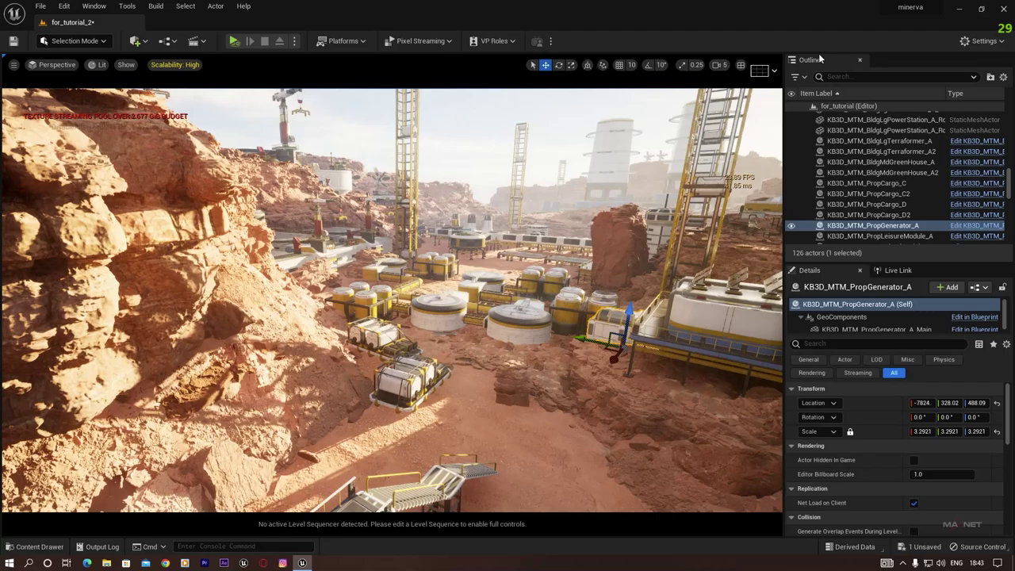
- Open the Dead_Shrubs_vdknafgha folder under Megascans, 3D_Plants in the project content
click(35, 547)
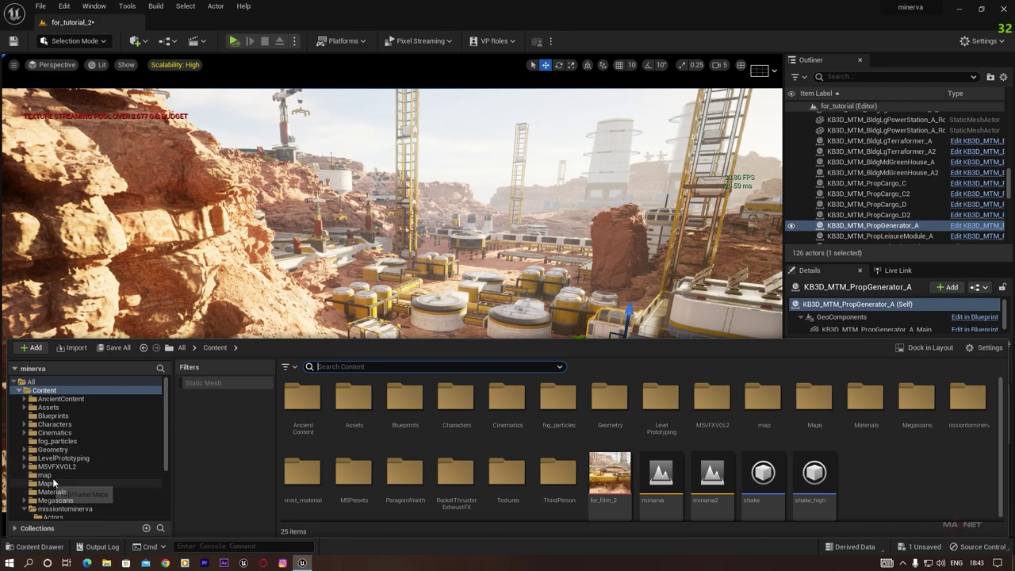
click(87, 502)
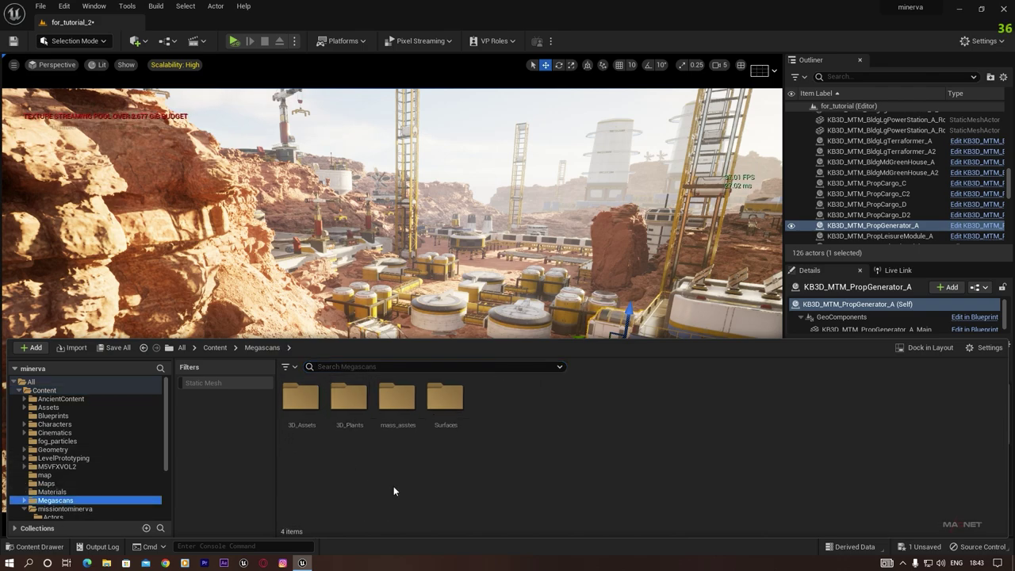
double_click(349, 405)
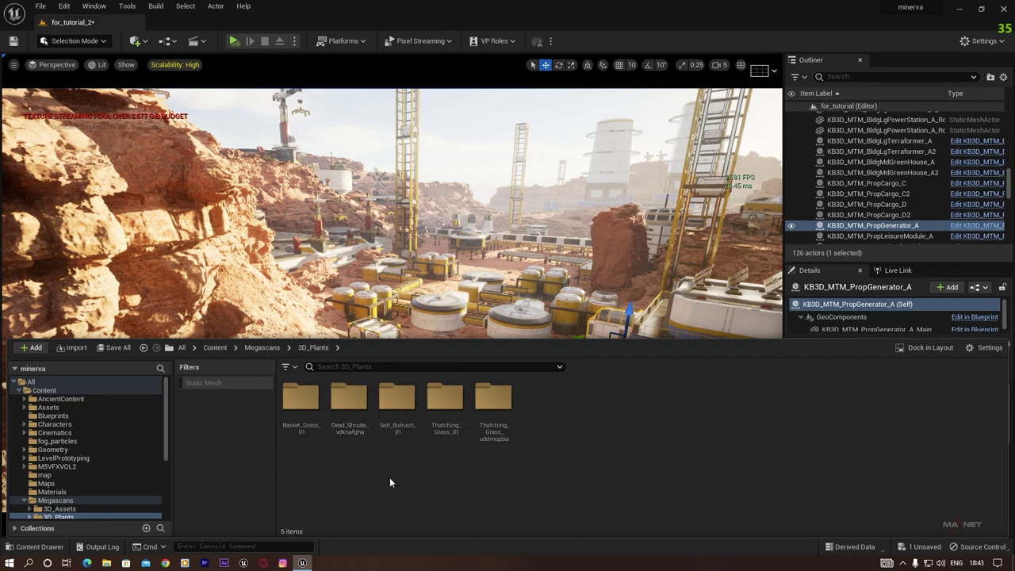
double_click(349, 400)
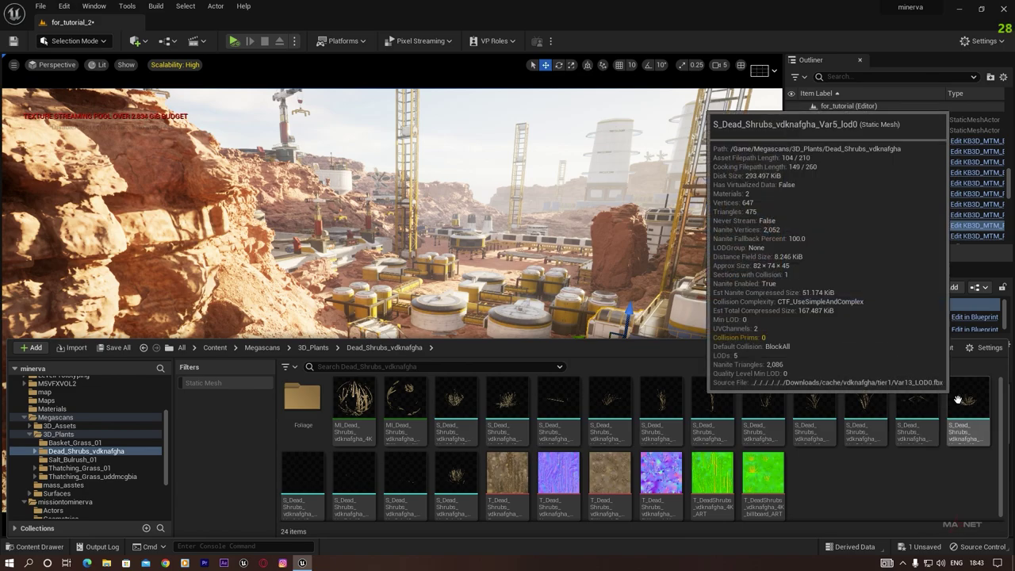
- Enable Nanite for all the dead shrub static meshes in the Dead_Shrubs_vdknafgha folder
click(452, 408)
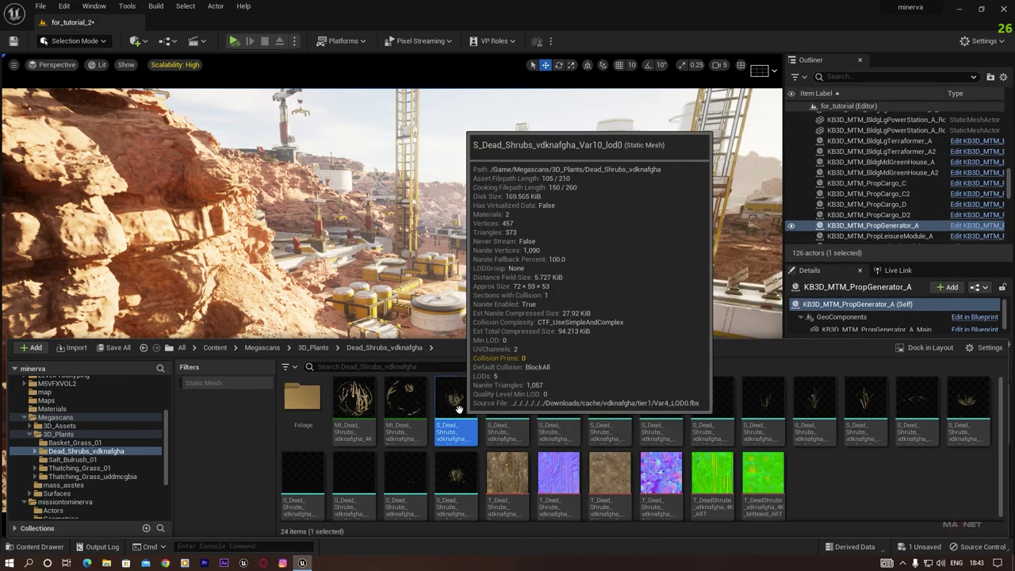
shift+click(460, 474)
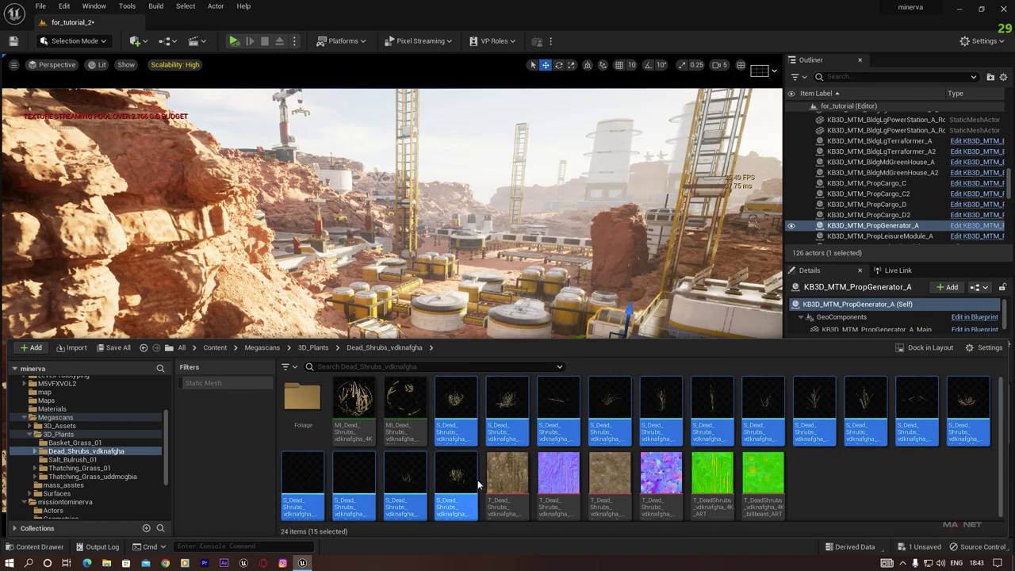
right_click(453, 407)
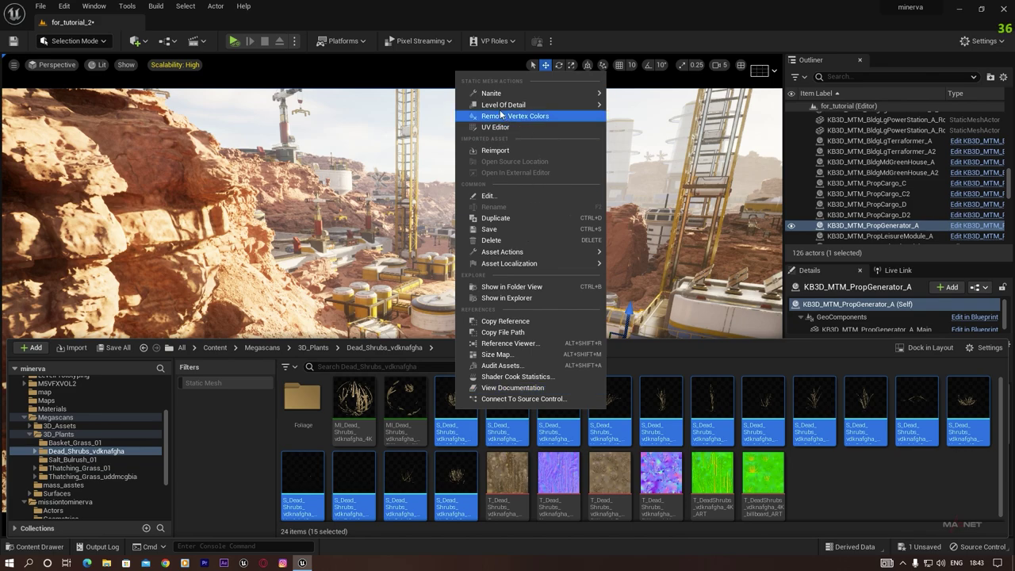
mouse_move(516, 96)
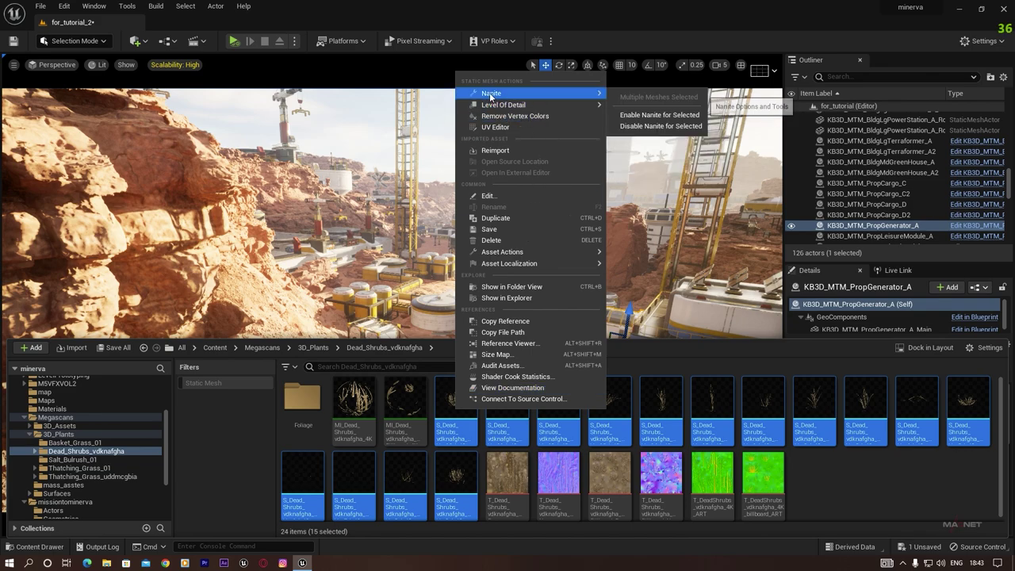
click(657, 116)
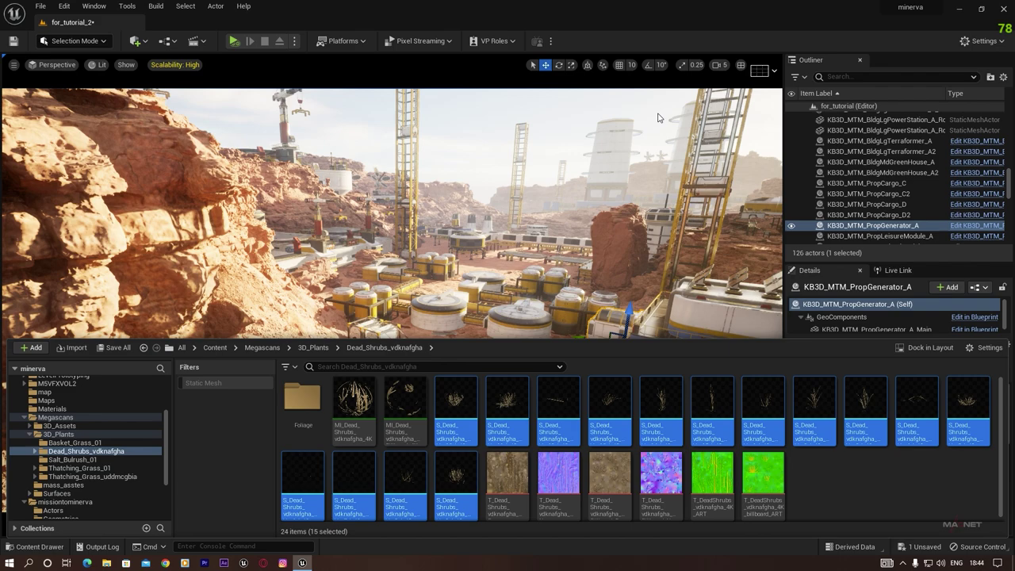
- Switch to Foliage mode and add all the dead shrub static meshes from Dead_Shrubs_vdknafgha as foliage types
click(70, 42)
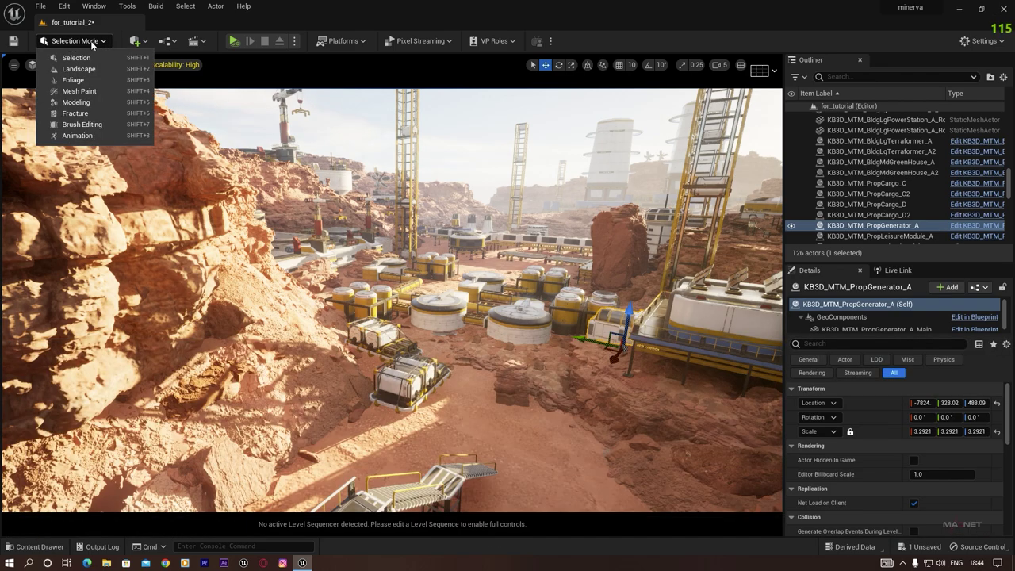
click(73, 80)
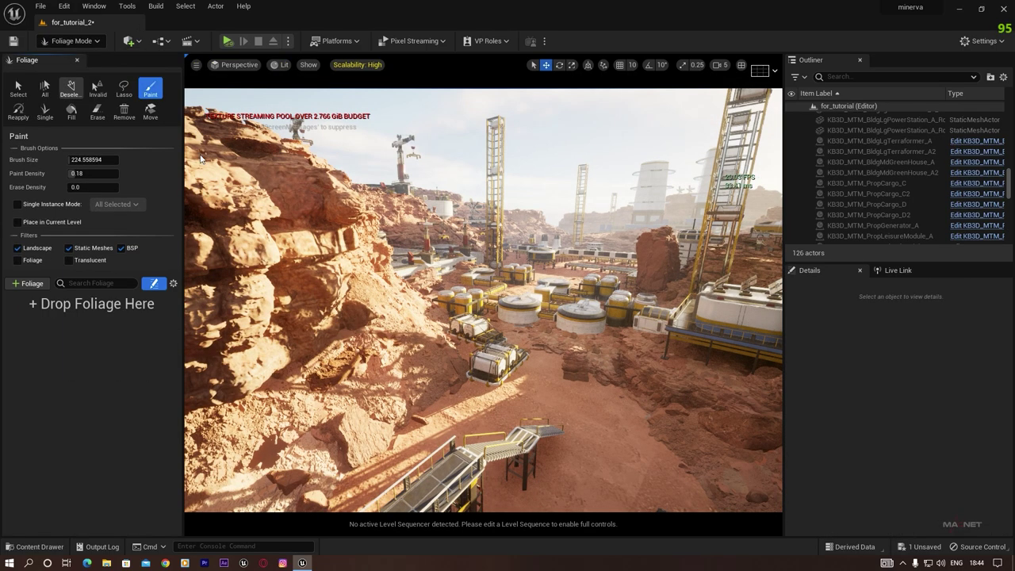
click(35, 546)
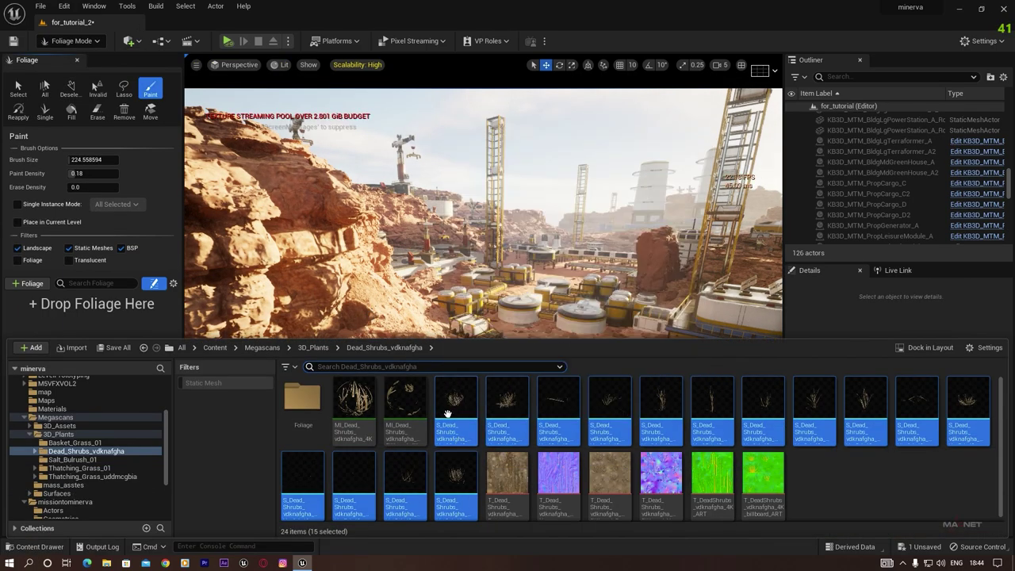
mouse_move(451, 409)
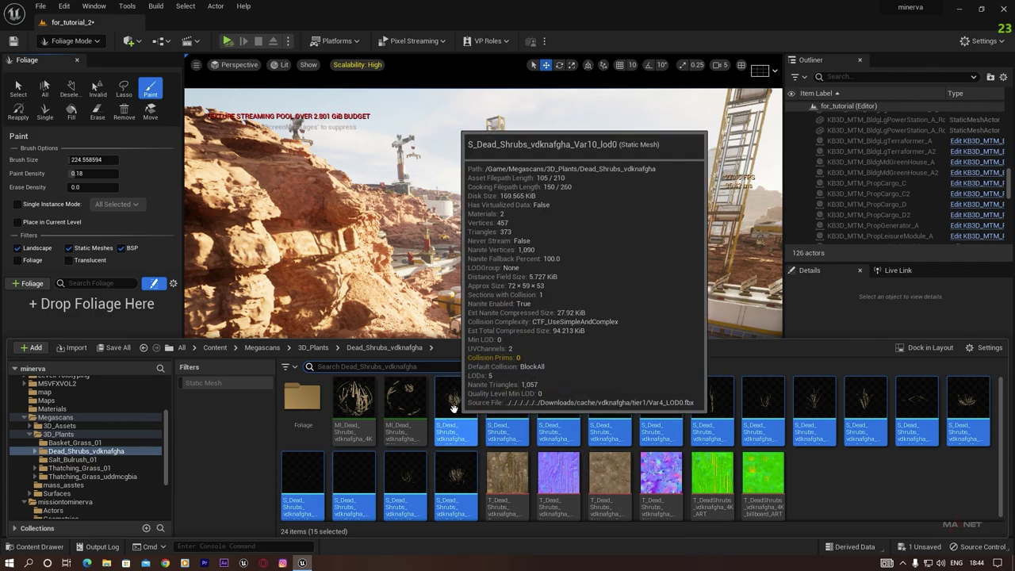
drag(452, 409, 91, 329)
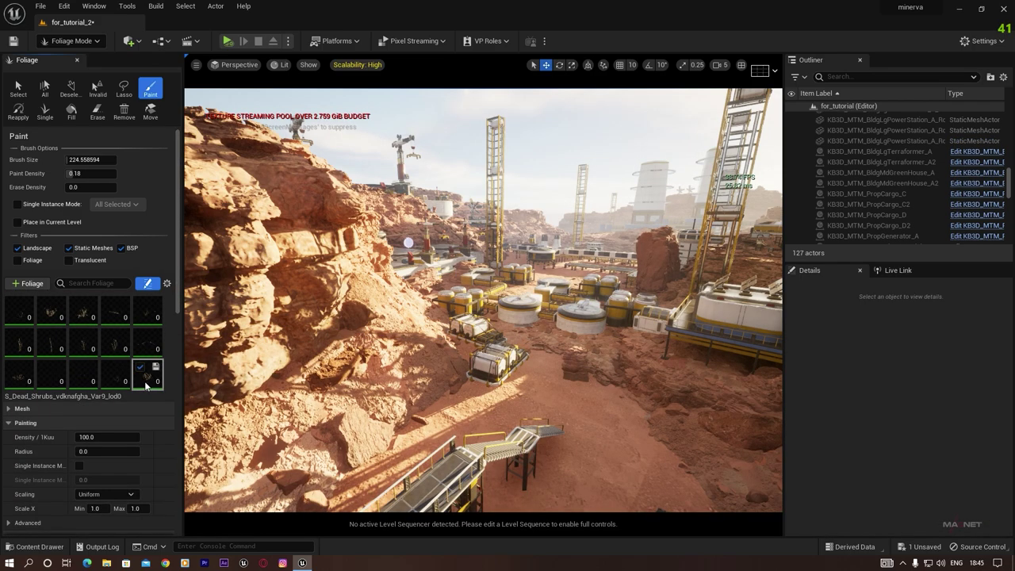
- Select all 15 dead shrub foliage types and set their painting density to 200
click(146, 382)
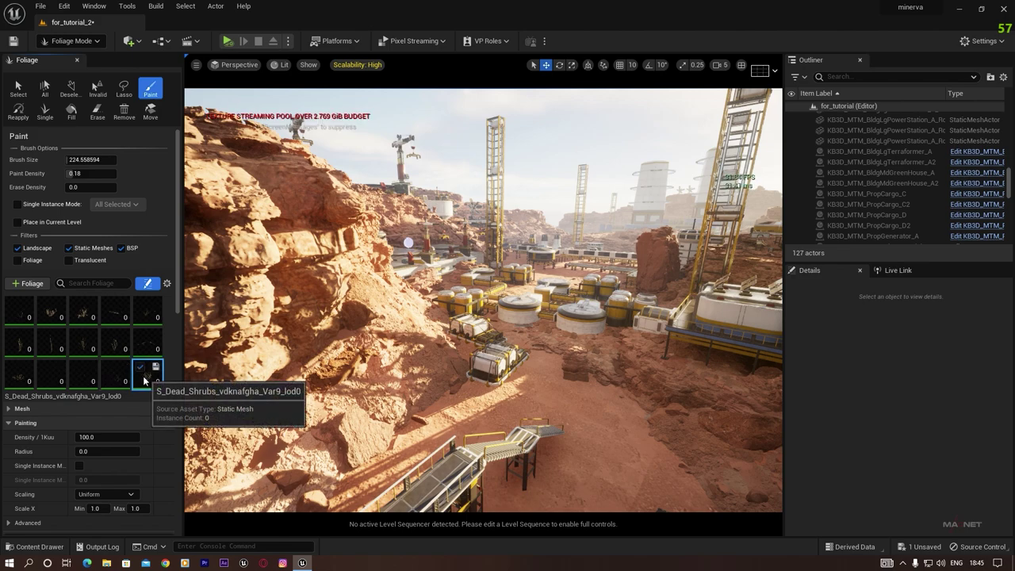
key(ctrl+a)
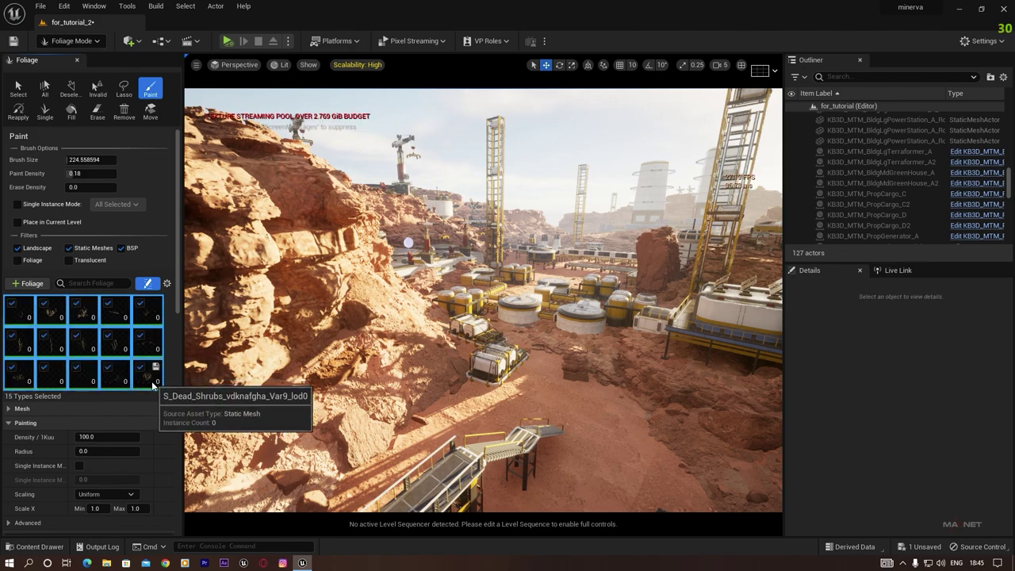
drag(178, 252, 177, 293)
scroll(51, 374, up, 3)
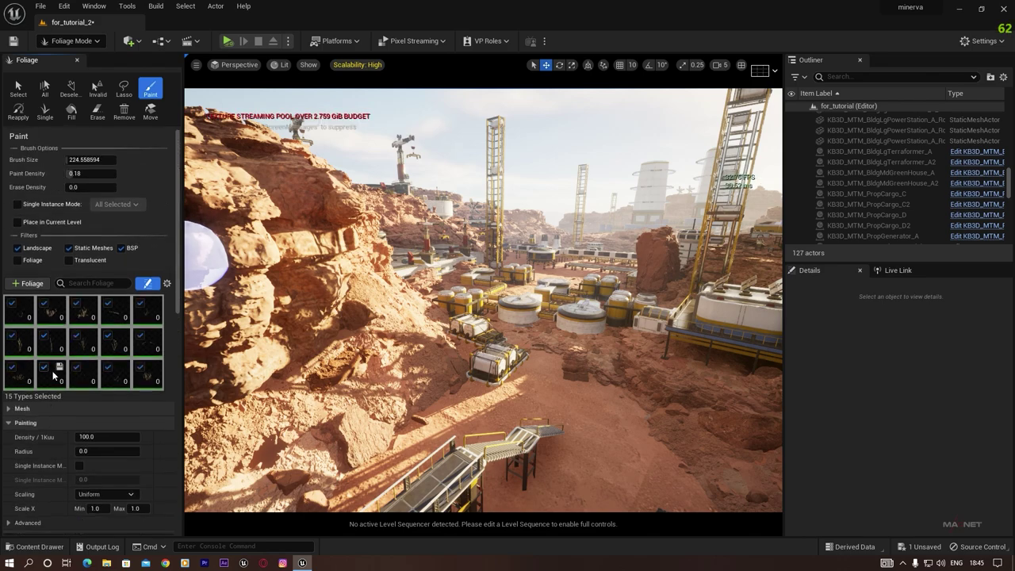
click(12, 410)
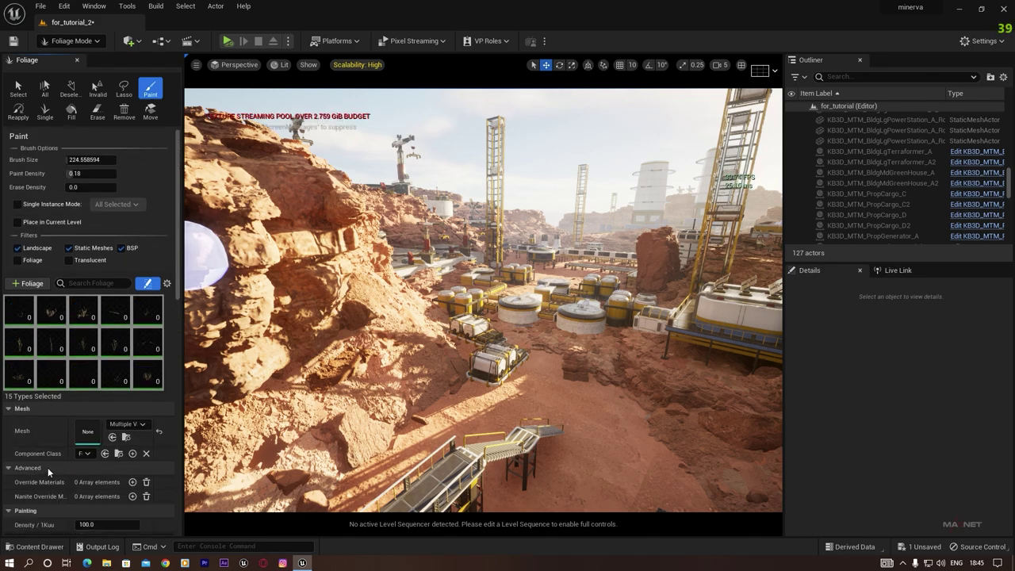
scroll(47, 467, down, 2)
scroll(39, 448, down, 2)
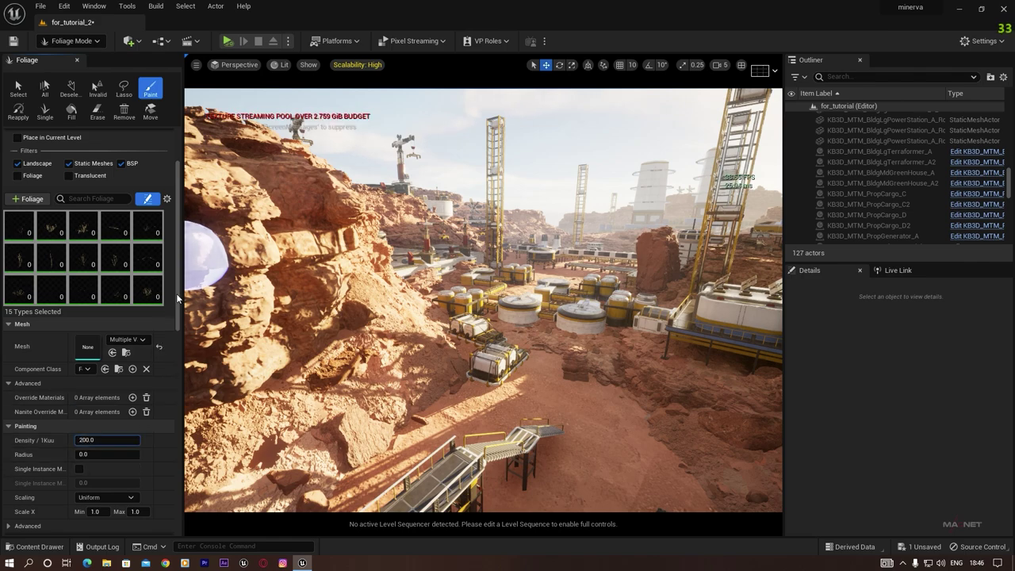
- Set the uniform Scale X range of the selected shrub types to a minimum of 2 and a maximum of 4
drag(178, 298, 178, 325)
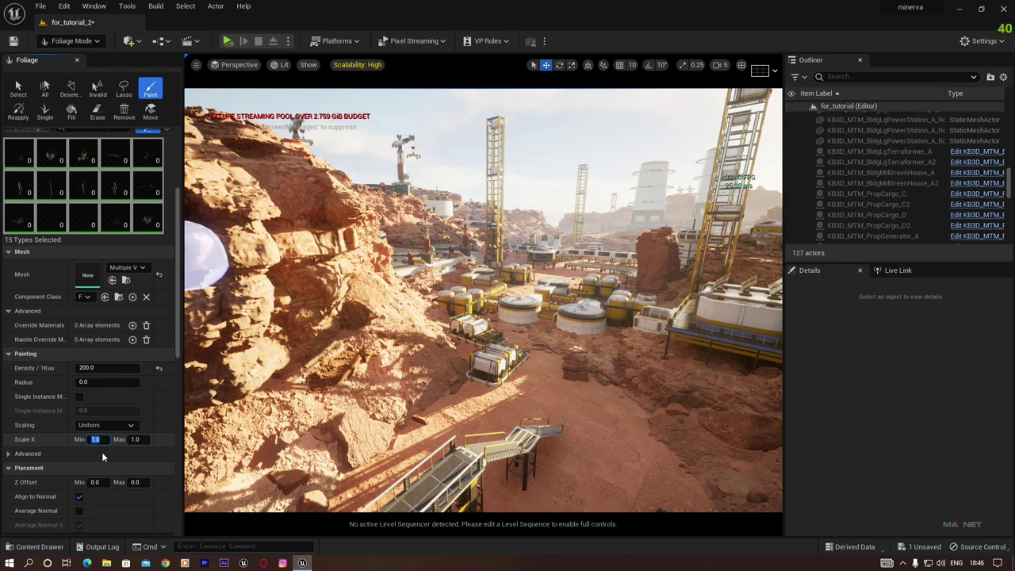
text(2)
key(Tab)
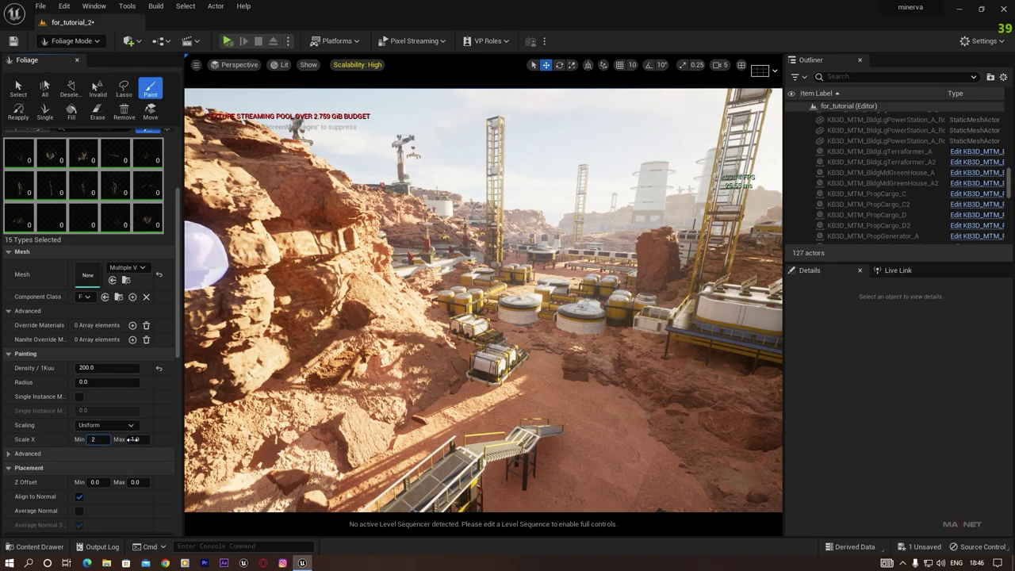
text(4)
click(142, 455)
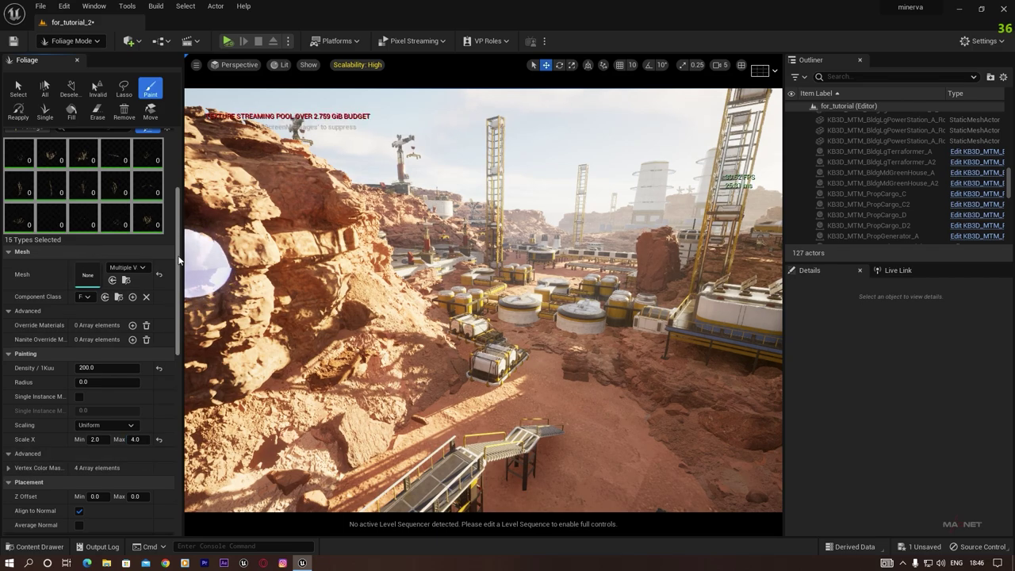
- Raise the foliage brush size to about 342 and the paint density to about 0.25
drag(178, 259, 177, 159)
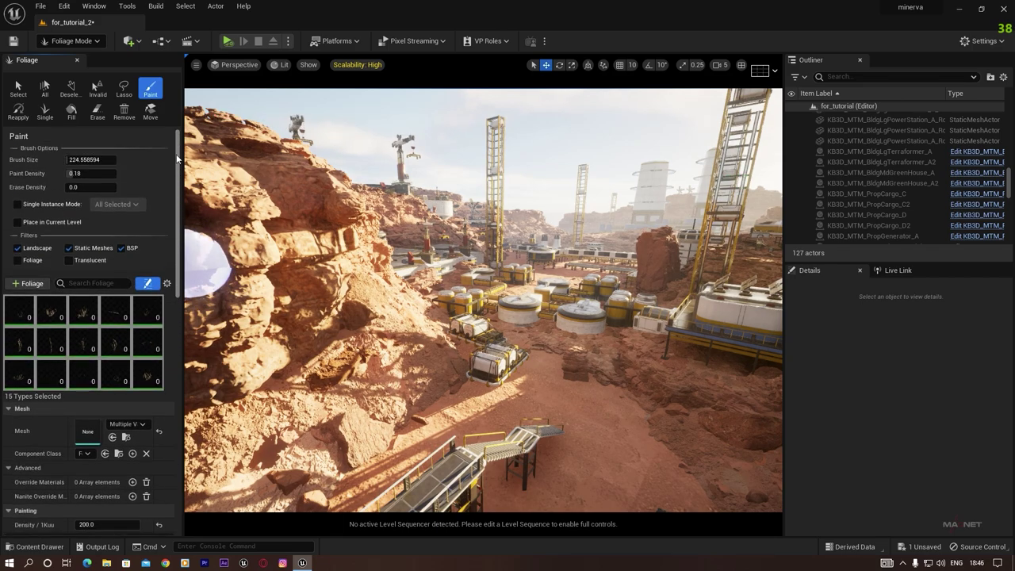
click(69, 160)
drag(75, 174, 81, 174)
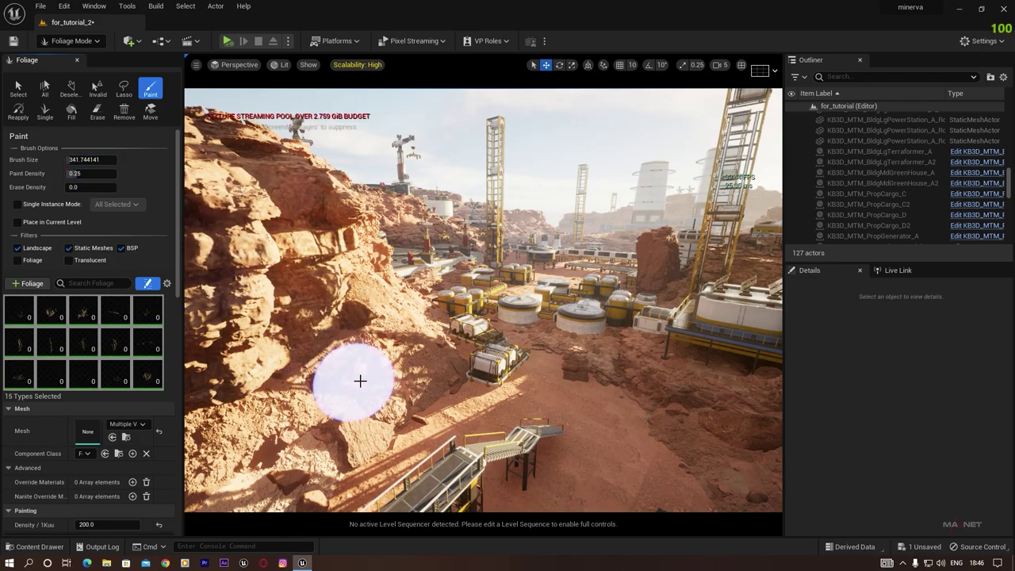
- Paint dead shrubs around the small rock pillar and along the foot of the rocky slope beside it
mouse_move(538, 425)
right_down()
mouse_move(559, 507)
mouse_move(618, 432)
mouse_move(544, 425)
right_up()
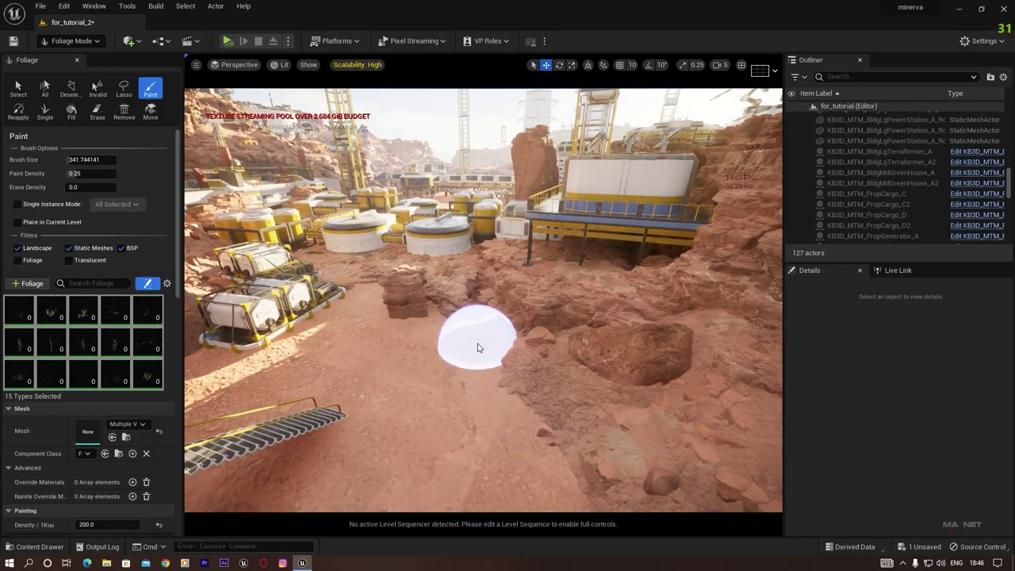
mouse_move(476, 340)
mouse_down()
mouse_move(445, 315)
mouse_move(407, 312)
mouse_move(524, 415)
mouse_move(555, 465)
mouse_up()
mouse_move(555, 464)
right_down()
mouse_move(583, 503)
mouse_move(555, 445)
mouse_move(557, 464)
mouse_move(555, 317)
right_up()
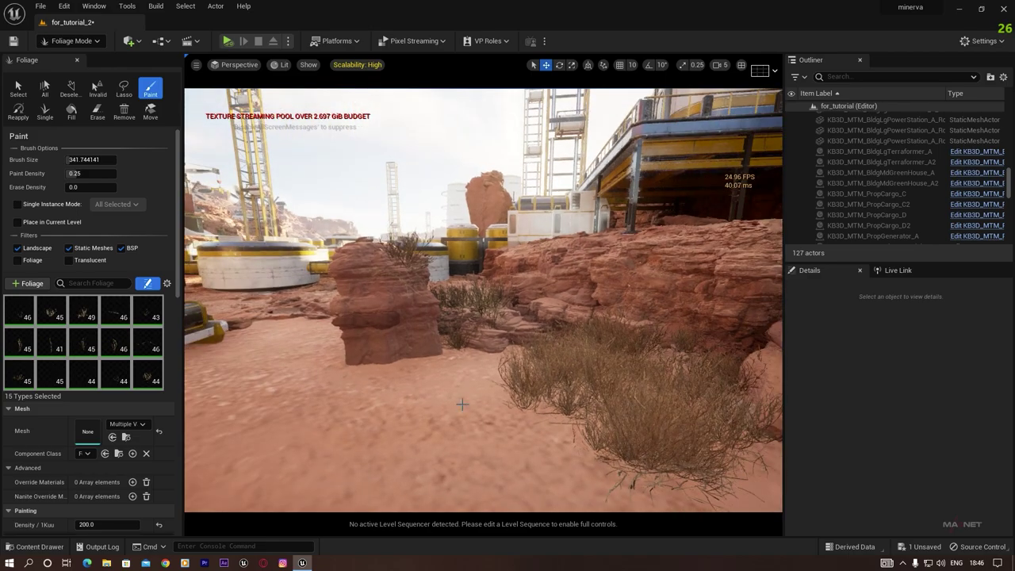
mouse_move(485, 302)
mouse_down()
mouse_move(429, 340)
mouse_move(390, 336)
mouse_move(523, 374)
mouse_up()
right_drag(535, 372, 483, 350)
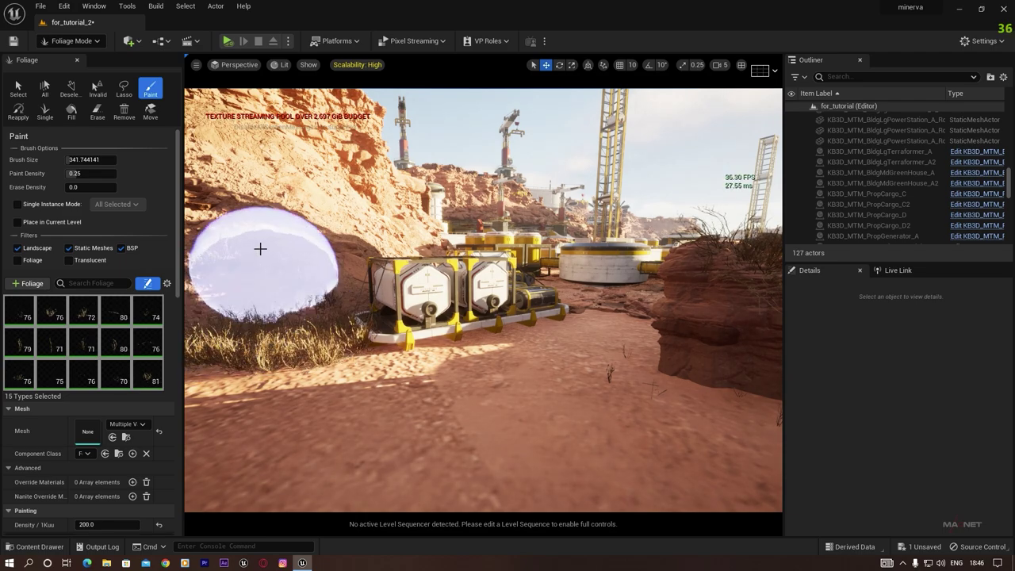
- Paint dead shrubs beside the white cargo tanks and across the ground leading to the round storage tanks
right_drag(332, 370, 283, 352)
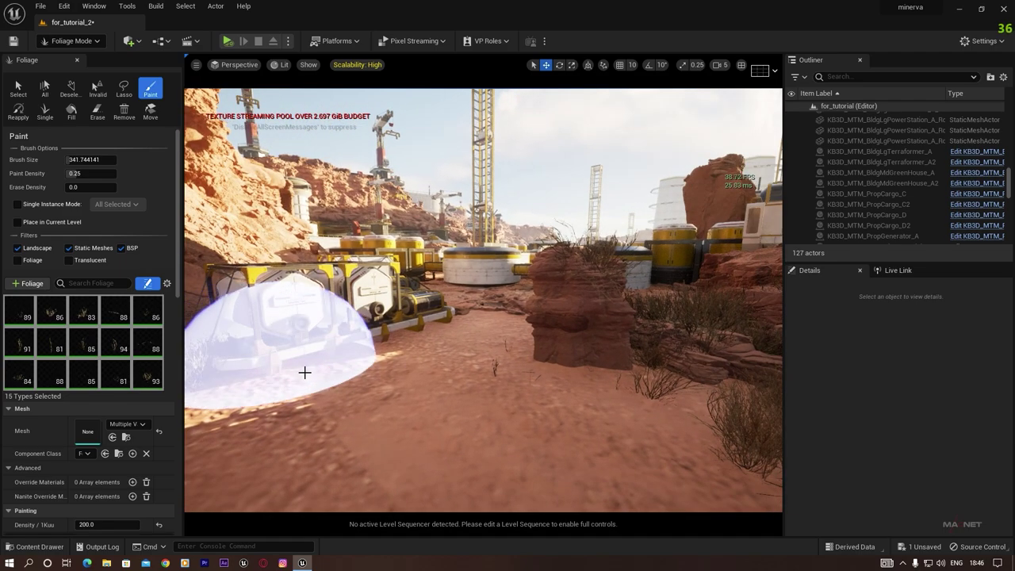
drag(305, 372, 463, 344)
key(w)
mouse_move(486, 297)
right_down()
mouse_move(496, 298)
mouse_move(515, 343)
right_up()
key(e)
drag(687, 278, 463, 229)
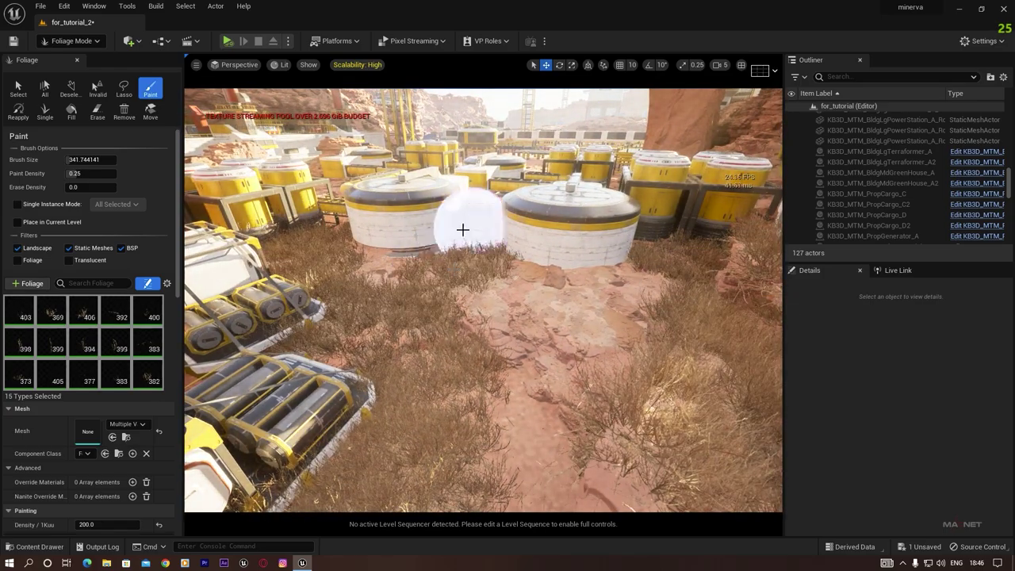
- Cover the ground between the round storage tanks, yellow barrels and pipes with dead shrubs
right_drag(462, 229, 468, 301)
key(e)
drag(468, 301, 311, 334)
drag(541, 291, 508, 277)
mouse_move(507, 277)
right_down()
mouse_move(485, 254)
mouse_move(487, 301)
right_up()
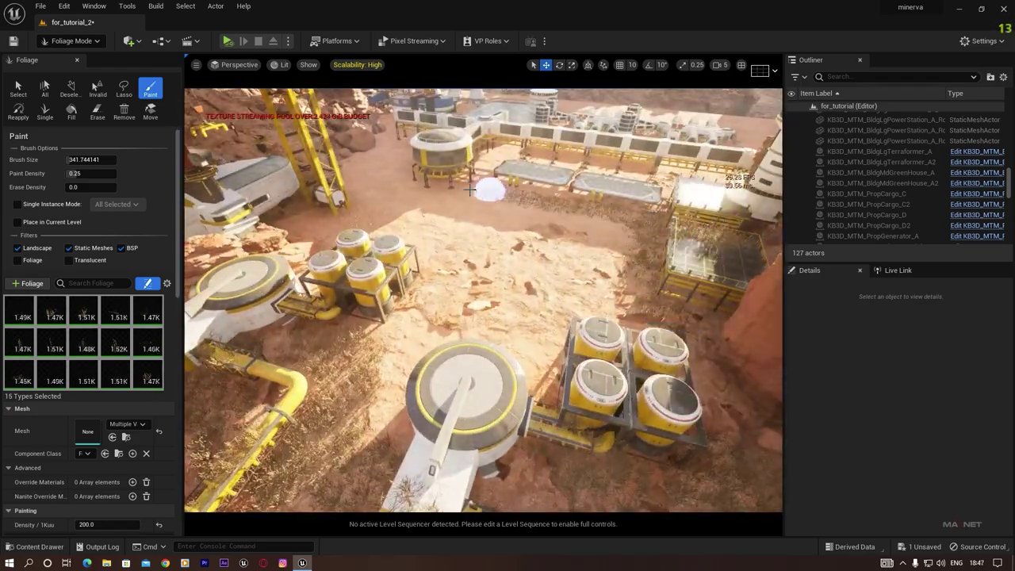
- Paint dead shrubs across the open ground around the distant round module, corridors and landing pads
drag(487, 193, 347, 198)
right_drag(346, 197, 412, 238)
mouse_move(444, 302)
mouse_down()
mouse_move(307, 308)
mouse_move(542, 341)
mouse_up()
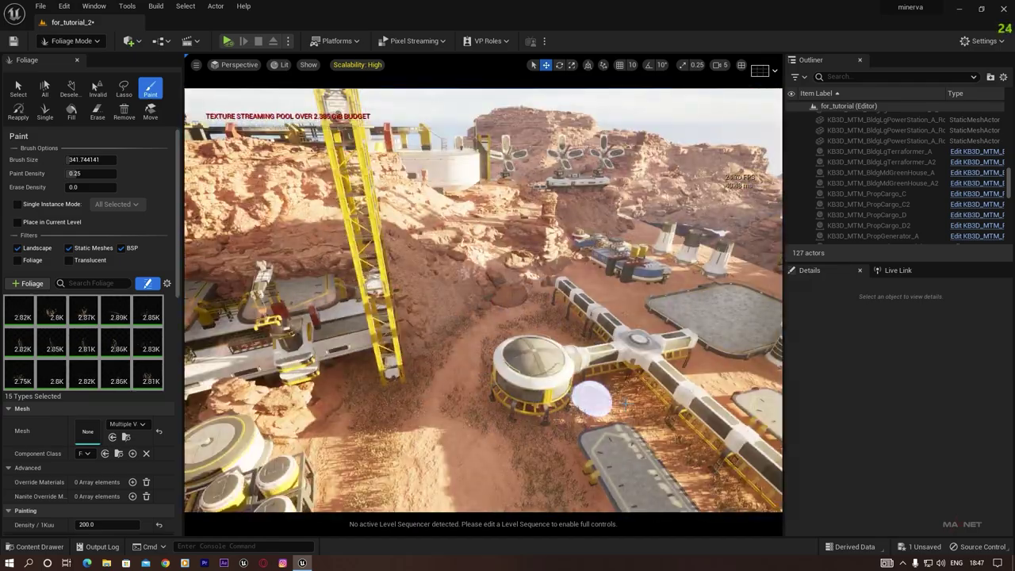
drag(625, 403, 592, 398)
- Erase the shrubs painted on top of the round storage tanks and their white connector modules
mouse_move(592, 399)
right_down()
mouse_move(504, 408)
mouse_move(527, 436)
mouse_move(401, 349)
mouse_move(349, 341)
right_up()
key(w)
key(d)
key(w)
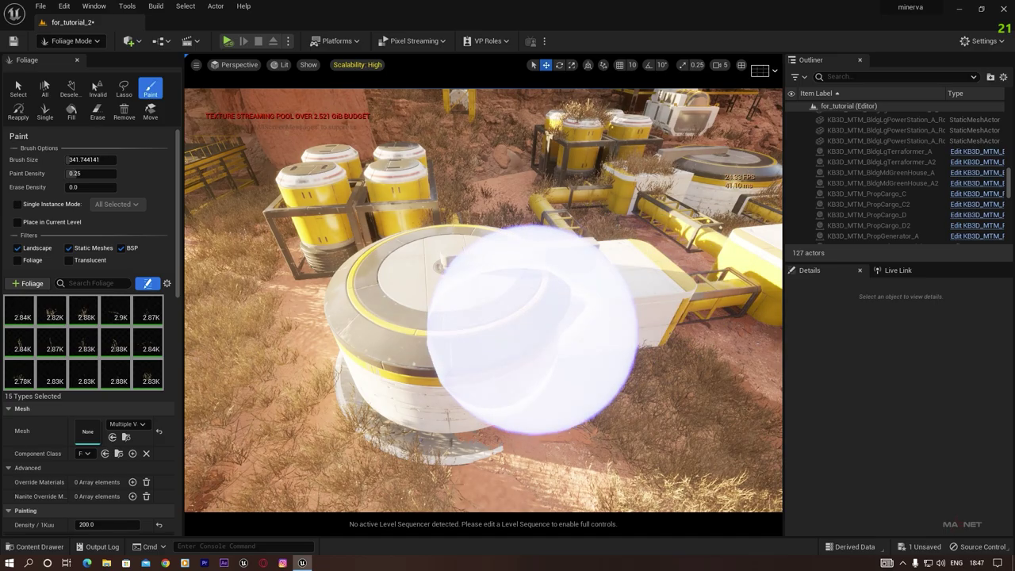
key(w)
mouse_move(533, 329)
right_down()
mouse_move(610, 278)
mouse_move(575, 317)
right_up()
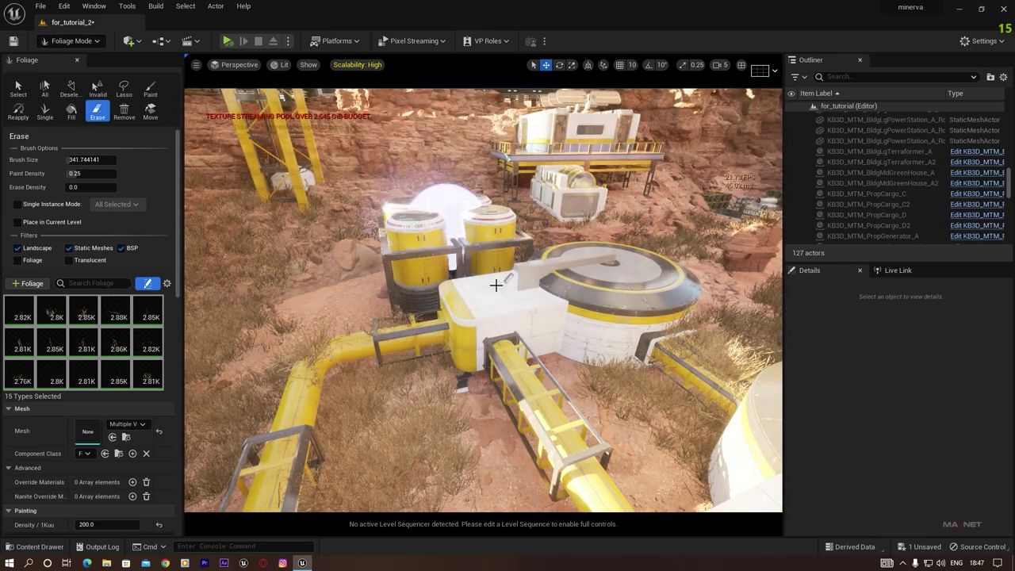
right_drag(496, 284, 478, 347)
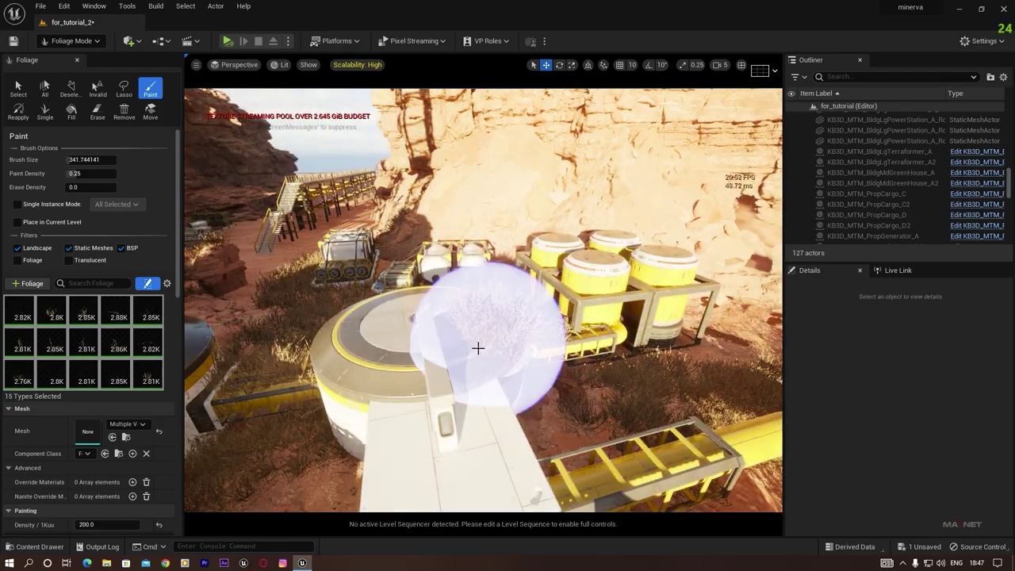
shift+drag(478, 348, 478, 315)
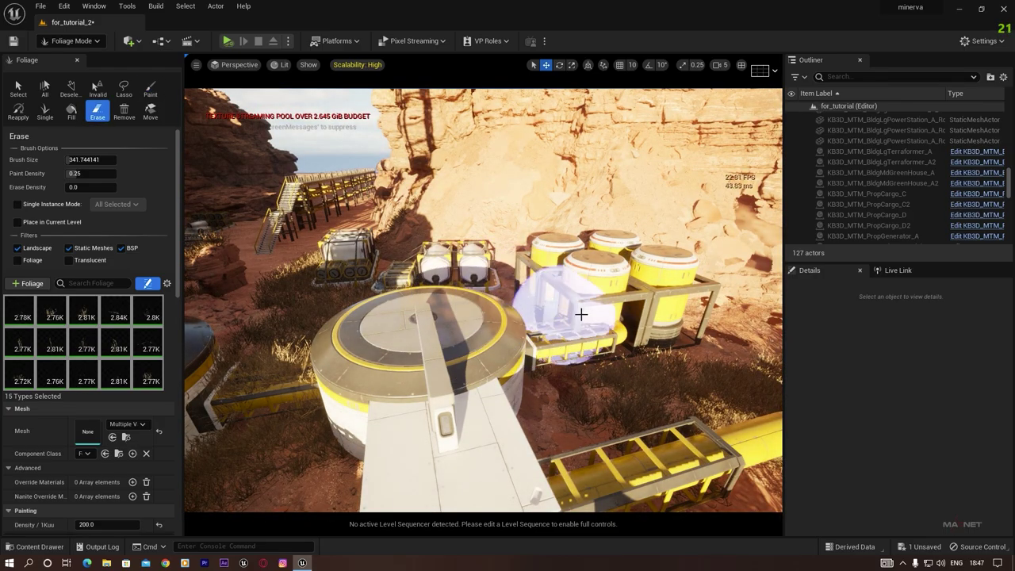
- Check the shrub coverage out to the elevated walkway and return to Selection mode
key(w)
mouse_move(480, 336)
right_down()
mouse_move(428, 305)
mouse_move(436, 277)
mouse_move(197, 281)
mouse_move(234, 291)
right_up()
key(s)
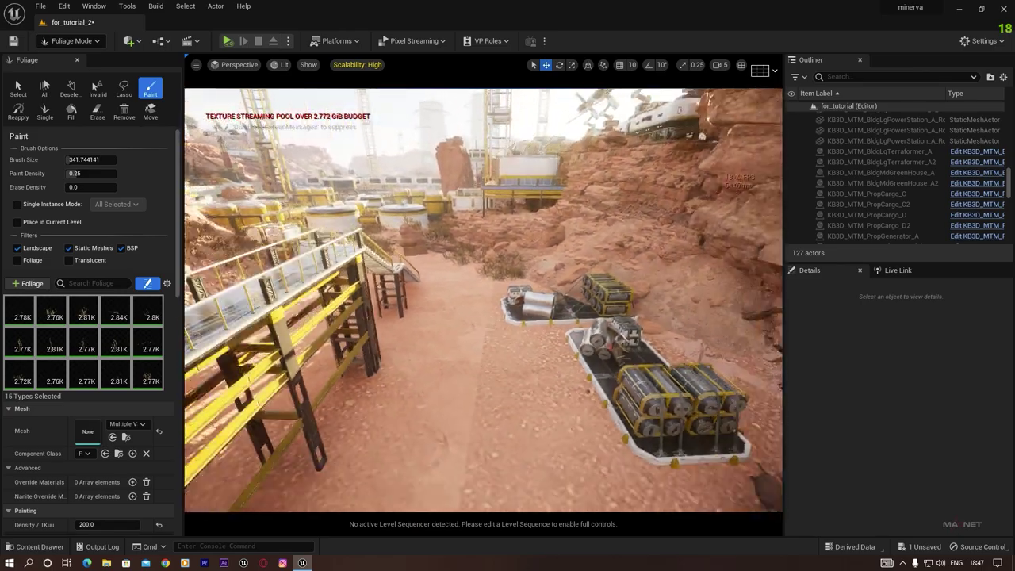
right_drag(326, 332, 326, 355)
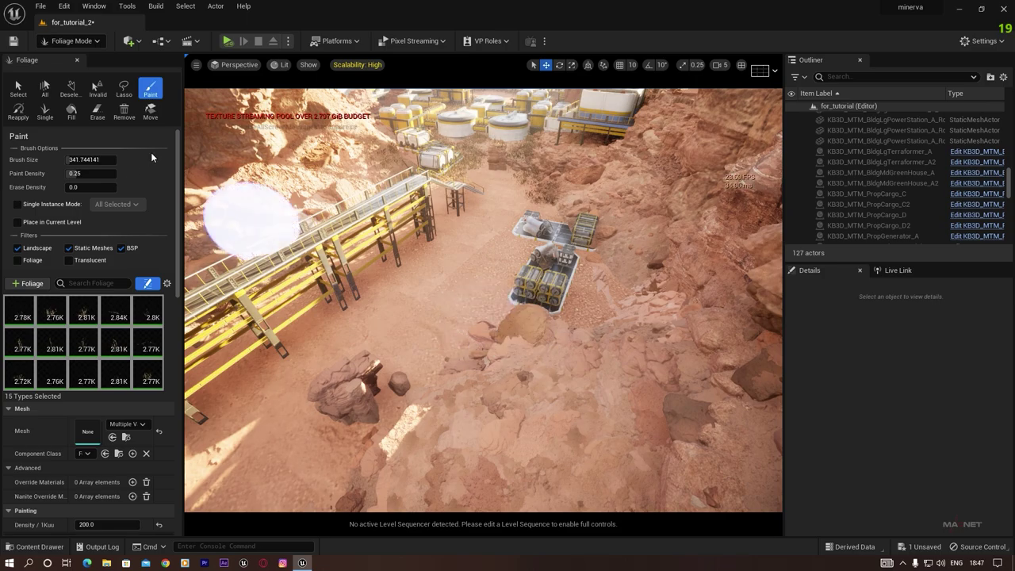
click(72, 40)
click(71, 51)
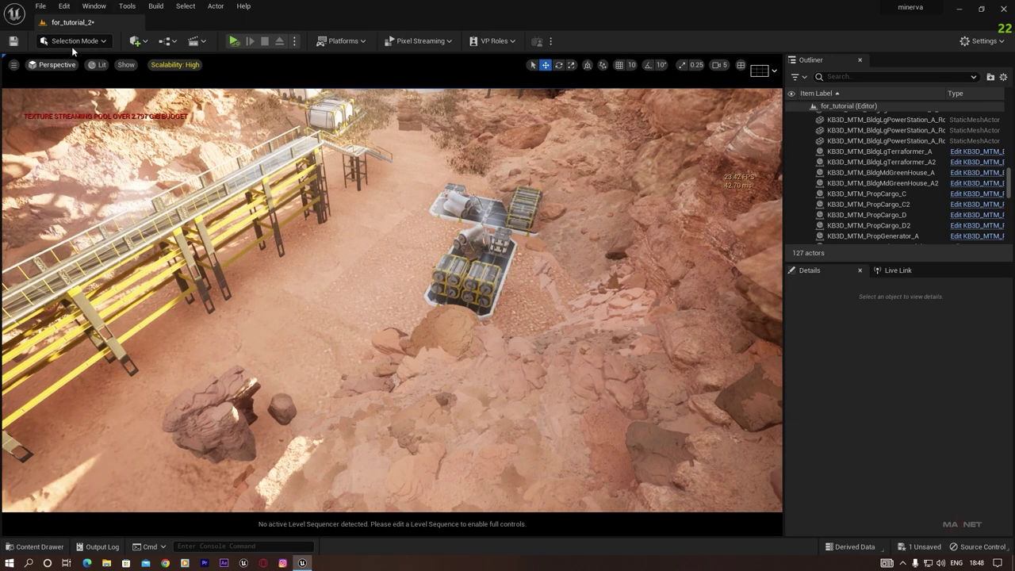
- Inspect the shrub area in the Nanite Triangles visualization and return the viewport to Lit
right_drag(390, 227, 336, 252)
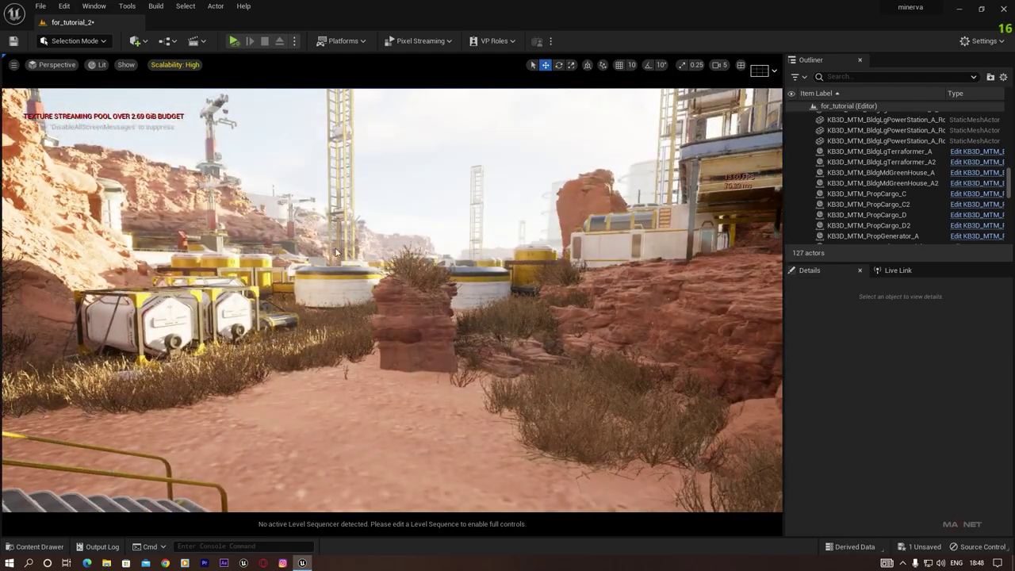
click(95, 65)
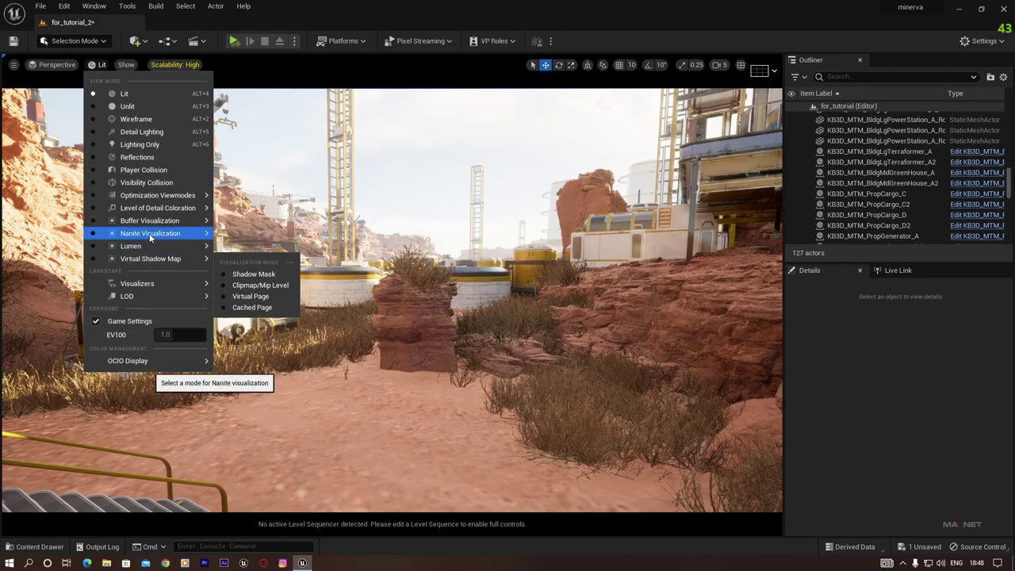
mouse_move(206, 234)
click(254, 279)
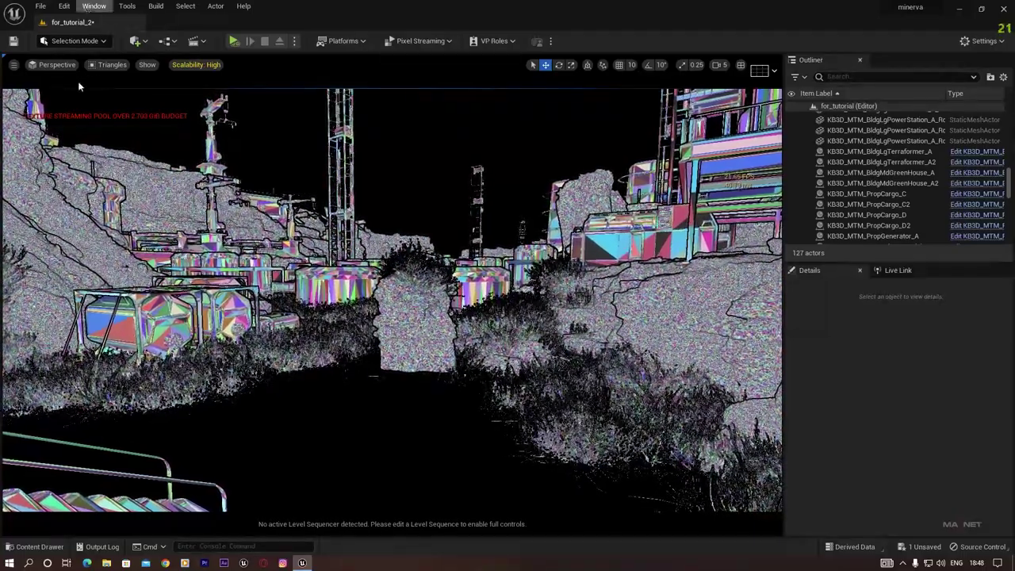
click(119, 65)
click(125, 95)
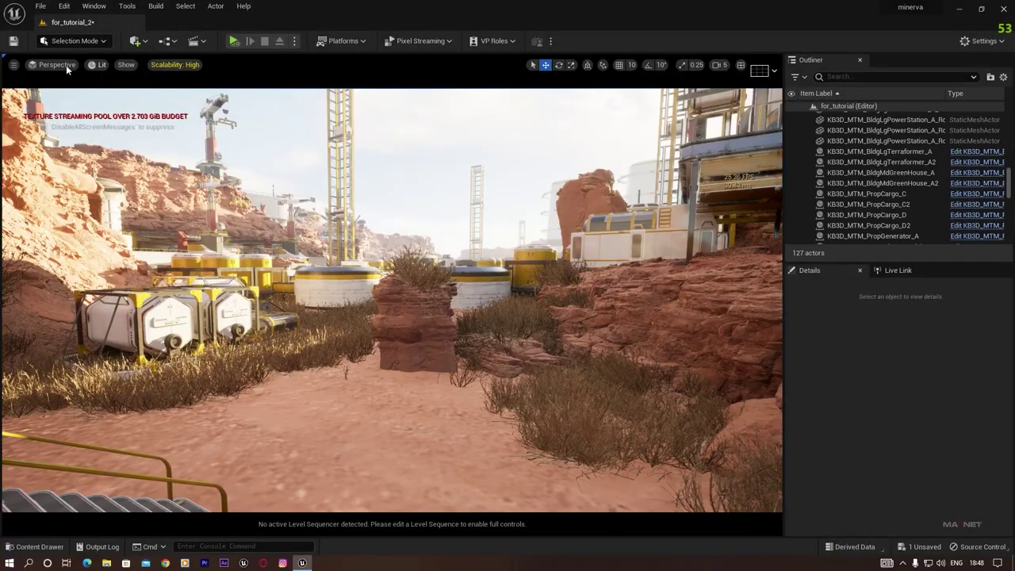
- Duplicate the MASS_Ground_L_01_Optimized ground piece lying among the storage tanks
key(w)
right_drag(393, 300, 379, 354)
key(w)
key(e)
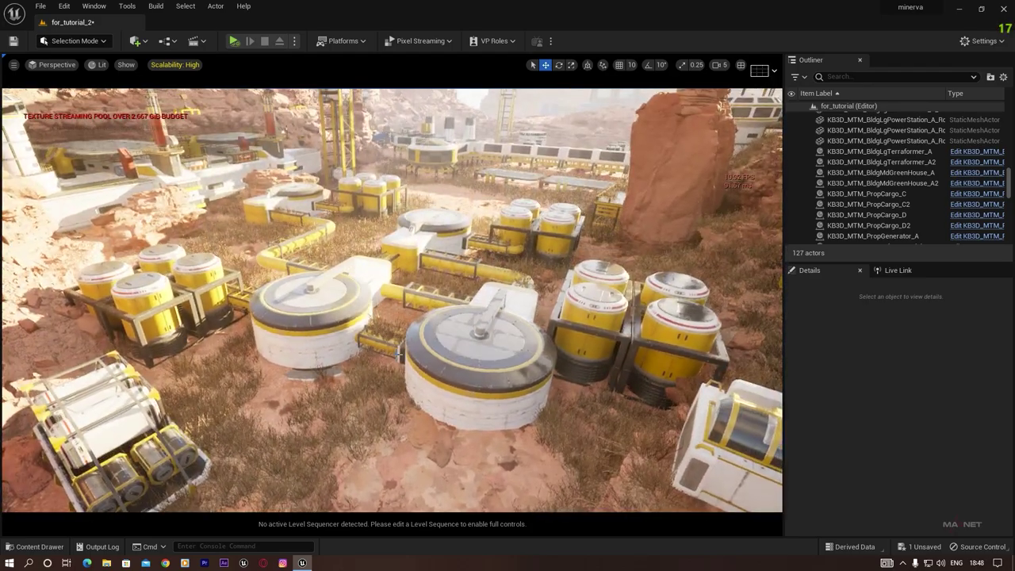
click(381, 309)
alt+drag(428, 302, 256, 502)
key(s)
right_drag(286, 368, 281, 413)
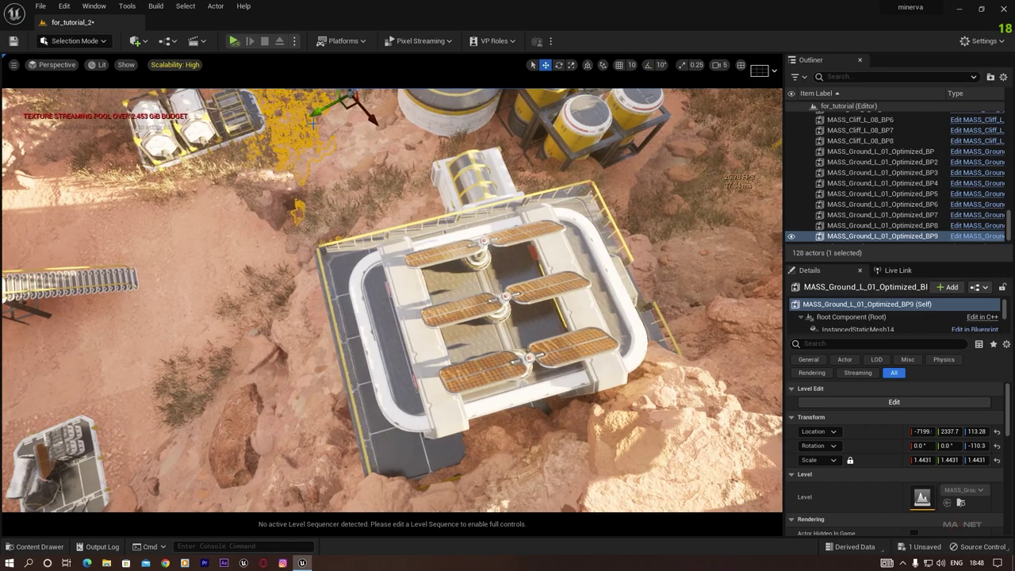
- Move the duplicated ground piece beneath the elevated walkway, to about X -2346, Y 535
drag(167, 175, 65, 249)
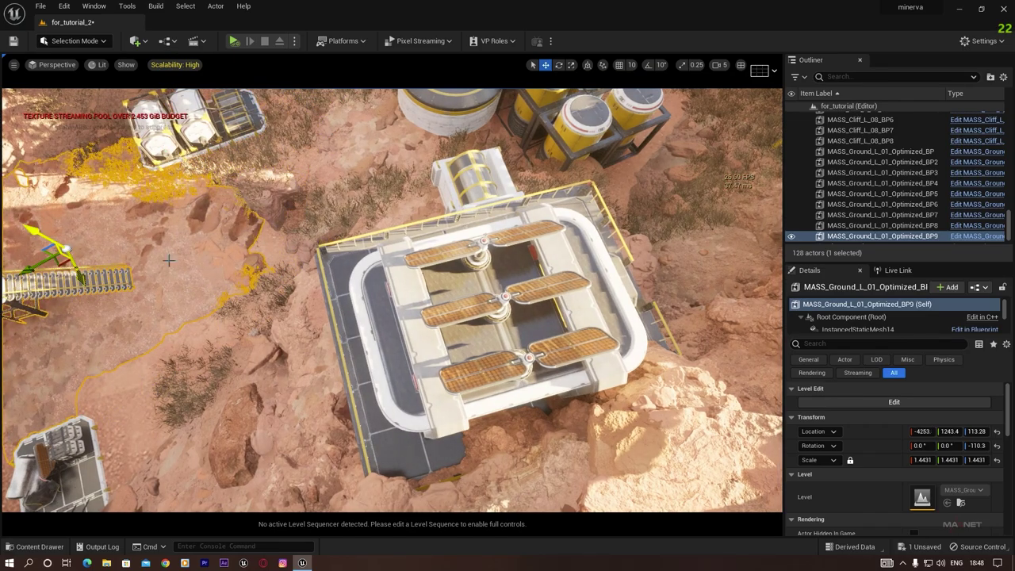
right_drag(169, 260, 76, 234)
drag(305, 181, 137, 158)
key(w)
right_drag(160, 237, 71, 163)
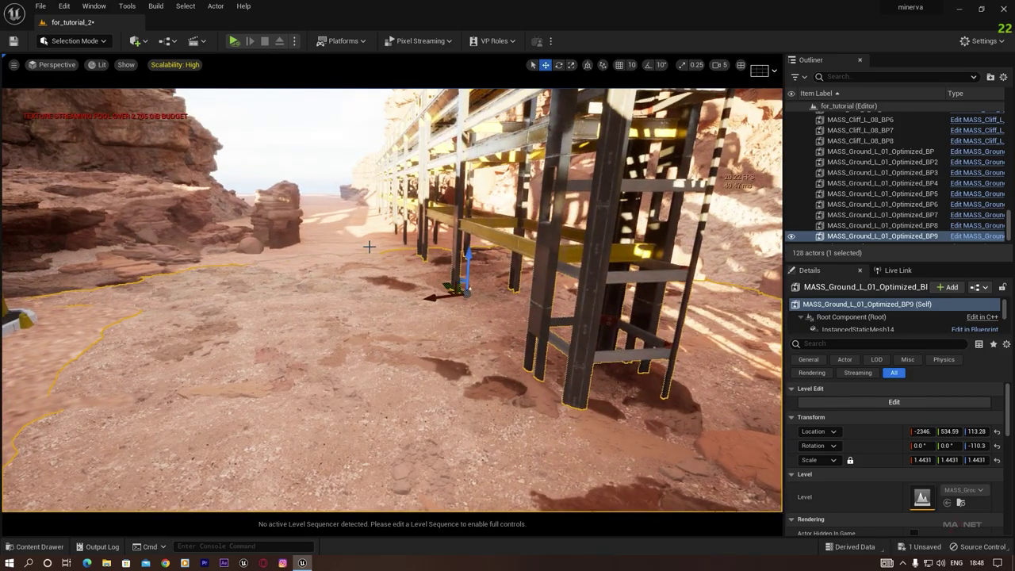
- Lower the ground patch under the walkway to about Z 105.6 and duplicate it to the stair end, about X -4834, Y 672
drag(469, 256, 467, 256)
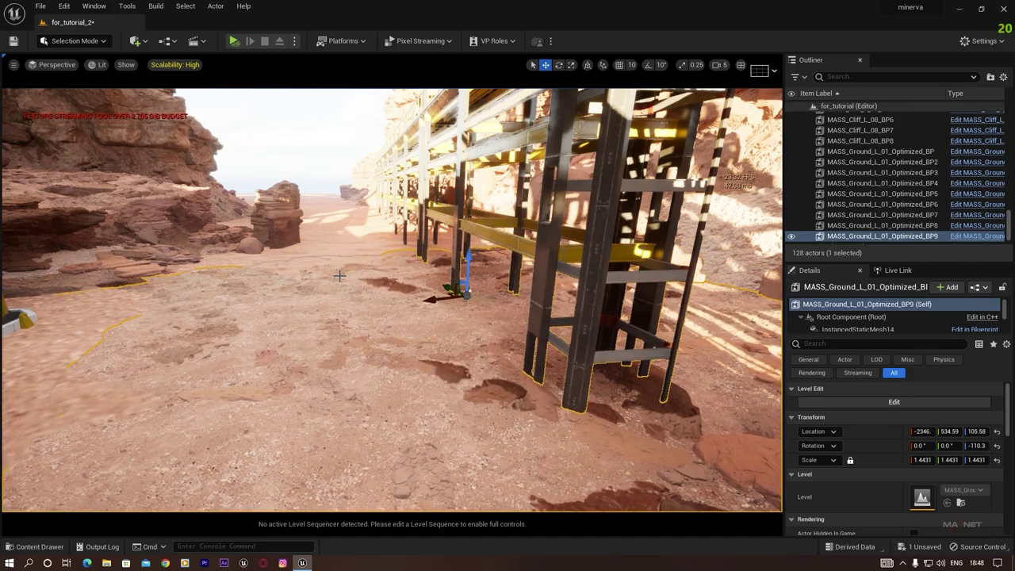
right_drag(339, 276, 363, 407)
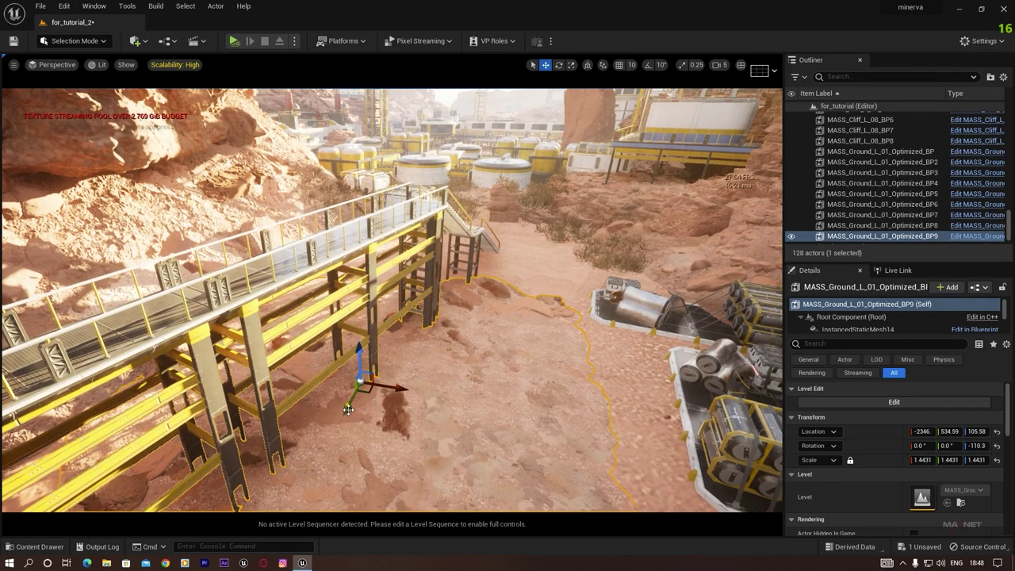
alt+drag(348, 409, 446, 268)
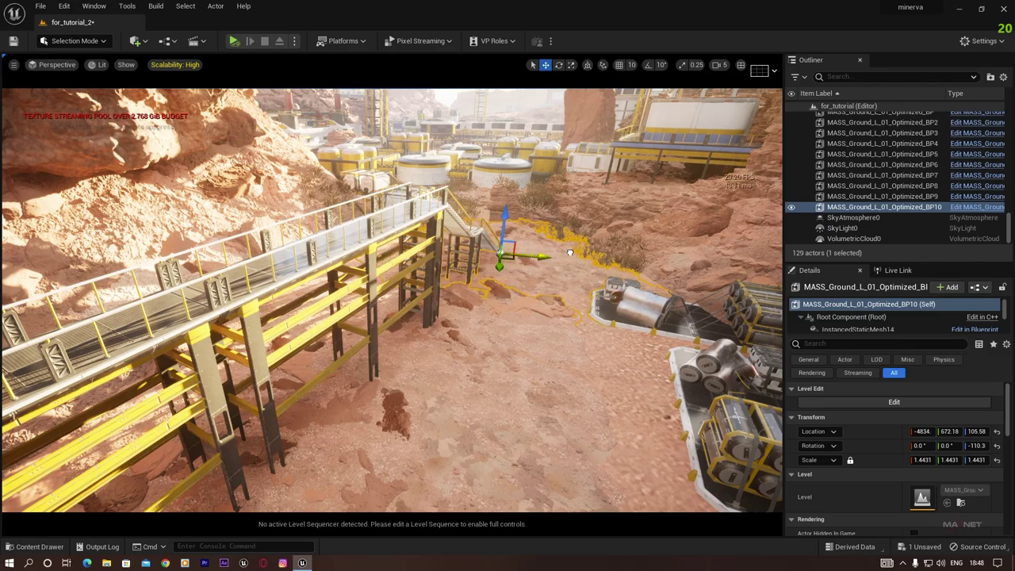
- Duplicate the ground patch again onto the canyon floor beside the walkway, at about X -897, Y -791
right_drag(562, 339, 588, 414)
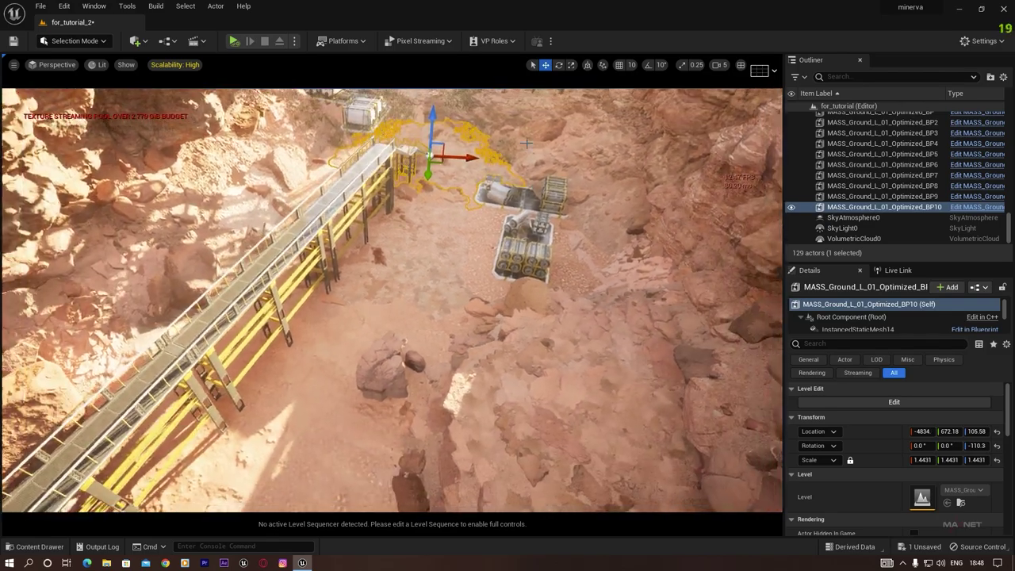
alt+drag(426, 174, 290, 406)
right_drag(317, 371, 453, 384)
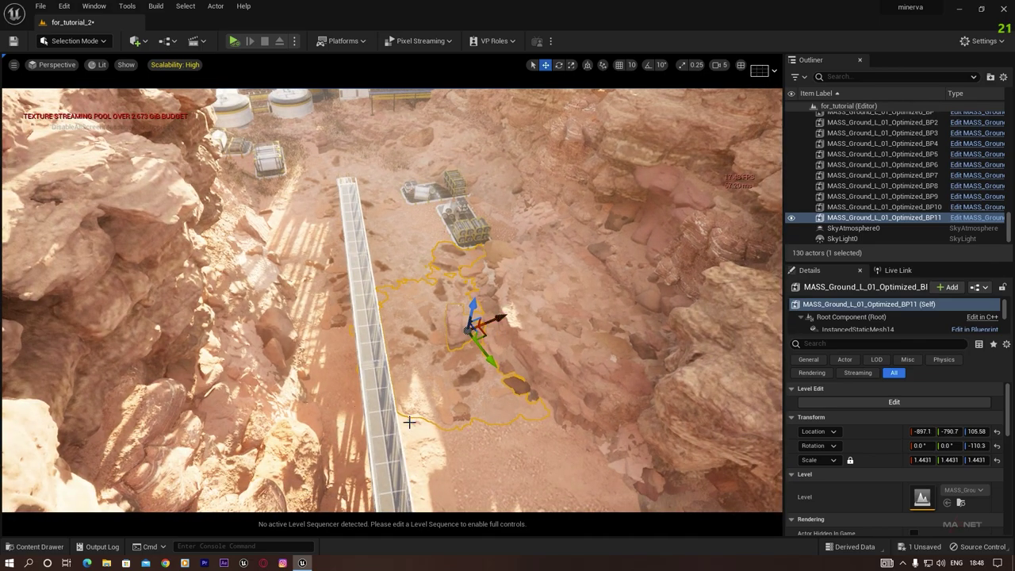
- Place KB3D_MTM_PropRubble_A from missiontominerva/Actors on the ground near the cargo props and scale it uniformly to about 1.82
click(39, 547)
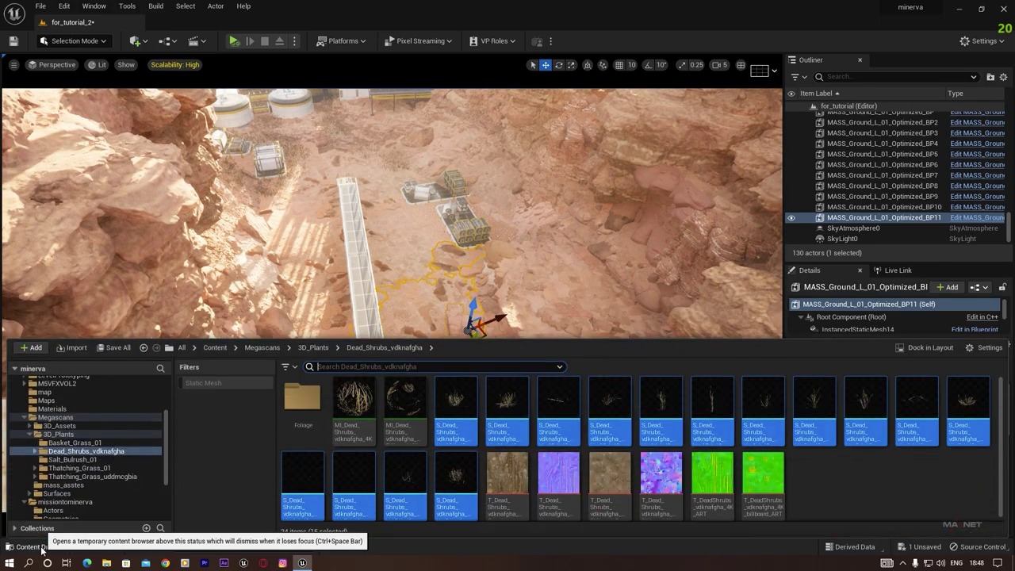
scroll(78, 470, down, 1)
click(67, 469)
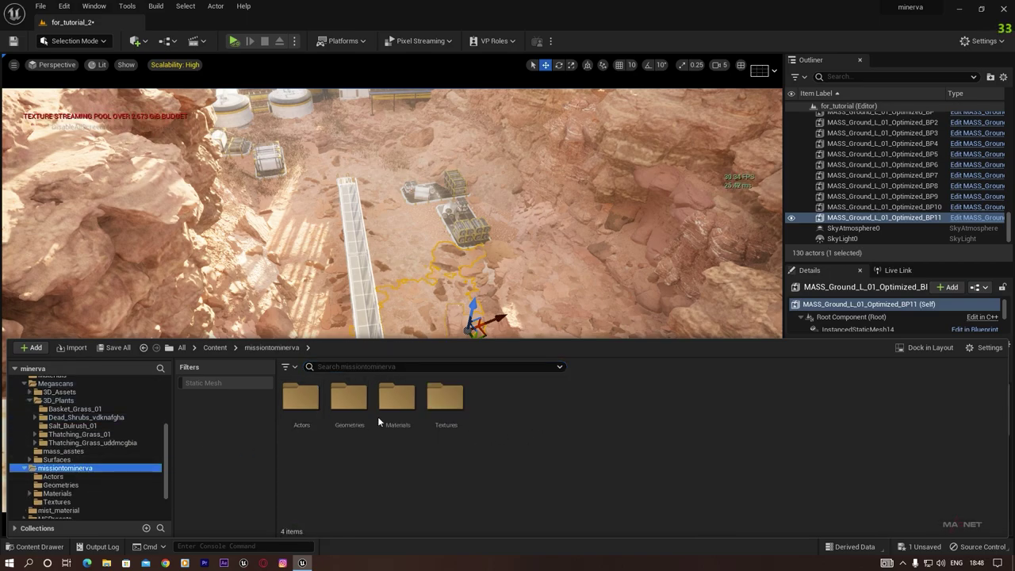
double_click(298, 396)
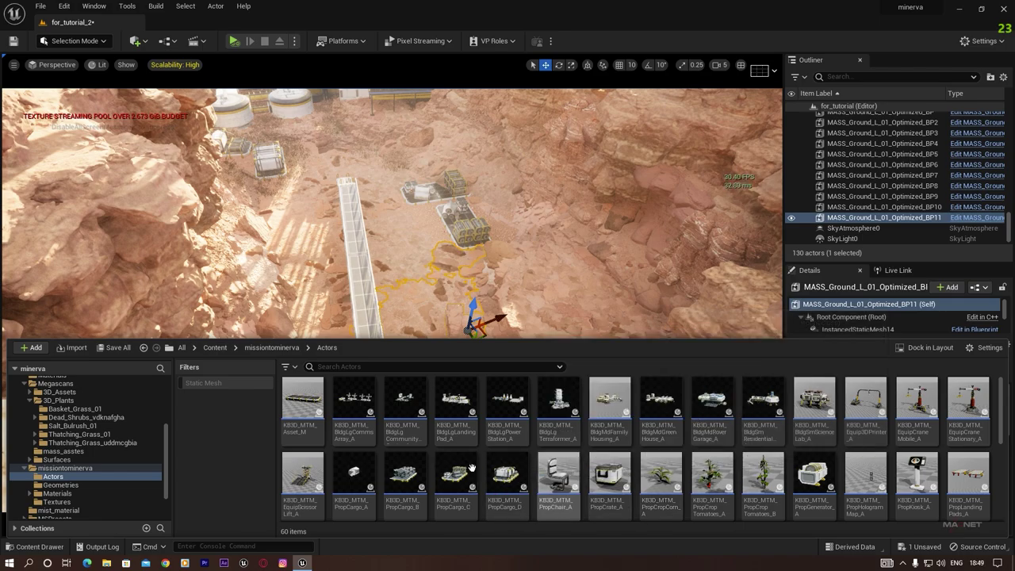
scroll(492, 456, down, 2)
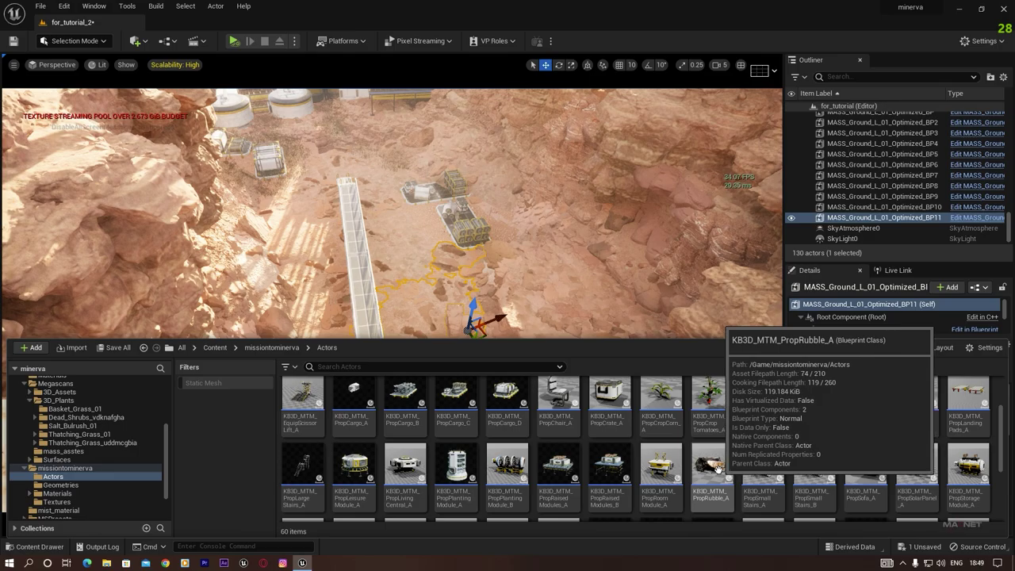
click(422, 295)
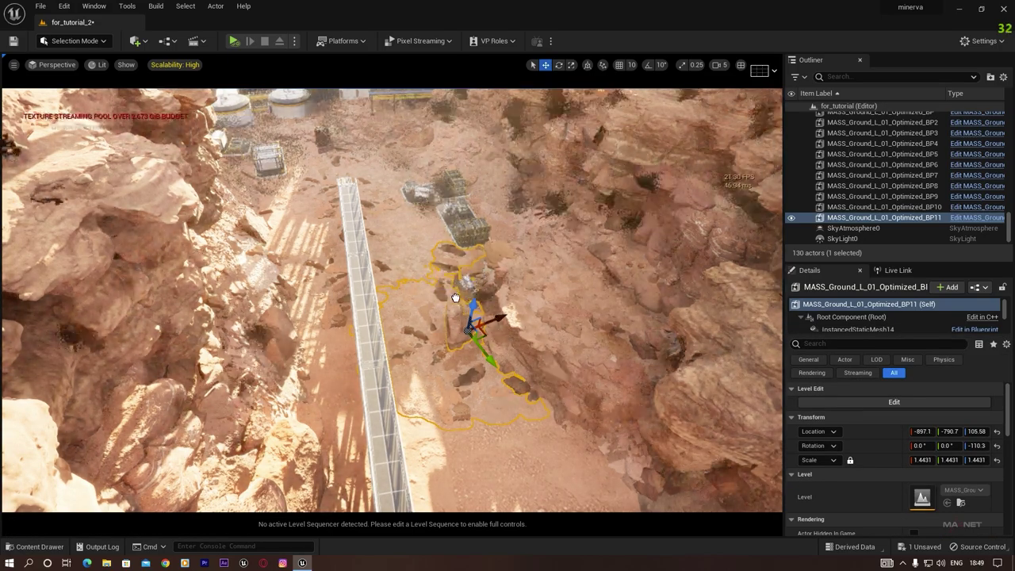
click(458, 292)
drag(462, 331, 460, 295)
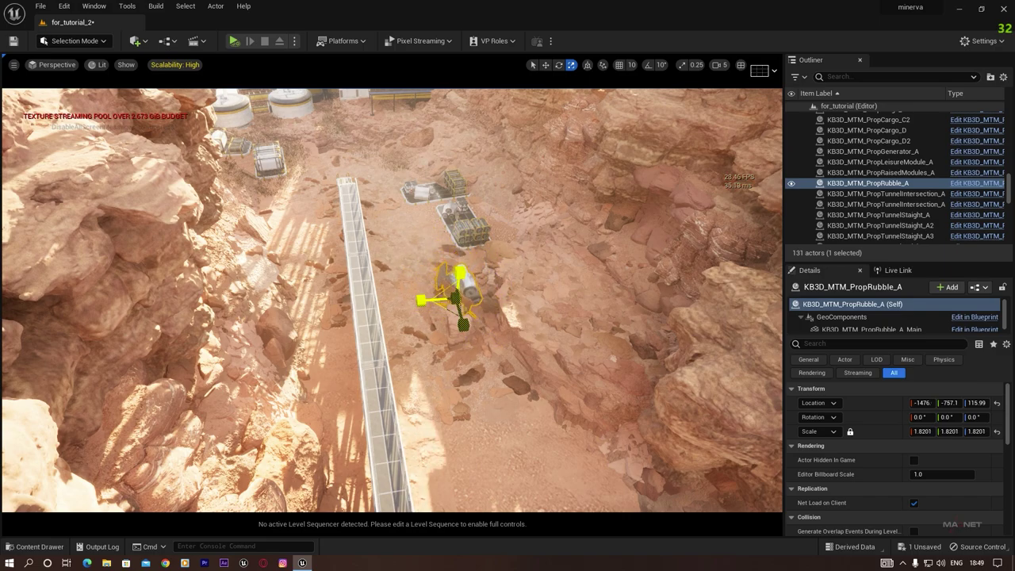
- Place the KB3D_MTM_BldgLgLandingPad_A_TankB mesh from missiontominerva/Geometries between the walkway and the cliff
click(43, 545)
key(alt+Left)
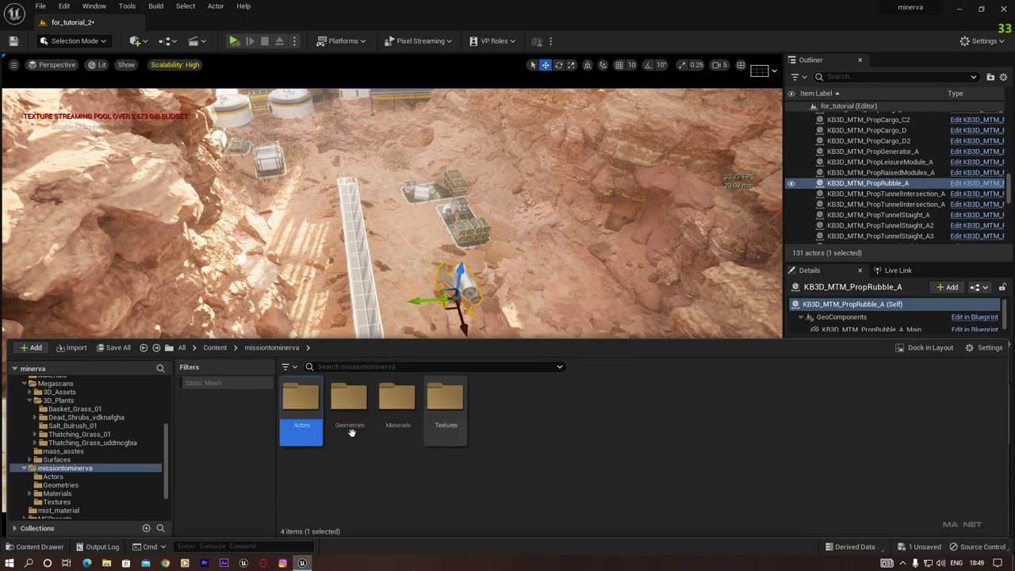
double_click(350, 405)
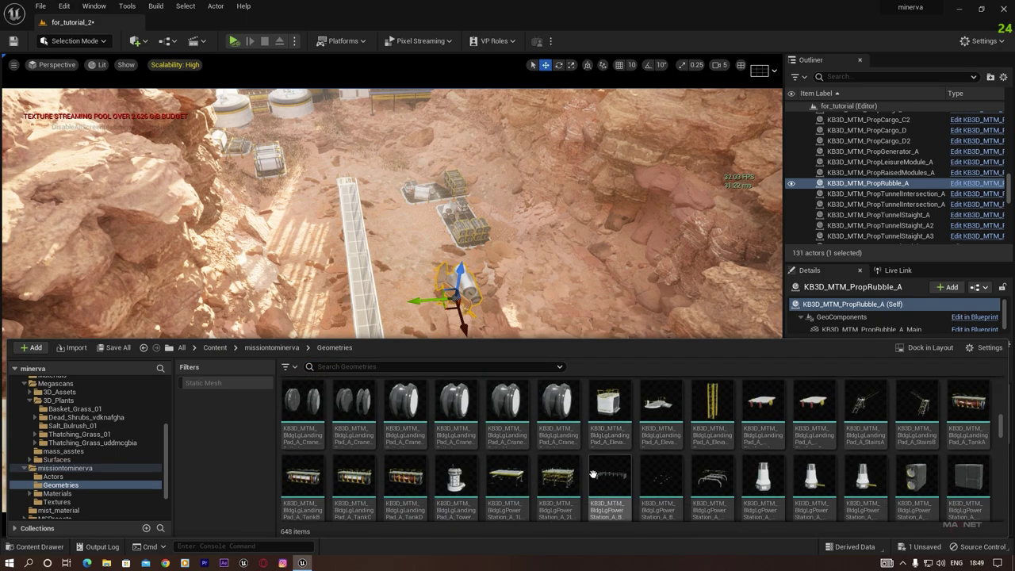
drag(293, 479, 292, 239)
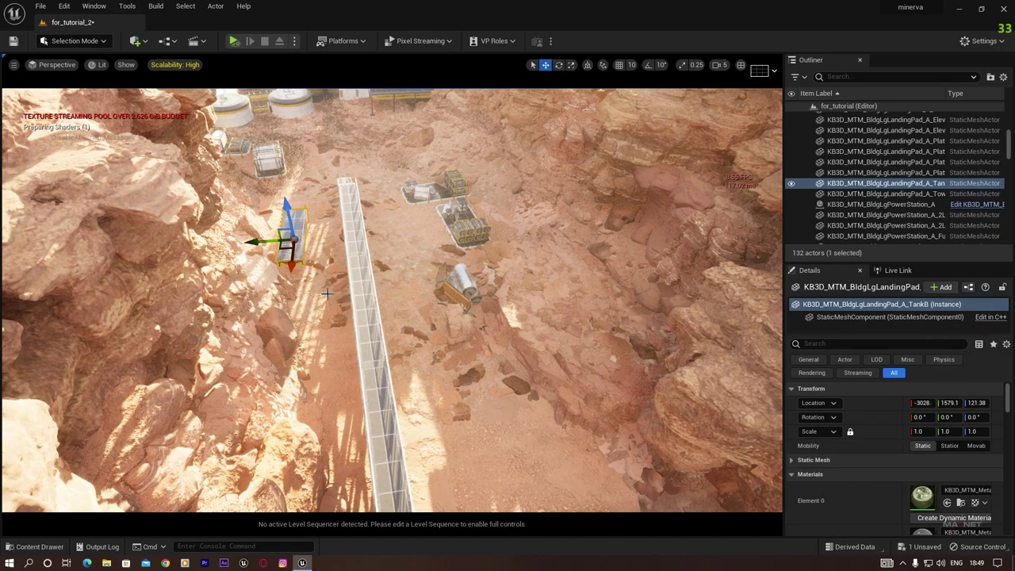
- Move the tank across the walkway to the open ground beside the cargo props, at about Y -443.7
key(d)
right_drag(293, 239, 200, 215)
key(w)
key(w)
mouse_move(392, 299)
right_down()
mouse_move(388, 337)
mouse_move(305, 314)
mouse_move(392, 300)
right_up()
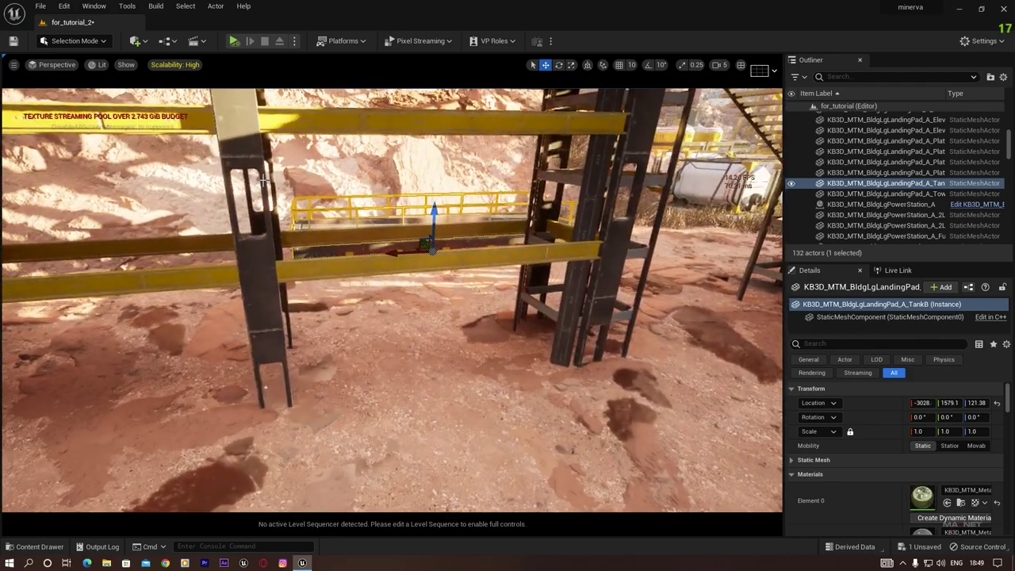
drag(423, 240, 667, 440)
key(s)
right_drag(668, 440, 714, 472)
key(d)
right_drag(294, 307, 293, 306)
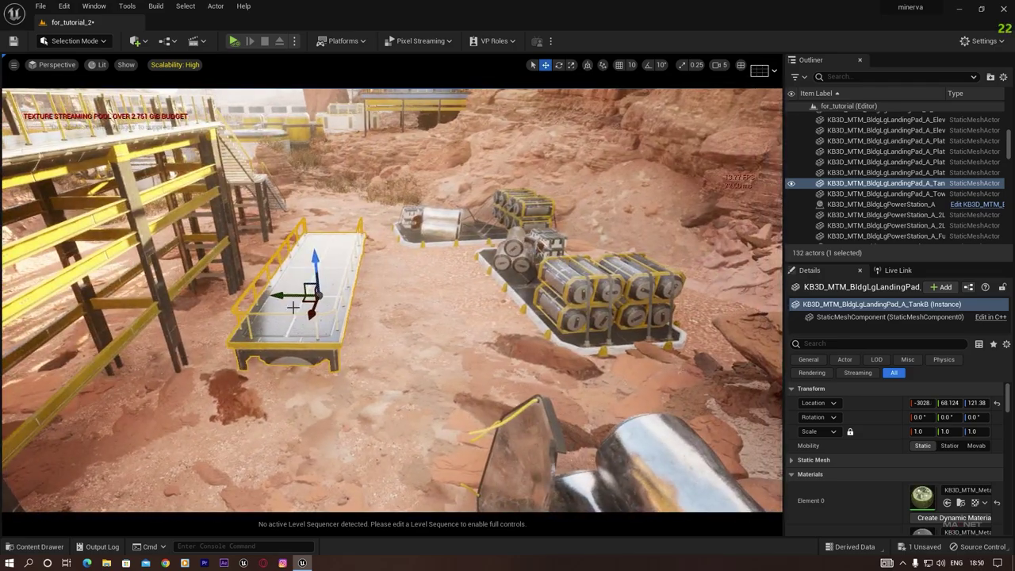
drag(293, 295, 440, 295)
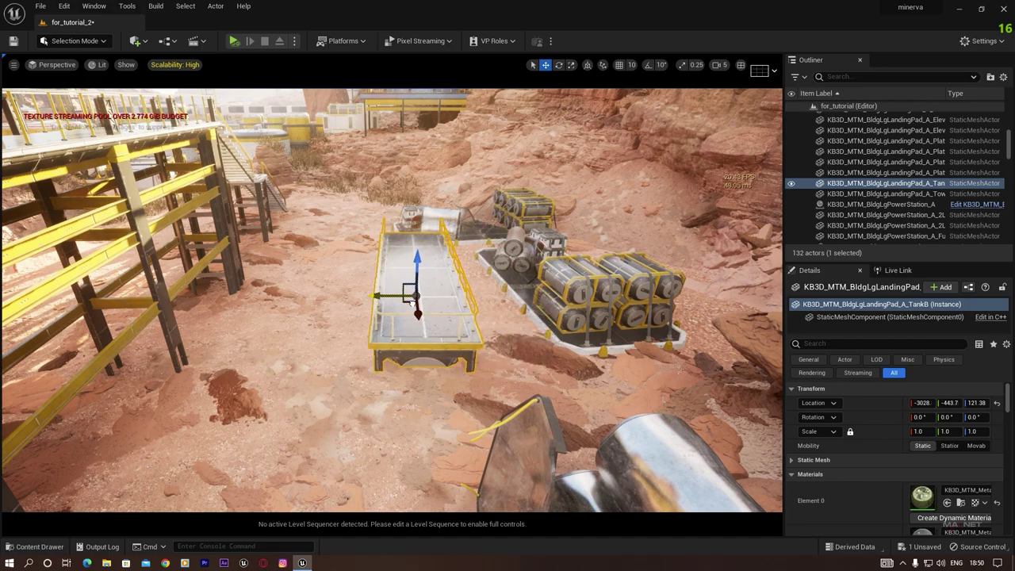
- Delete the cargo props and the rubble piece around the tank
click(596, 299)
key(Delete)
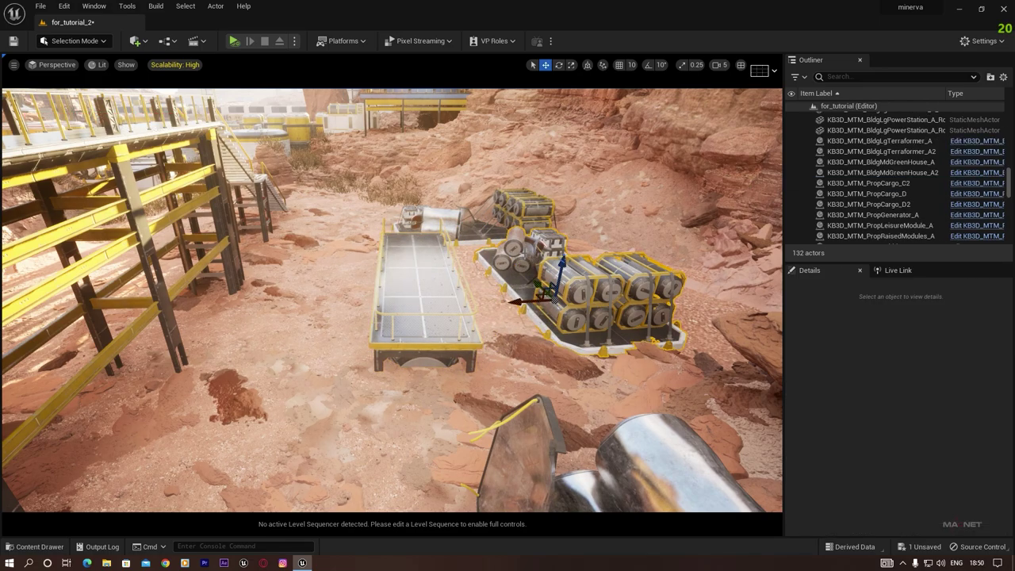
key(Delete)
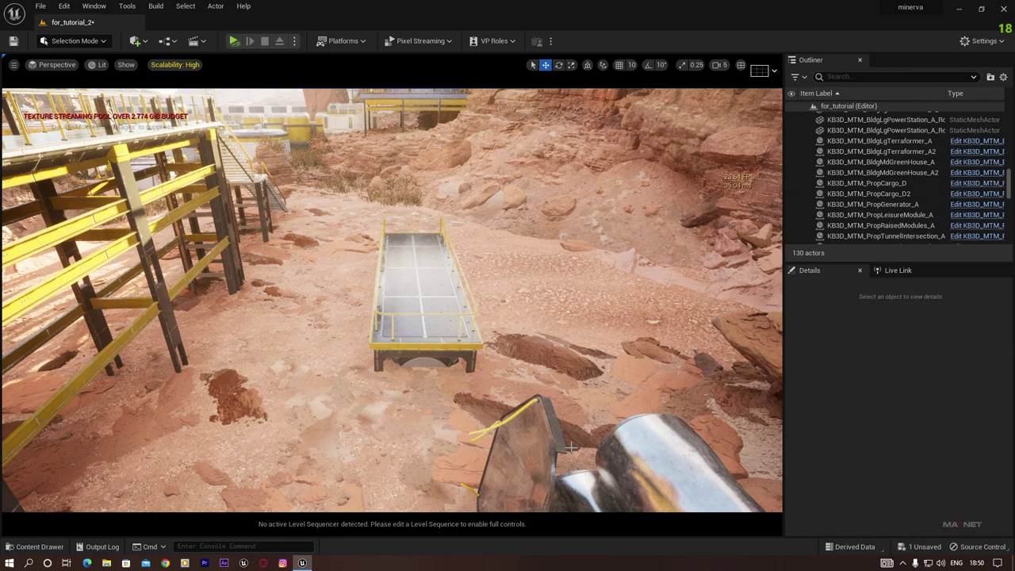
click(571, 448)
key(Delete)
- Raise the tank to about Z 406 and make four copies end to end, forming a long row parallel to the walkway
click(415, 307)
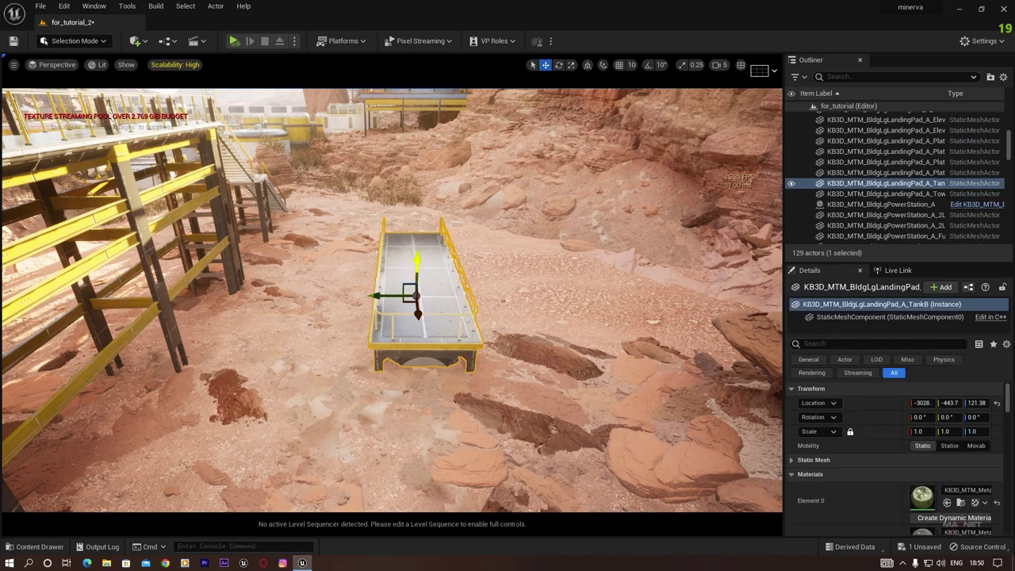
drag(415, 265, 420, 188)
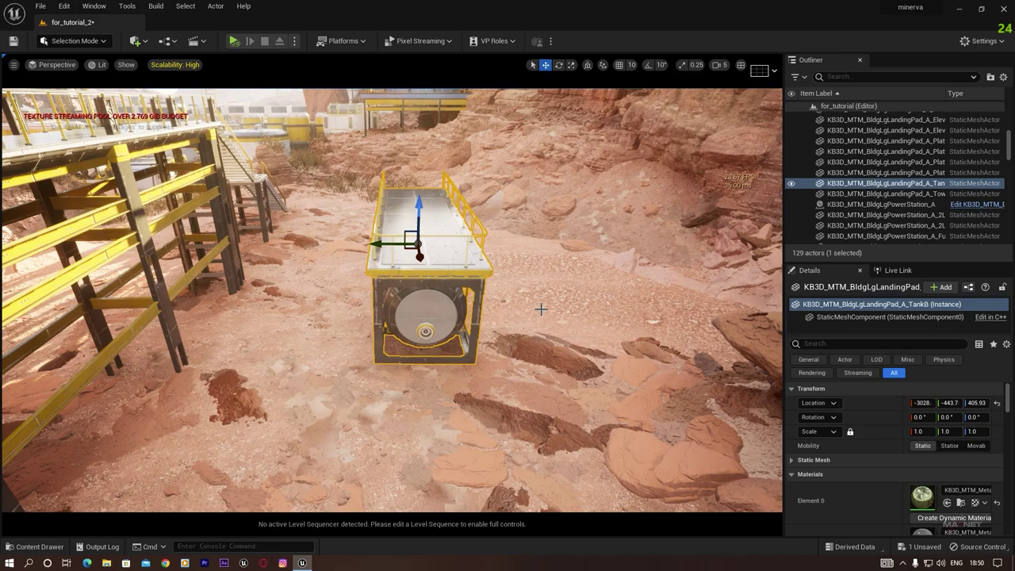
key(d)
right_drag(580, 312, 456, 301)
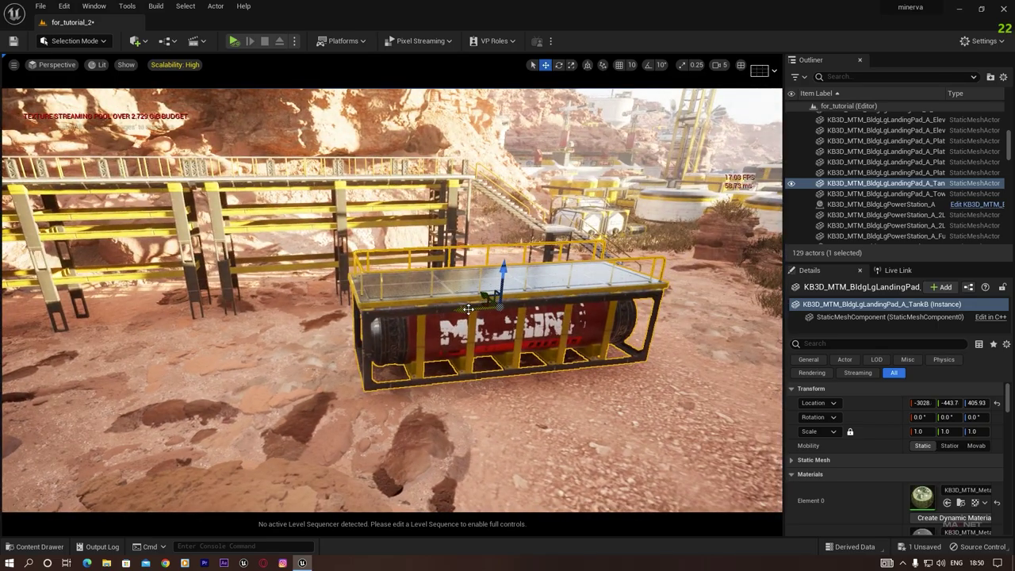
drag(468, 309, 409, 341)
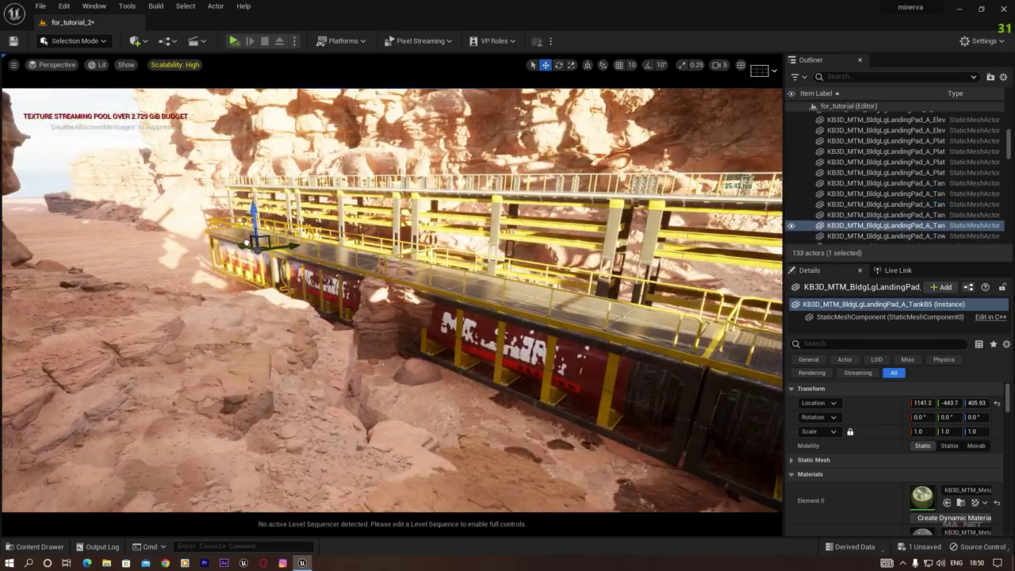
- Move the MASS_Butte_XXL_03 rock protruding through the tank row toward the cliff, to about X -5001, Y -3936
right_drag(392, 300, 594, 345)
right_drag(450, 284, 449, 283)
click(415, 304)
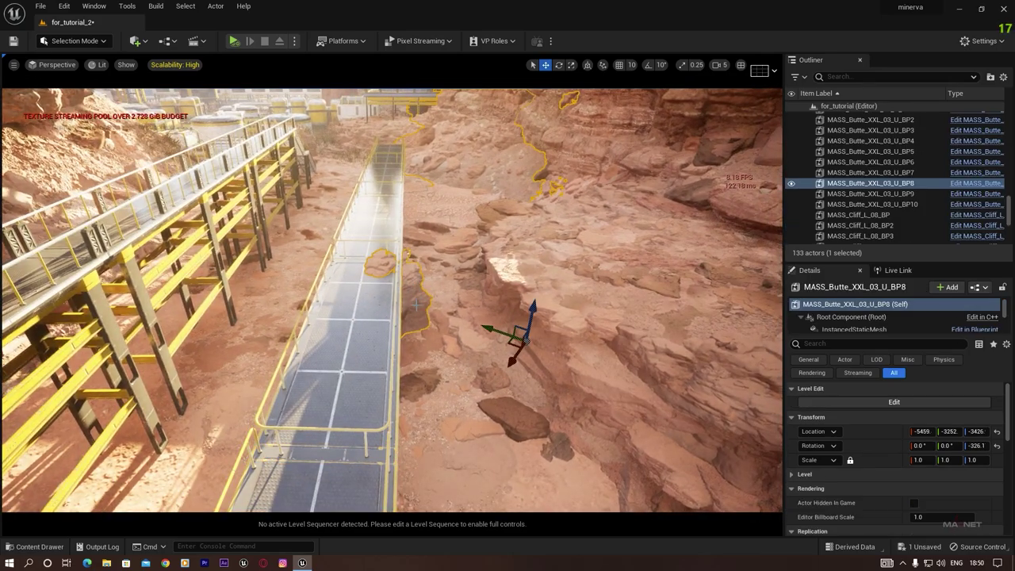
drag(501, 328, 539, 342)
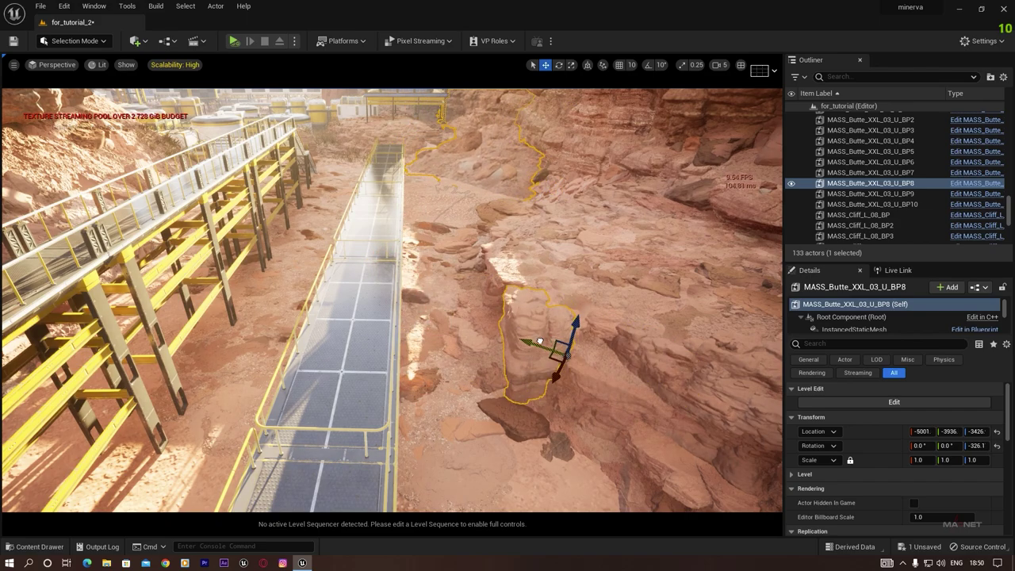
- Extend the tank row toward the base with one more copy of the end tank at about X -5386
right_drag(653, 324, 591, 253)
key(q)
key(e)
key(w)
key(d)
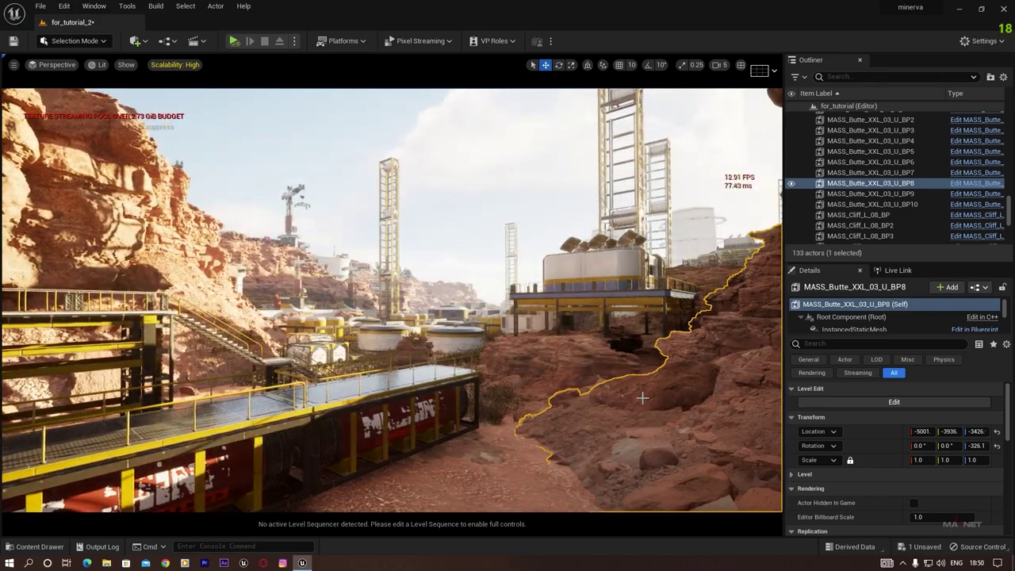
click(354, 425)
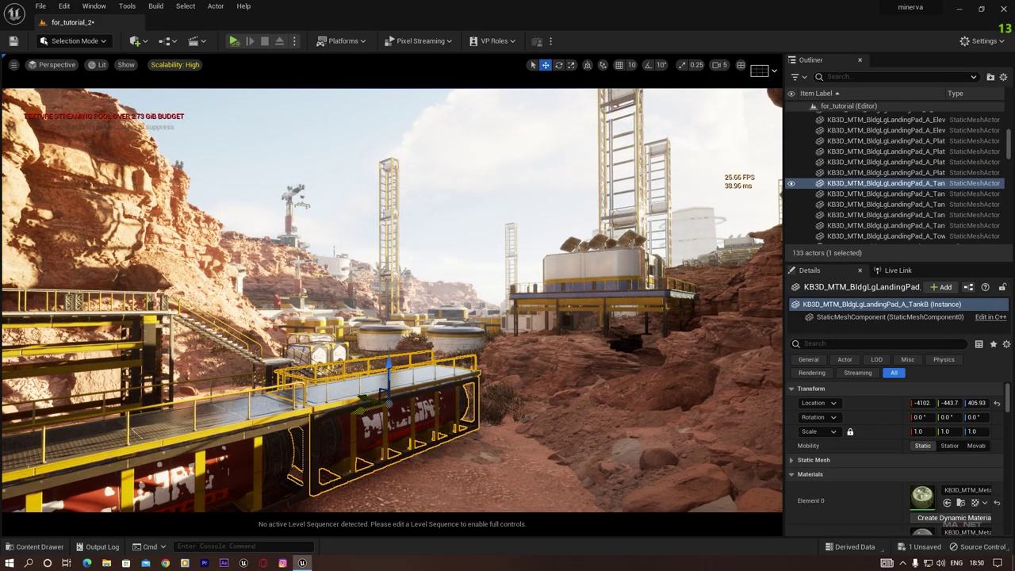
alt+drag(385, 397, 474, 383)
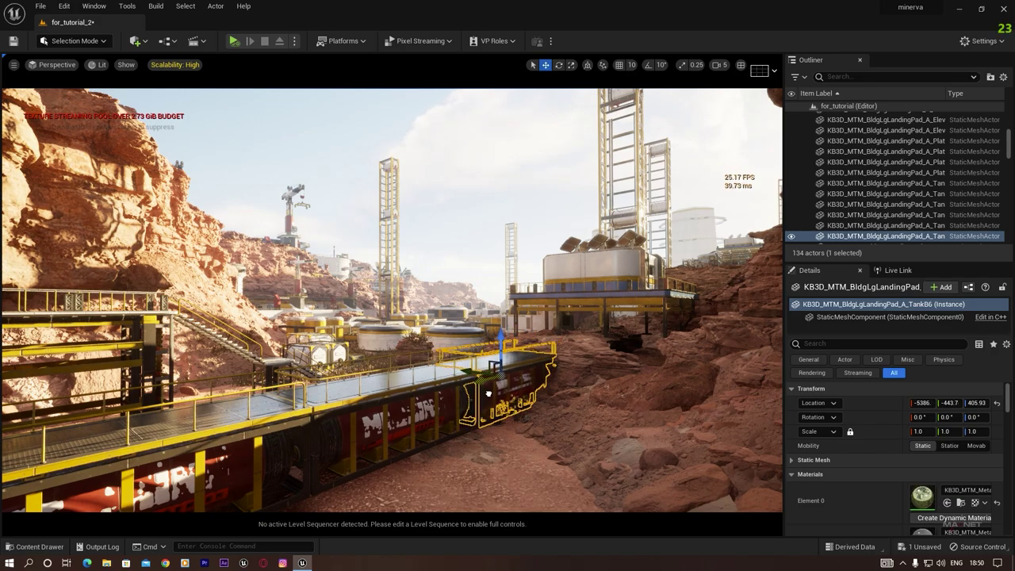
key(Escape)
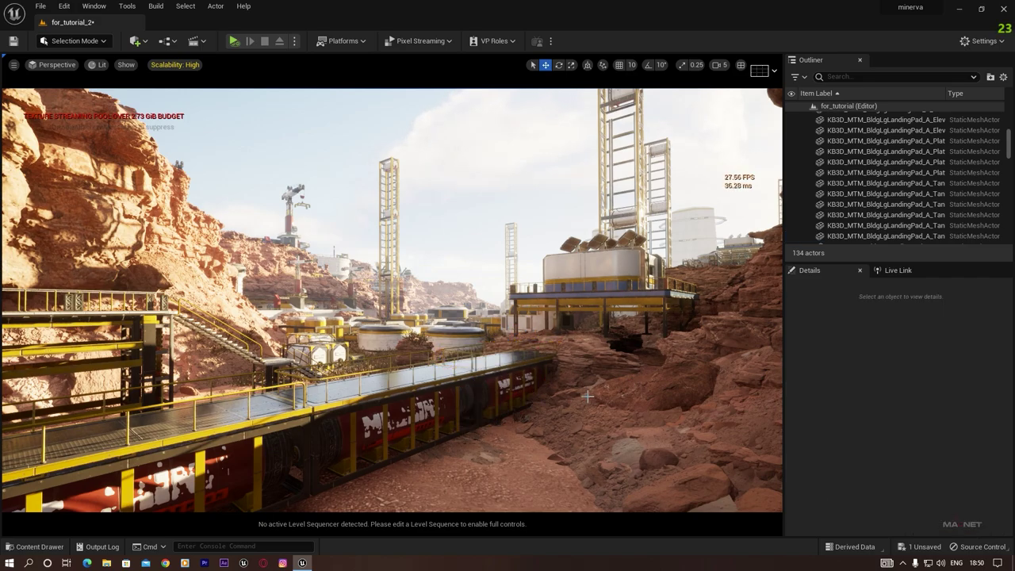
- Place the KB3D_MTM_BldgLgLandingPad_A_ElevatorCart mesh beside the tank row and raise it to about Z 338
mouse_move(587, 396)
right_down()
mouse_move(559, 381)
mouse_move(639, 393)
mouse_move(587, 396)
right_up()
key(w)
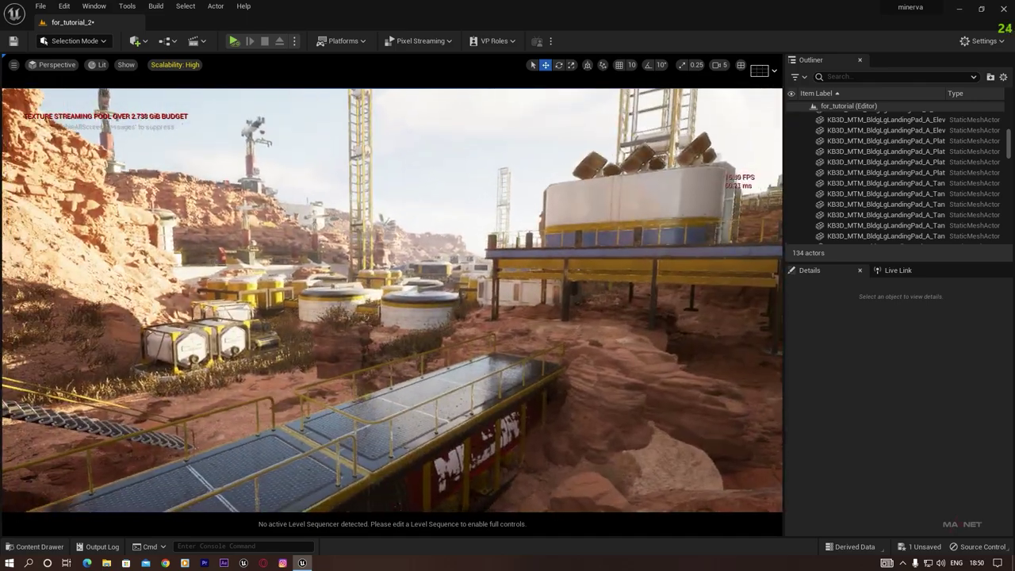
right_drag(284, 385, 264, 384)
click(30, 546)
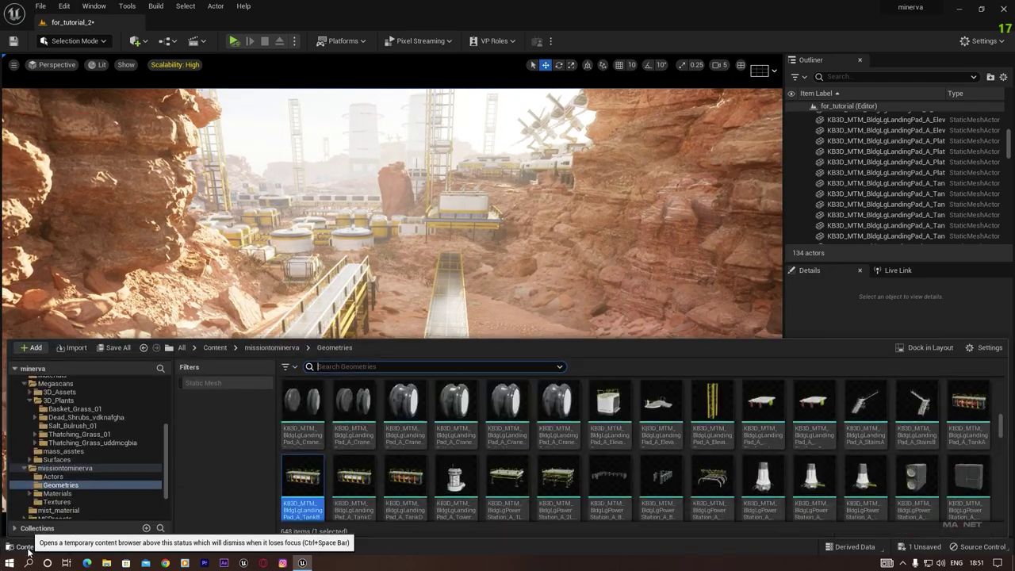
drag(610, 399, 519, 298)
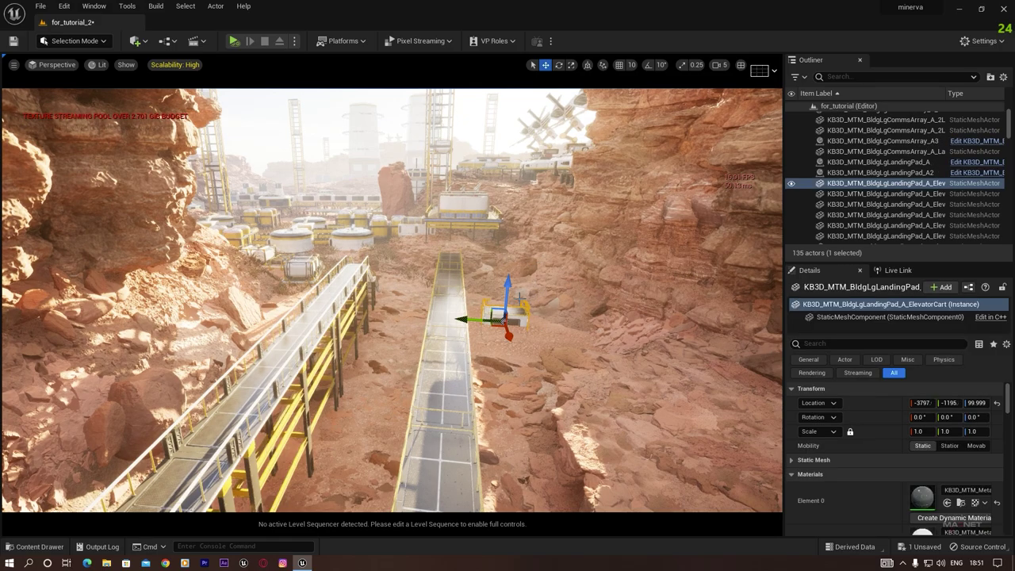
drag(510, 242, 510, 256)
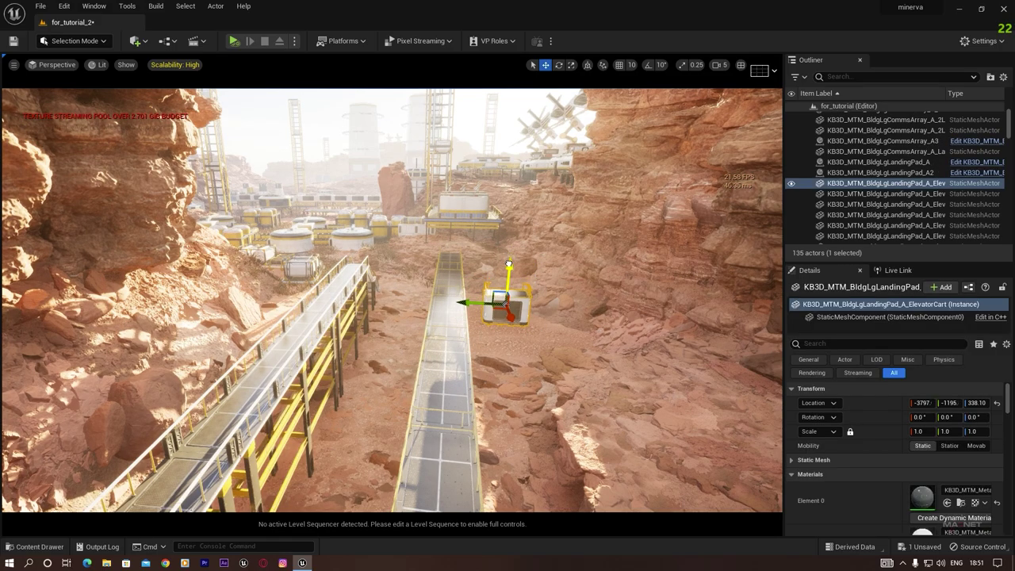
- Place the KB3D_MTM_BldgMdRoverGarage_A_TankA mesh beside the walkway and scale it uniformly to about 5.34
click(35, 547)
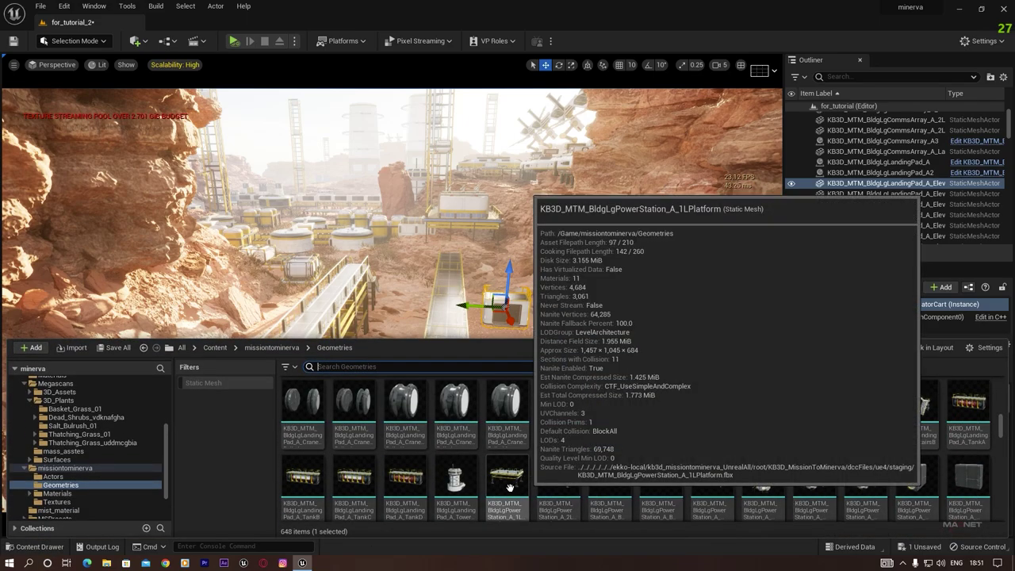
scroll(605, 487, down, 5)
drag(718, 464, 511, 360)
drag(537, 399, 526, 378)
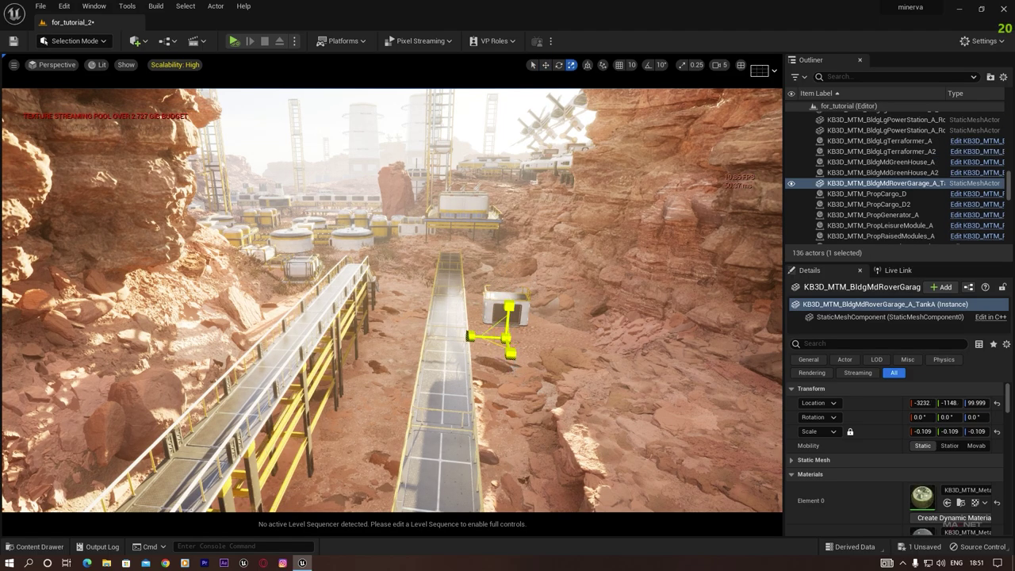
drag(506, 338, 509, 277)
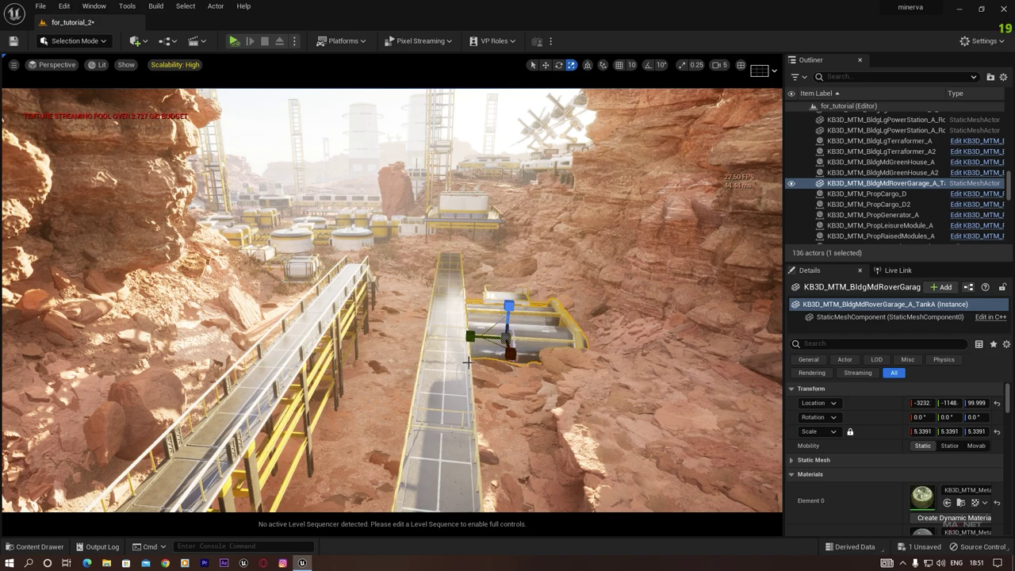
- Move the rover garage tank away from the walkway to about Y -1755 and raise it to about Z 341.5
key(w)
drag(472, 339, 519, 340)
drag(565, 306, 583, 283)
right_drag(444, 254, 416, 208)
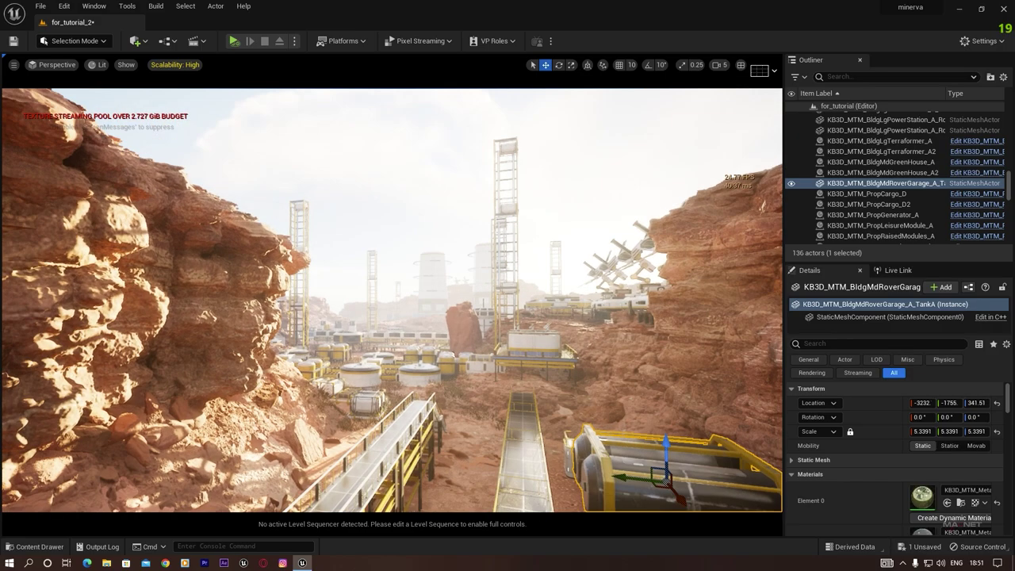
click(272, 143)
- Switch to Foliage mode and paint dry grass over the ground around the walkways and tanks at paint density 0.25
click(62, 65)
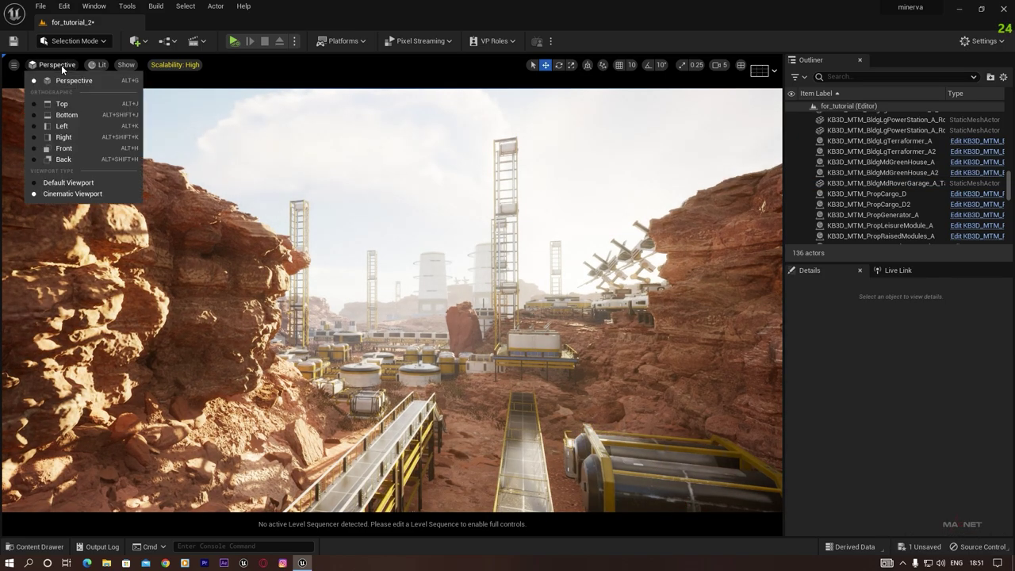
click(68, 40)
click(73, 80)
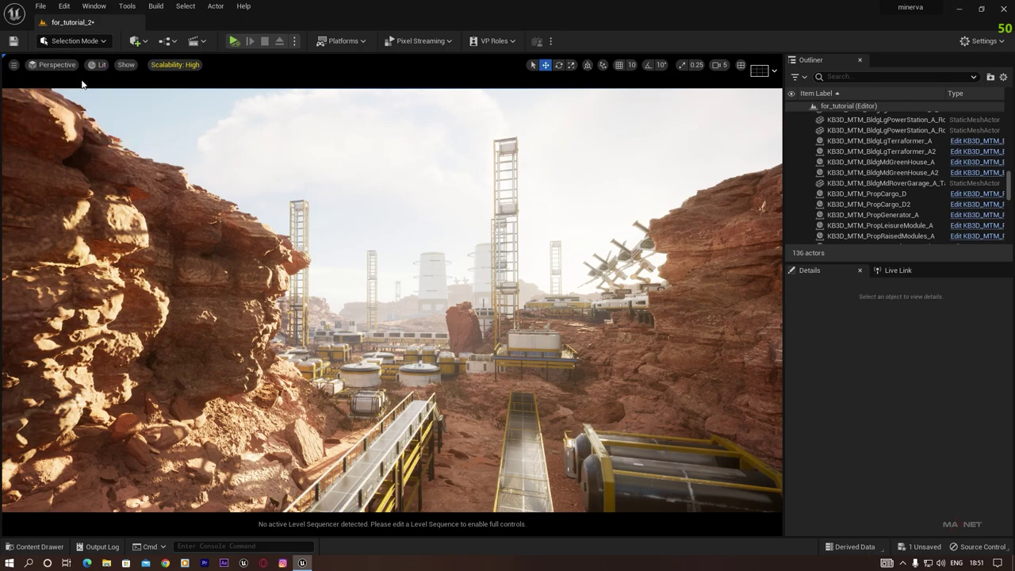
right_drag(415, 385, 415, 444)
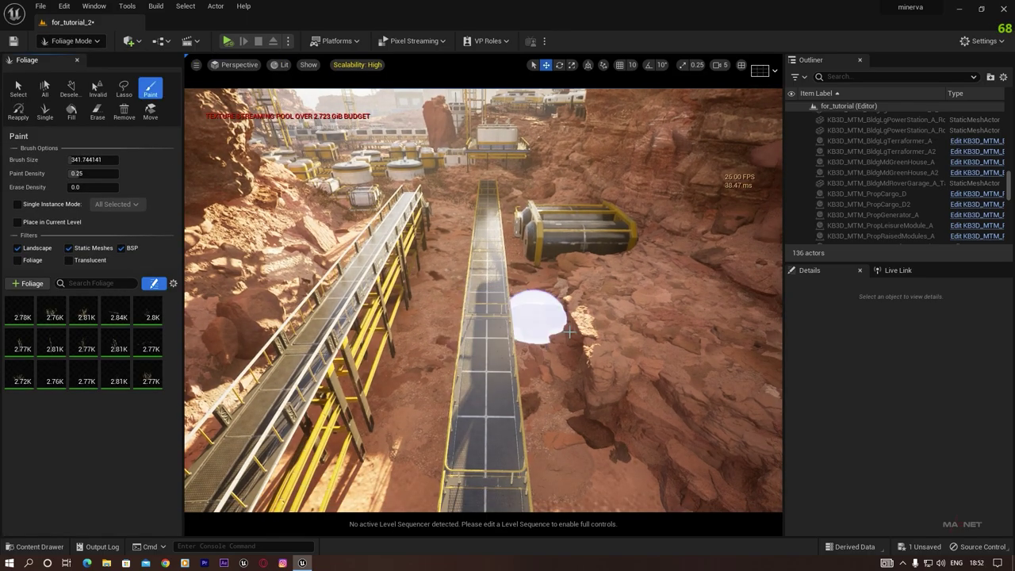
mouse_move(617, 460)
mouse_down()
mouse_move(595, 441)
mouse_move(544, 458)
mouse_up()
mouse_move(544, 458)
right_down()
mouse_move(781, 204)
mouse_move(522, 311)
right_up()
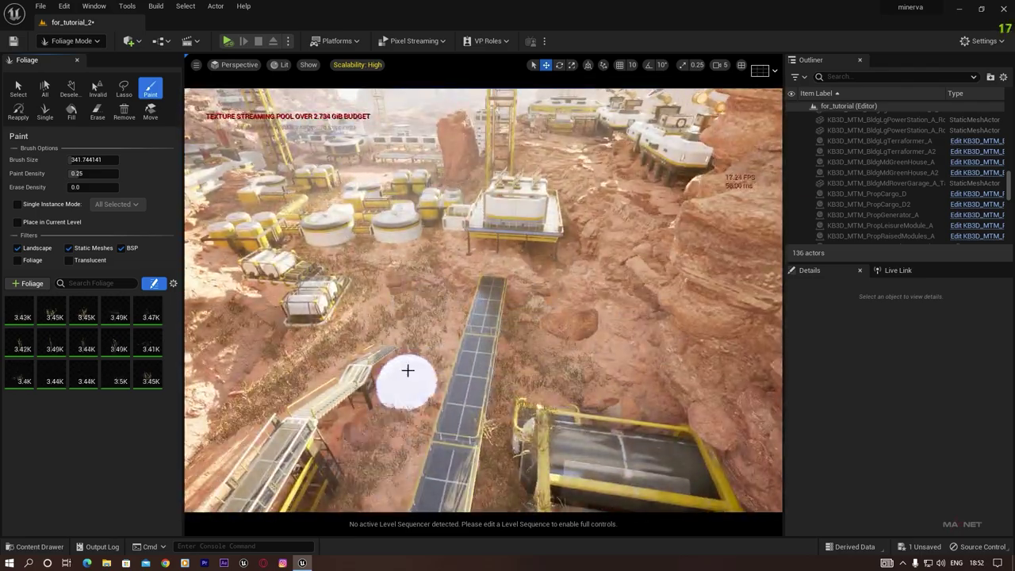
mouse_move(629, 389)
right_down()
mouse_move(693, 465)
mouse_move(431, 469)
right_up()
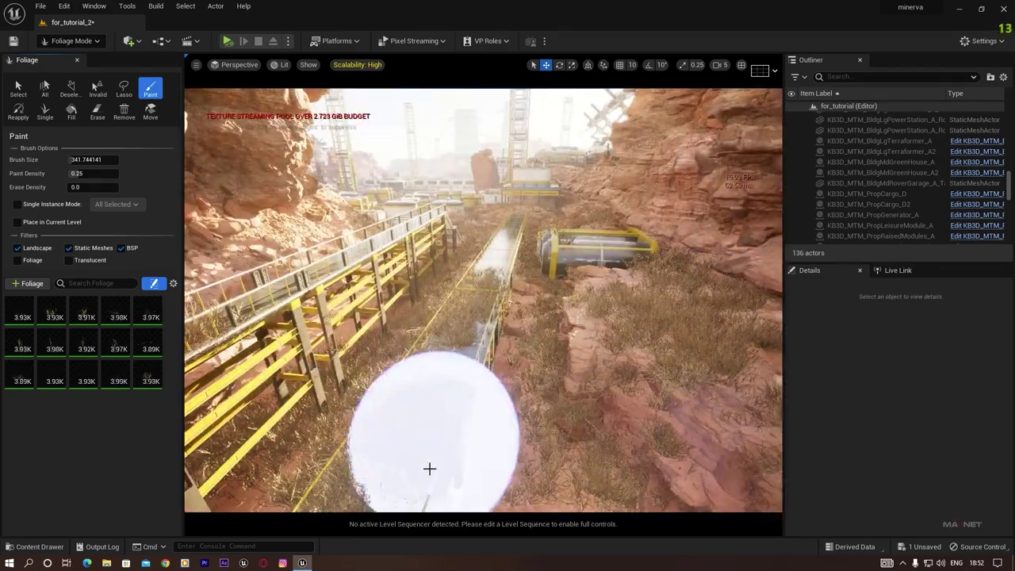
drag(430, 469, 447, 357)
- Erase the painted grass from the walkway surface and return to Selection mode
right_drag(447, 357, 421, 396)
shift+drag(448, 357, 389, 431)
mouse_move(389, 430)
right_down()
mouse_move(498, 259)
mouse_move(539, 341)
mouse_move(389, 317)
right_up()
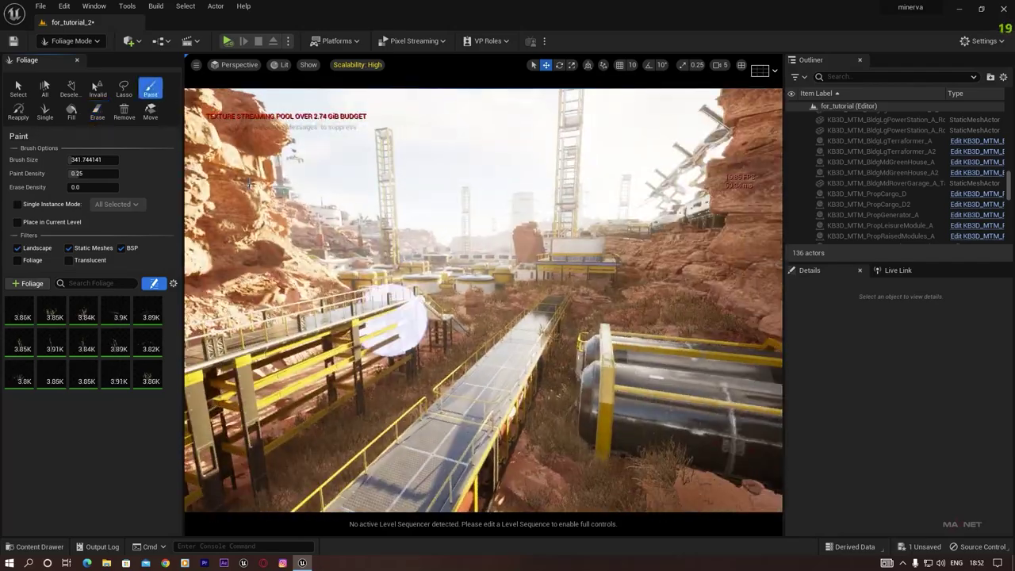
click(89, 43)
click(79, 61)
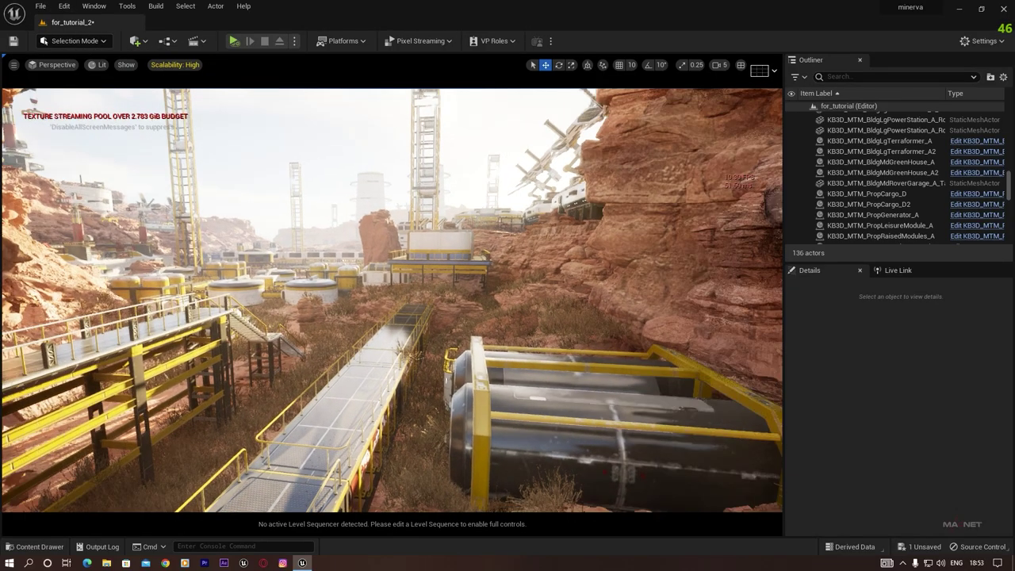
- Place the KB3D_MTM_VehicleCargoShip_A actor from the missiontominerva Actors folder at the landing pads beside the tunnel
mouse_move(392, 302)
right_down()
mouse_move(333, 308)
mouse_move(341, 347)
mouse_move(384, 306)
right_up()
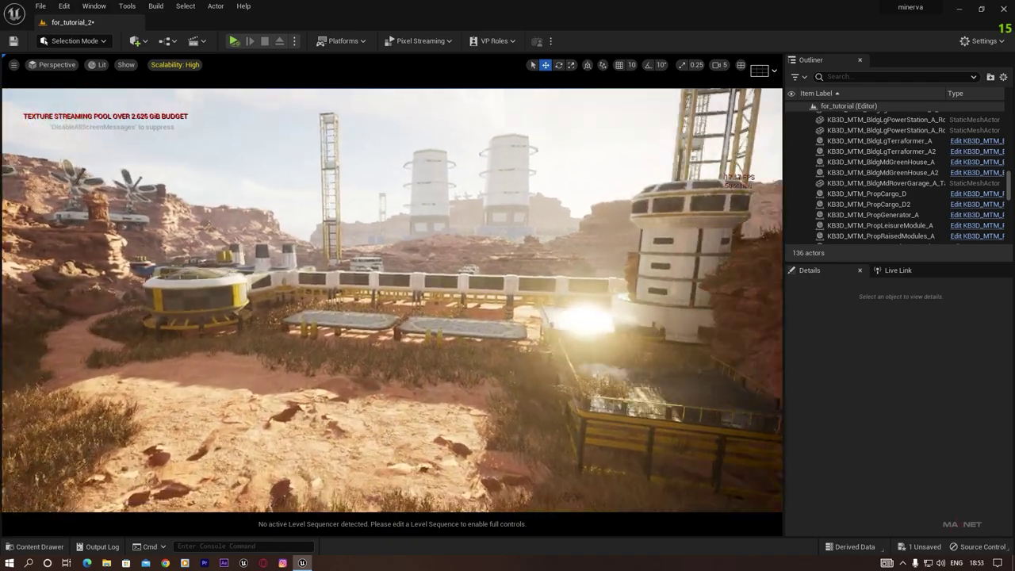
right_drag(384, 306, 380, 410)
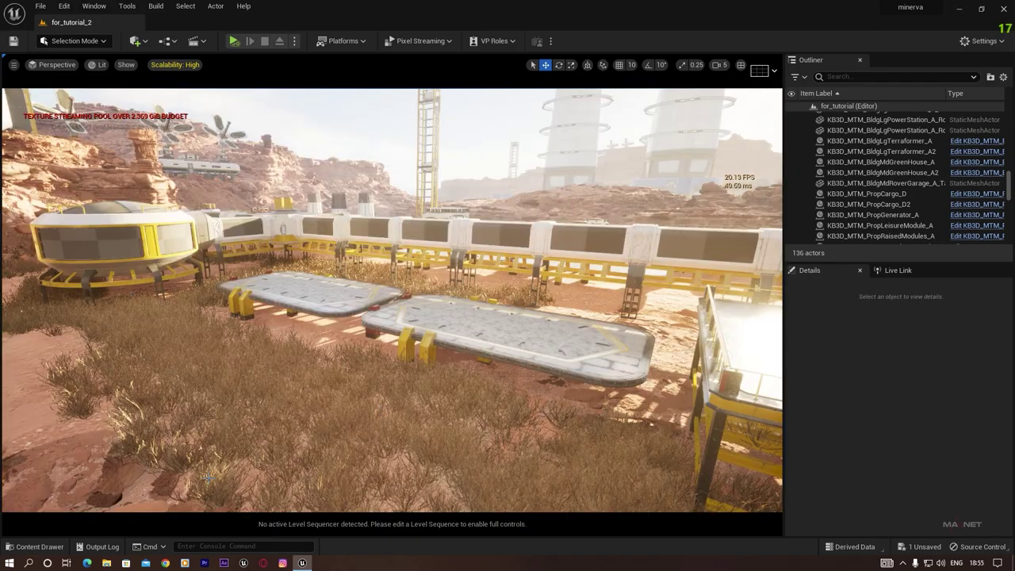
click(27, 547)
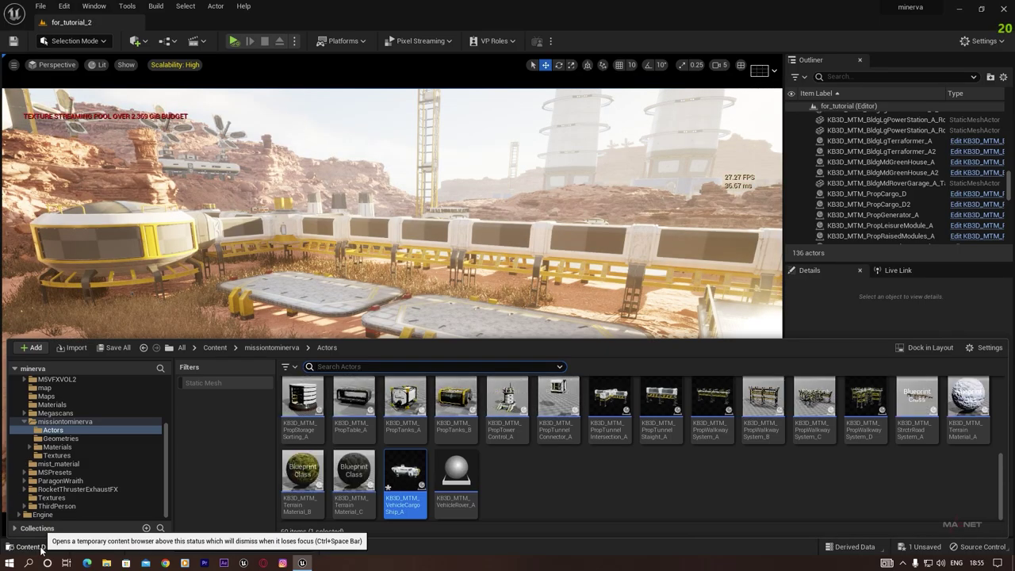
key(alt+Left)
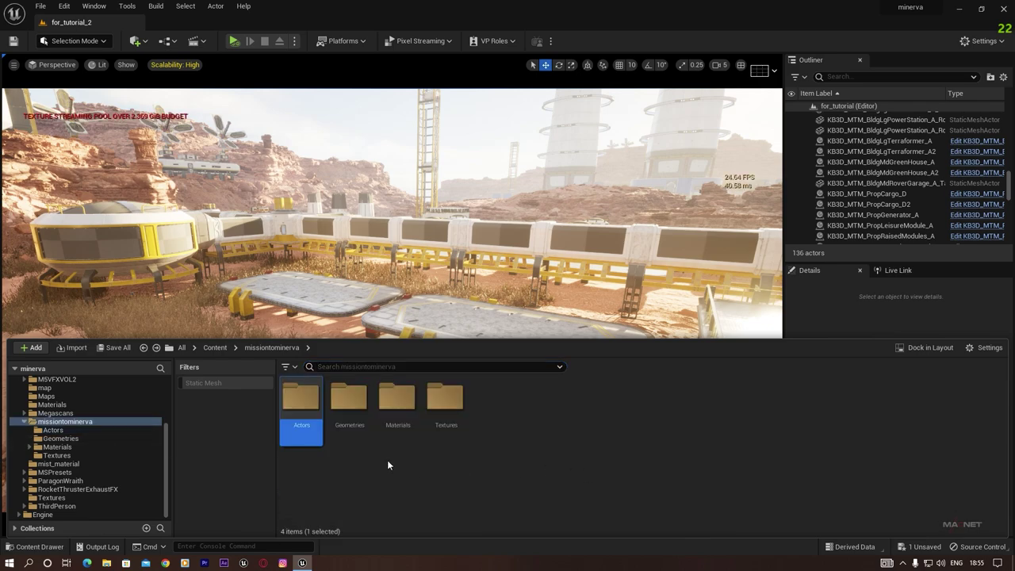
double_click(303, 401)
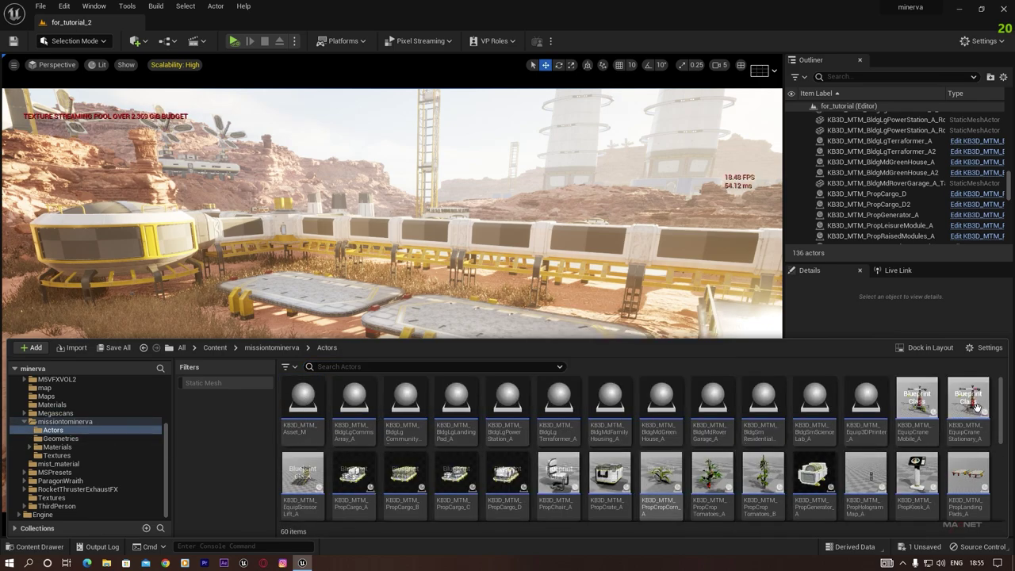
drag(1002, 422, 1001, 504)
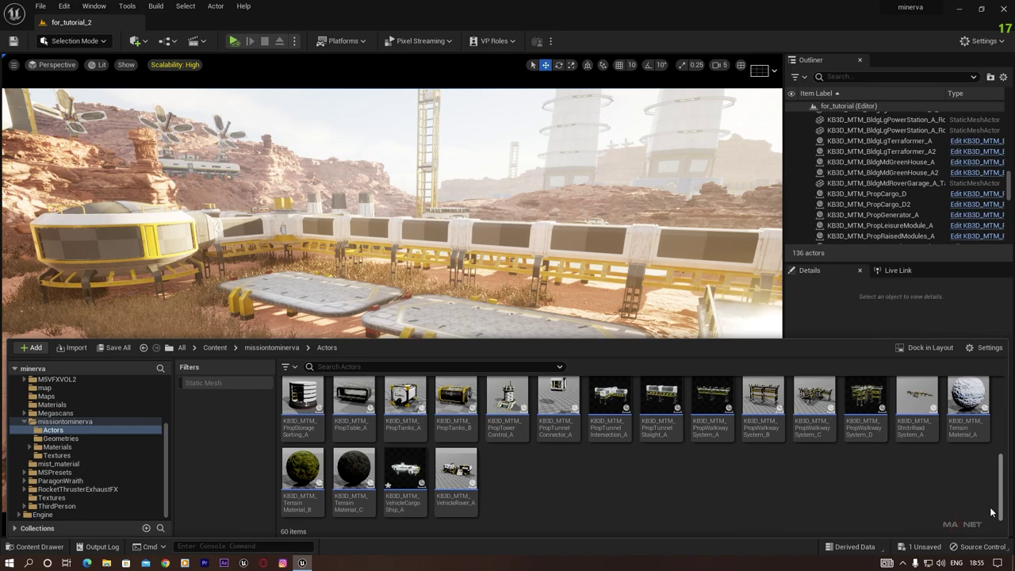
click(404, 471)
drag(460, 303, 479, 381)
mouse_move(479, 381)
right_down()
mouse_move(479, 357)
mouse_move(476, 381)
right_up()
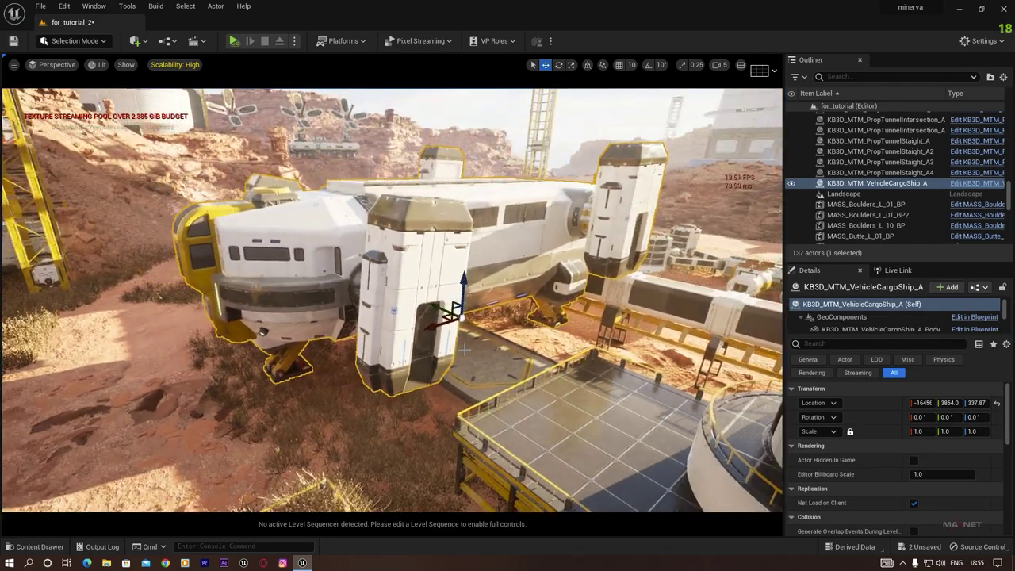
- Scale the cargo ship uniformly to about 0.437 and rotate it about 91.5° around Z to align with the landing pad
key(e)
mouse_move(462, 317)
mouse_down()
mouse_move(476, 308)
mouse_move(454, 318)
mouse_move(463, 305)
mouse_up()
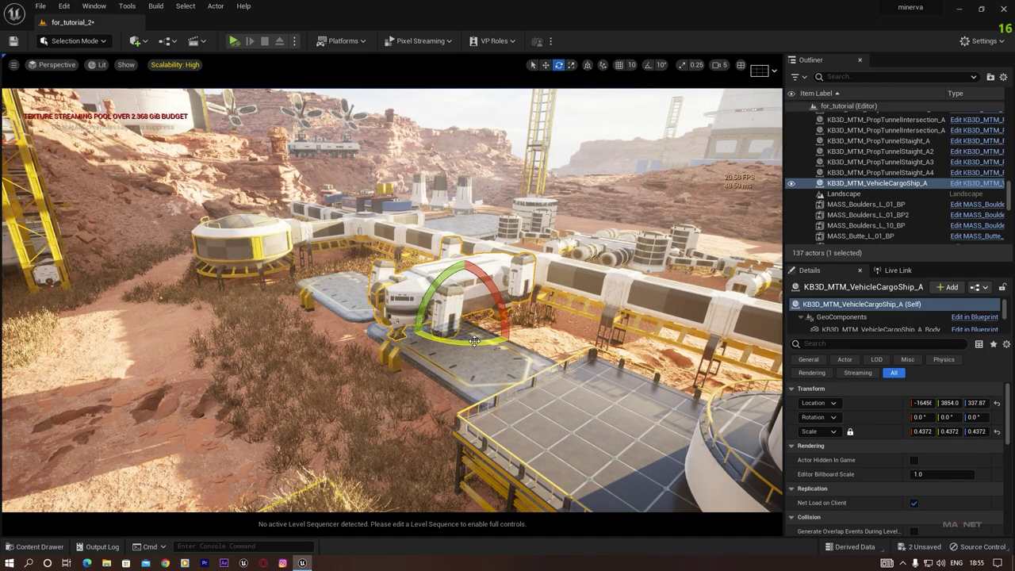
drag(405, 333, 408, 317)
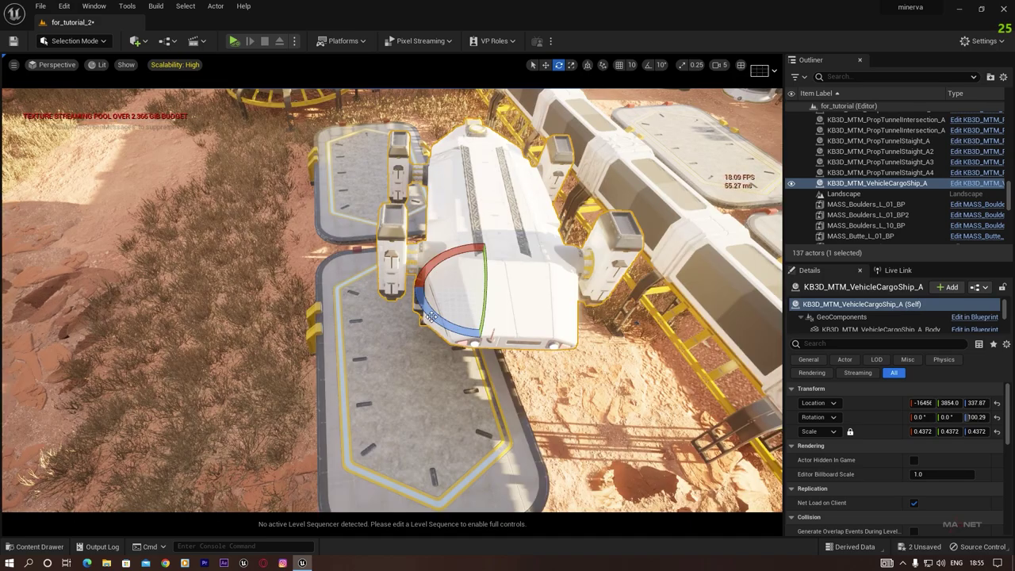
drag(456, 326, 464, 252)
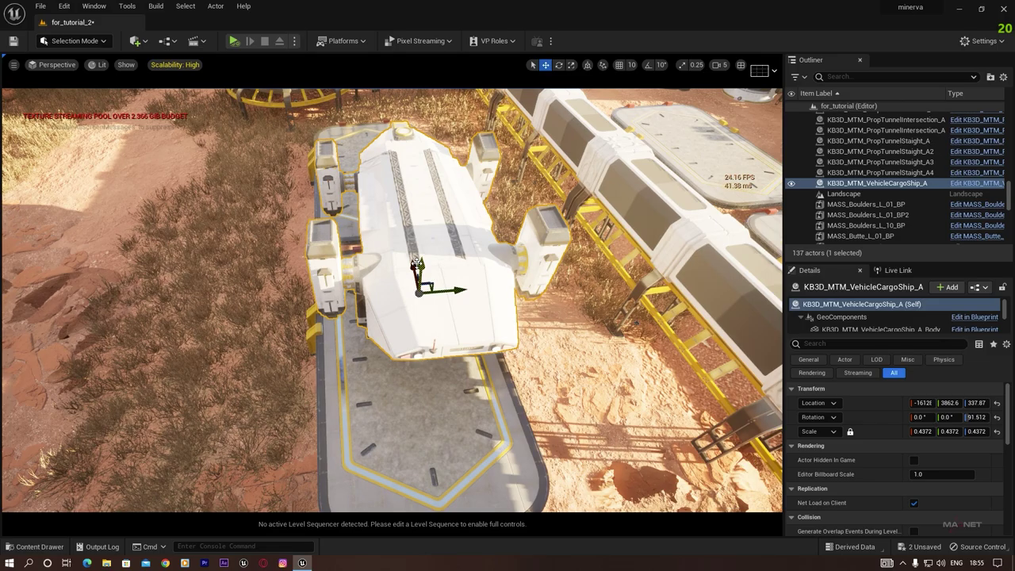
- Move the cargo ship onto the landing pad at about Y 3346 and lower it to about Z 298 so its legs touch down
drag(410, 263, 449, 364)
right_drag(448, 364, 571, 245)
key(w)
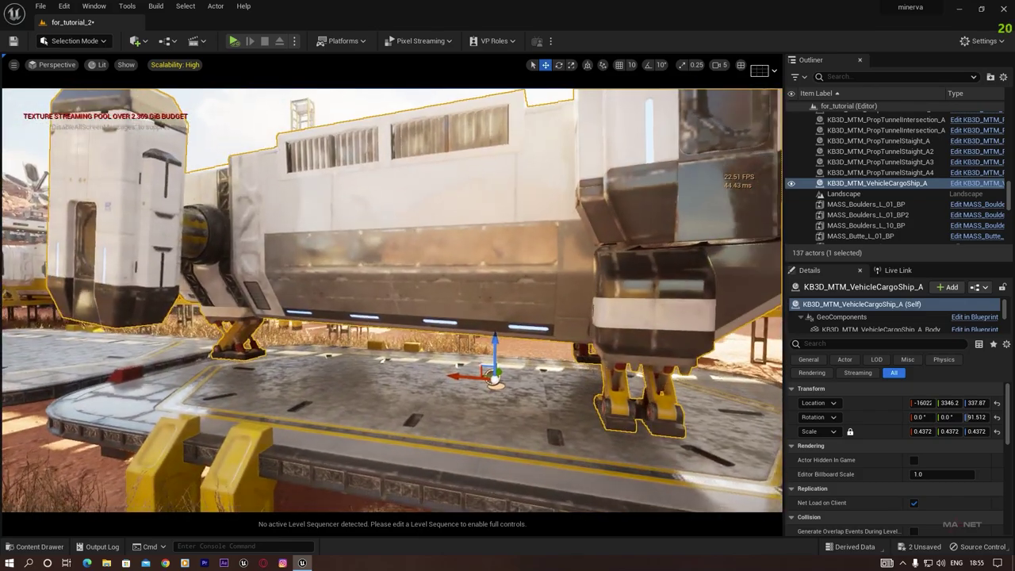
drag(495, 339, 495, 354)
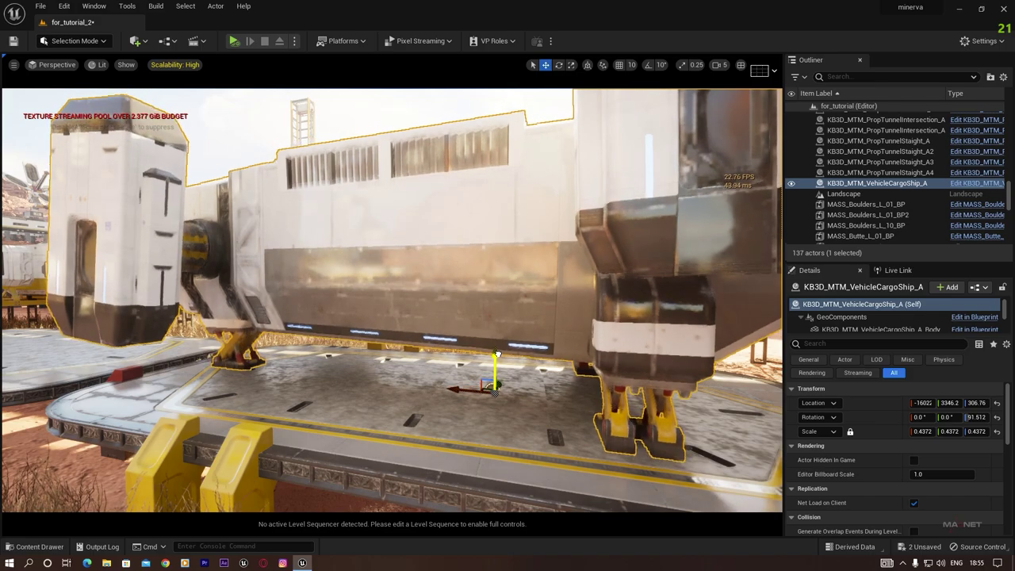
right_drag(397, 424, 277, 417)
key(s)
key(e)
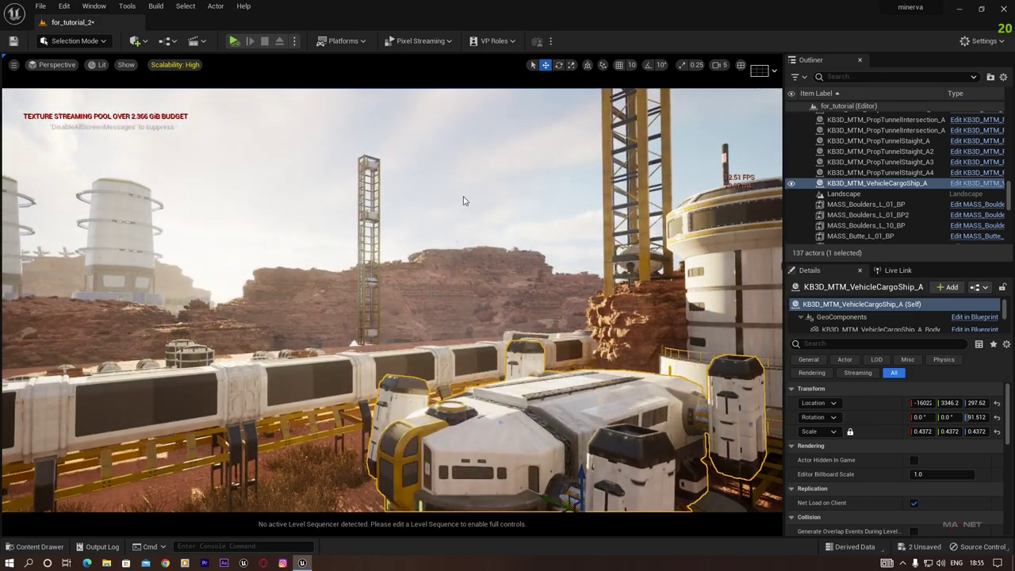
- Examine the cargo ship's placement on the landing pad from several angles
click(464, 200)
key(d)
right_drag(465, 201, 511, 284)
key(w)
key(s)
key(a)
key(a)
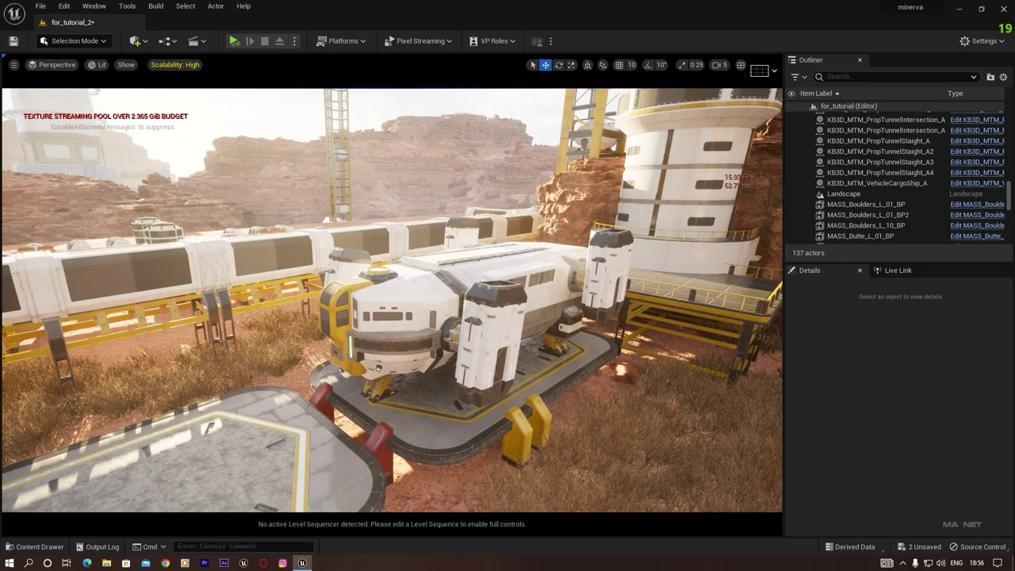
right_drag(470, 356, 539, 353)
key(w)
key(s)
key(a)
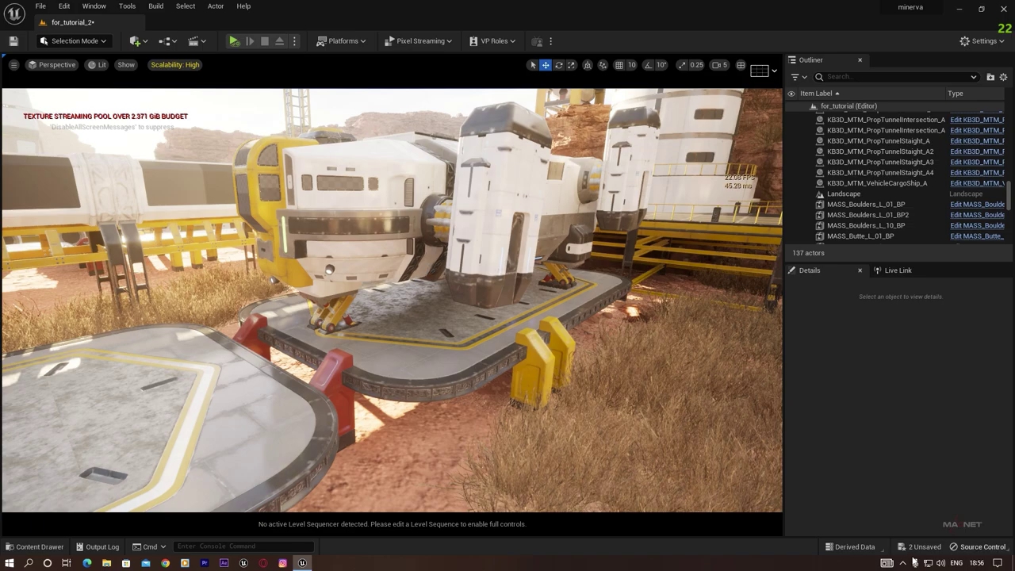
- Check the Rocket Thruster Exhaust FX marketplace page in the Epic Games Launcher and open the project's RocketThrusterExhaustFX folder
click(881, 545)
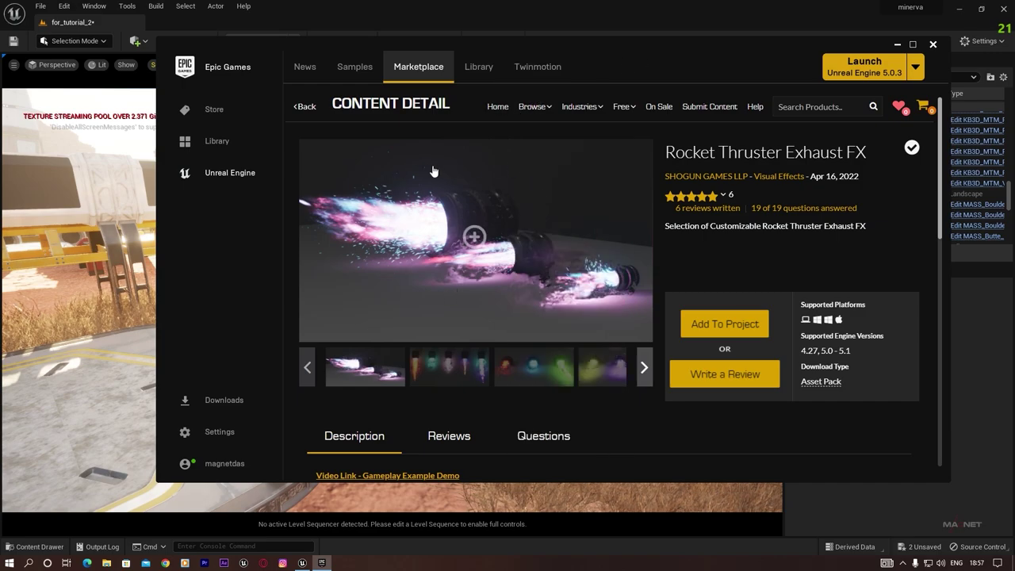
click(934, 45)
click(34, 547)
click(76, 489)
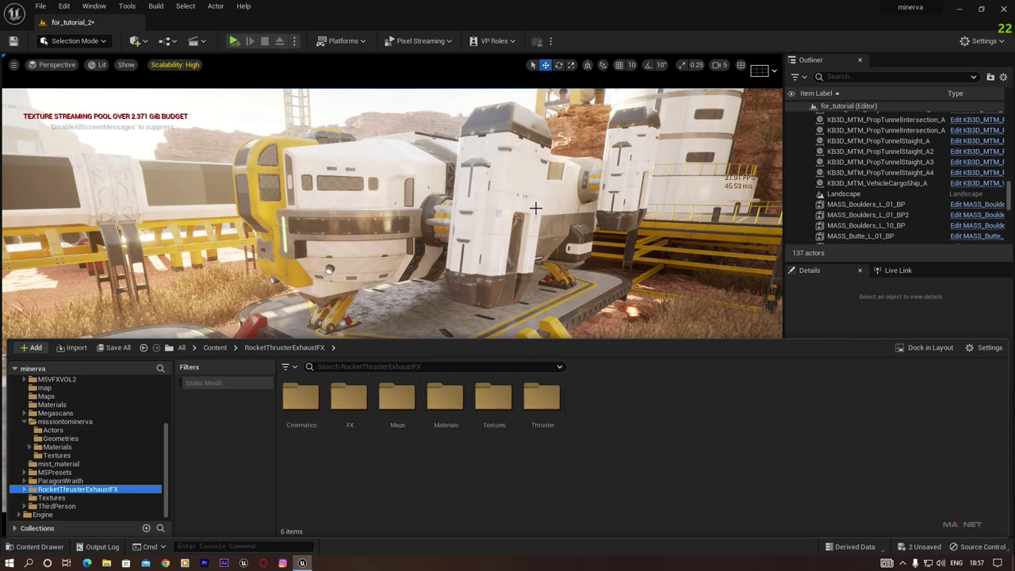
- Open the KB3D_MTM_VehicleCargoShip_A blueprint in its 3D viewport and browse to the RocketThrusterExhaustFX FX folder
click(396, 184)
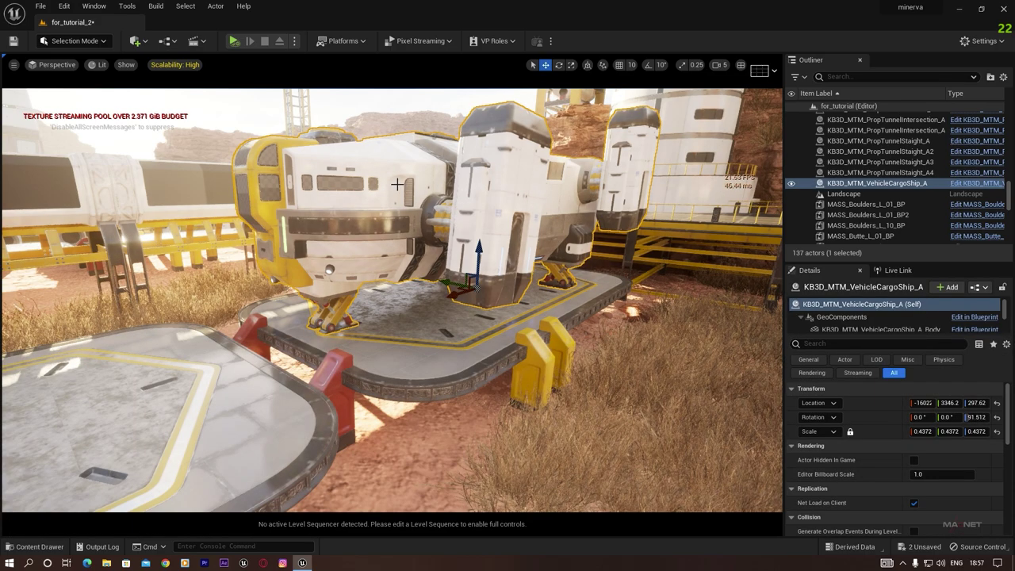
right_click(804, 184)
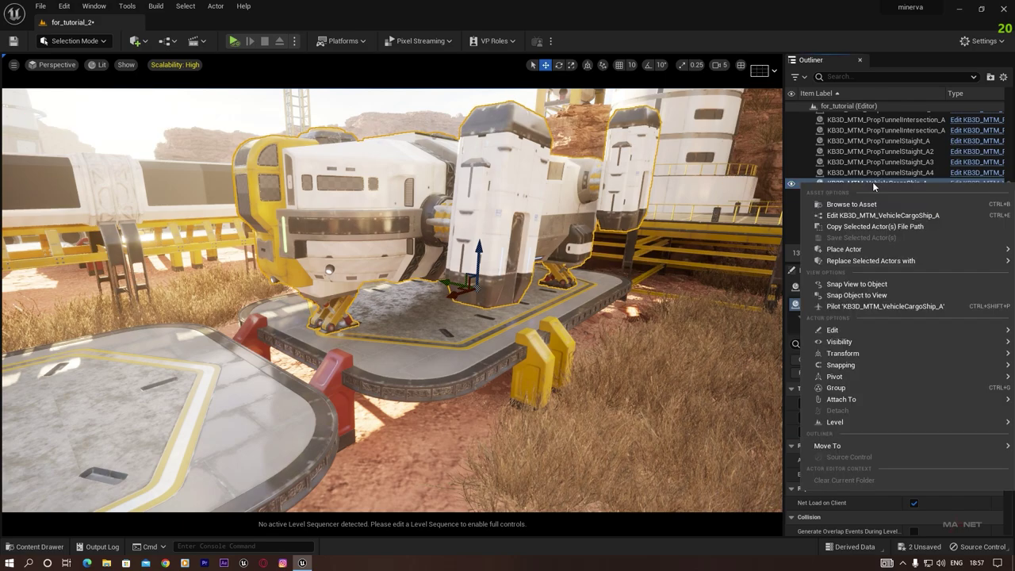
click(853, 205)
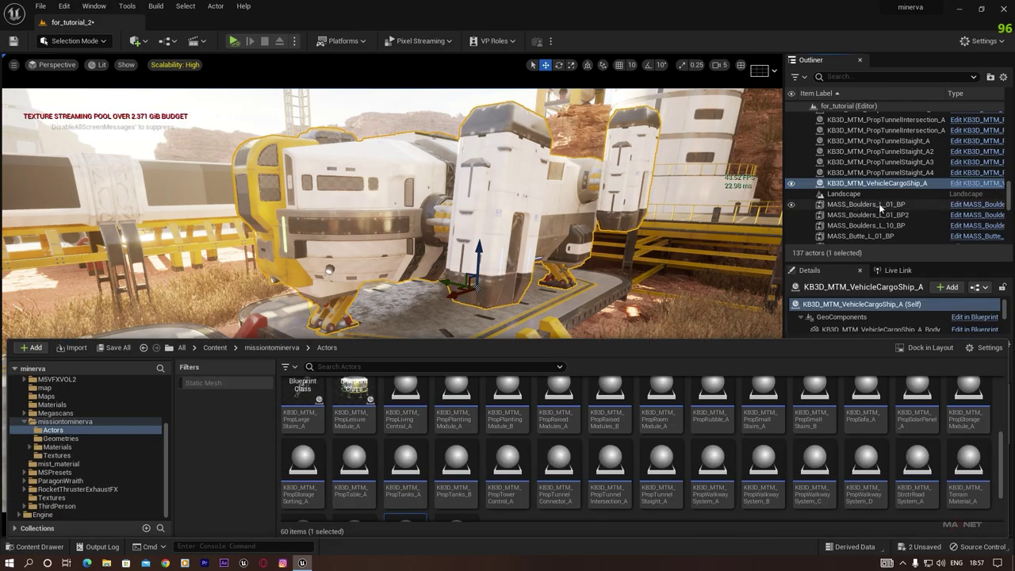
scroll(526, 498, down, 1)
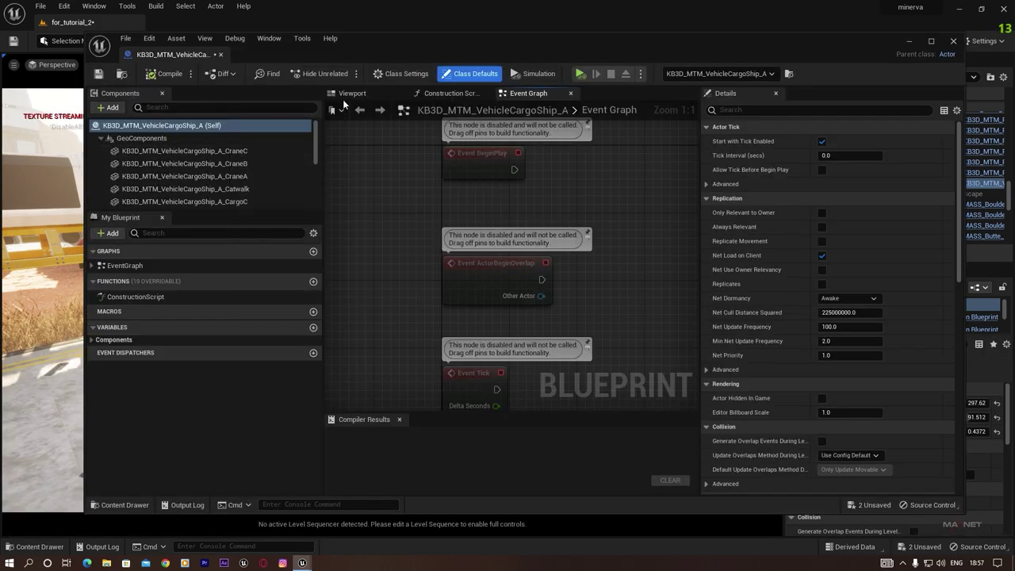
click(351, 93)
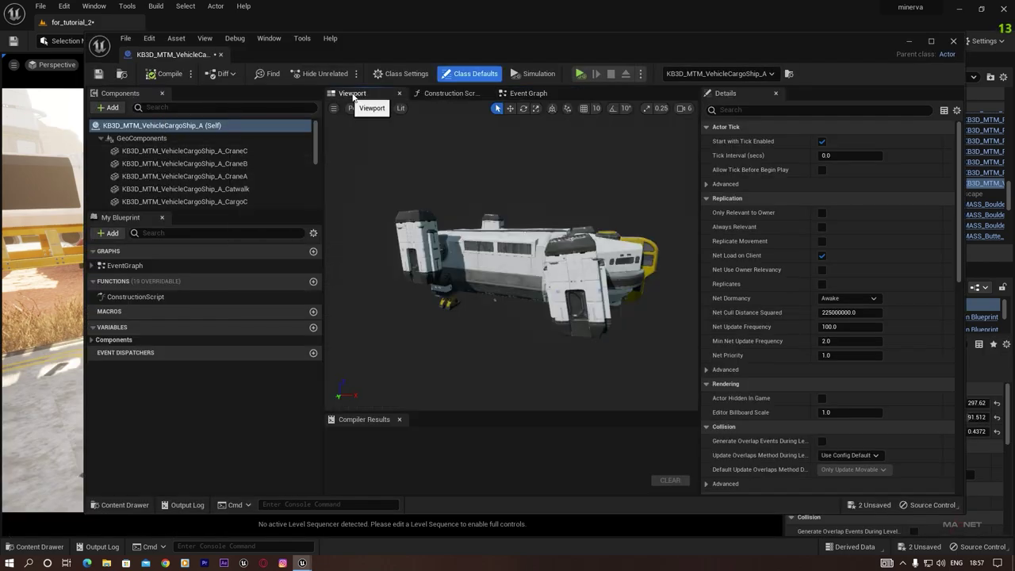
right_drag(495, 300, 333, 293)
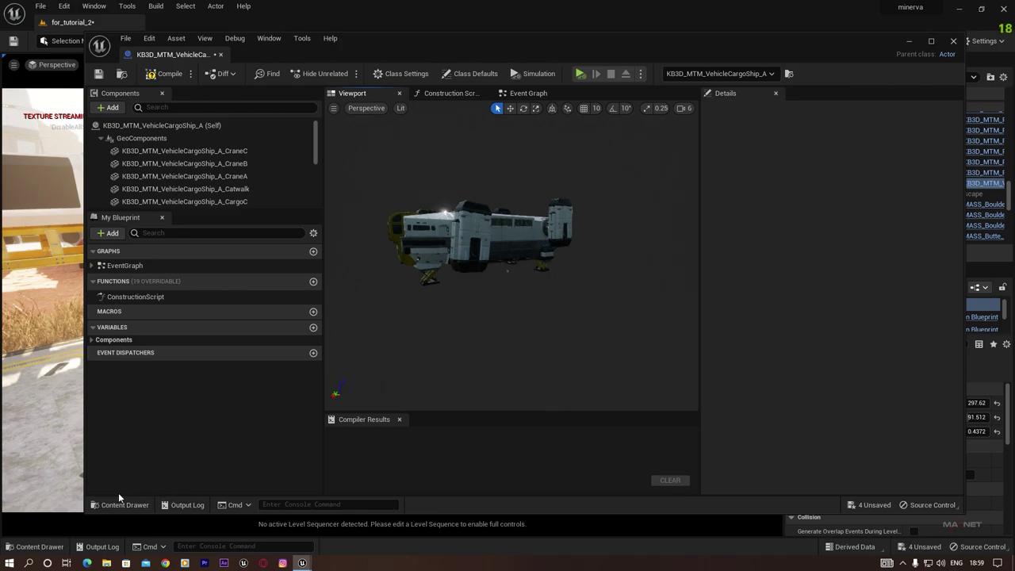
click(124, 505)
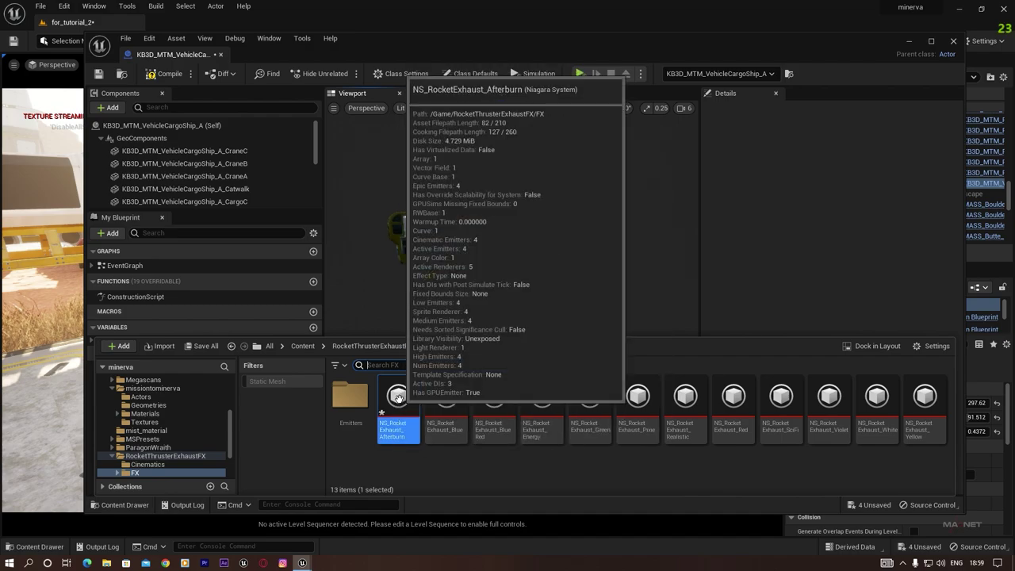
- Add NS_RocketExhaust_Afterburn to the cargo ship blueprint and move it to about X 1866, Y -744
drag(399, 397, 423, 309)
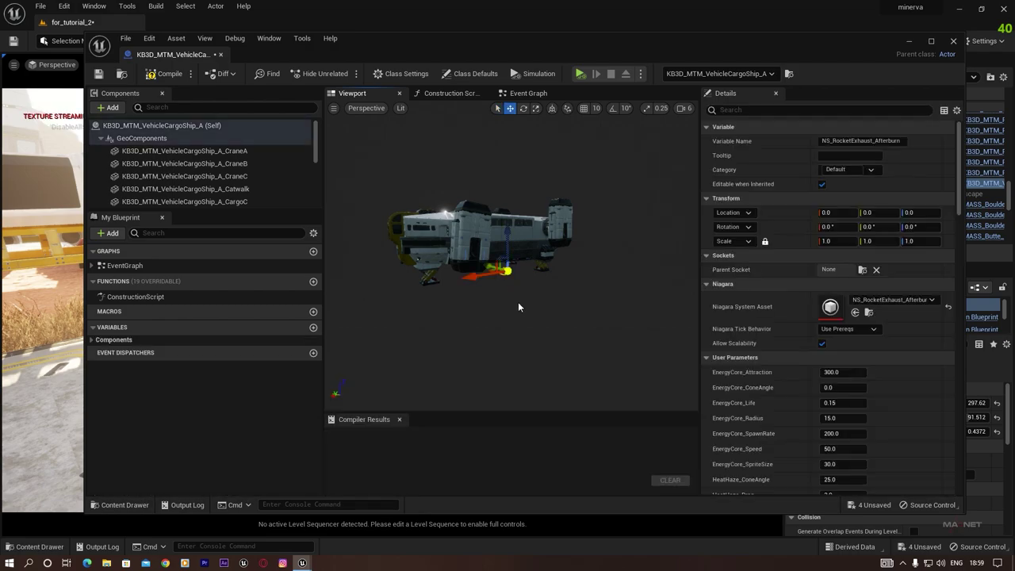
key(f)
key(s)
right_drag(498, 278, 497, 279)
drag(478, 271, 336, 290)
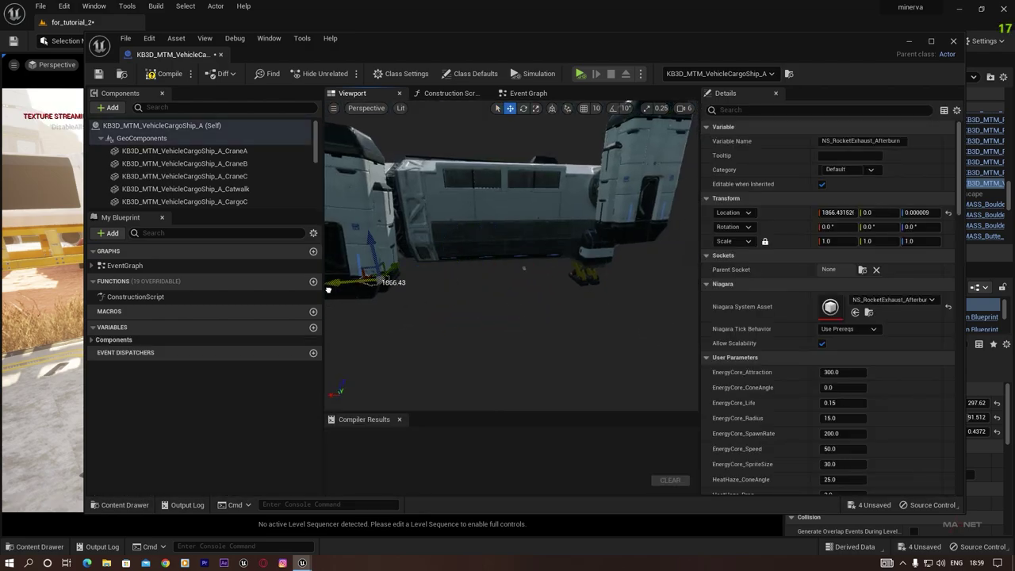
drag(400, 264, 366, 294)
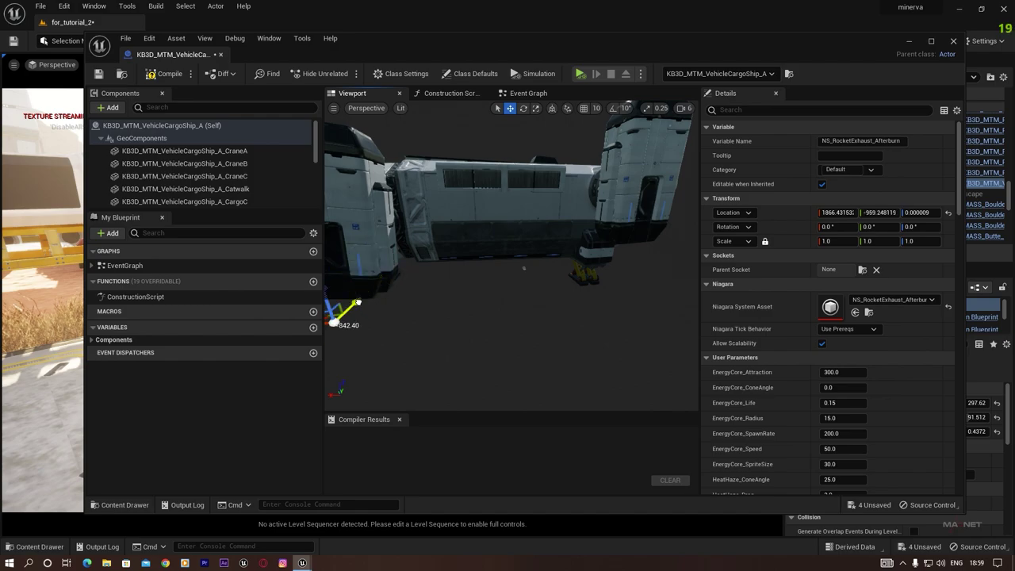
- Rotate the afterburn effect to a pitch of about -87° so its flame points downward
right_drag(441, 324, 441, 323)
key(w)
key(a)
right_drag(474, 387, 474, 386)
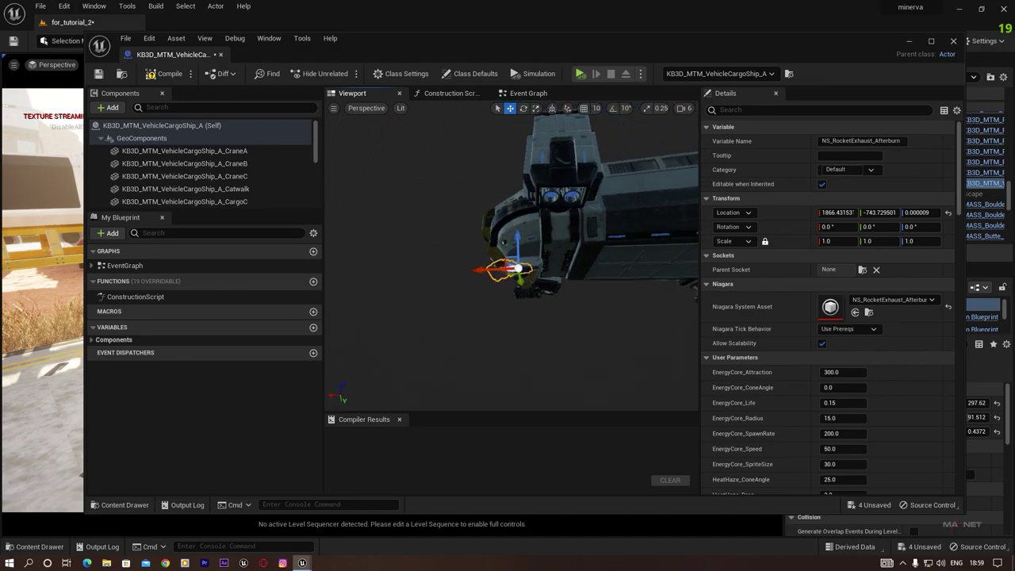
key(e)
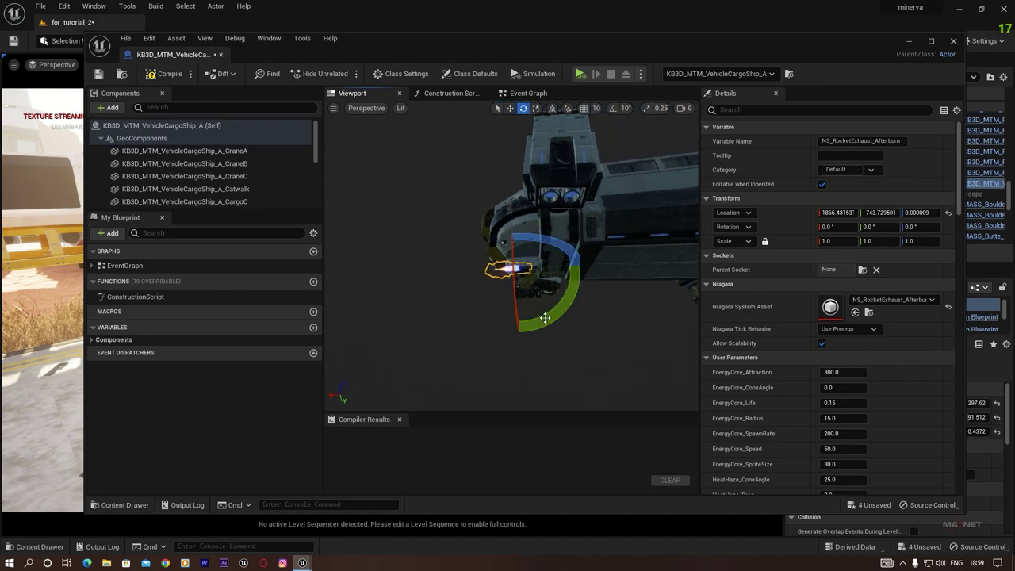
drag(546, 318, 539, 324)
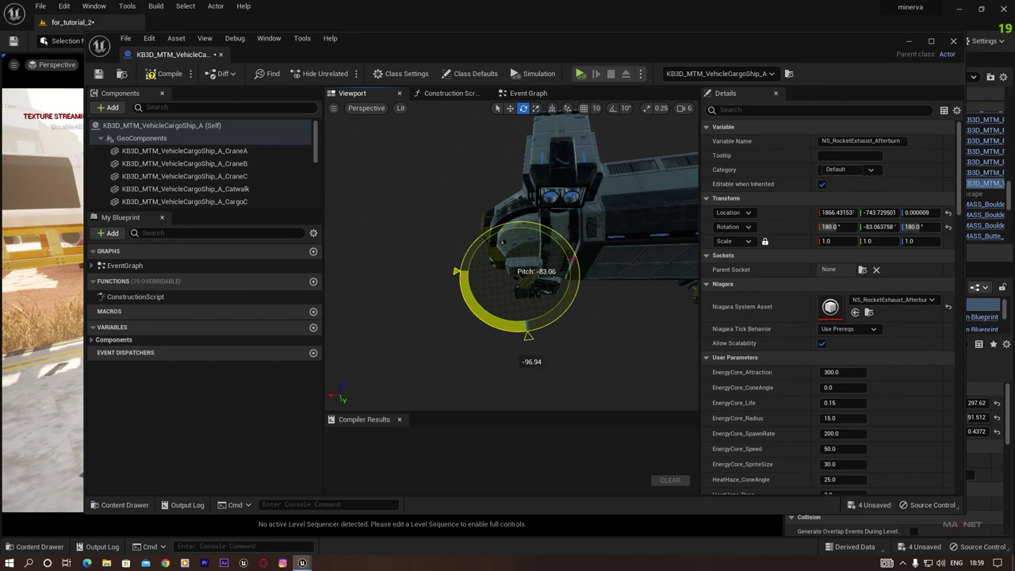
drag(591, 387, 591, 387)
drag(576, 289, 518, 279)
- Position the afterburn effect at the front thruster's nozzle, at about X 1451, Y -1079, Z 378
key(w)
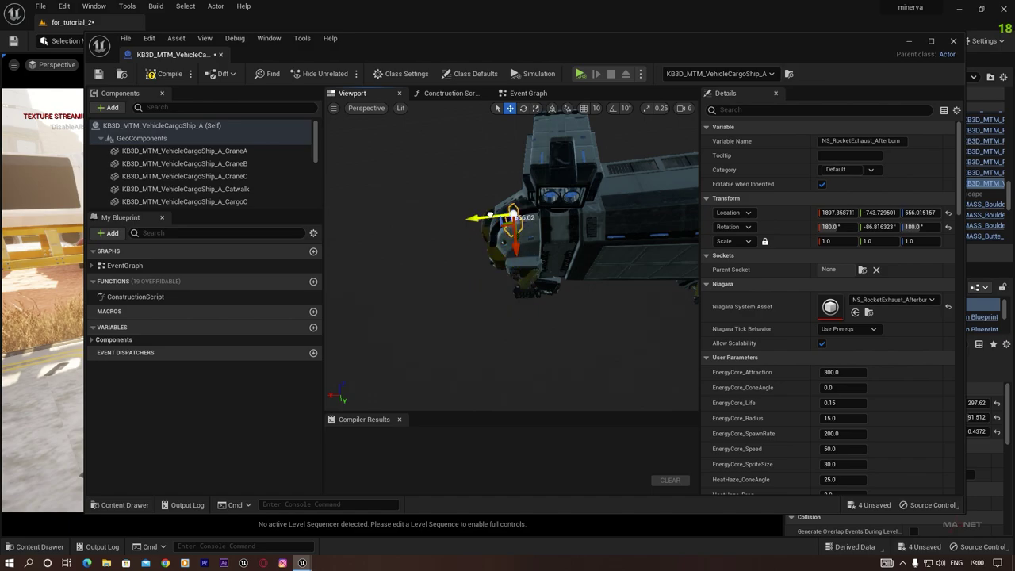
right_drag(511, 253, 634, 274)
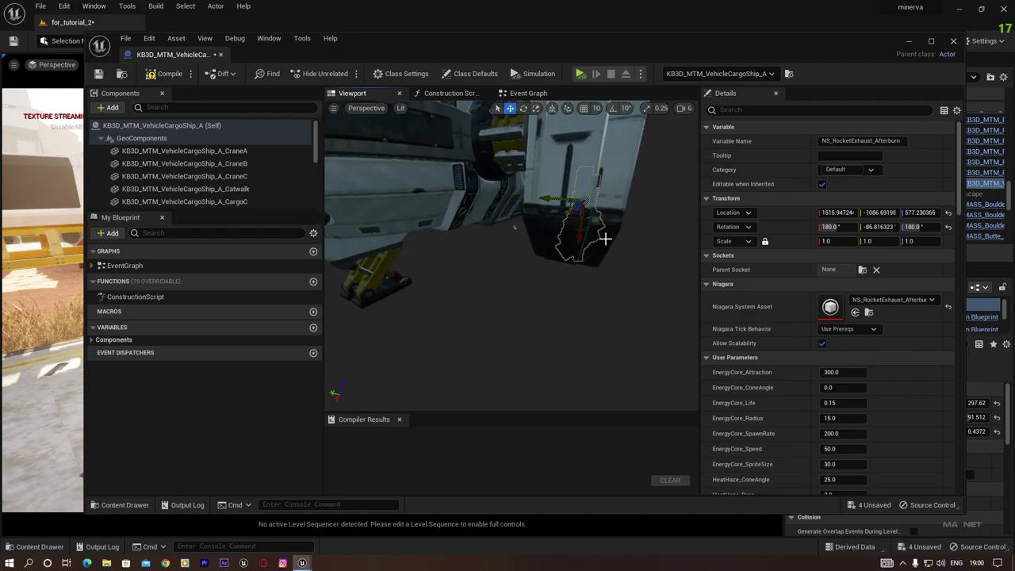
right_drag(605, 239, 452, 236)
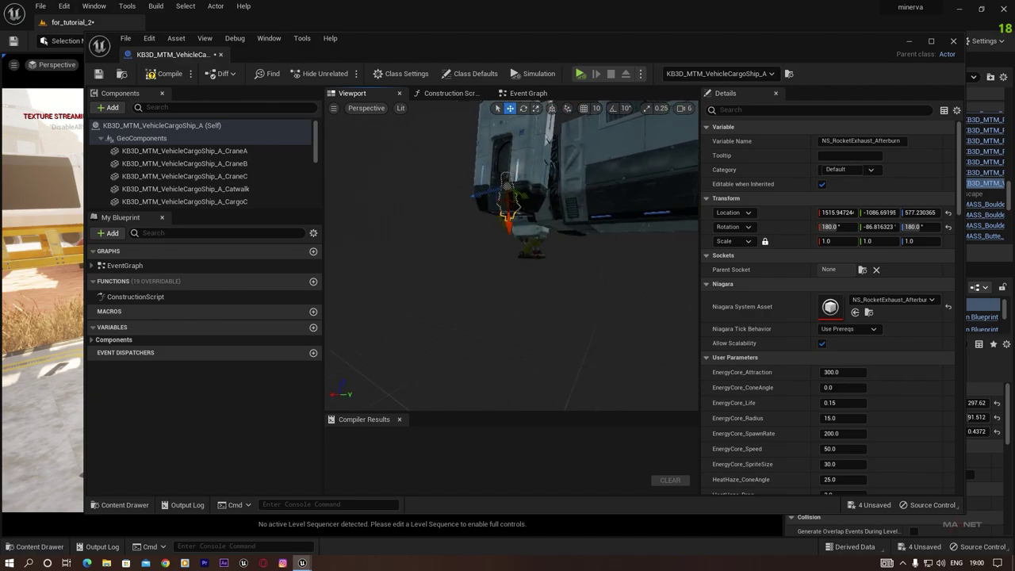
alt+drag(539, 238, 500, 242)
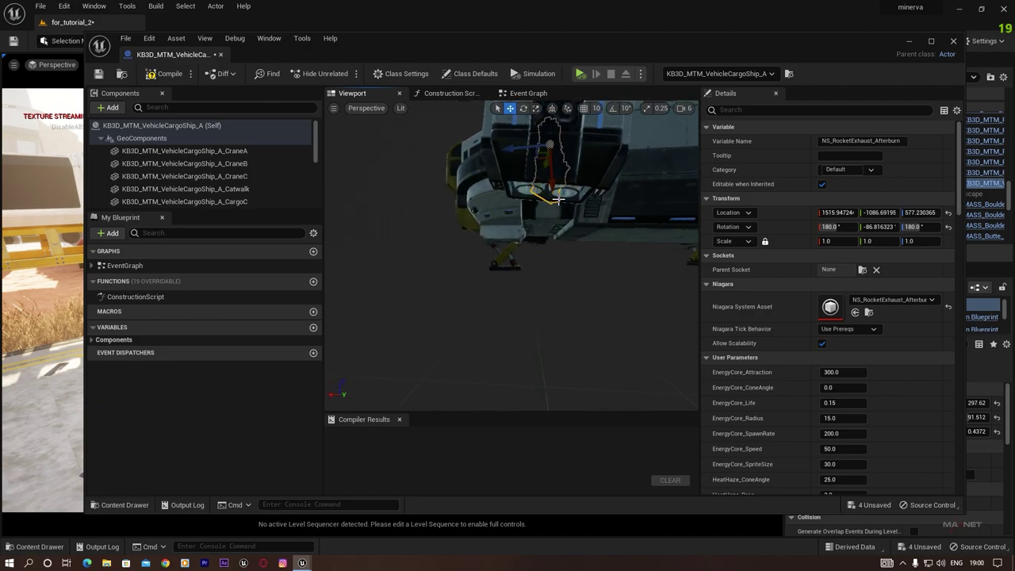
drag(555, 178, 557, 237)
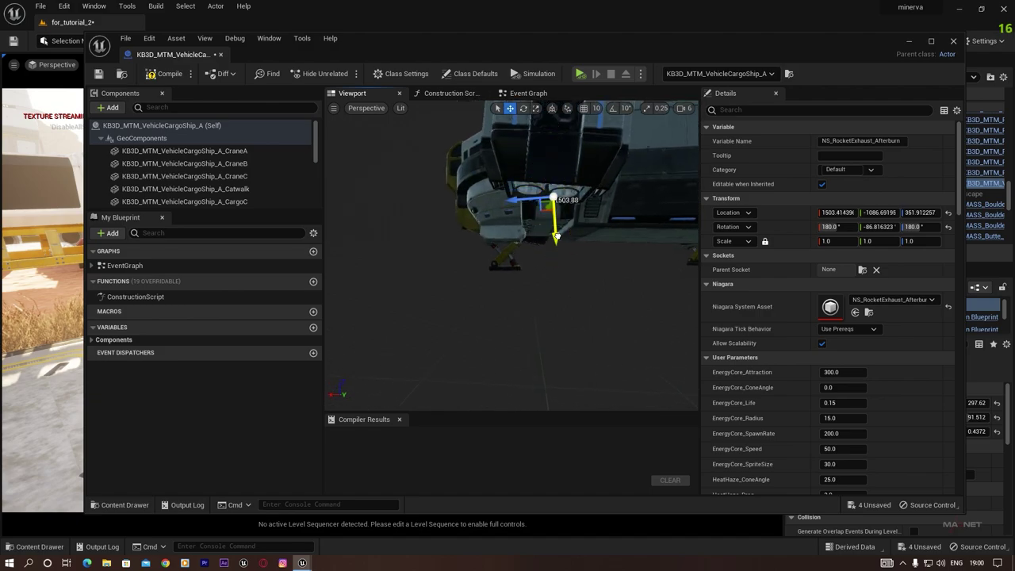
drag(520, 196, 523, 196)
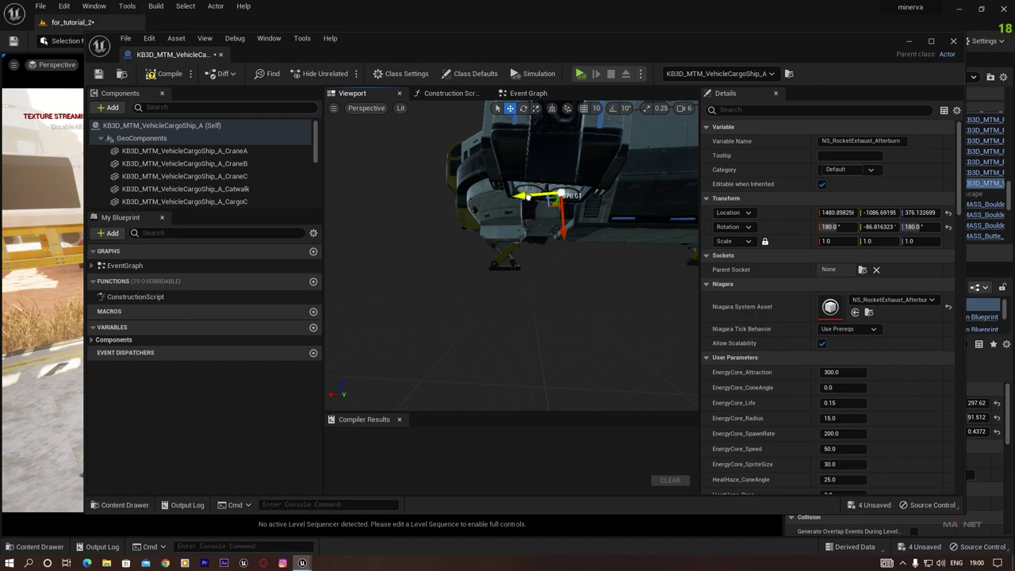
right_drag(602, 265, 662, 247)
right_drag(563, 324, 585, 332)
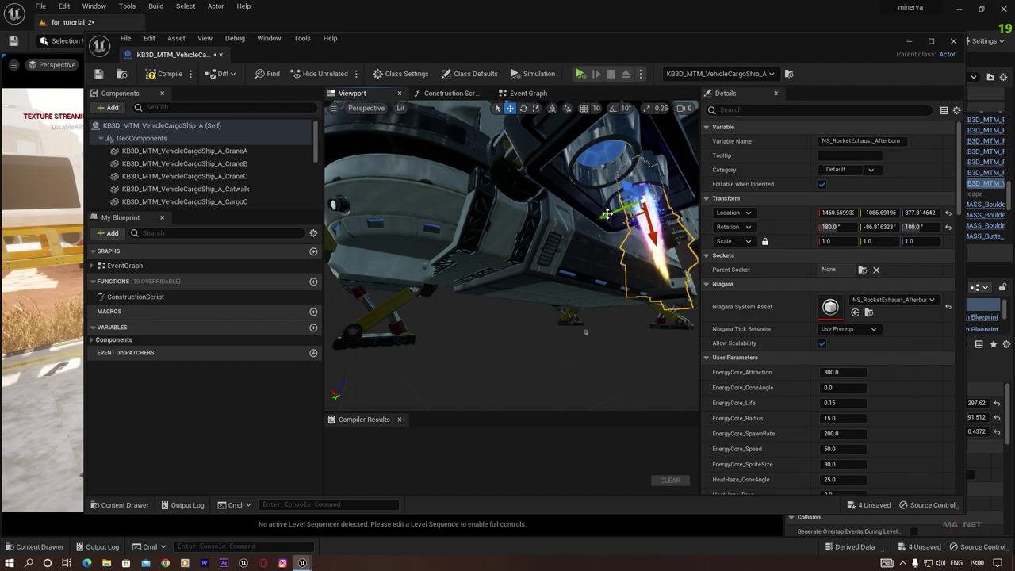
drag(606, 215, 601, 217)
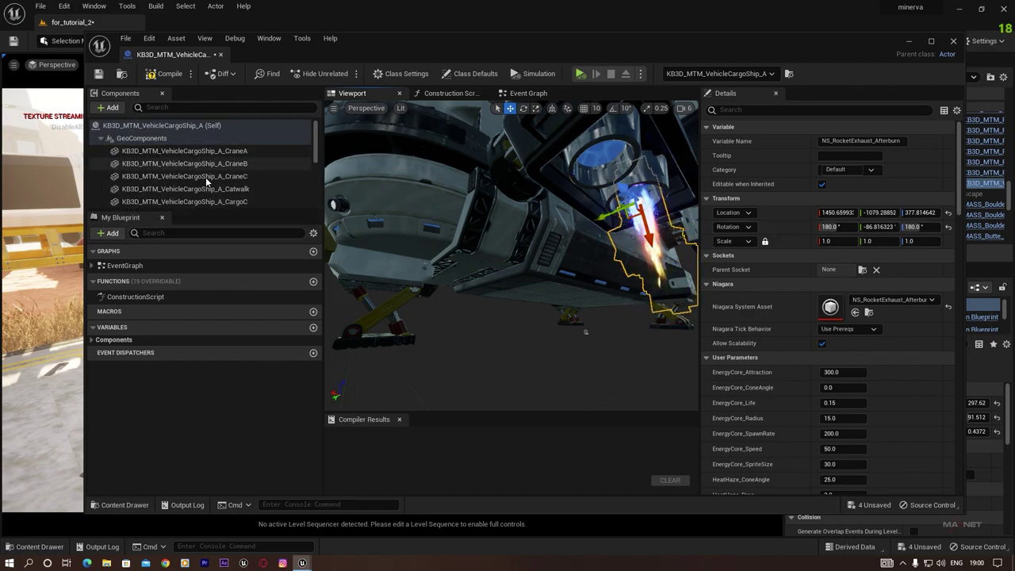
- Identify the thruster above the flame and attach NS_RocketExhaust_Afterburn to KB3D_MTM_VehicleCargoShip_A_ThrusterB as its child component
scroll(203, 177, down, 3)
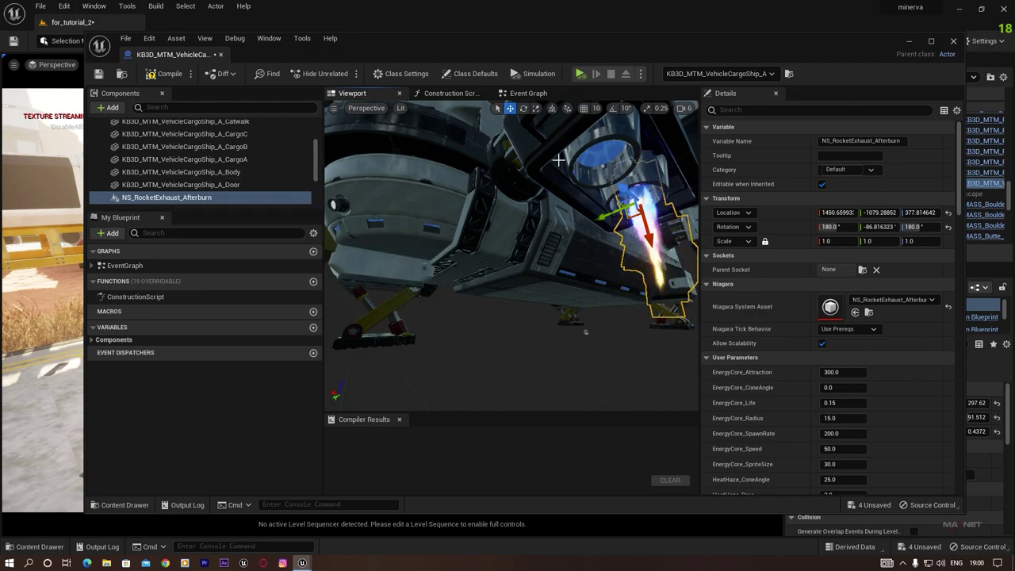
click(586, 145)
scroll(213, 170, up, 3)
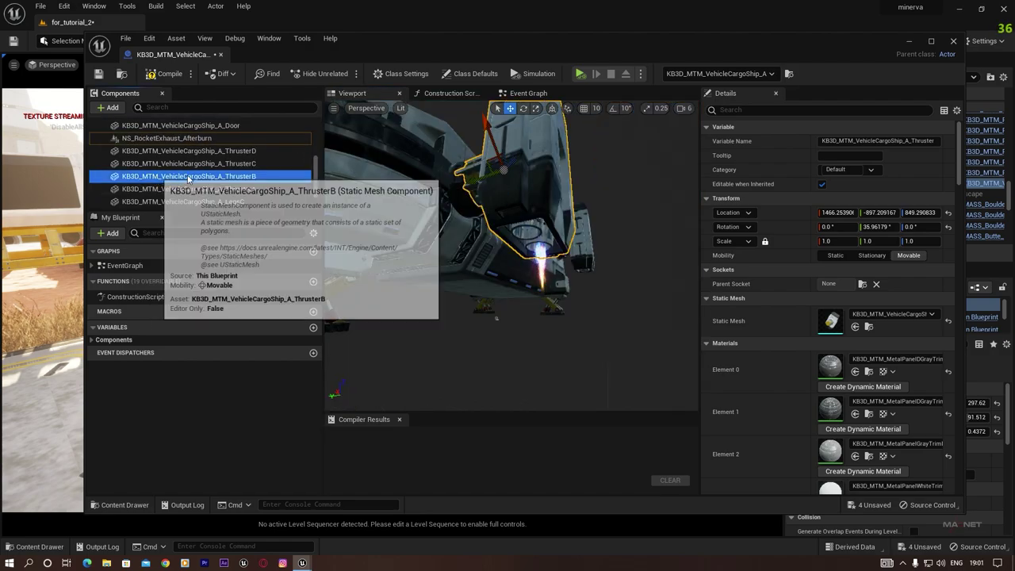
click(541, 270)
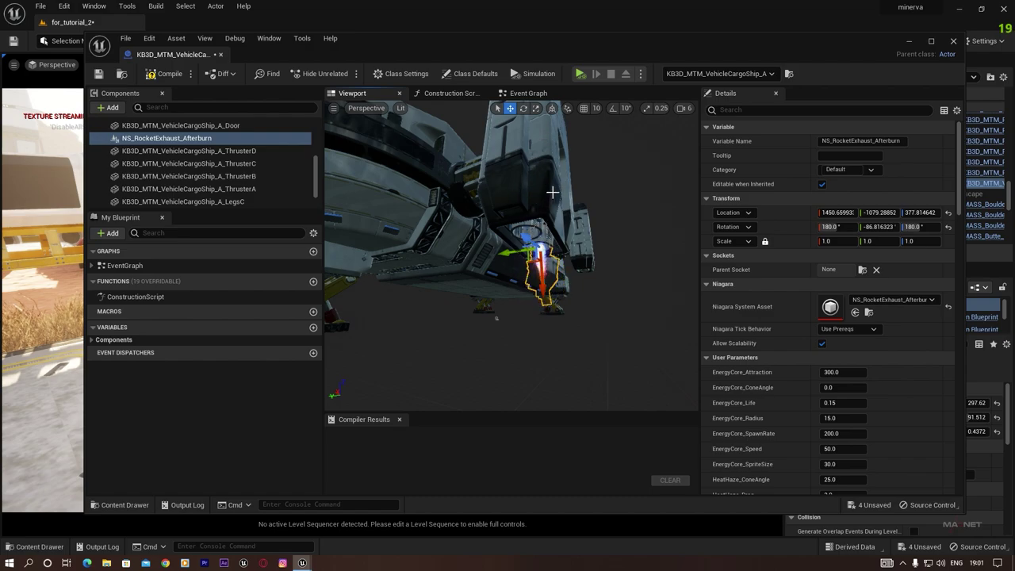
drag(201, 141, 247, 177)
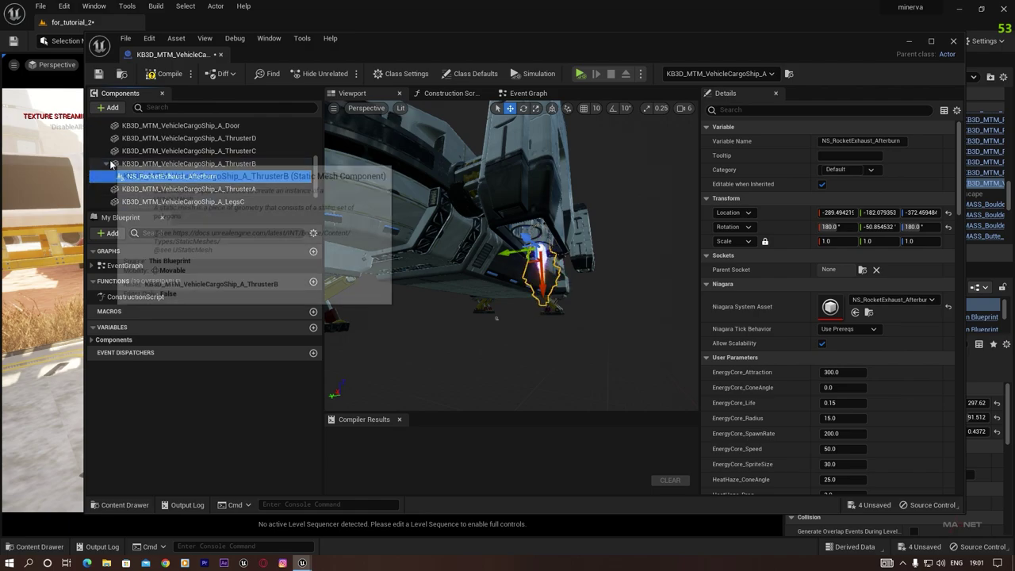
click(106, 164)
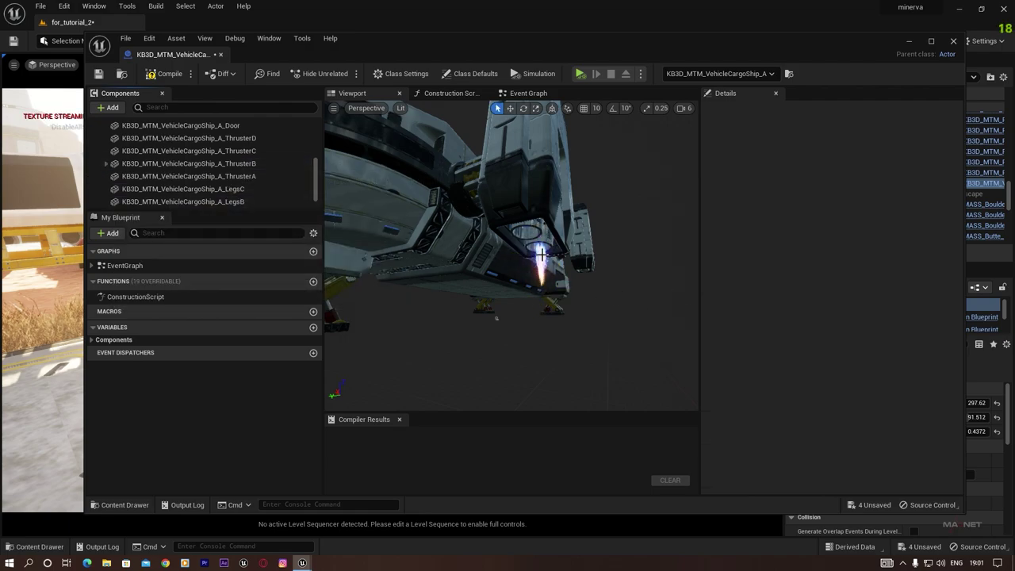
- Tilt ThrusterB back and forth, ending at about 23° Y rotation, to test the attached exhaust
click(555, 154)
key(e)
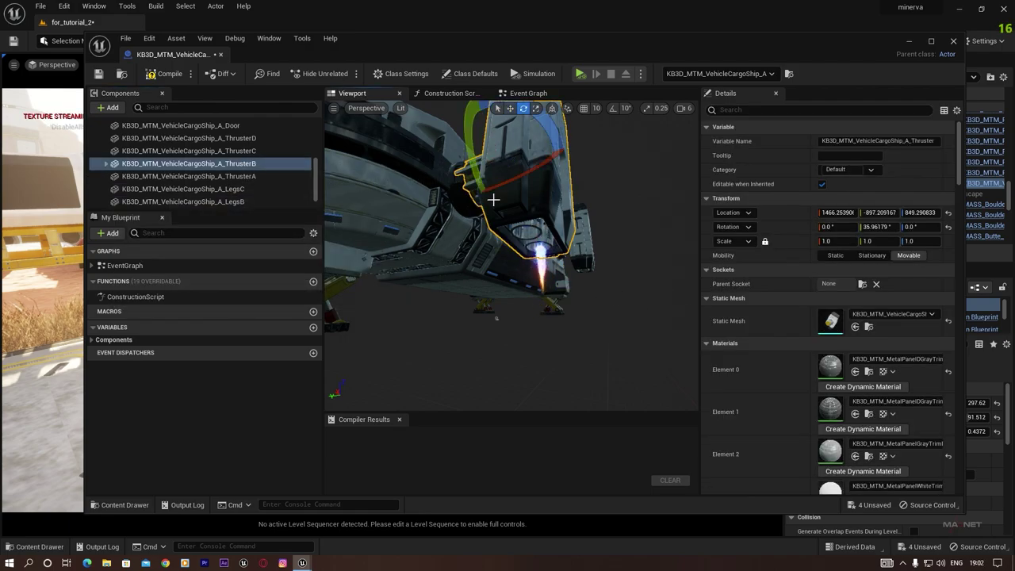
drag(468, 154, 565, 296)
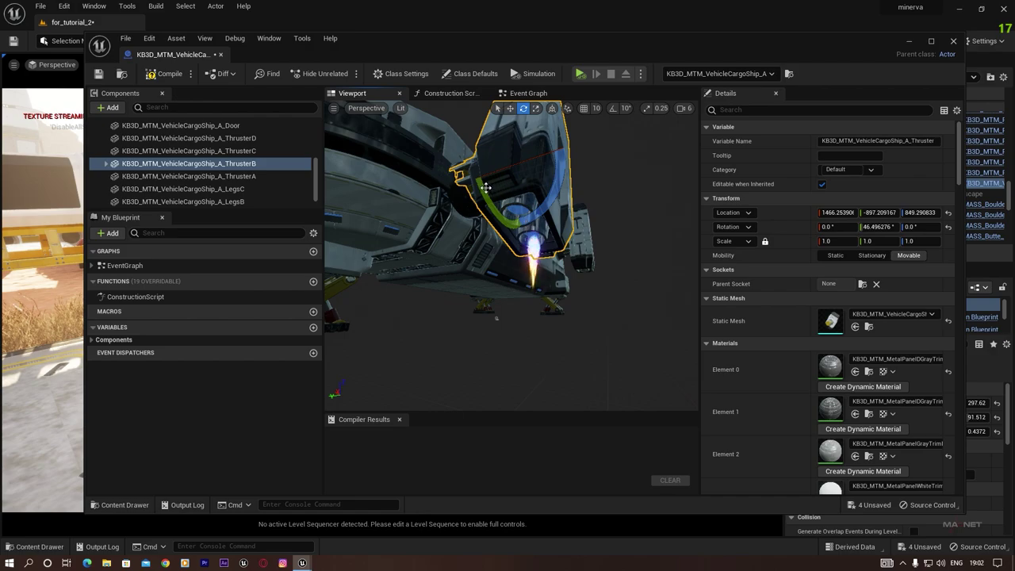
drag(485, 187, 555, 191)
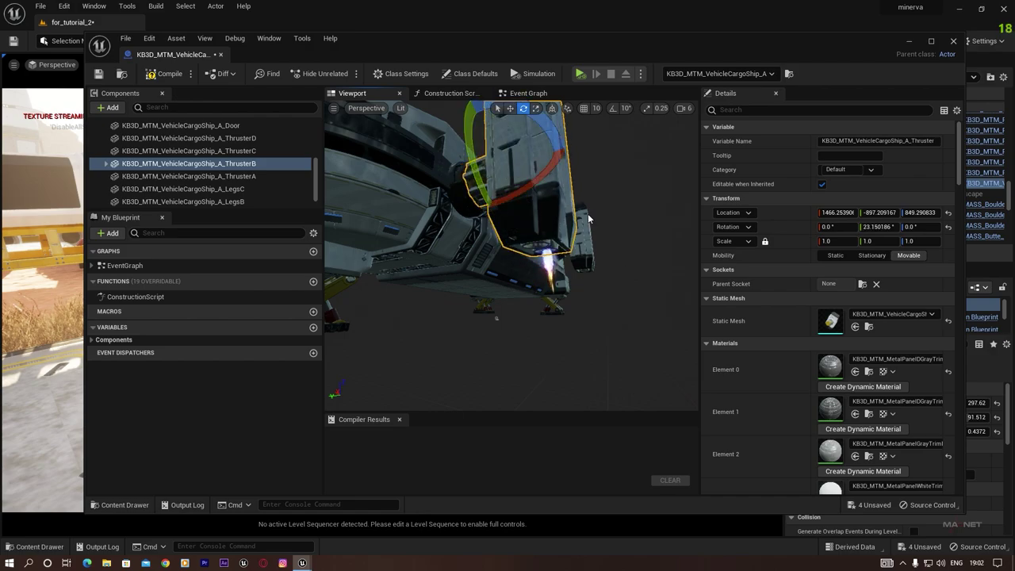
right_drag(555, 262, 428, 258)
alt+drag(575, 283, 396, 266)
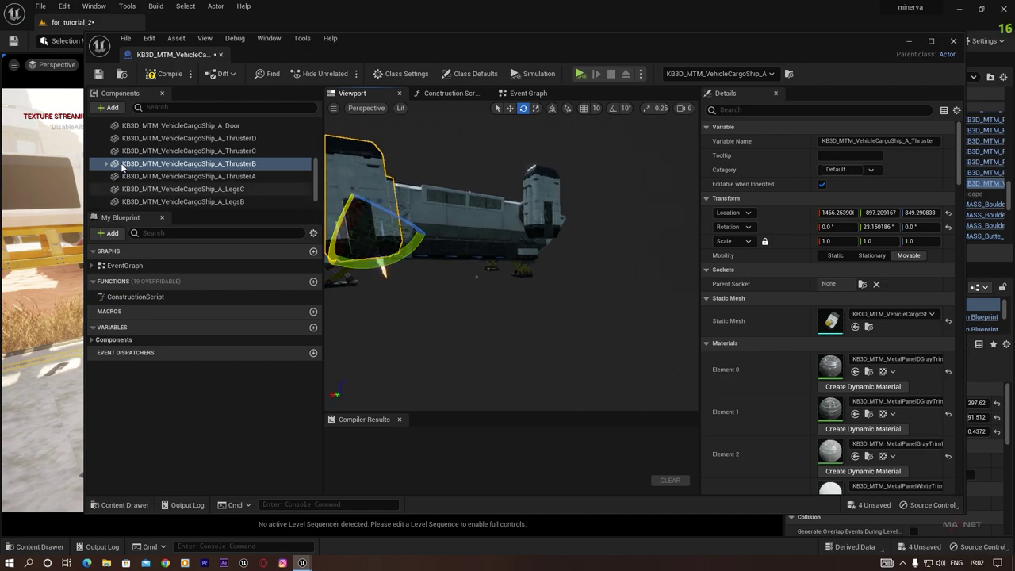
alt+drag(476, 277, 500, 279)
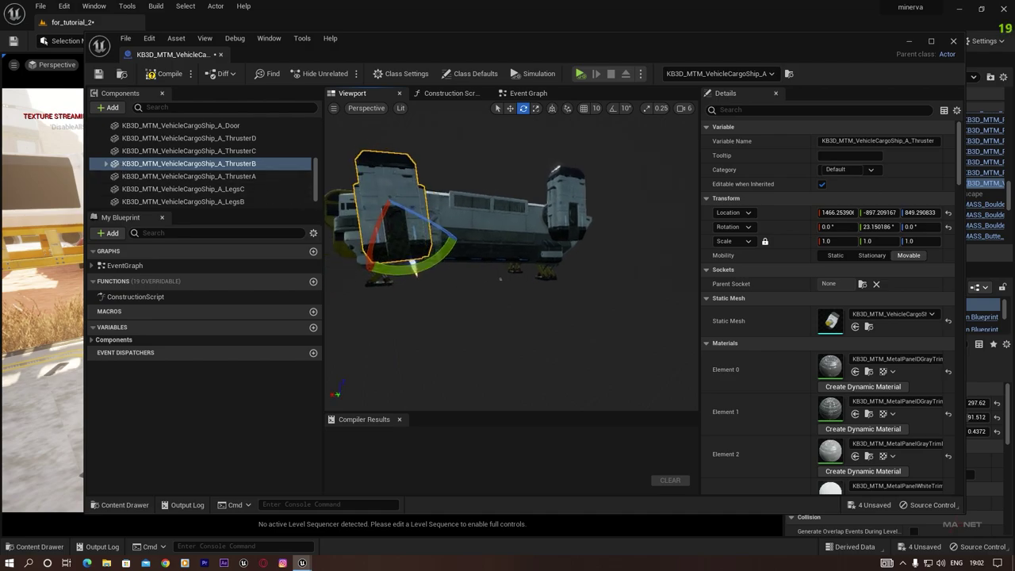
- Tilt ThrusterB to about 37° Y rotation, then compile the cargo ship blueprint and close its editor
click(566, 203)
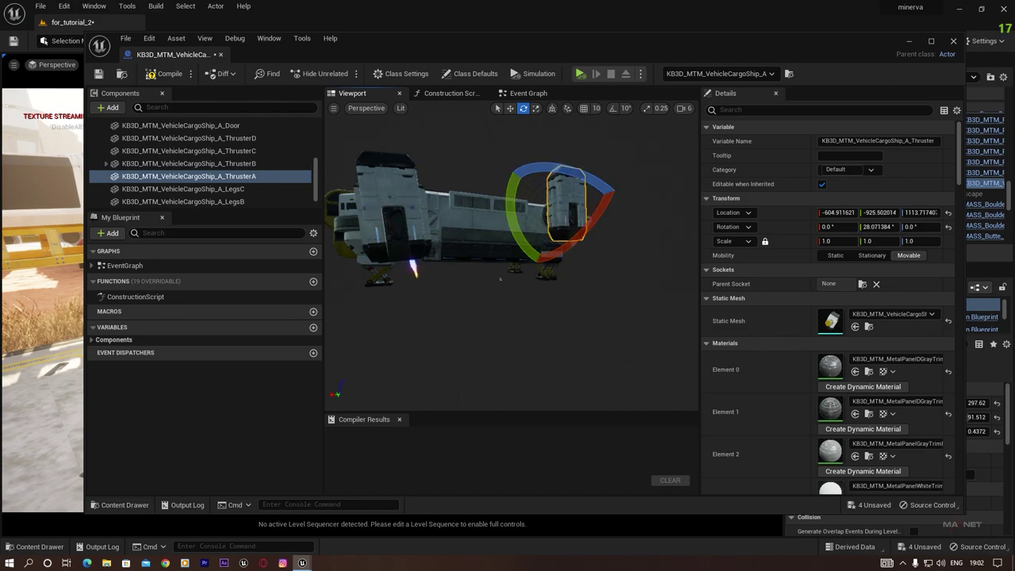
click(405, 213)
drag(397, 267, 649, 242)
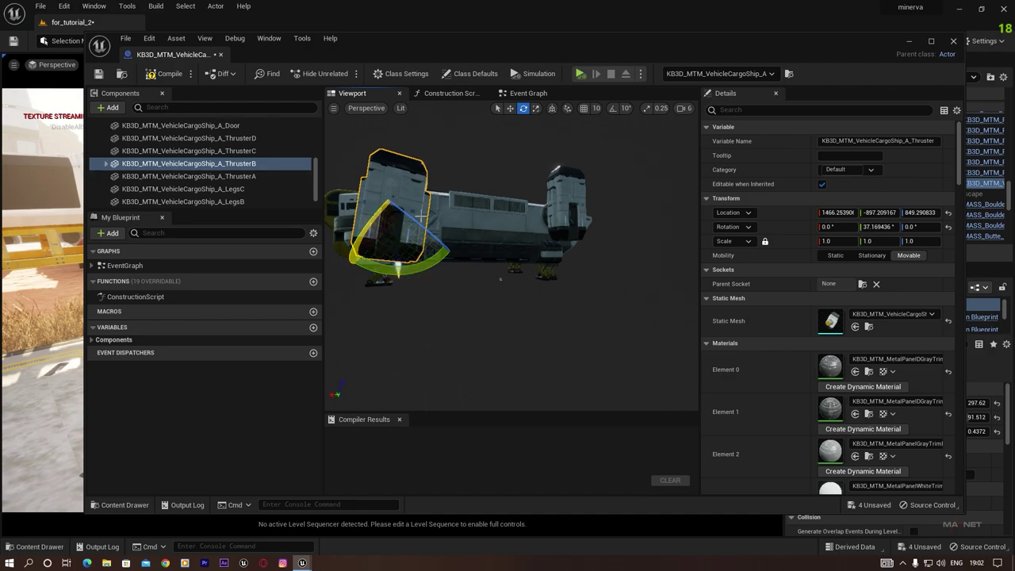
click(164, 75)
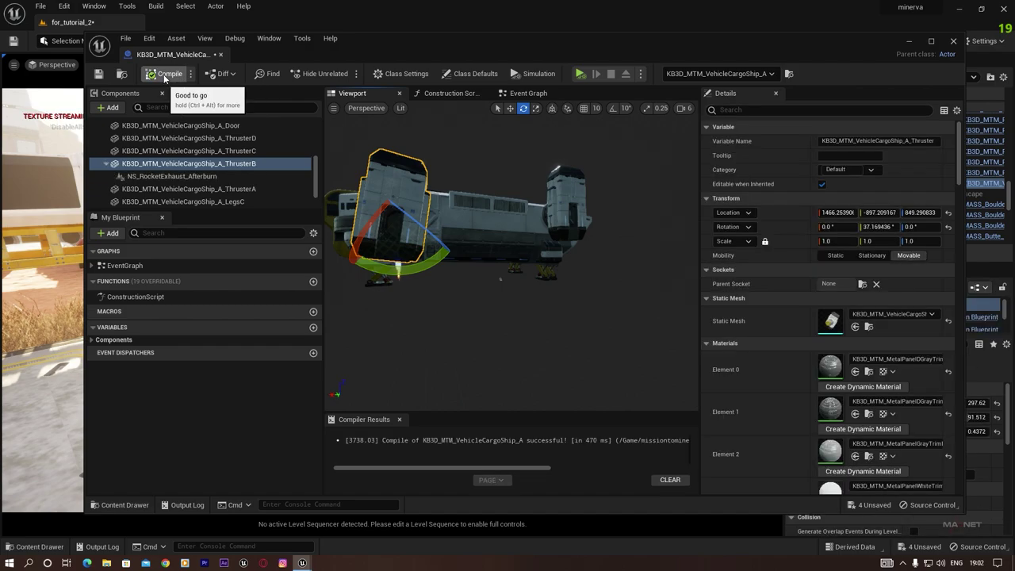
click(953, 41)
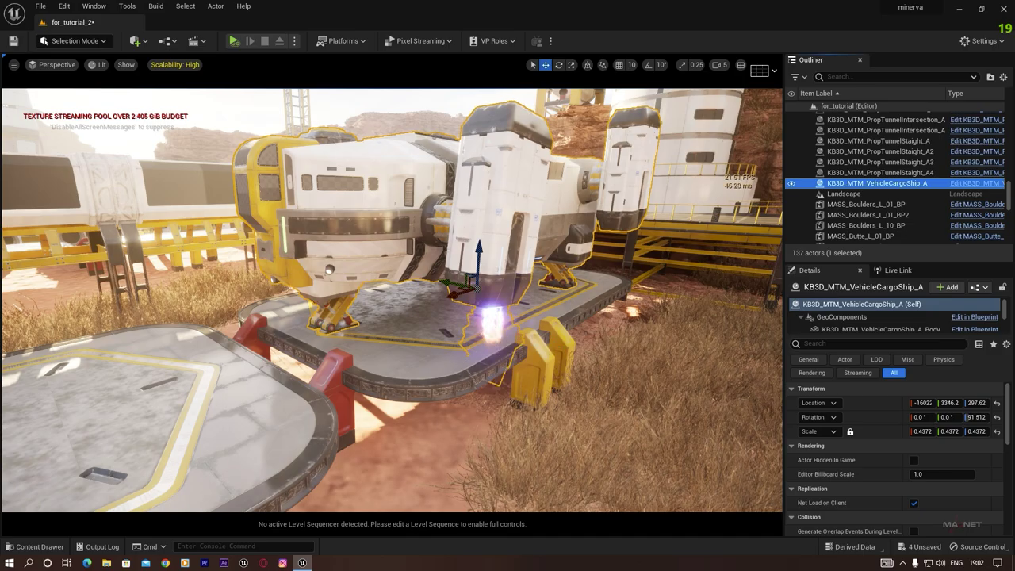
- Examine the thruster exhaust on the landed ship, deselect it and view the canyon base over the walkways
right_drag(598, 204, 492, 198)
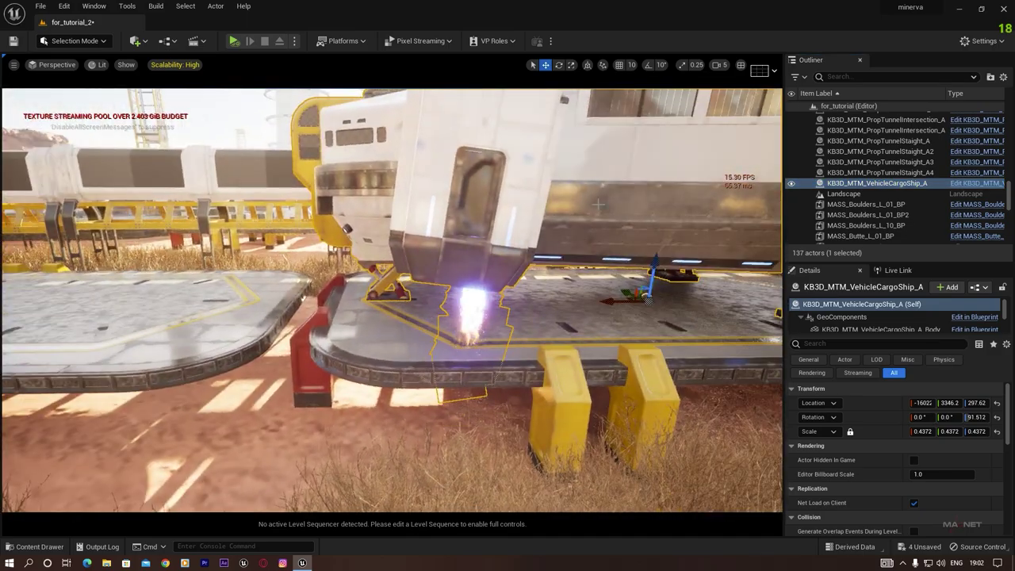
right_drag(627, 432, 368, 209)
key(Escape)
right_drag(392, 299, 411, 358)
mouse_move(367, 299)
right_down()
mouse_move(382, 313)
mouse_move(367, 300)
right_up()
right_drag(530, 279, 530, 279)
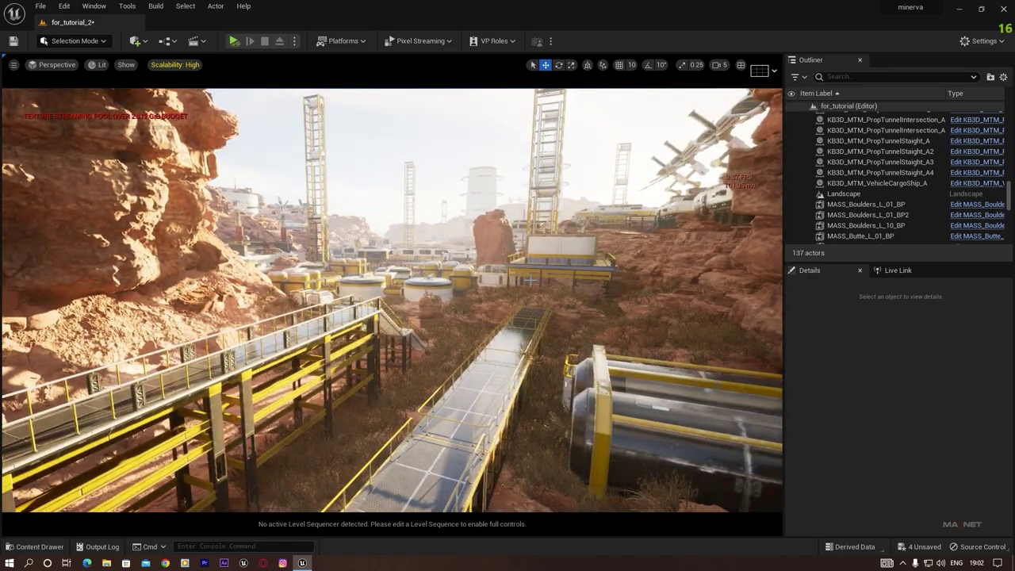
- Add a level sequence to the level and save it as "tutorial" in the Content folder
click(195, 40)
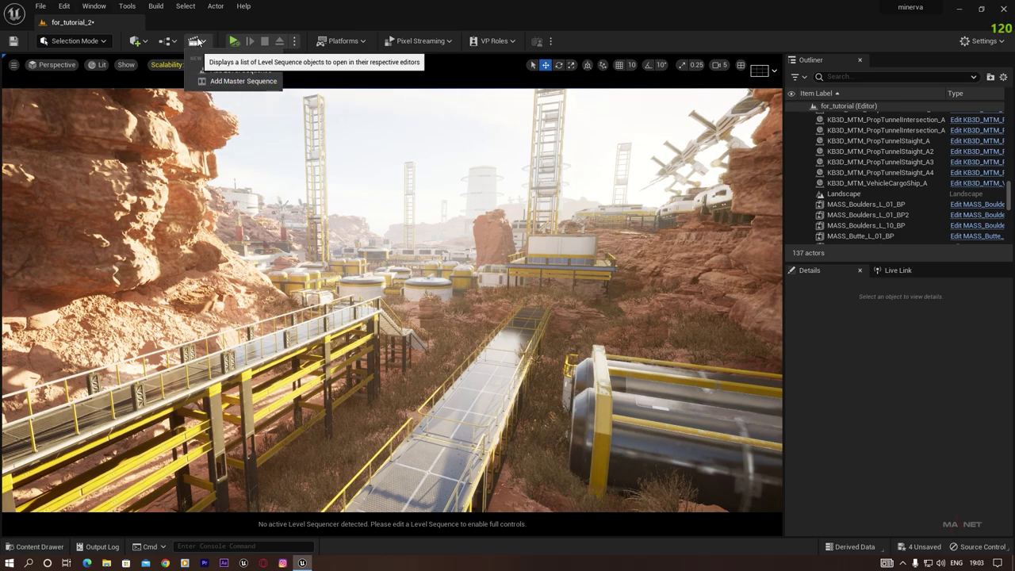
click(247, 73)
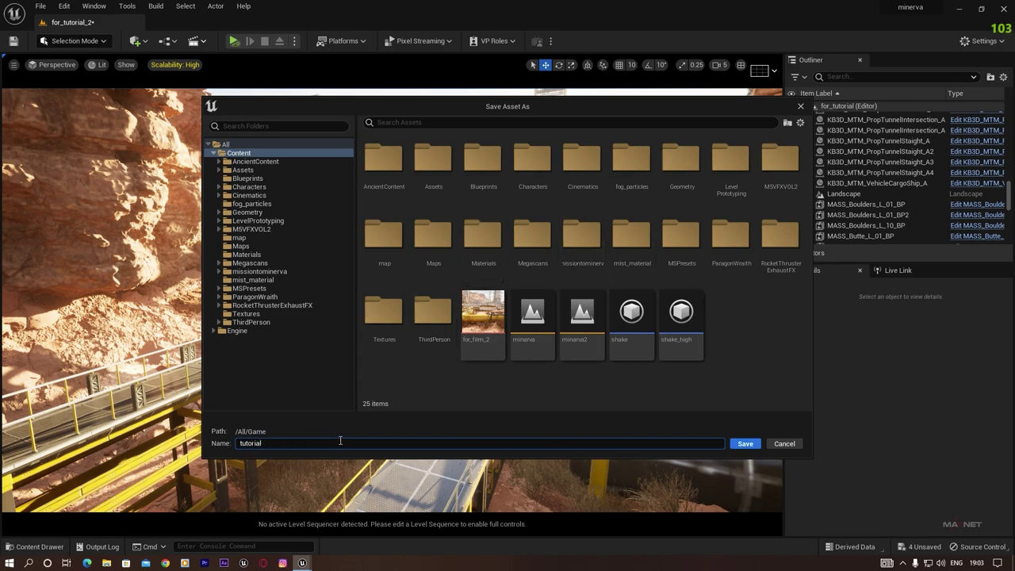
click(745, 443)
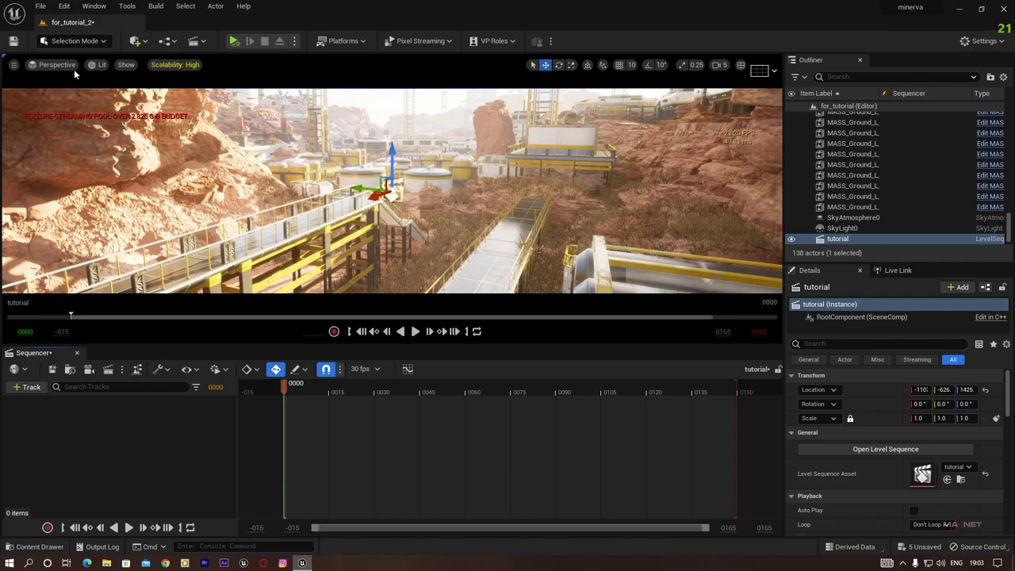
- Place a cine camera actor in the level and snap it to the current view of the canyon base
click(136, 40)
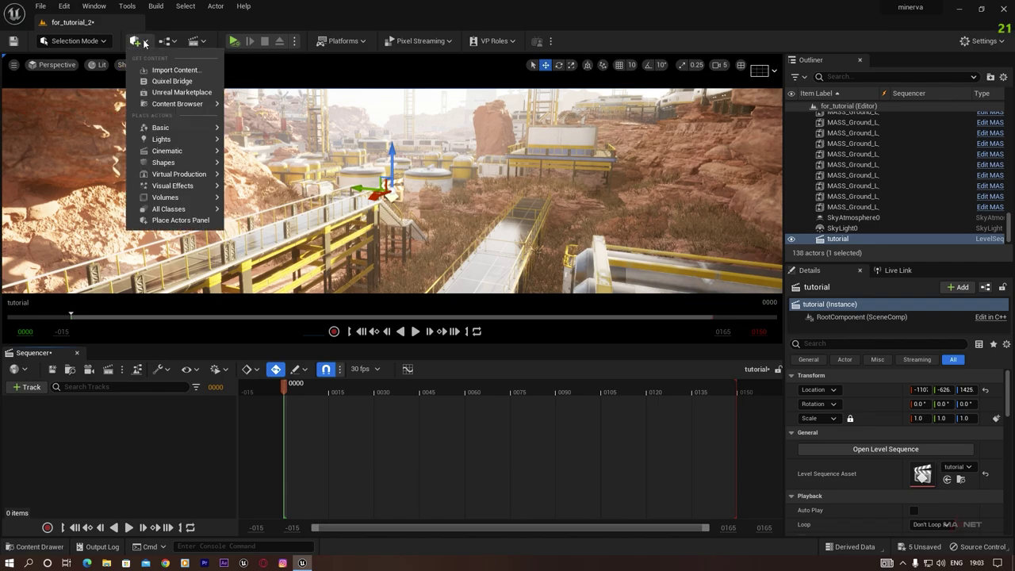
mouse_move(186, 151)
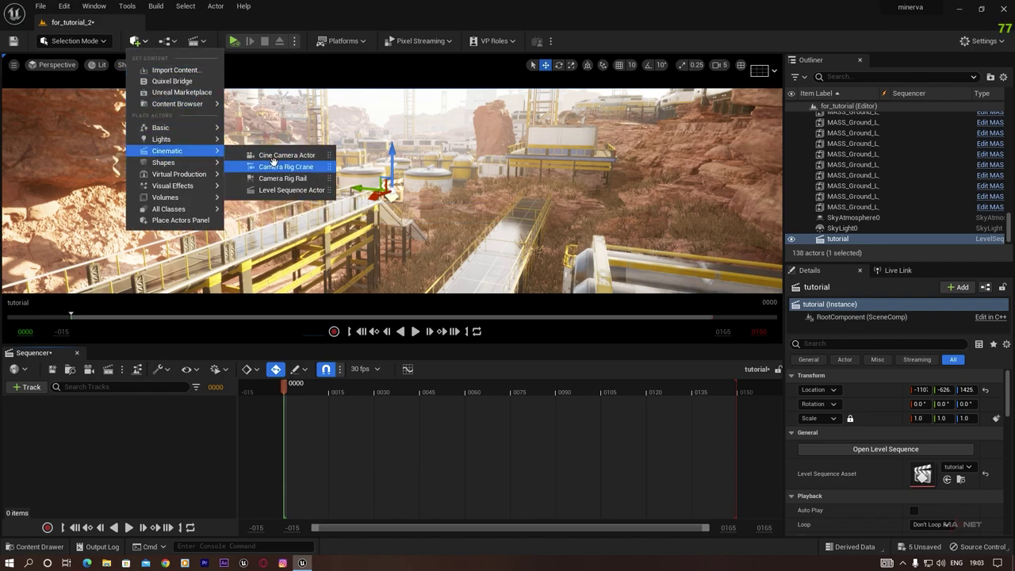
click(299, 159)
drag(299, 160, 400, 187)
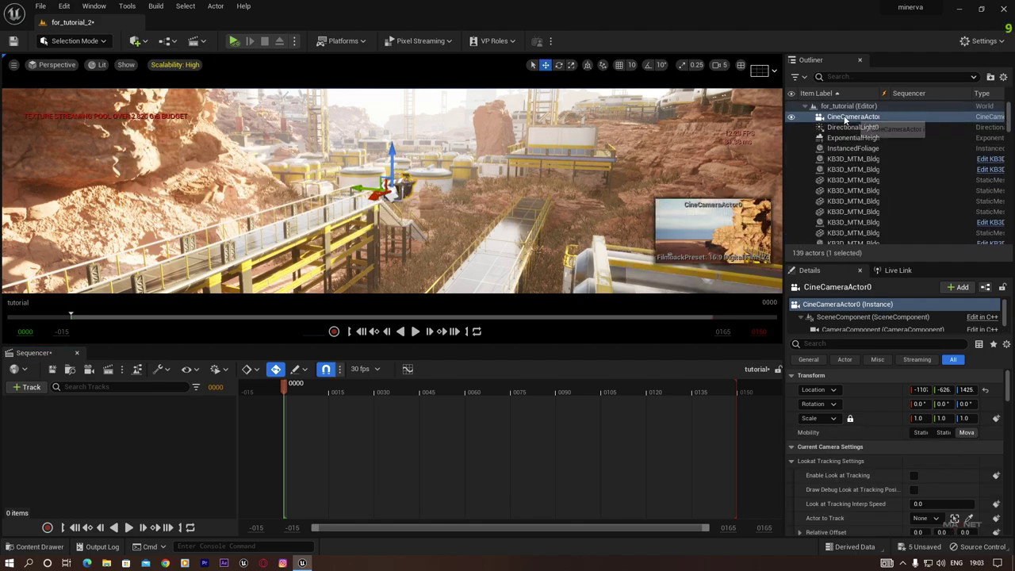
right_click(856, 118)
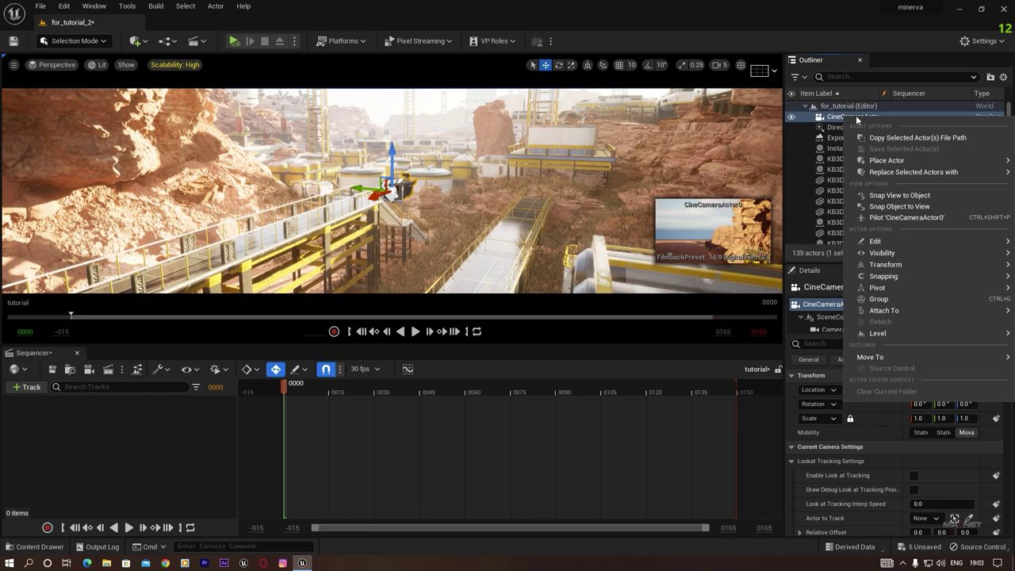
click(918, 208)
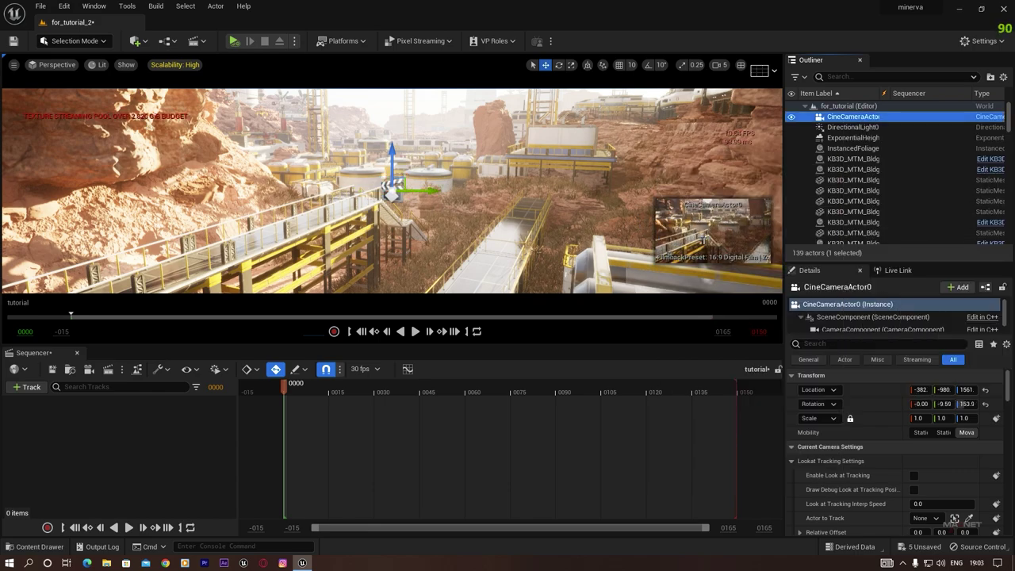
- Add the cine camera to the tutorial sequence with a camera cut, turn its view slightly and enlarge the viewport
drag(852, 116, 382, 306)
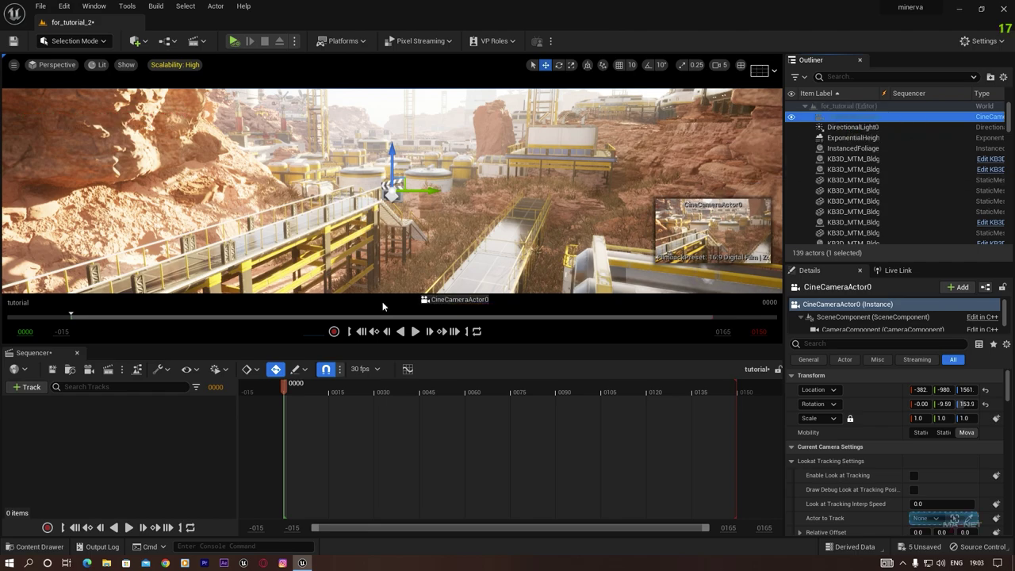
drag(102, 432, 75, 432)
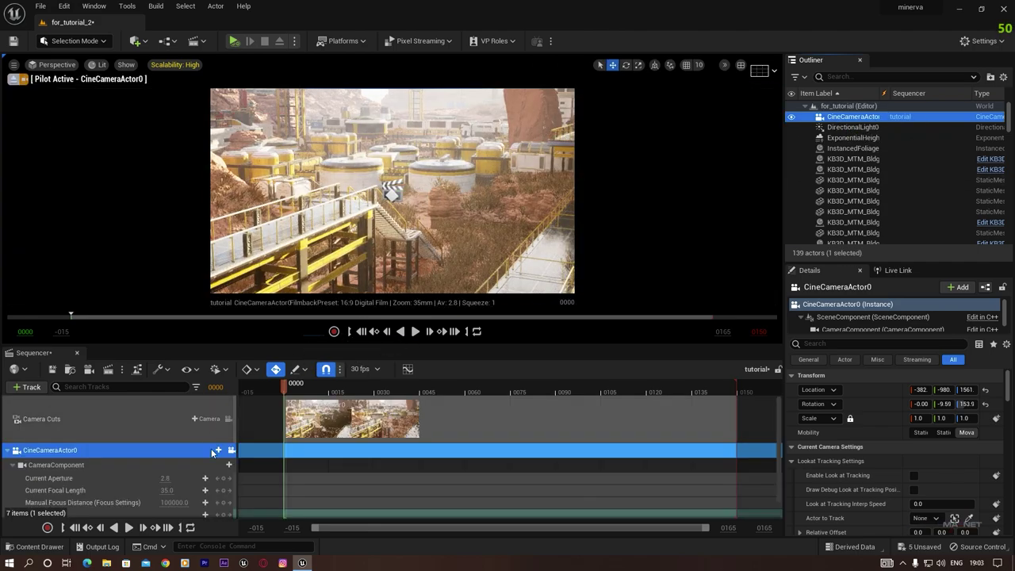
mouse_move(421, 219)
right_down()
mouse_move(415, 200)
mouse_move(444, 200)
mouse_move(421, 215)
right_up()
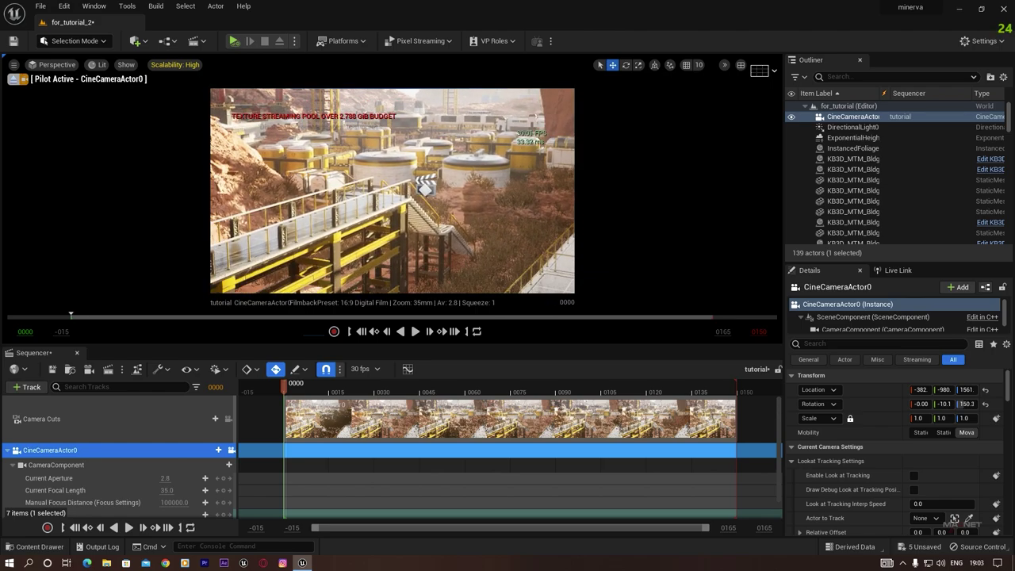
drag(434, 346, 435, 370)
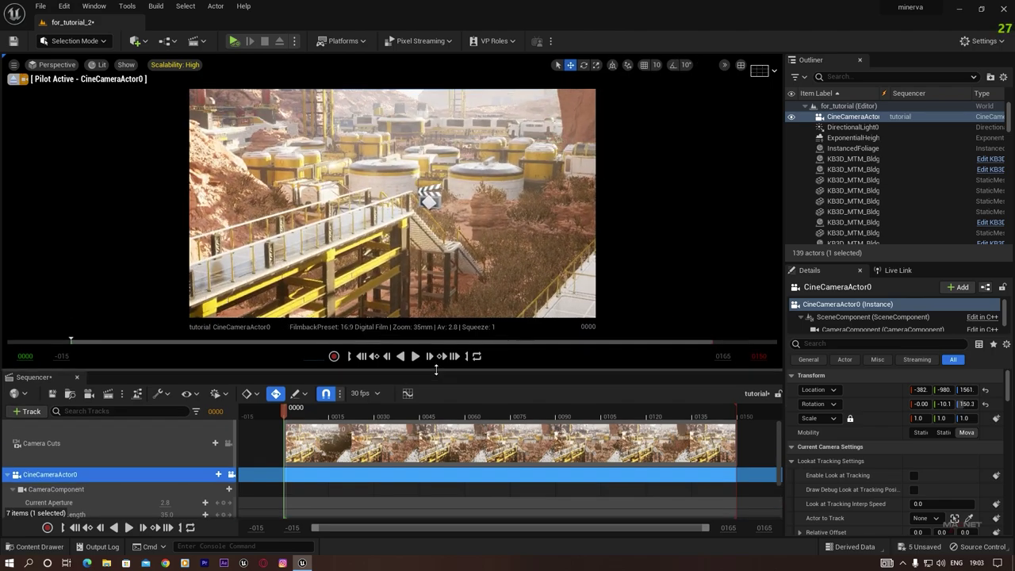
- Set the cine camera's current focal length to about 12.47 mm in the sequence
scroll(74, 483, down, 1)
click(55, 456)
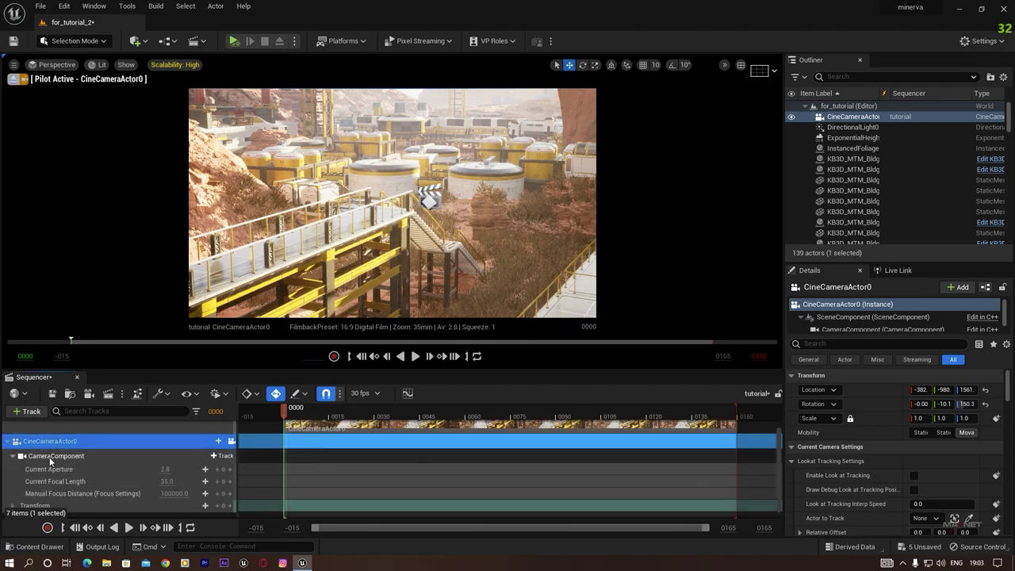
drag(166, 481, 185, 481)
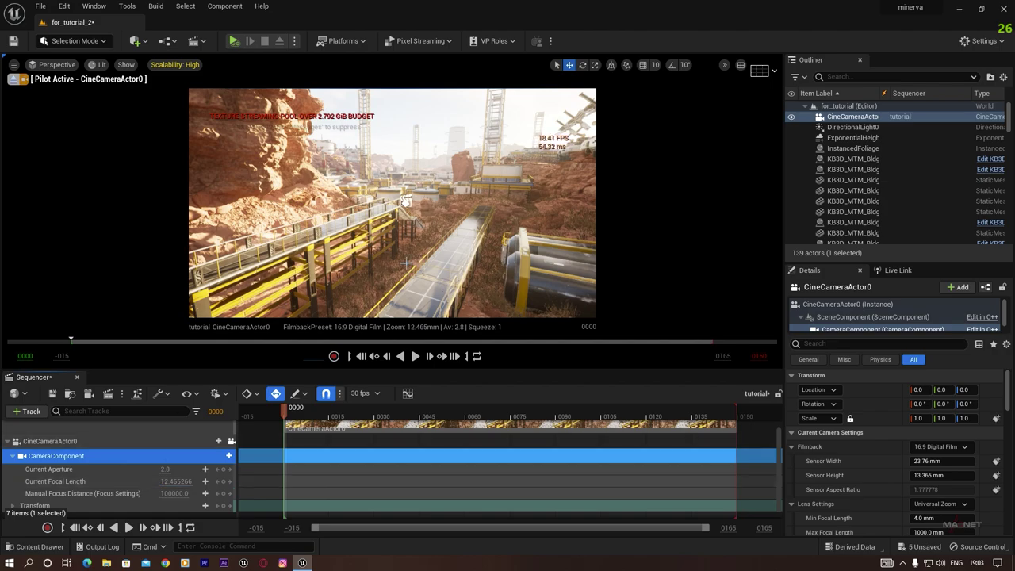
- Fly the piloted camera through the base to a wide shot across the dry grass towards the landed cargo ship
key(w)
mouse_move(393, 203)
right_down()
mouse_move(365, 208)
mouse_move(357, 246)
mouse_move(361, 204)
mouse_move(392, 202)
right_up()
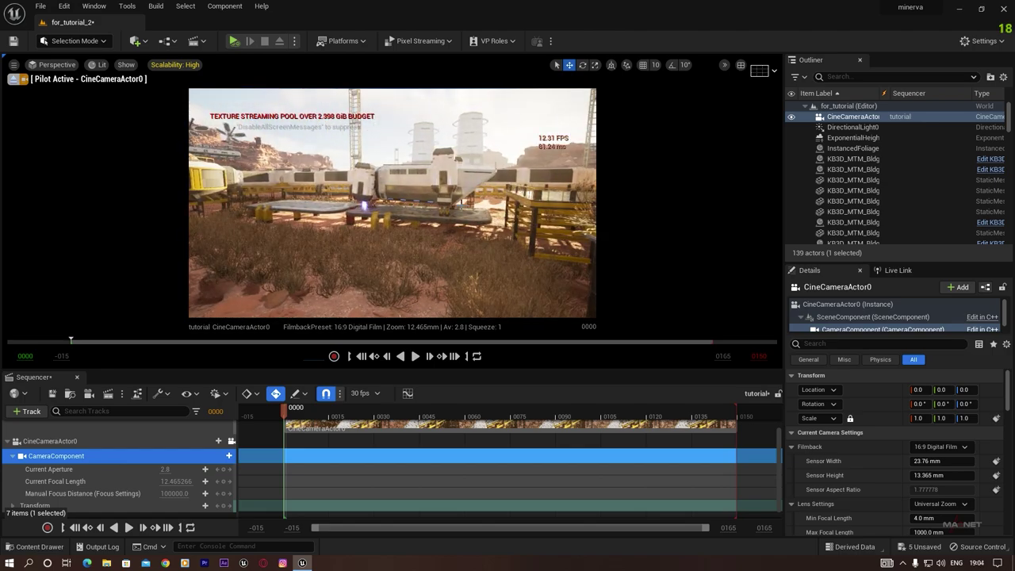
right_drag(399, 255, 436, 268)
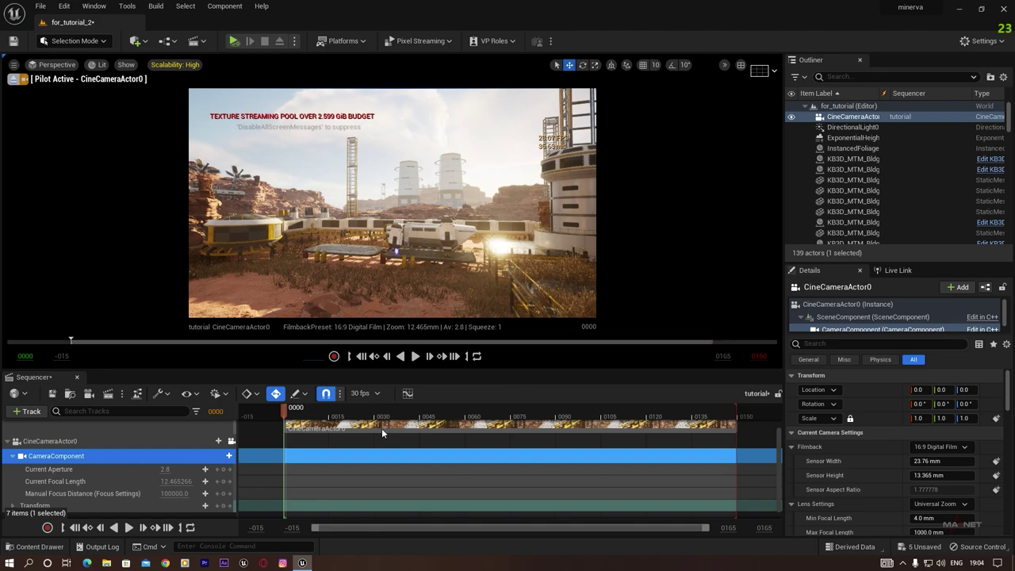
- Add the landed cargo ship to the sequence, then scrub the timeline and return the playhead to frame 0
click(422, 235)
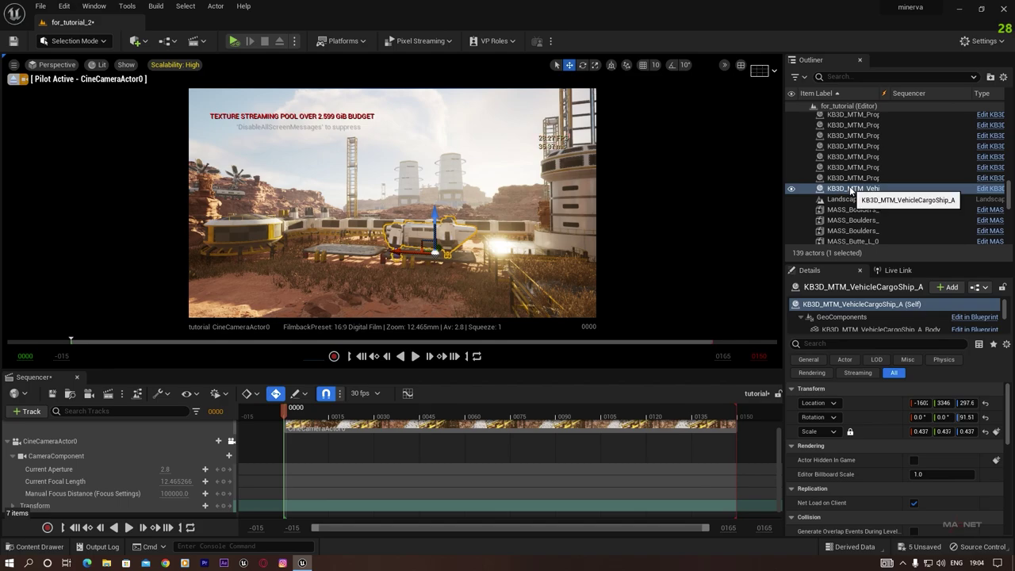
drag(850, 191, 45, 498)
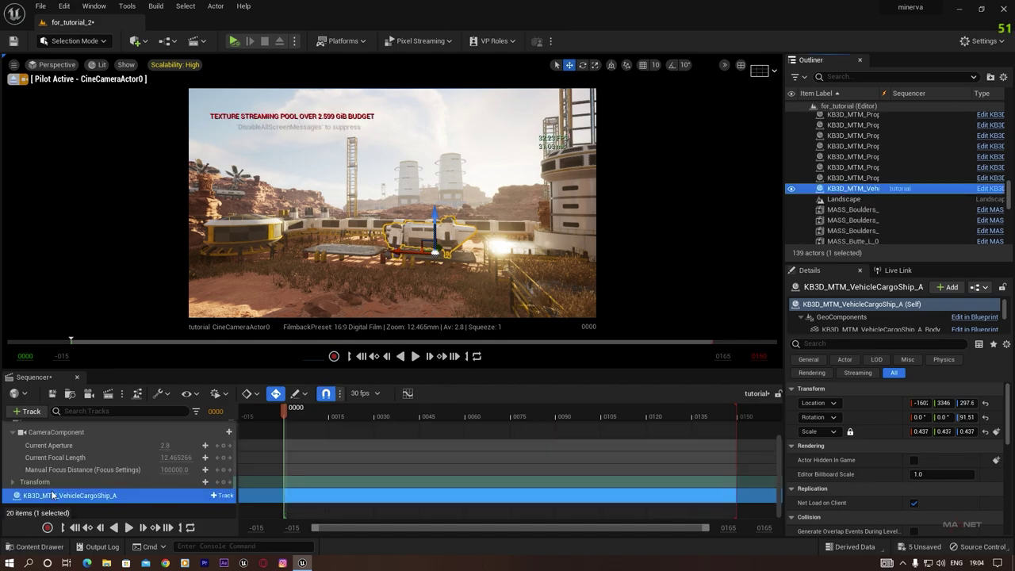
drag(286, 414, 426, 410)
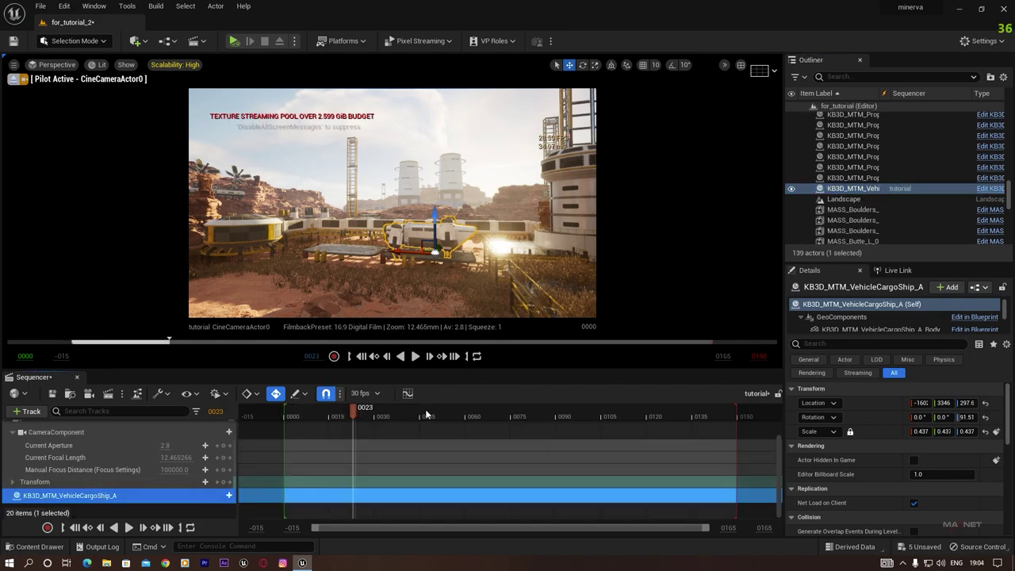
drag(289, 431, 285, 429)
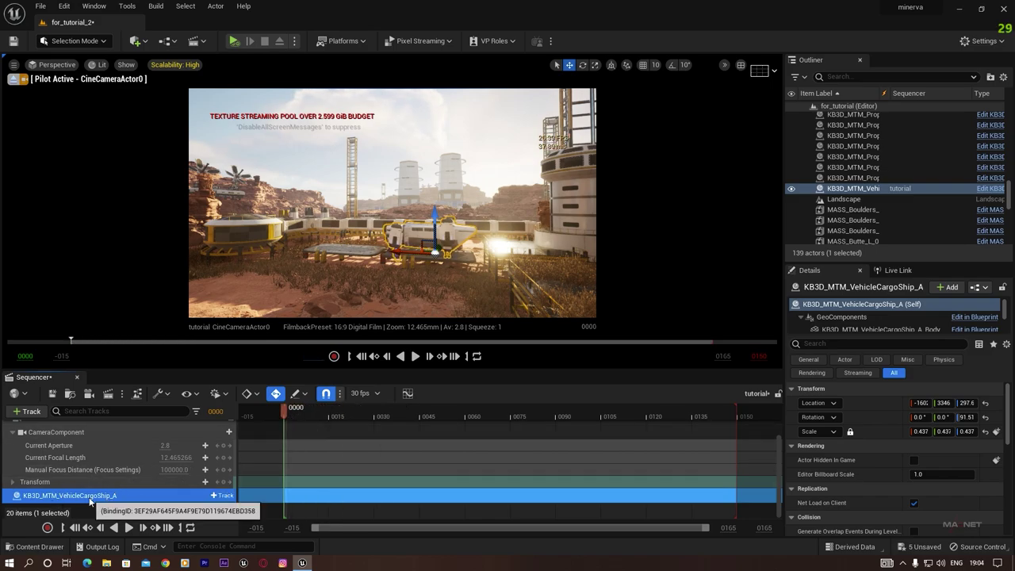
- Add component tracks for ThrusterA, ThrusterB, ThrusterC and ThrusterD under the cargo ship in the sequence
click(224, 496)
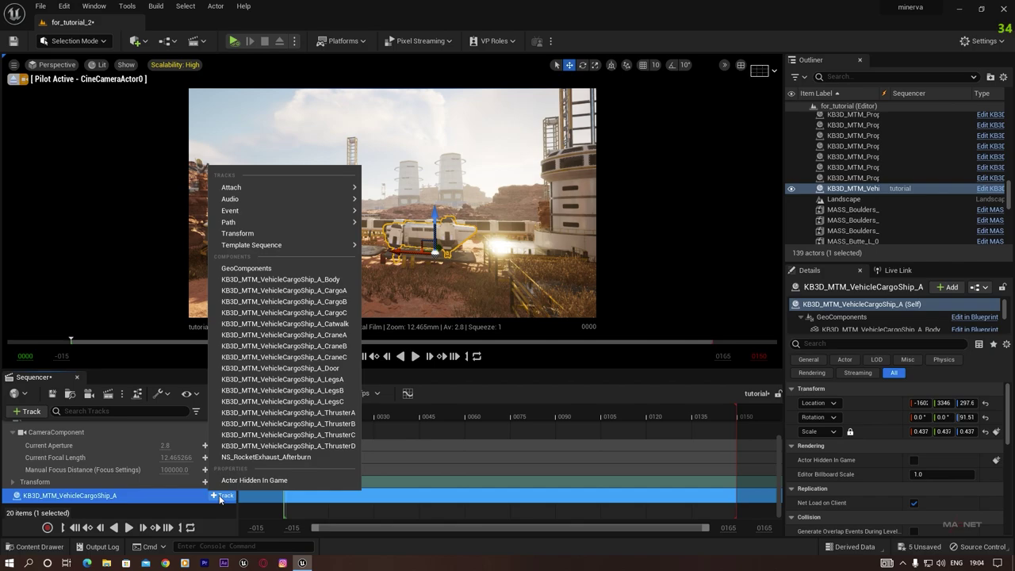
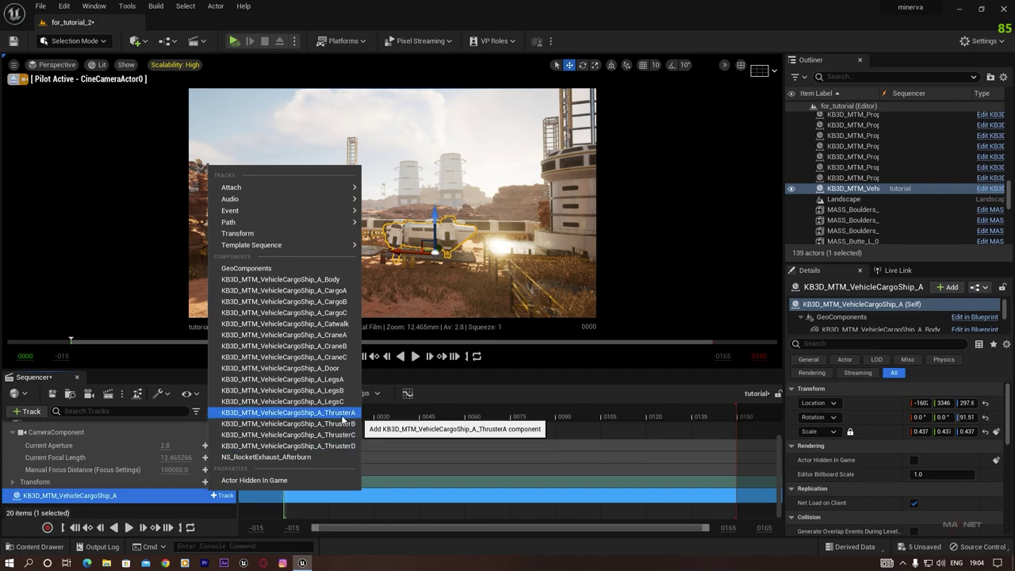
click(342, 414)
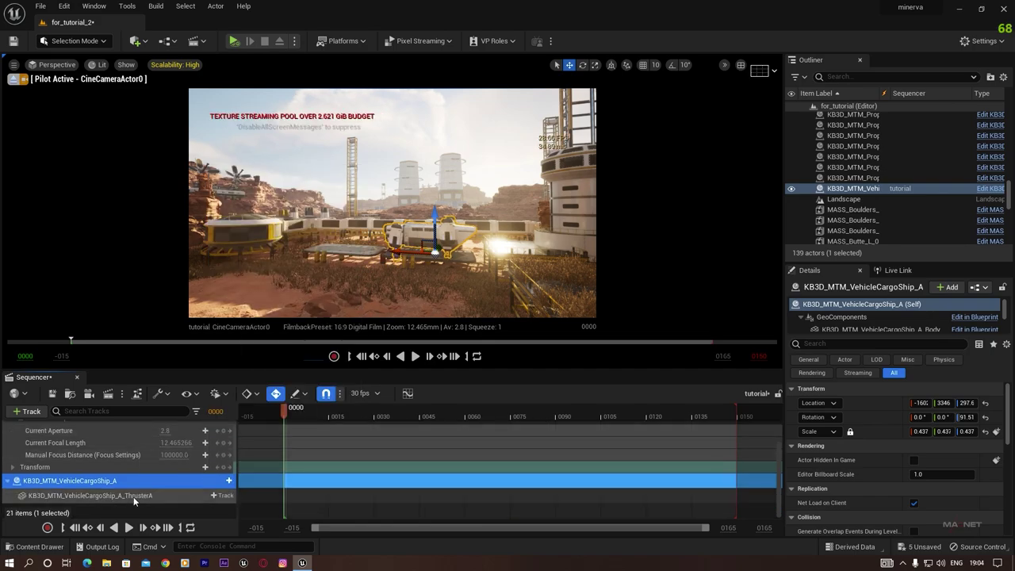
click(222, 481)
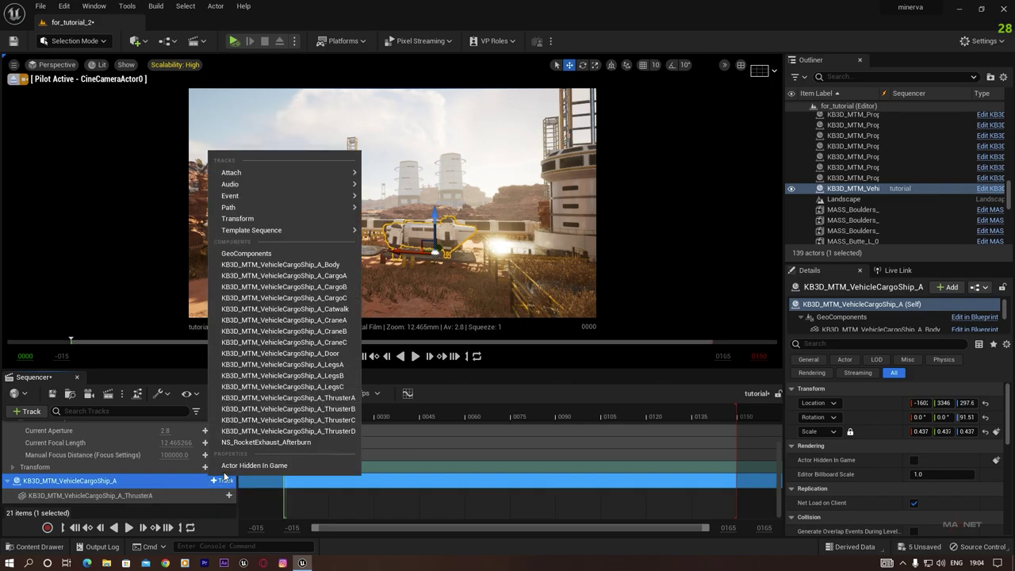
click(327, 413)
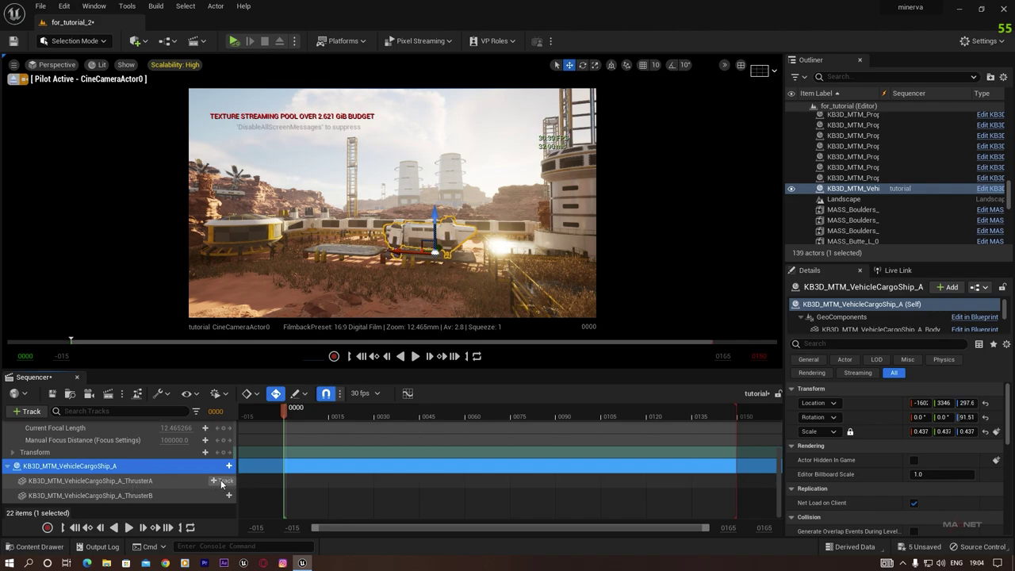
click(222, 465)
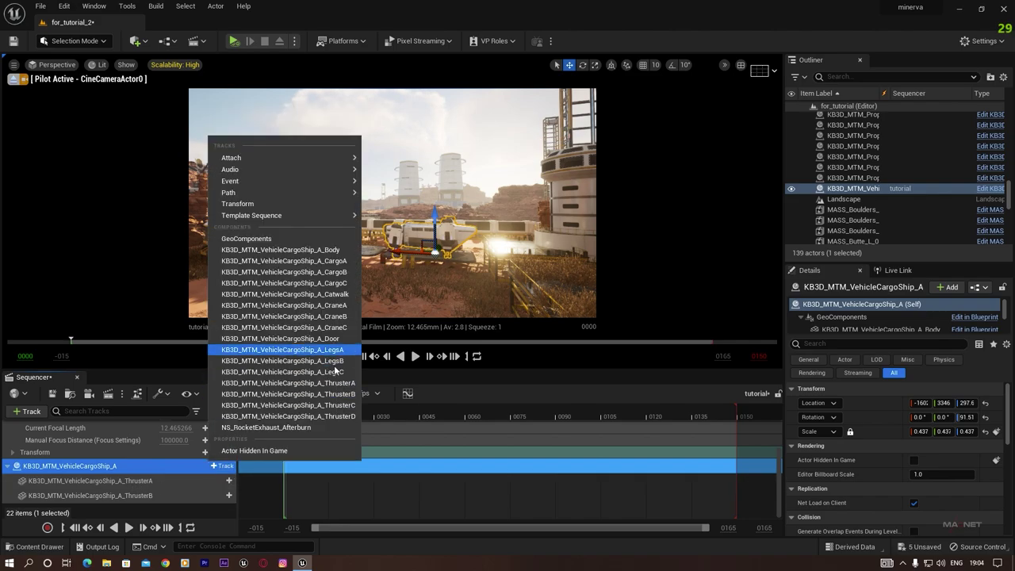
click(341, 406)
scroll(183, 485, down, 1)
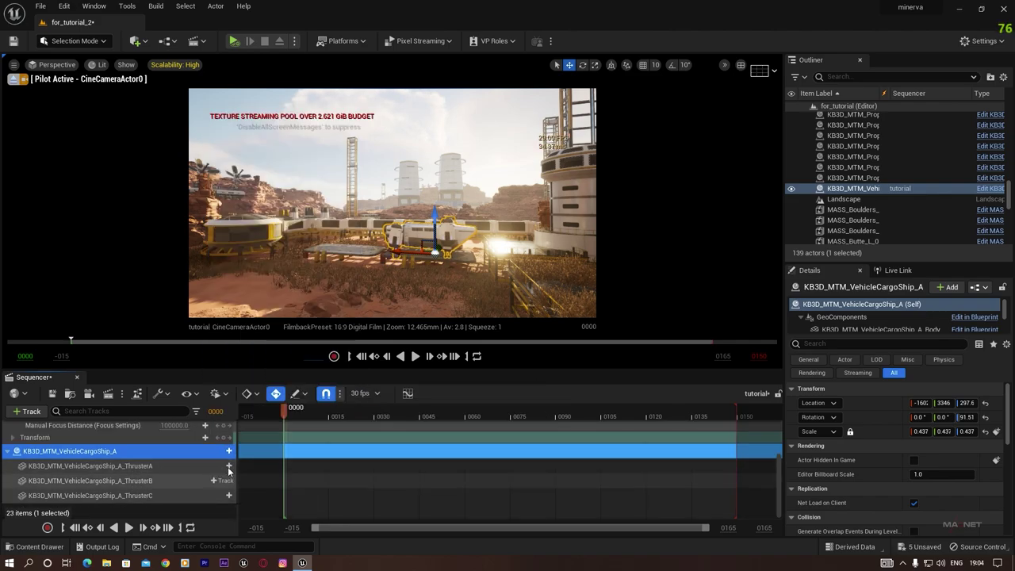
click(222, 451)
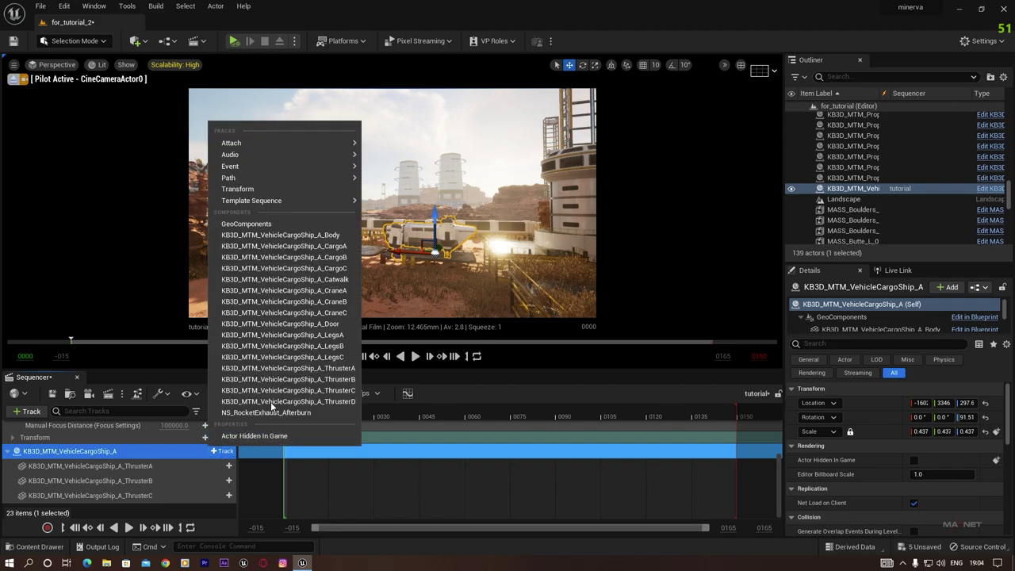
click(329, 401)
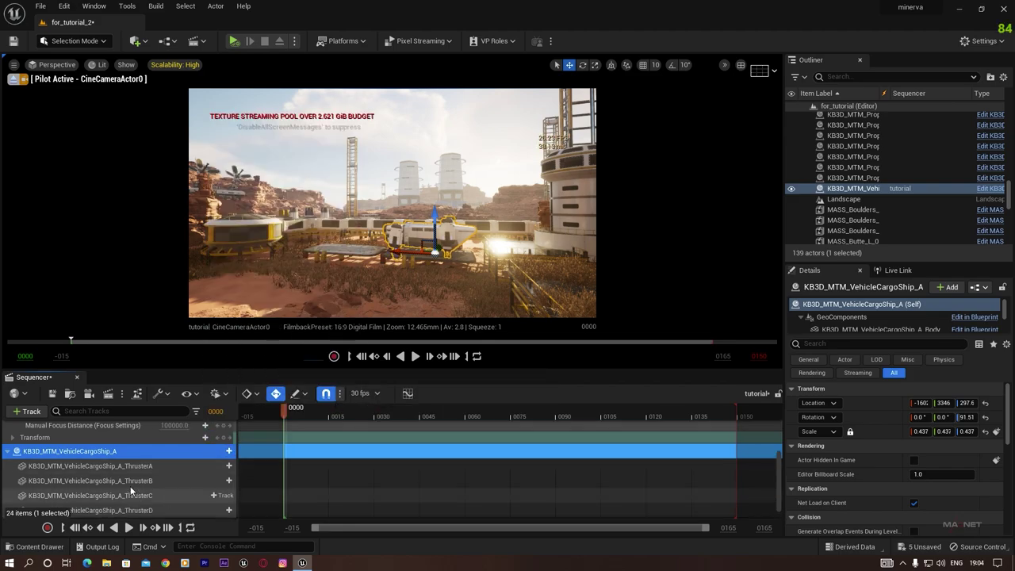
- Select the cargo ship's thruster tracks one after another to identify each thruster in the viewport
scroll(119, 476, down, 1)
click(94, 452)
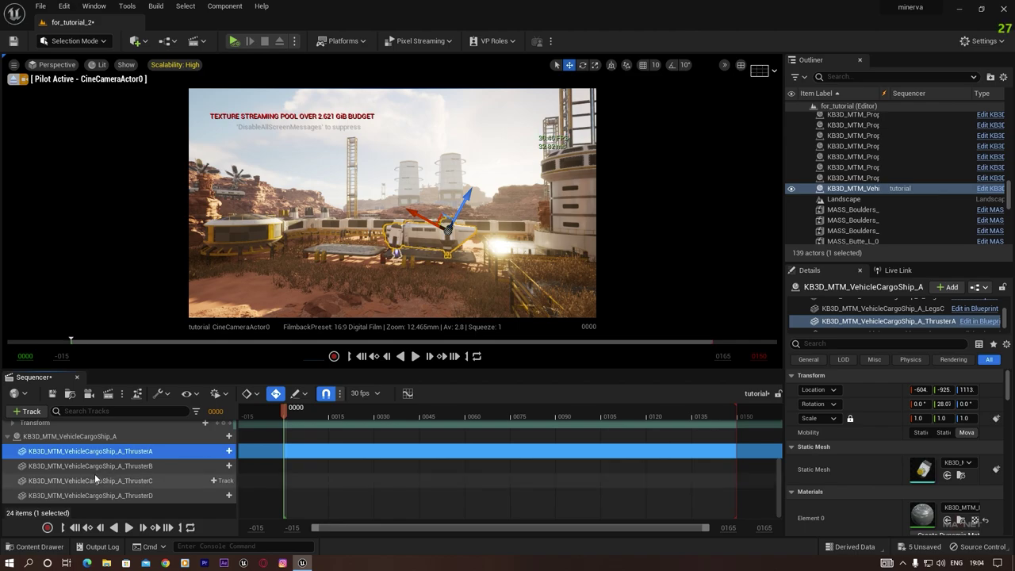
key(Down)
key(Down)
key(Down)
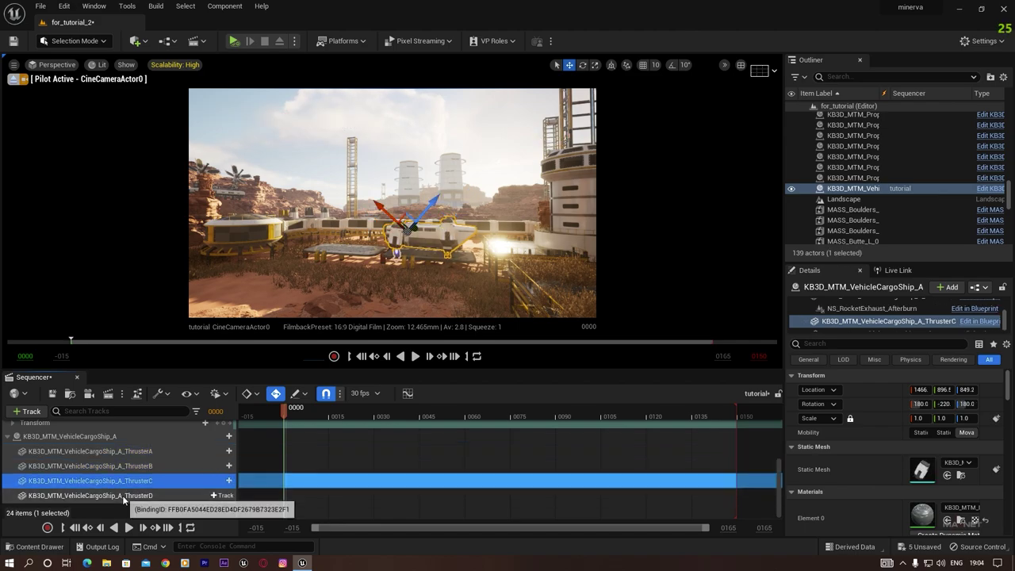
click(91, 466)
- Add Transform tracks to the cargo ship's ThrusterA and ThrusterB components in the sequence
click(100, 451)
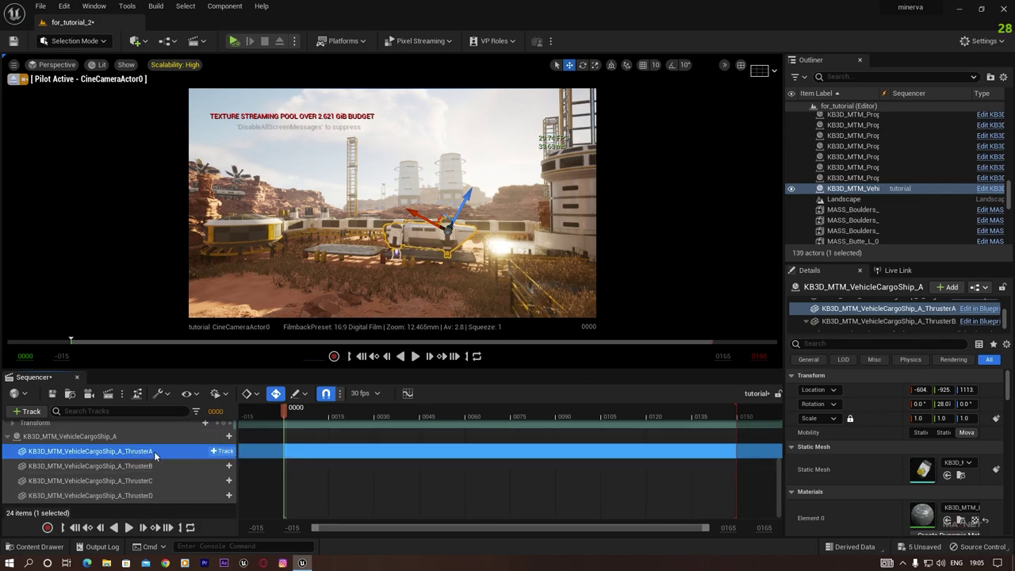
click(224, 451)
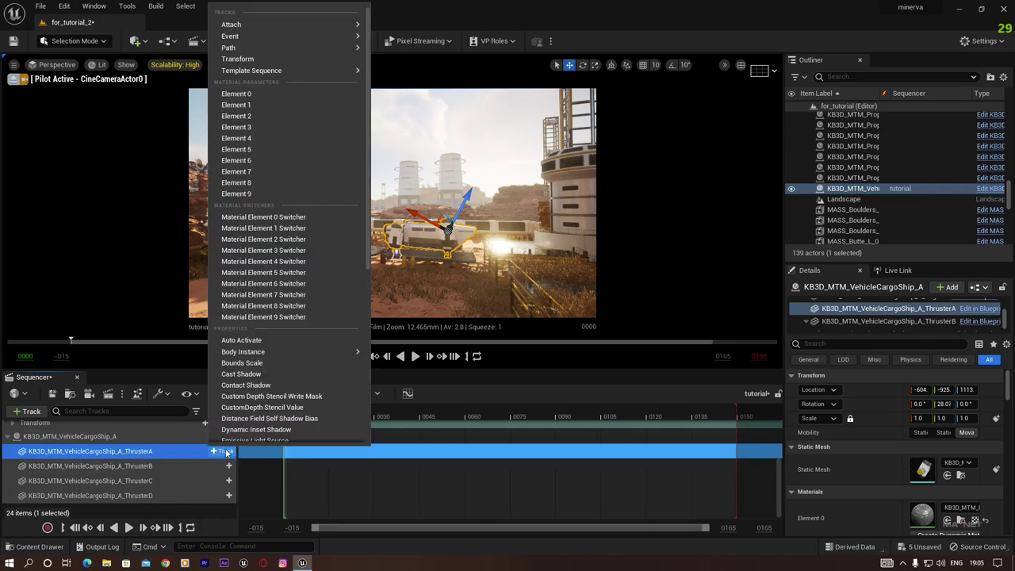
click(238, 59)
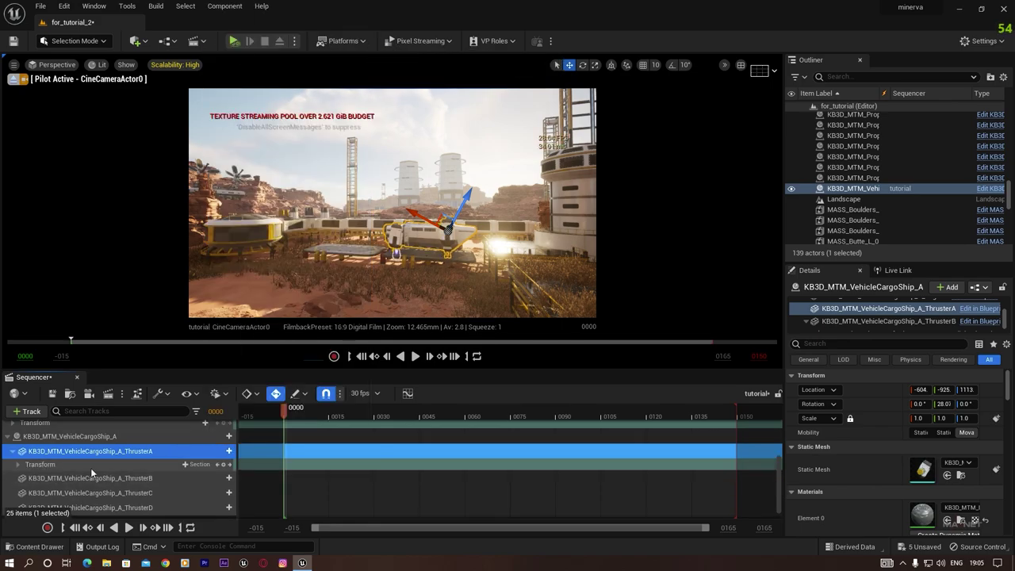
scroll(91, 473, down, 1)
click(228, 465)
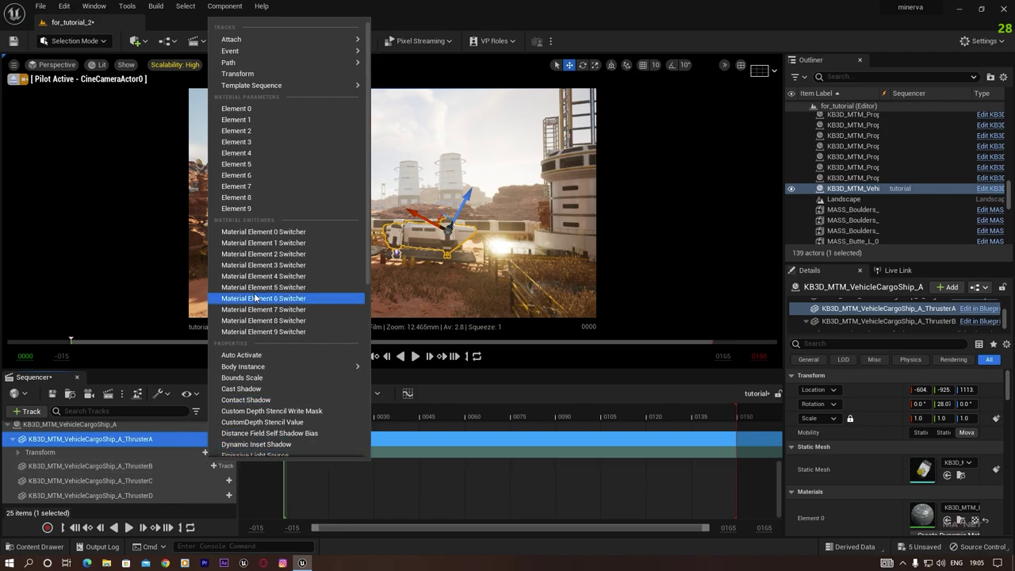
click(256, 76)
scroll(95, 479, down, 1)
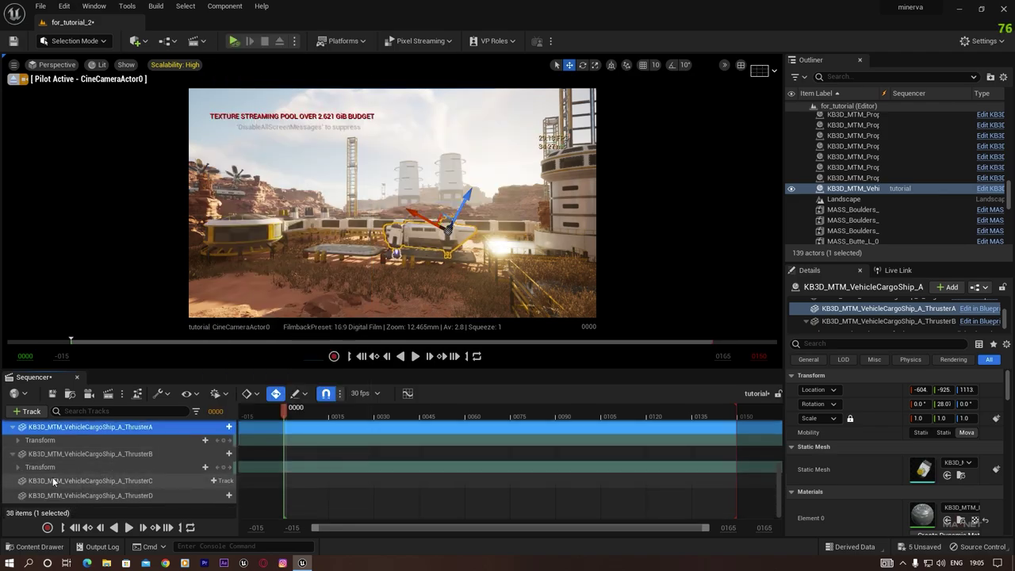
- Add Transform tracks to the cargo ship's ThrusterC and ThrusterD components in the sequence
click(81, 475)
click(221, 481)
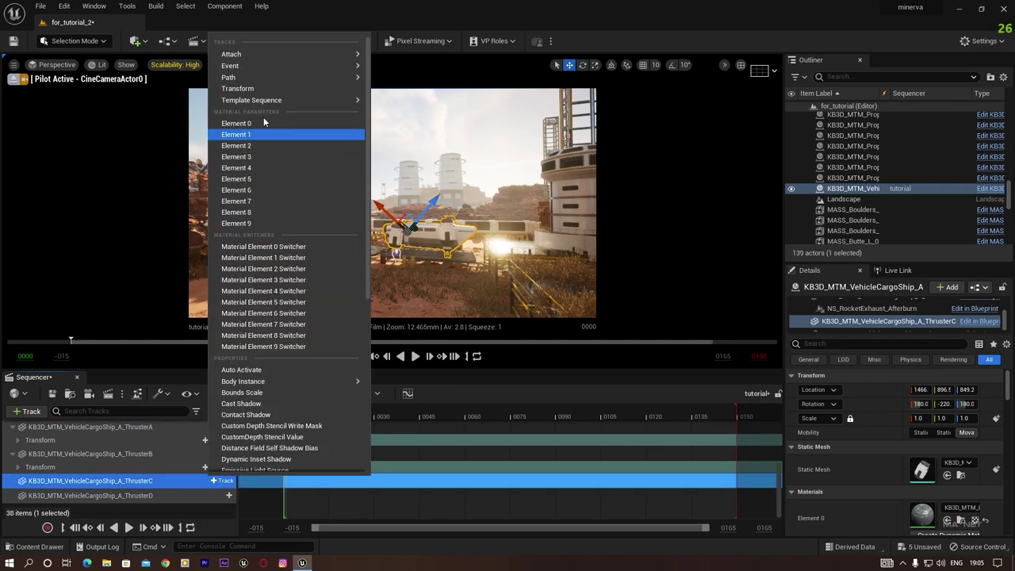
click(238, 88)
scroll(208, 488, down, 1)
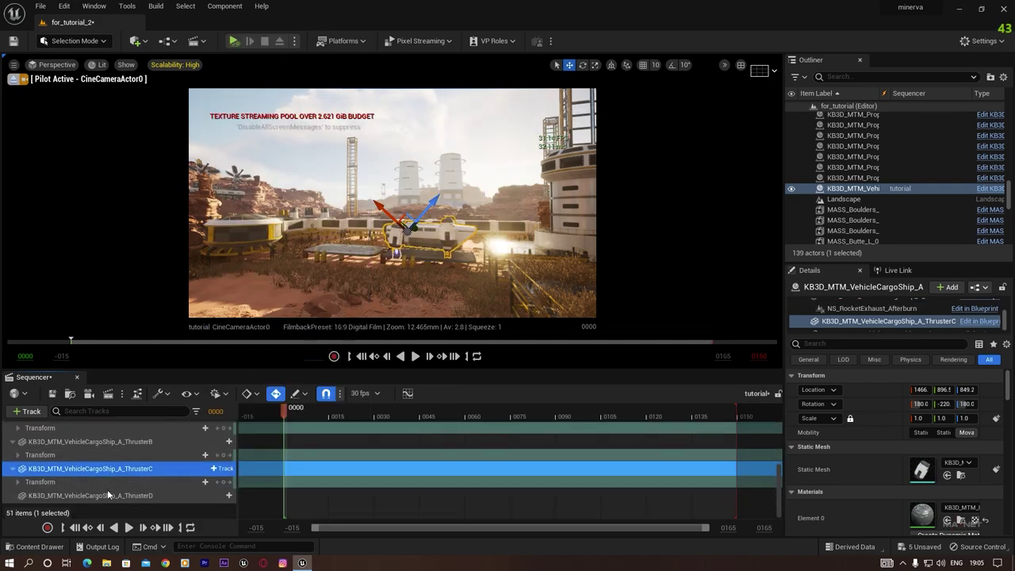
click(219, 495)
click(248, 103)
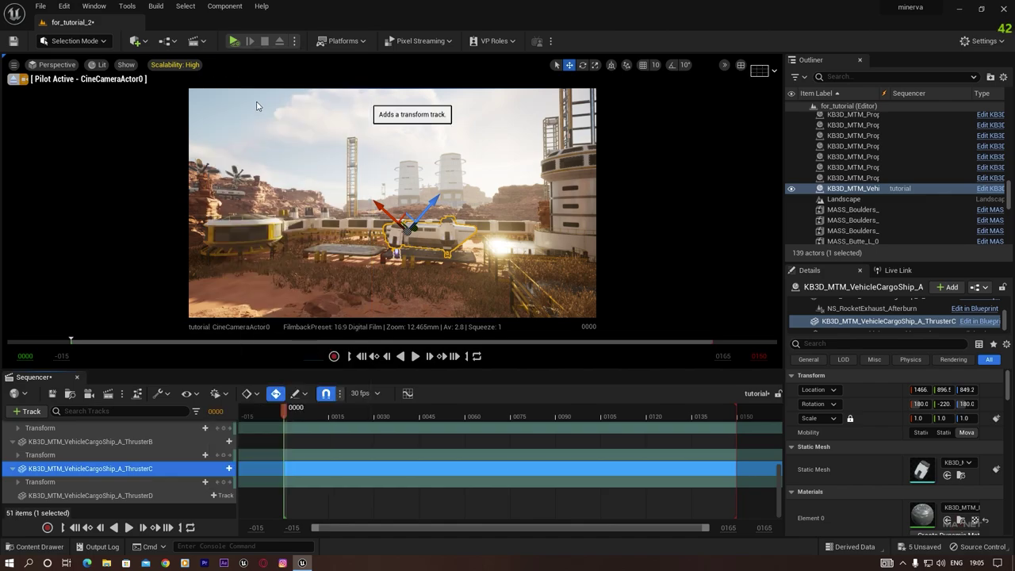
scroll(72, 485, down, 1)
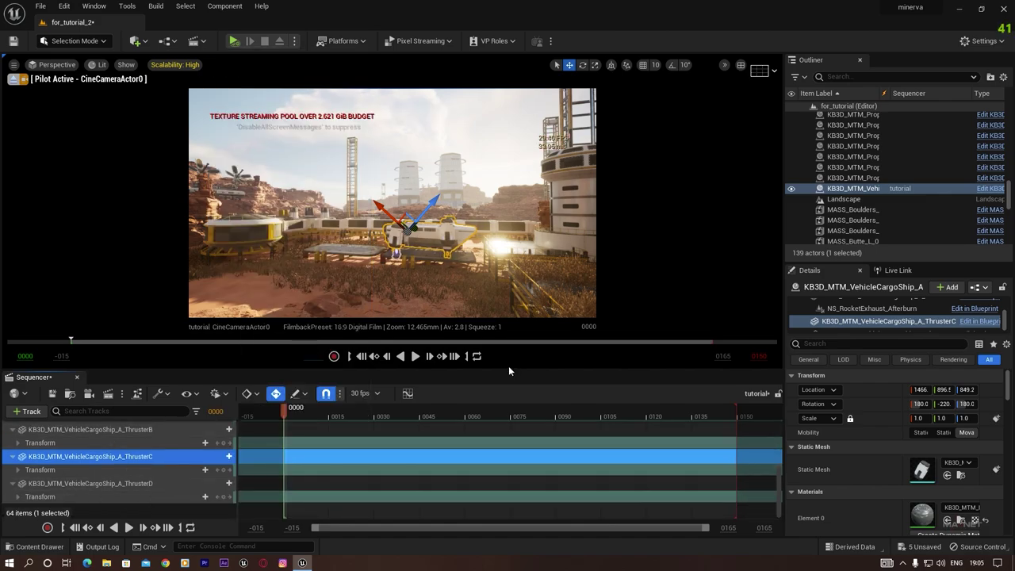
- Raise the whole cargo ship slightly to a Z location of about 352.7 and add a Transform track for it
drag(488, 369, 484, 320)
scroll(51, 420, up, 2)
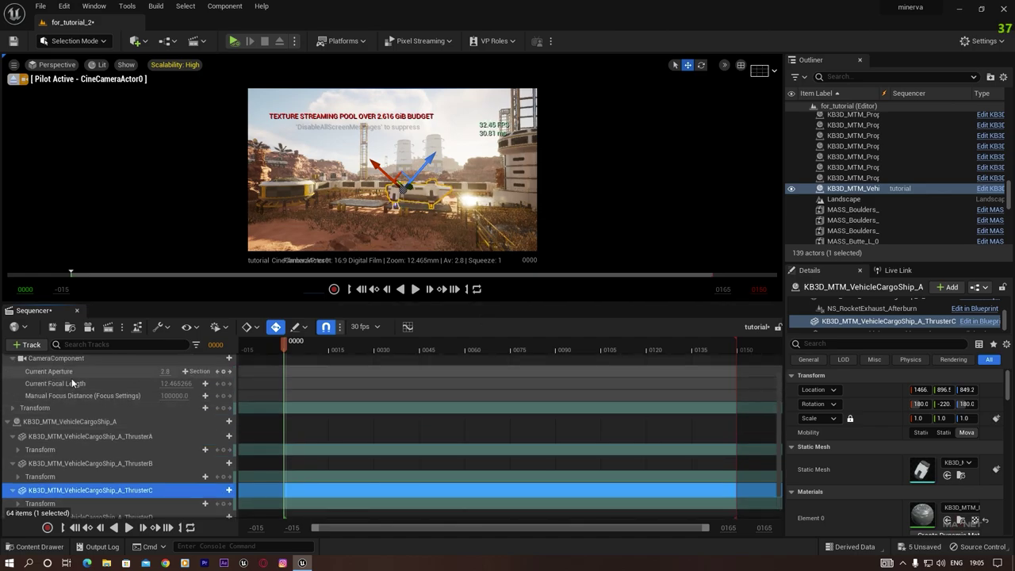
click(51, 421)
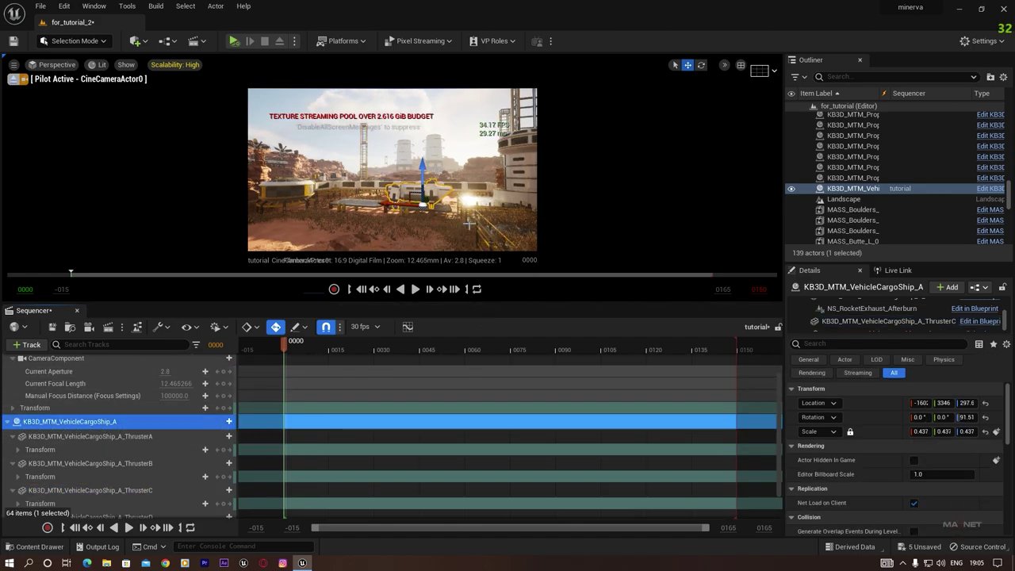
drag(424, 129, 426, 151)
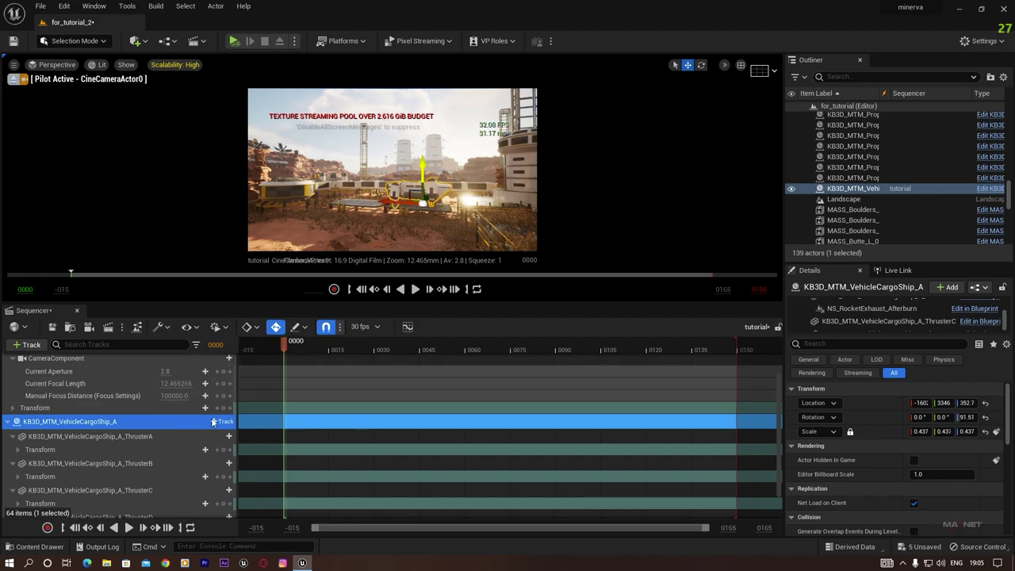
click(222, 422)
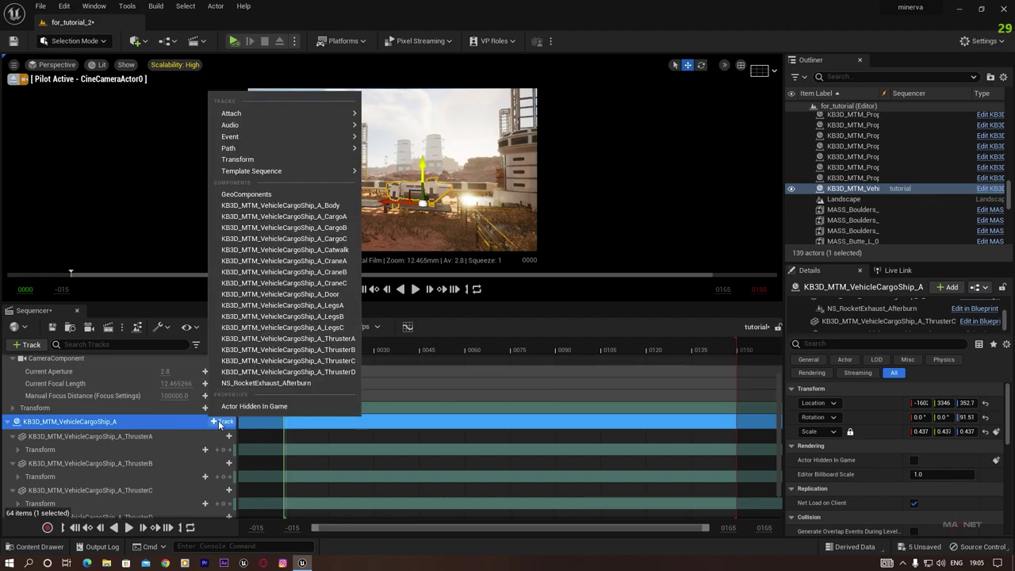
click(238, 160)
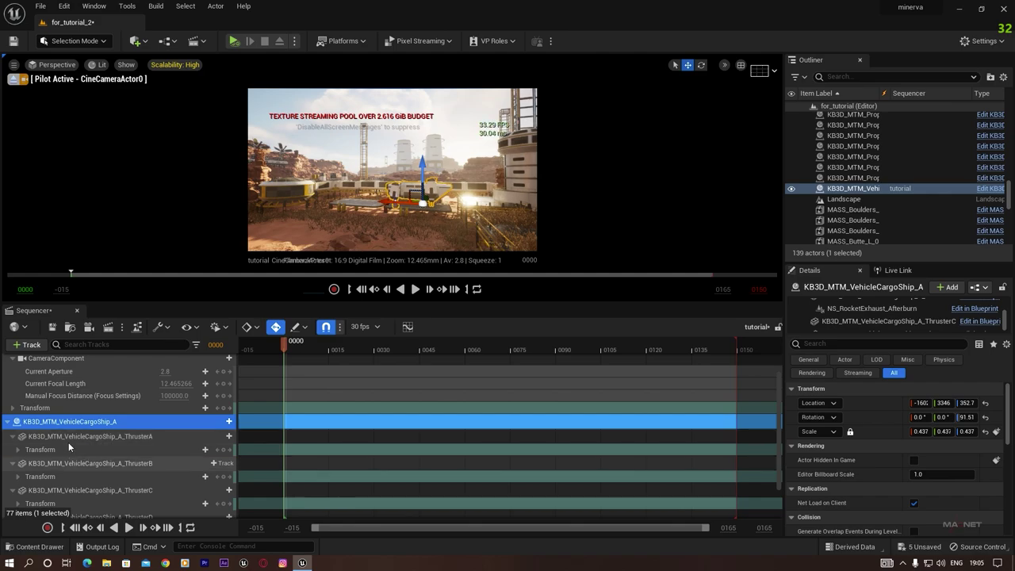
- Collapse the ThrusterA, ThrusterB, ThrusterC and ThrusterD tracks under the cargo ship
click(12, 437)
click(12, 451)
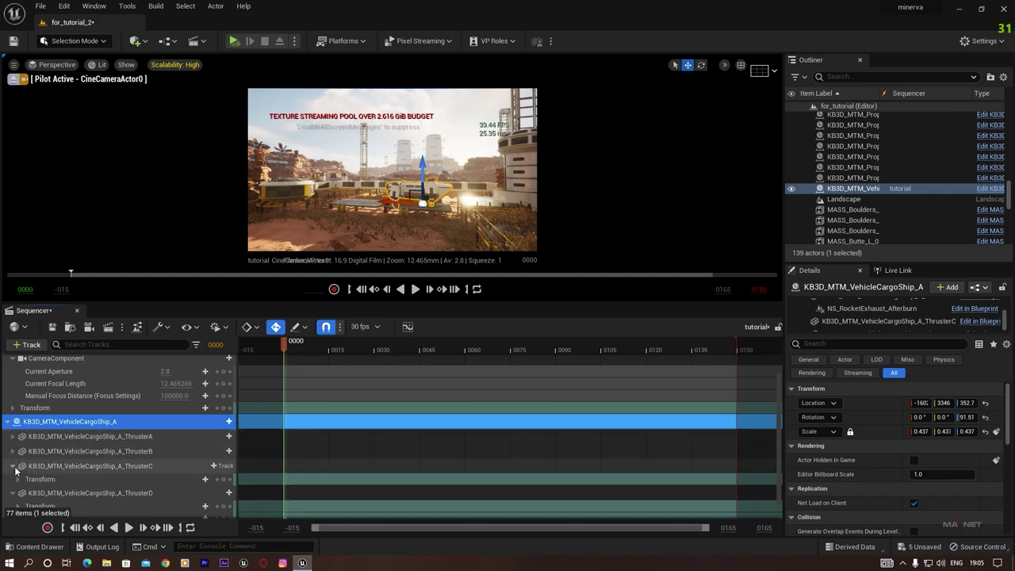
click(12, 467)
click(13, 480)
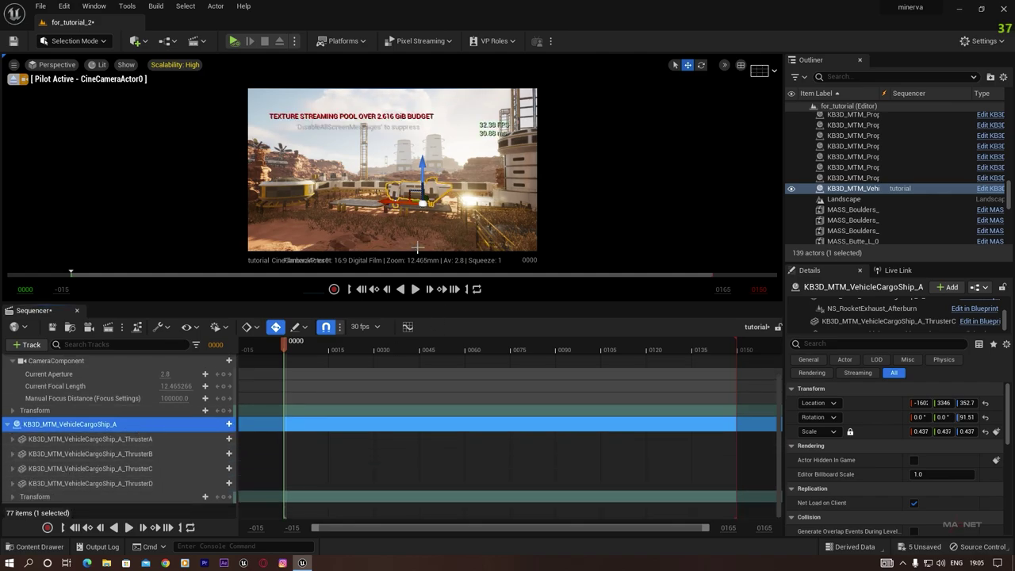
- Key the cargo ship's Transform at frame 0 and lift it high into the sky, to a Z location of about 8728
click(46, 498)
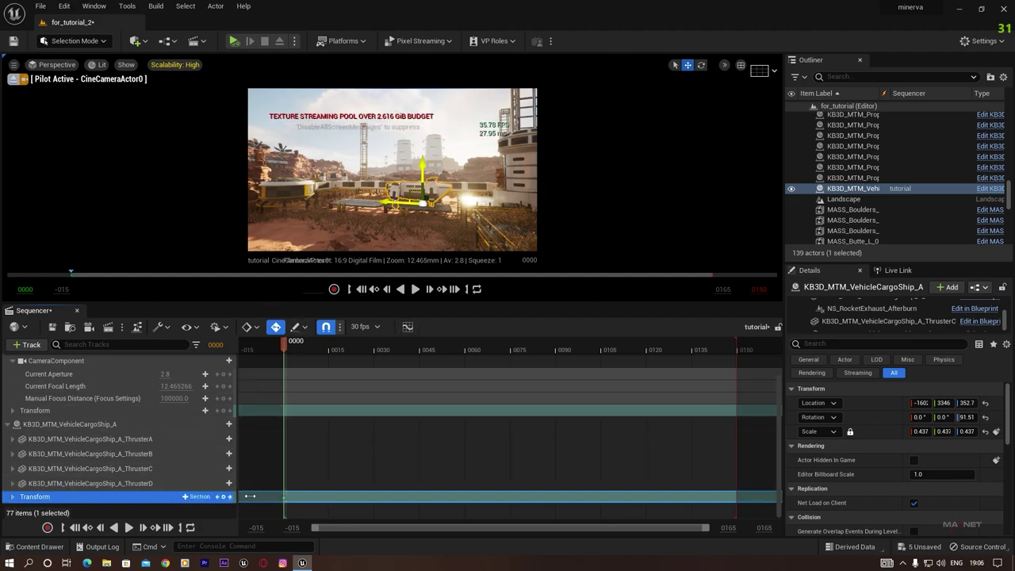
drag(425, 171, 424, 93)
right_drag(448, 157, 449, 99)
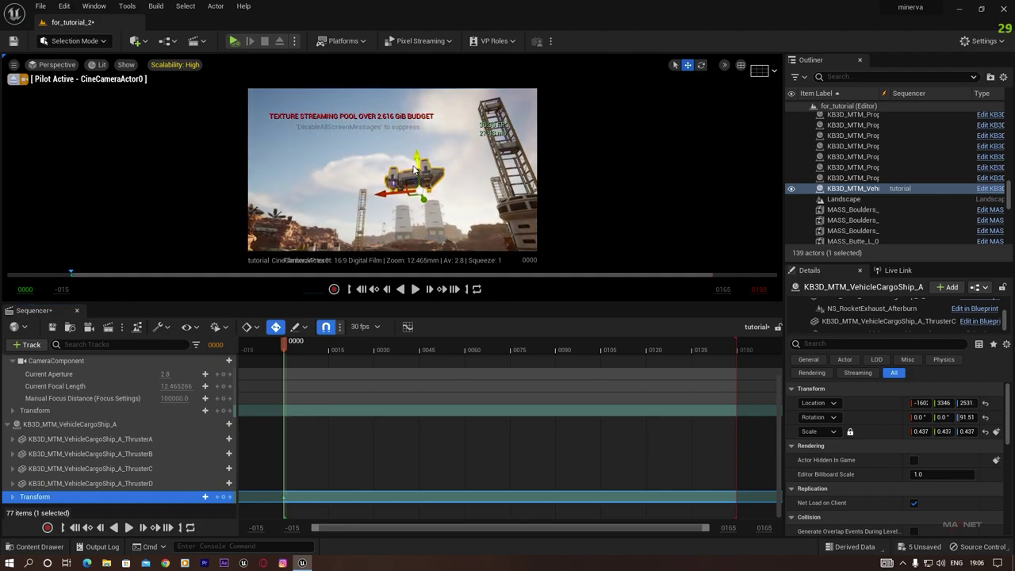
drag(418, 157, 416, 103)
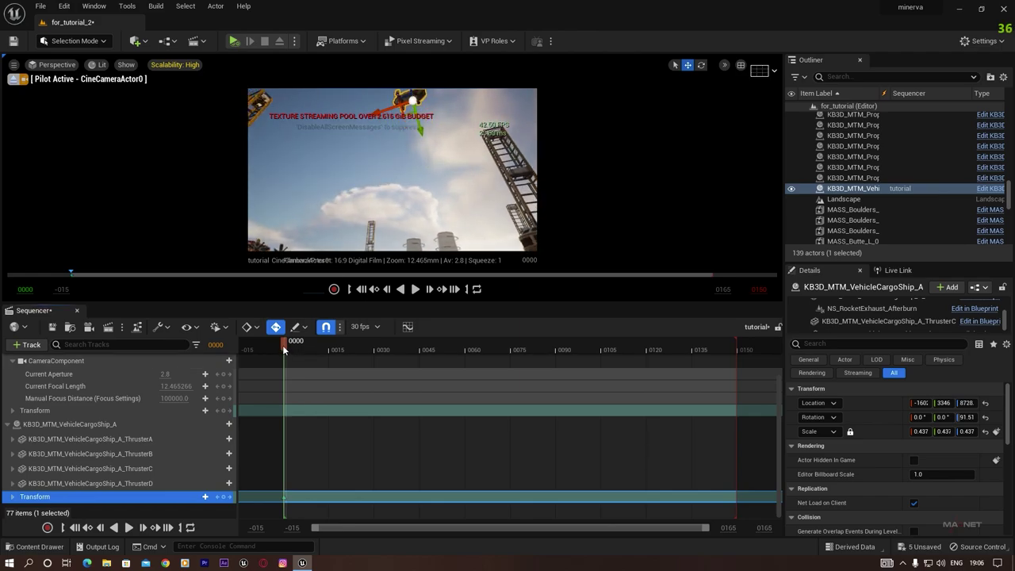
- At frame 150, lower the cargo ship back to its landing spot, at a Z location of about 376
drag(734, 360, 737, 358)
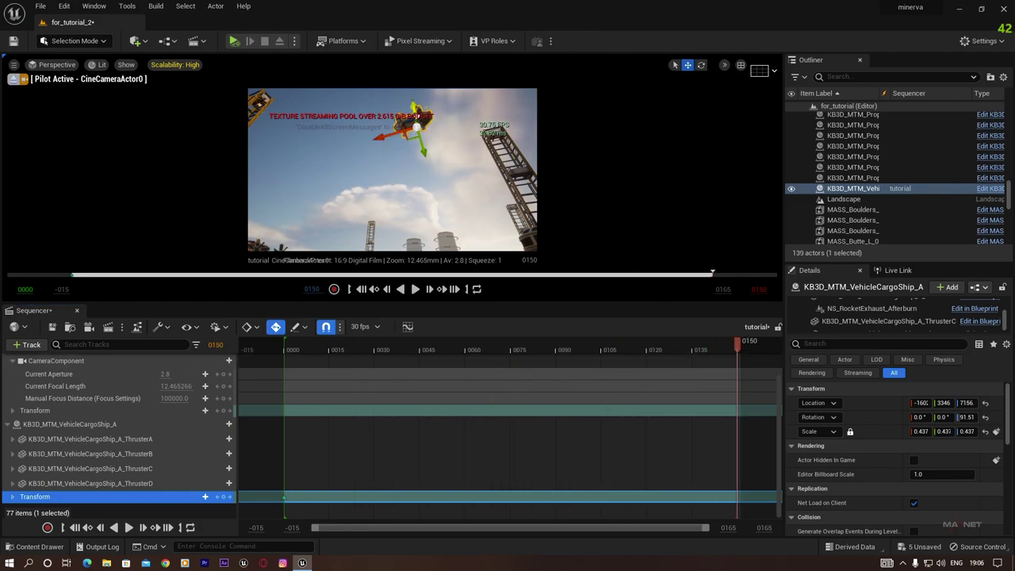
drag(417, 113, 421, 182)
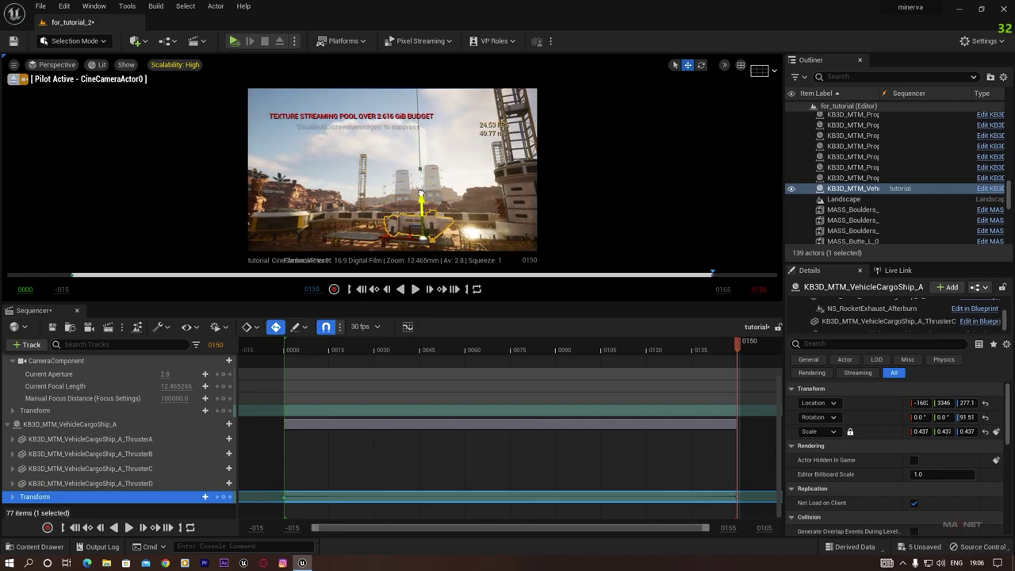
click(354, 143)
- Scrub and play back the sequence with the view tilted to the sky to check the cargo ship's descent
click(471, 350)
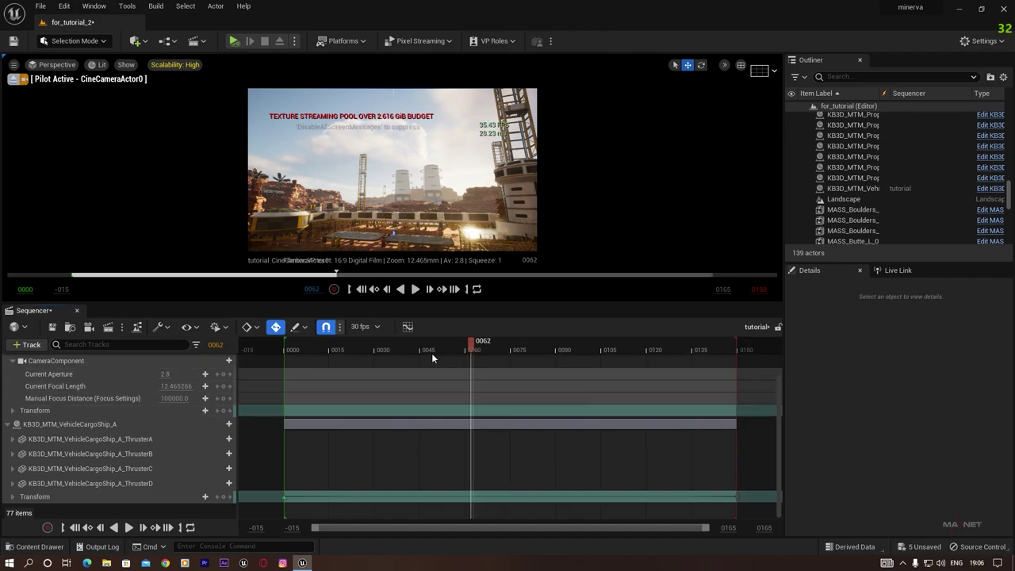
right_drag(417, 198, 410, 144)
key(e)
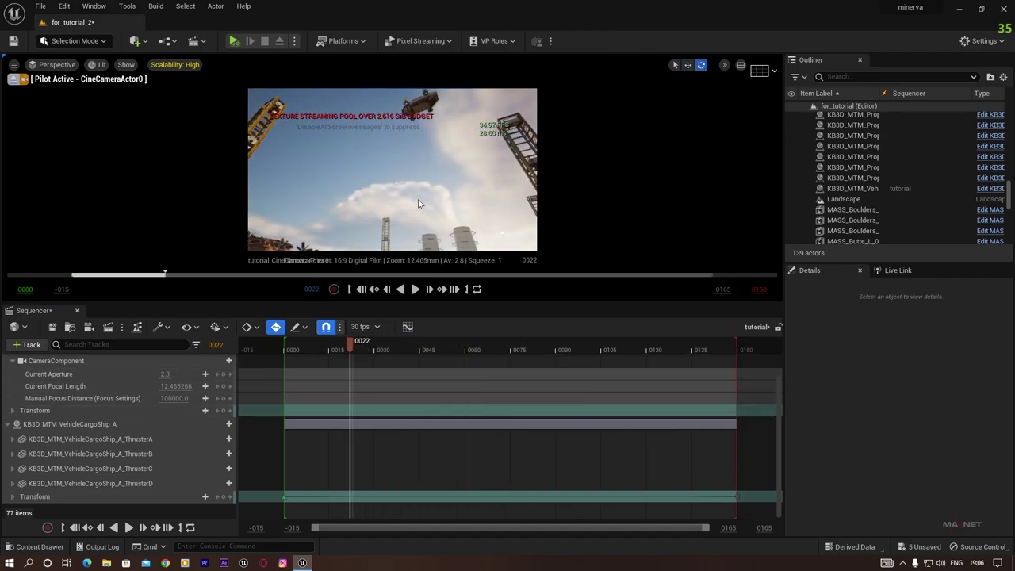
key(space)
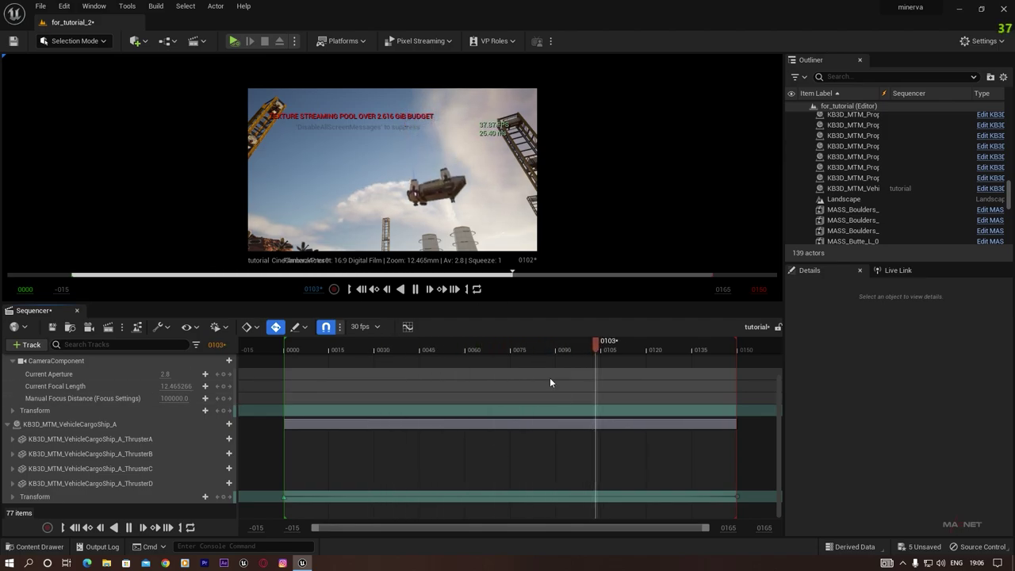
key(space)
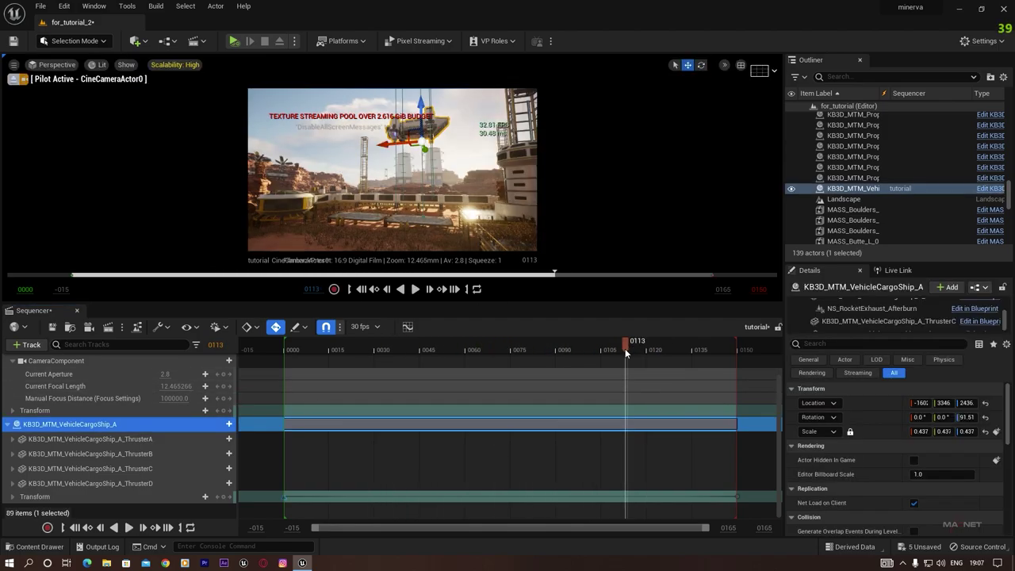
drag(628, 348, 711, 362)
drag(633, 362, 719, 365)
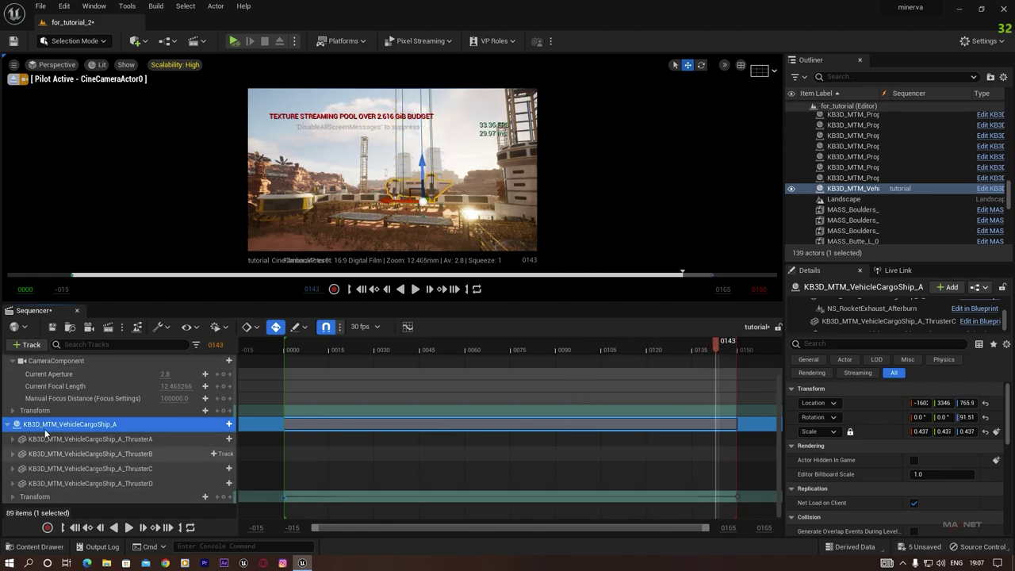
- Expand the cargo ship's Transform track, add a Rotation key at frame 150 and return to the key at frame 0
click(29, 497)
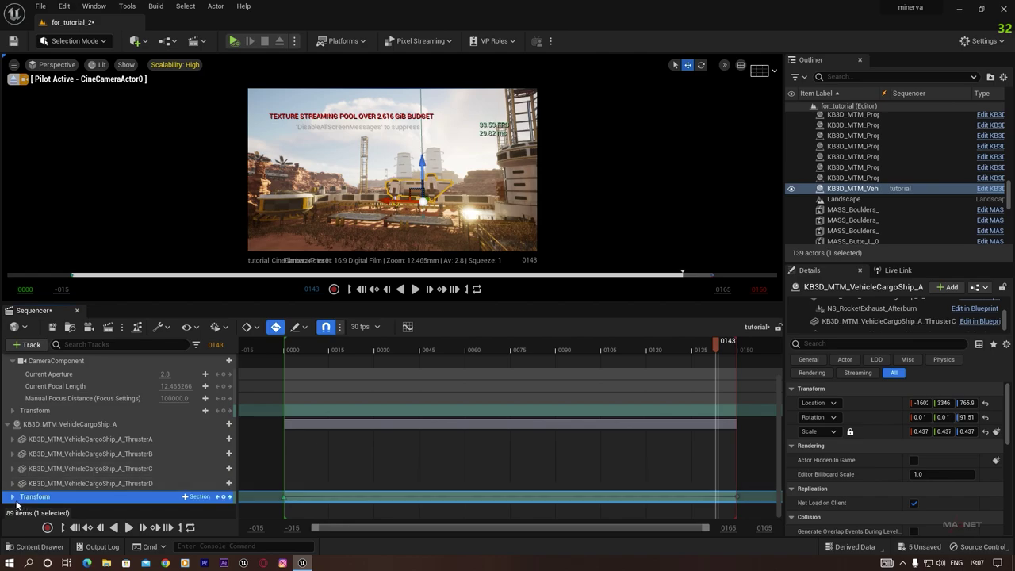
click(13, 497)
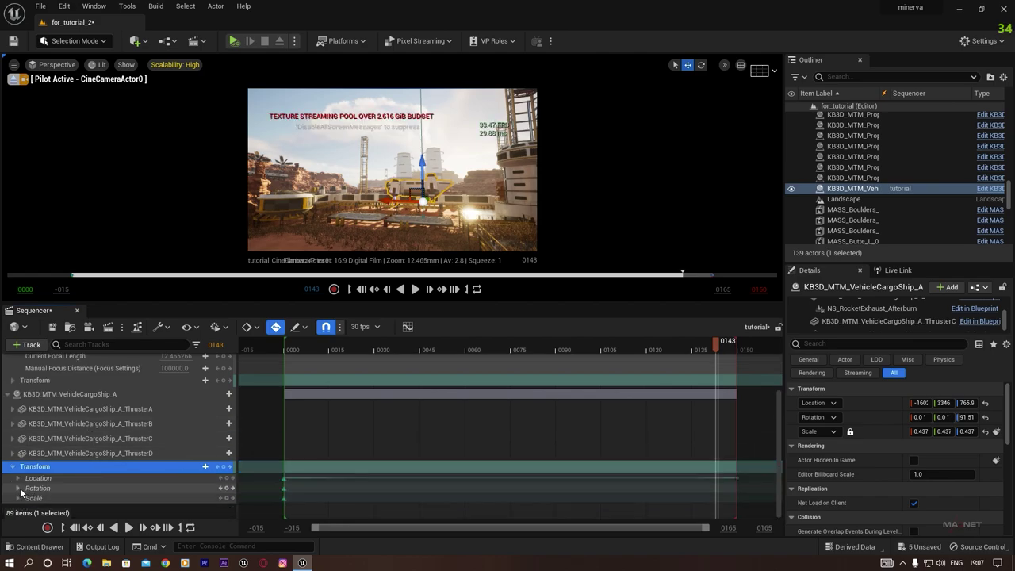
click(738, 479)
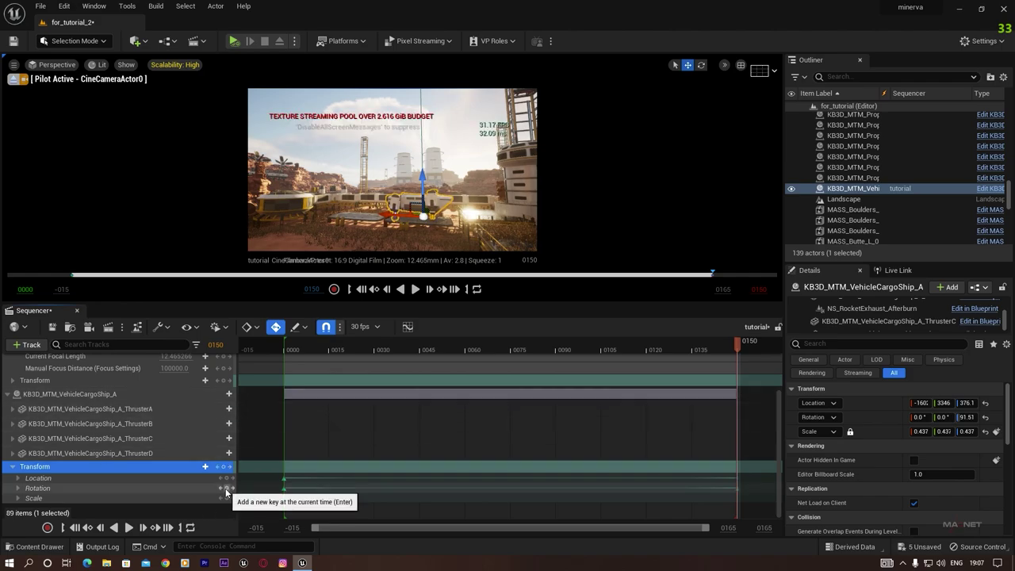
drag(739, 344, 282, 403)
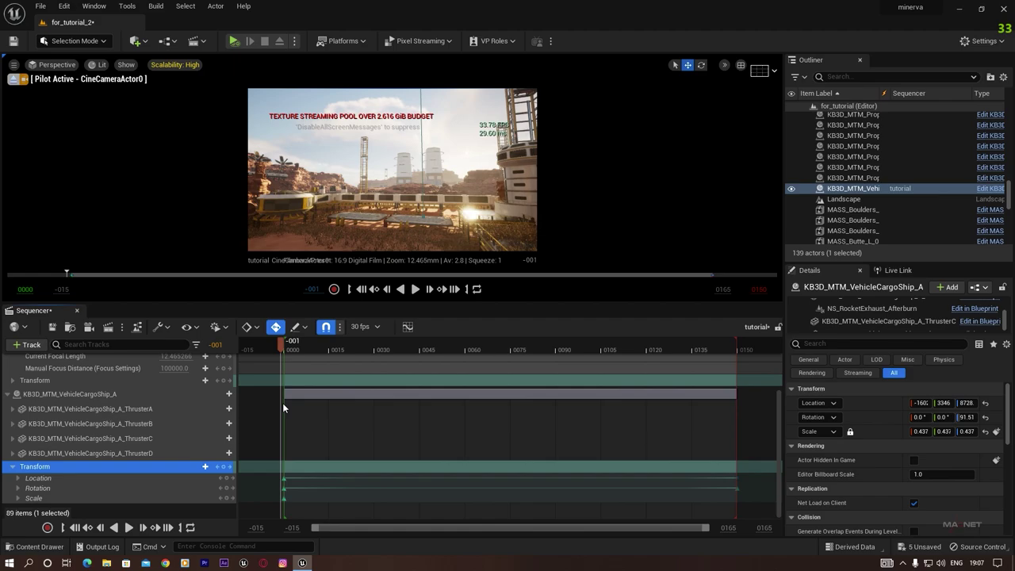
click(285, 490)
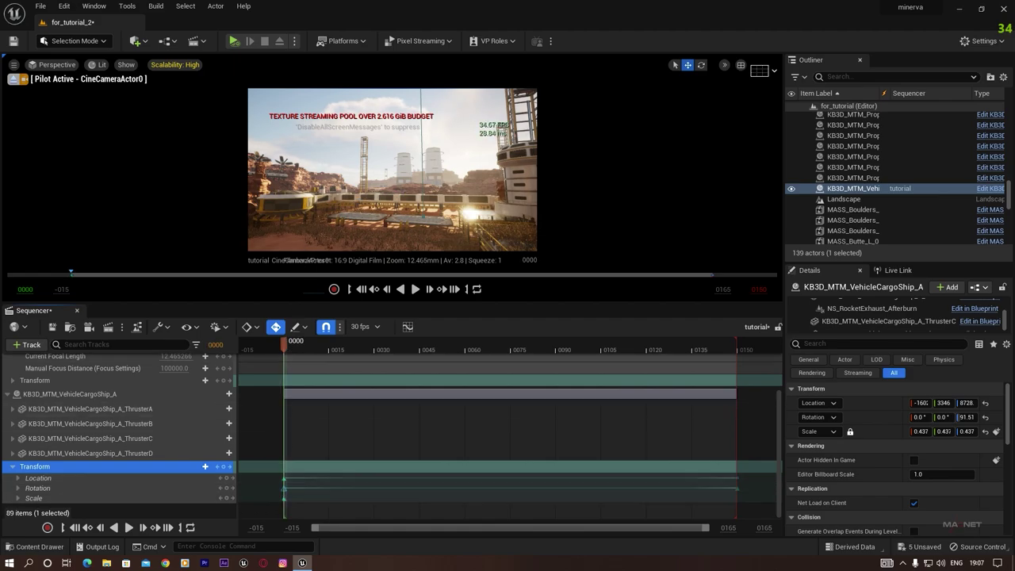
- Rotate the airborne cargo ship around its vertical axis to about 161° at frame 0
right_drag(450, 149, 450, 73)
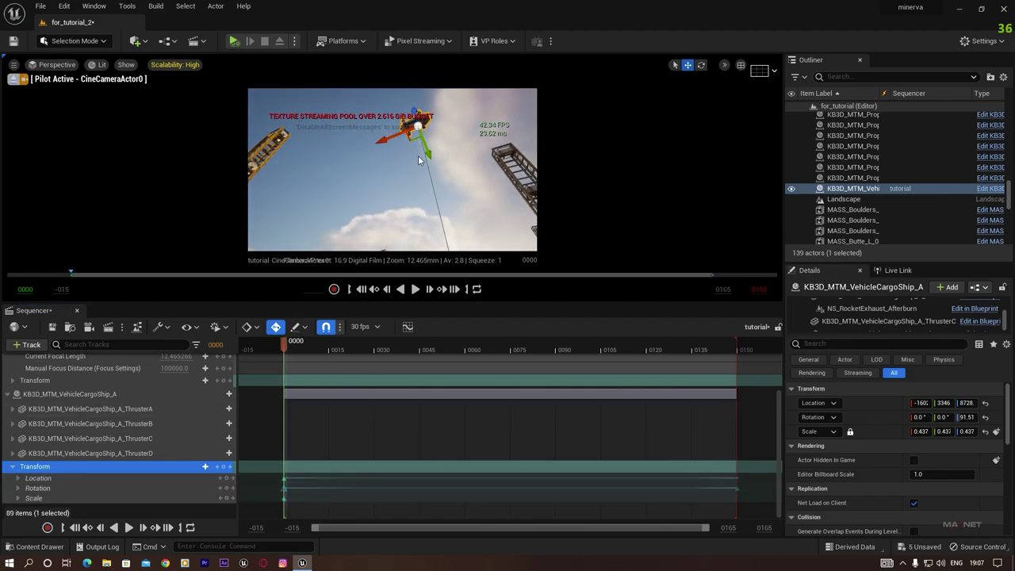
key(e)
drag(433, 162, 429, 164)
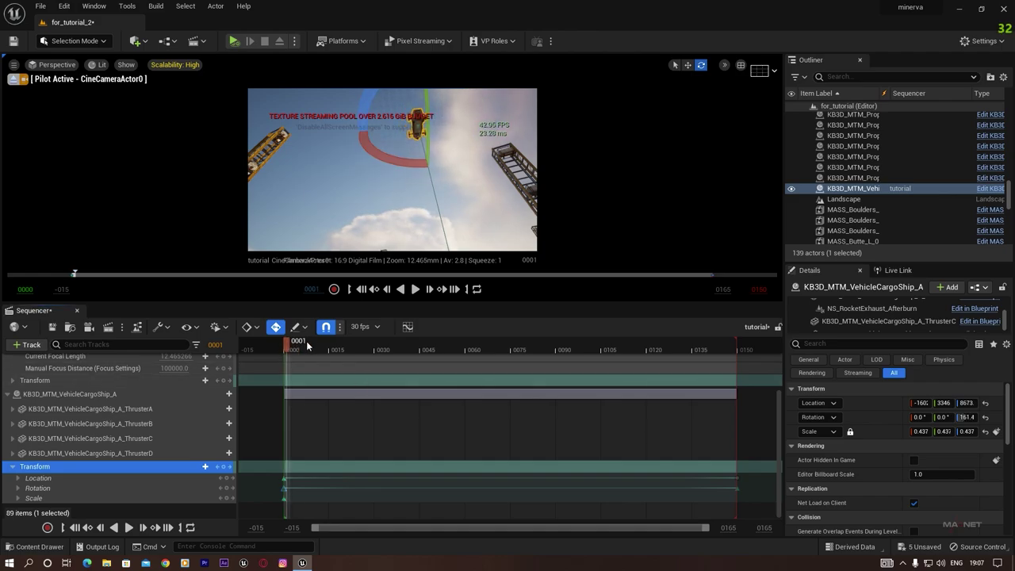
- Scrub the timeline up to frame 72 and follow the ship to review how it turns while descending
drag(306, 341, 386, 382)
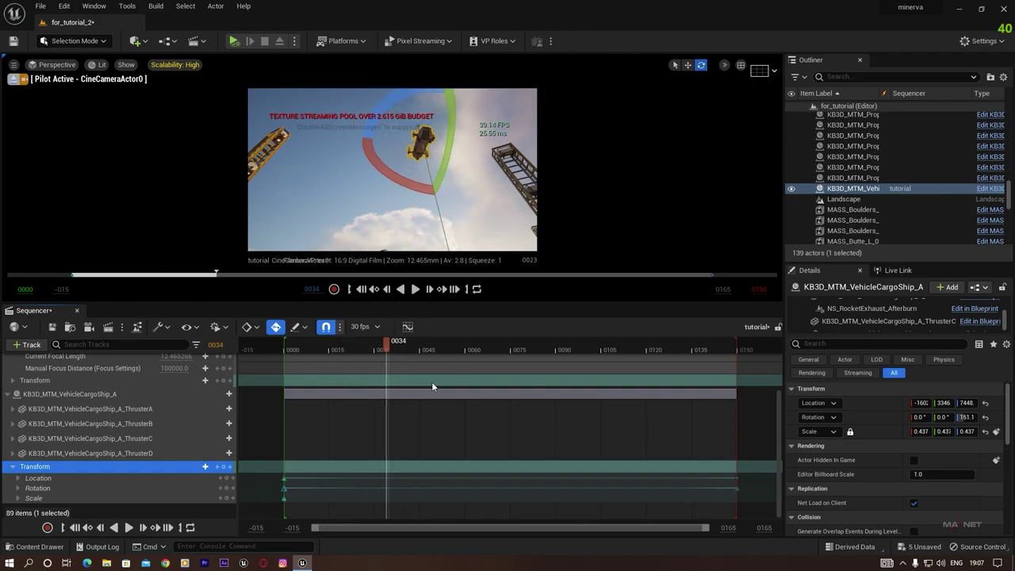
click(379, 275)
right_drag(323, 161, 333, 231)
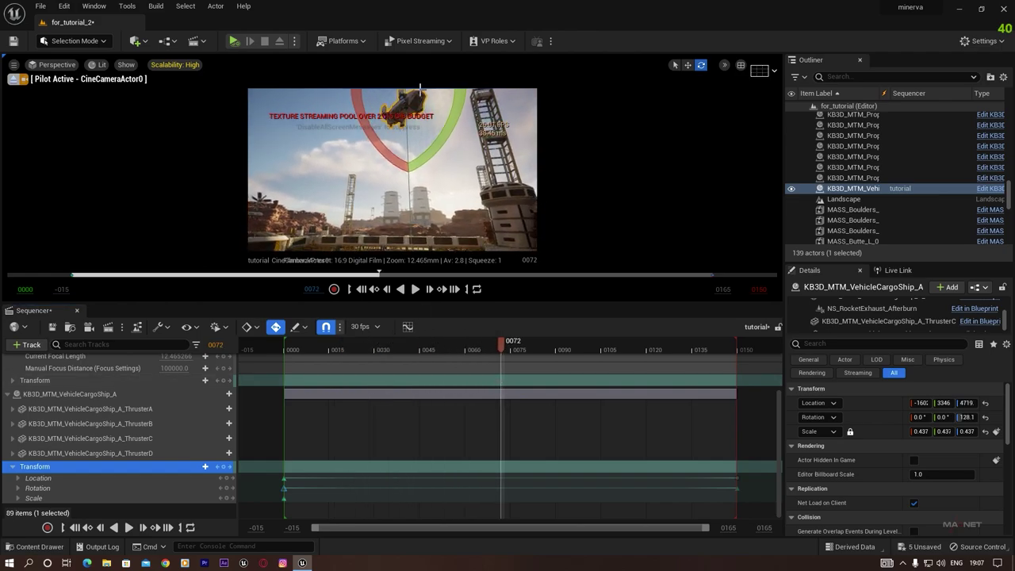
- Play back and scrub the sequence to review the cargo ship's rotating descent towards the landing pad
key(r)
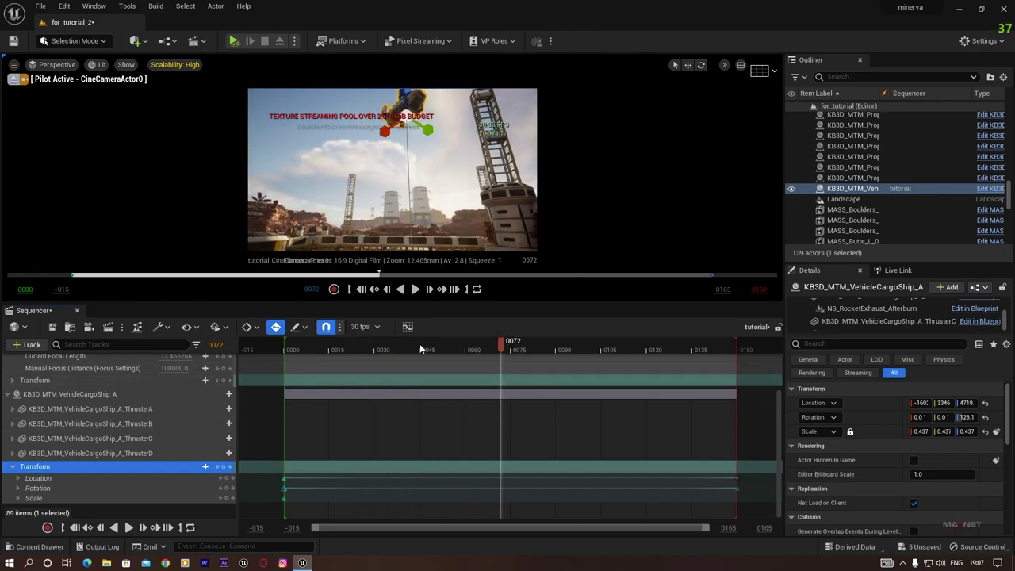
click(362, 344)
key(space)
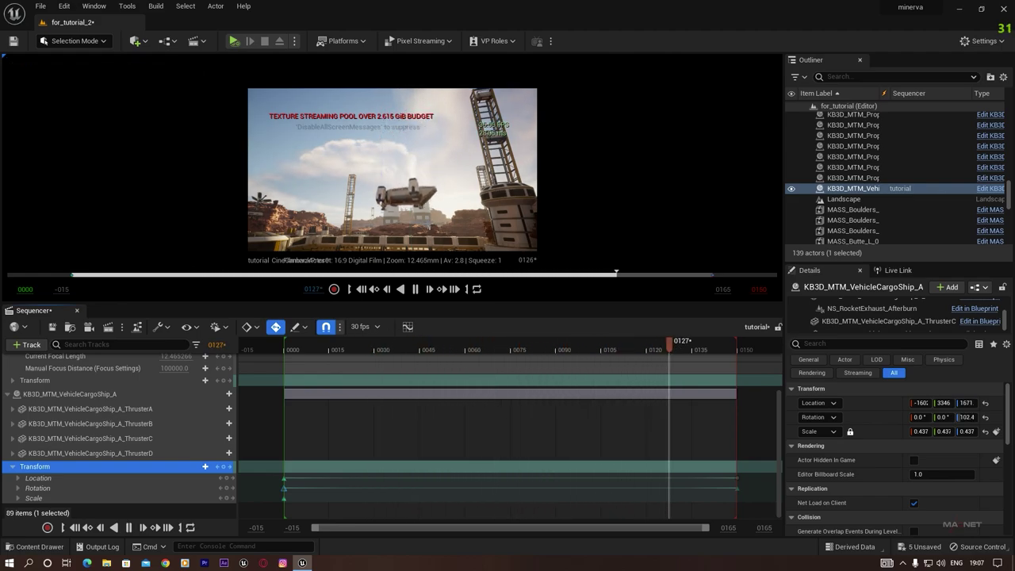
key(space)
drag(696, 349, 435, 347)
key(space)
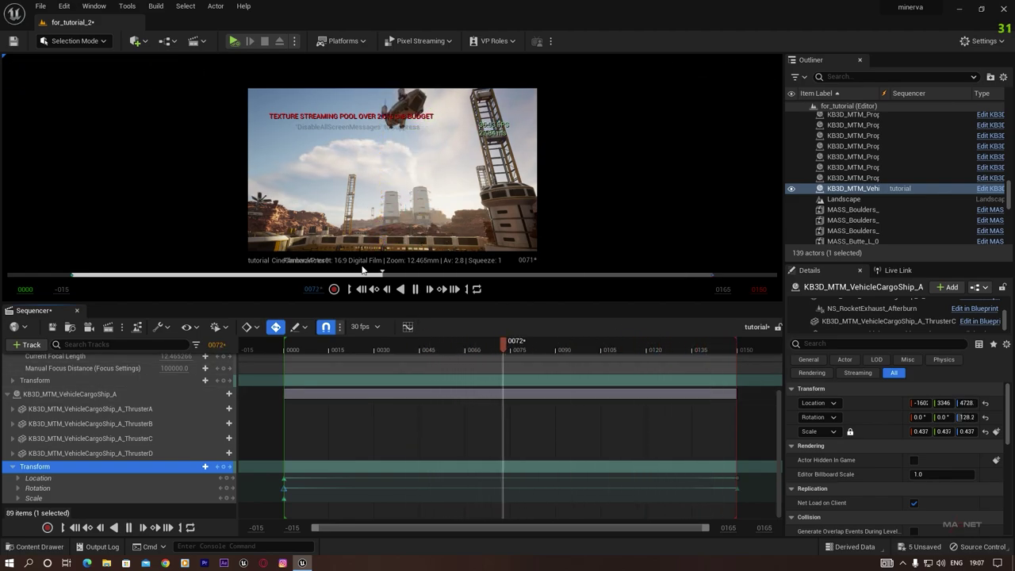
key(space)
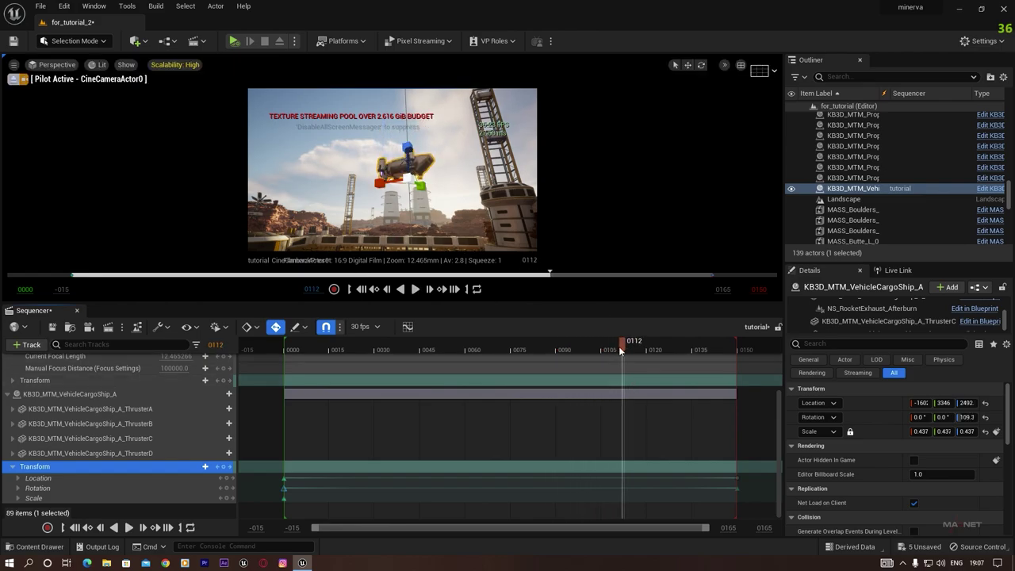
drag(580, 349, 437, 348)
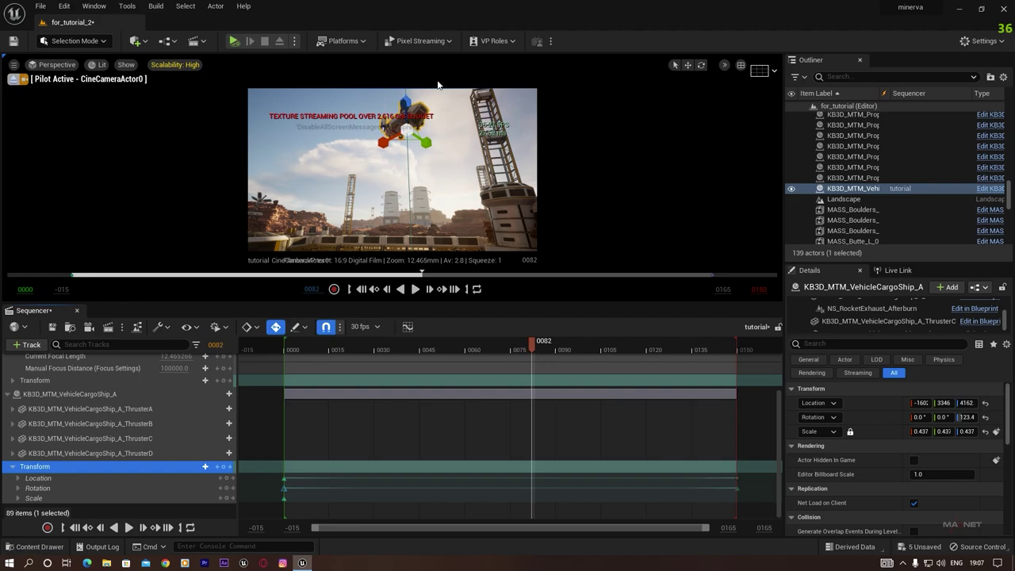
- Expand ThrusterA's Transform track, key its Rotation at frame 0 and tilt the thruster to about -38.5° on the Y axis
click(283, 488)
click(57, 409)
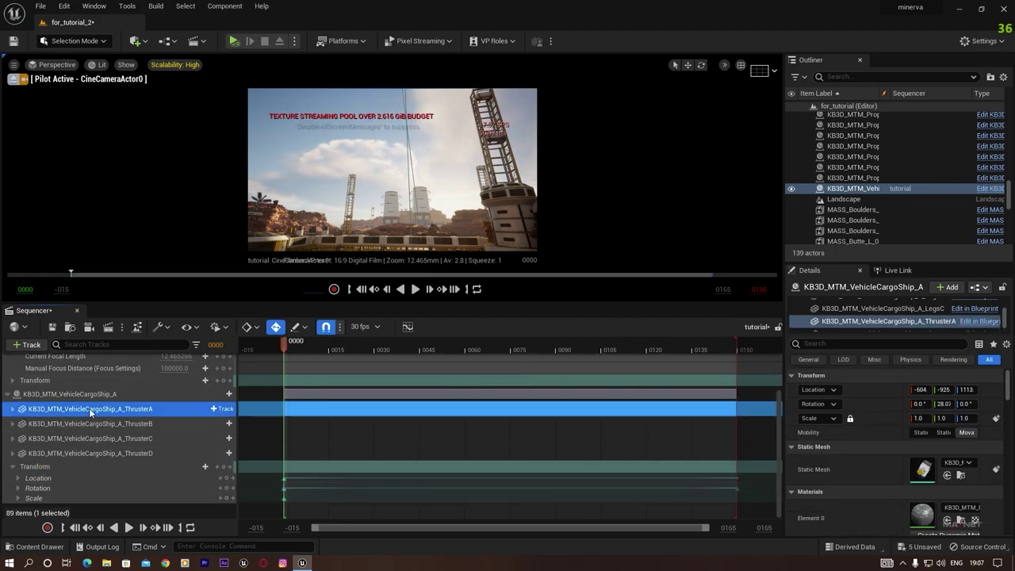
click(12, 409)
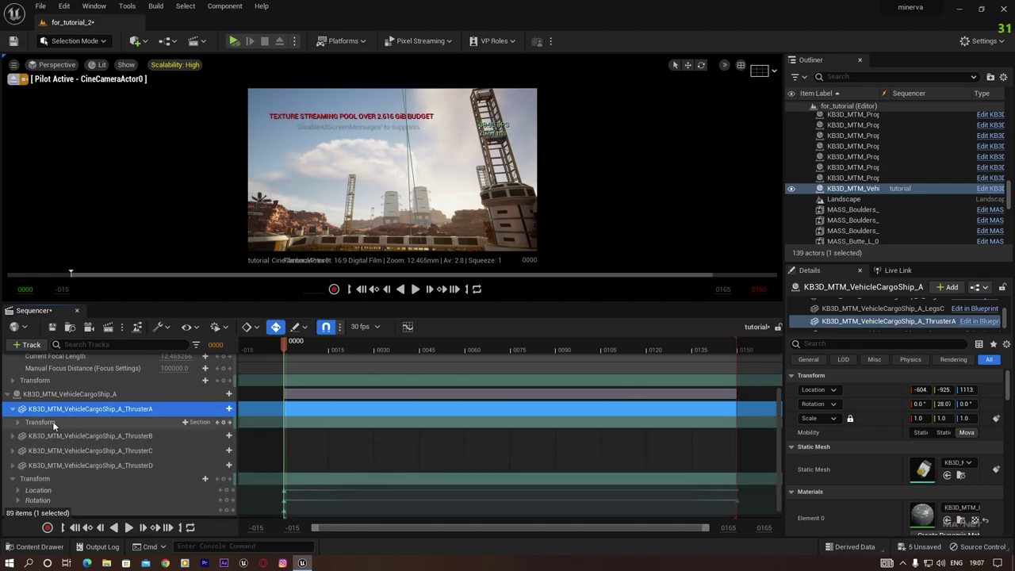
click(39, 422)
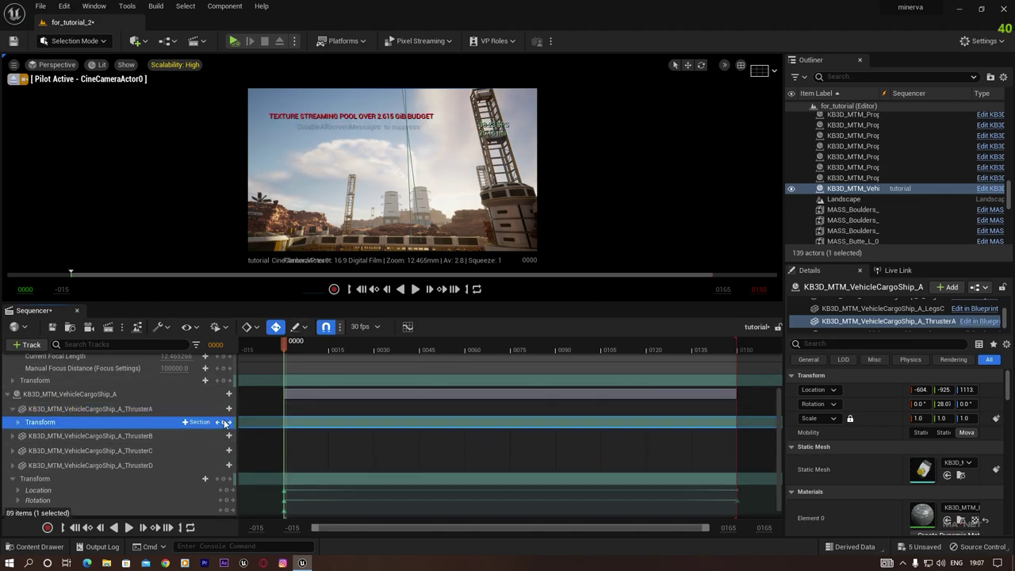
click(18, 423)
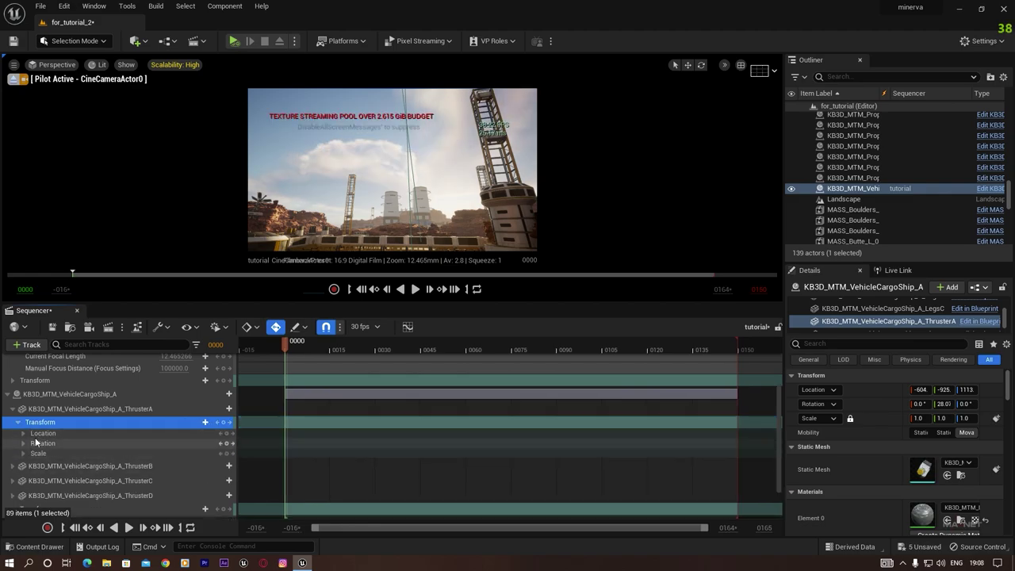
click(228, 445)
right_drag(402, 195, 402, 111)
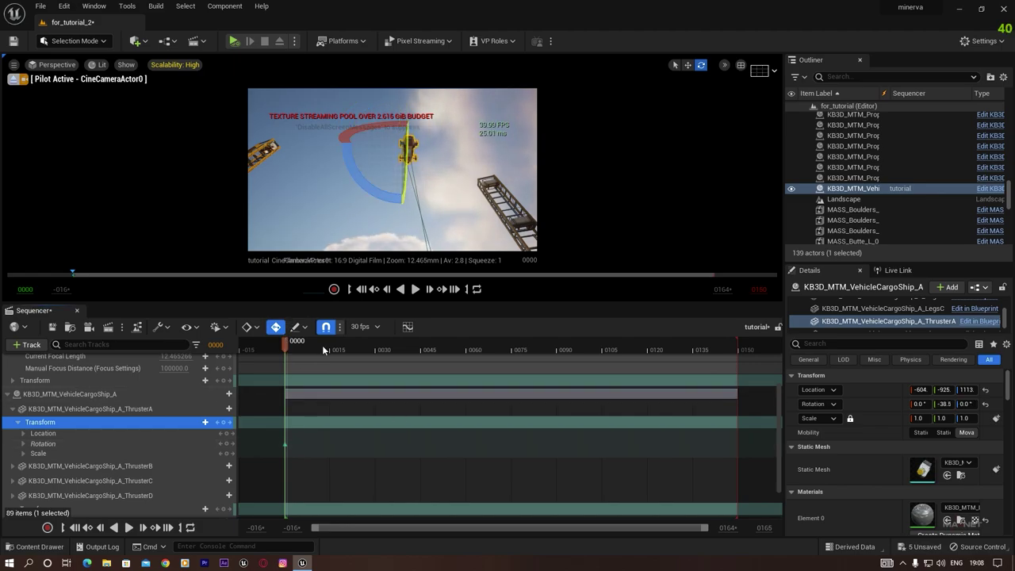
- Tilt ThrusterA to about 34.4° on the Y axis at frame 150
drag(323, 350, 739, 373)
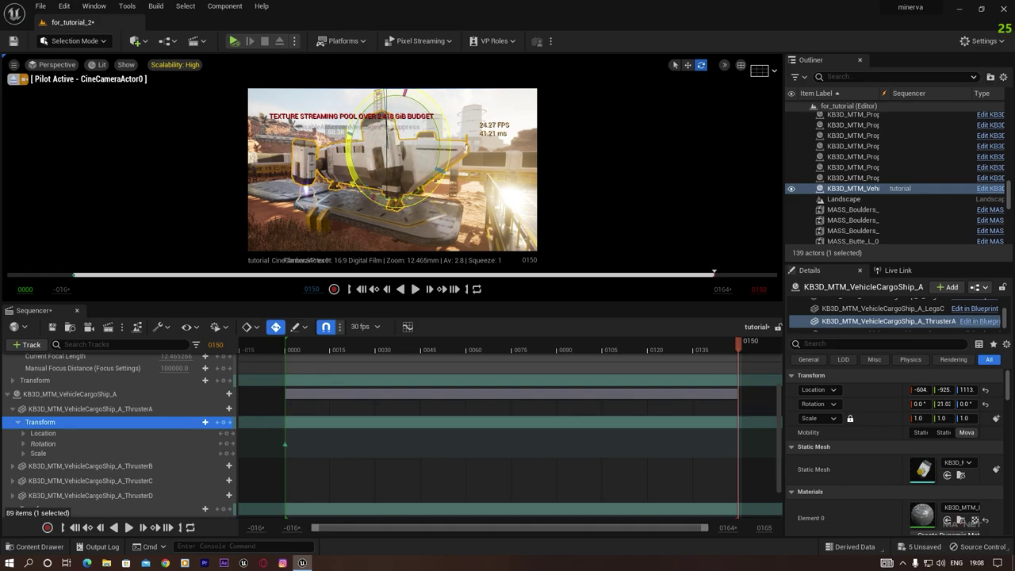
drag(705, 444, 727, 467)
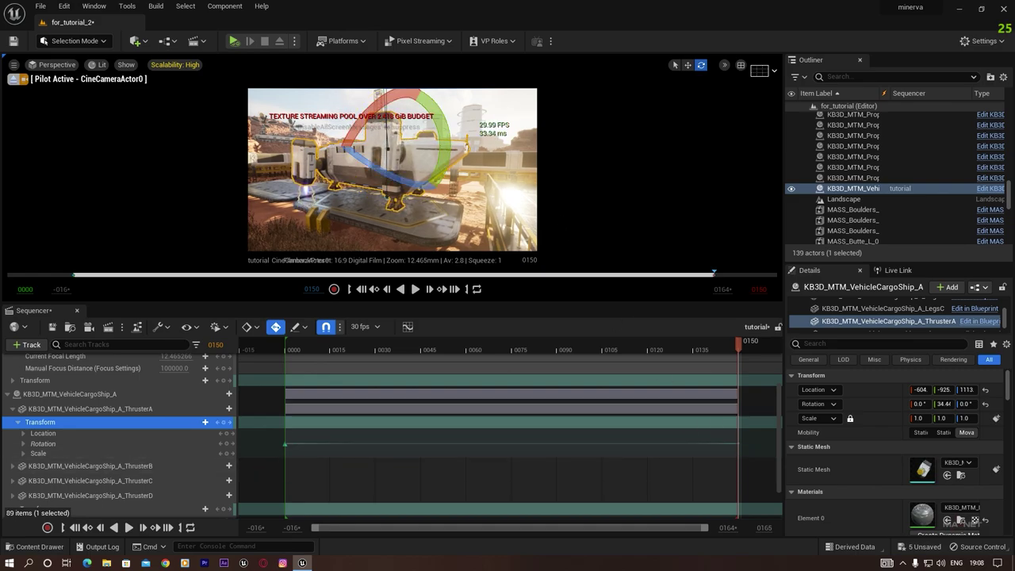
right_drag(392, 169, 385, 141)
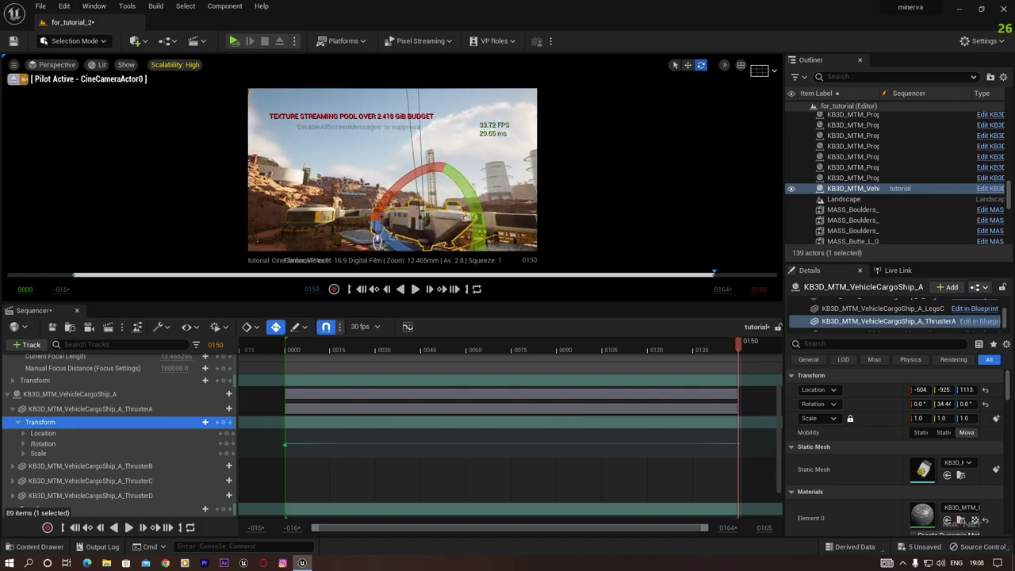
- Deselect the thruster, then play back and scrub the sequence to check its tilt during the descent
key(Escape)
drag(574, 353, 491, 350)
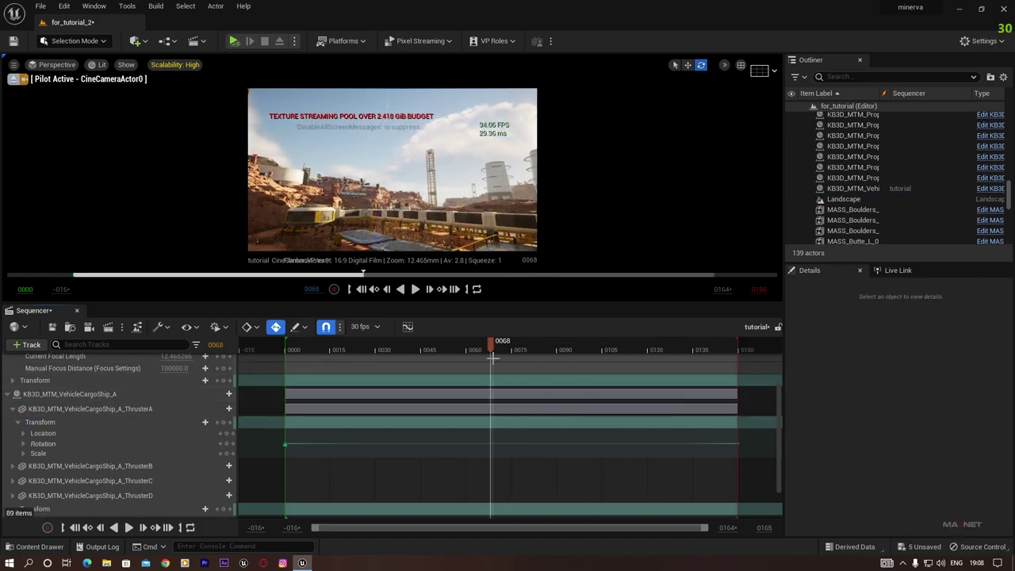
key(space)
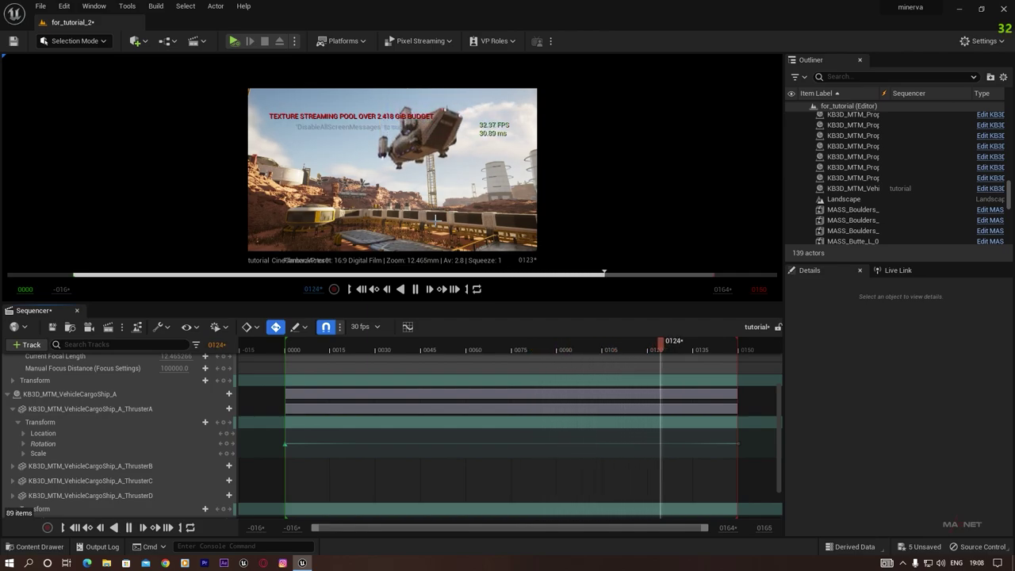
click(659, 350)
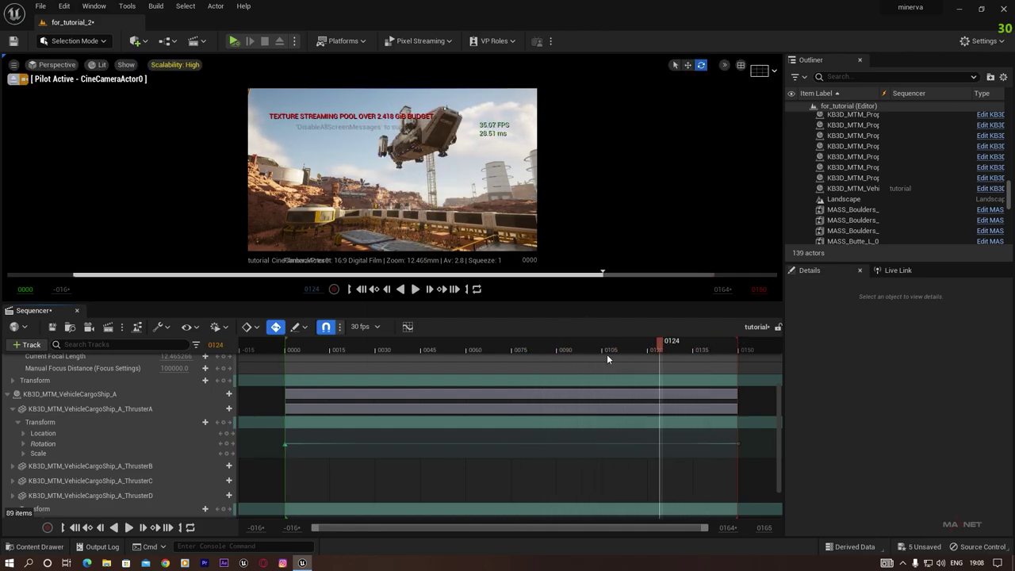
drag(553, 357, 677, 367)
- Key CineCameraActor0's Transform at frame 0 and frame the airborne cargo ship between the lattice towers
right_drag(454, 184, 390, 146)
right_drag(427, 214, 395, 206)
drag(678, 346, 285, 377)
scroll(53, 387, up, 4)
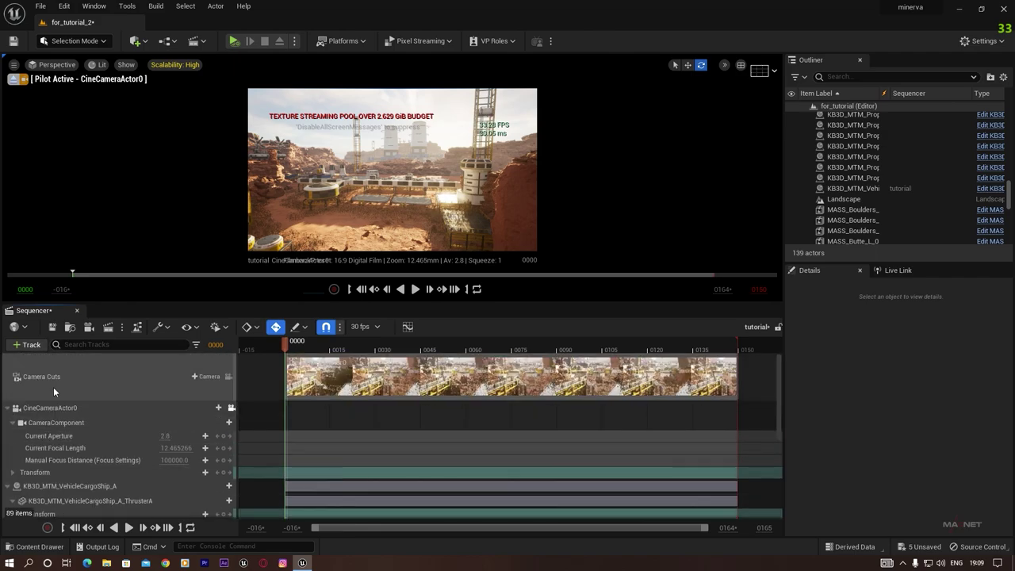
click(54, 407)
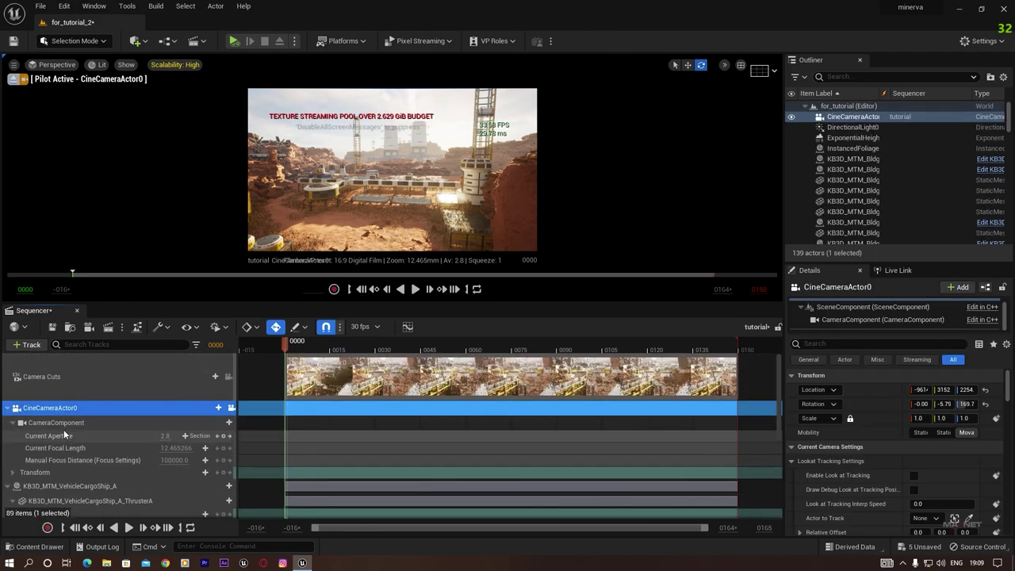
click(61, 424)
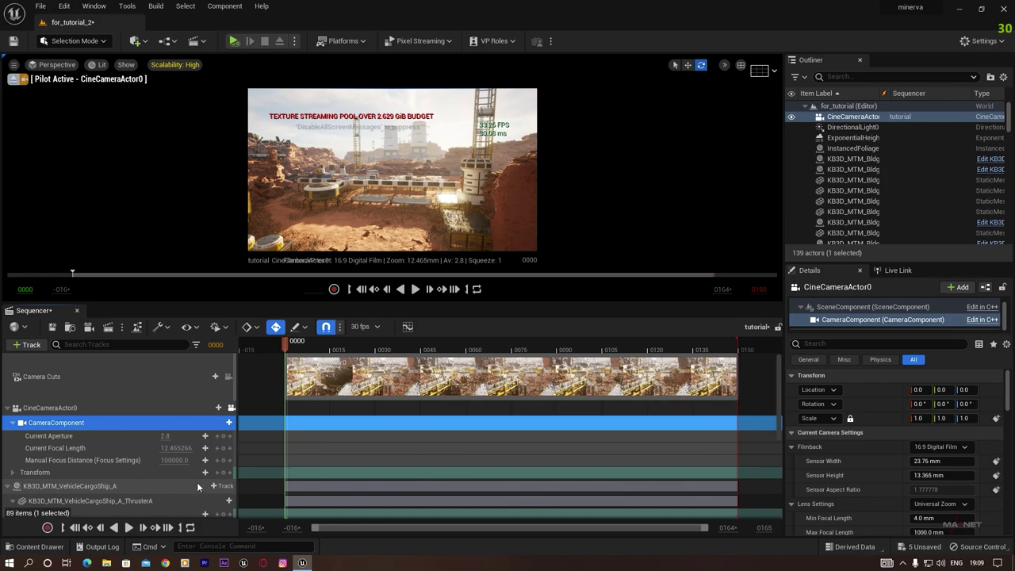
click(225, 474)
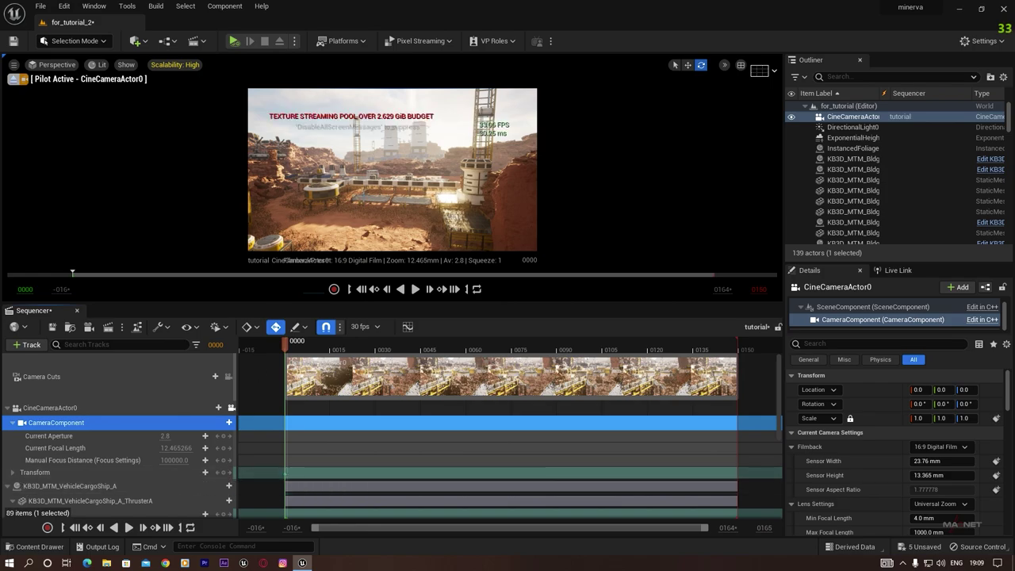
mouse_move(392, 170)
right_down()
mouse_move(389, 105)
mouse_move(392, 194)
mouse_move(390, 170)
right_up()
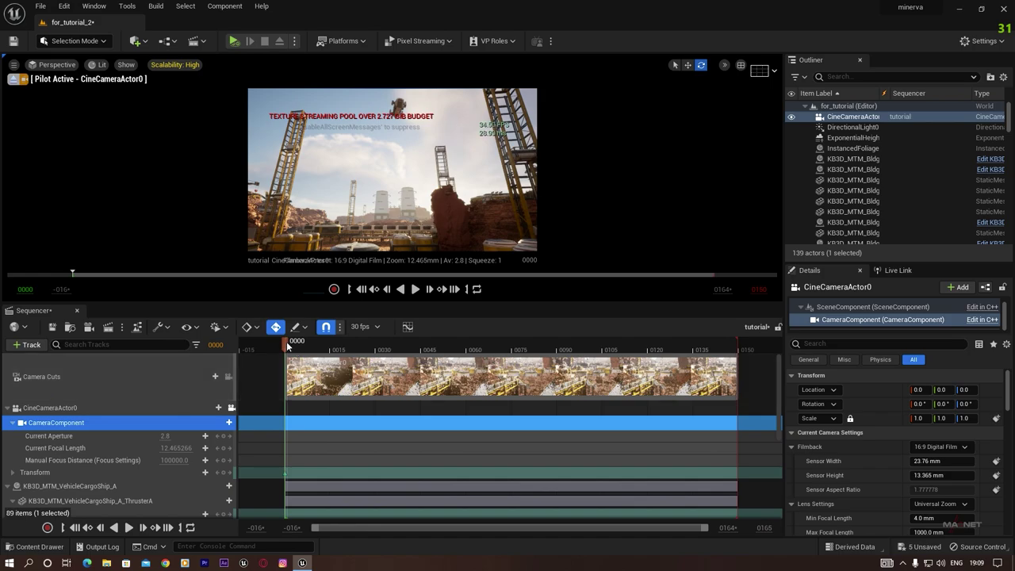
- At frame 149, move the piloted camera forward and tilt it down to frame the landing pad from low over the sand
click(736, 350)
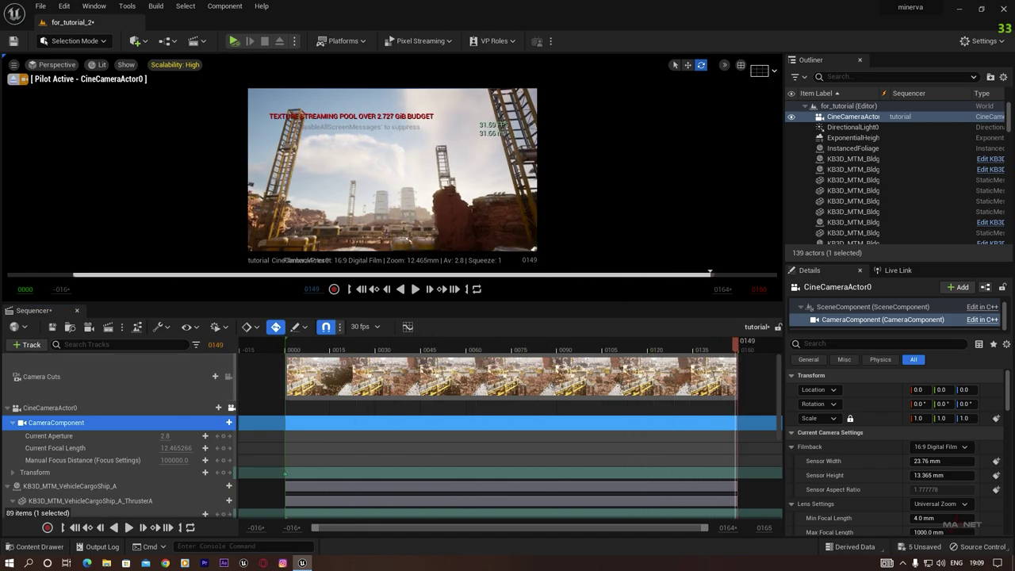
key(w)
right_drag(392, 169, 393, 206)
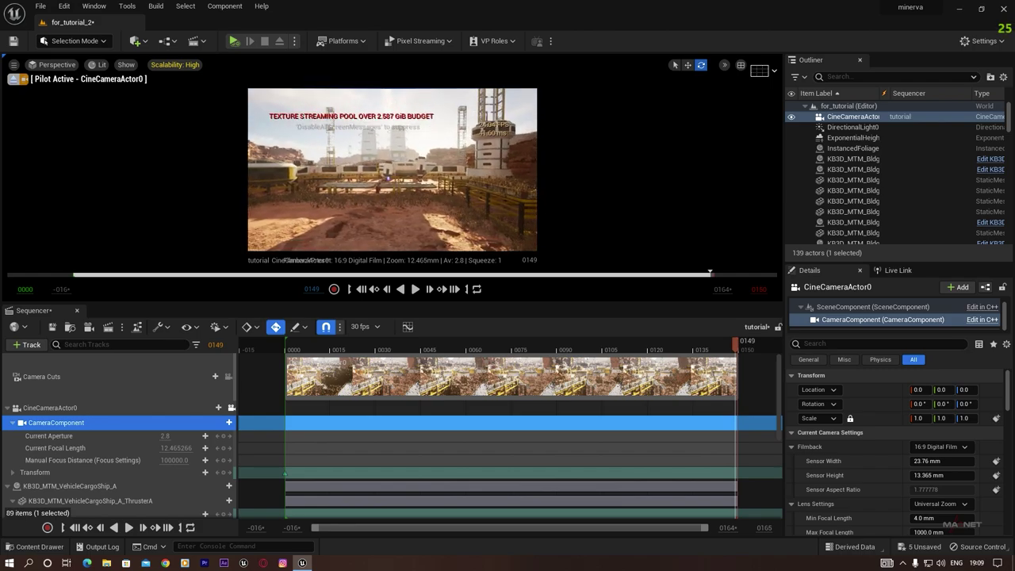
right_drag(392, 186, 392, 170)
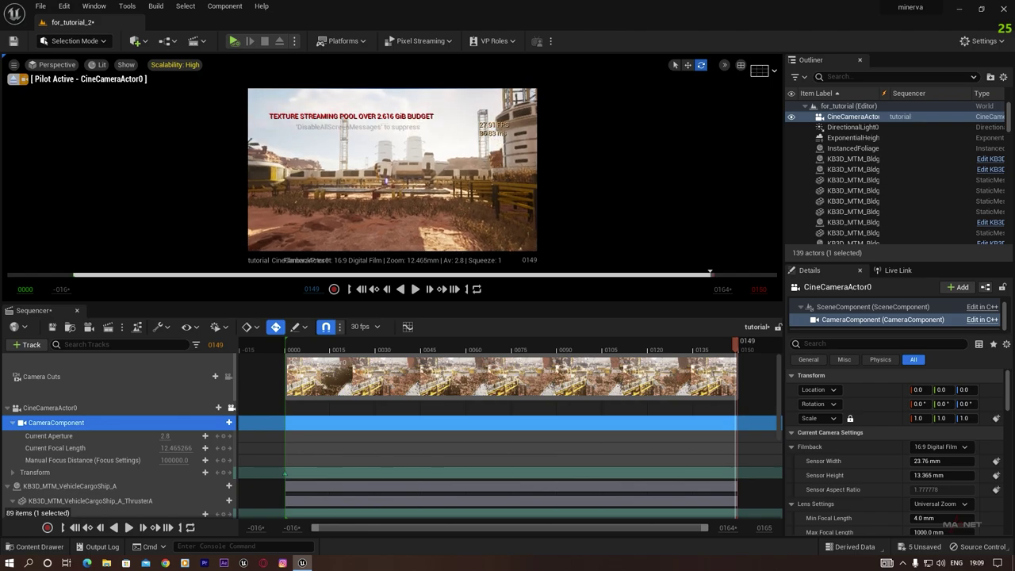
- Play back the new camera move, enlarge the viewport and scrub the timeline to review the shot
drag(738, 349, 308, 373)
key(space)
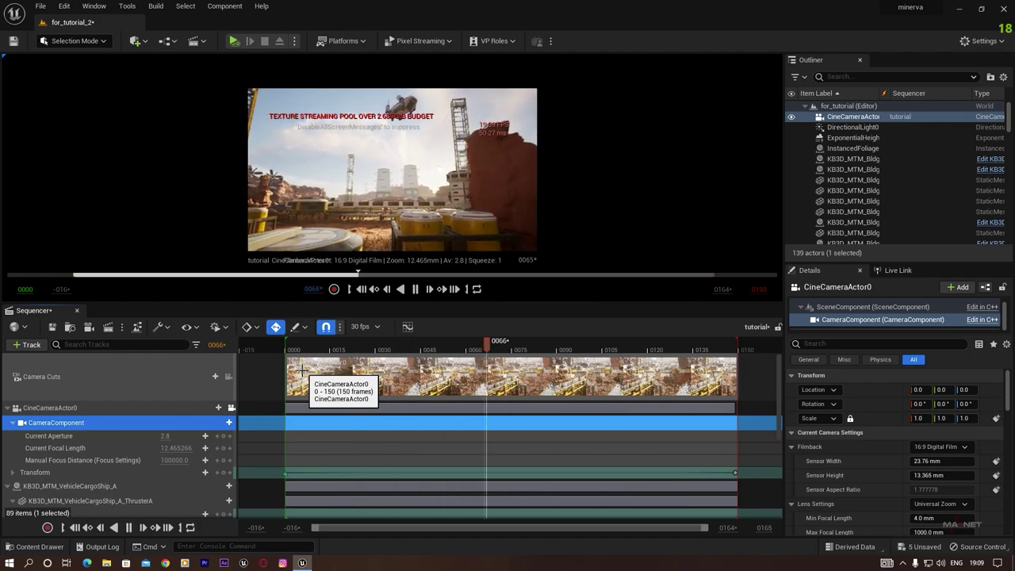
key(space)
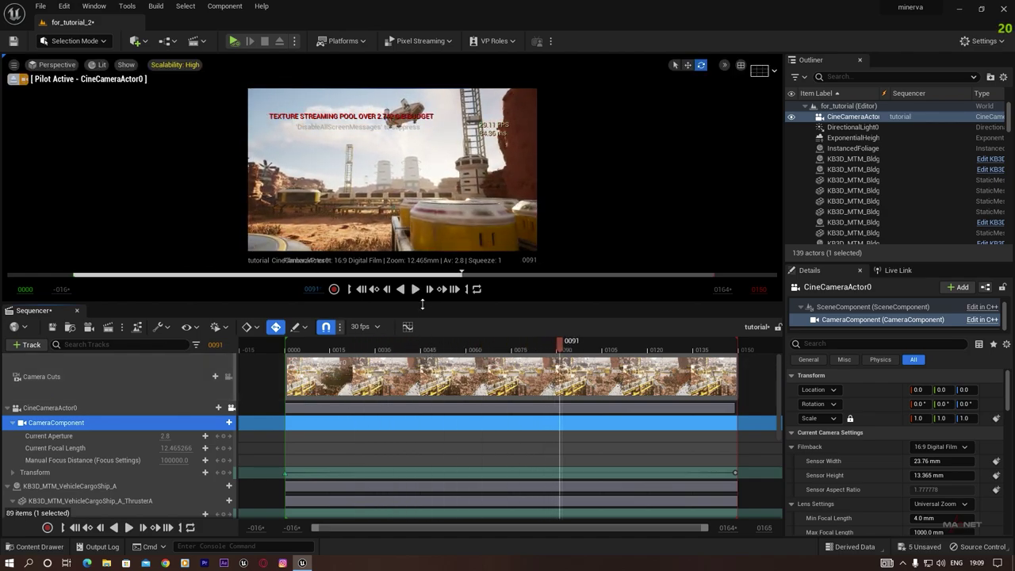
drag(422, 301, 415, 358)
drag(506, 403, 283, 403)
key(space)
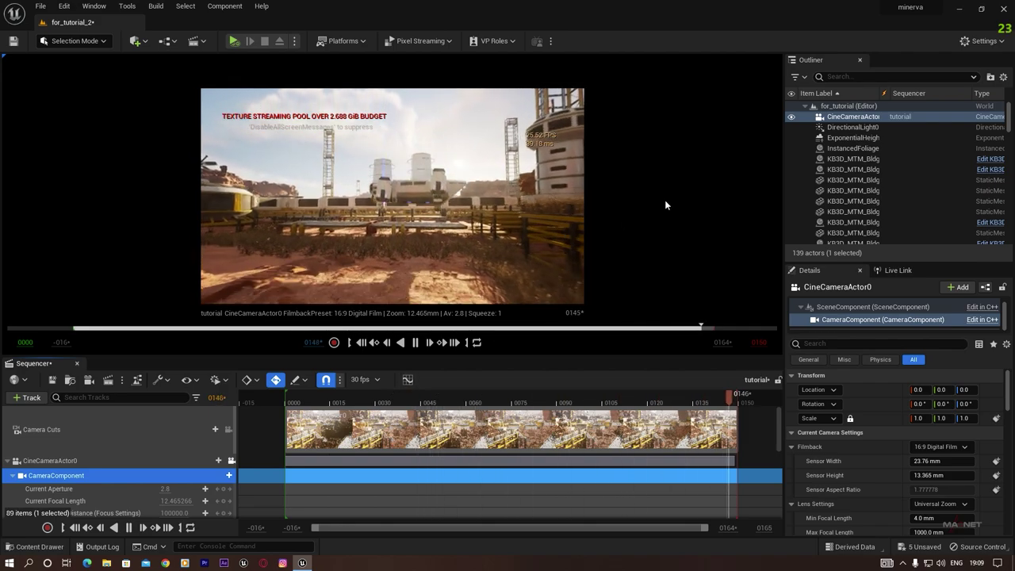
key(space)
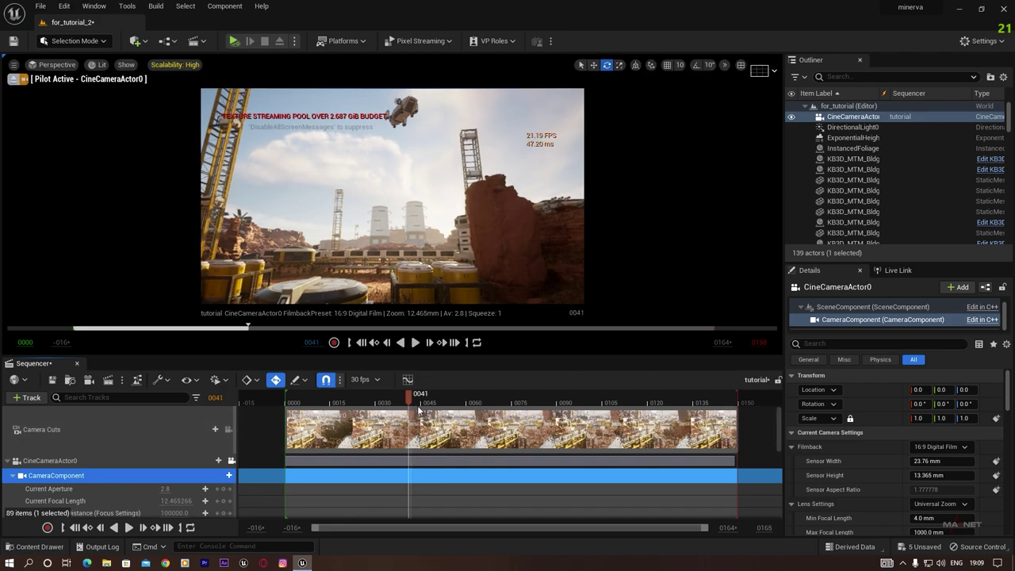
drag(406, 397, 733, 403)
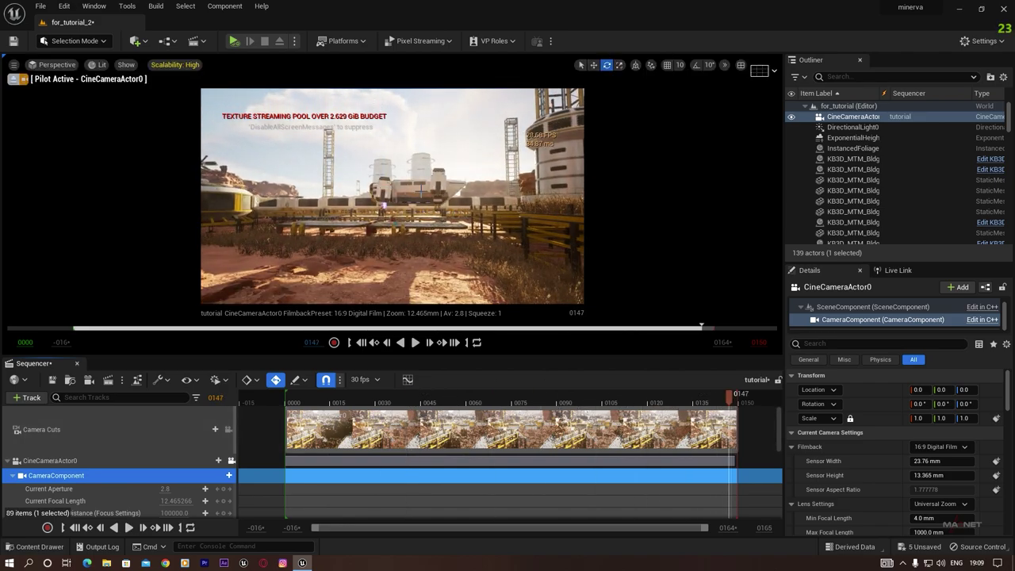
- Set the interpolation of the cargo ship's Location key at frame 150 to Cubic (Auto) and scrub back to check the landing
click(421, 192)
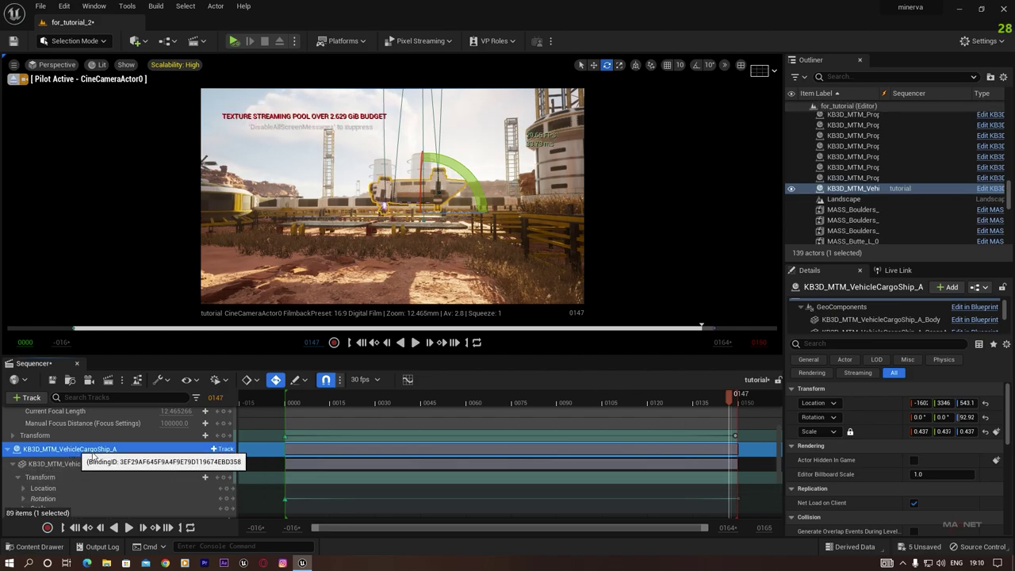
click(12, 464)
scroll(40, 476, down, 2)
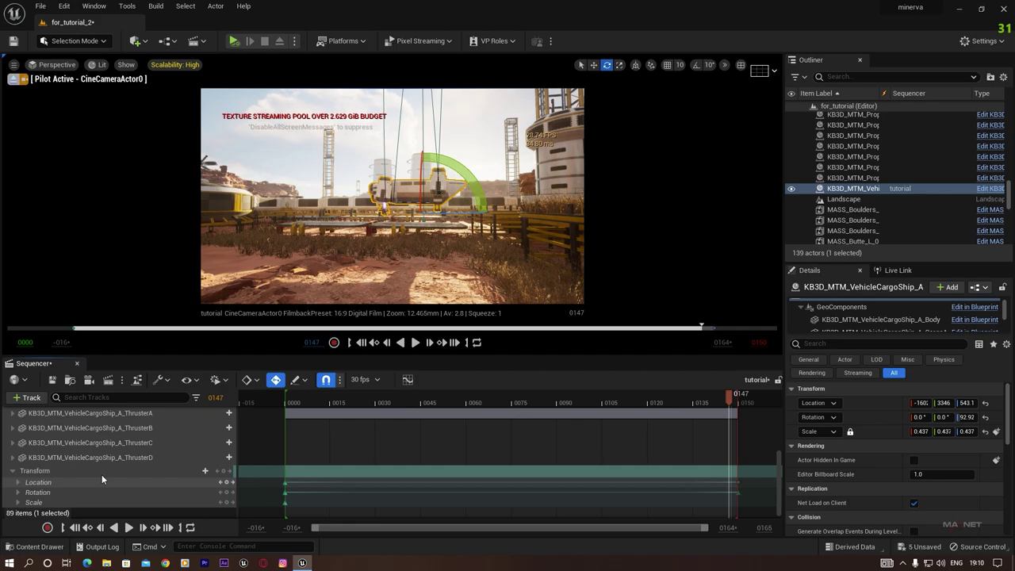
click(37, 465)
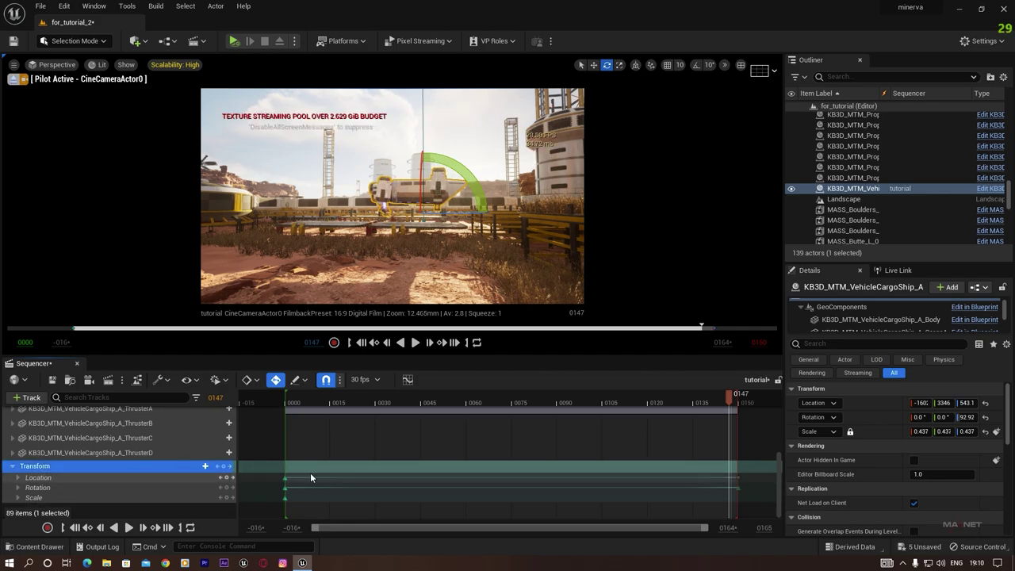
click(739, 478)
right_click(736, 478)
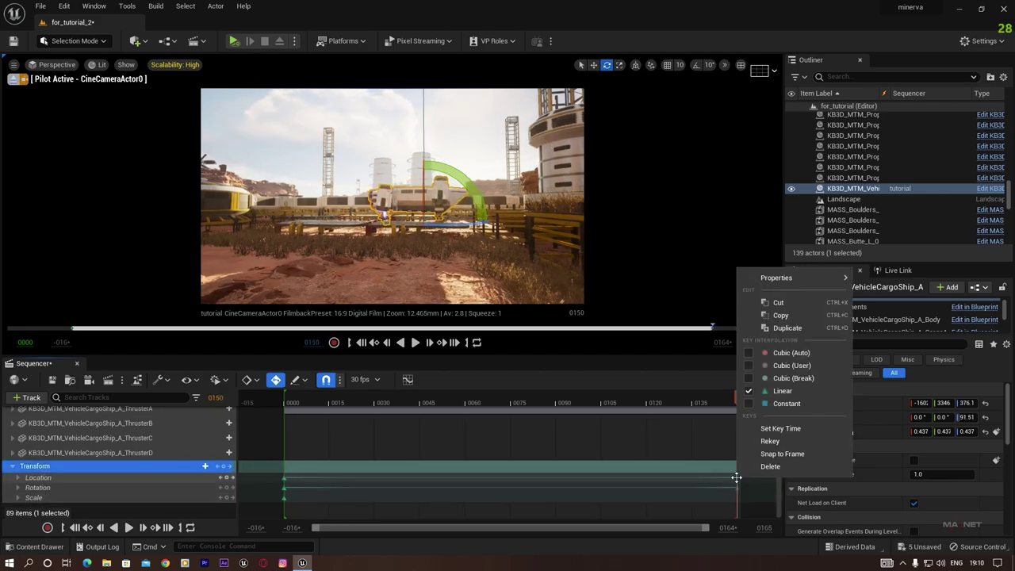
click(790, 354)
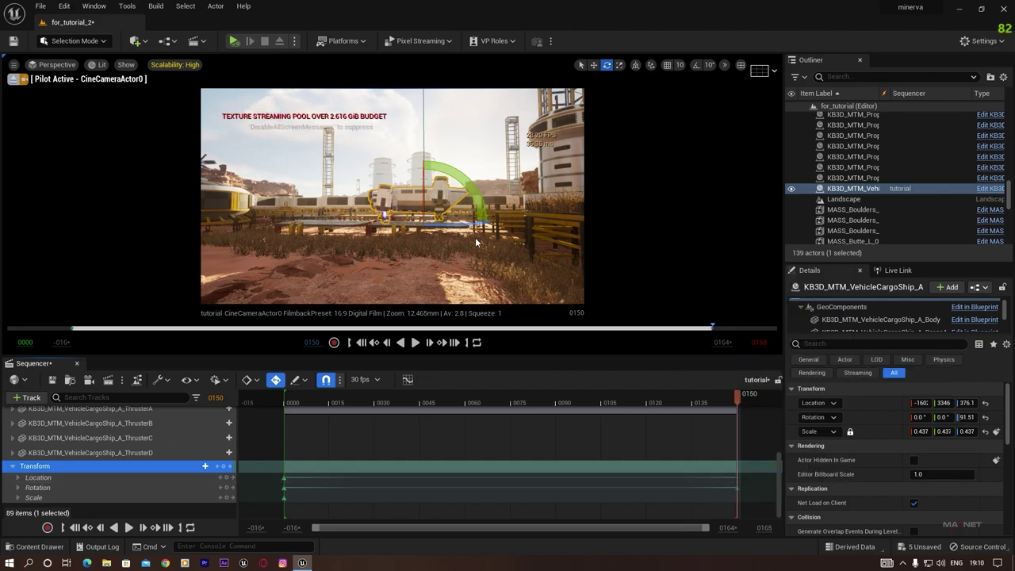
drag(731, 394, 529, 400)
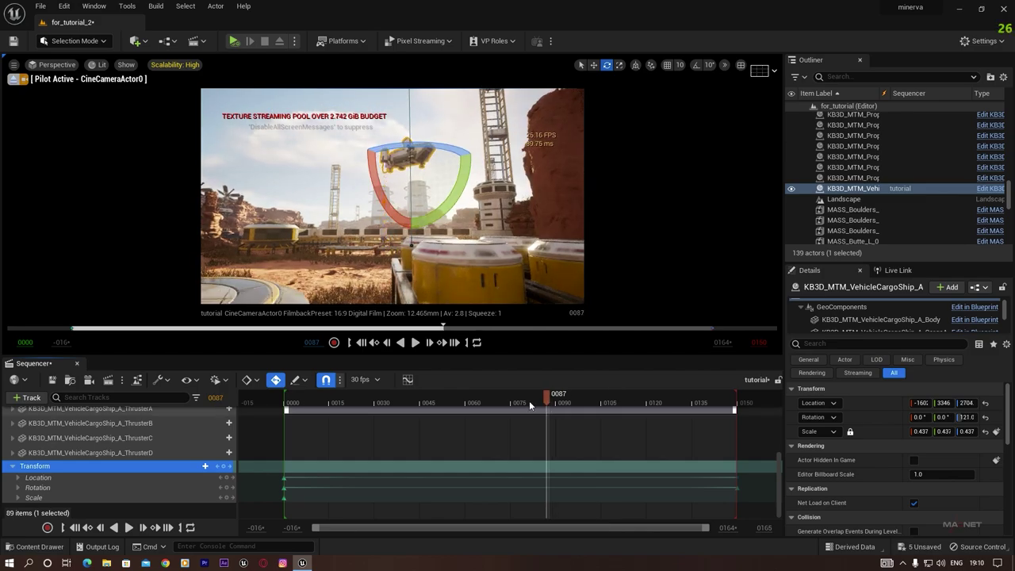
- Play back and scrub the sequence from its opening frames to review the cargo ship's landing together with the camera move
key(space)
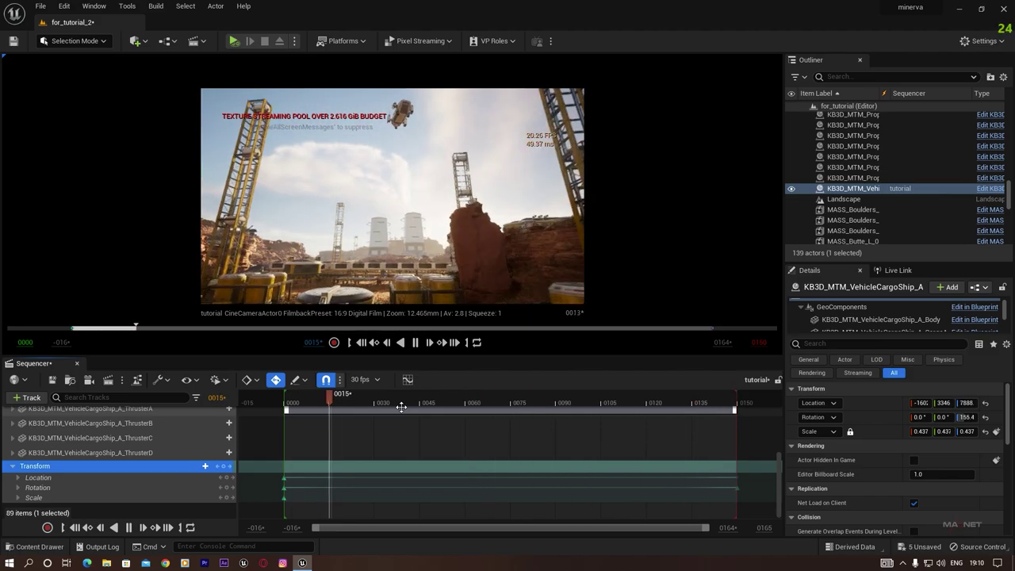
click(478, 399)
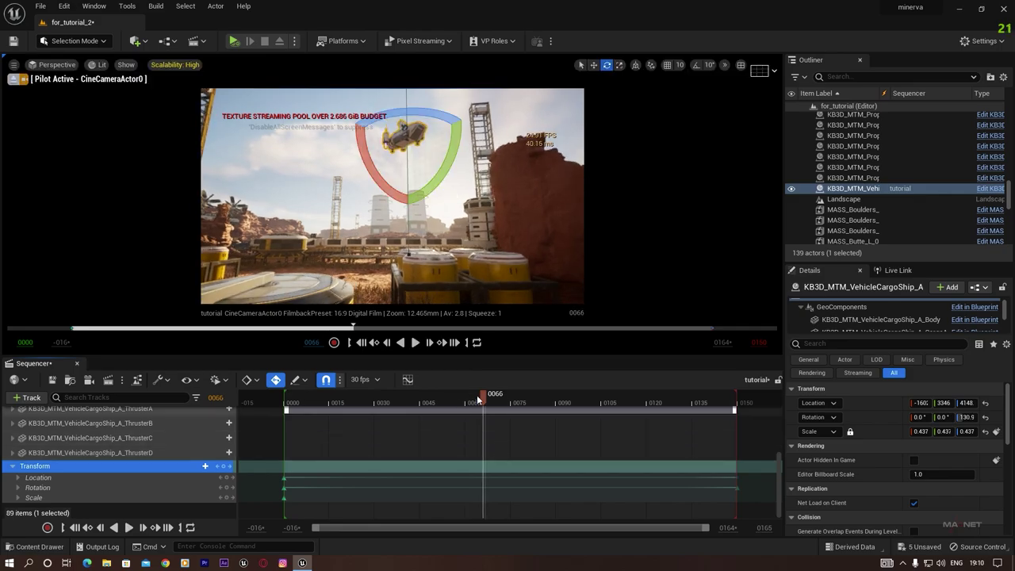
drag(404, 395, 299, 411)
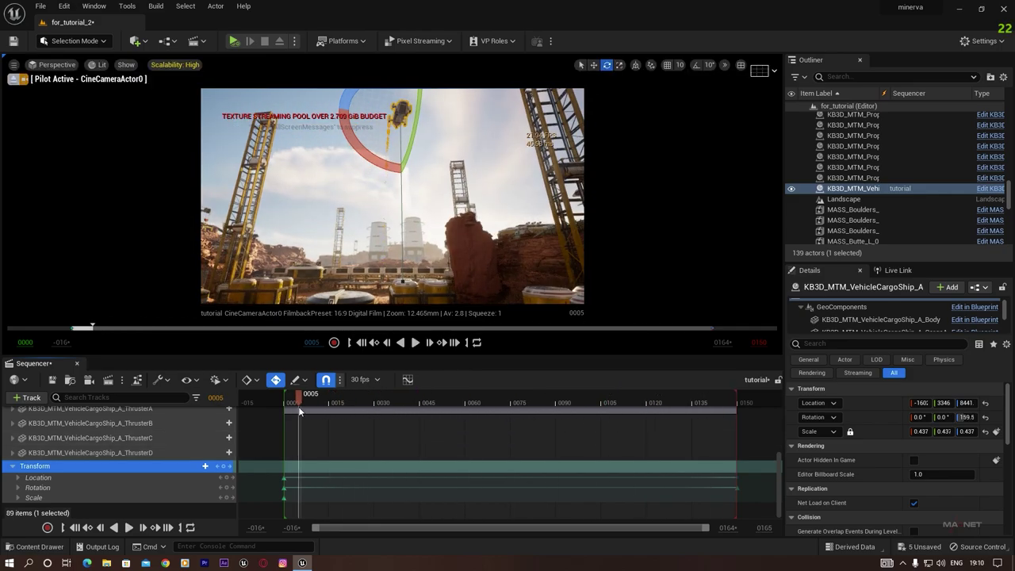
key(space)
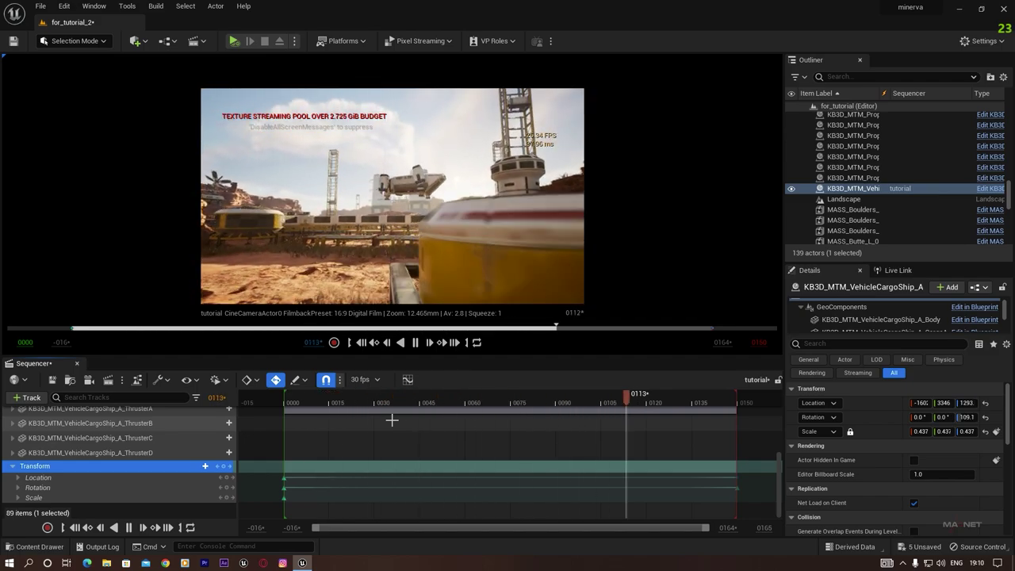
key(space)
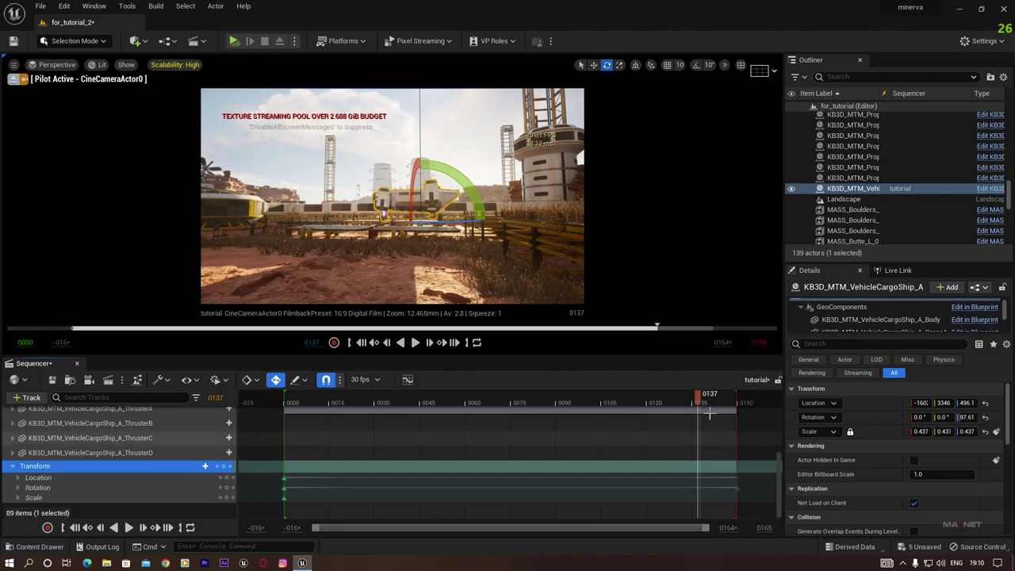
drag(697, 398, 354, 402)
click(614, 407)
key(space)
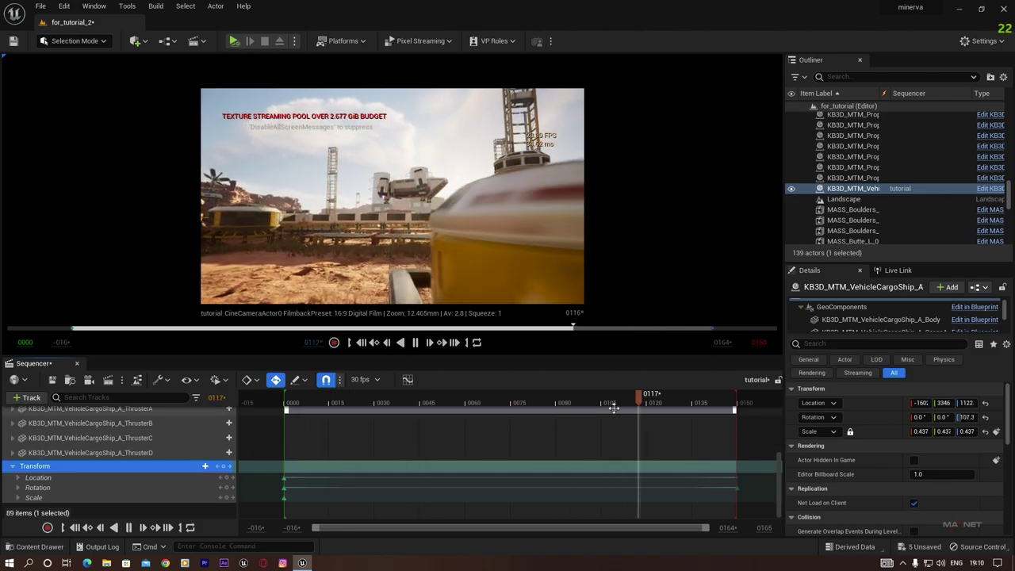
key(space)
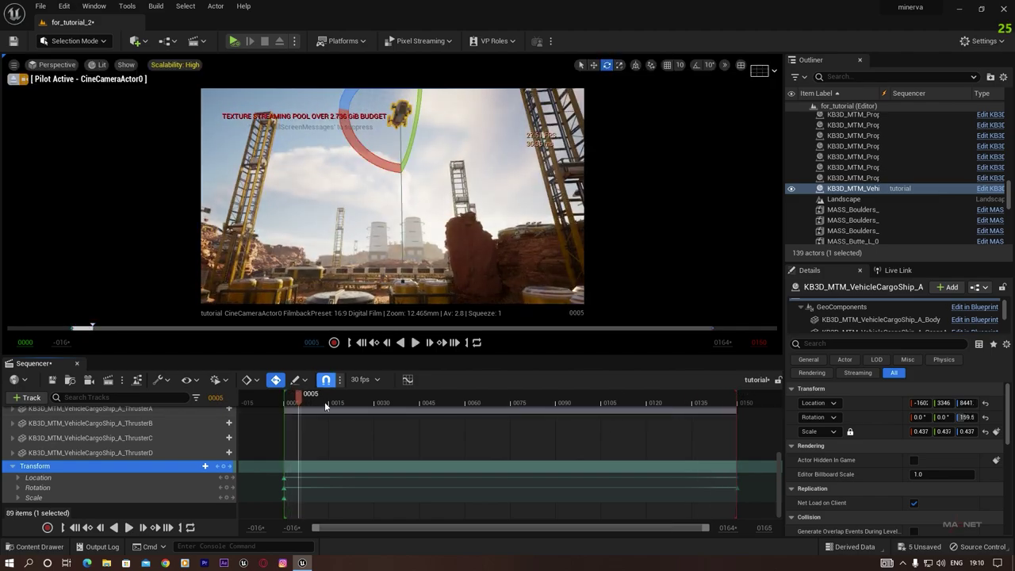
drag(401, 406, 333, 410)
key(space)
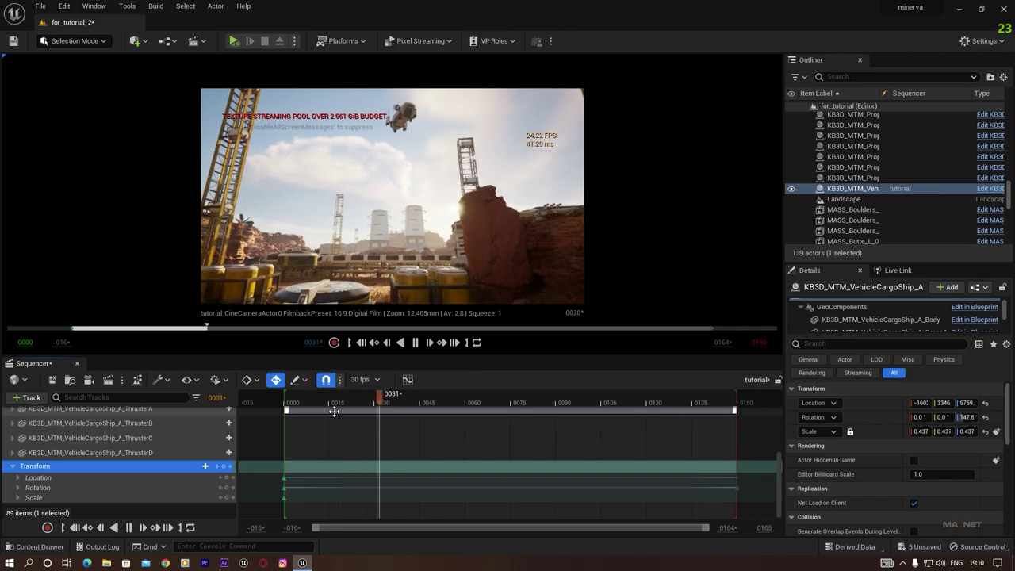
key(space)
scroll(457, 429, up, 8)
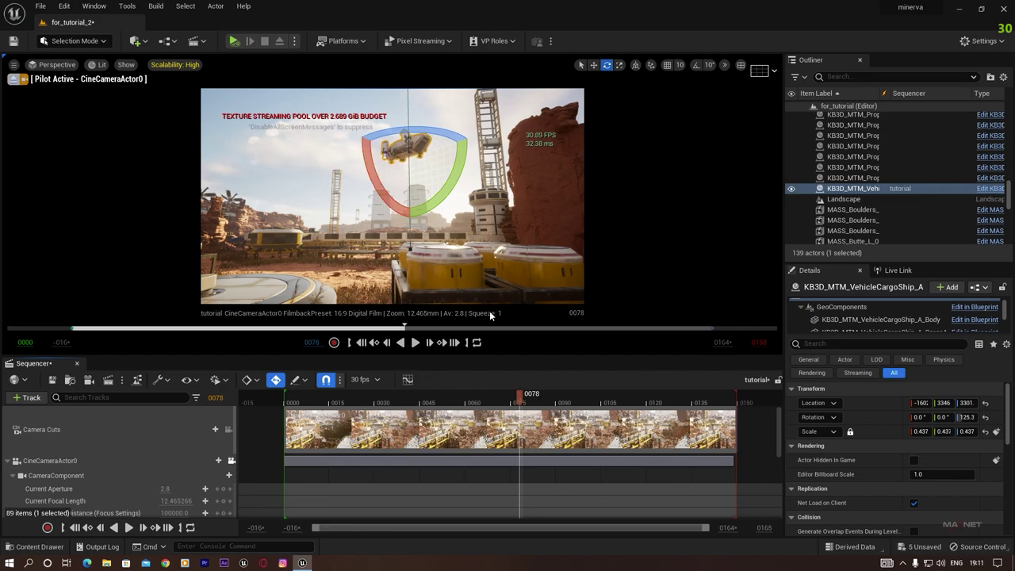
drag(522, 399, 298, 405)
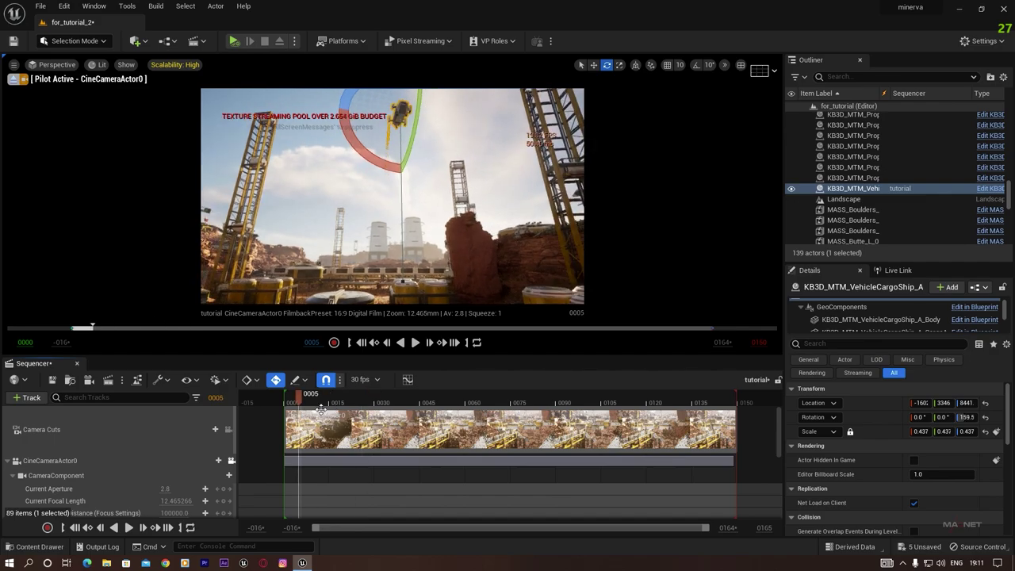
key(space)
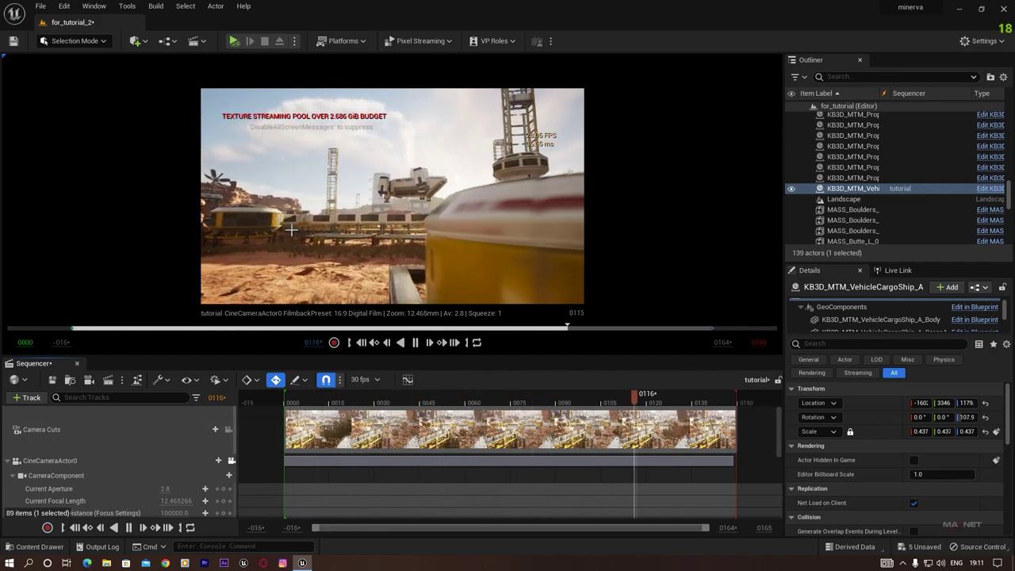
- At frame 71, override CineCameraActor0's Bloom with the Convolution method and an intensity of 0.739
click(516, 406)
mouse_move(518, 405)
mouse_down()
mouse_move(449, 404)
mouse_move(499, 404)
mouse_up()
click(56, 462)
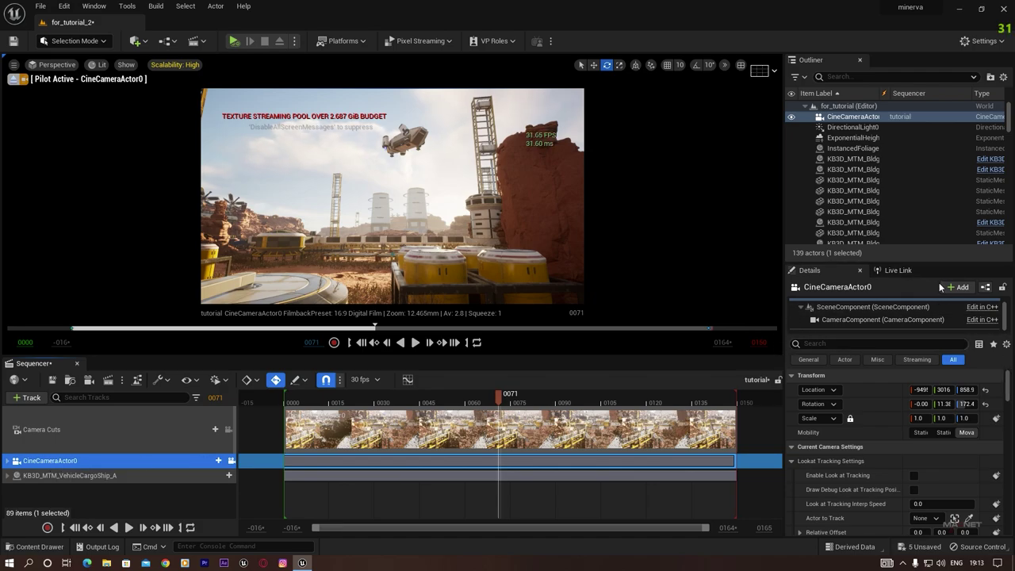
drag(912, 263, 910, 183)
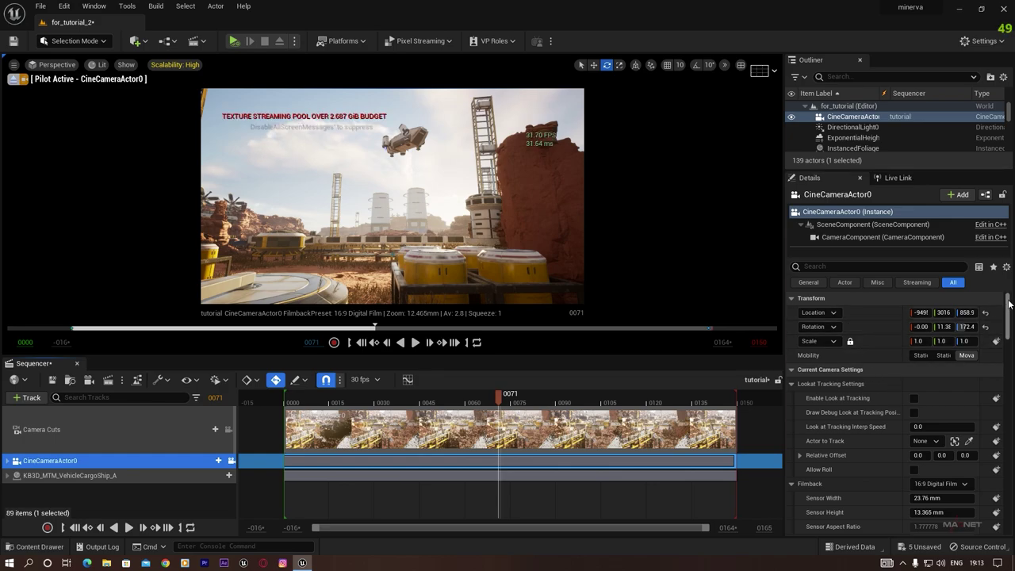
drag(1008, 311, 1008, 403)
scroll(937, 415, up, 3)
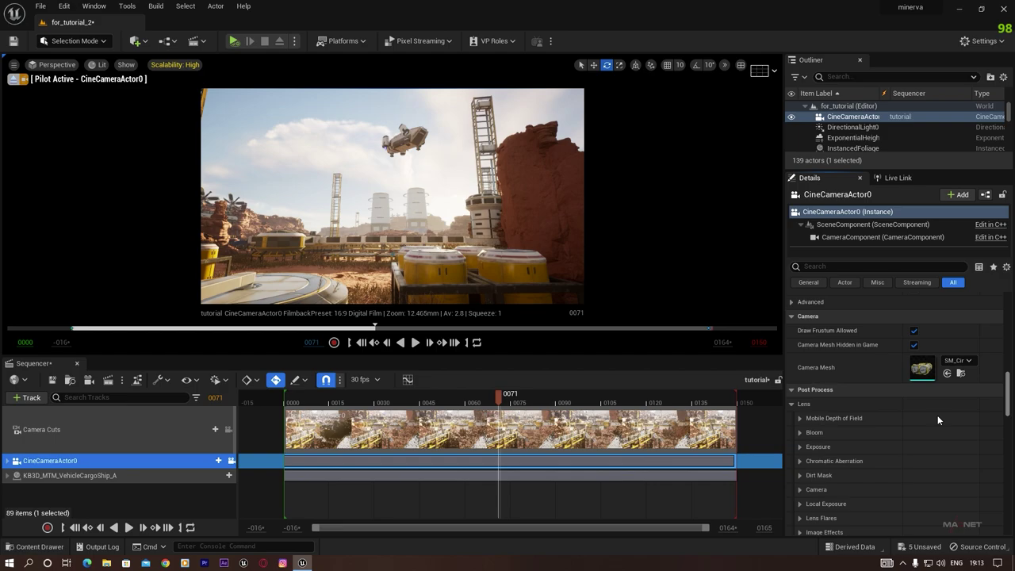
click(799, 432)
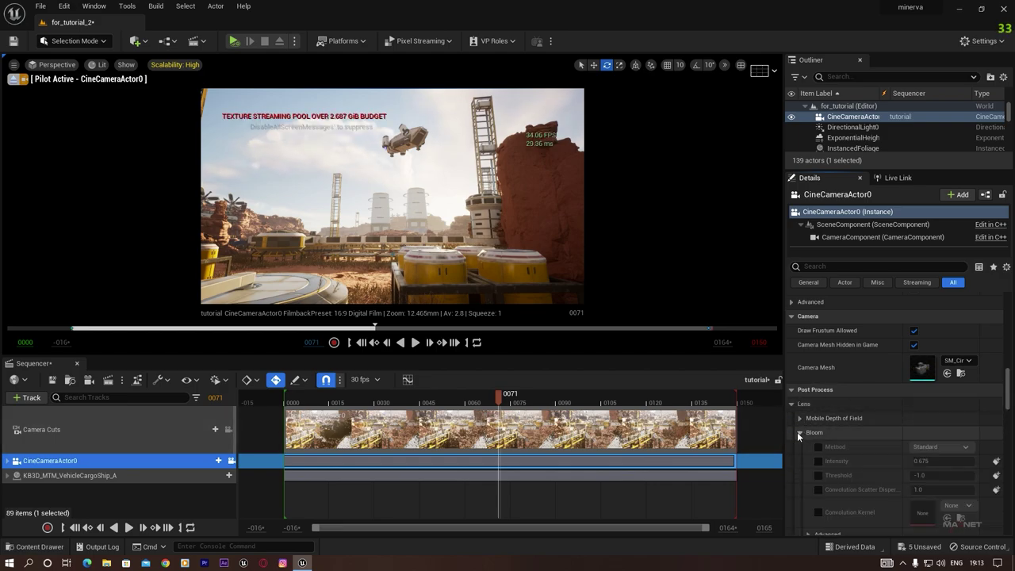
click(819, 446)
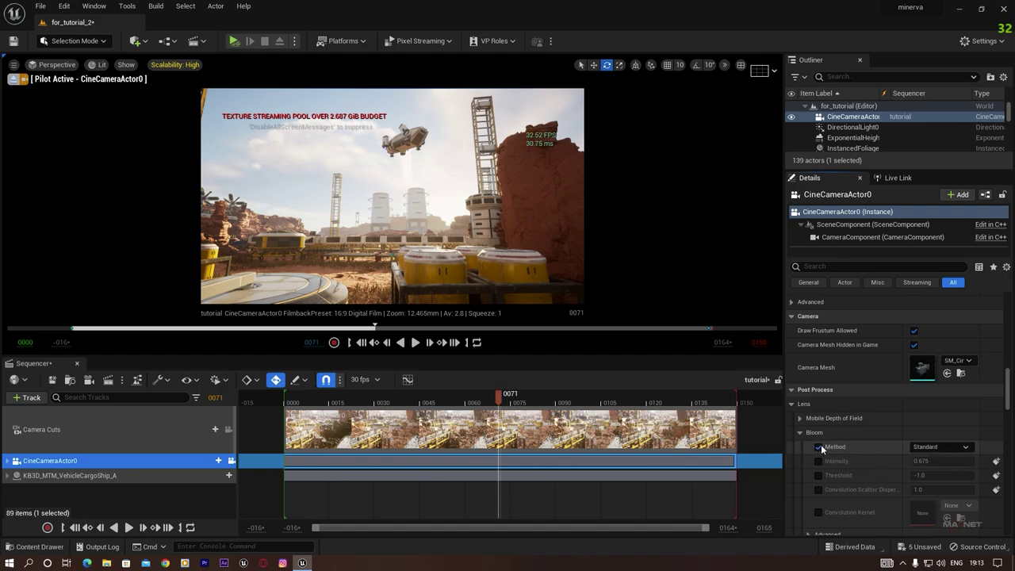
click(936, 446)
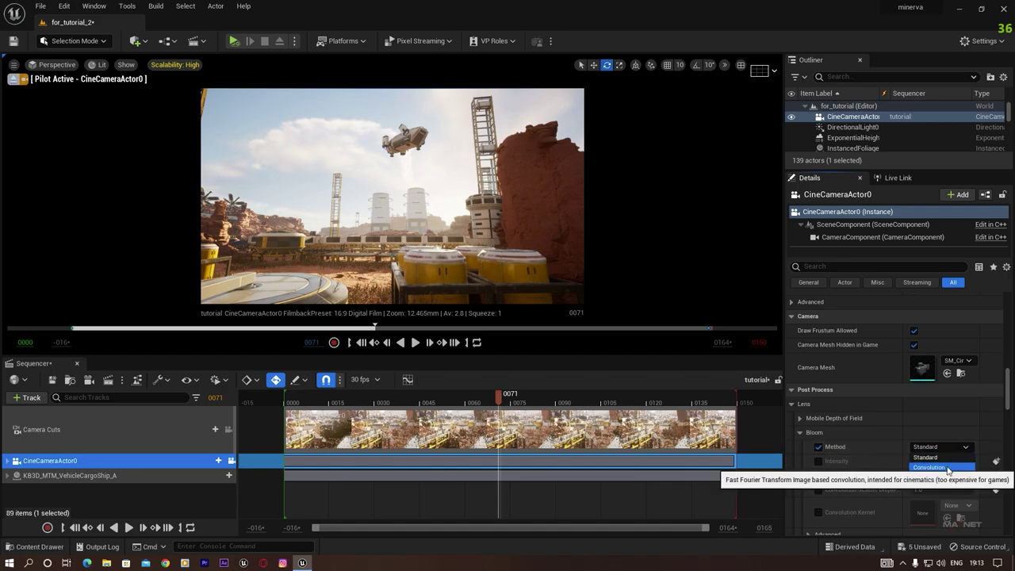
click(926, 468)
click(819, 461)
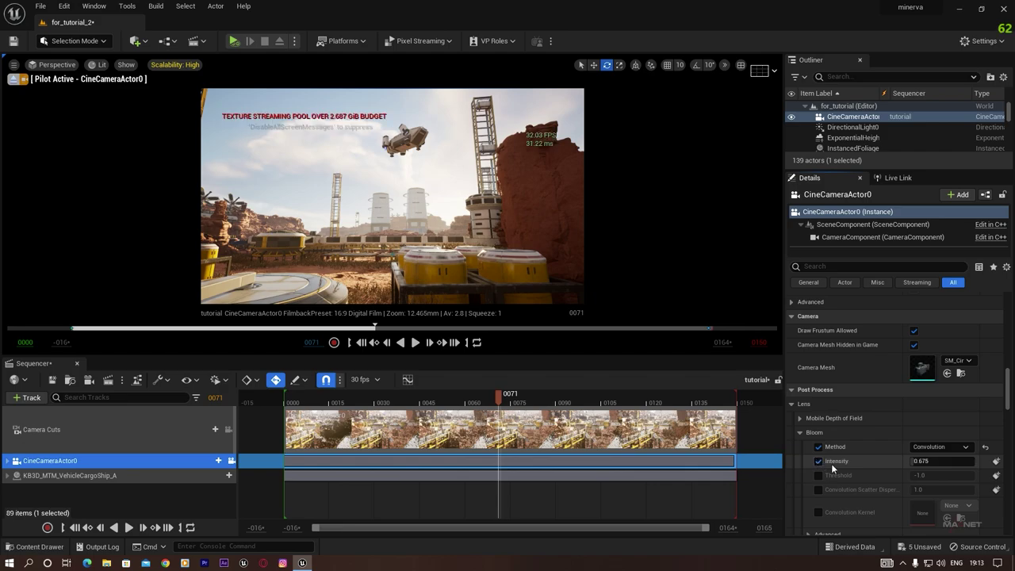
drag(918, 462, 943, 463)
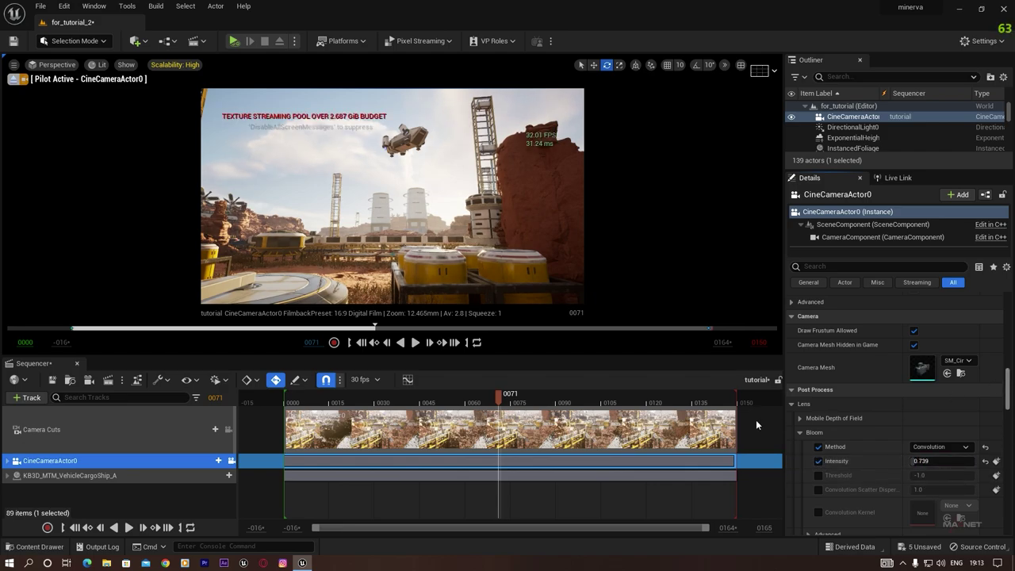
click(800, 432)
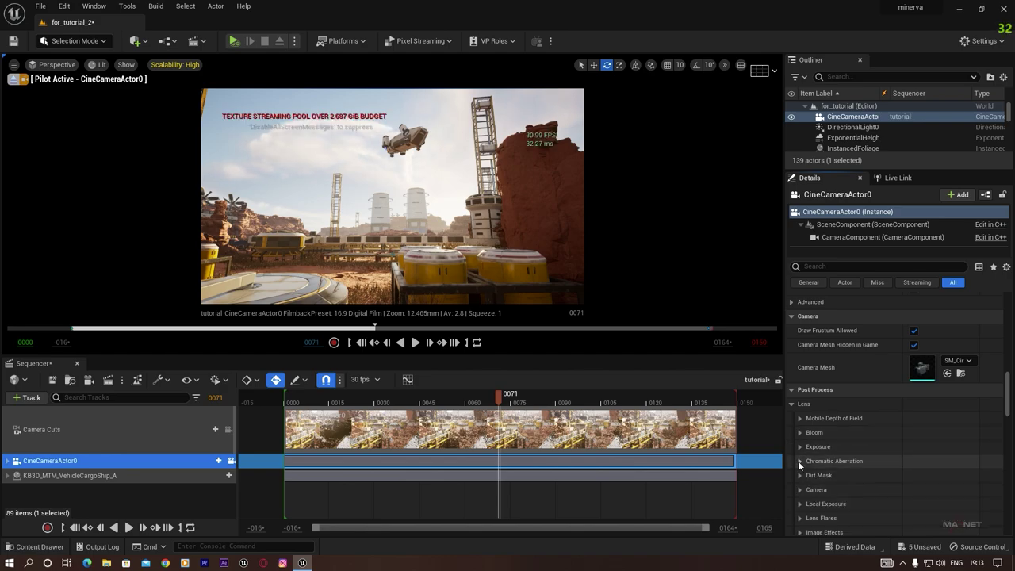
- Enable the camera's Chromatic Aberration overrides with an intensity of 0.52 and a start offset of 0.2
click(798, 460)
click(818, 475)
click(939, 475)
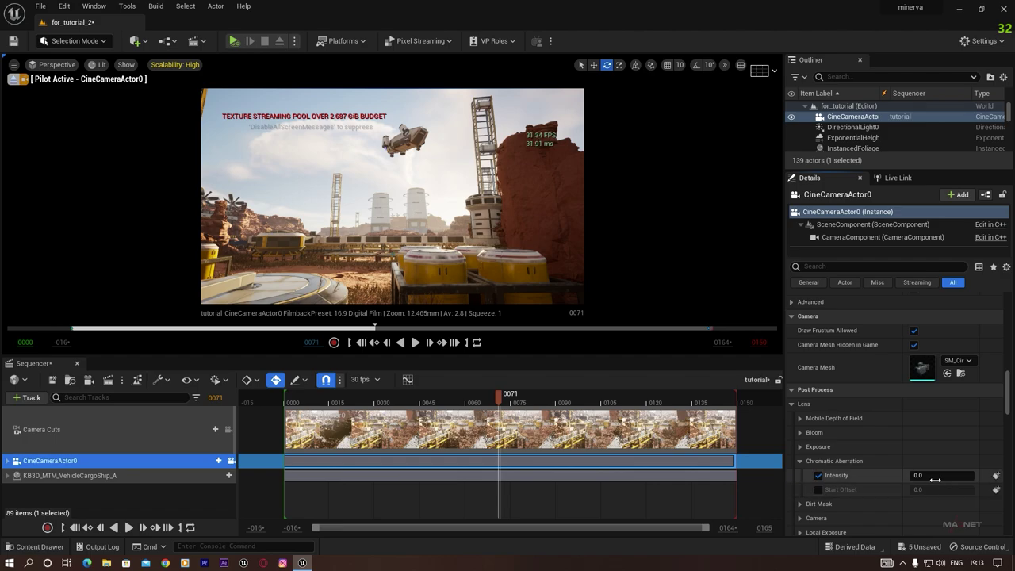
text(0.28)
key(Return)
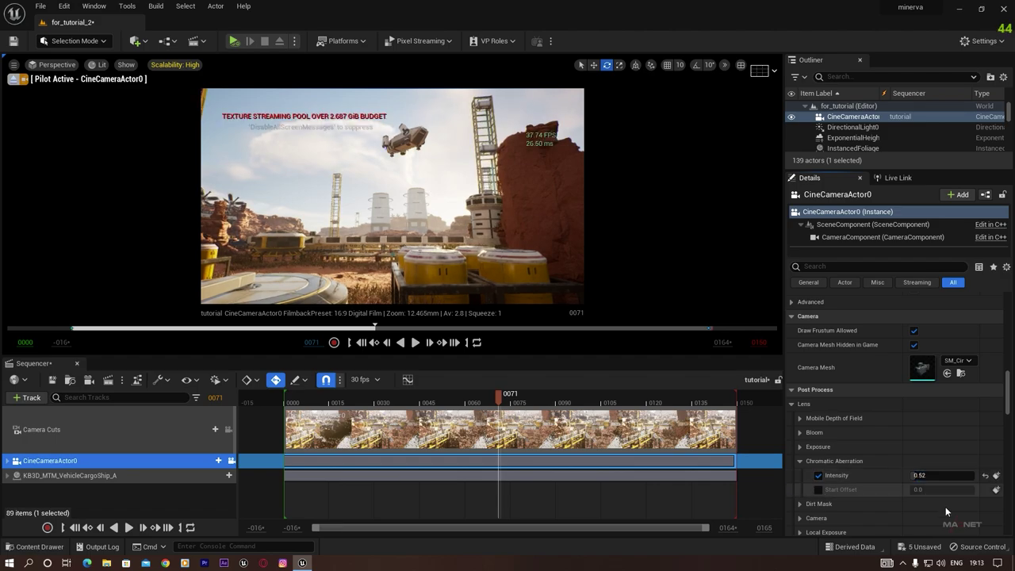
click(818, 490)
drag(913, 490, 929, 490)
- Enable the camera's Dirt Mask with the pentagonal Bokeh texture and an intensity of 1.6
scroll(861, 498, down, 2)
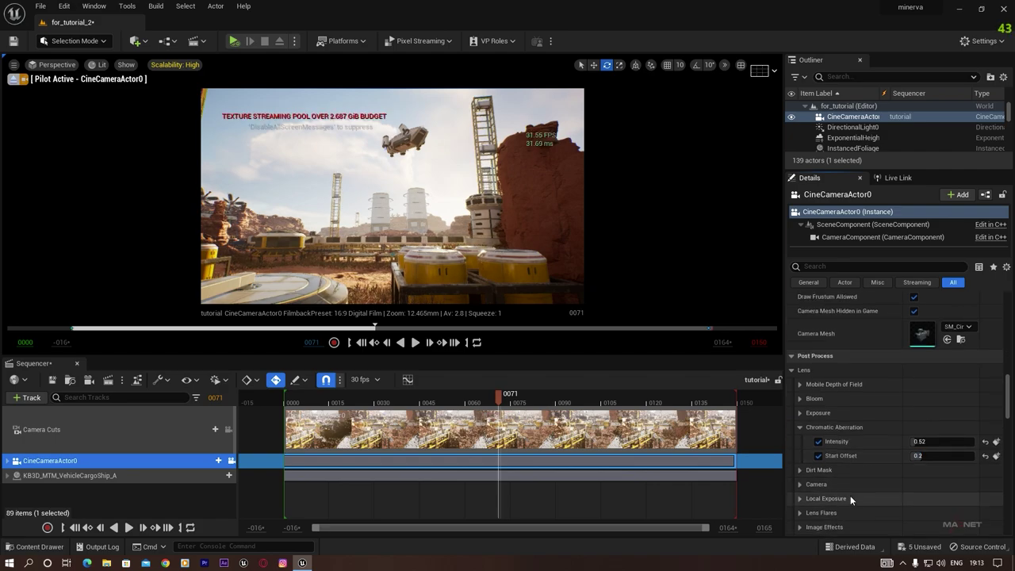
click(800, 470)
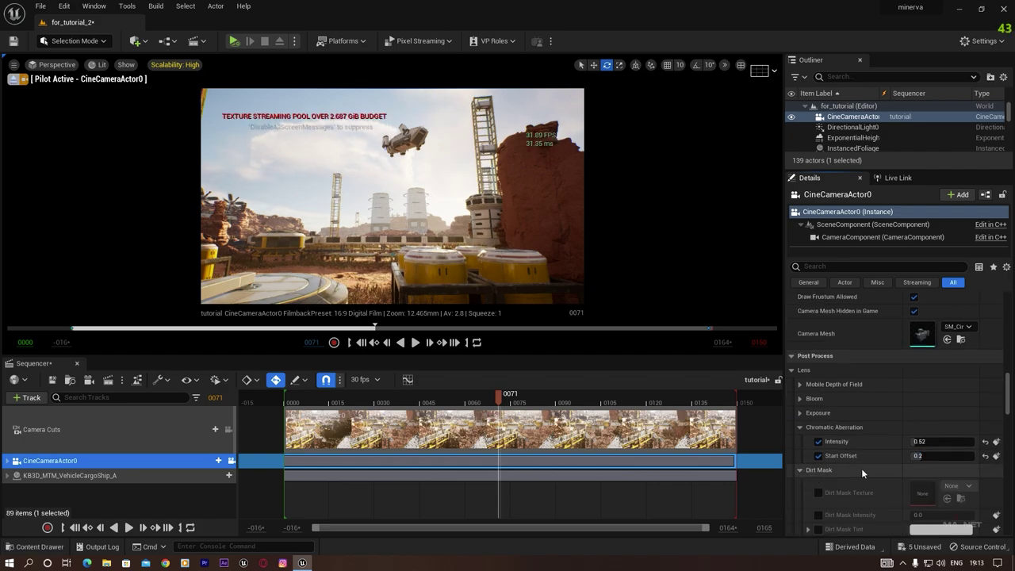
scroll(862, 471, down, 1)
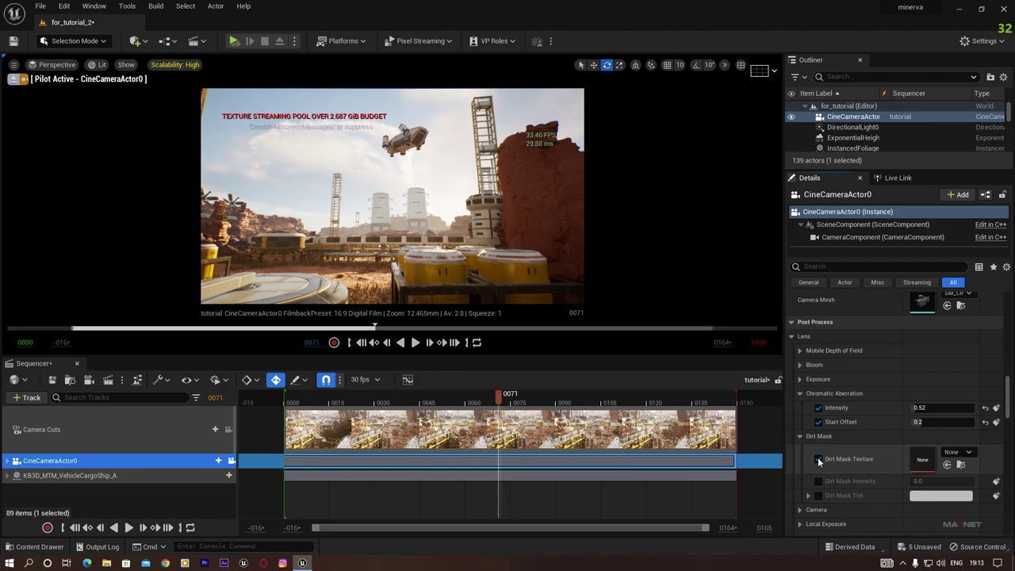
click(818, 460)
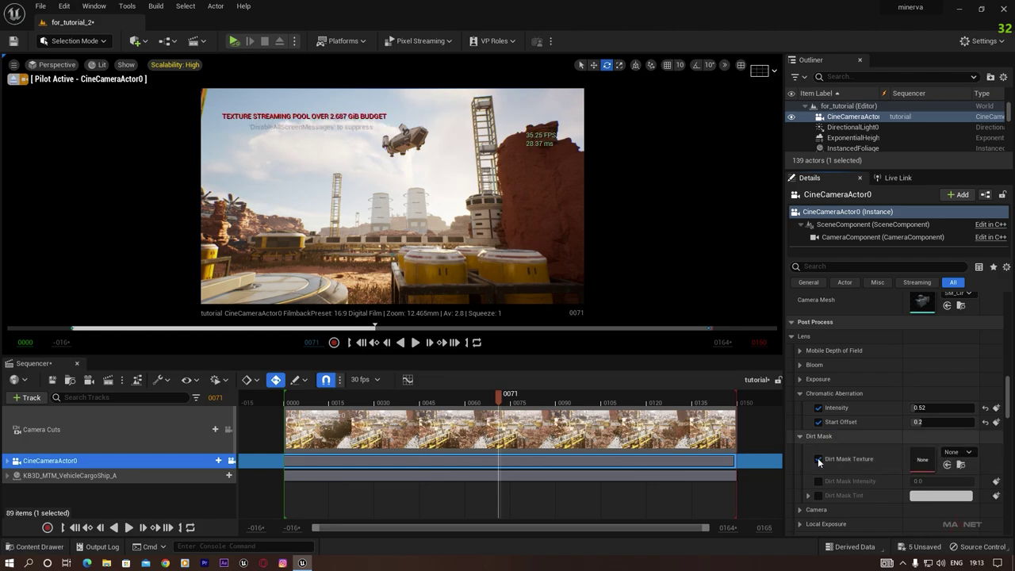
click(955, 453)
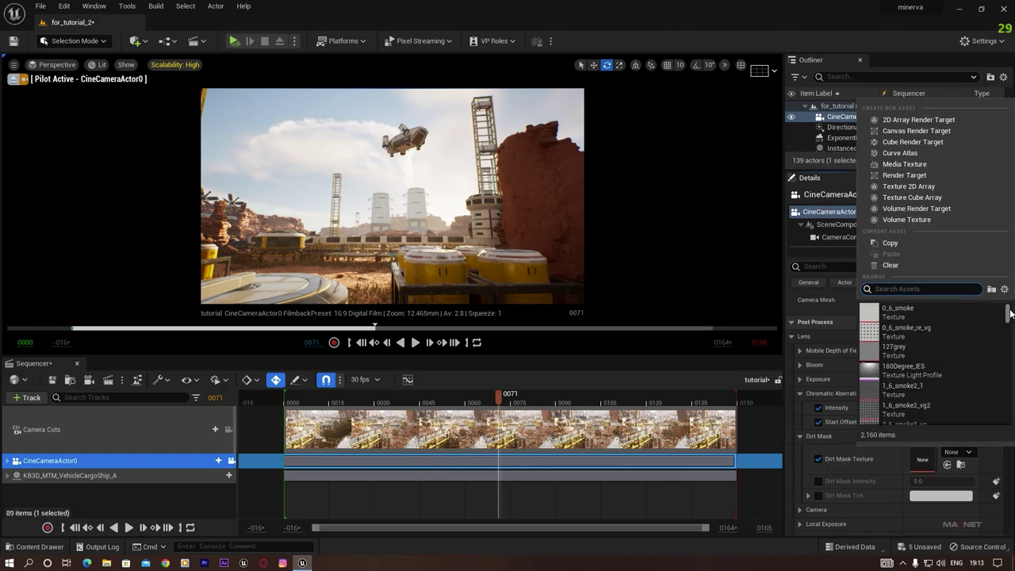
scroll(925, 358, down, 10)
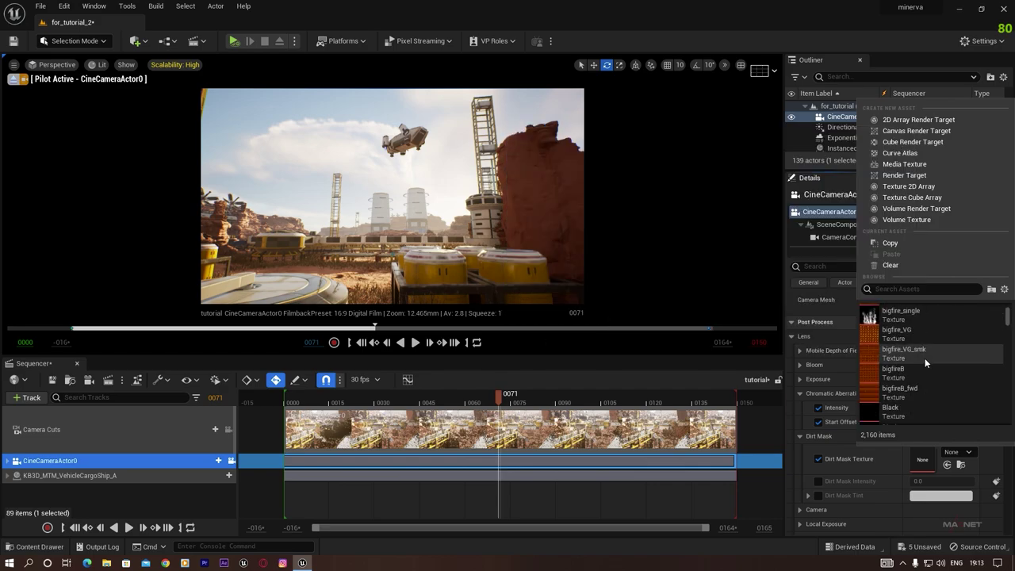
scroll(924, 358, down, 6)
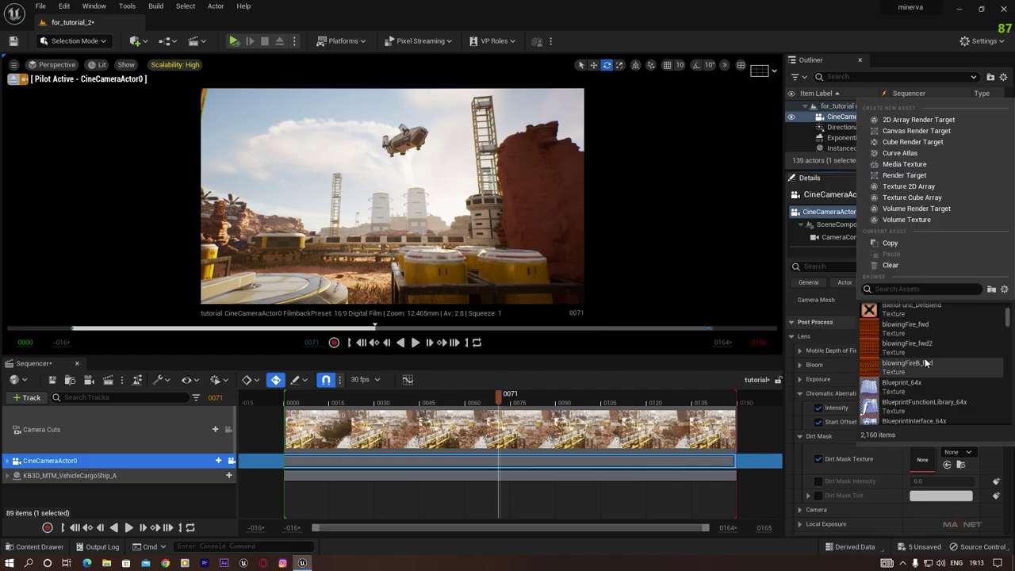
click(903, 333)
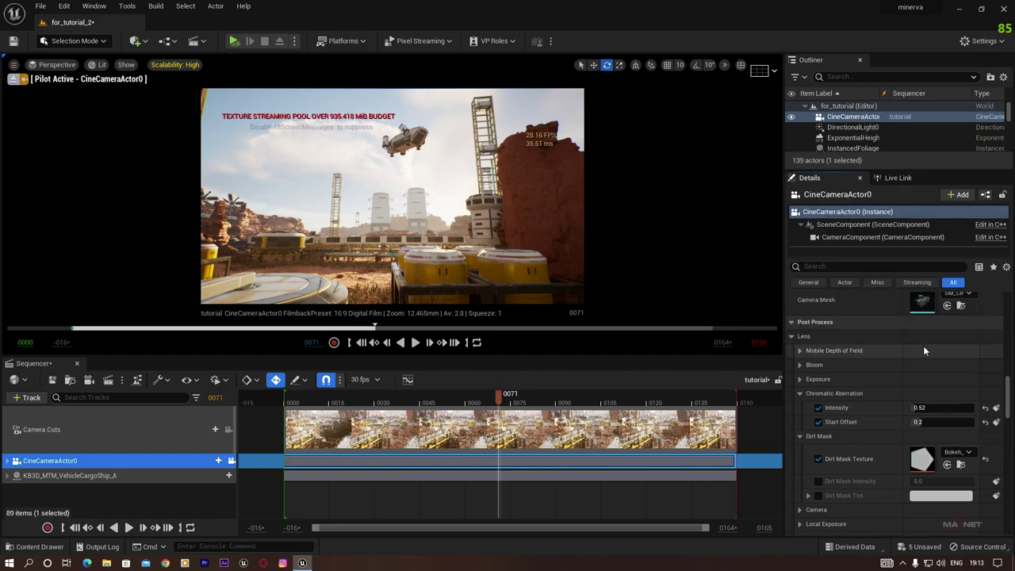
click(818, 481)
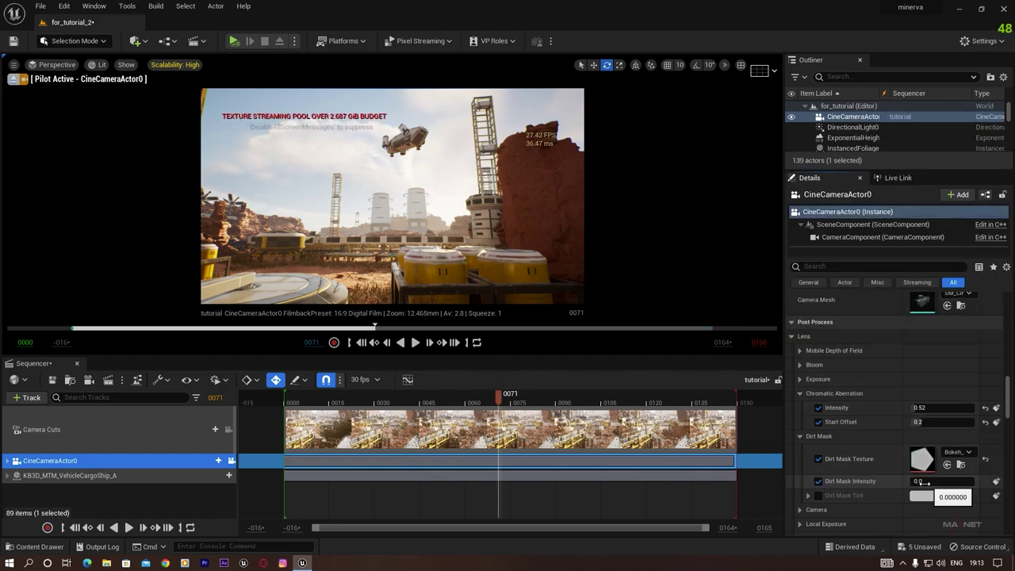
drag(918, 482, 943, 481)
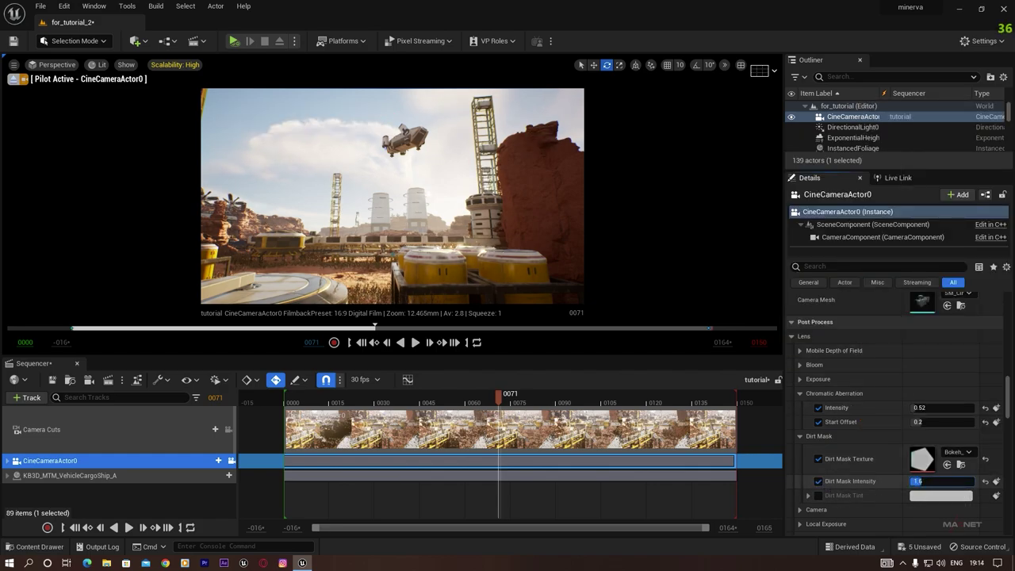
key(Return)
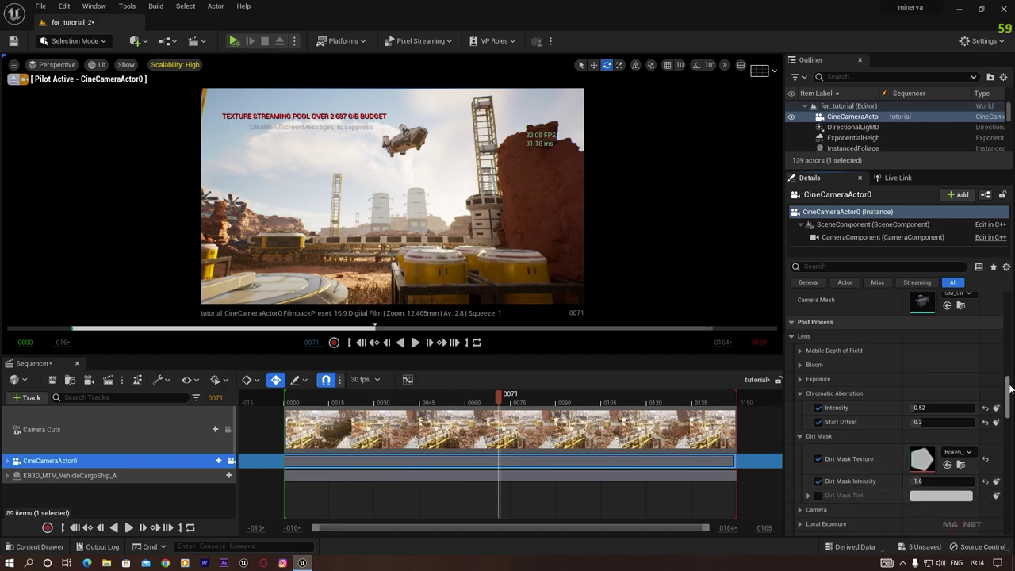
- Enable the camera's Lens Flares Intensity override with a value of 1.0
scroll(888, 428, down, 2)
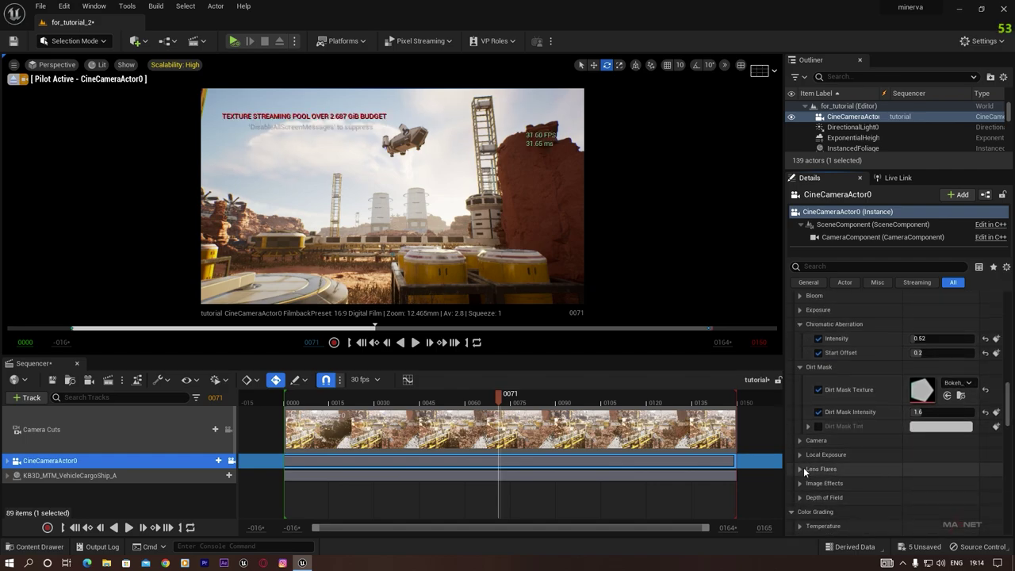
click(800, 467)
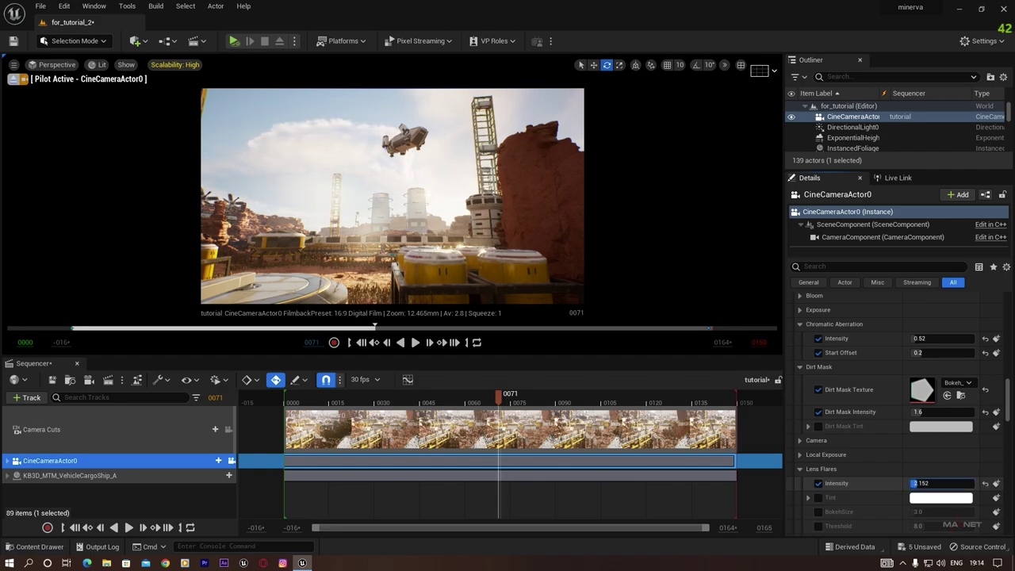
scroll(840, 493, down, 5)
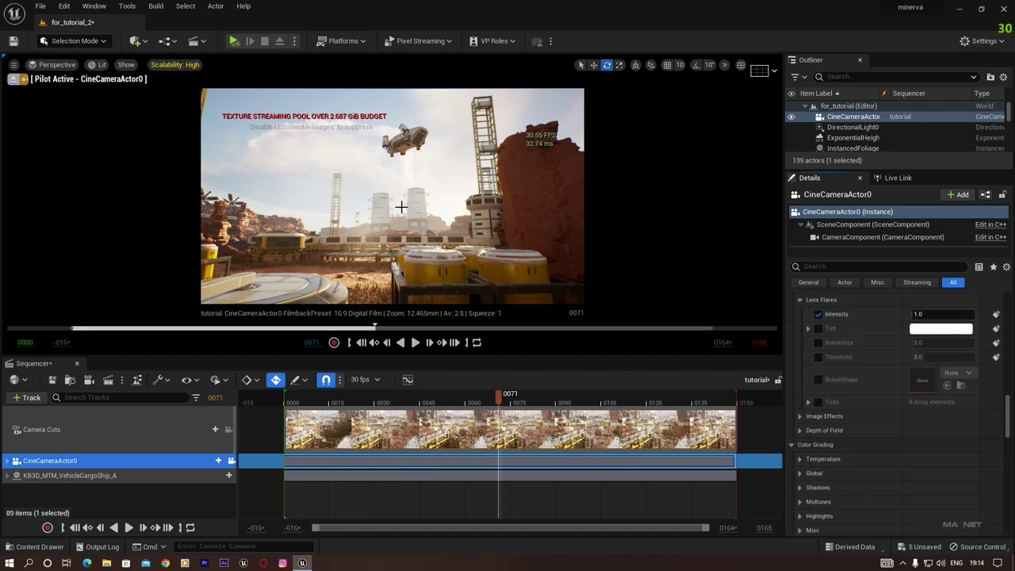
- Set all engine scalability groups to Epic quality and clear the actor selection
click(984, 42)
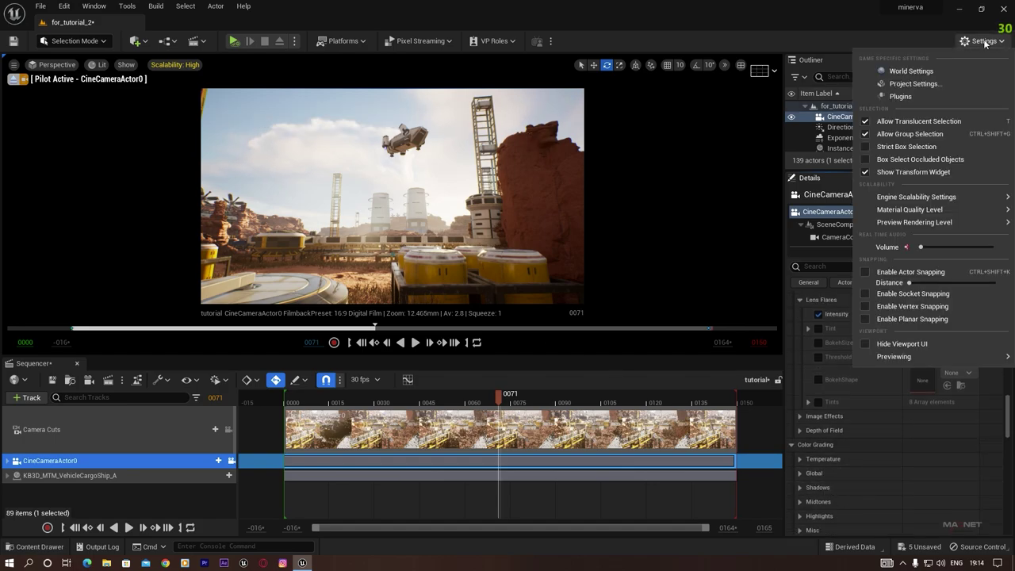
mouse_move(907, 196)
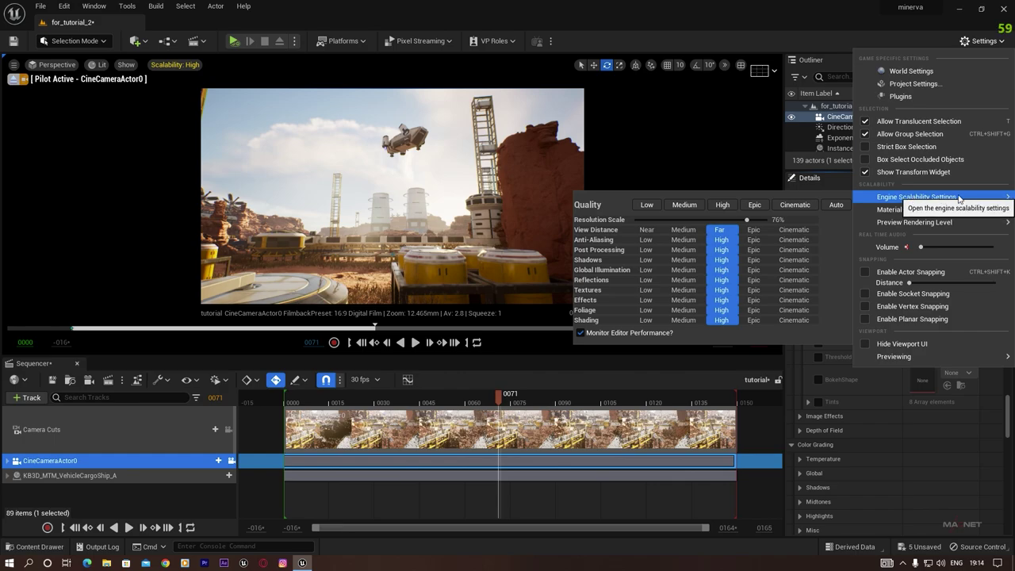
click(756, 204)
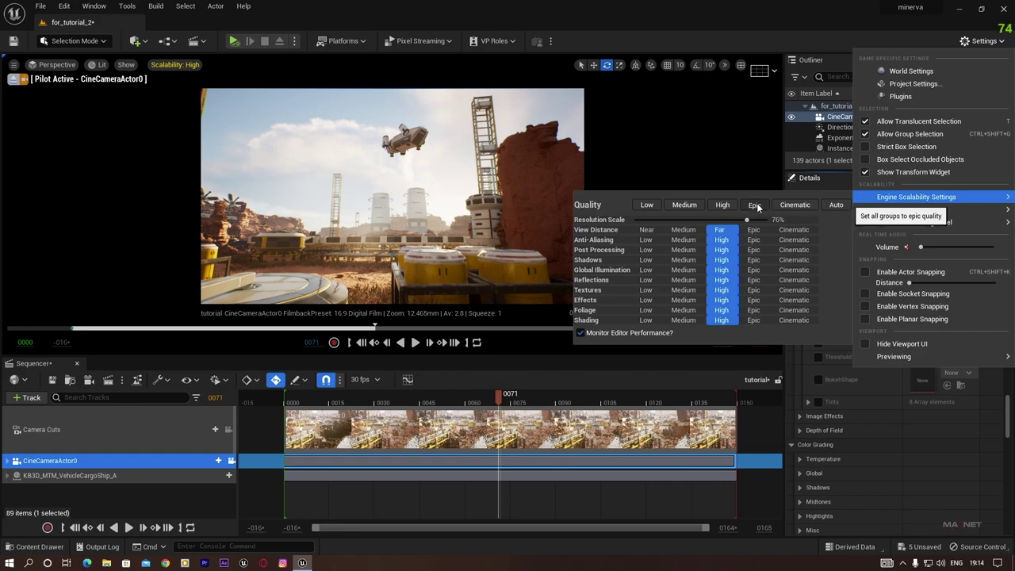
click(310, 167)
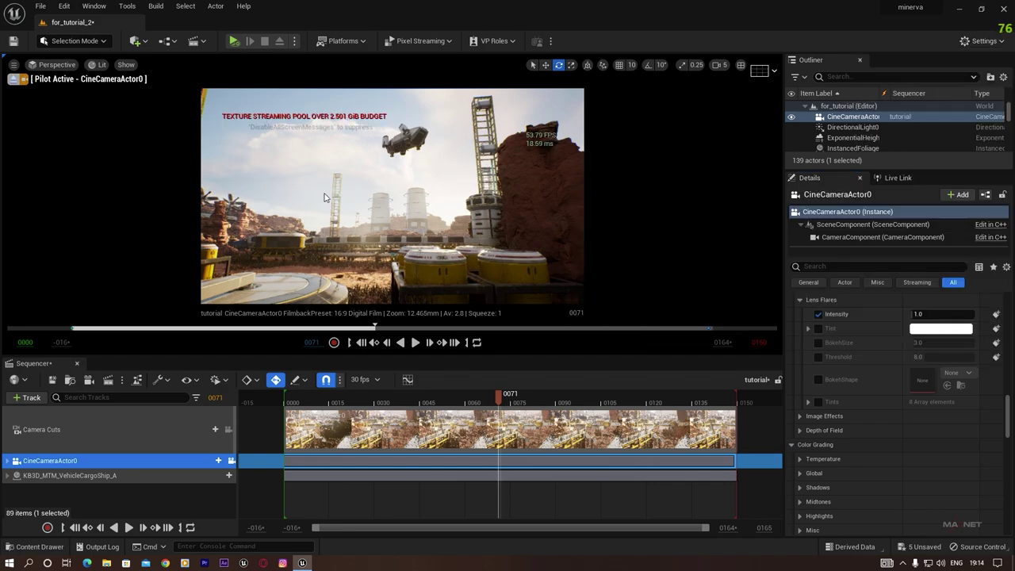
key(Escape)
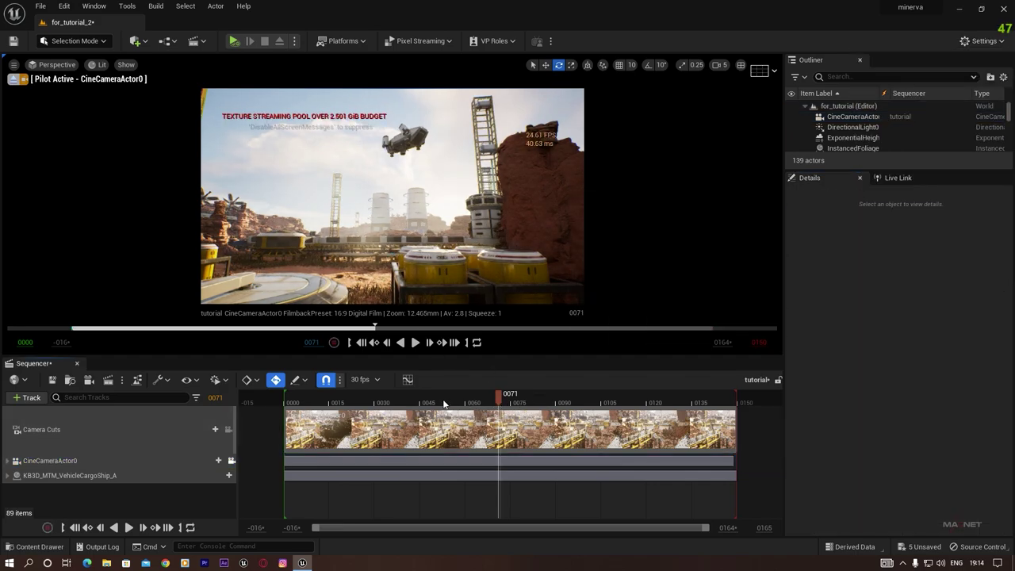
- Scrub the sequence back to frame 13 and enlarge the viewport above the Sequencer
drag(444, 404, 385, 396)
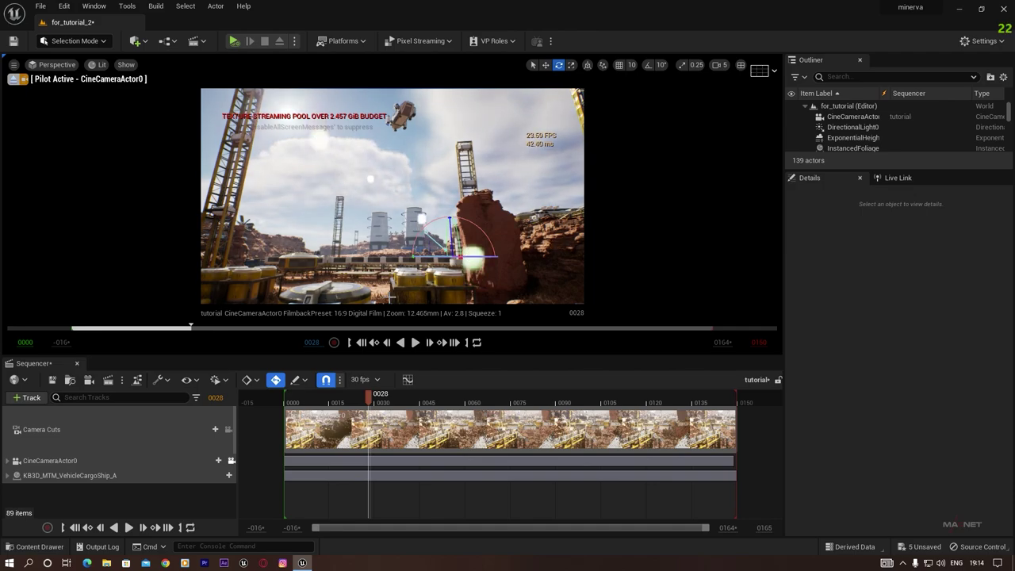
drag(370, 396, 324, 402)
drag(411, 357, 411, 411)
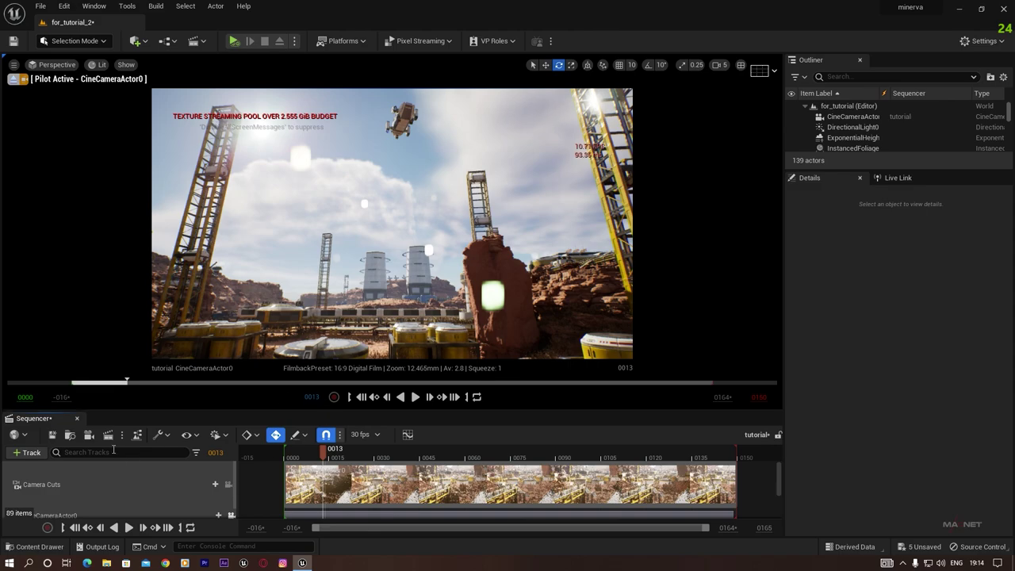
- Expand CineCameraActor0's tracks and set its Current Focal Length to about 12.367
scroll(52, 485, down, 2)
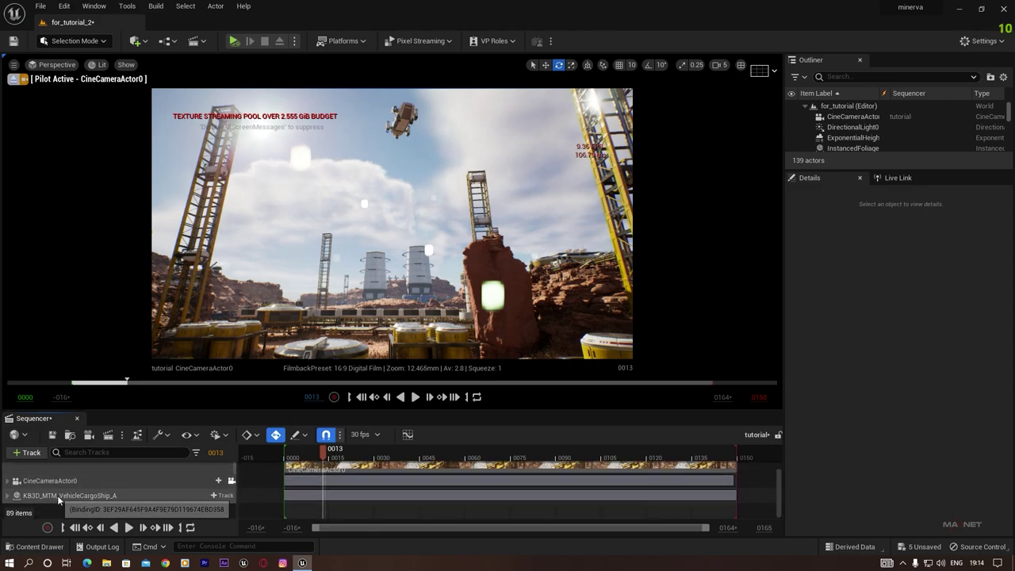
click(69, 482)
click(8, 482)
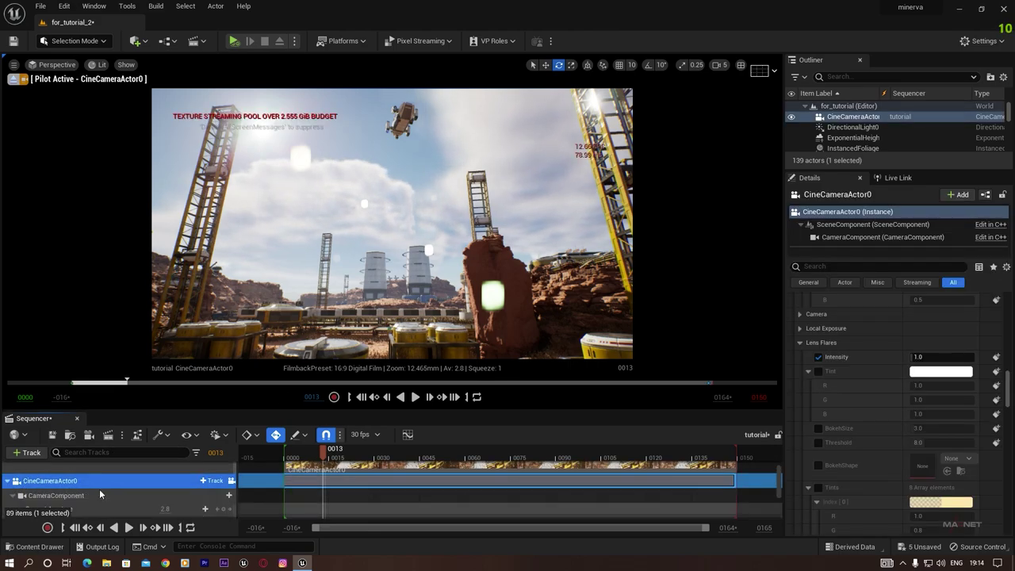
scroll(119, 489, down, 2)
mouse_move(171, 470)
mouse_down()
mouse_move(146, 470)
mouse_move(209, 470)
mouse_move(190, 470)
mouse_up()
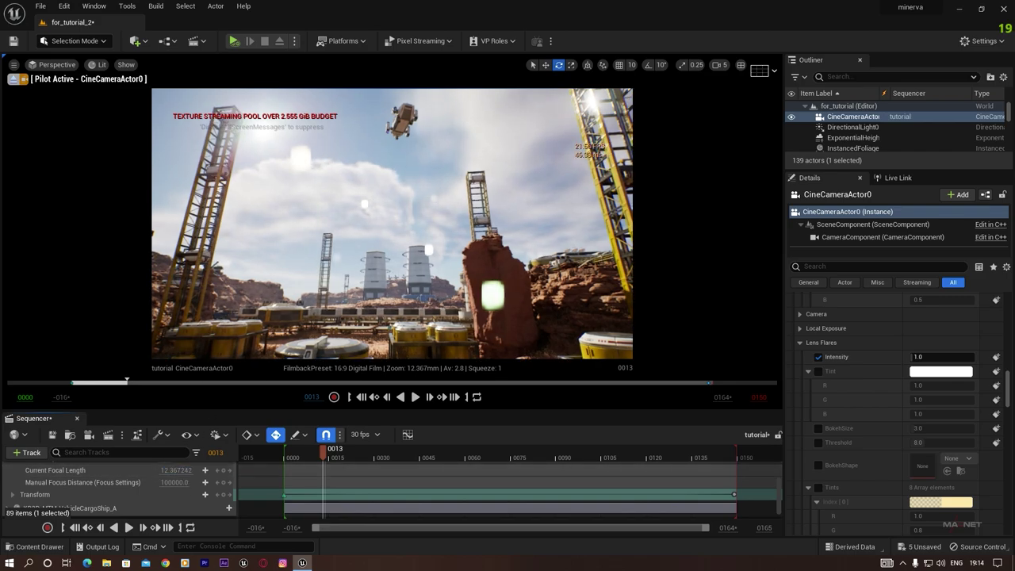
- At frame 13, pull the piloted camera far back into the canyon, framing the walkway between the cliffs with the distant base and ship
key(s)
right_drag(392, 224, 390, 343)
key(s)
key(s)
key(d)
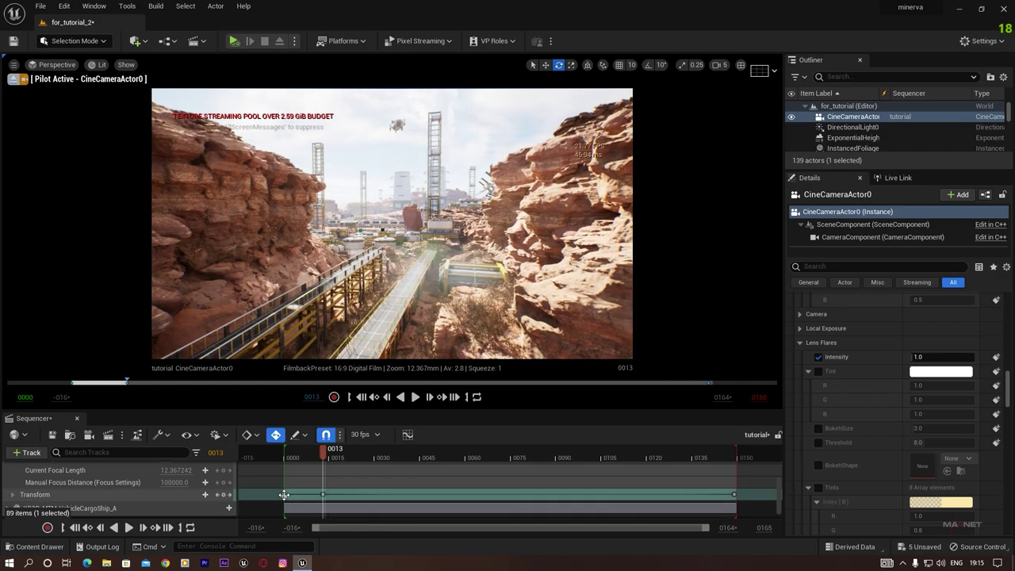
- Delete the camera's Transform key at frame 0 and move the frame 13 key there as the new opening shot
click(284, 495)
key(Delete)
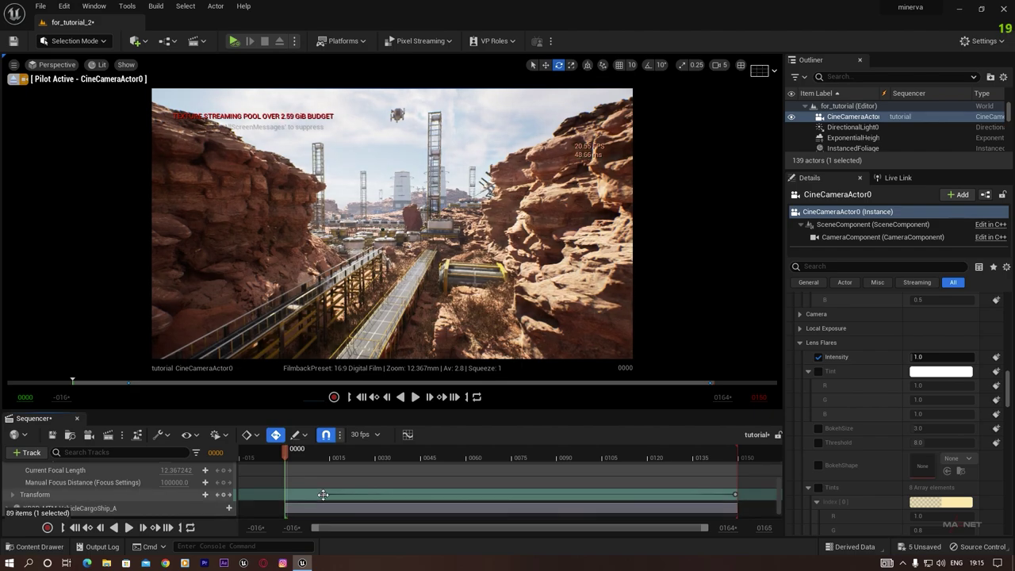
drag(323, 495, 292, 496)
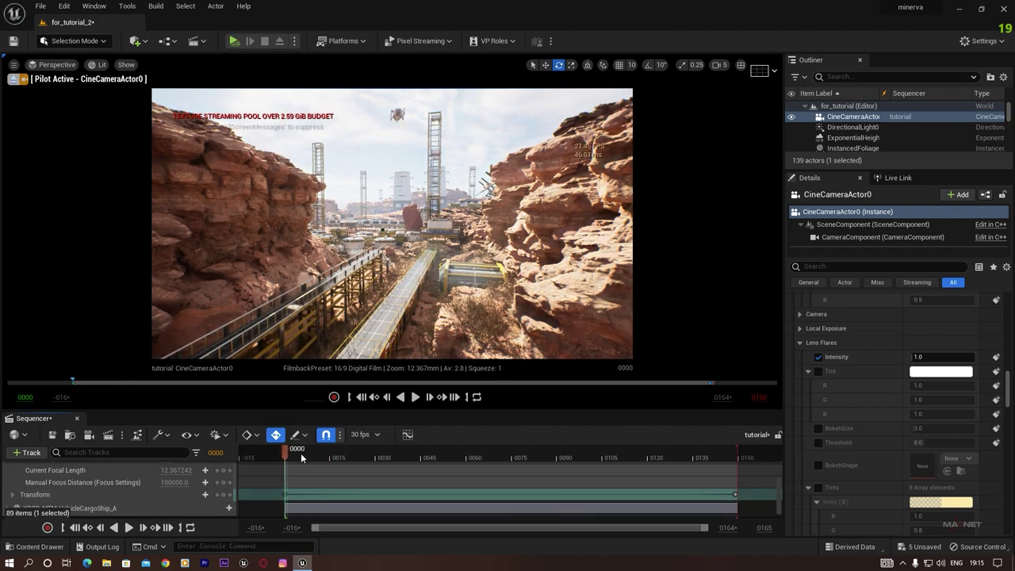
- At frame 149, fly the camera forward and swing it around for a close, angled view of the cargo ship on its landing pad
key(space)
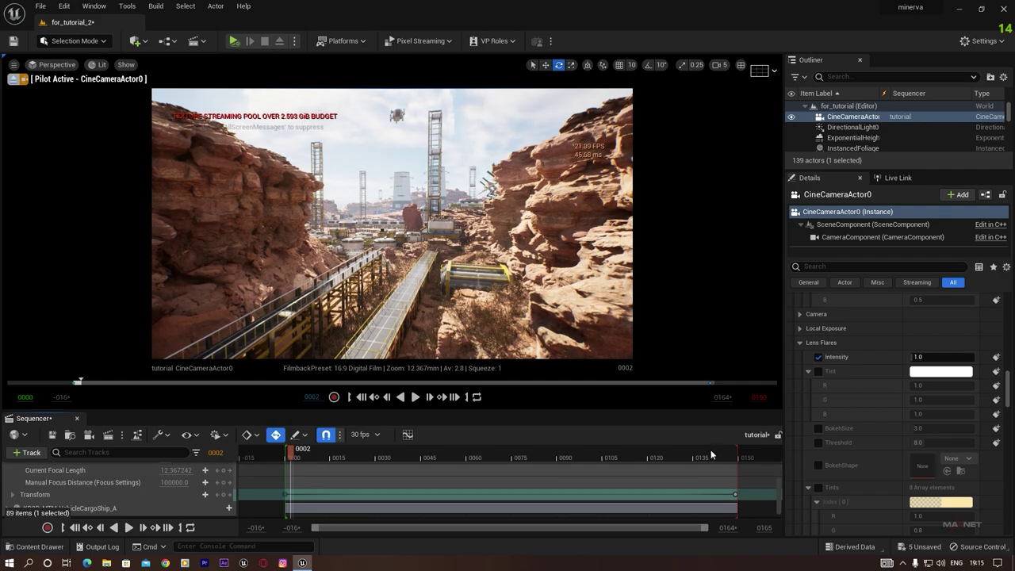
drag(711, 450, 670, 452)
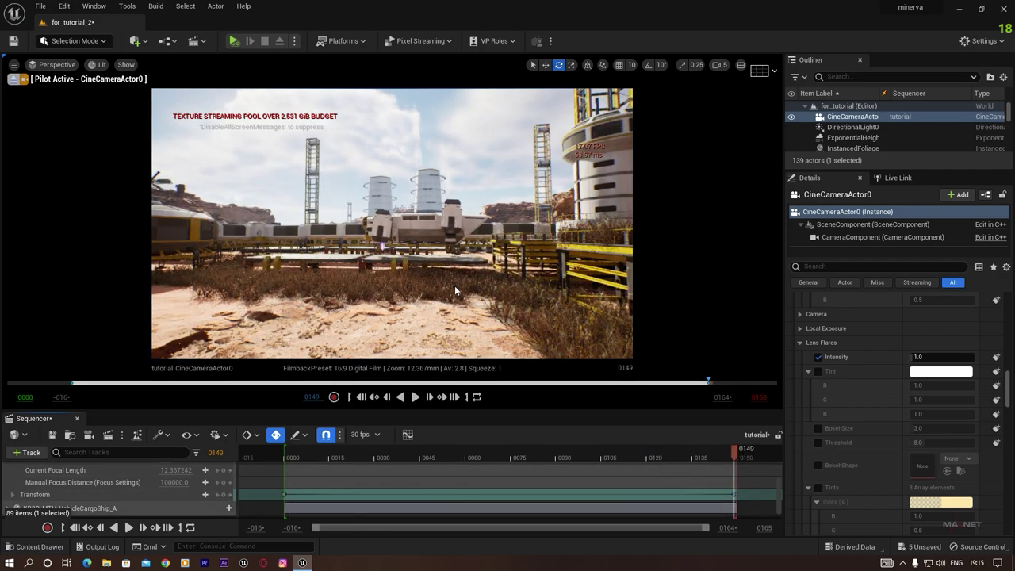
key(w)
key(e)
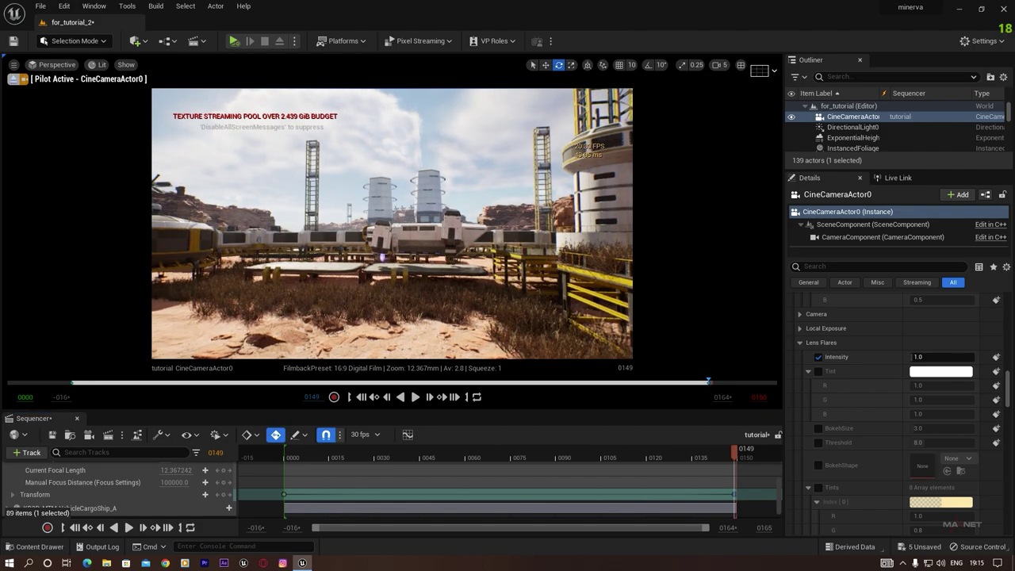
key(w)
key(e)
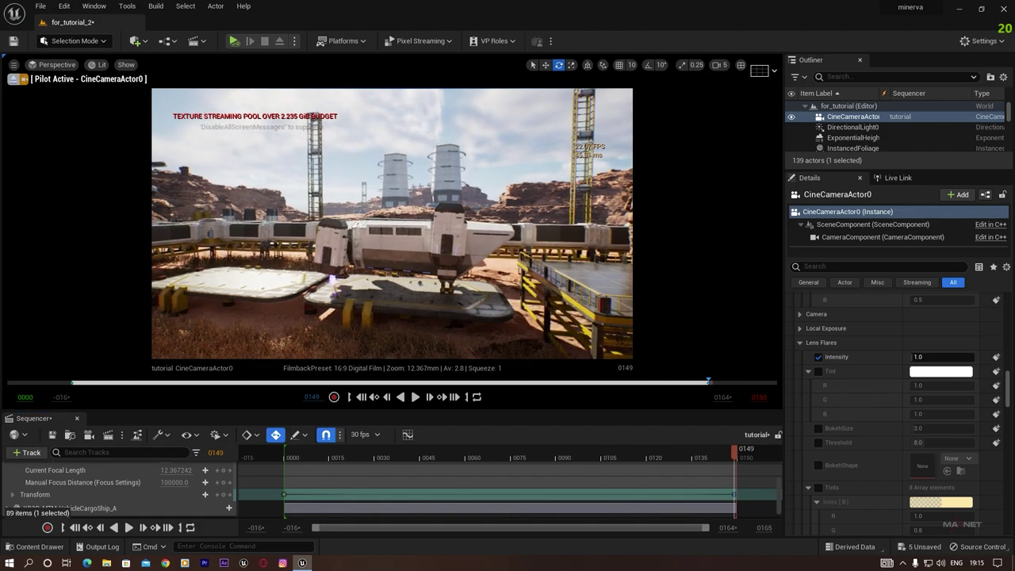
key(d)
key(s)
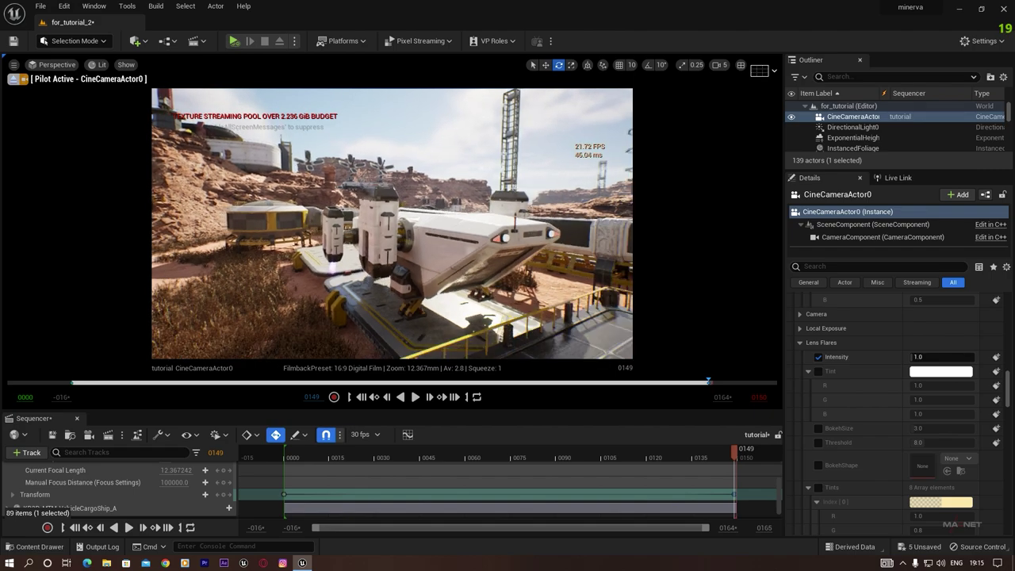
key(a)
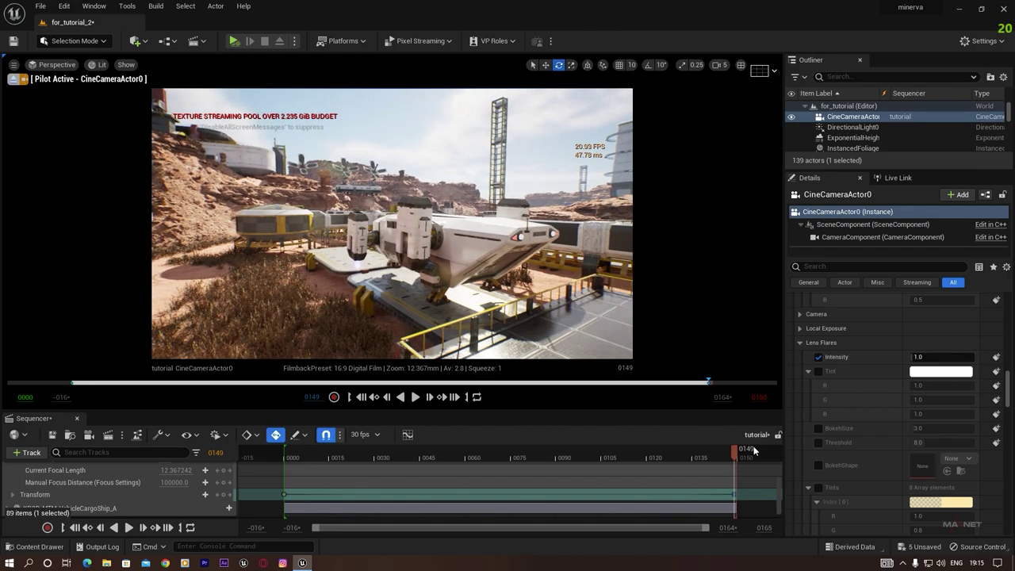
- Reframe the camera at frame 124 to look over the barrels toward the descending ship, and play back the move
drag(695, 454, 660, 456)
key(a)
mouse_move(452, 288)
right_down()
mouse_move(436, 289)
mouse_move(454, 289)
right_up()
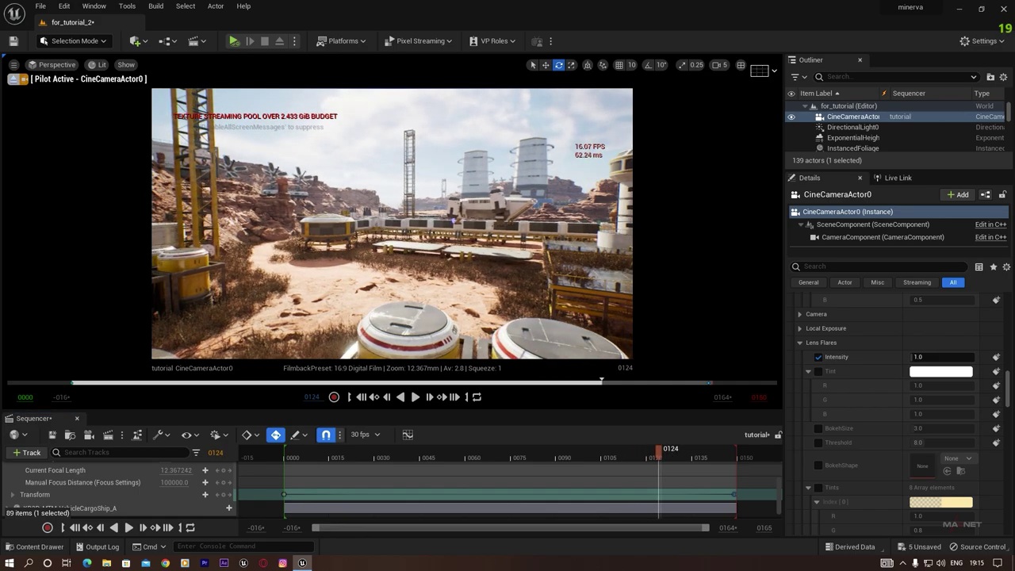
drag(615, 447, 319, 454)
key(space)
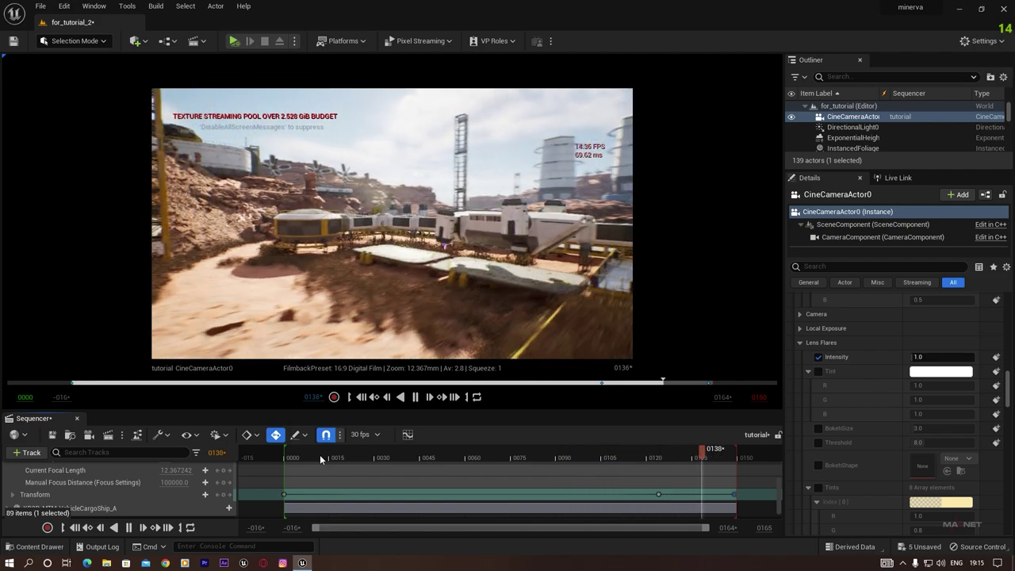
- Switch the camera's frame 124 Transform key to Cubic (User) interpolation and play back the sequence
click(658, 494)
right_click(658, 494)
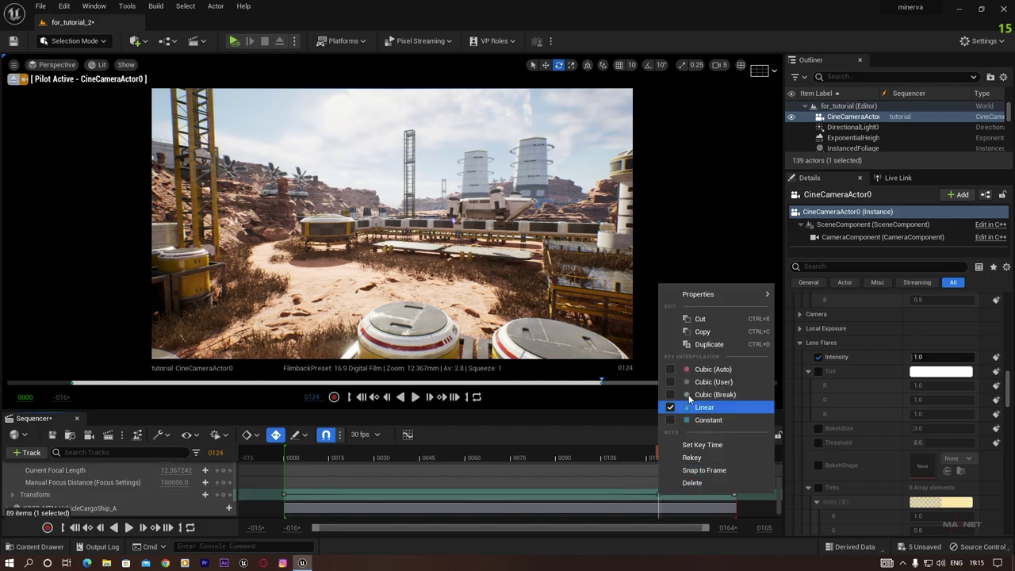
click(709, 379)
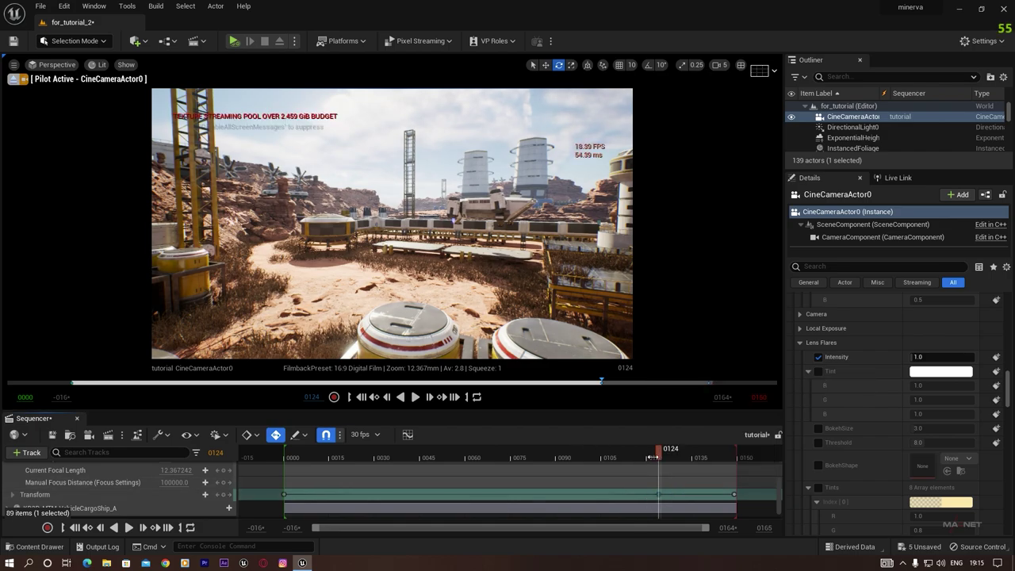
drag(638, 451, 374, 460)
key(space)
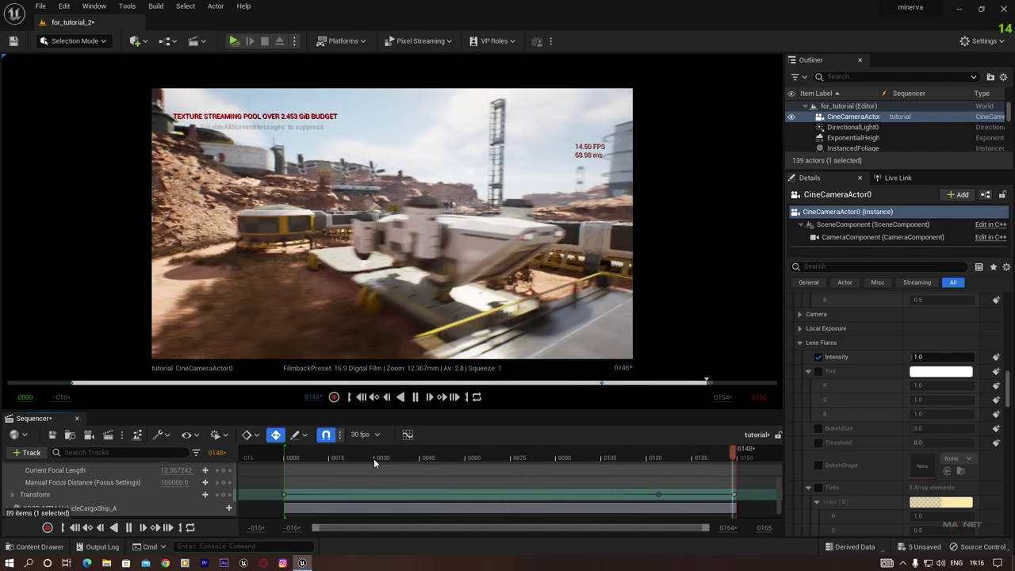
key(space)
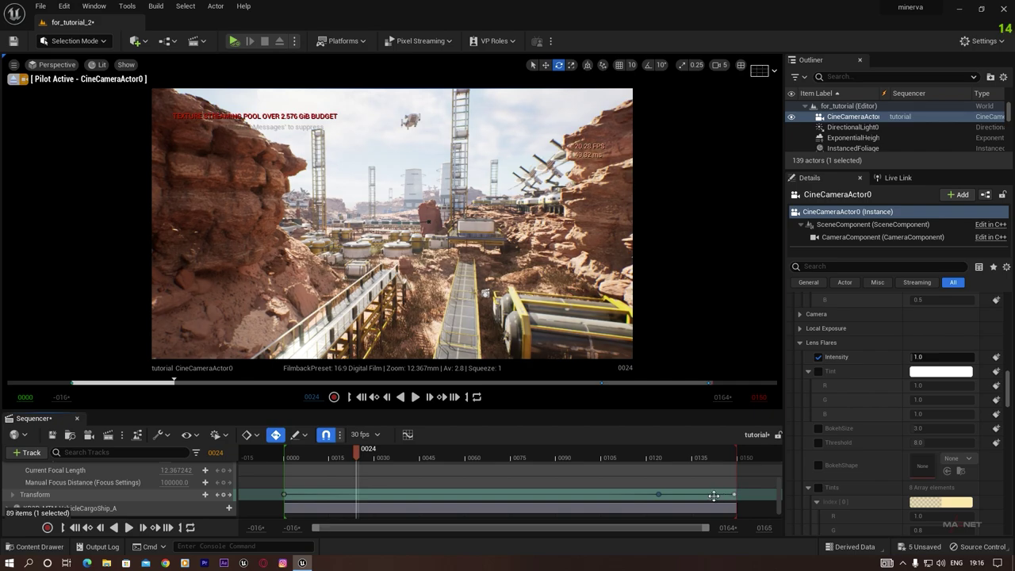
- Replace the closing Transform keys with one at frame 150, reframing the camera over the barrels beside the rock toward the landed ship
key(period)
key(period)
drag(698, 499, 736, 496)
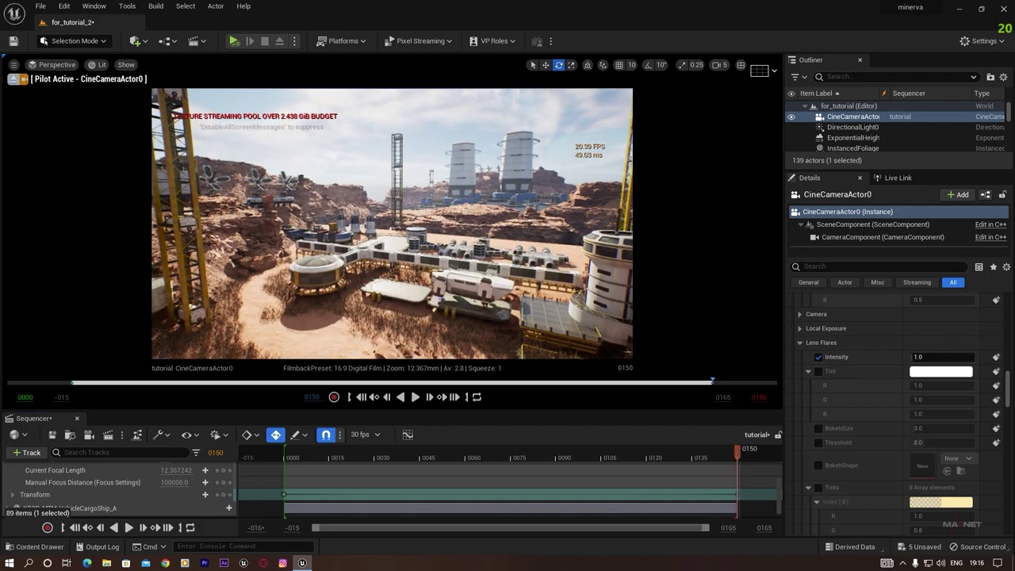
right_drag(392, 223, 401, 263)
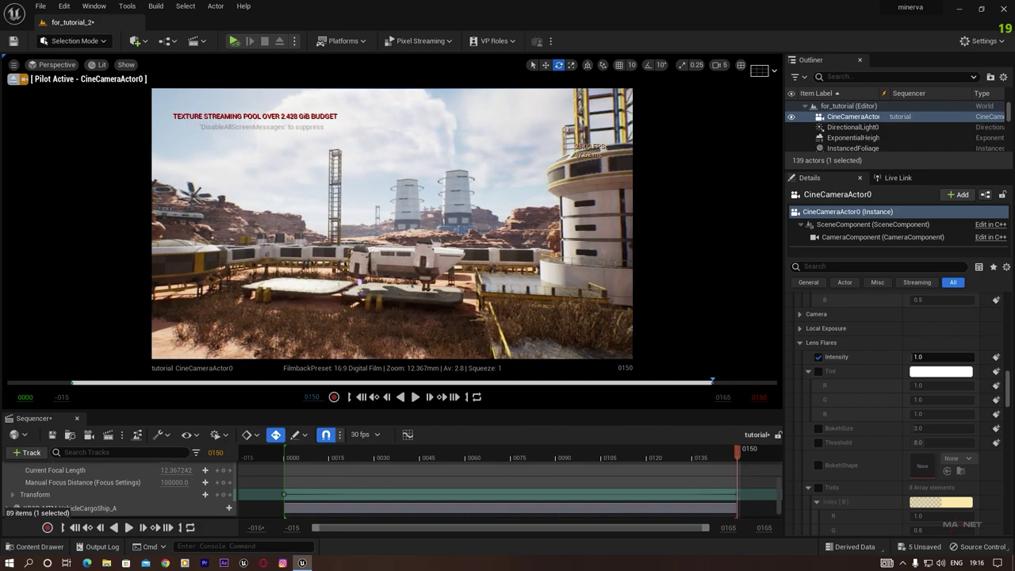
right_drag(391, 223, 376, 232)
key(e)
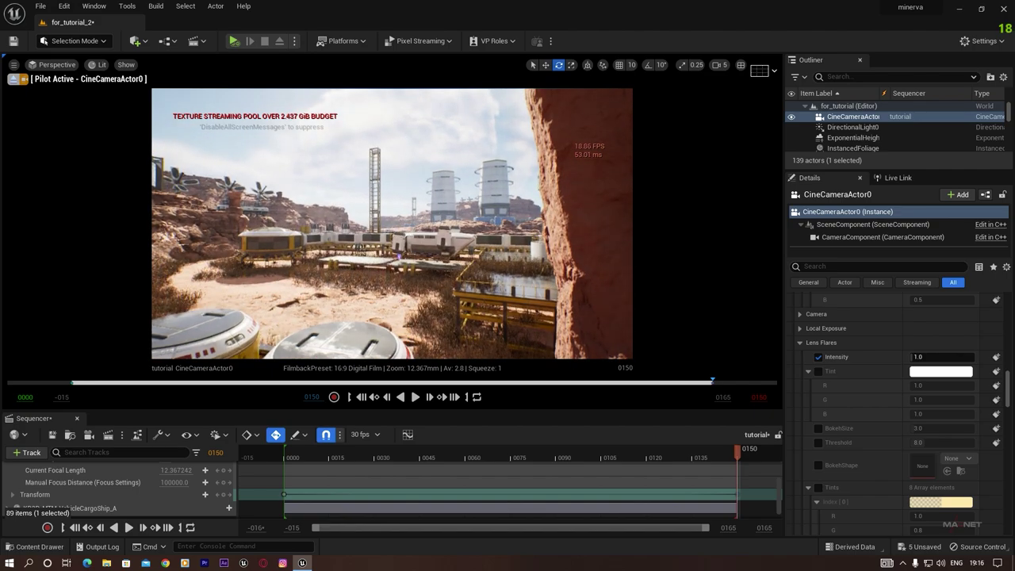
- Scrub and play back the sequence to review the new camera move through the canyon and over the base
drag(735, 449, 662, 449)
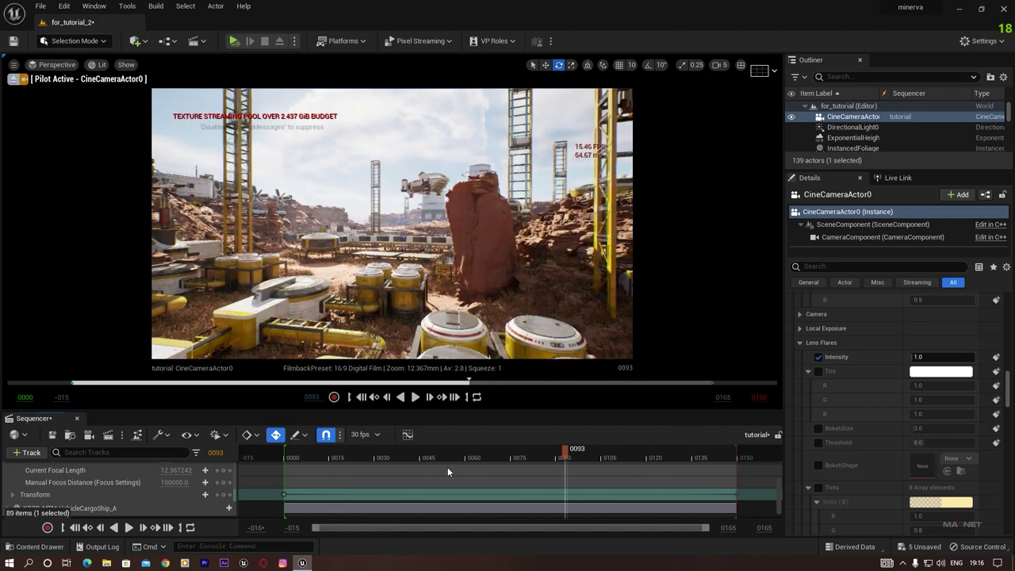
drag(447, 468, 372, 467)
key(space)
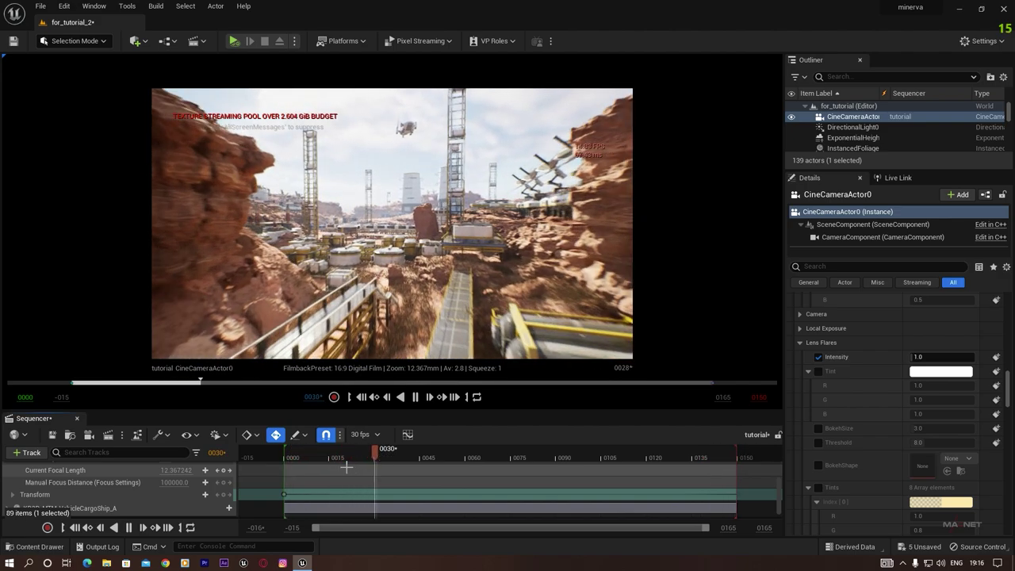
key(space)
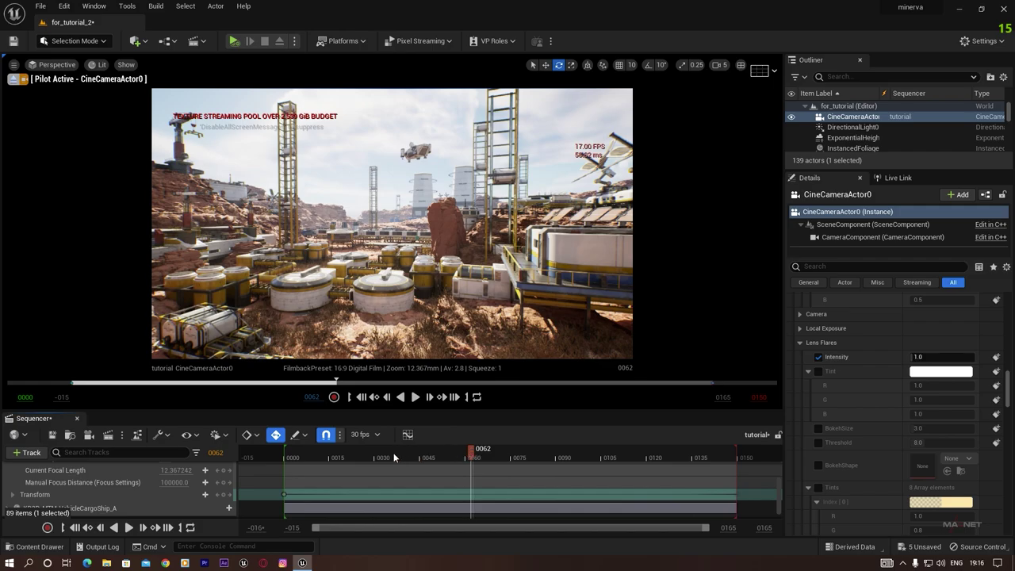
drag(394, 458, 551, 467)
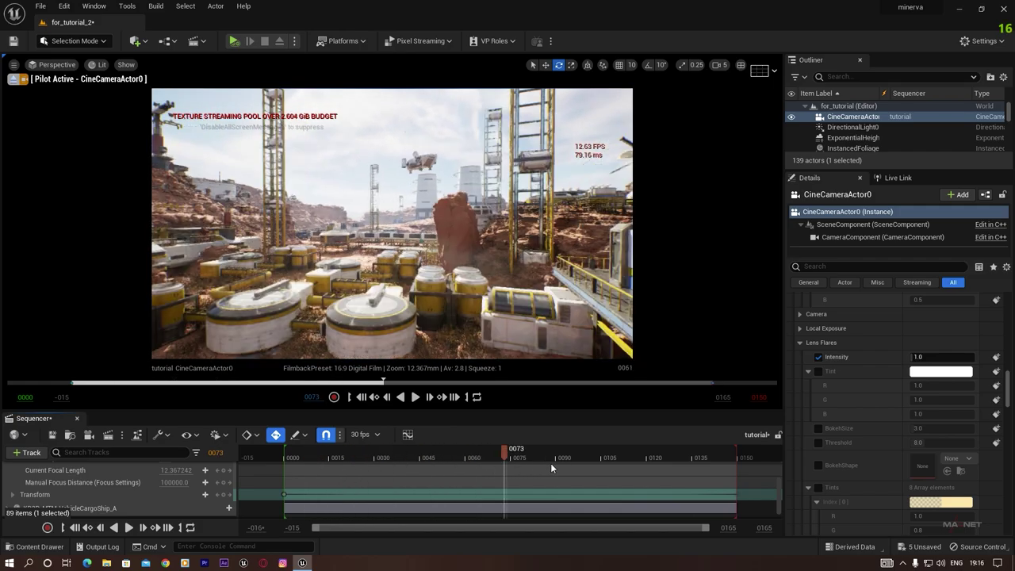
- Scrub the sequence from its opening frames to frame 126 to check the base's buildings along the camera move
drag(684, 454, 307, 460)
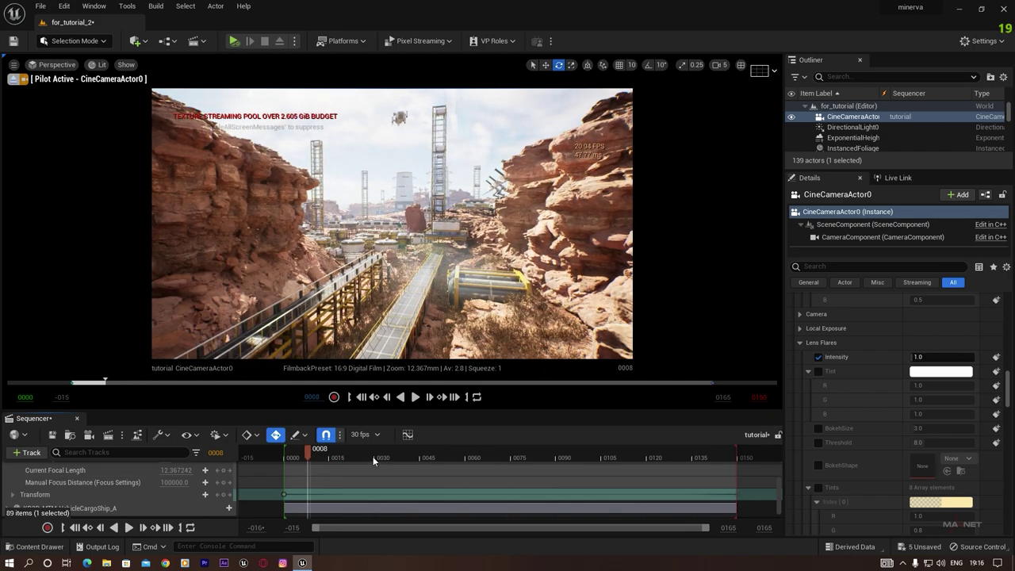
drag(473, 455, 590, 459)
drag(613, 458, 664, 458)
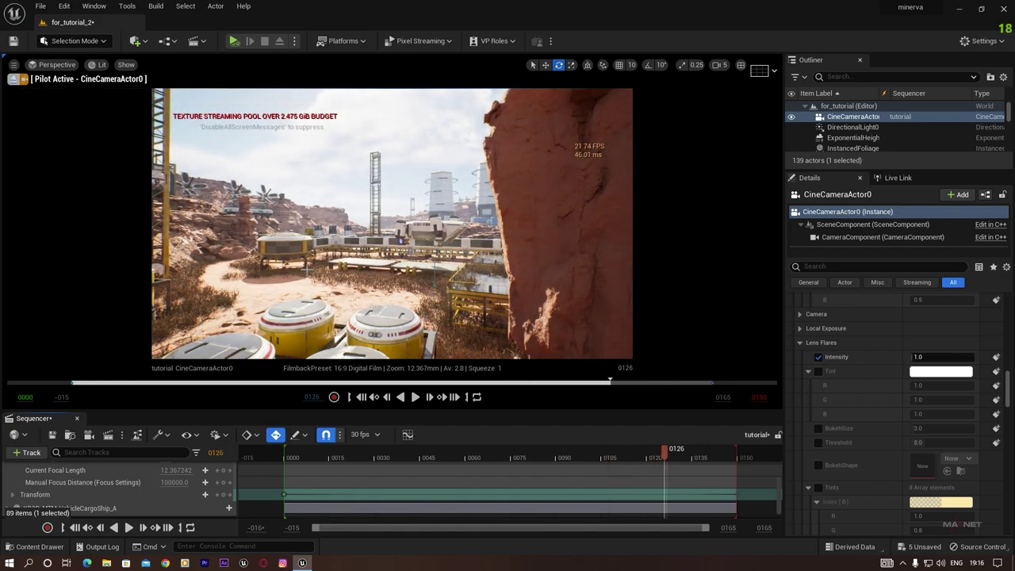
- Locate the yellow KB3D_MTM_PropLeisureModule_A actor's source asset in the Actors folder and open its Blueprint
click(280, 248)
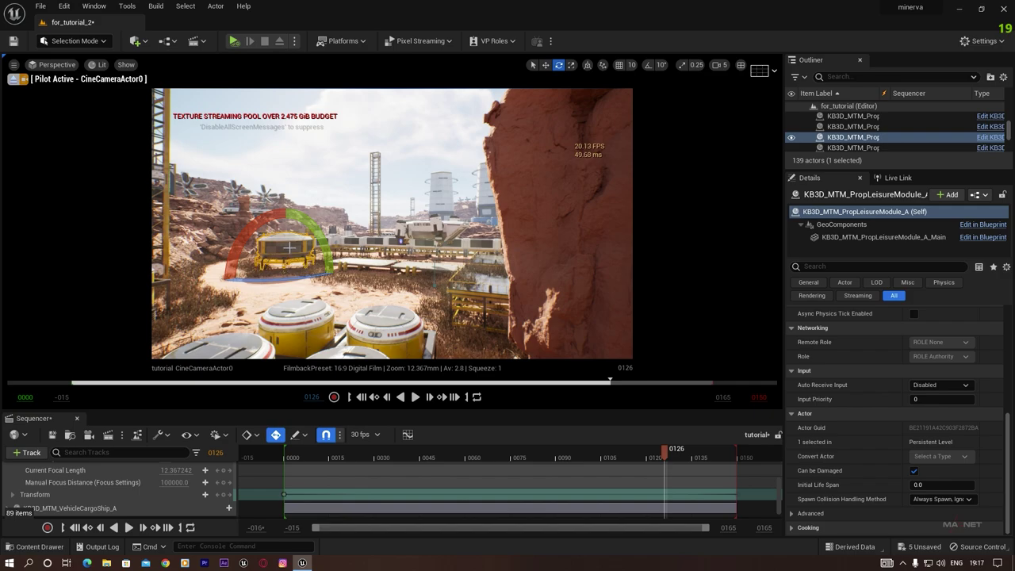
right_click(842, 138)
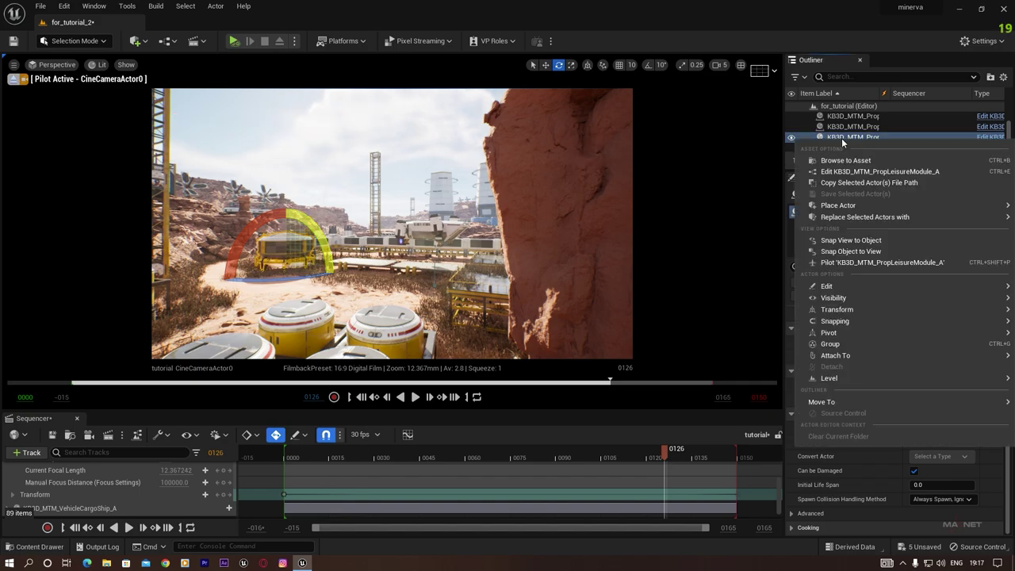
click(855, 161)
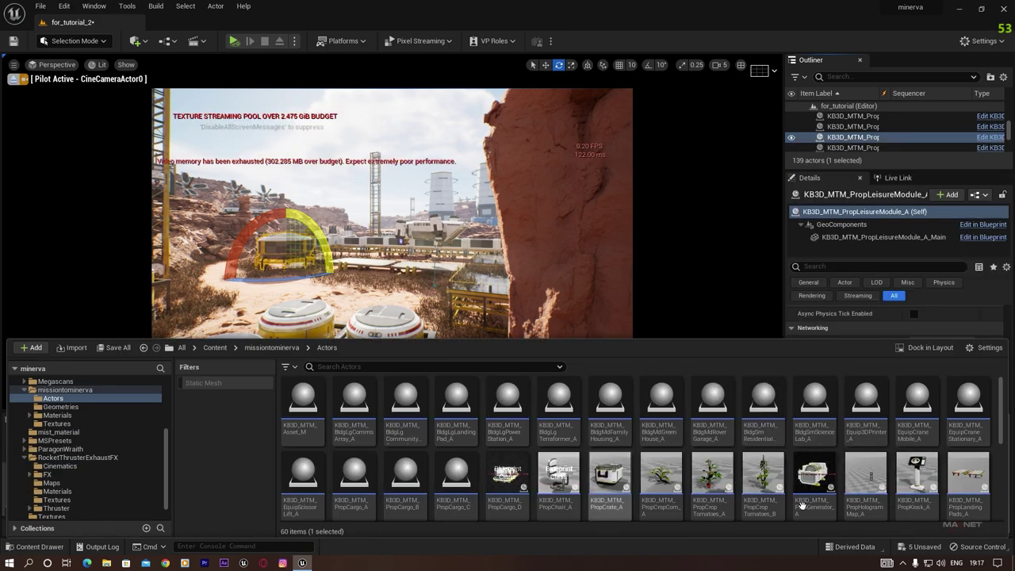
click(763, 475)
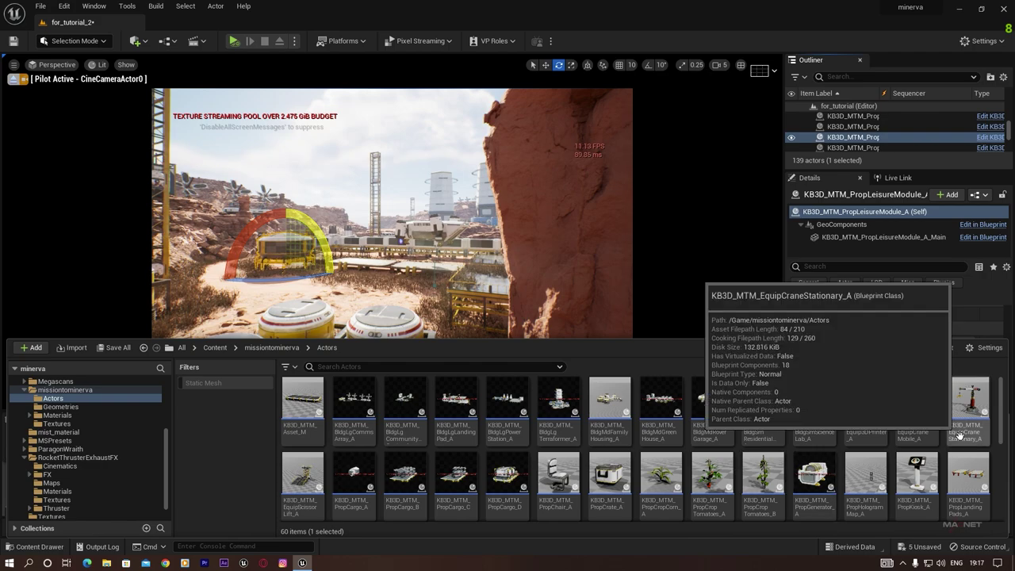
click(960, 435)
scroll(355, 434, down, 3)
click(354, 434)
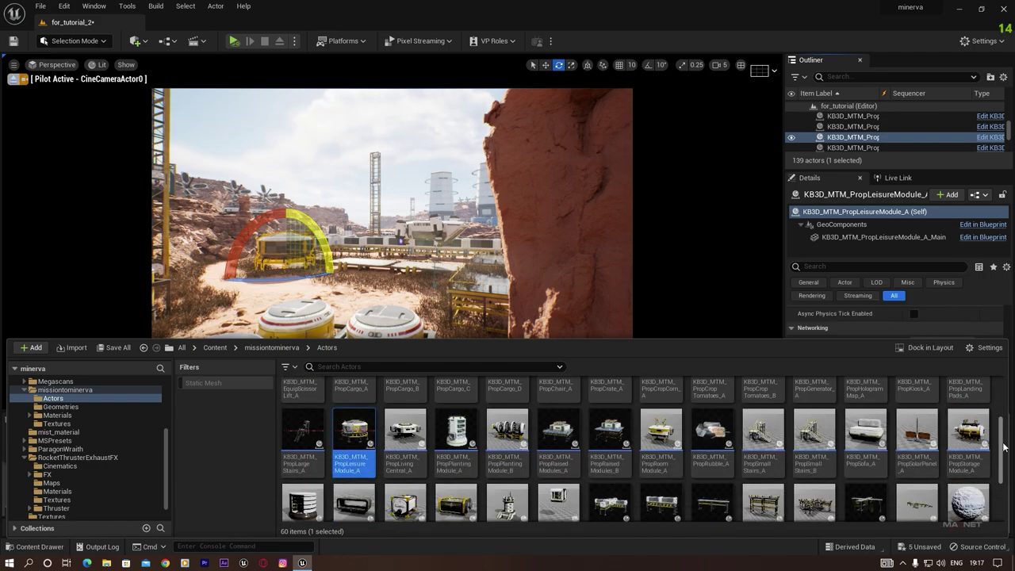
double_click(353, 414)
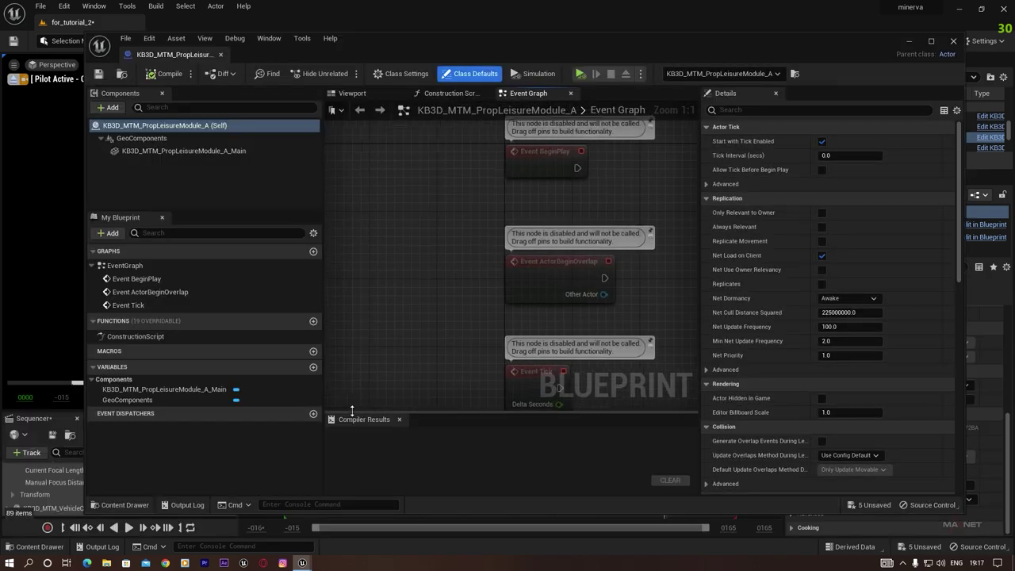
- Disable Nanite on the leisure module's main static mesh, then compile and close its Blueprint
click(351, 94)
key(s)
right_drag(511, 256, 555, 298)
key(w)
drag(460, 230, 500, 241)
click(443, 259)
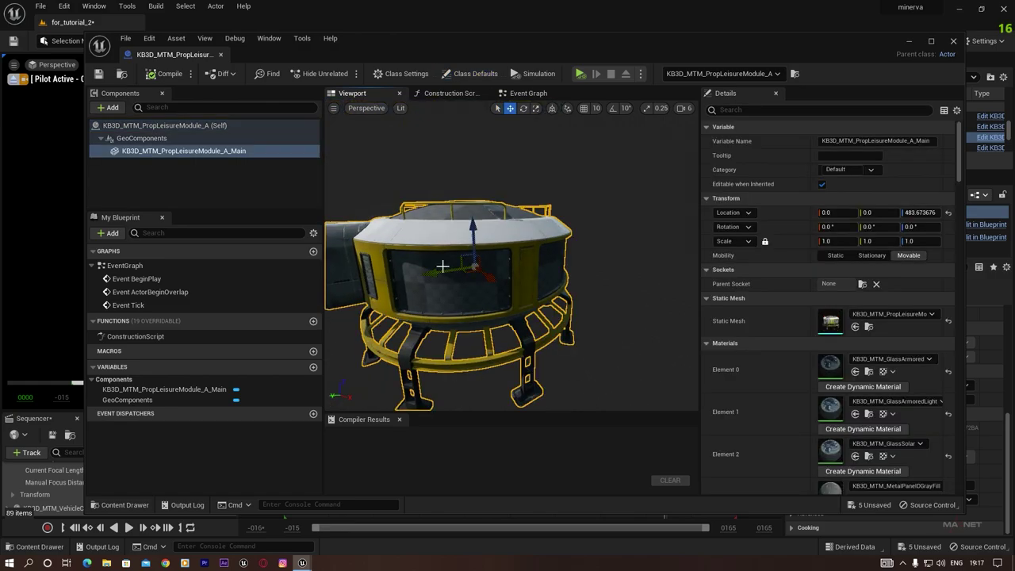
click(869, 327)
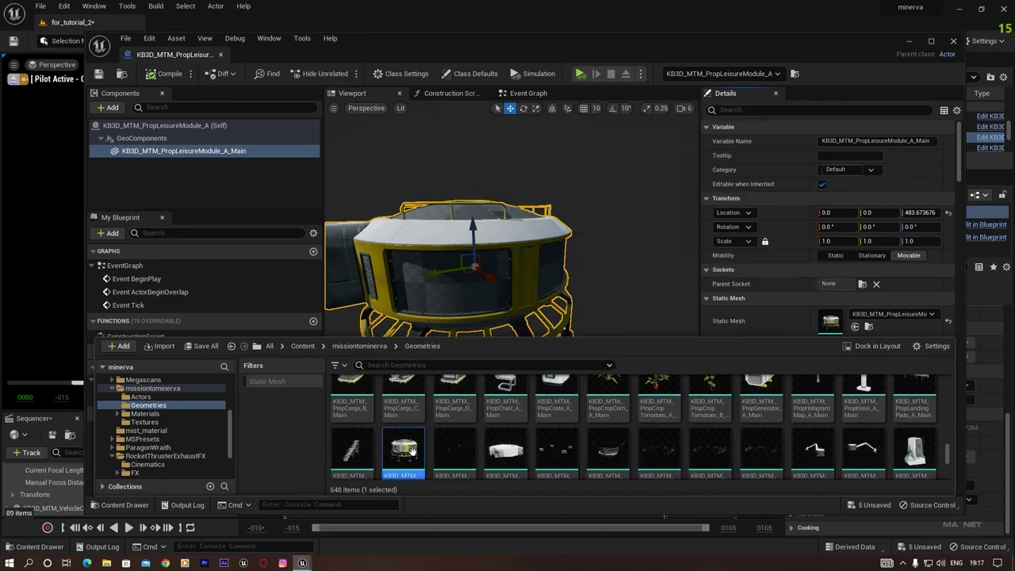
right_click(405, 450)
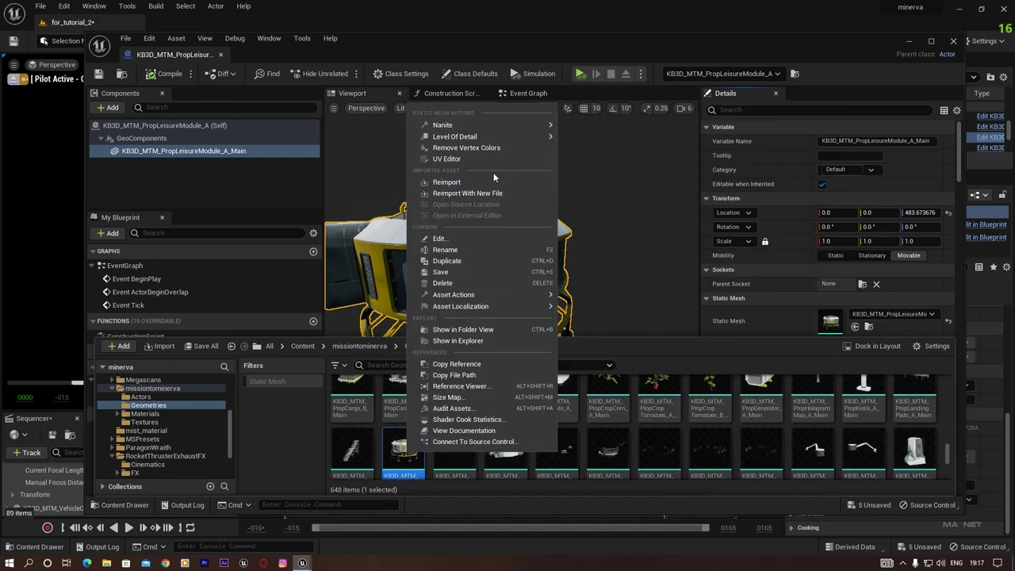
mouse_move(463, 128)
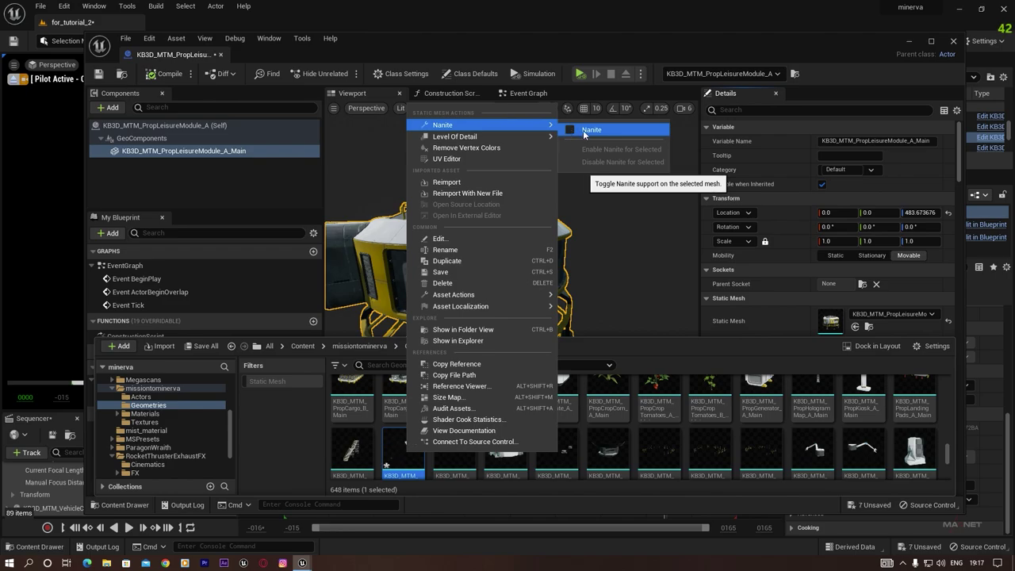
click(168, 75)
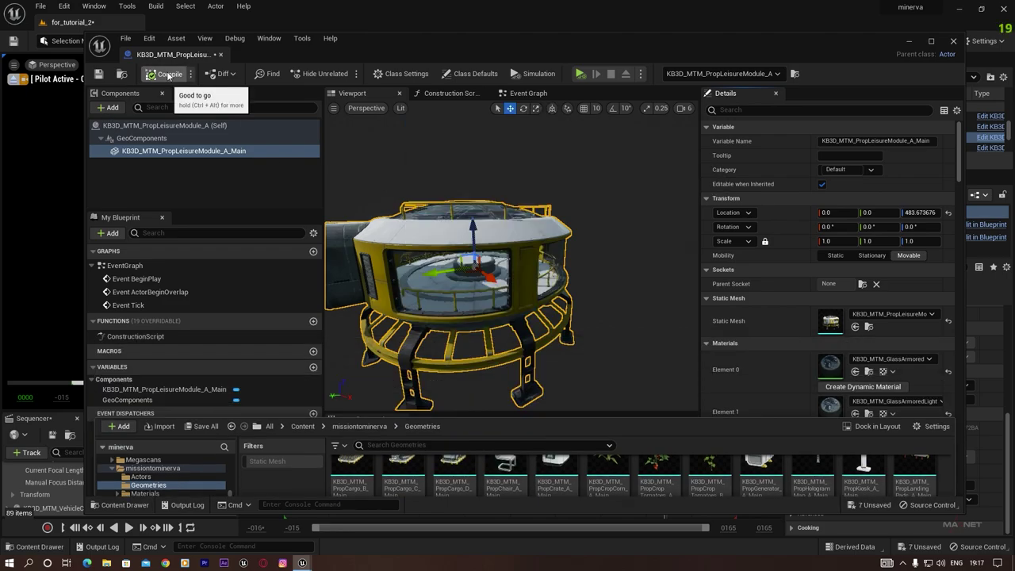
click(952, 41)
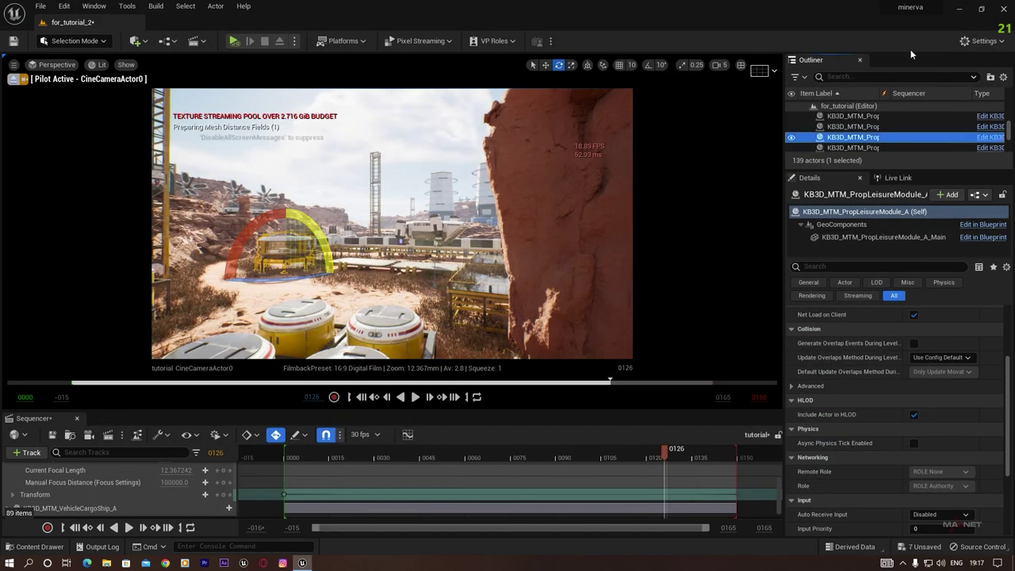
- Select the straight tunnel KB3D_MTM_PropTunnelStaight_A near the landing pads and open its source Blueprint
click(305, 275)
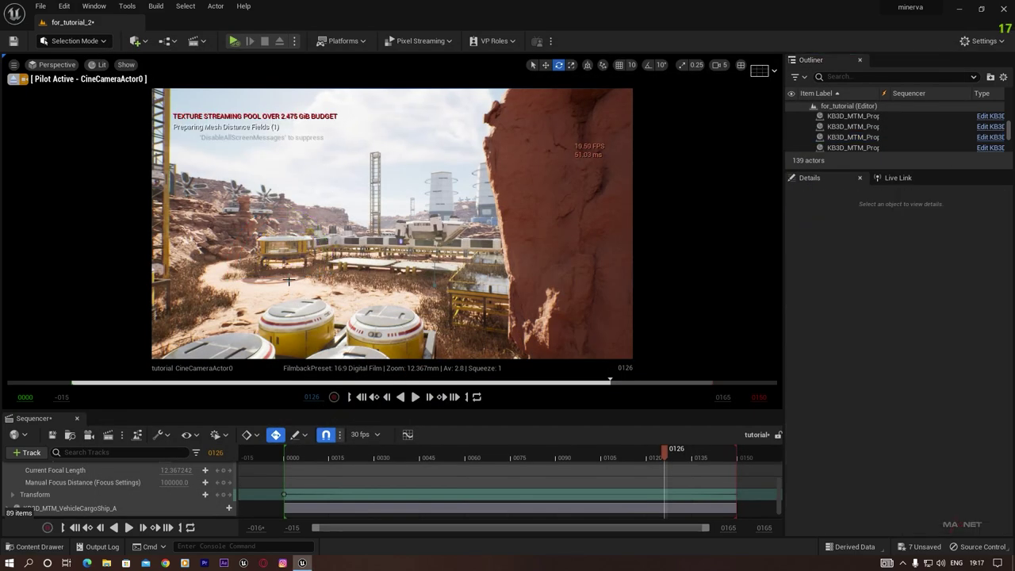
right_drag(304, 276, 260, 270)
key(w)
key(w)
key(w)
key(s)
key(d)
key(w)
key(e)
click(389, 228)
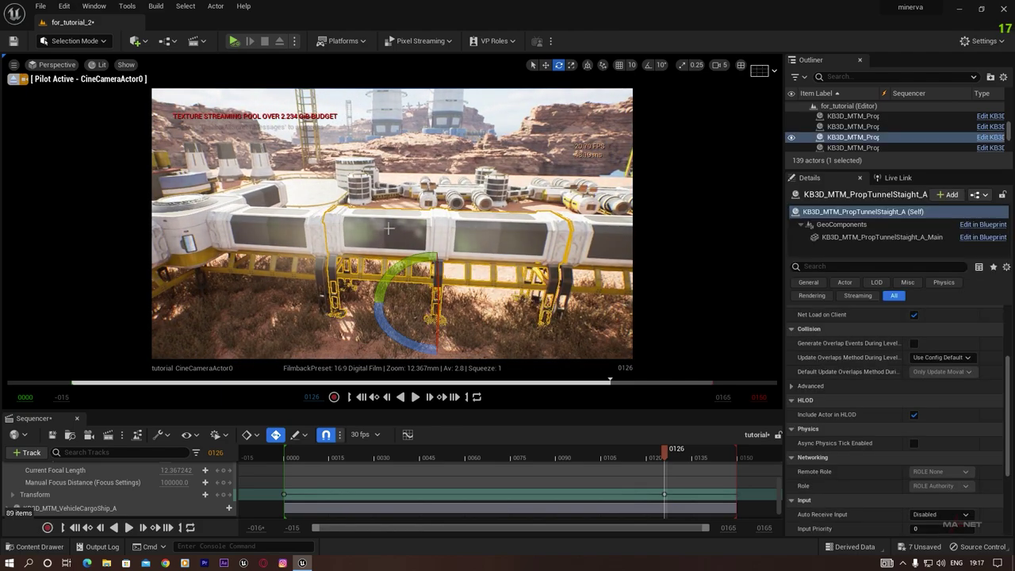
right_click(853, 137)
click(843, 161)
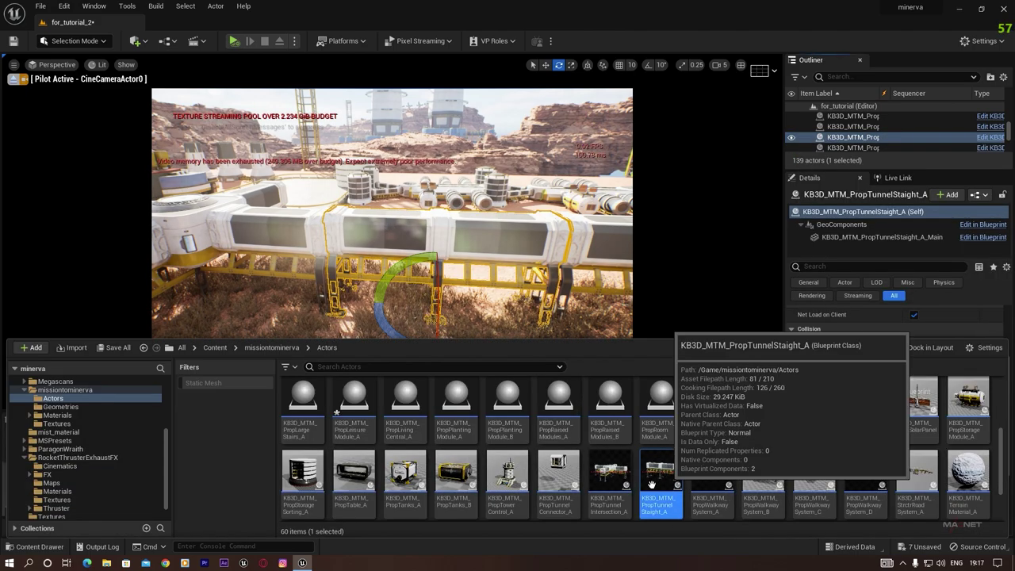
double_click(658, 475)
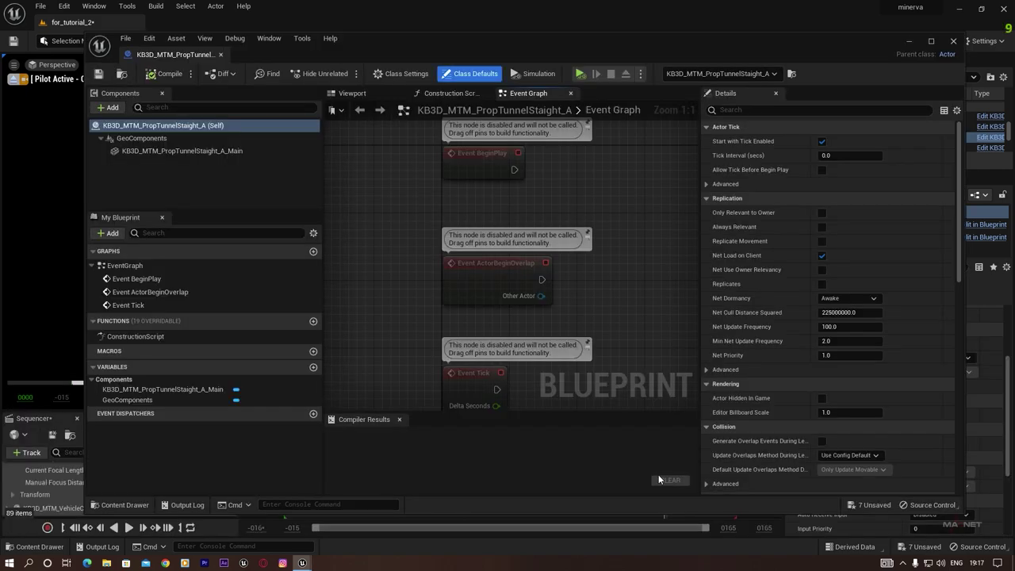
- Disable Nanite on the straight tunnel's main static mesh, then compile and close its Blueprint
click(355, 93)
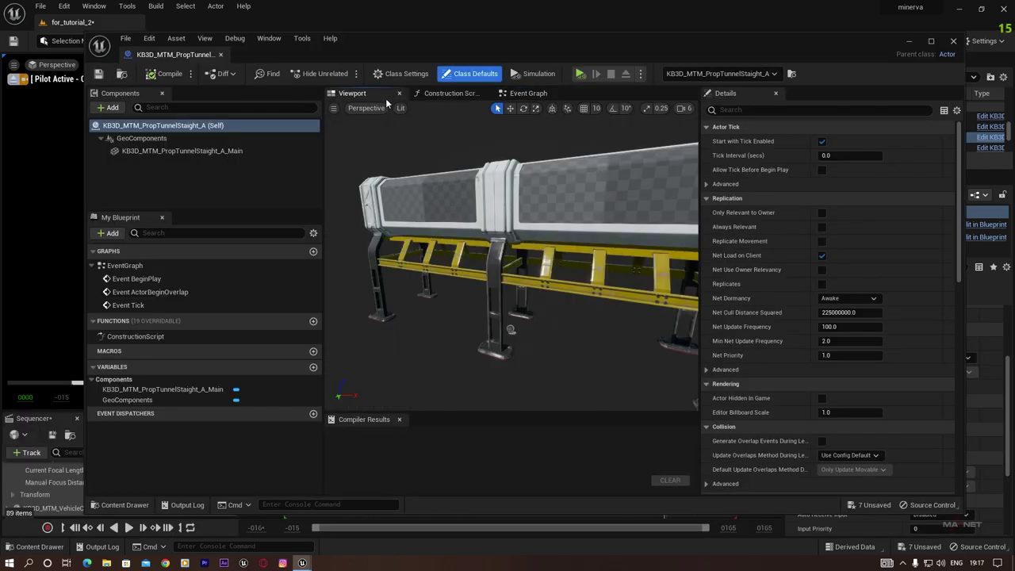
click(586, 188)
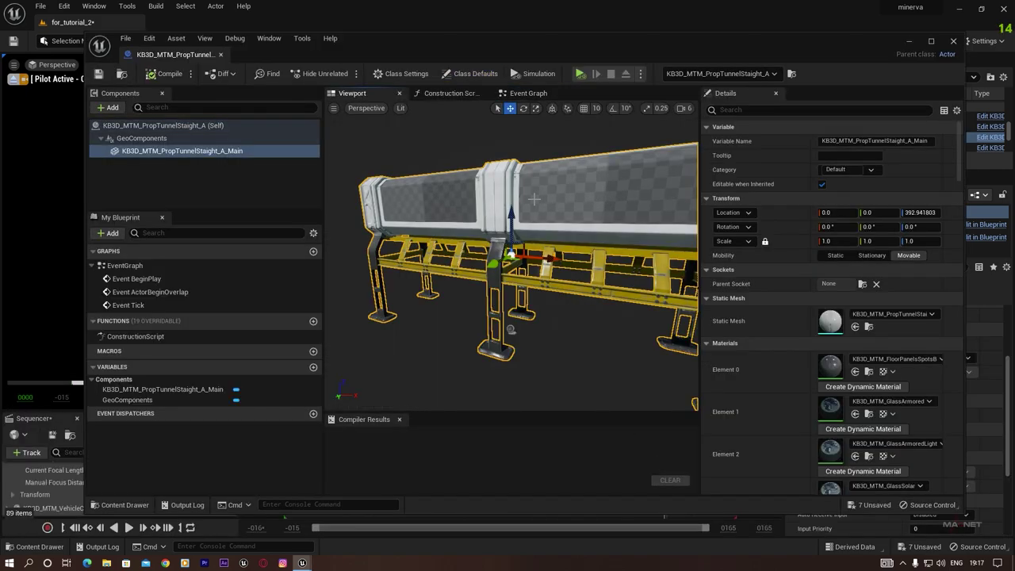
click(869, 327)
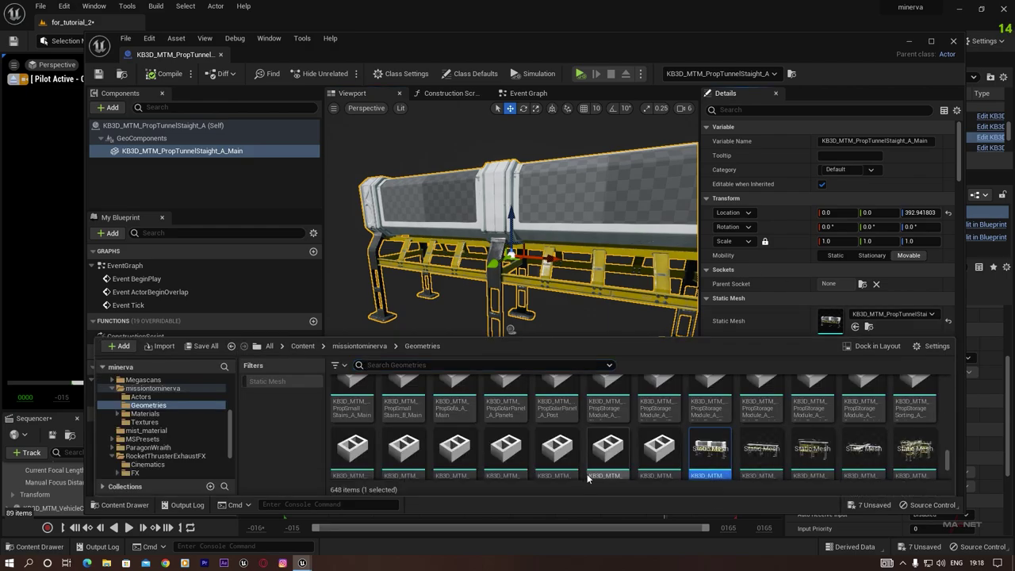
right_click(715, 448)
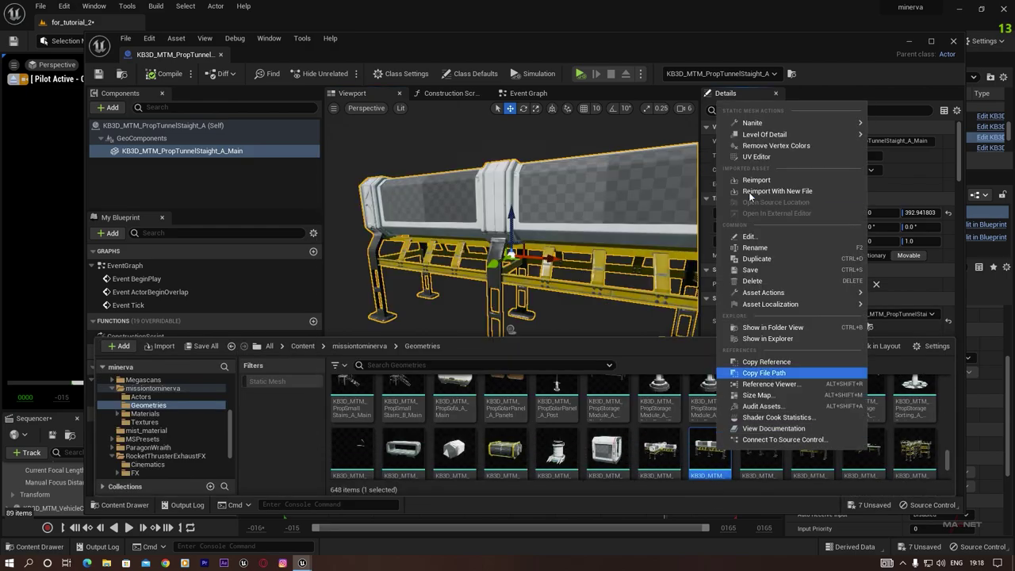
mouse_move(861, 124)
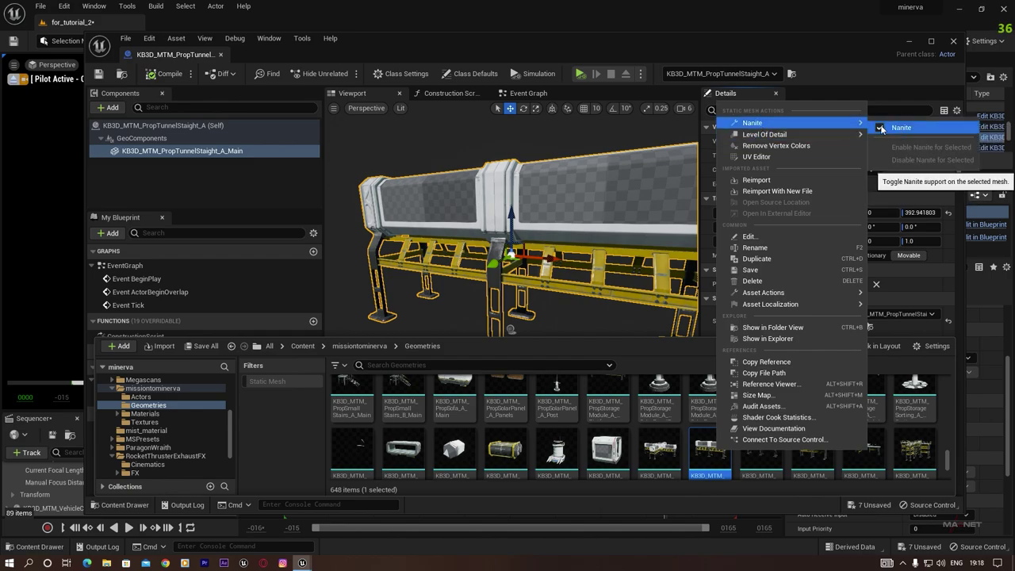
click(171, 76)
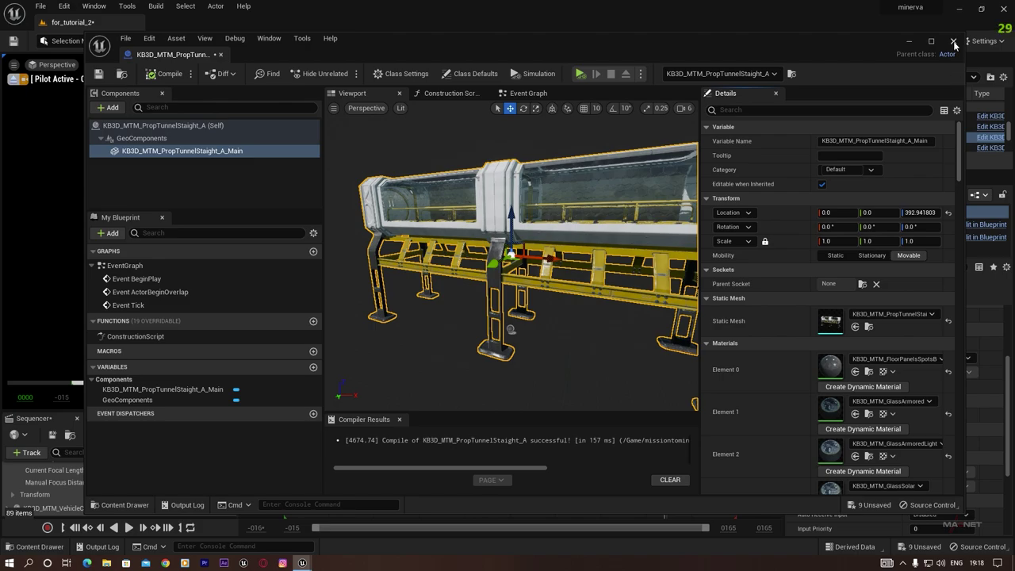
click(954, 41)
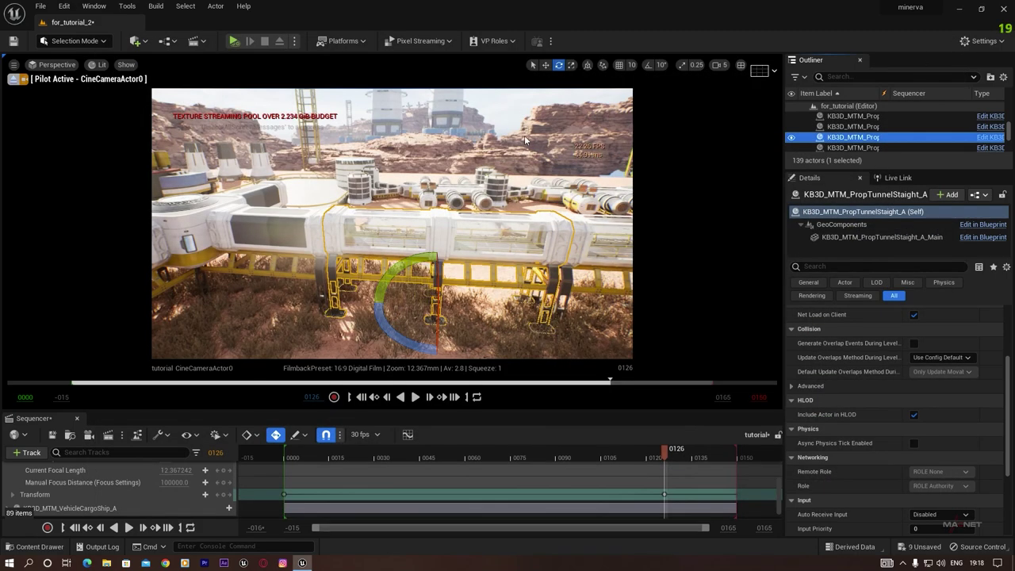
- Select the adjoining tunnel intersection KB3D_MTM_PropTunnelIntersection_A and open its source Blueprint
right_drag(397, 253, 325, 242)
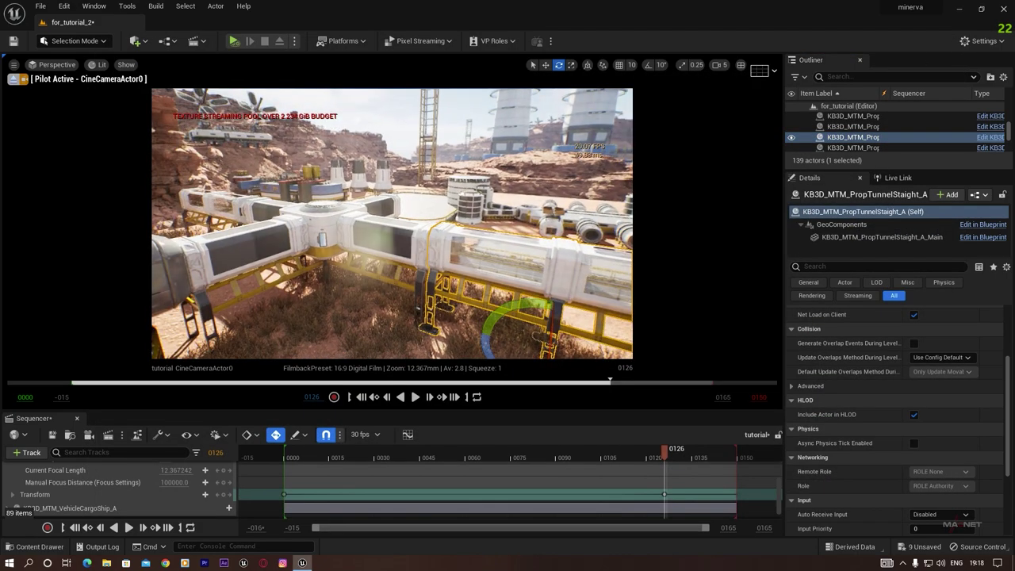
click(402, 237)
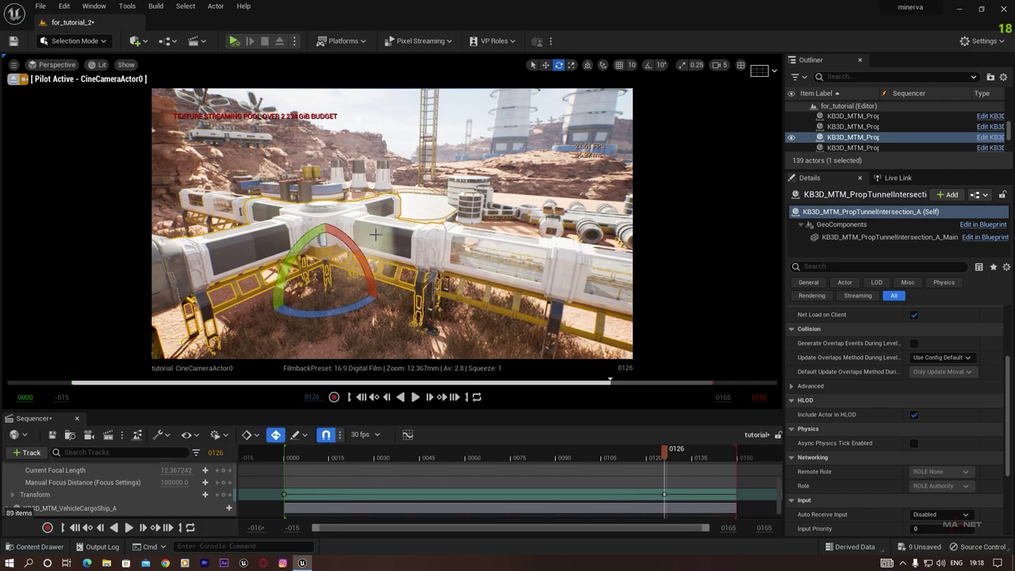
right_click(375, 235)
click(413, 259)
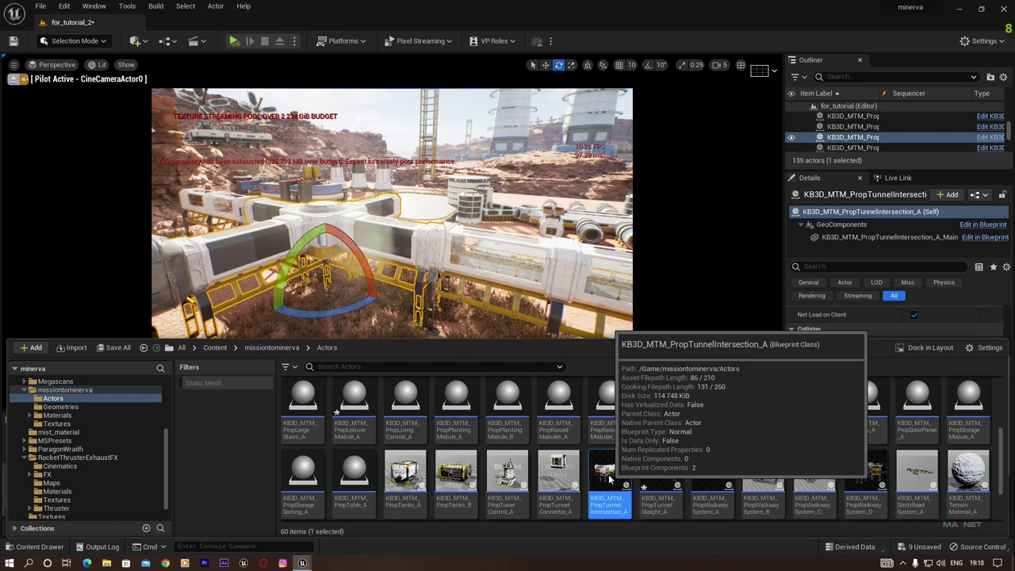
double_click(609, 479)
- Disable Nanite on the tunnel intersection's main static mesh, close its Blueprint and clear the selection
click(352, 93)
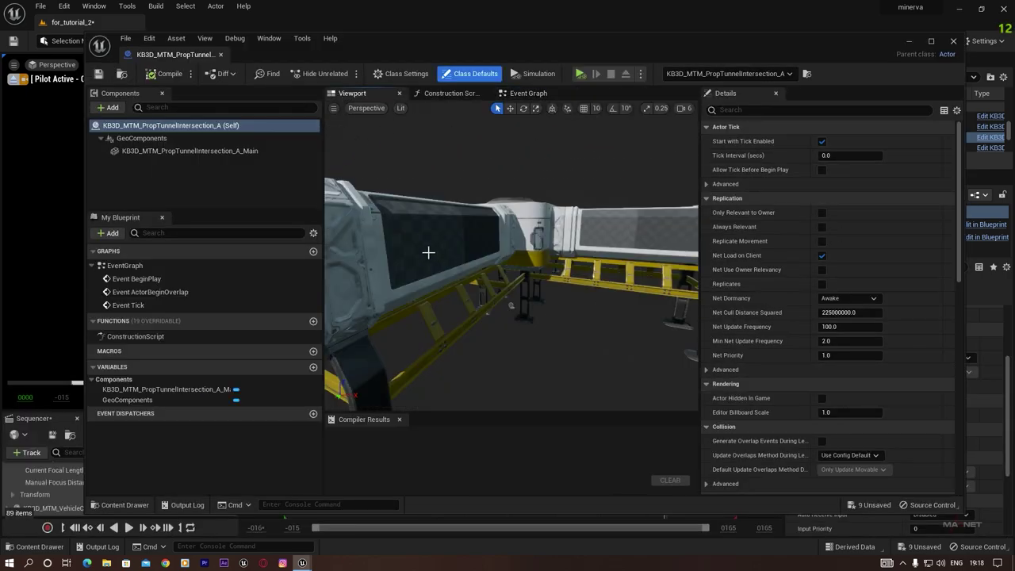
click(674, 309)
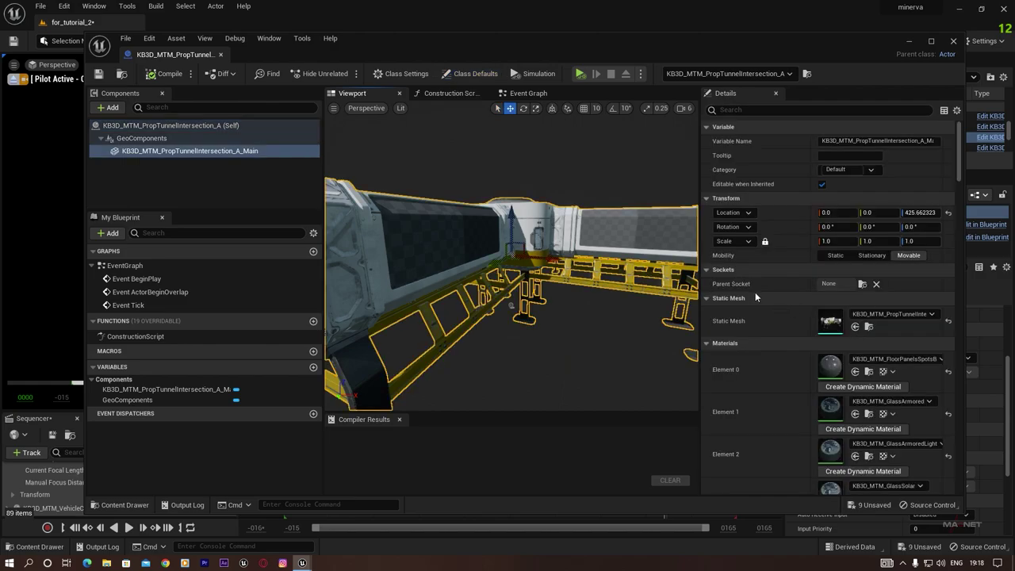
click(869, 327)
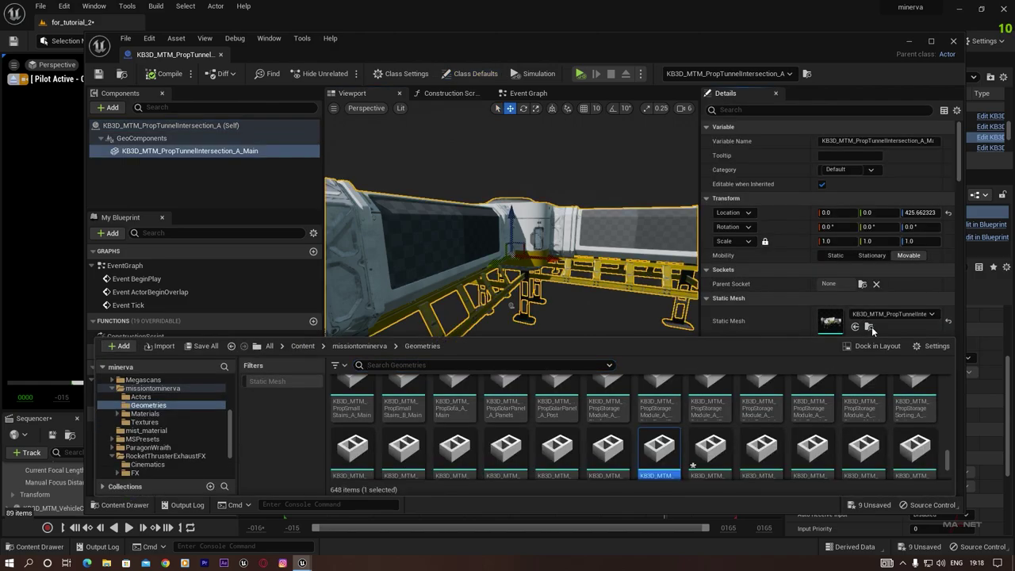
right_click(663, 453)
mouse_move(706, 126)
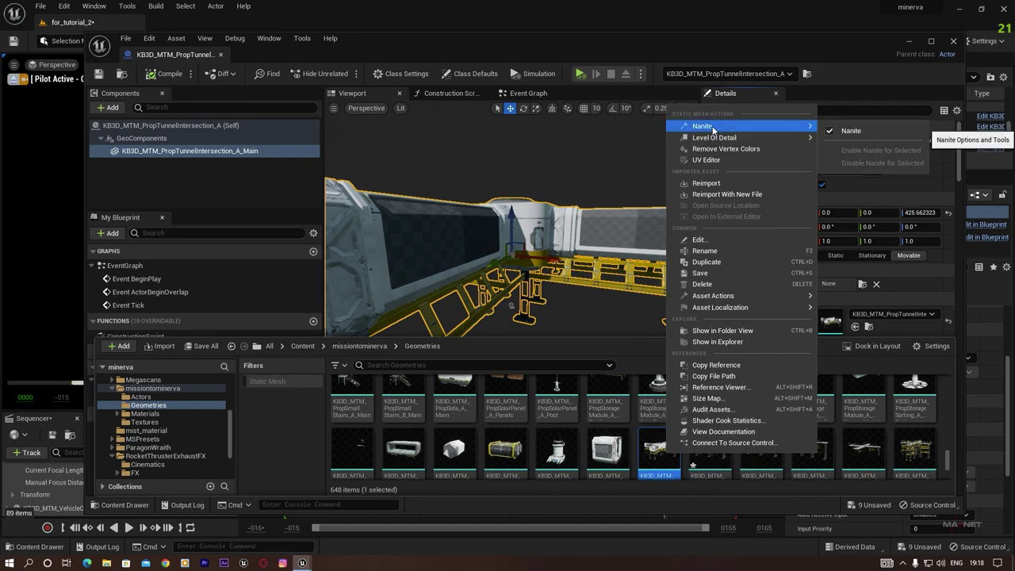
click(829, 132)
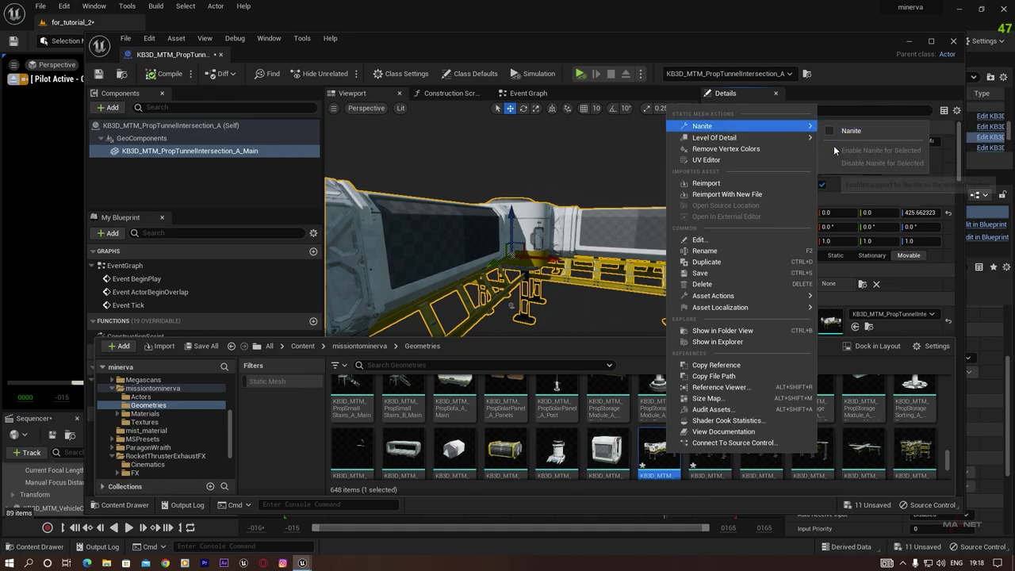
click(953, 40)
key(Escape)
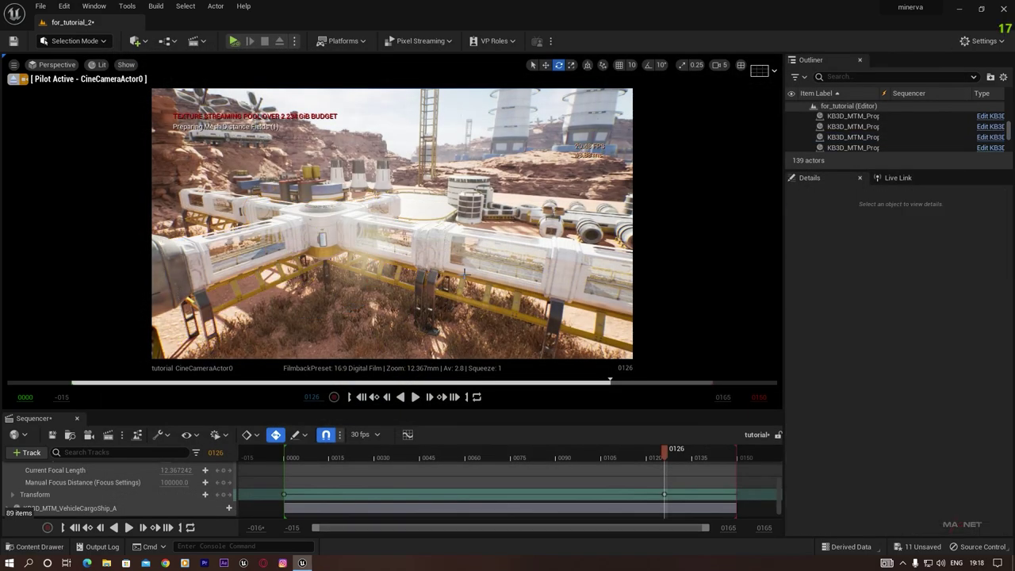
- Move the cine camera's last Transform keyframe to the end of the sequence at frame 150
mouse_move(457, 282)
right_down()
mouse_move(432, 305)
mouse_move(441, 317)
mouse_move(449, 270)
mouse_move(447, 283)
right_up()
click(666, 494)
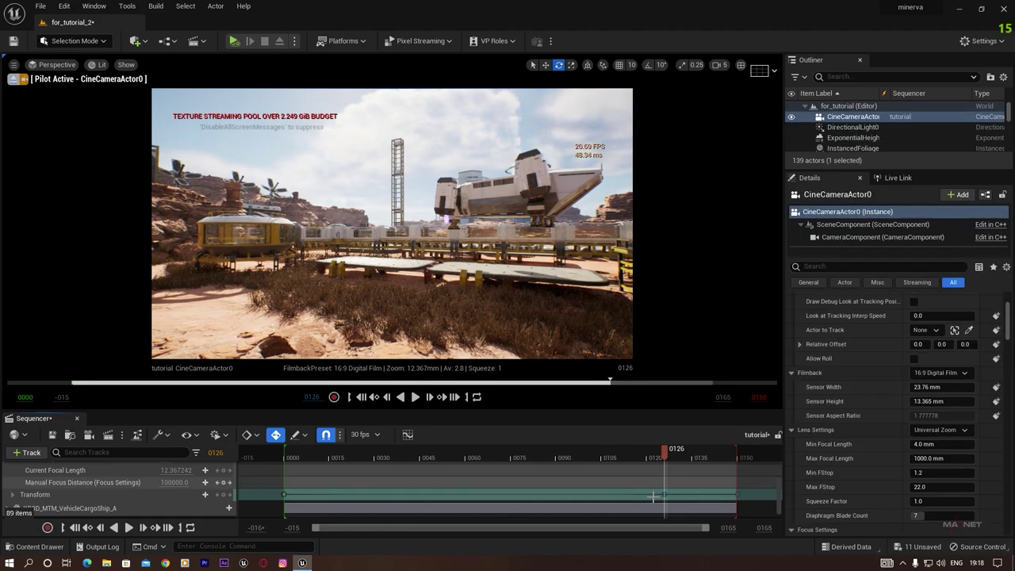
- Play and scrub through the sequence to review the cine camera's fly-through and the cargo ship's landing with the retimed camera keyframe
drag(647, 457, 363, 454)
key(space)
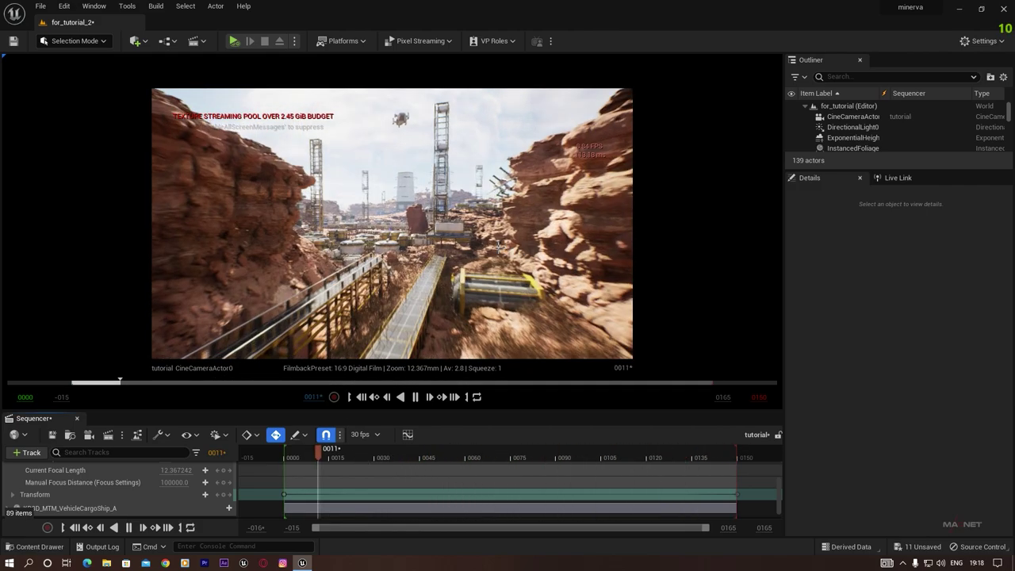
click(441, 461)
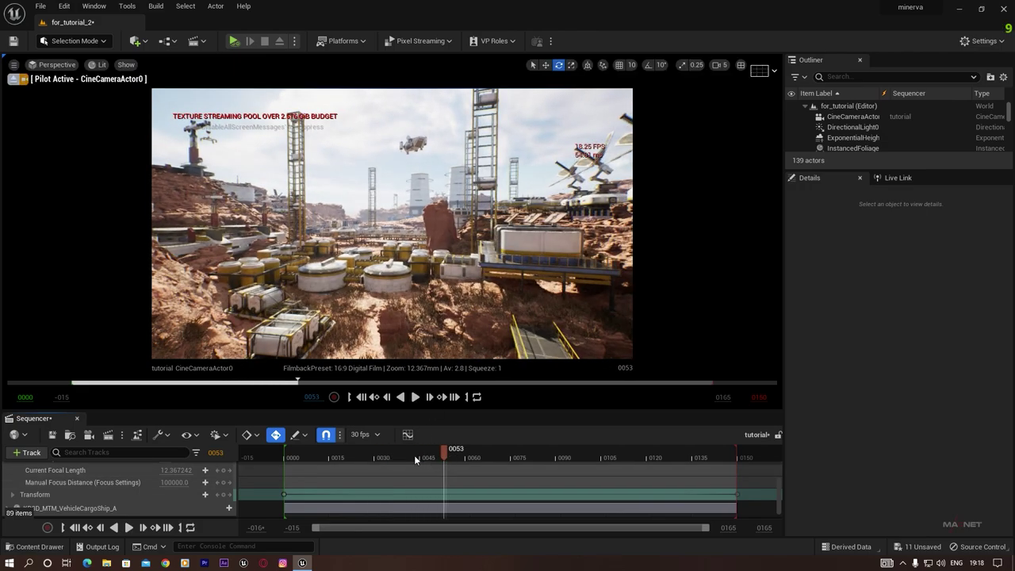
drag(414, 455, 333, 456)
key(space)
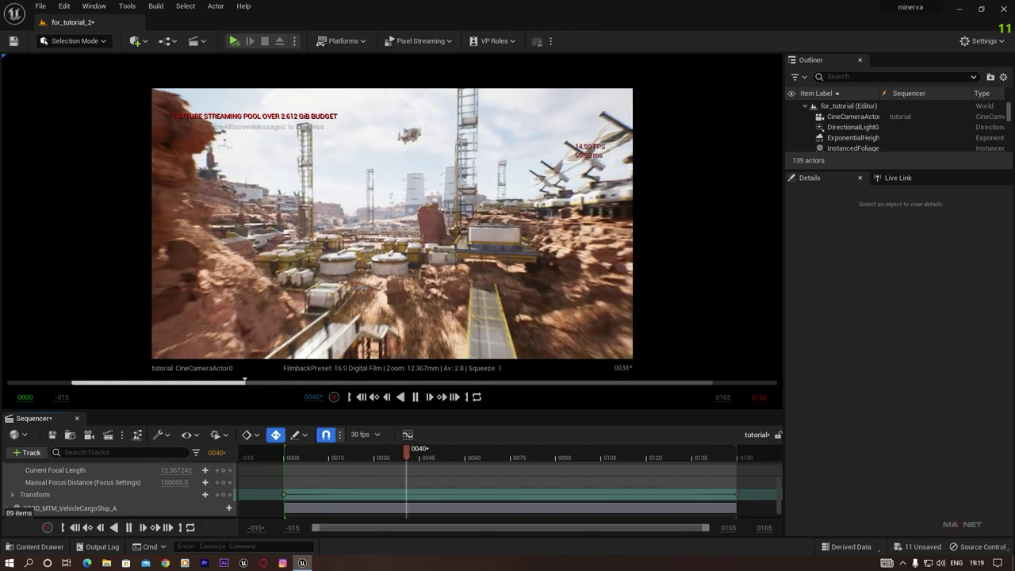
key(space)
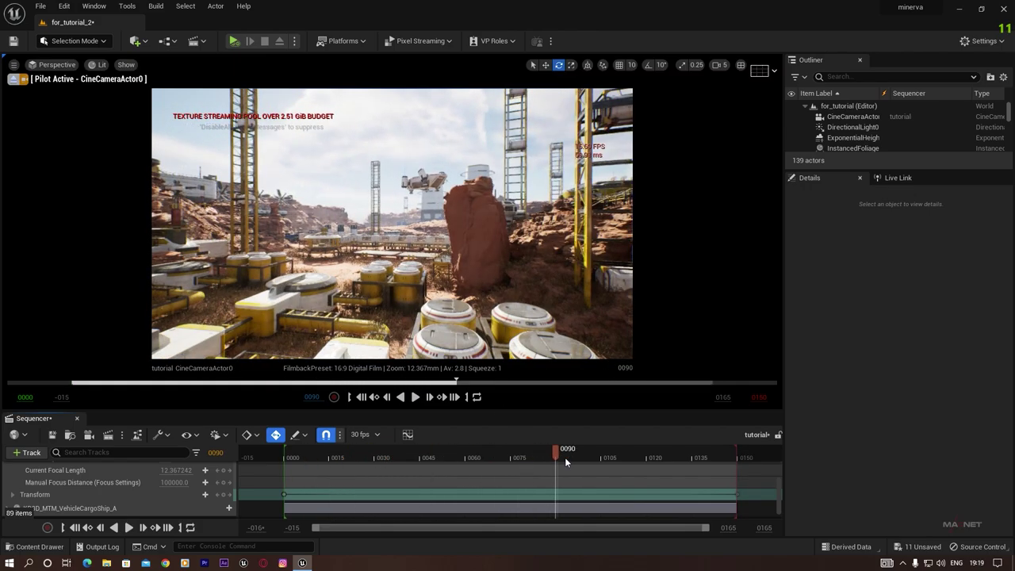
drag(555, 450, 664, 458)
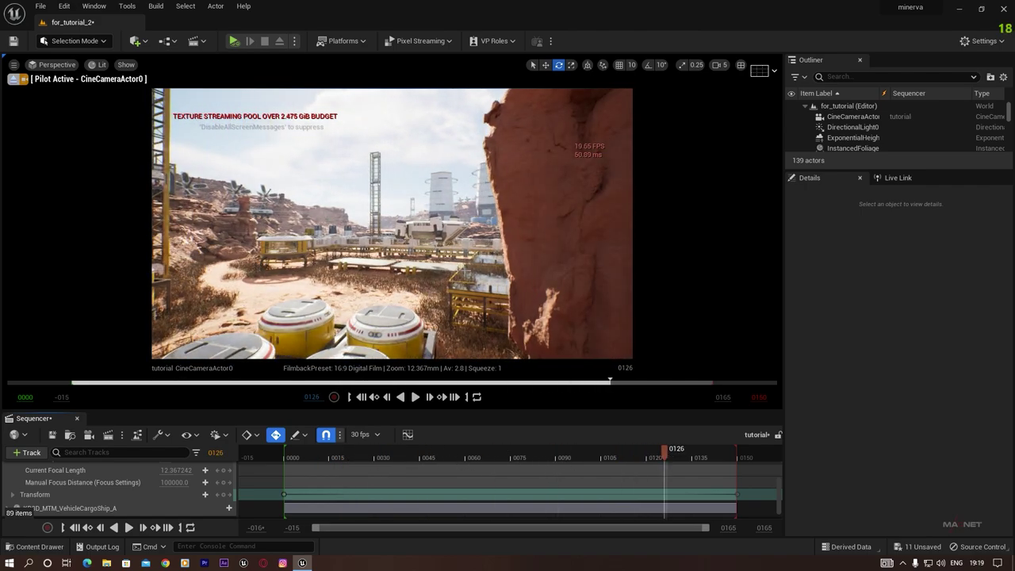
drag(386, 452, 516, 457)
key(space)
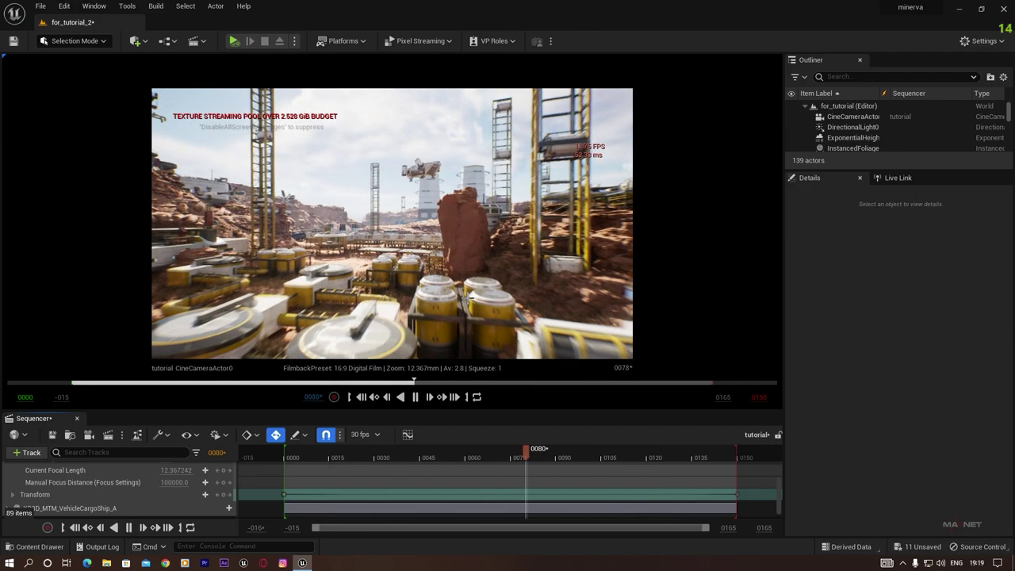